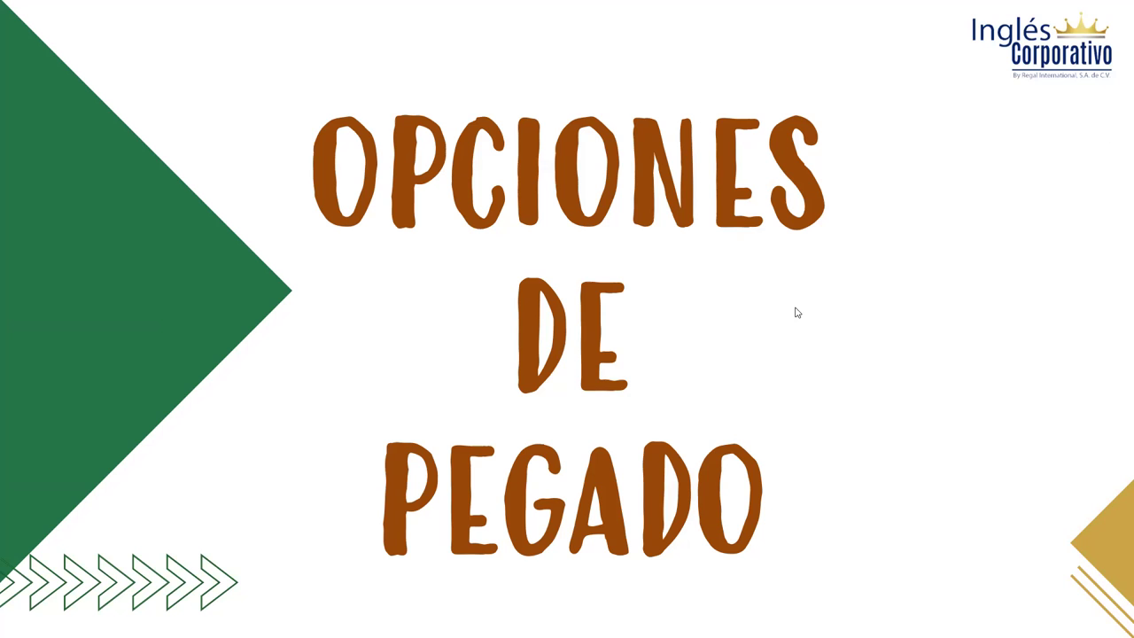
# - Advance the slideshow past the Importancia and Portapapeles slides to EJEMPLOS
pyautogui.click(352, 266)
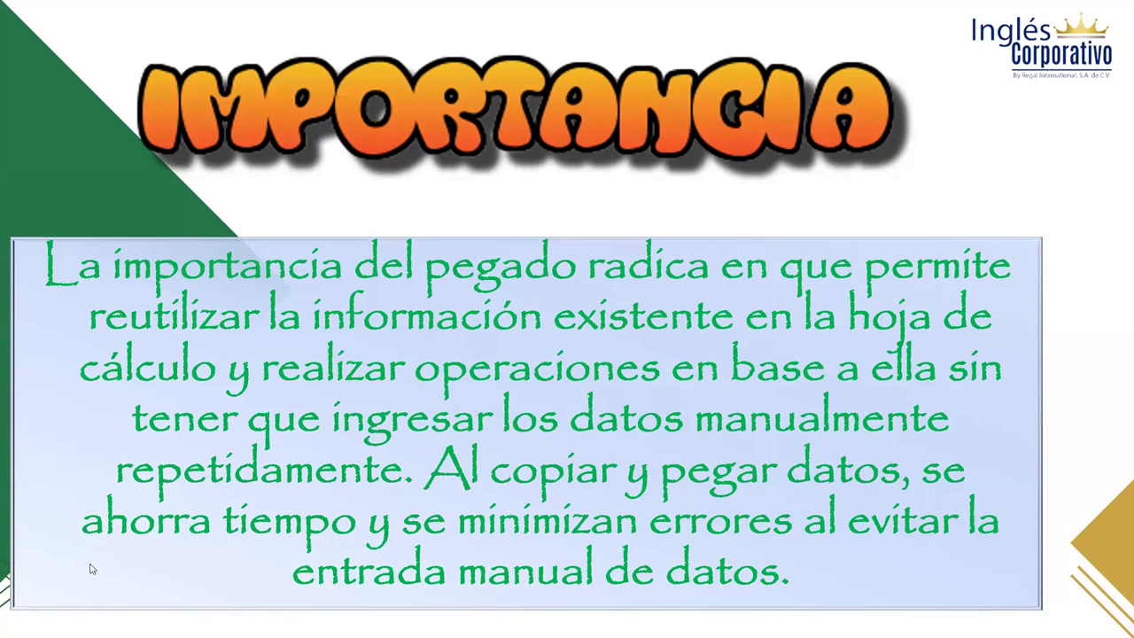
pyautogui.click(671, 354)
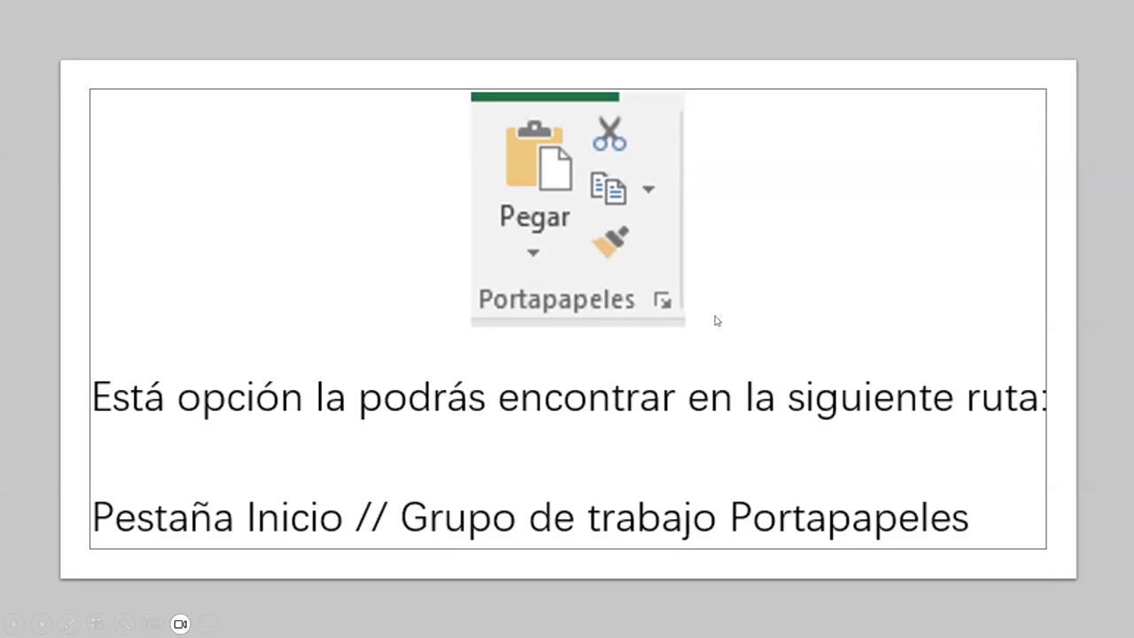
pyautogui.click(665, 422)
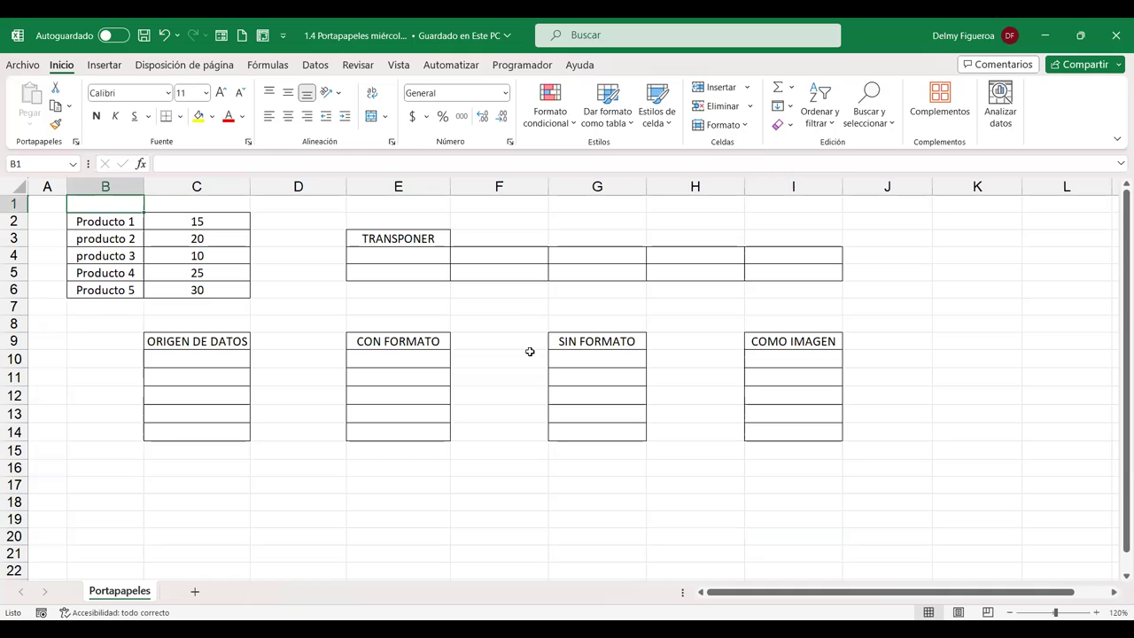
# - Copy the product table B2:C6 (Producto 1–5 with values 15–30)
pyautogui.click(294, 218)
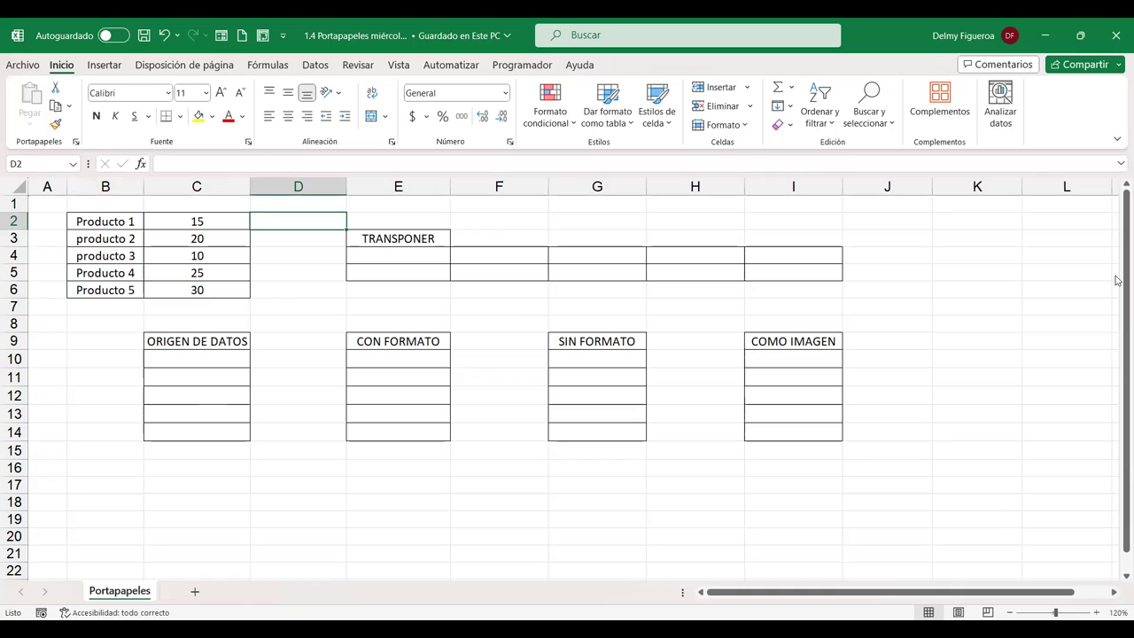
pyautogui.click(216, 219)
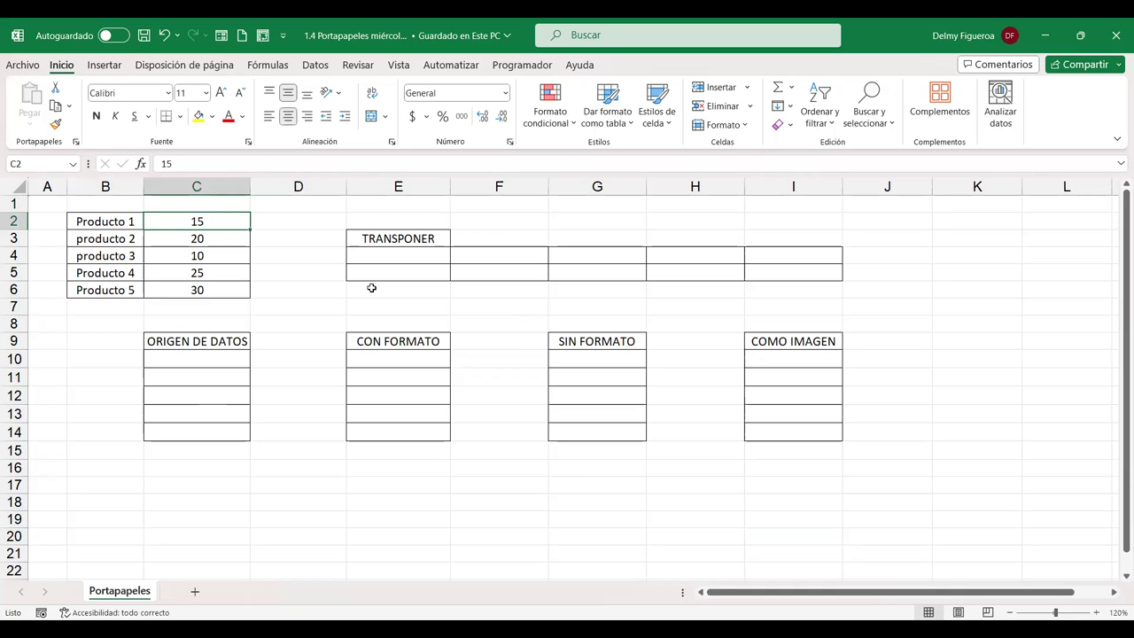
pyautogui.click(285, 218)
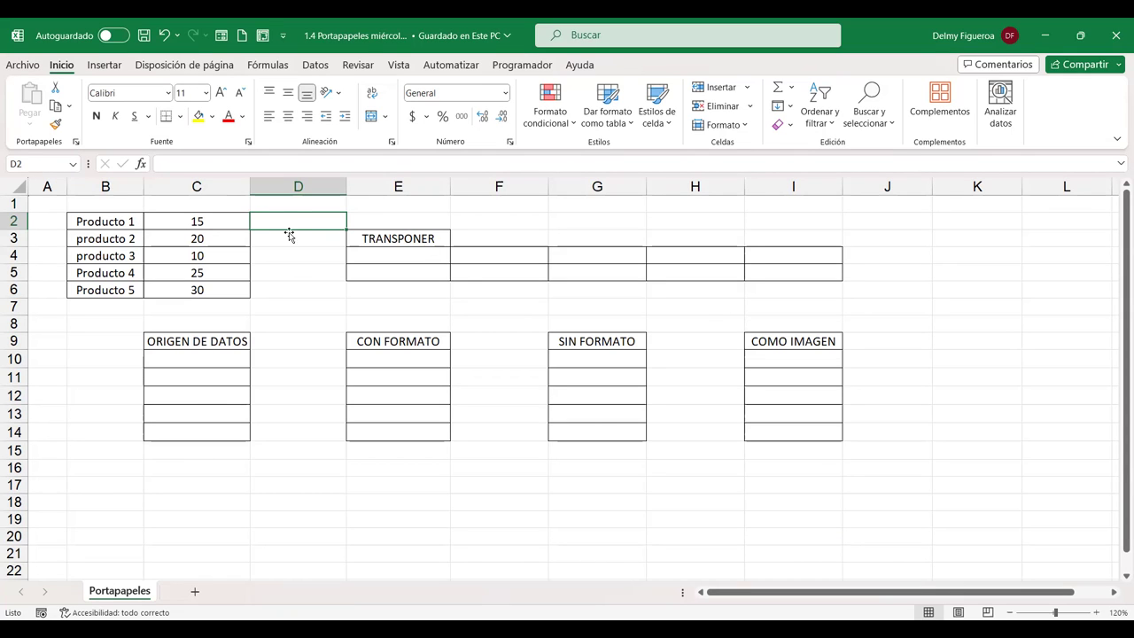
pyautogui.moveTo(112, 221)
pyautogui.mouseDown()
pyautogui.moveTo(219, 275)
pyautogui.moveTo(223, 290)
pyautogui.mouseUp()
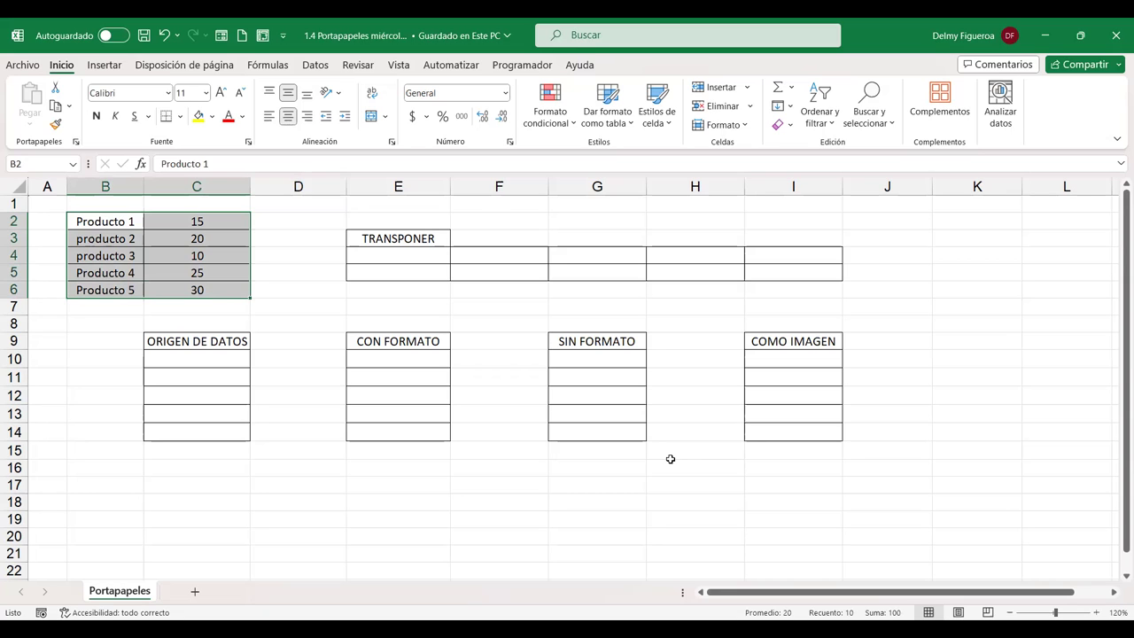
pyautogui.hotkey('ctrl', 'c')
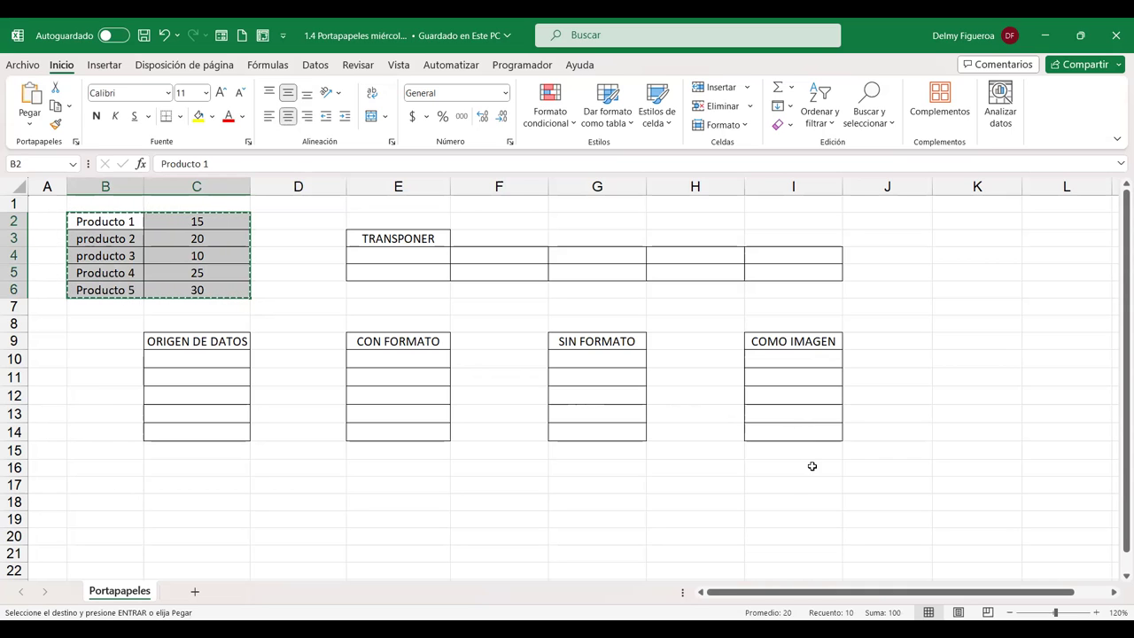
pyautogui.hotkey('ctrl', 'alt', 'v')
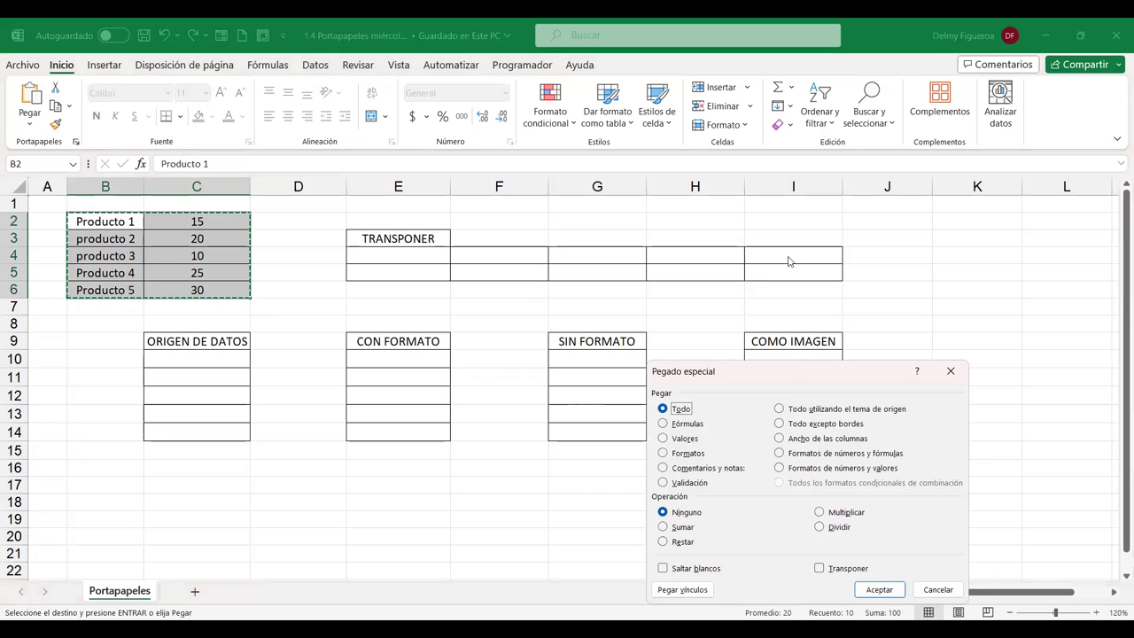
pyautogui.moveTo(662, 373); pyautogui.dragTo(633, 214)
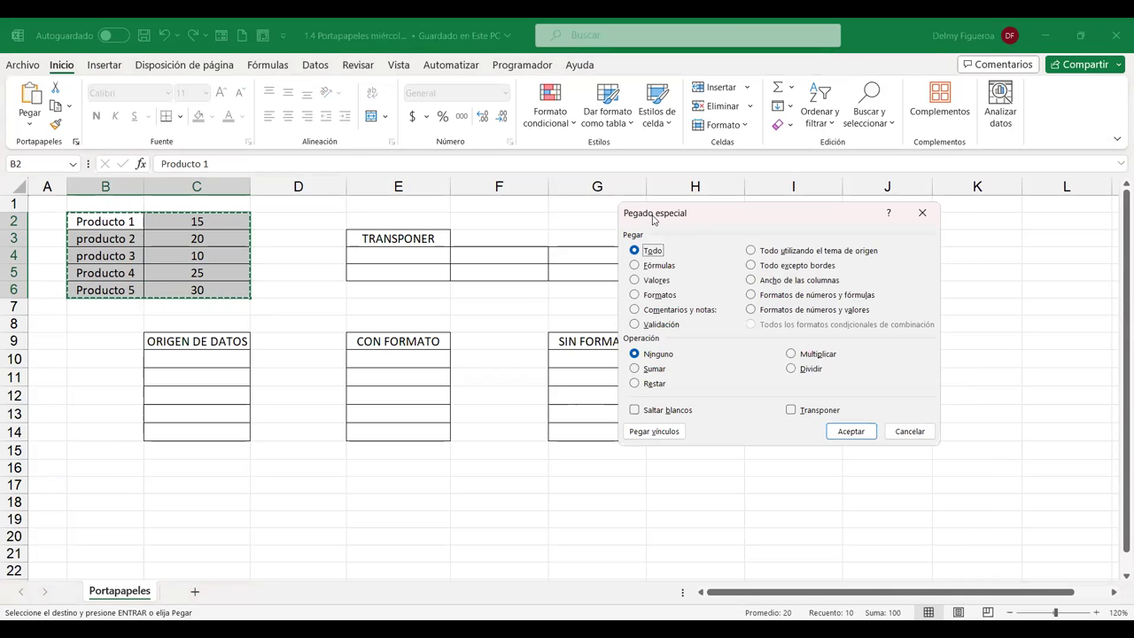
pyautogui.moveTo(895, 436); pyautogui.dragTo(7, 123)
pyautogui.press('Escape')
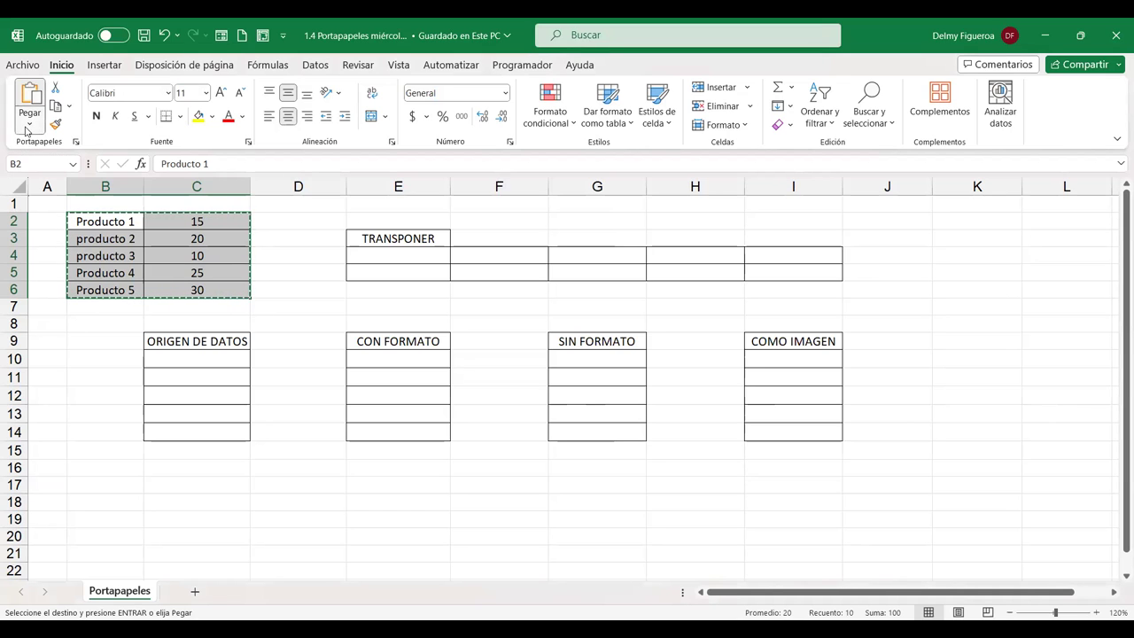
pyautogui.click(29, 130)
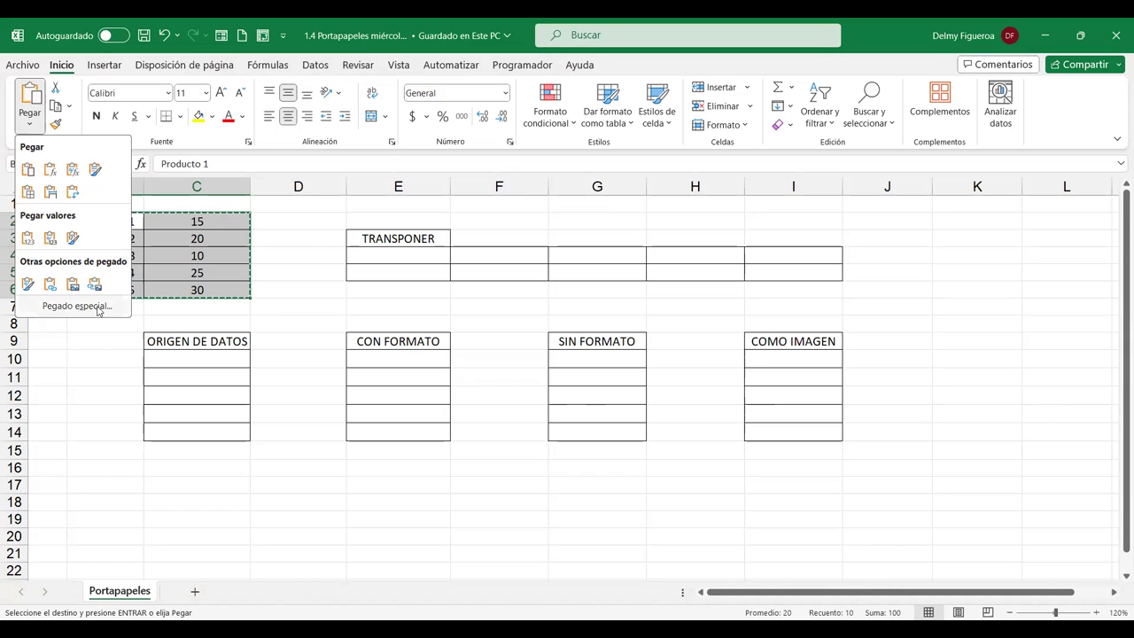
pyautogui.hotkey('ctrl', 'alt', 'v')
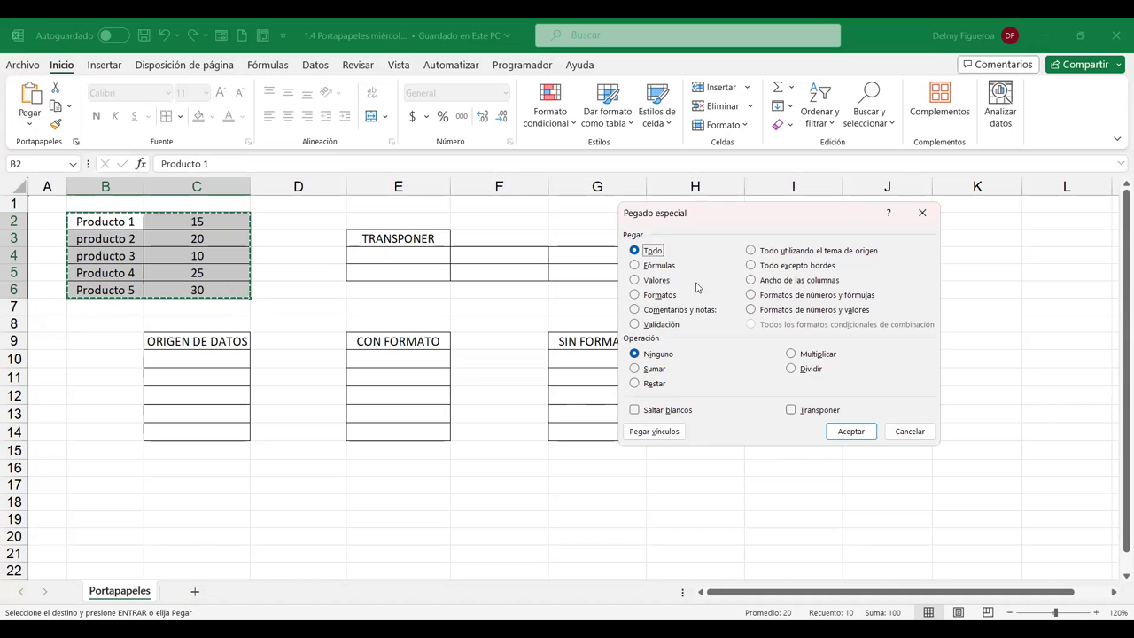
pyautogui.click(914, 438)
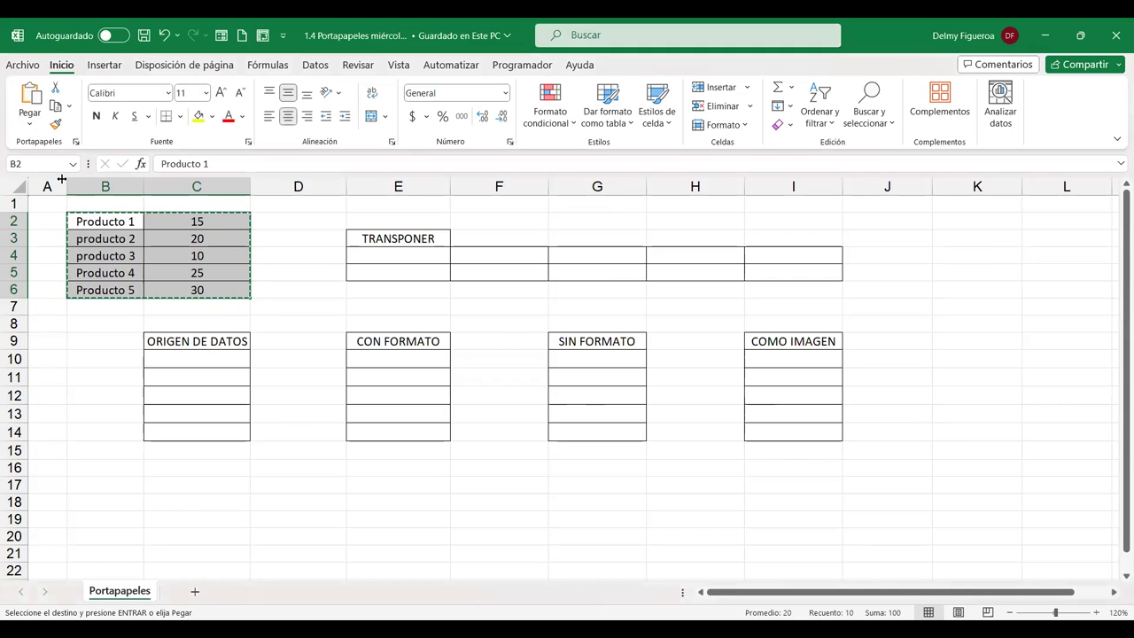
# - Paste the copied product list into C10:D14 of the ORIGEN DE DATOS table
pyautogui.click(27, 124)
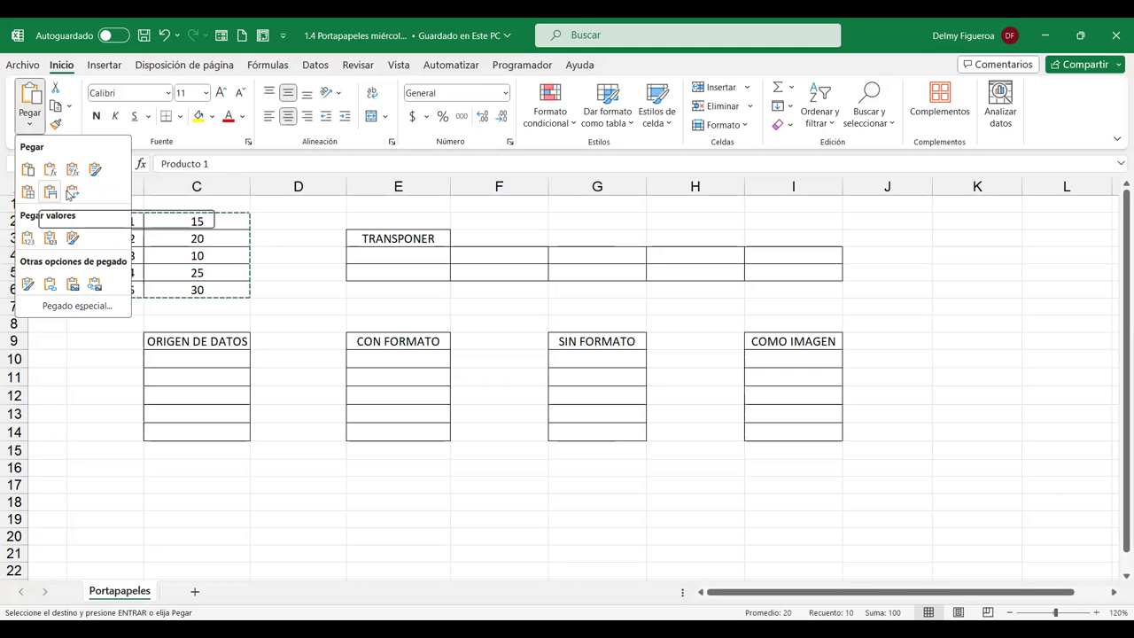
pyautogui.click(30, 111)
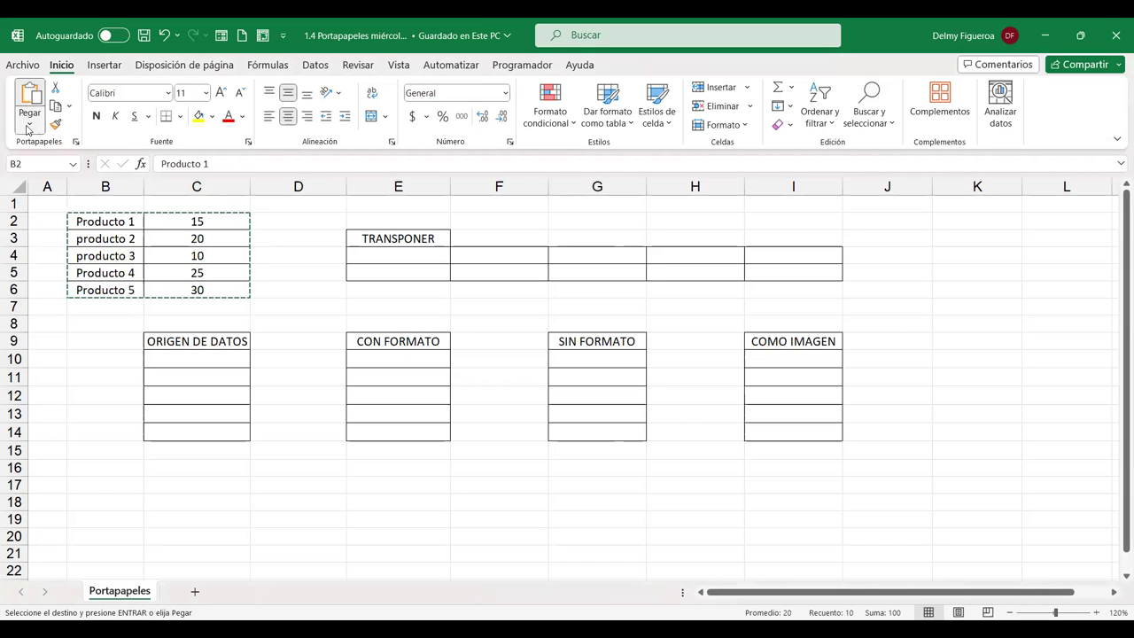
pyautogui.click(28, 126)
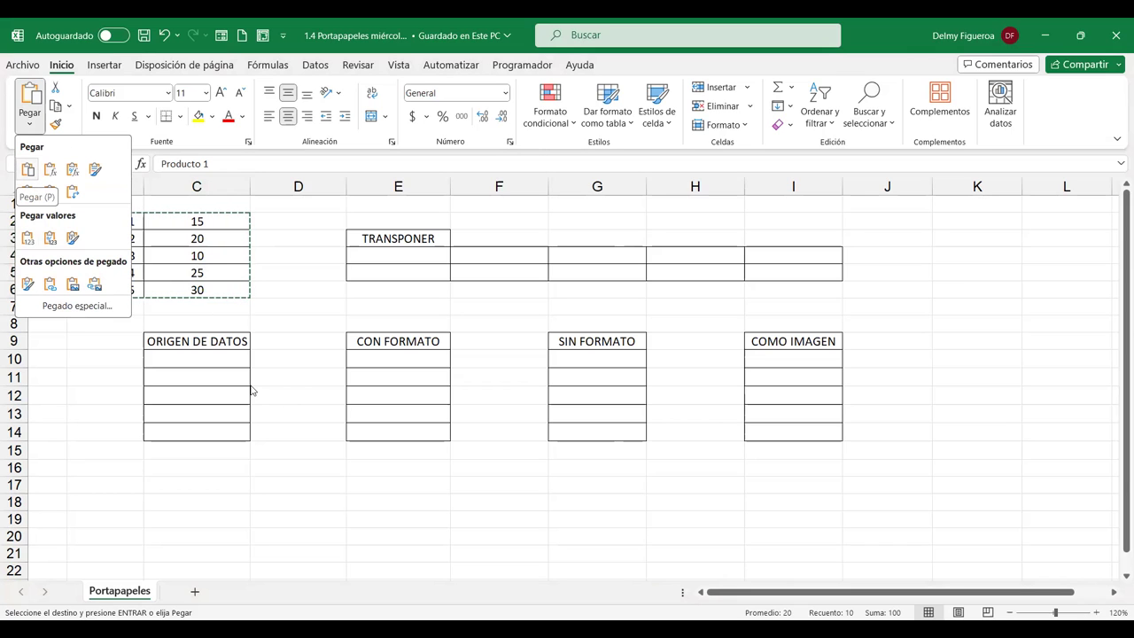
pyautogui.click(200, 357)
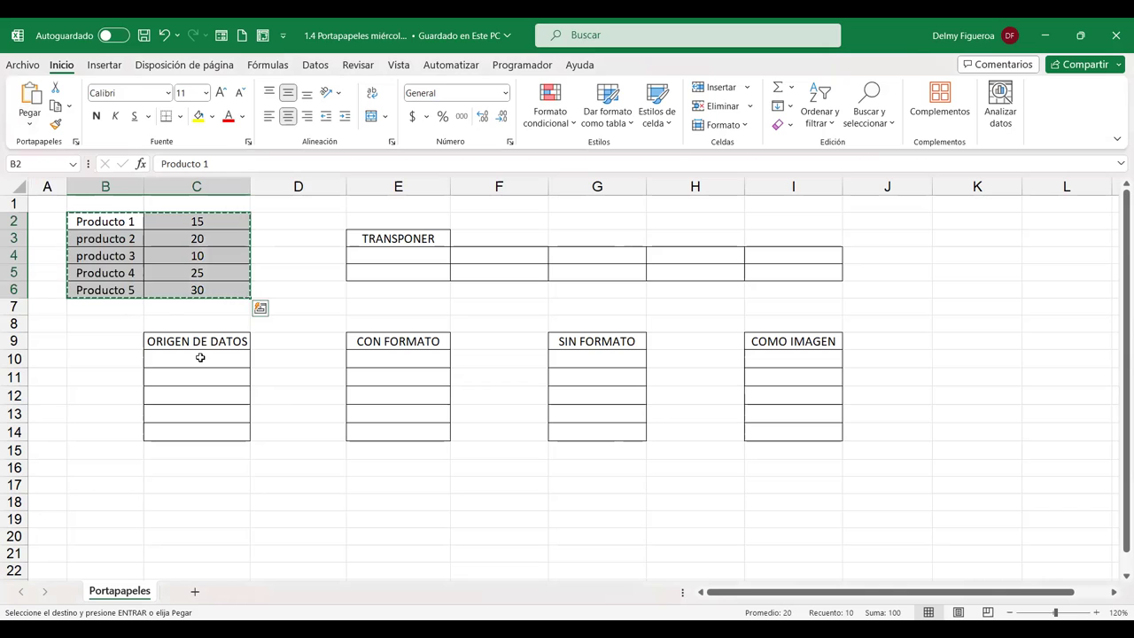
pyautogui.click(200, 358)
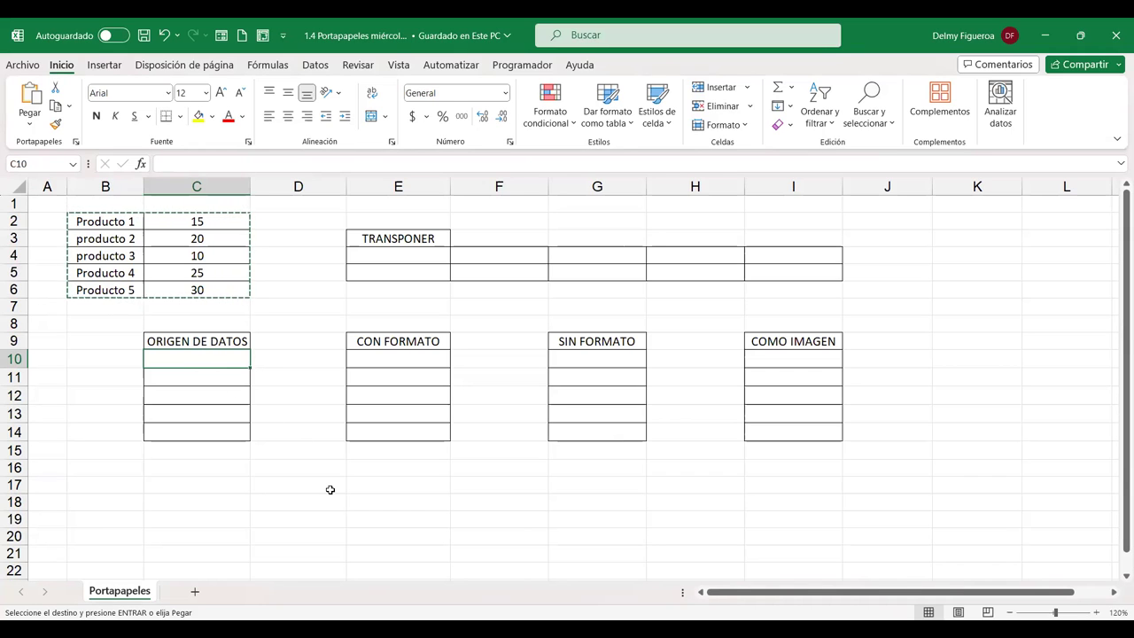
pyautogui.hotkey('ctrl', 'v')
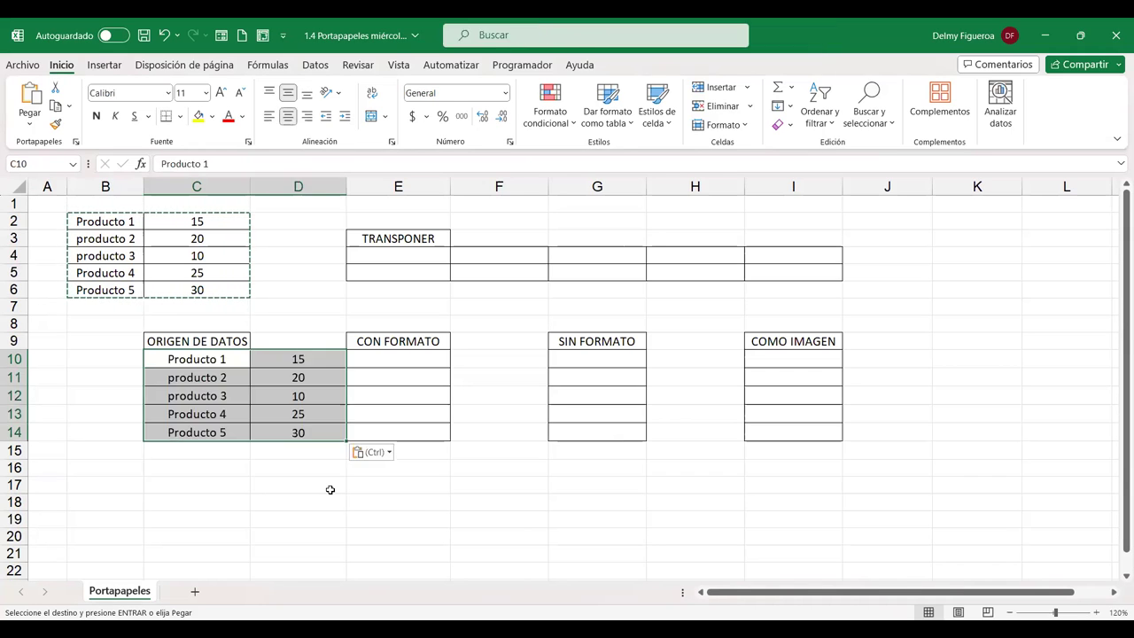
pyautogui.click(280, 520)
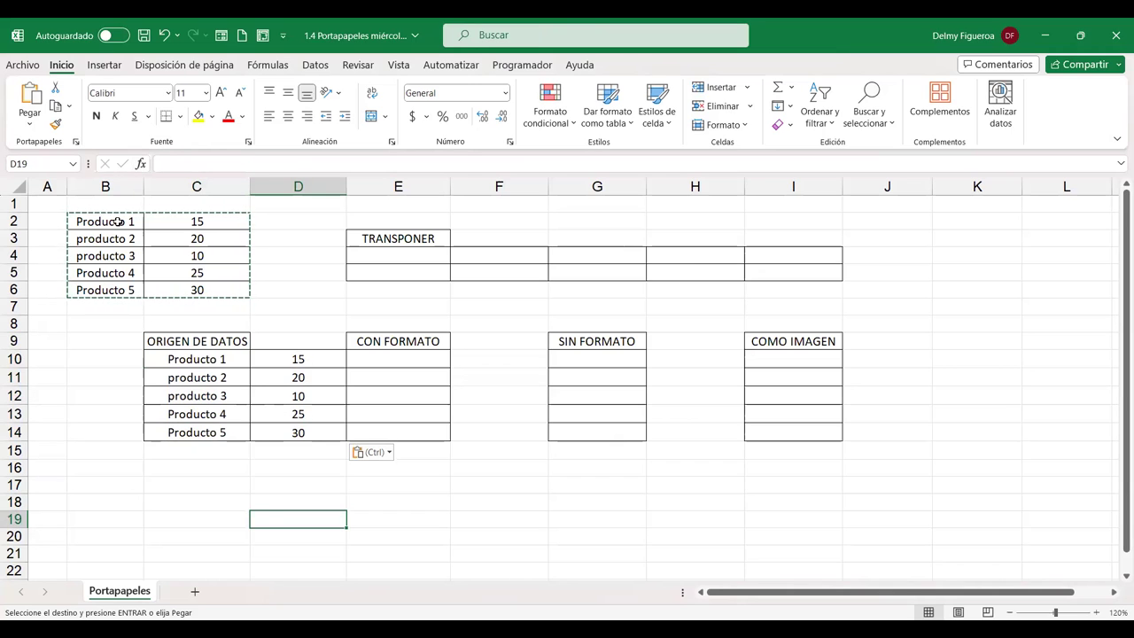
# - Format B2:B6 with light gold fill and bold blue 12-point text, then copy it
pyautogui.moveTo(119, 222); pyautogui.dragTo(120, 290)
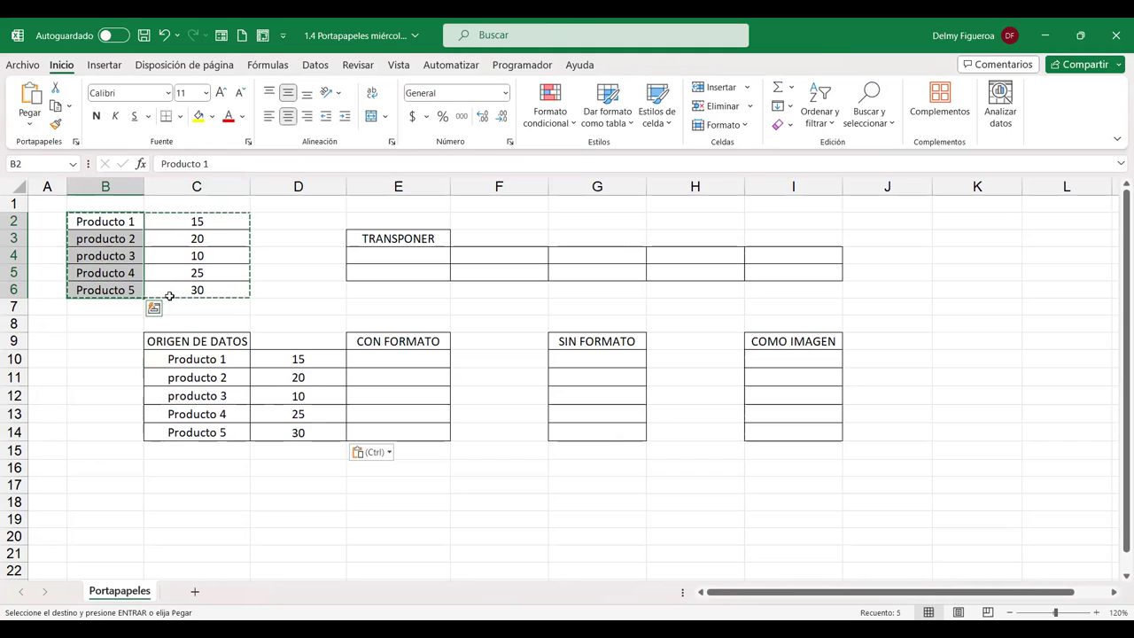
pyautogui.click(212, 119)
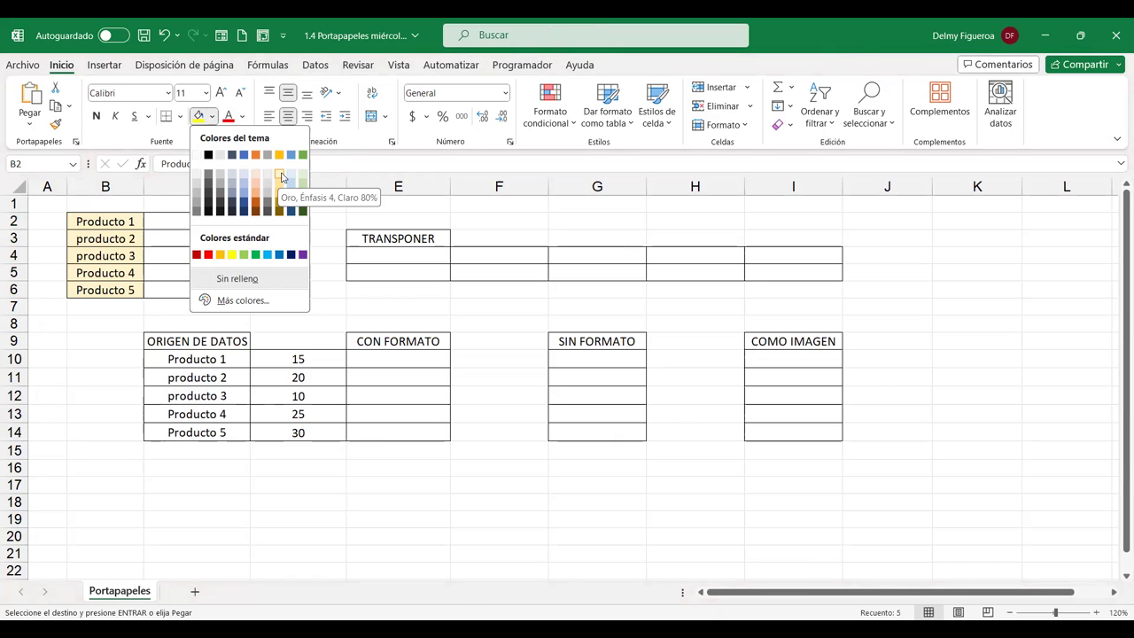
pyautogui.click(282, 177)
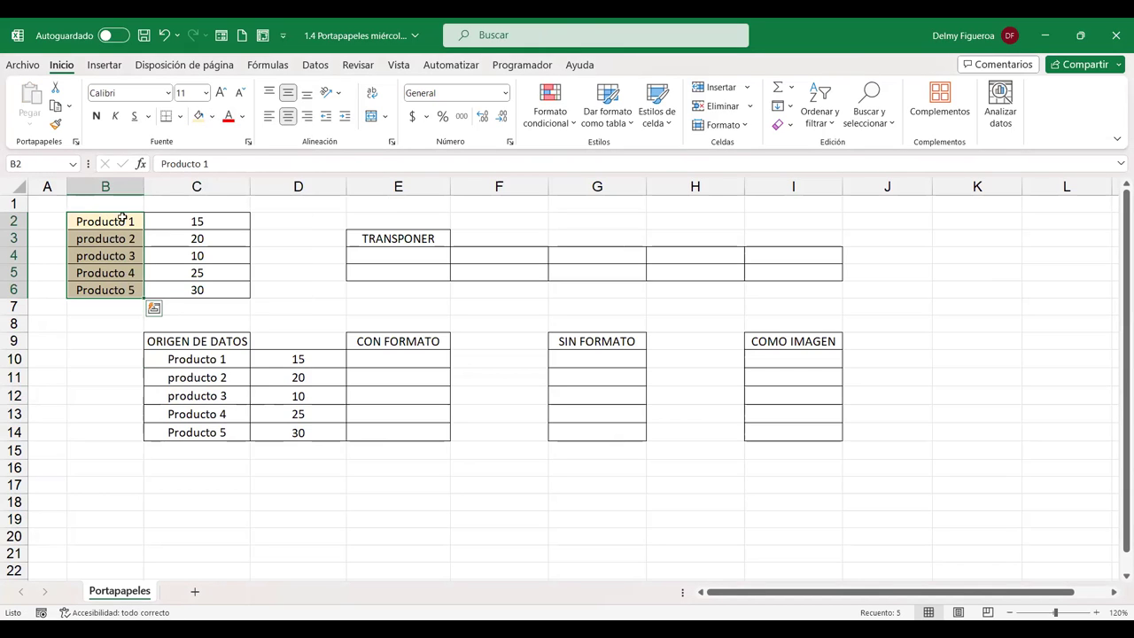
pyautogui.click(97, 118)
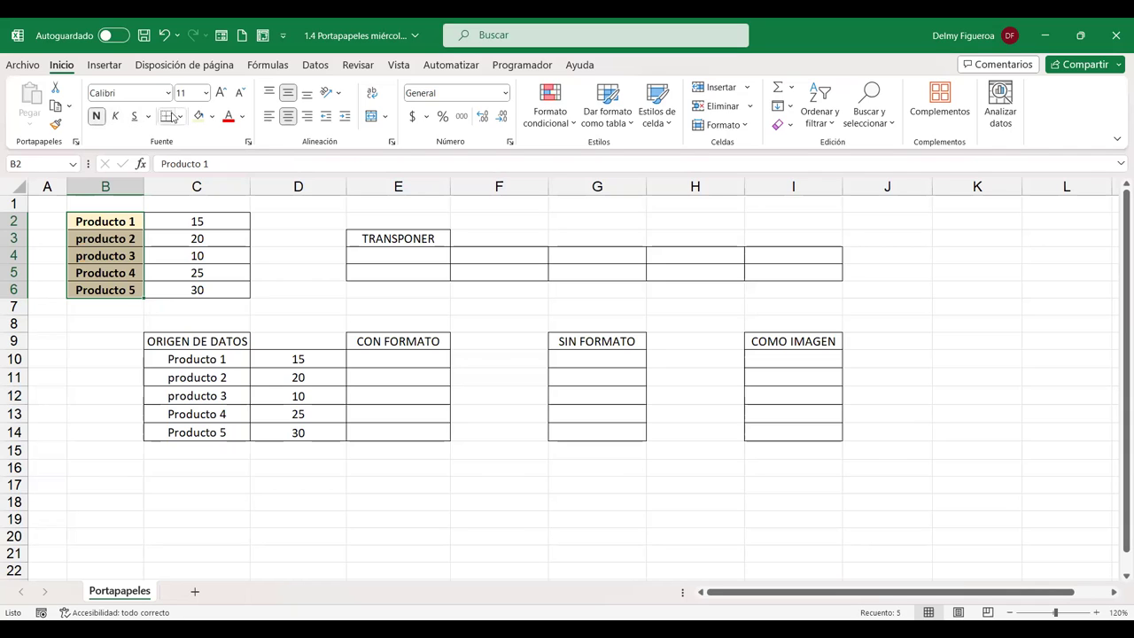
pyautogui.click(222, 93)
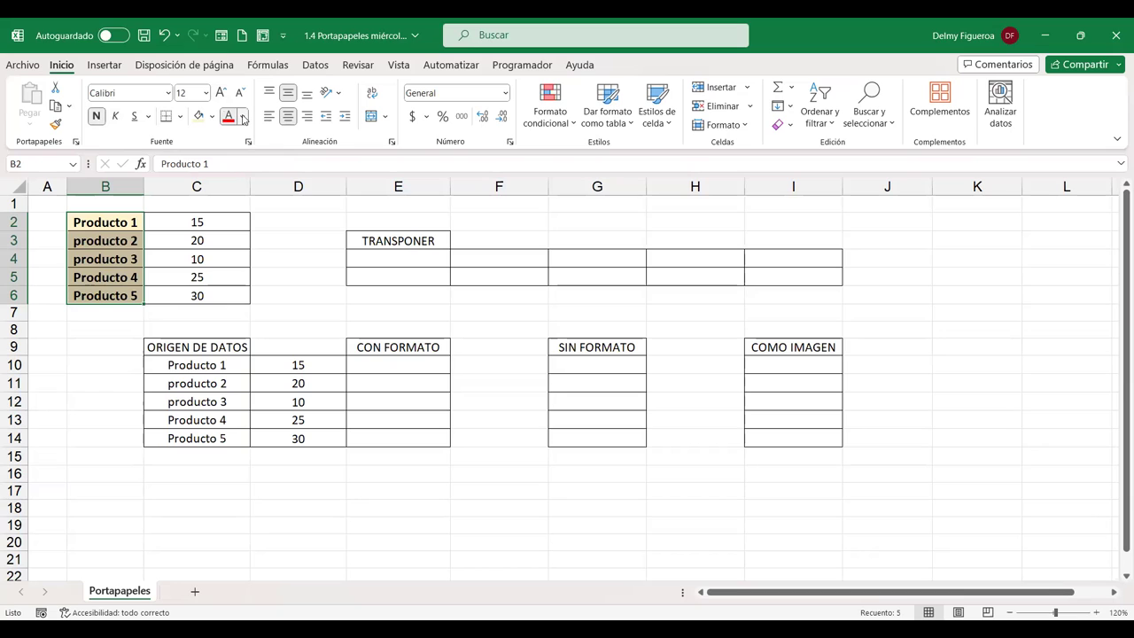
pyautogui.click(243, 118)
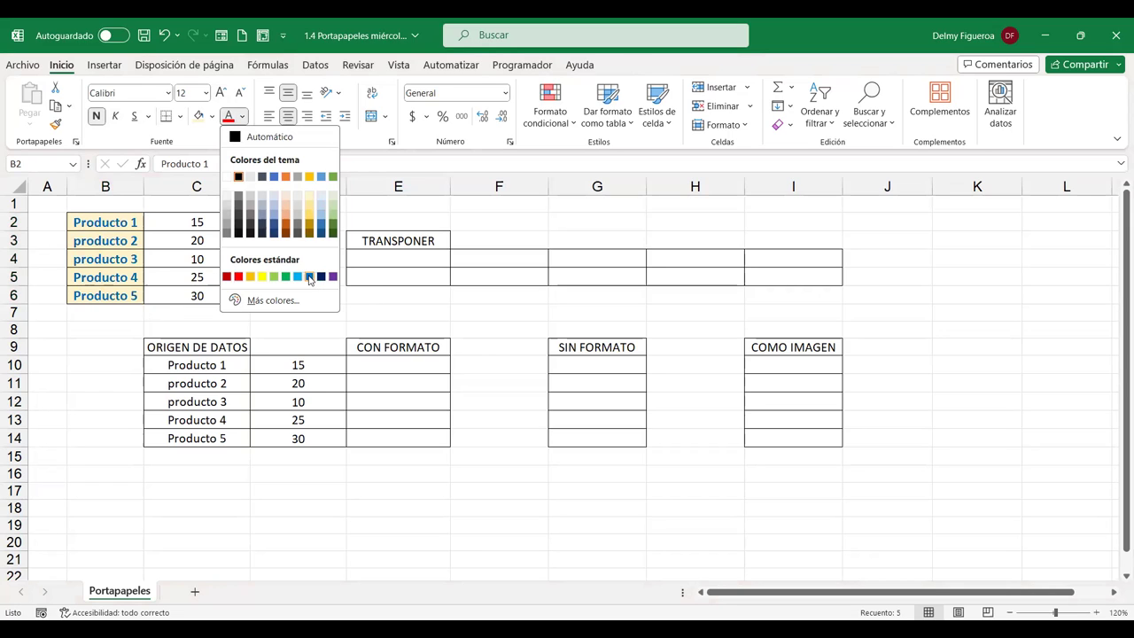
pyautogui.click(310, 278)
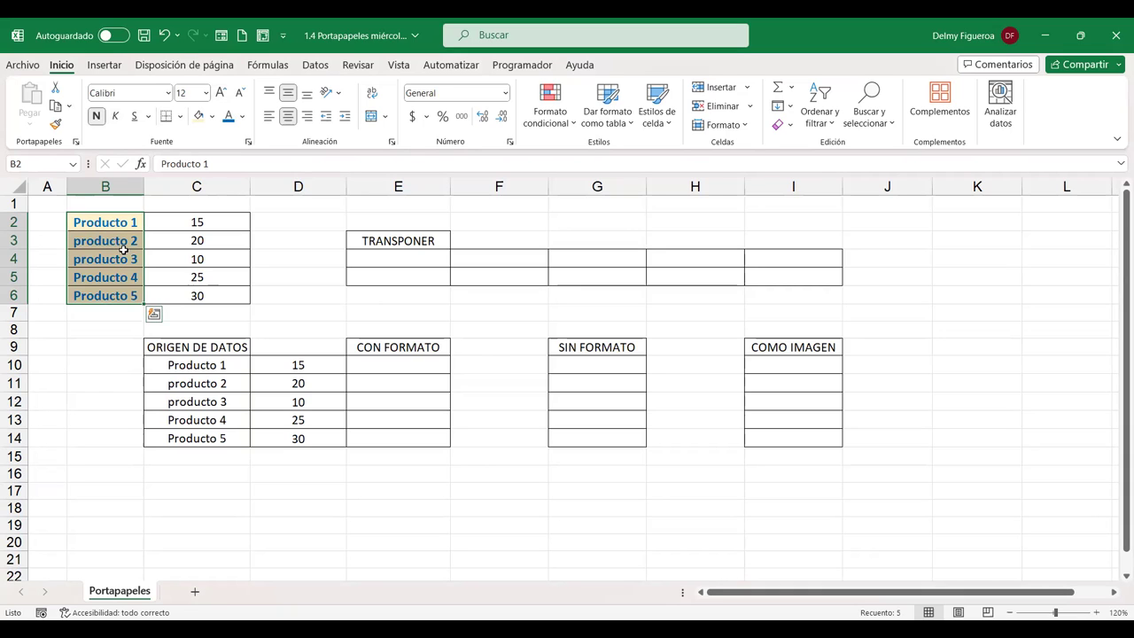
pyautogui.hotkey('ctrl', 'c')
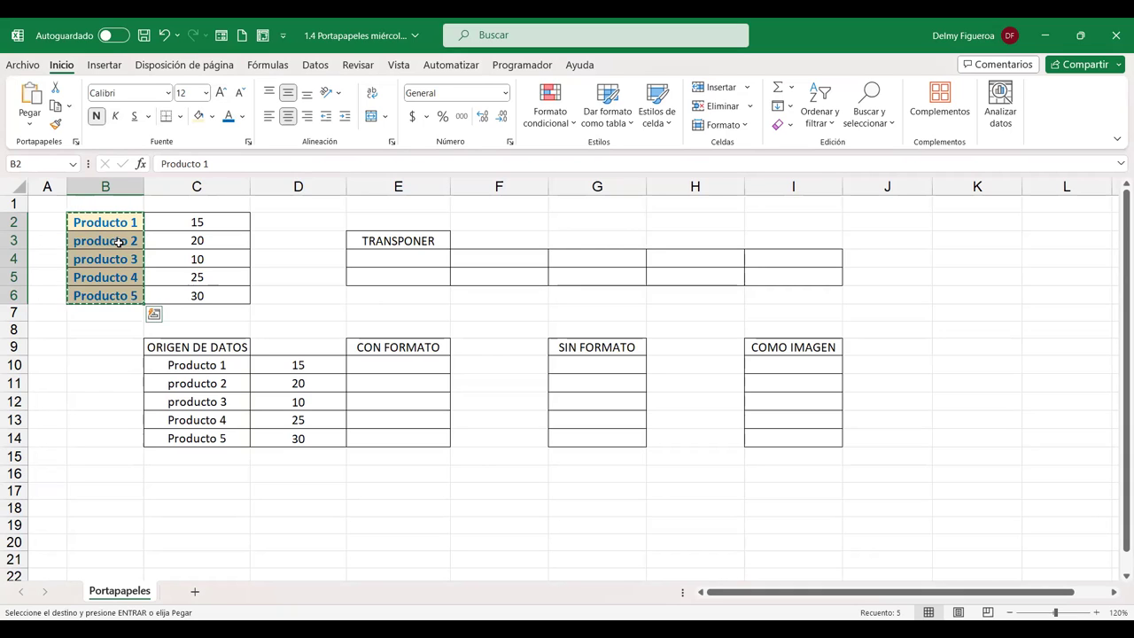
# - Paste the product names into E10:E14 using the Fórmulas paste option
pyautogui.click(423, 362)
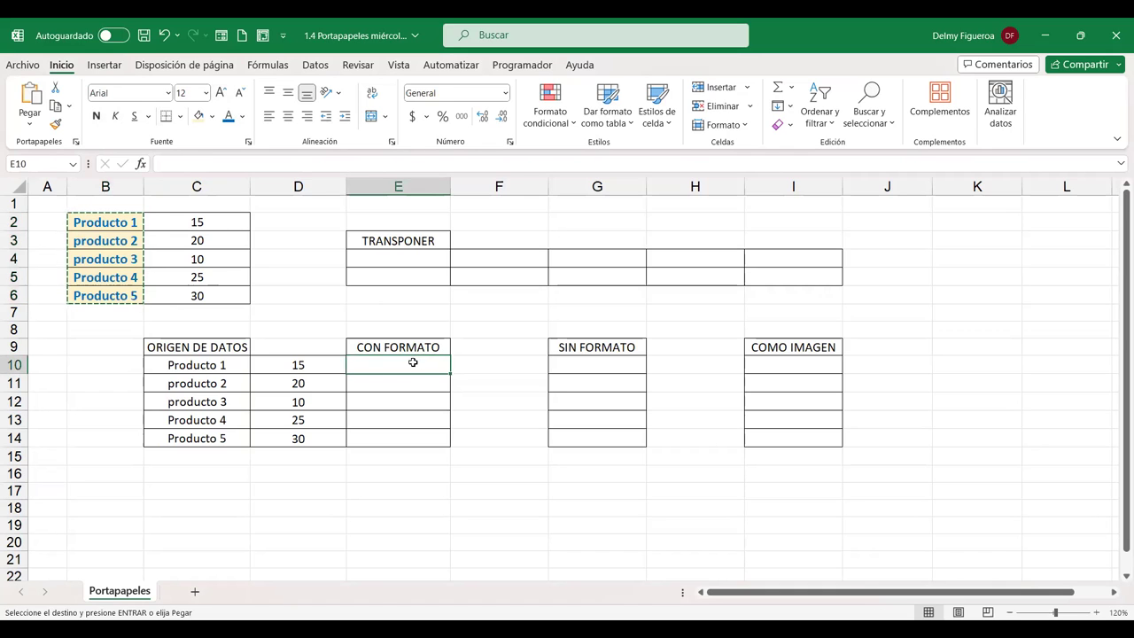
pyautogui.click(26, 129)
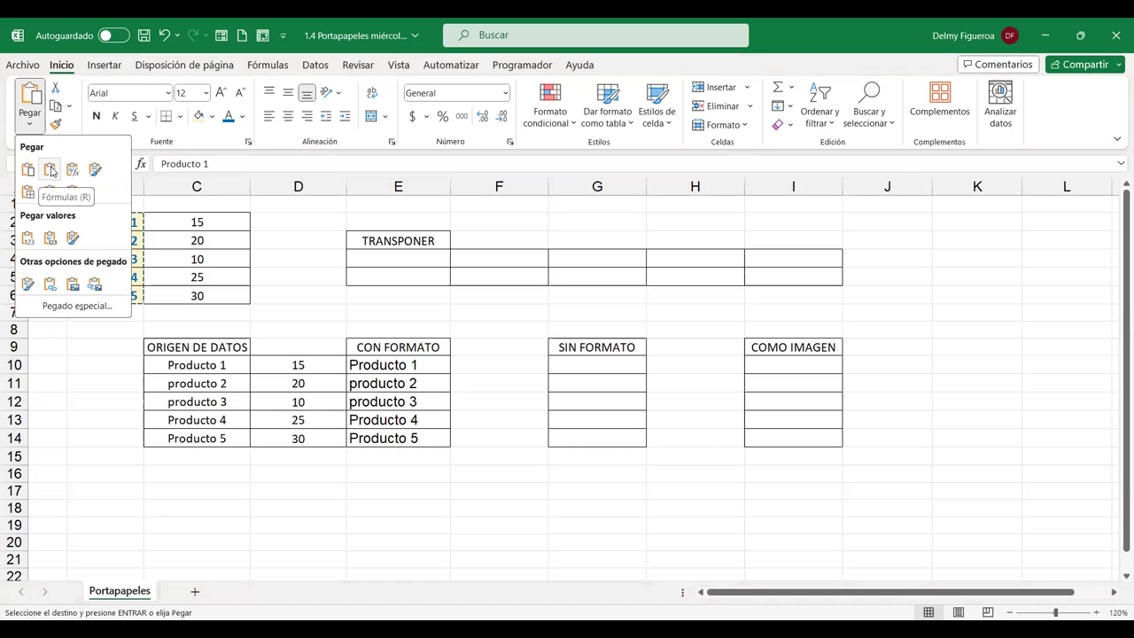
pyautogui.click(50, 173)
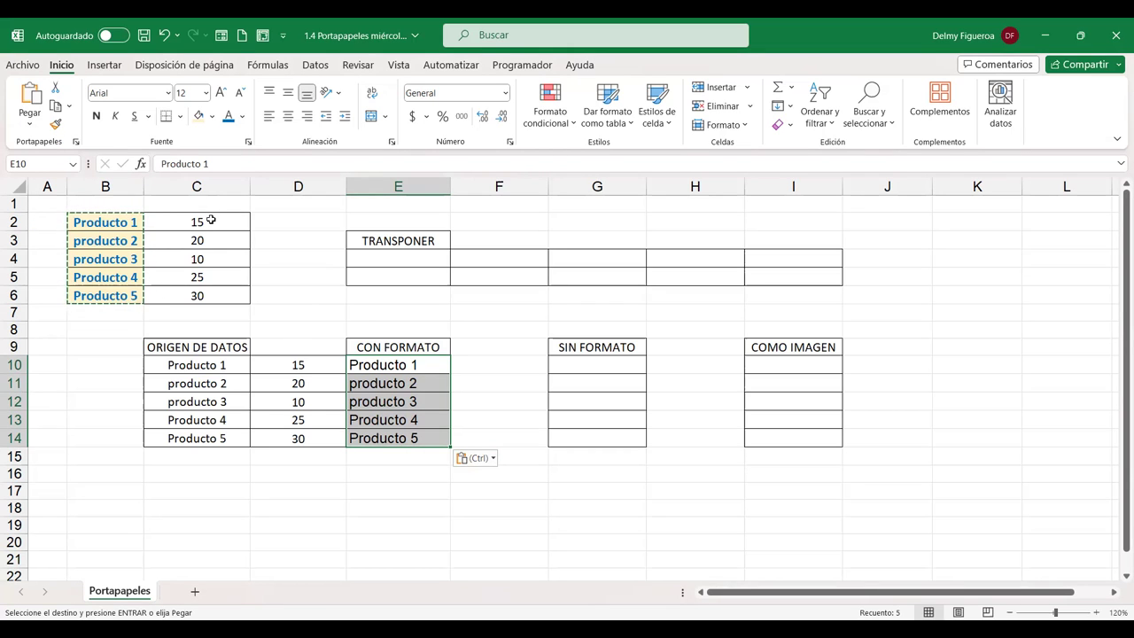
# - Format C2 as accounting, C3 as percentage, and C4 with thousands separator
pyautogui.moveTo(211, 223); pyautogui.dragTo(199, 241)
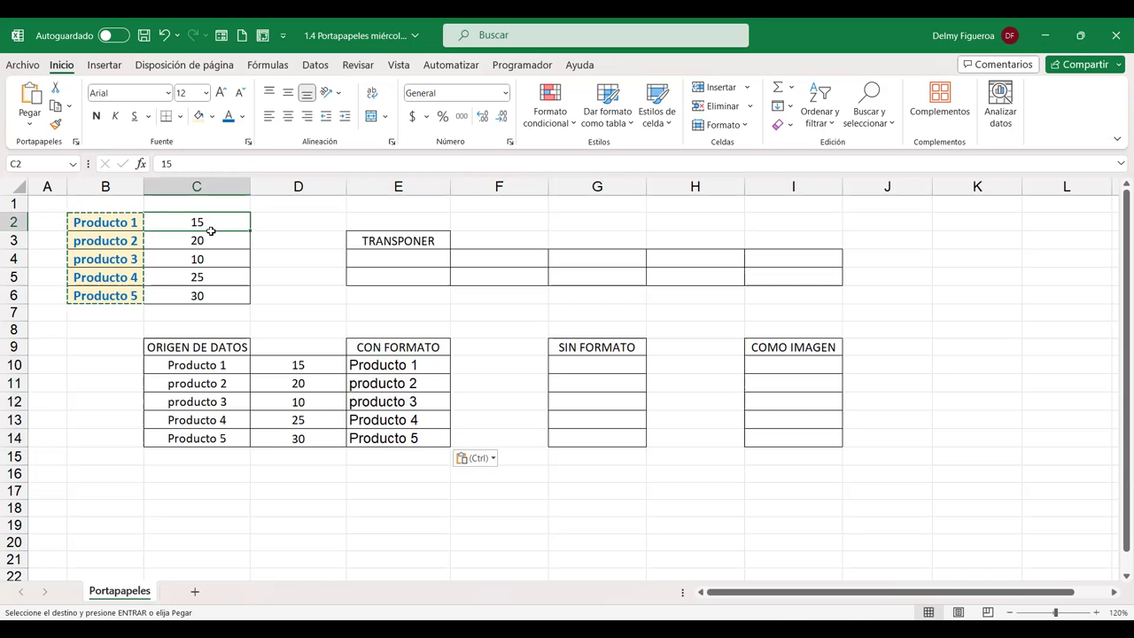
pyautogui.click(213, 226)
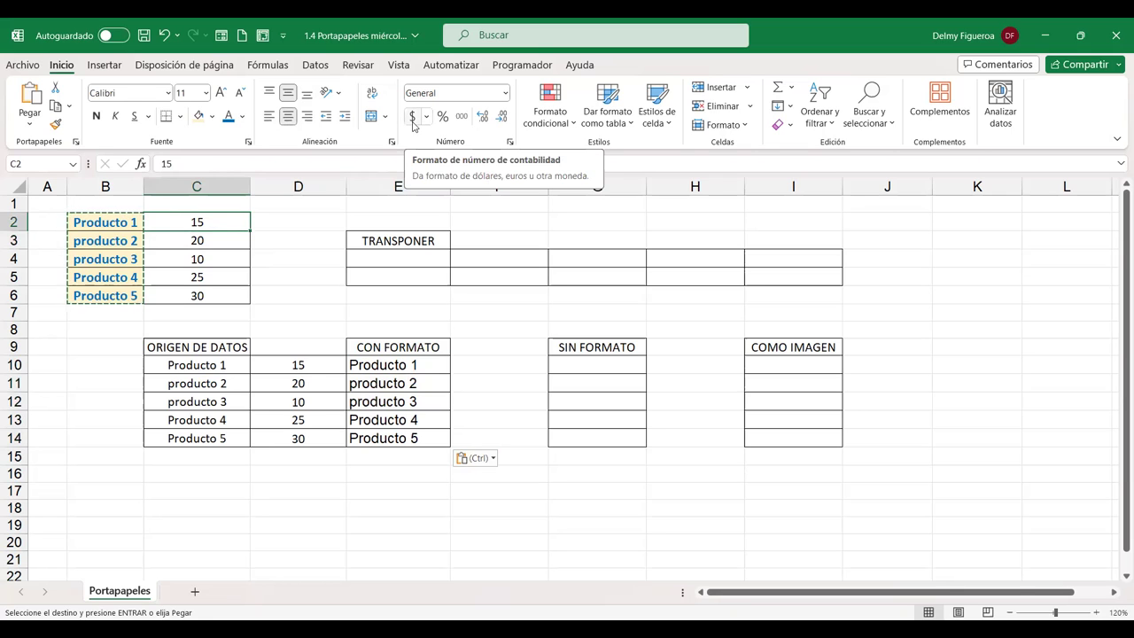
pyautogui.click(412, 117)
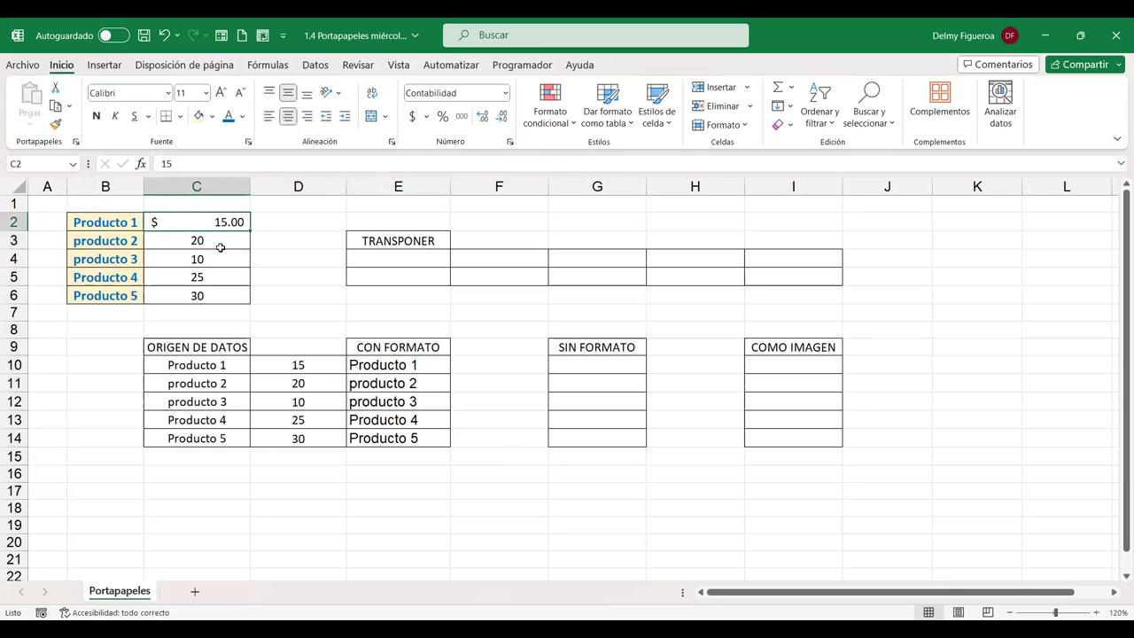
pyautogui.click(212, 240)
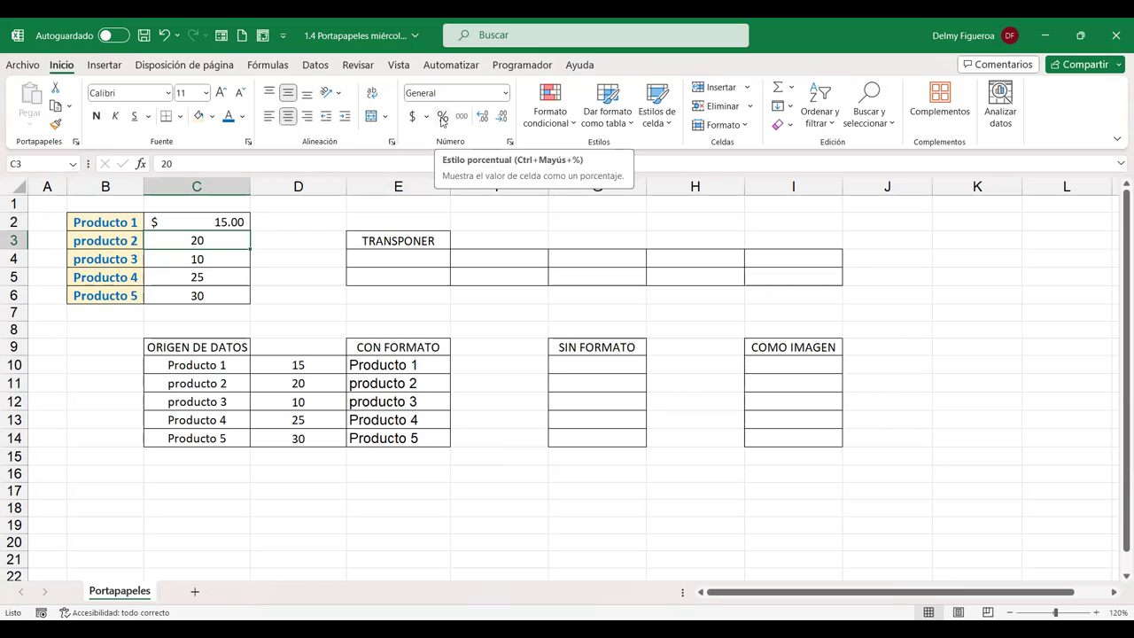
pyautogui.click(442, 118)
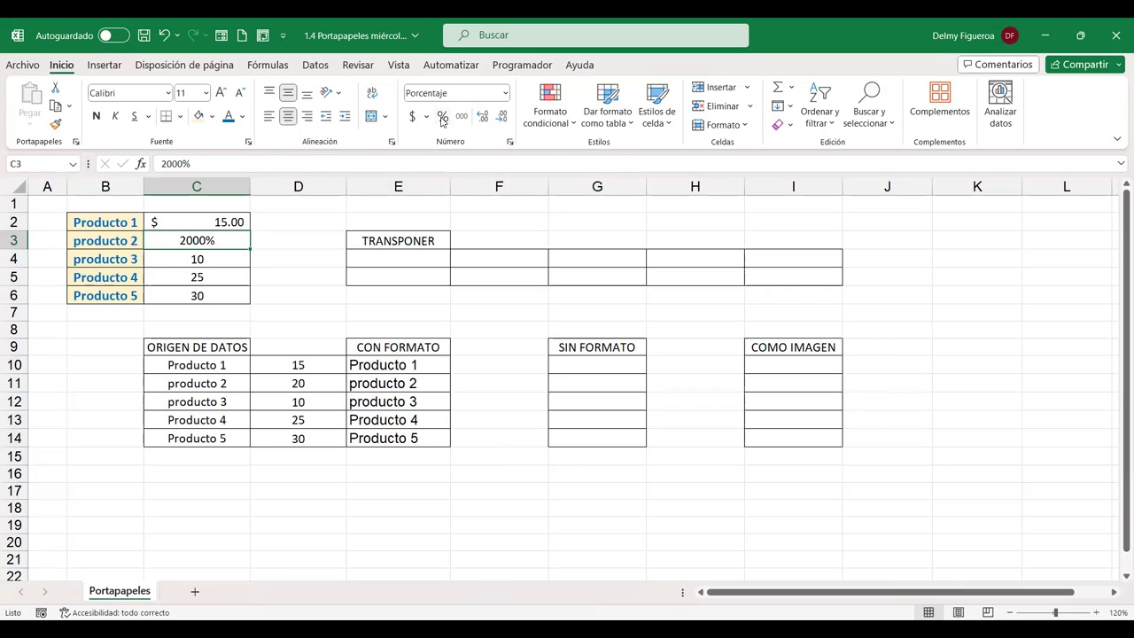
pyautogui.click(213, 258)
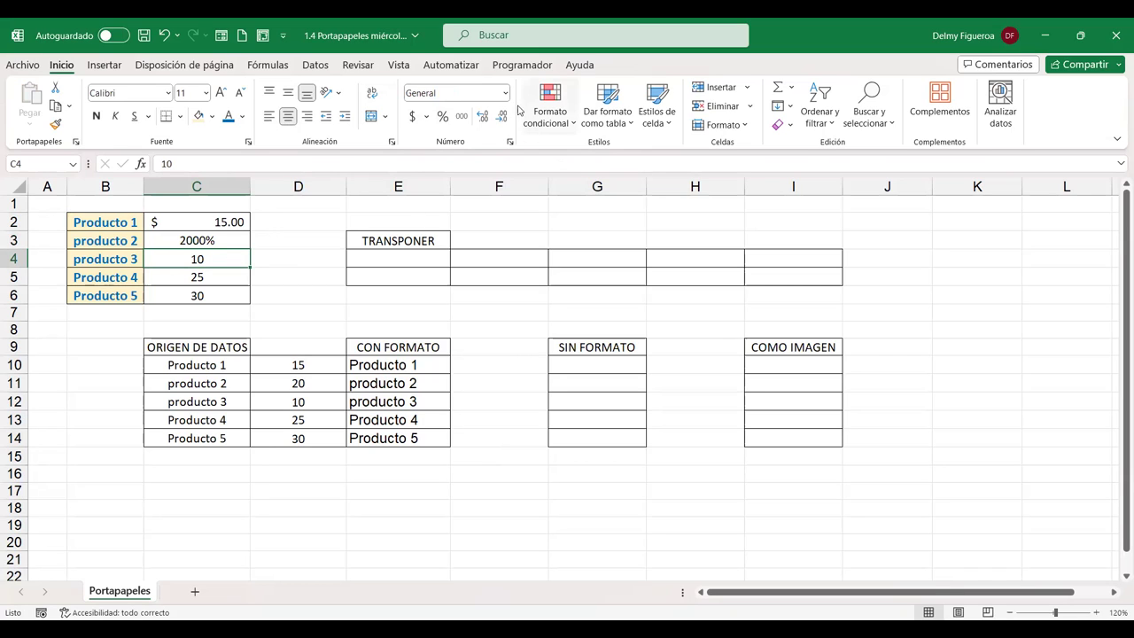
pyautogui.click(462, 121)
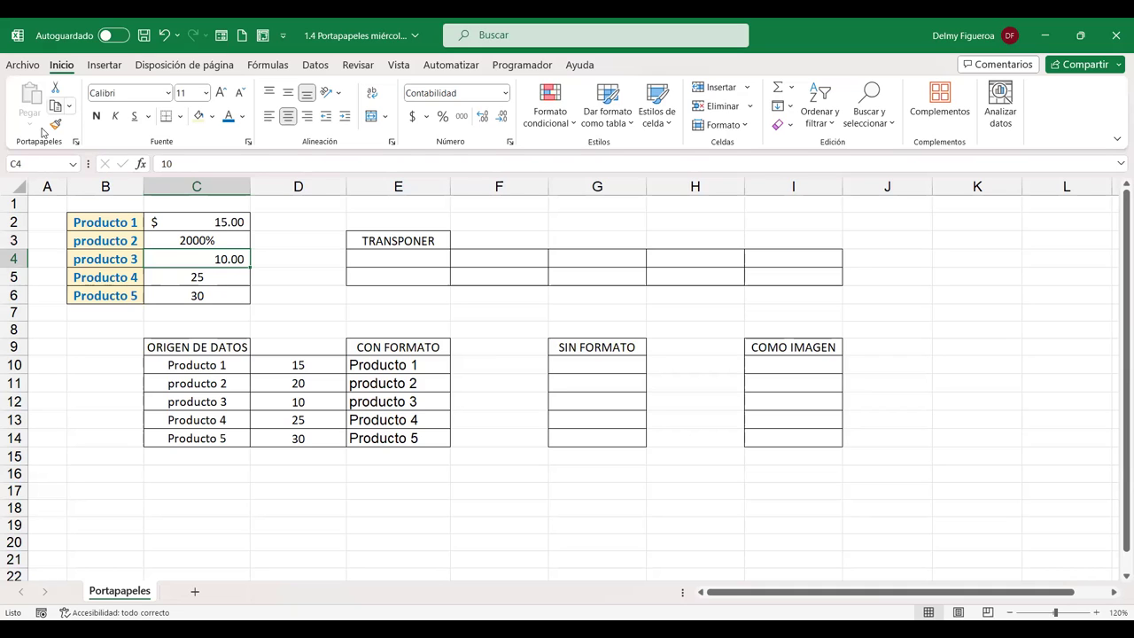
# - Check the resulting values $ 15.00, 2000% and 10.00, then select C7
pyautogui.click(199, 312)
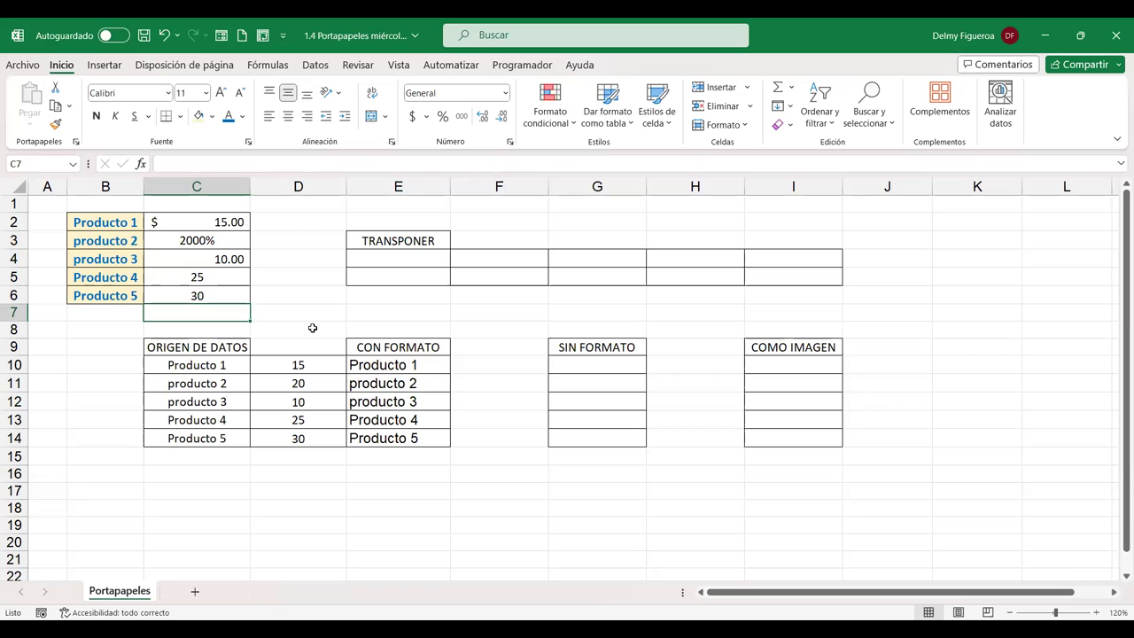
pyautogui.click(203, 220)
pyautogui.click(208, 256)
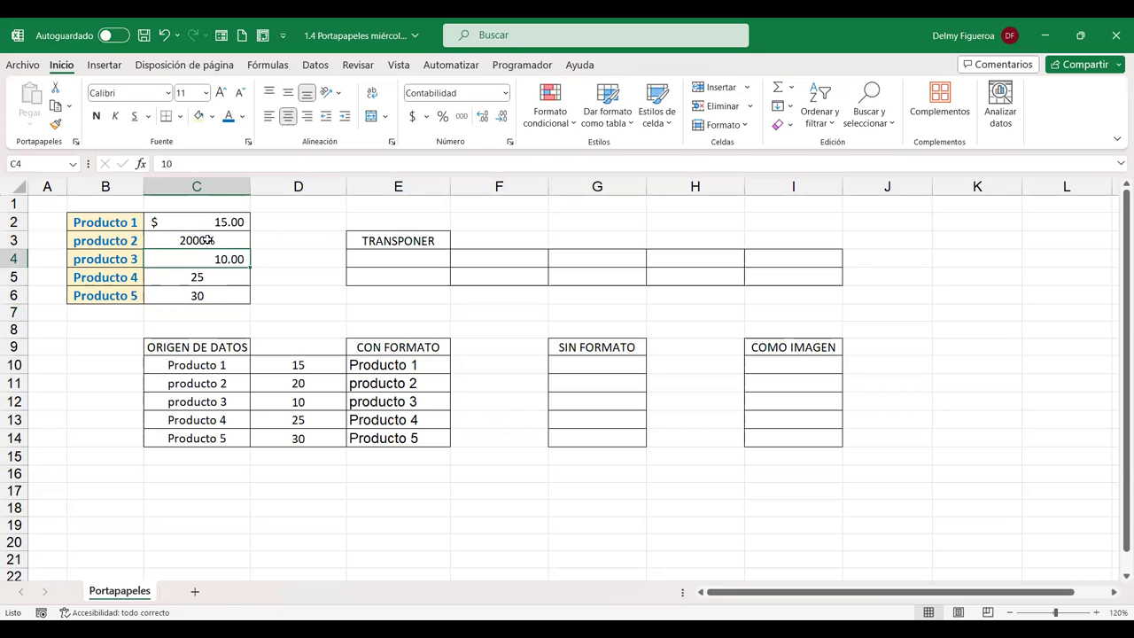
pyautogui.click(207, 240)
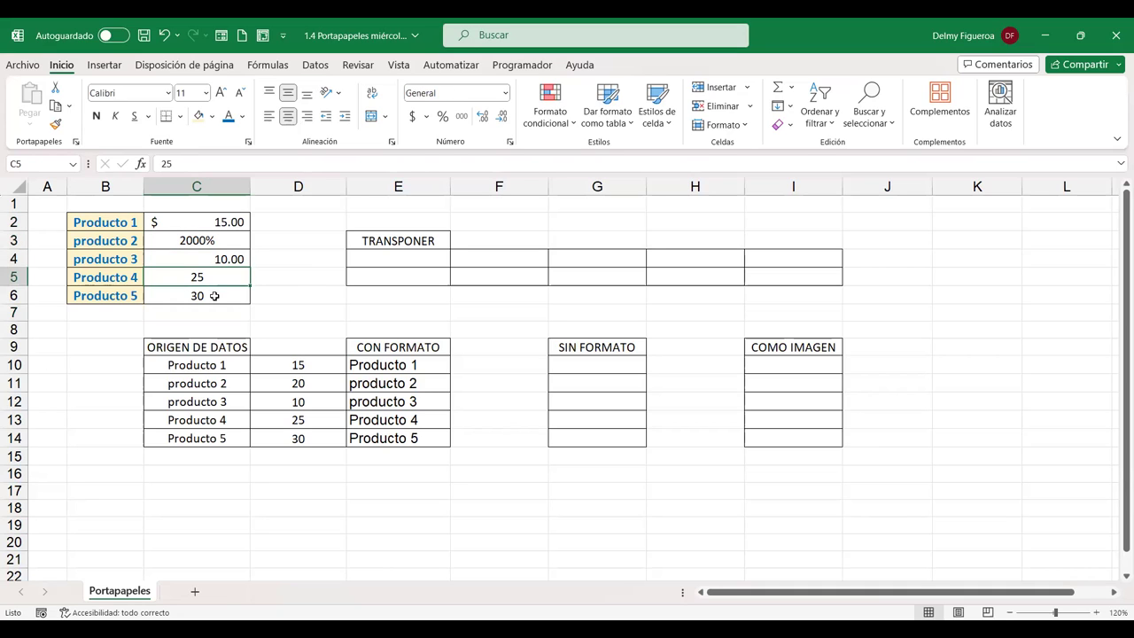
pyautogui.click(214, 296)
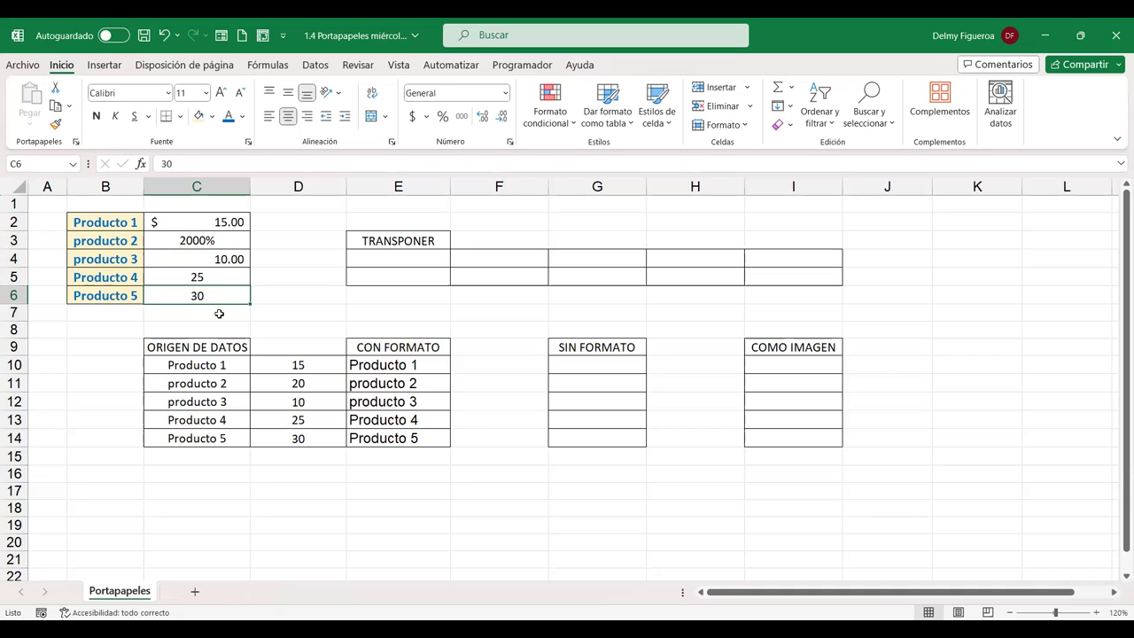
pyautogui.click(221, 311)
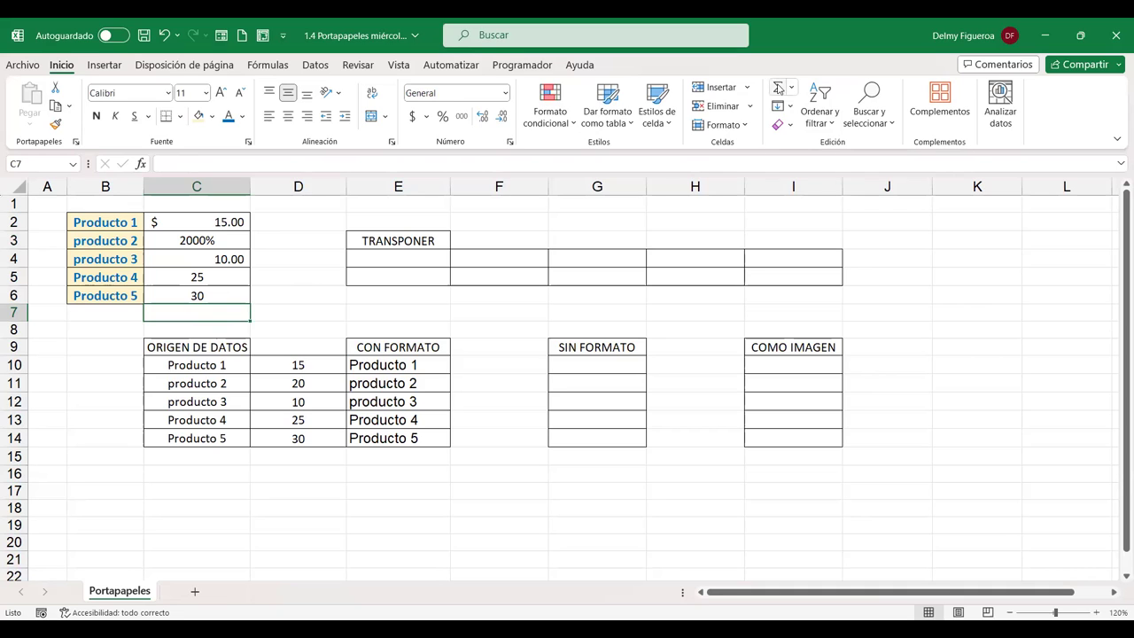
# - Insert =SUMA(C2:C6) in C7 with AutoSum, showing $ 100.00
pyautogui.click(778, 92)
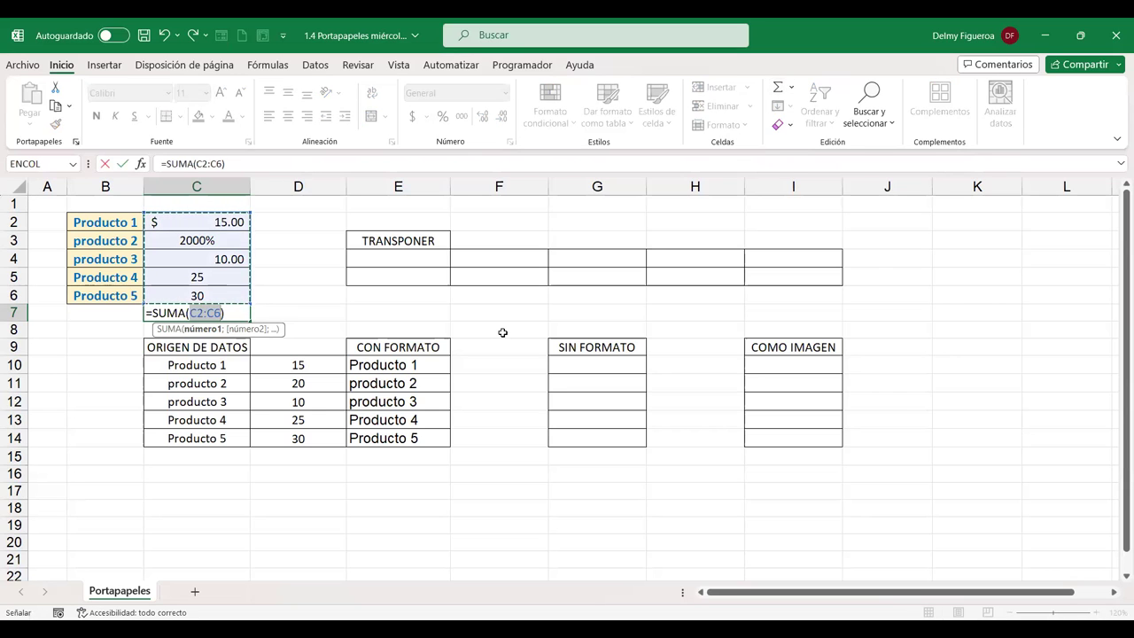
pyautogui.press('Return')
pyautogui.click(202, 313)
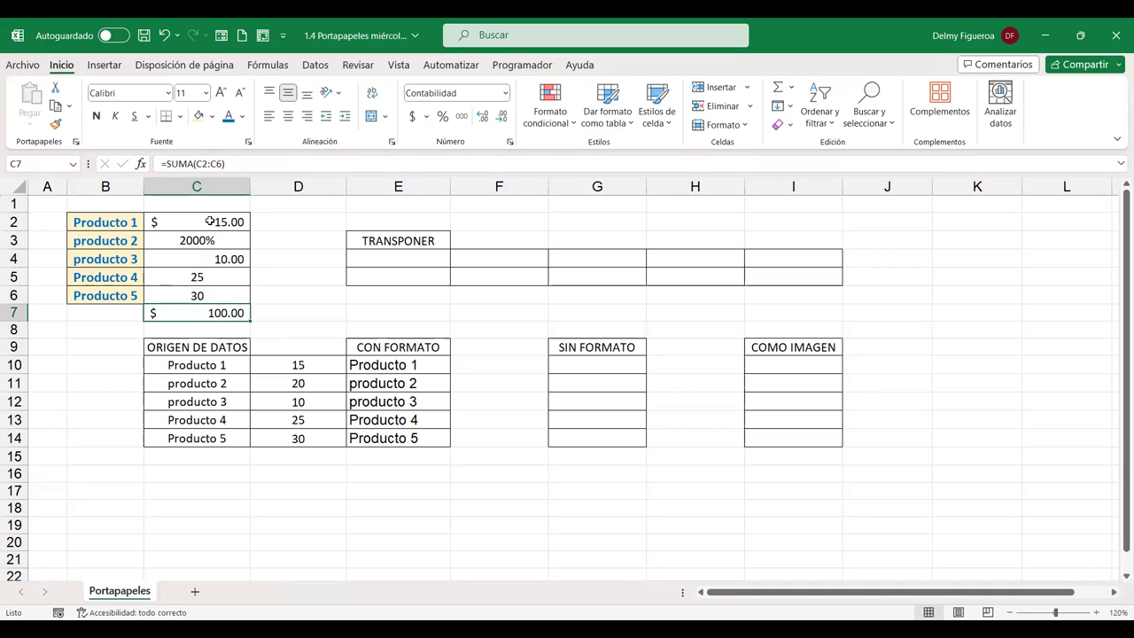
# - Copy C2:C7 and paste it into F10 as Fórmulas, giving plain 15 to 100
pyautogui.moveTo(210, 222); pyautogui.dragTo(214, 295)
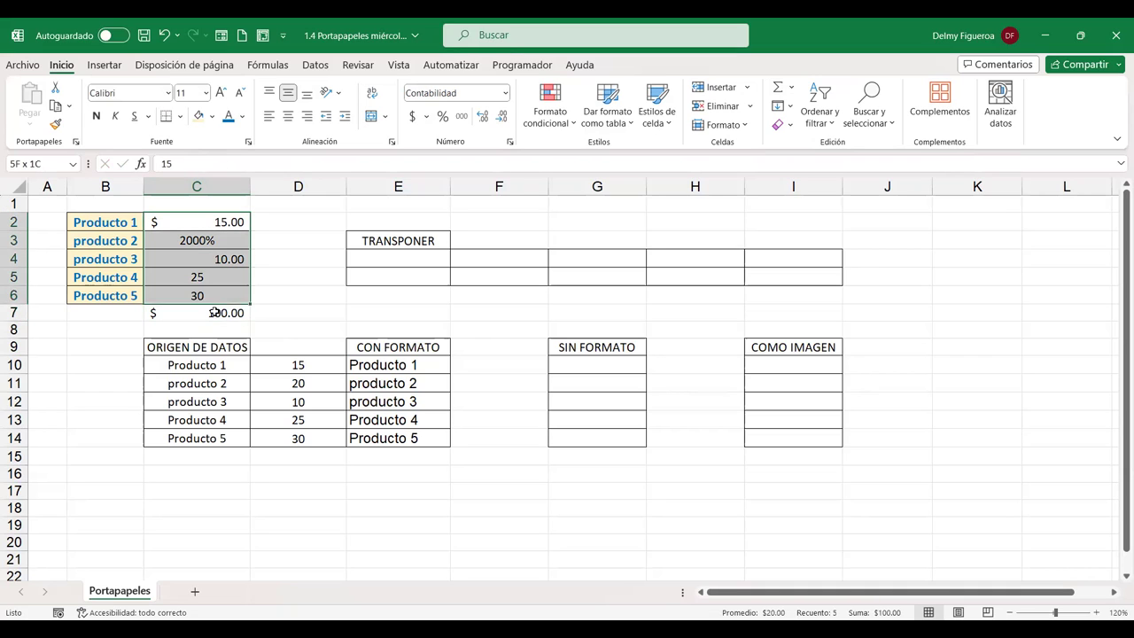
pyautogui.hotkey('ctrl', 'v')
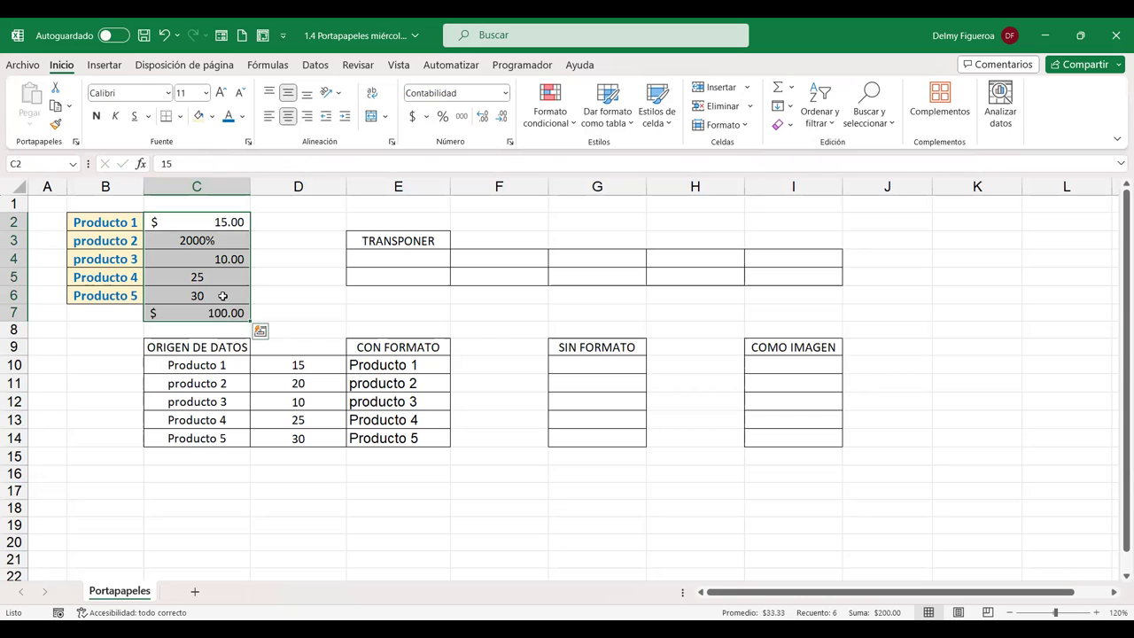
pyautogui.hotkey('ctrl', 'c')
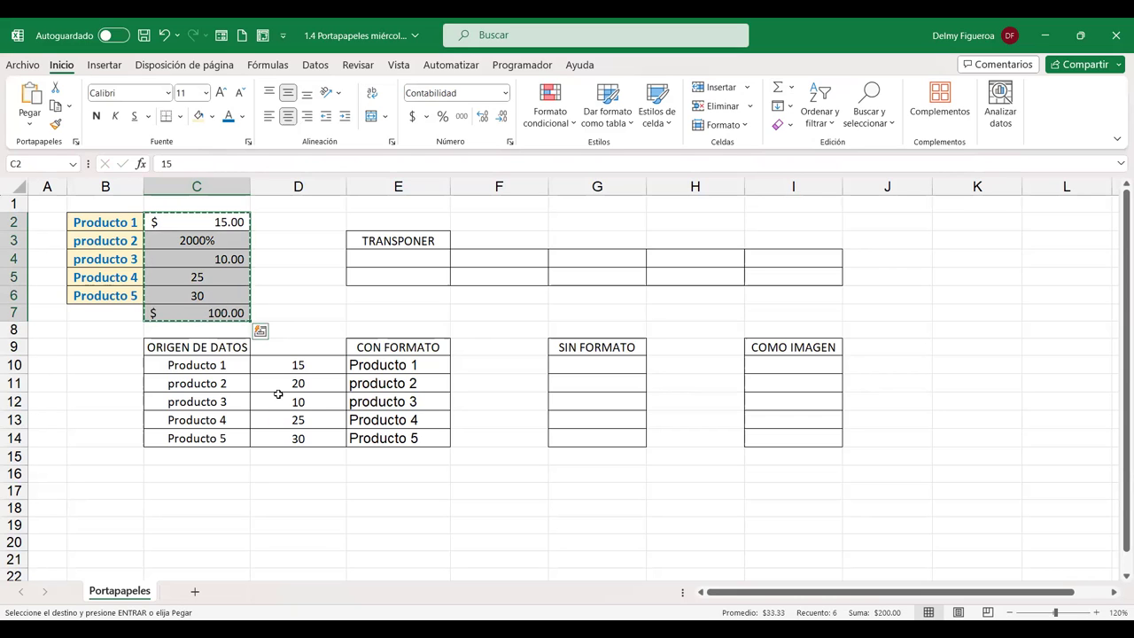
pyautogui.click(478, 364)
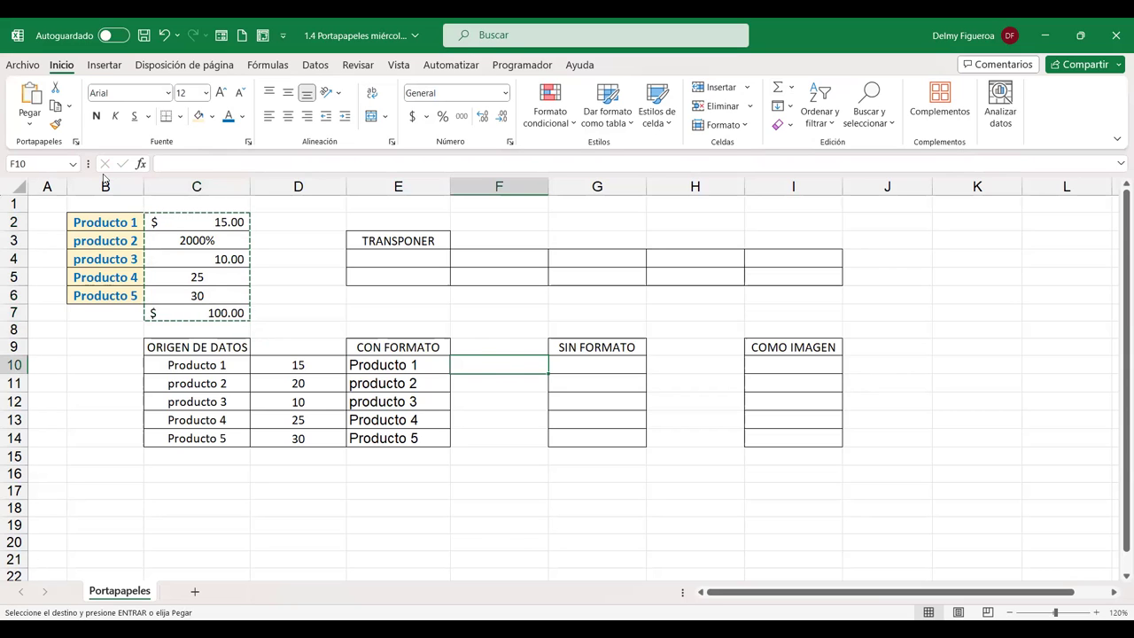
pyautogui.click(30, 123)
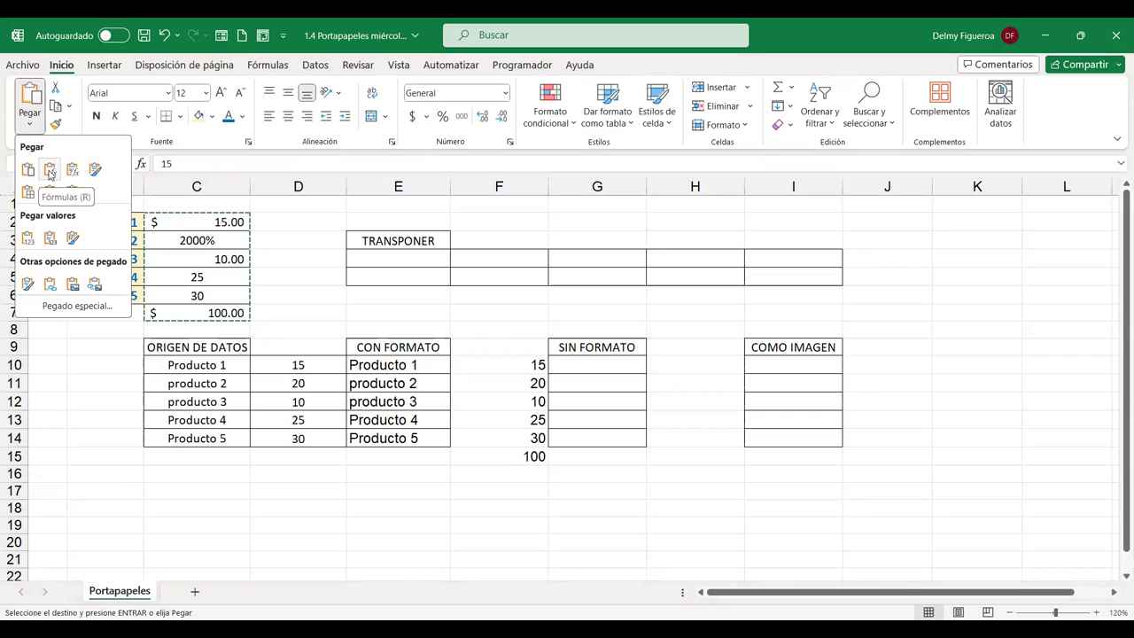
pyautogui.click(49, 173)
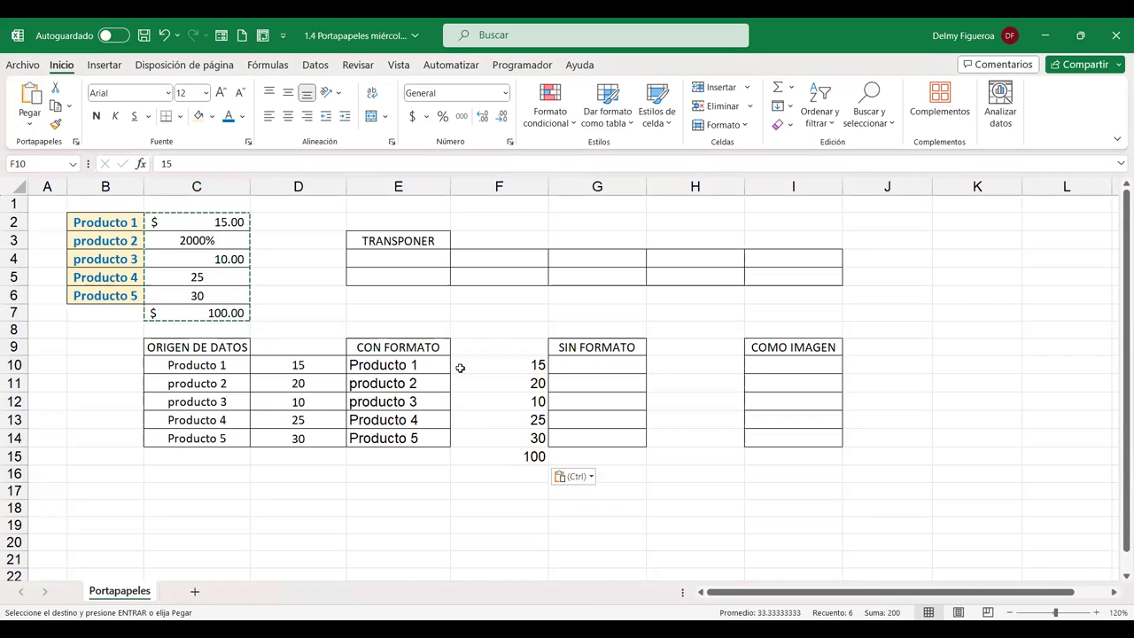
pyautogui.click(510, 364)
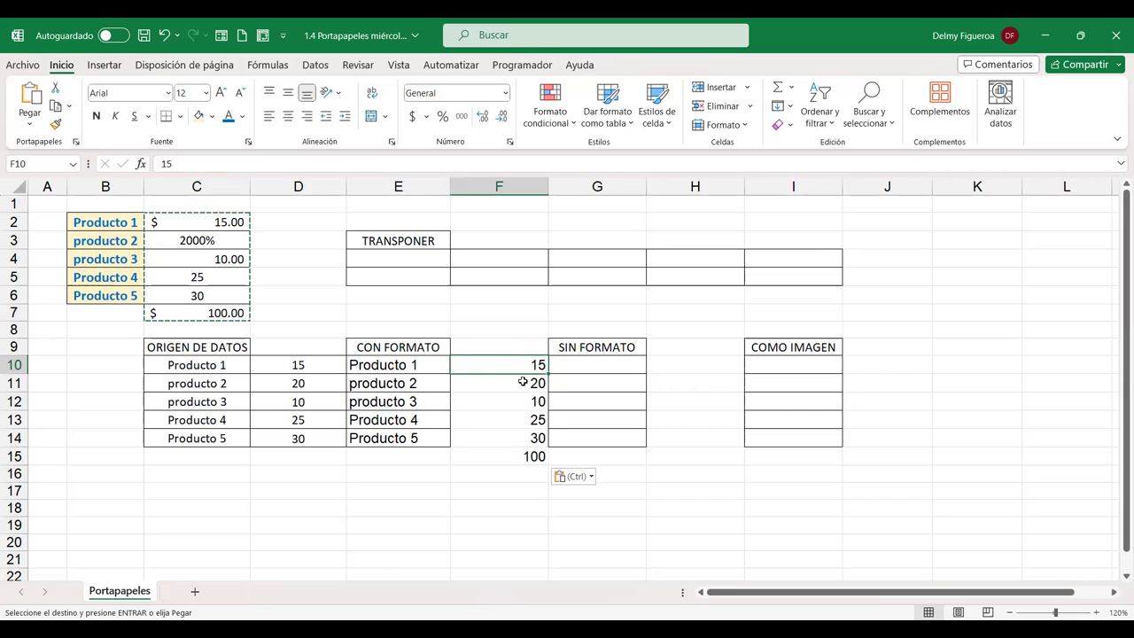
# - Compare the pasted total in F15 with the original total formula in C7
pyautogui.click(511, 456)
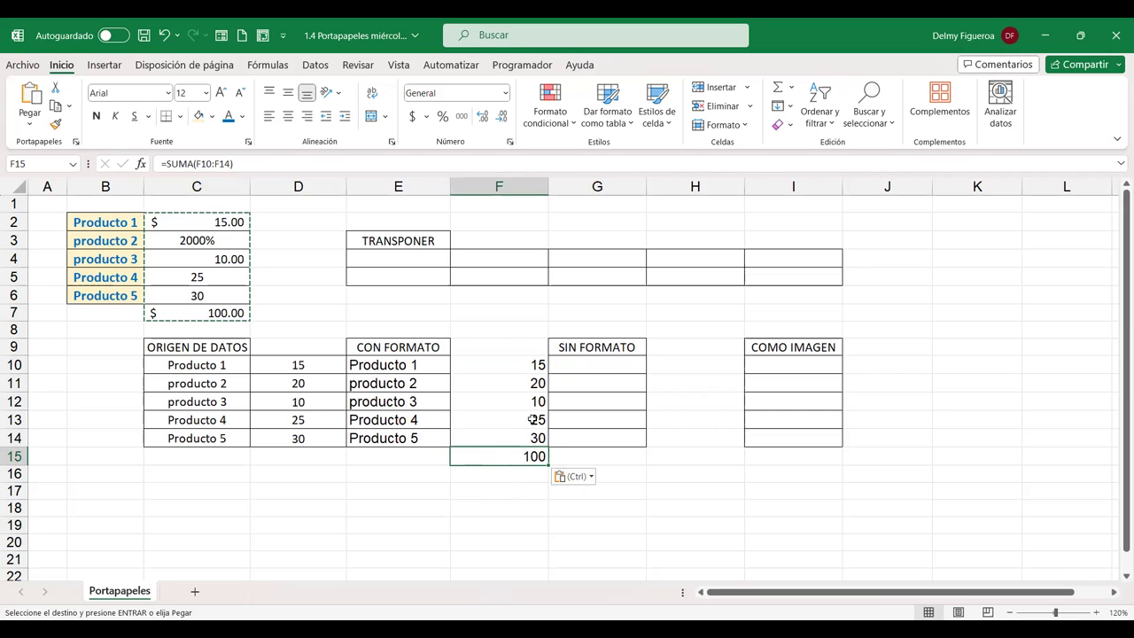
pyautogui.click(221, 313)
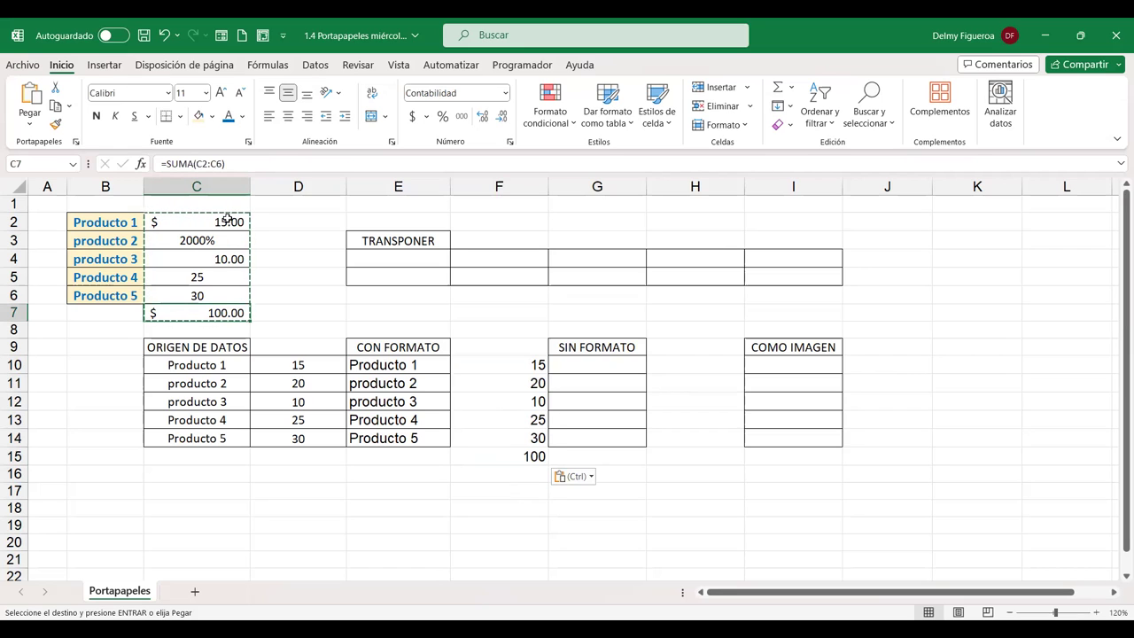
pyautogui.click(513, 455)
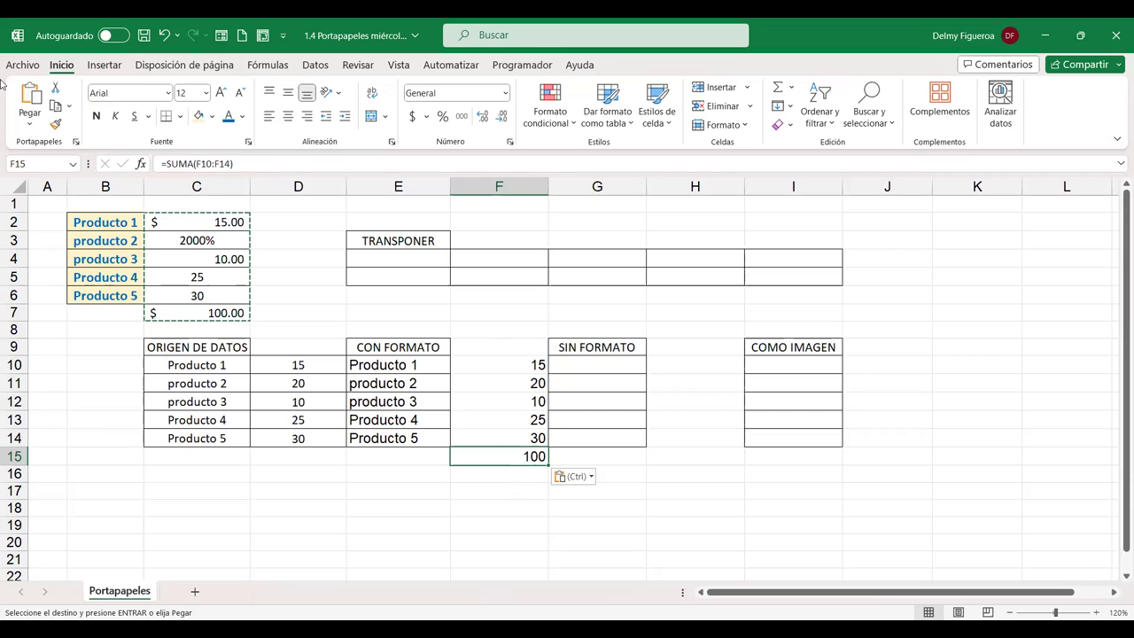
# - Preview the Formulas and Number Formatting paste and check F10's plain values, then select C17
pyautogui.click(29, 124)
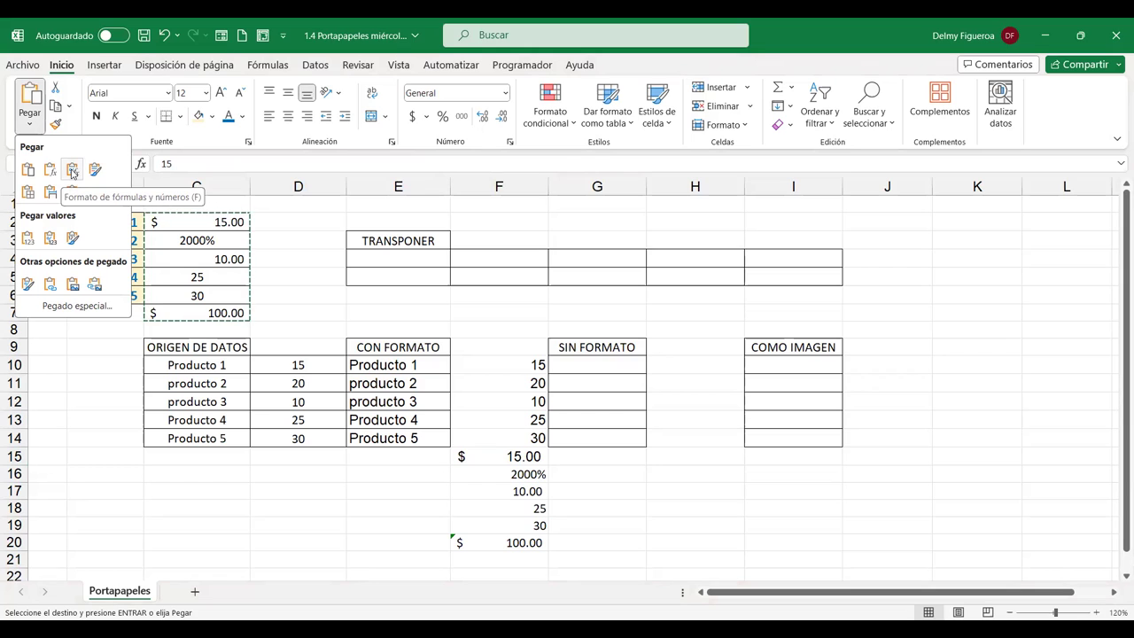
pyautogui.click(73, 191)
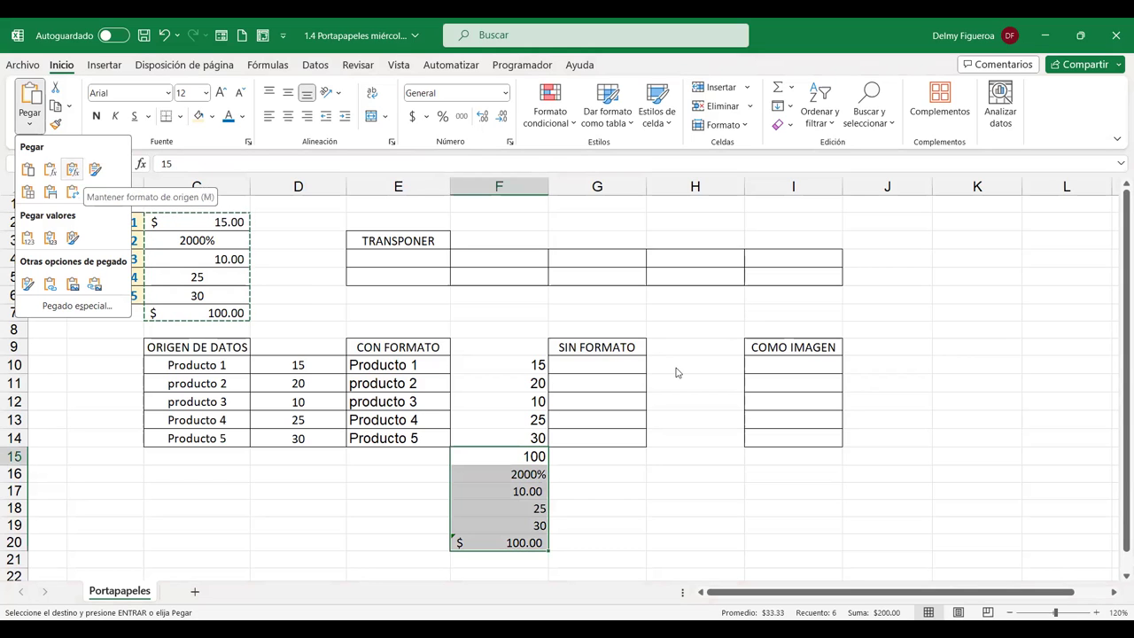
pyautogui.click(620, 371)
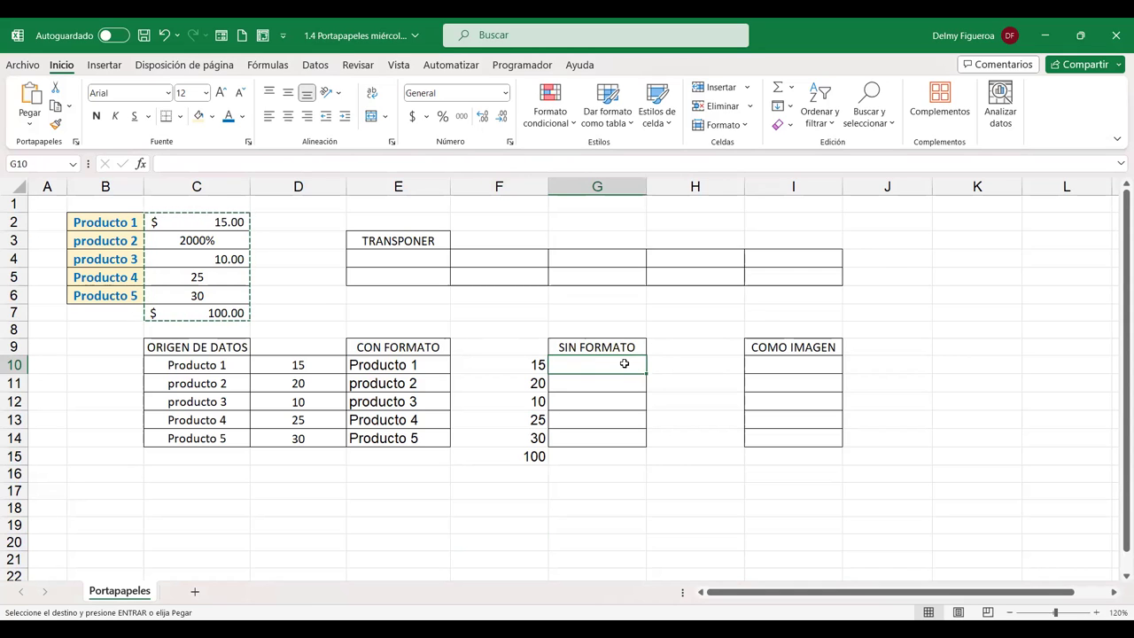
pyautogui.click(526, 365)
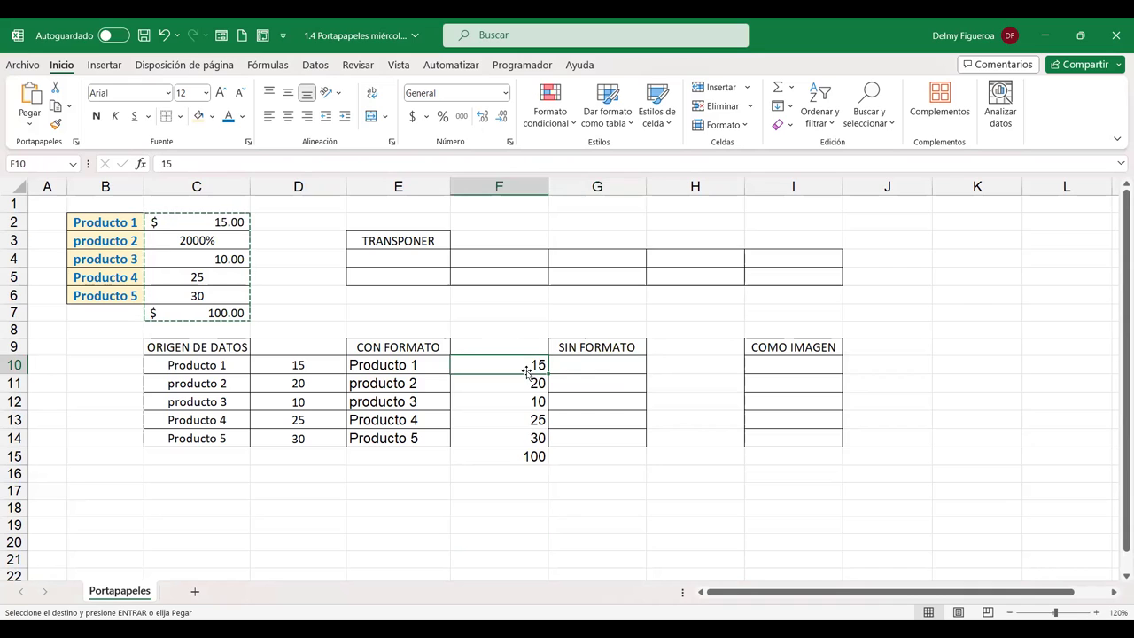
pyautogui.click(612, 367)
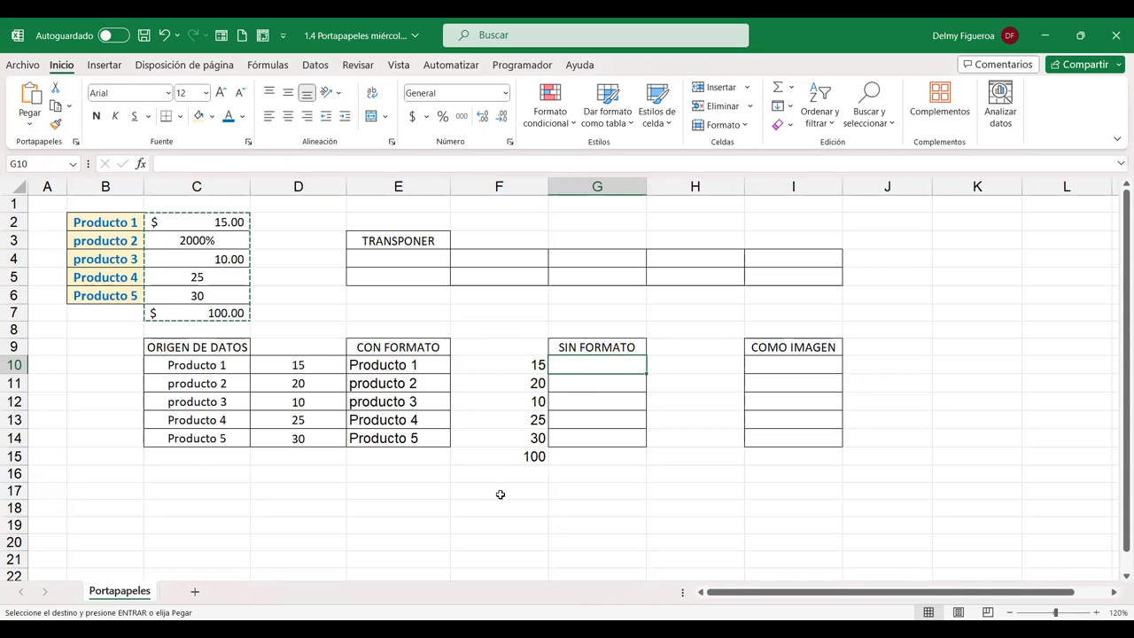
pyautogui.click(205, 492)
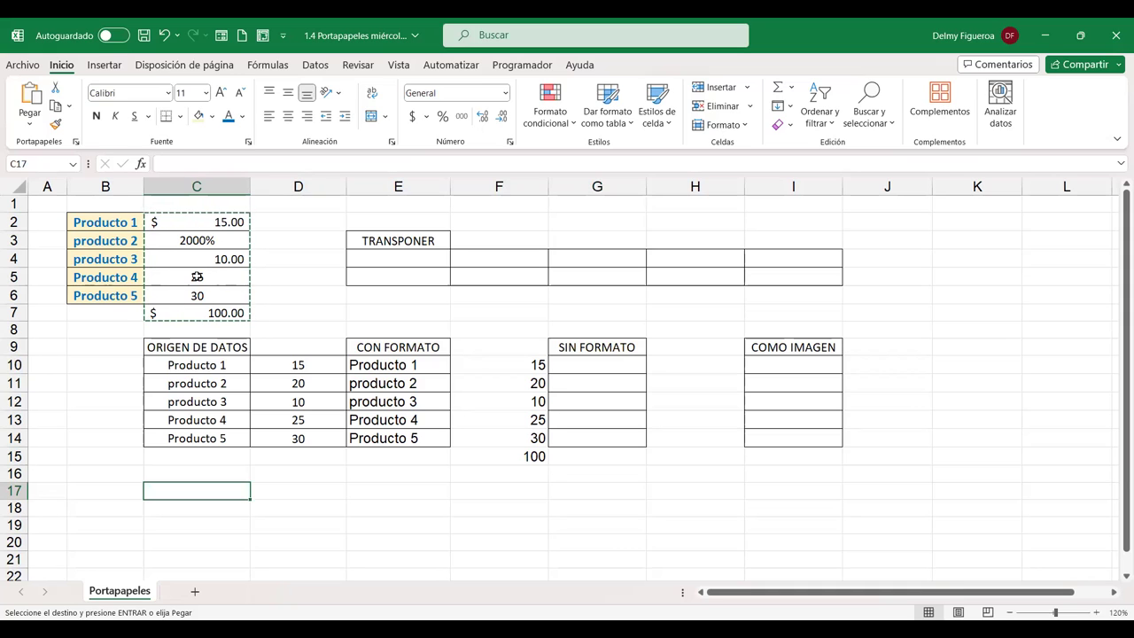
# - Paste C2:C7 into C17:C22 with formulas and number formats, checking C18, C19 and C22
pyautogui.click(29, 122)
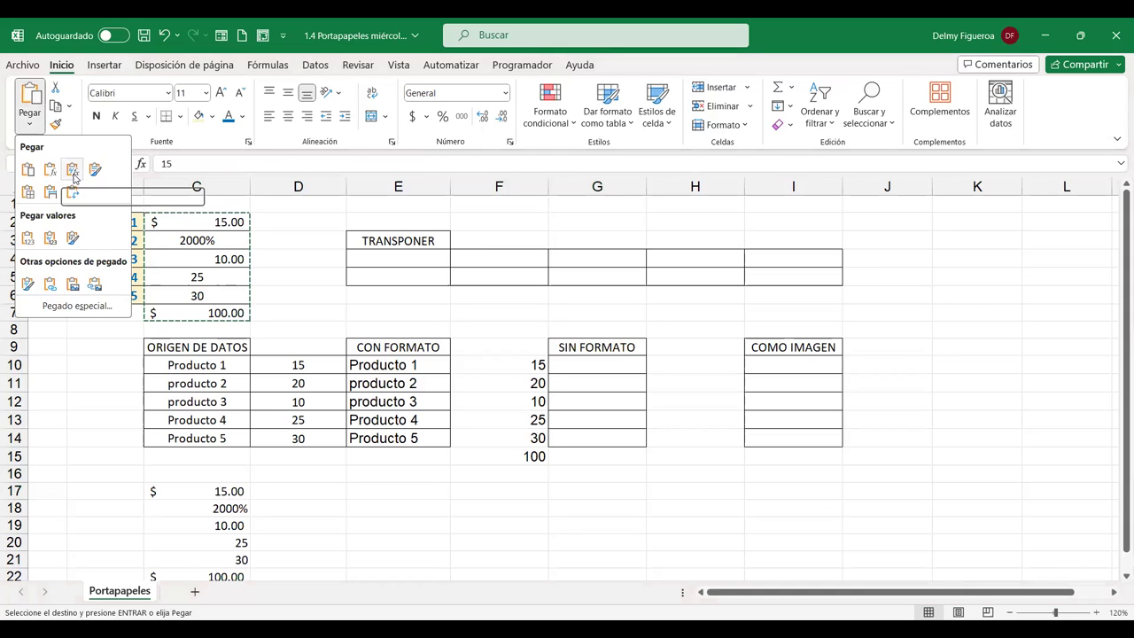
pyautogui.click(75, 178)
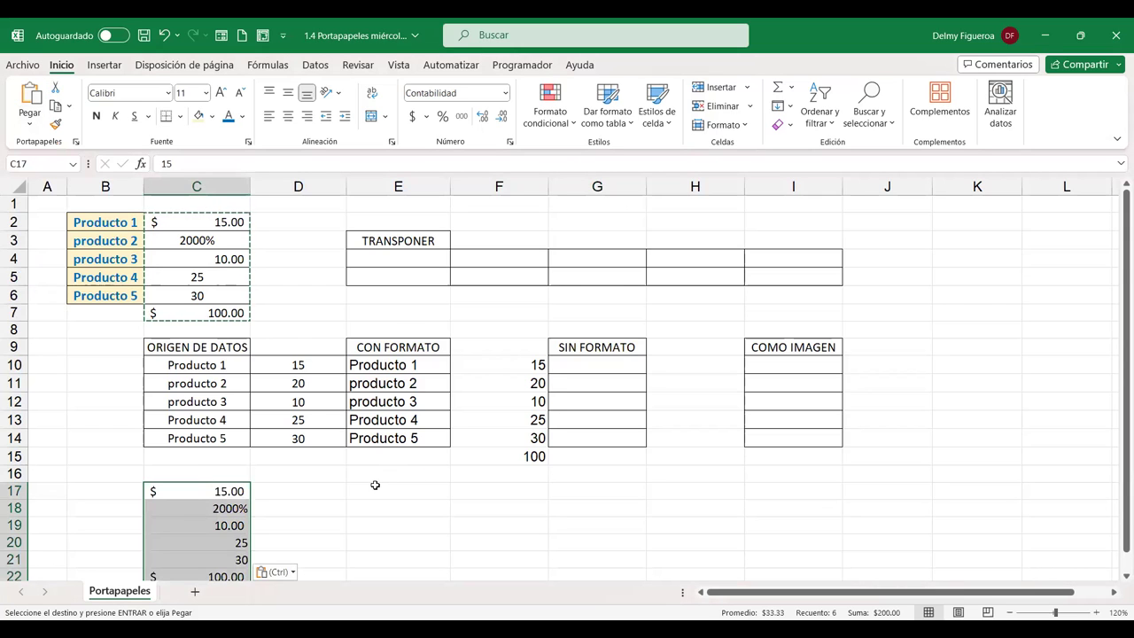
pyautogui.scroll(-2, 376, 482)
pyautogui.click(212, 388)
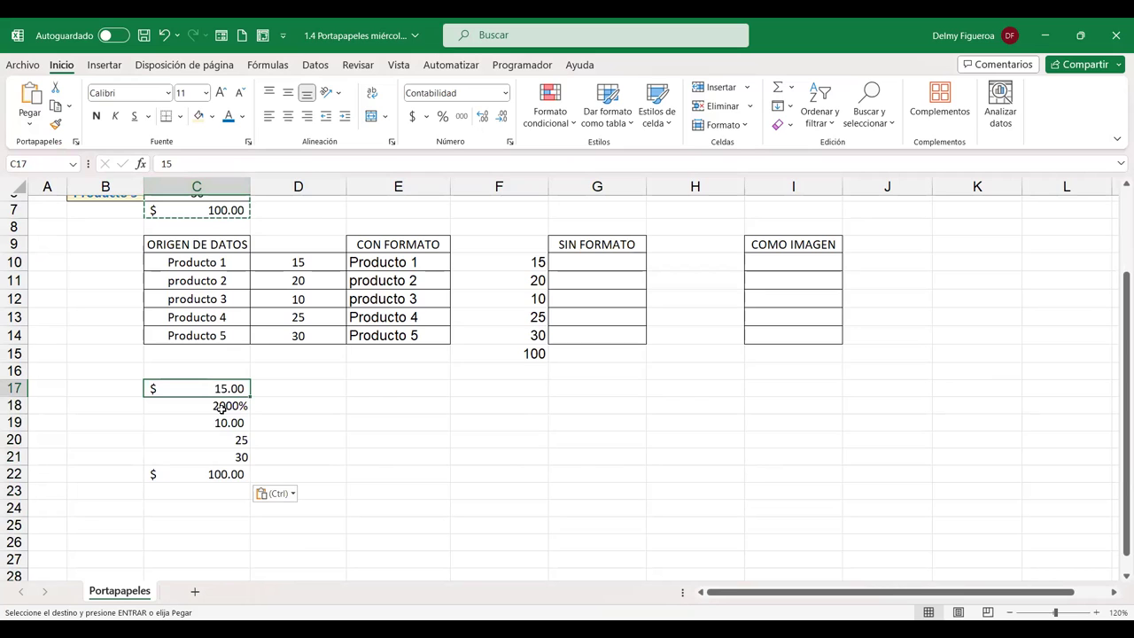
pyautogui.click(217, 405)
pyautogui.click(214, 422)
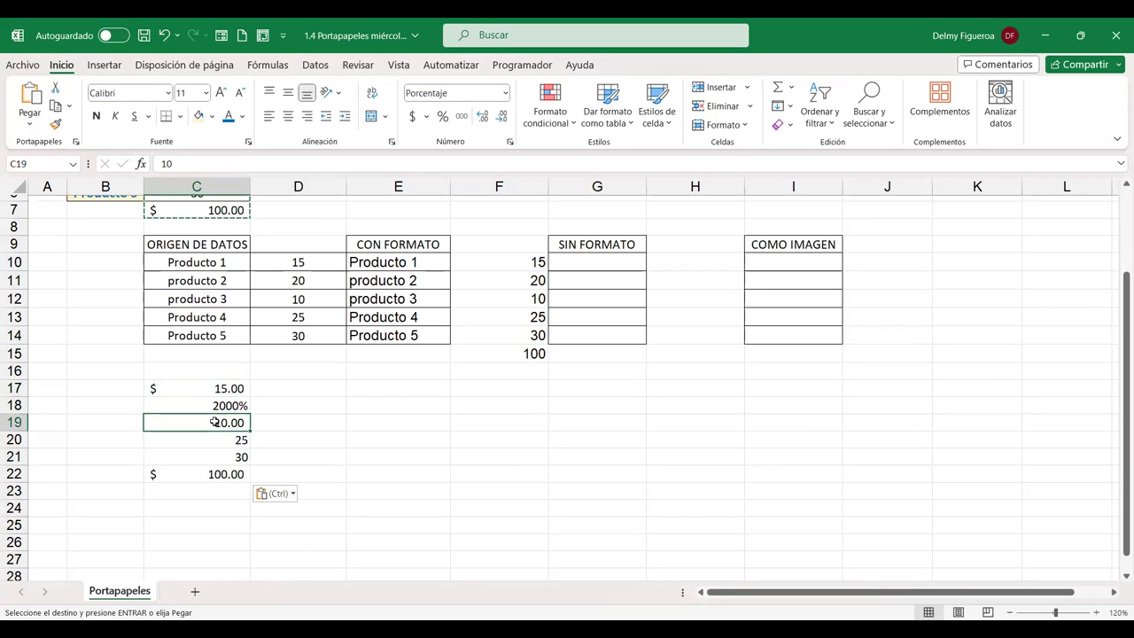
pyautogui.click(217, 476)
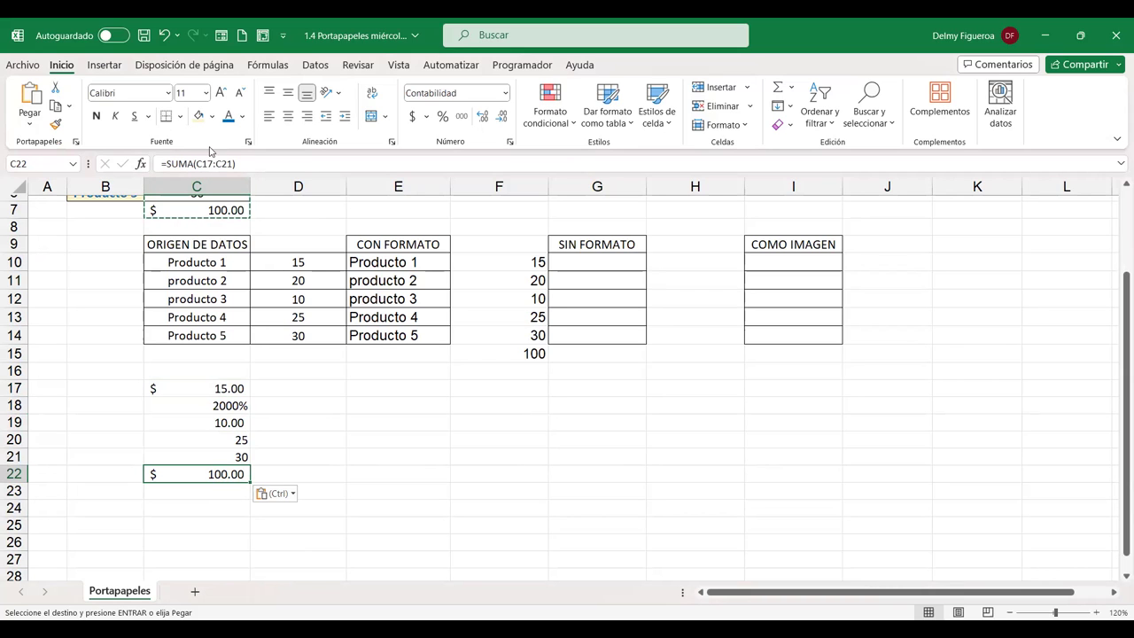
# - Reopen the paste options and pick E17 as the next paste destination
pyautogui.scroll(1, 372, 462)
pyautogui.scroll(1, 372, 459)
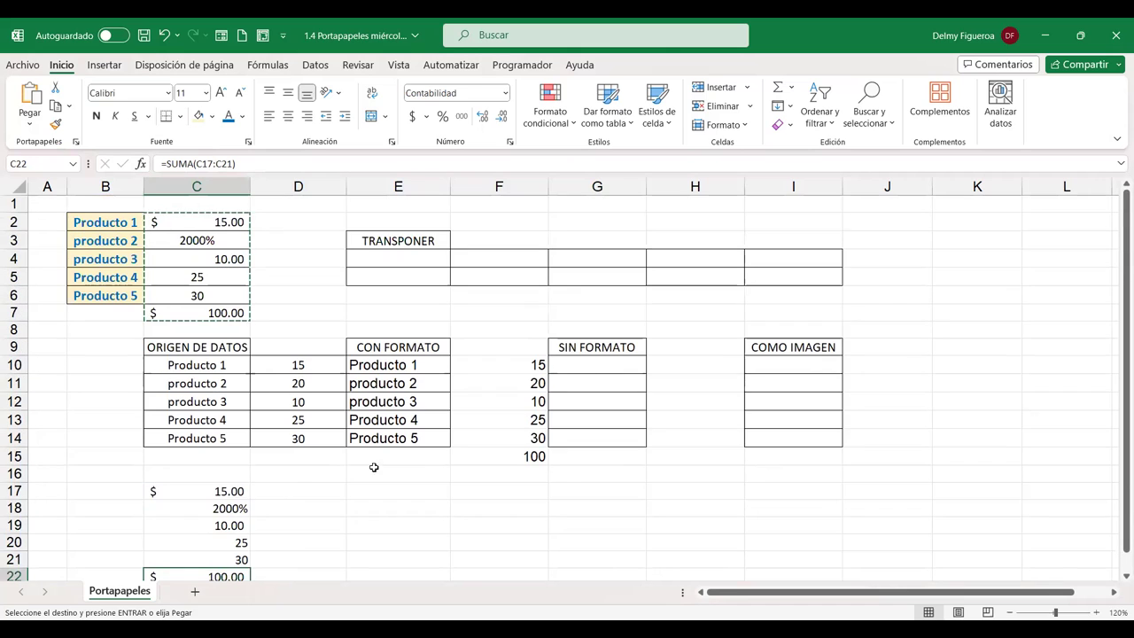
pyautogui.click(30, 123)
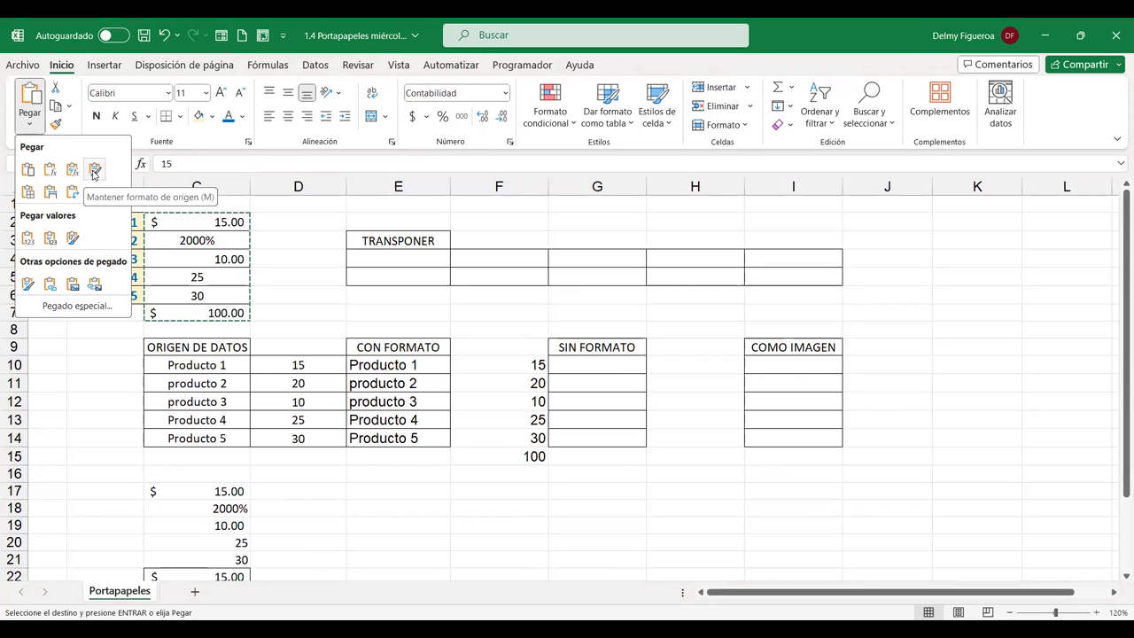
pyautogui.click(392, 493)
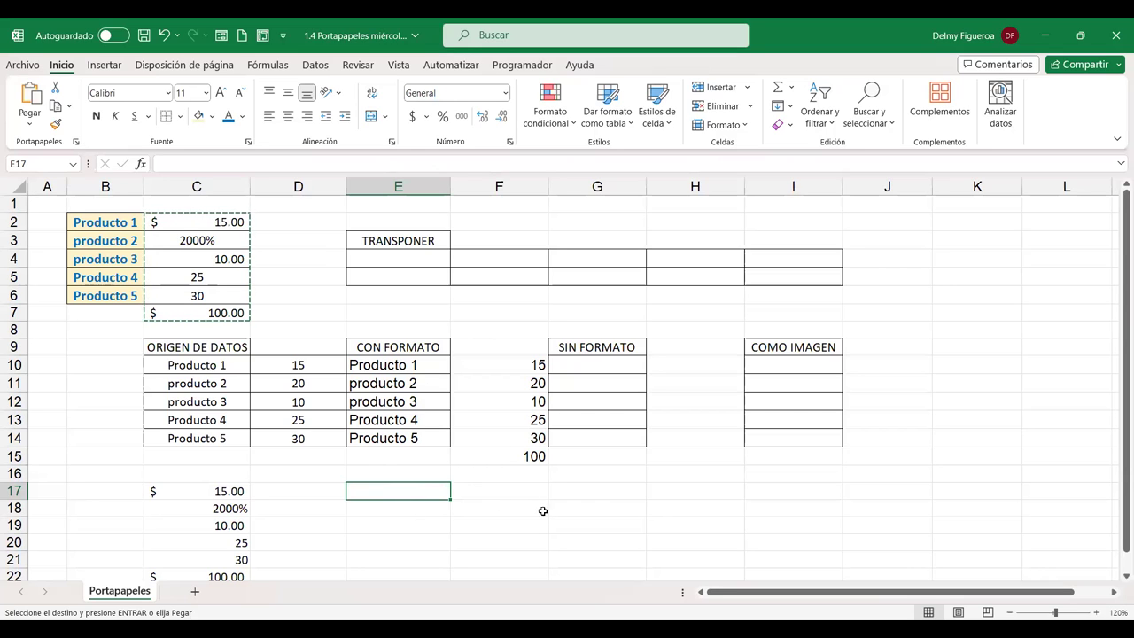
# - Paste into E17:E22 with Keep Source Formatting, then check E17 and the $ 100.00 total in E22
pyautogui.click(30, 129)
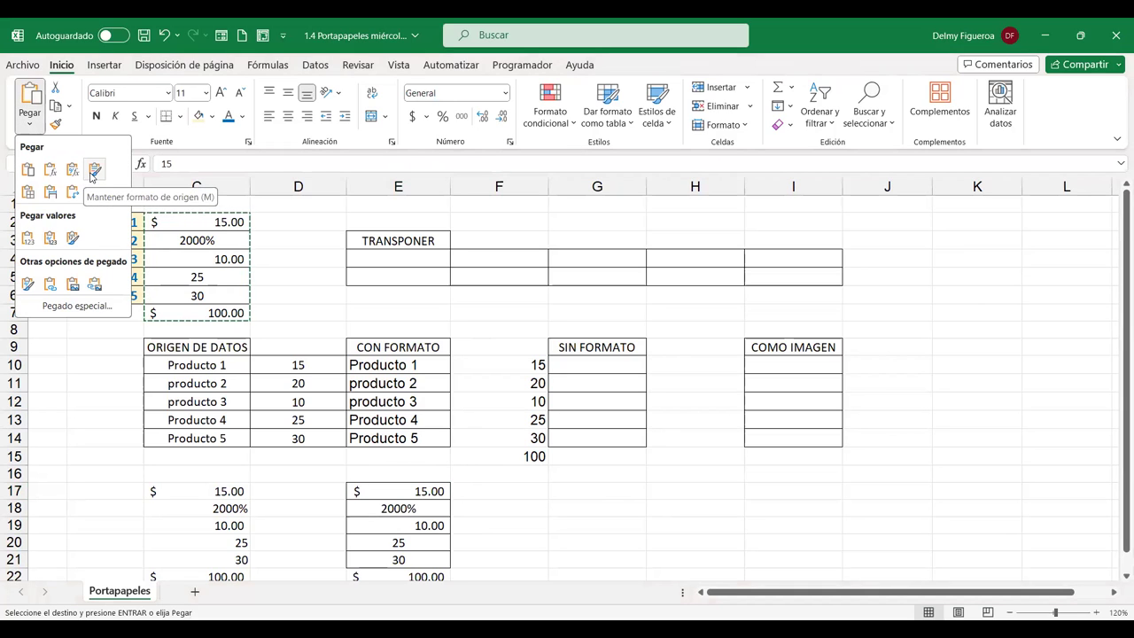
pyautogui.click(92, 174)
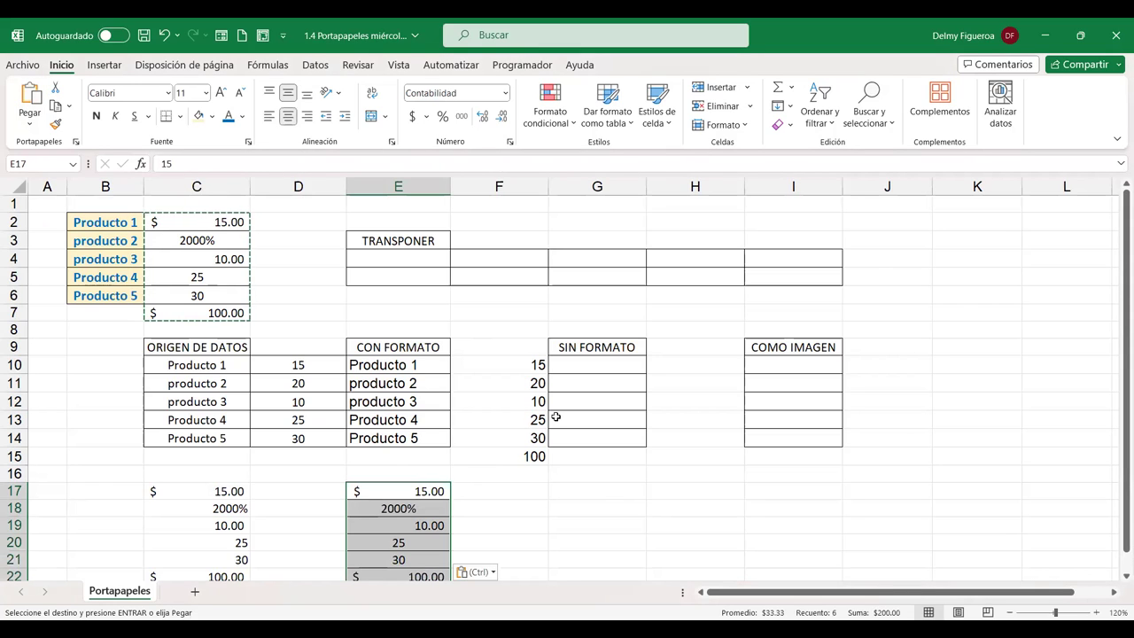
pyautogui.scroll(-1, 555, 416)
pyautogui.click(514, 438)
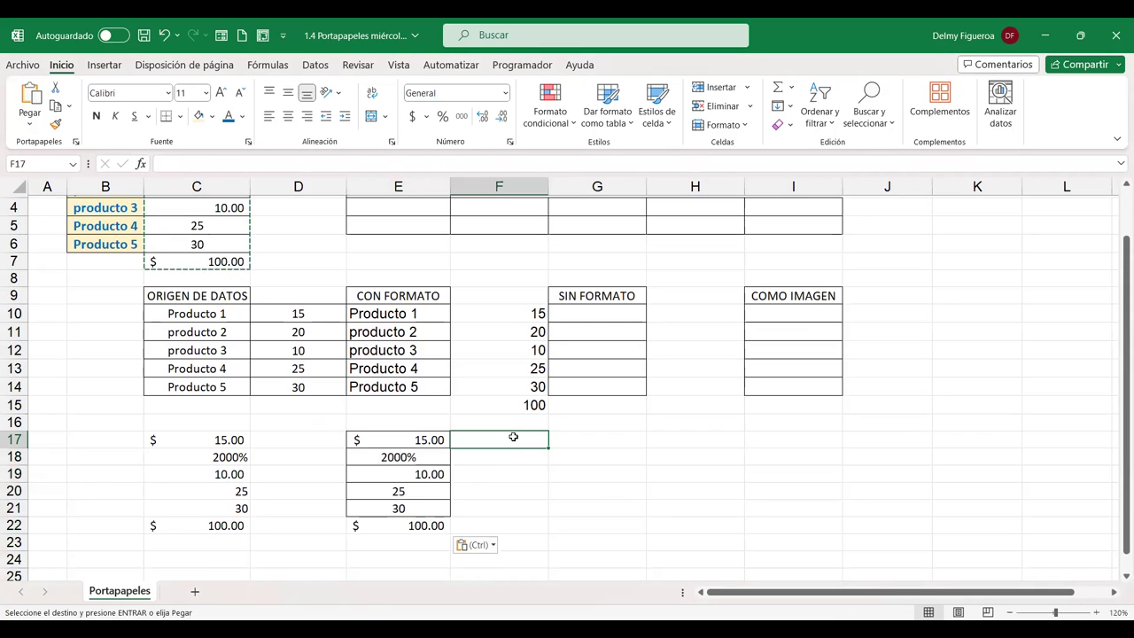
pyautogui.click(412, 441)
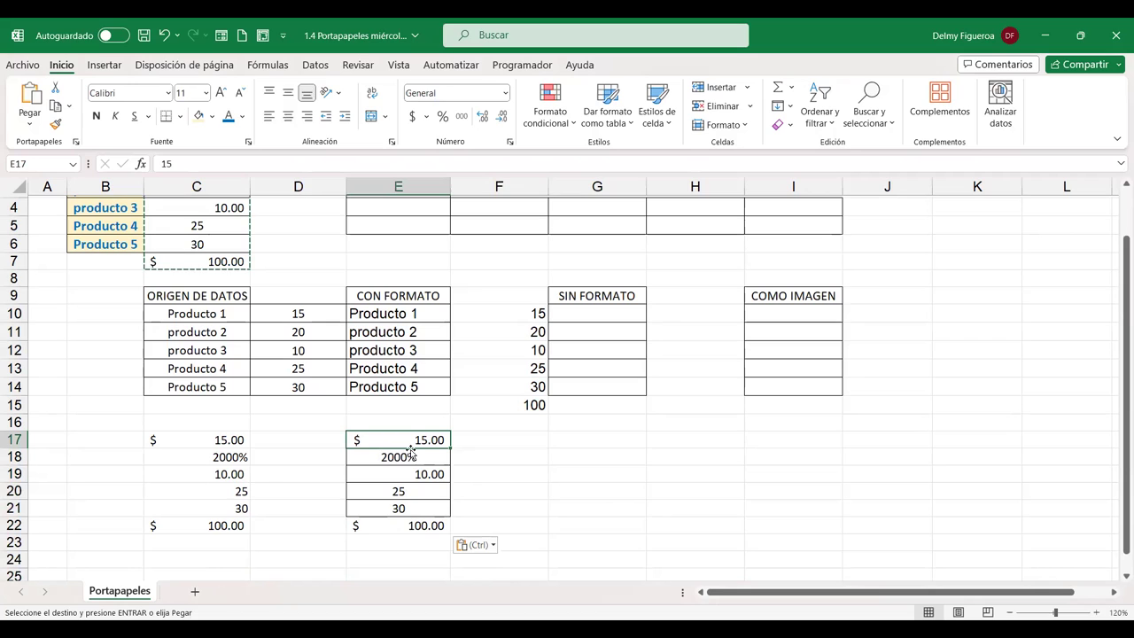
pyautogui.click(426, 525)
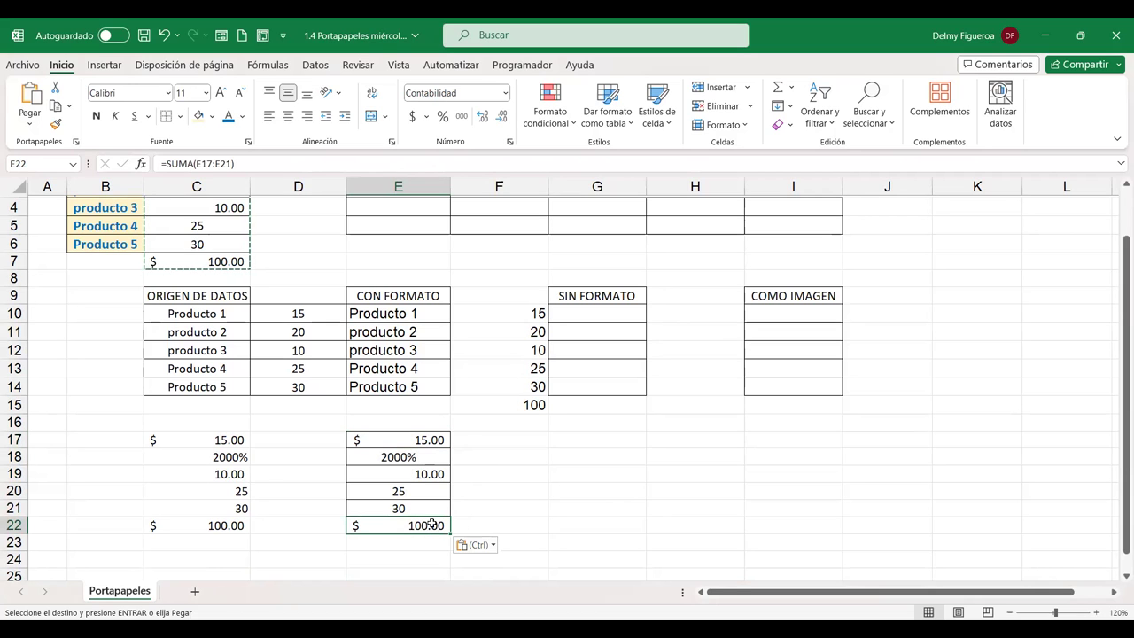
pyautogui.click(470, 458)
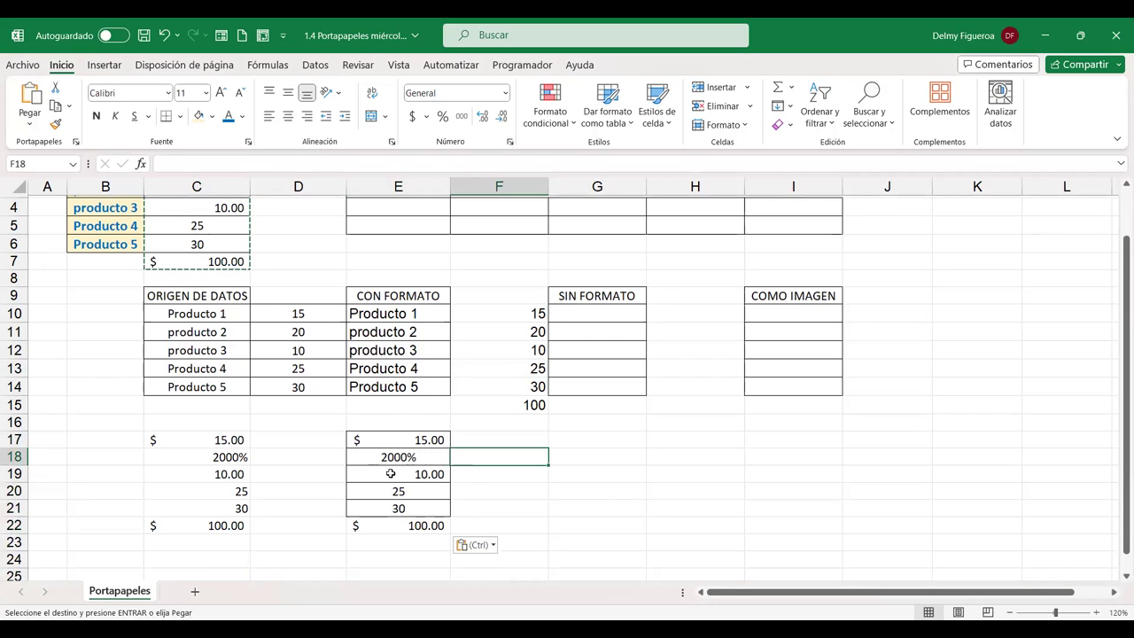
# - Paste into G17:G22 with No Borders and verify the =SUMA(G17:G21) total in G22
pyautogui.click(587, 438)
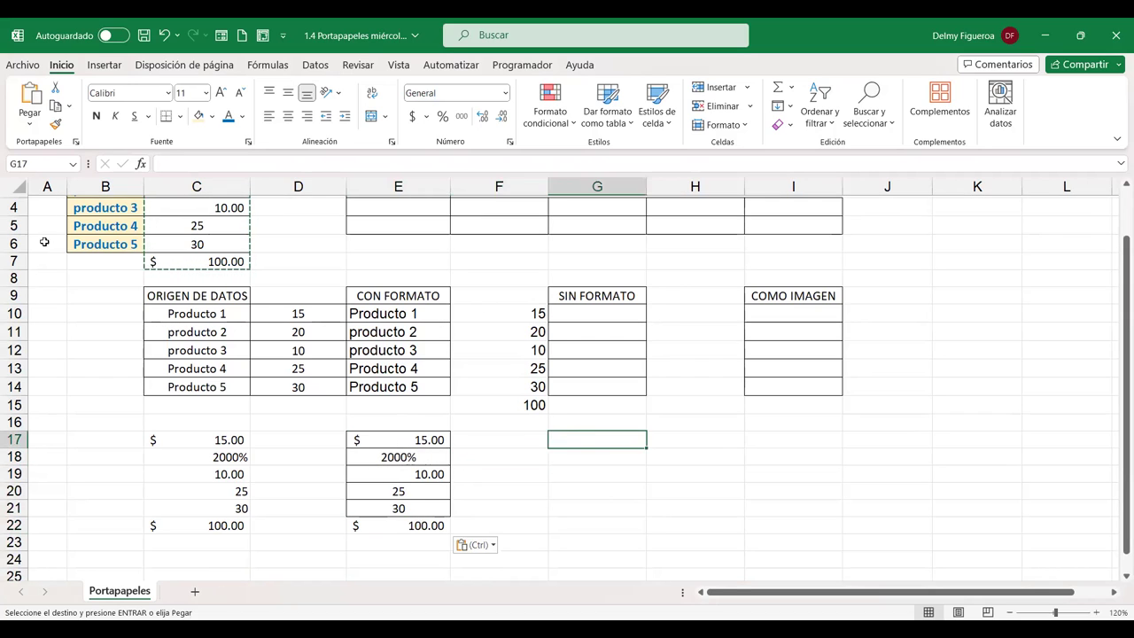
pyautogui.click(26, 125)
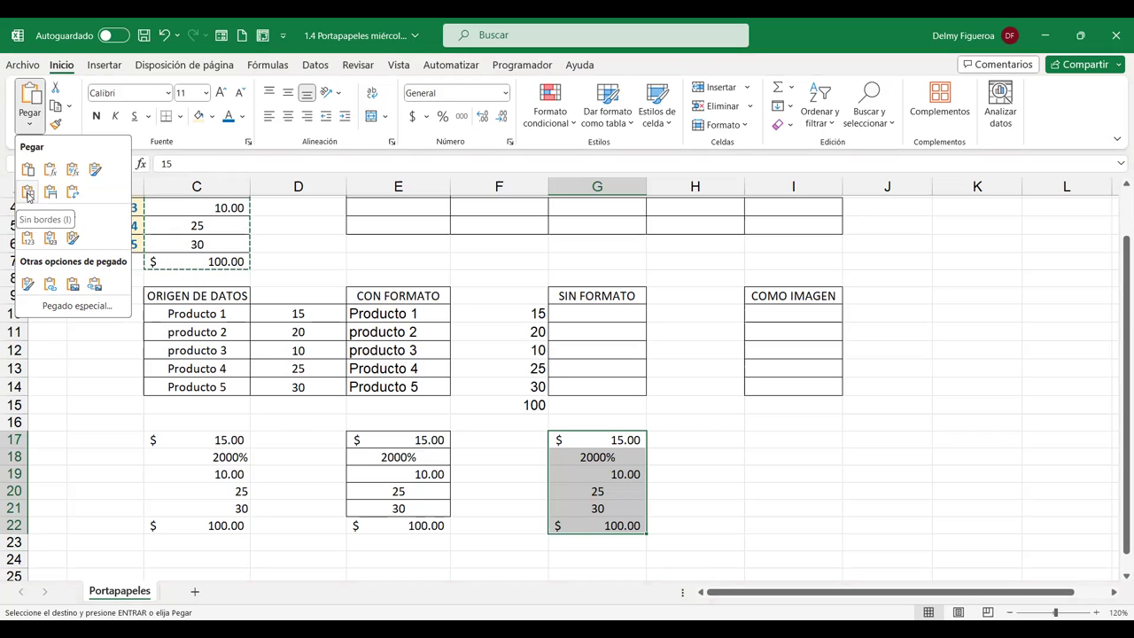
pyautogui.click(28, 195)
pyautogui.click(620, 441)
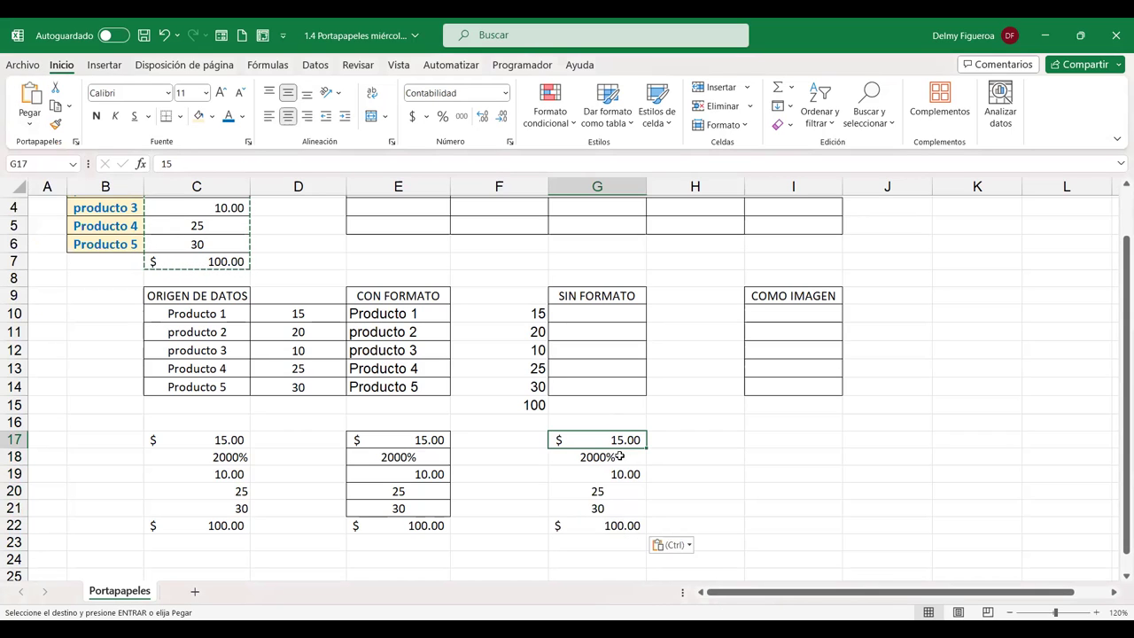
pyautogui.click(600, 526)
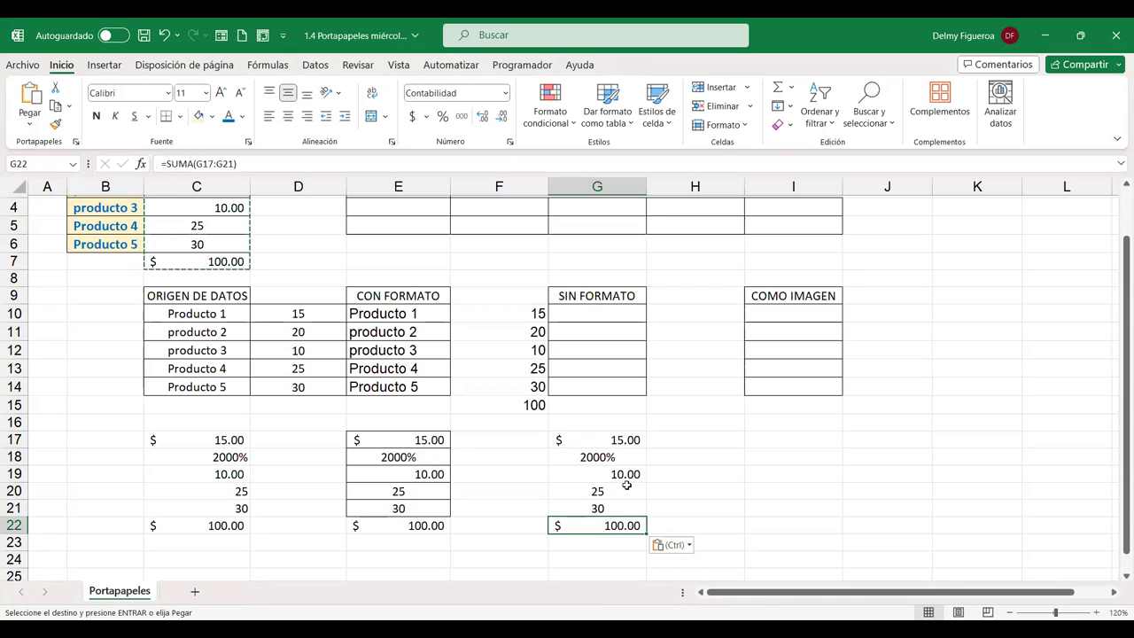
pyautogui.click(24, 127)
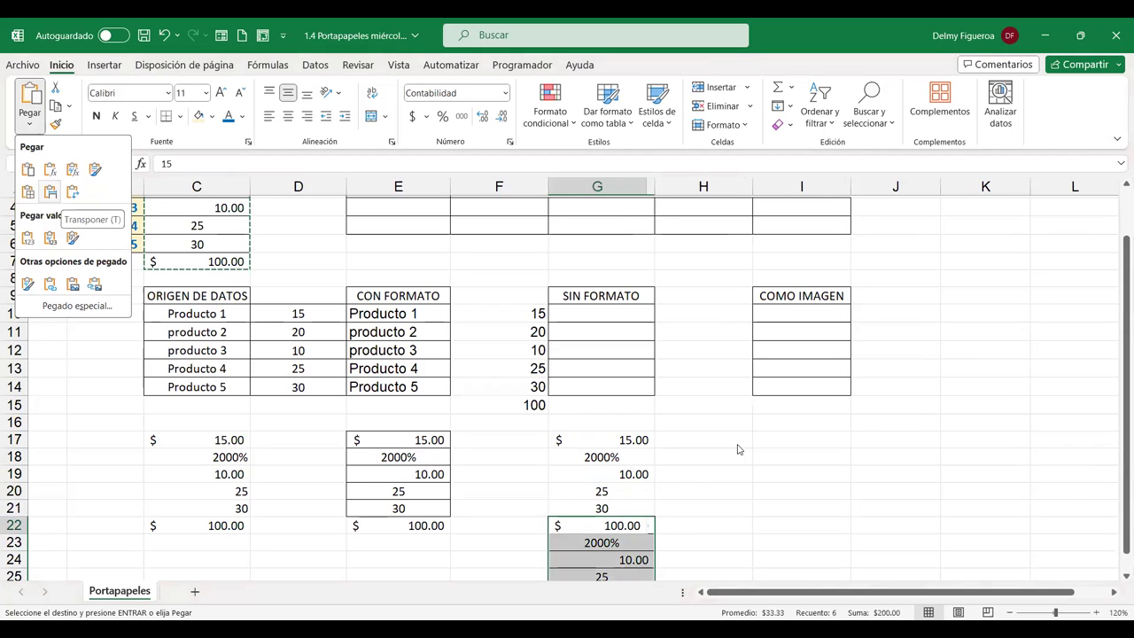
pyautogui.click(812, 446)
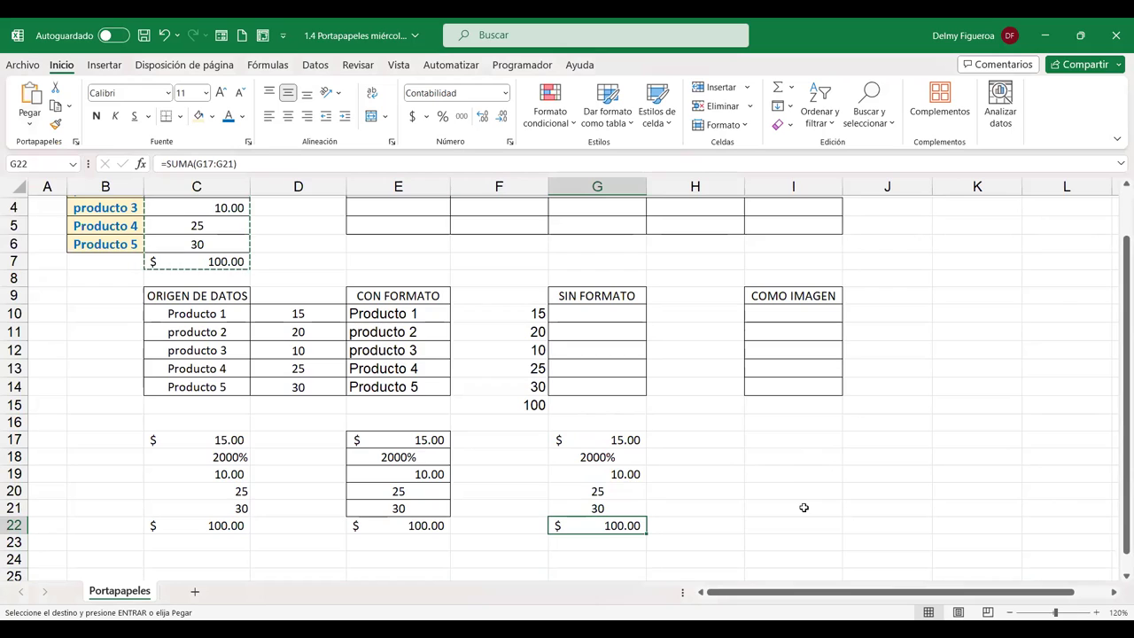
pyautogui.scroll(1, 804, 506)
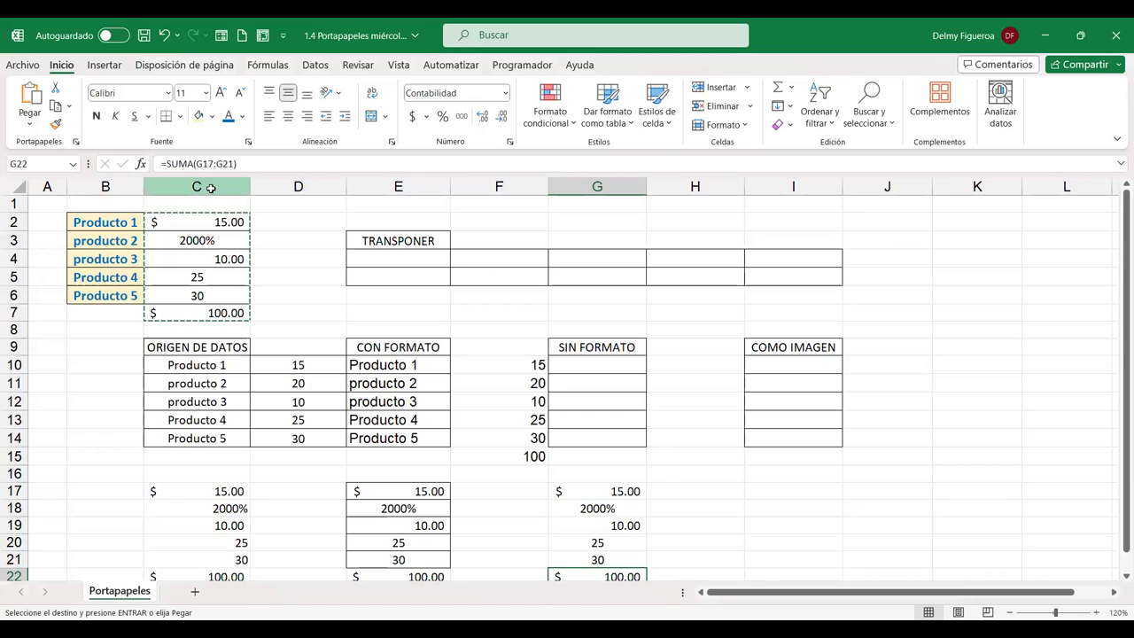
# - Check column C's width without changing it, then add the new sheet Hoja1
pyautogui.click(210, 185)
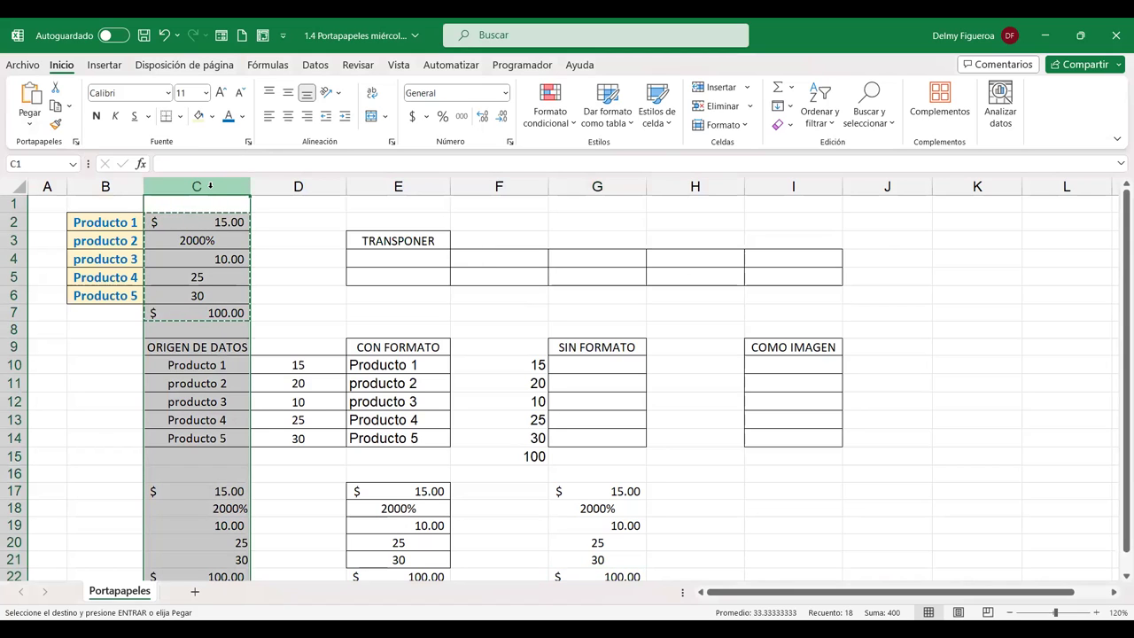
pyautogui.rightClick(210, 185)
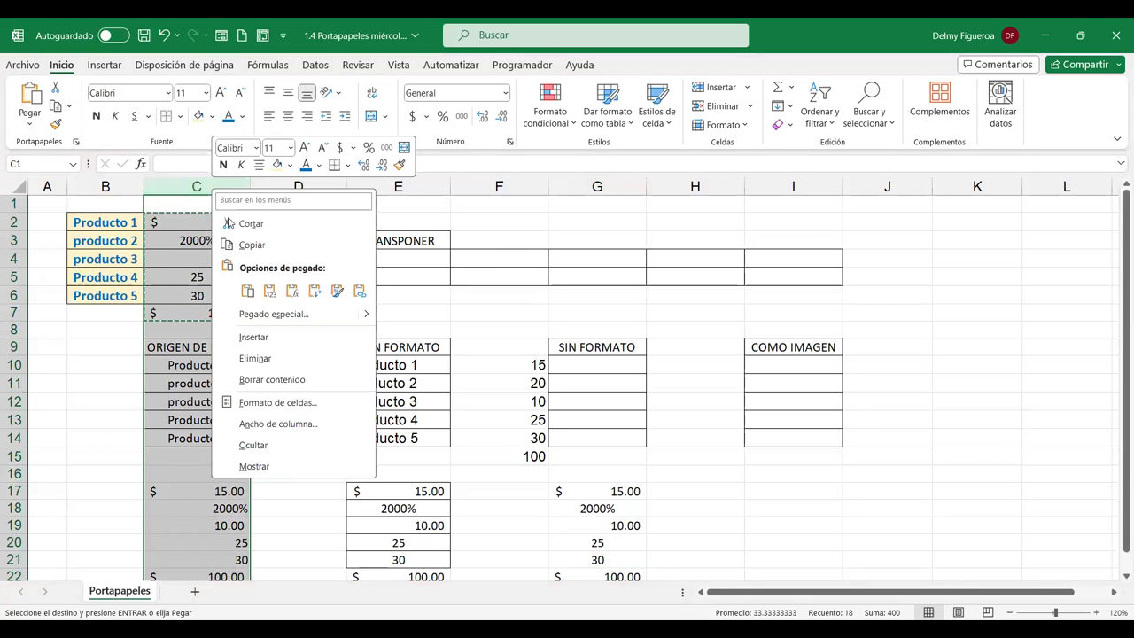
pyautogui.click(282, 427)
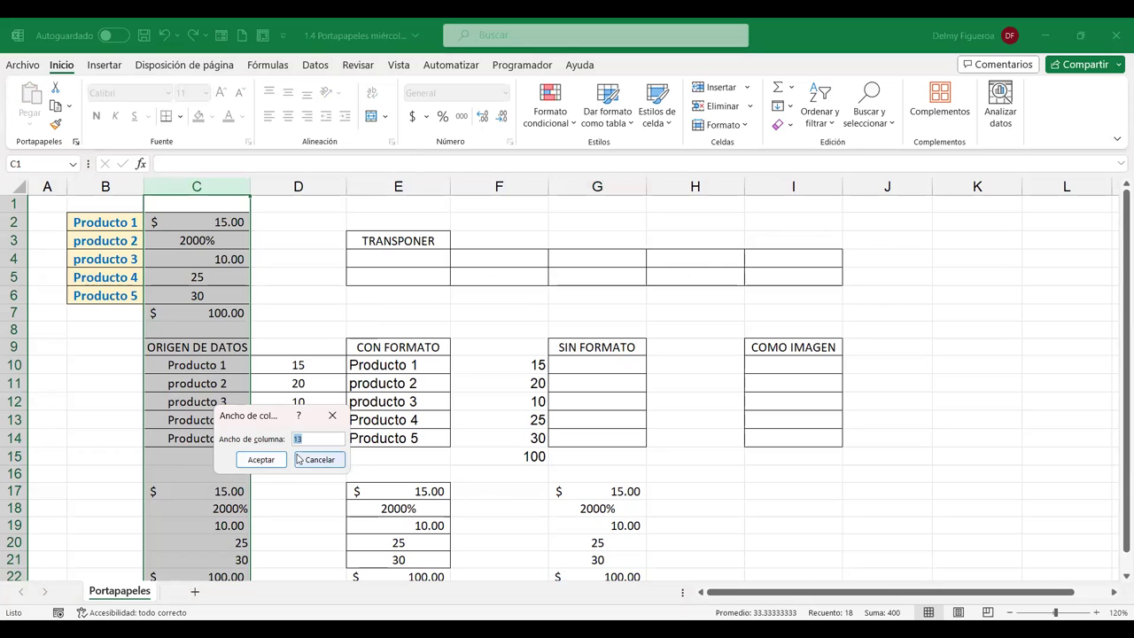
pyautogui.click(320, 460)
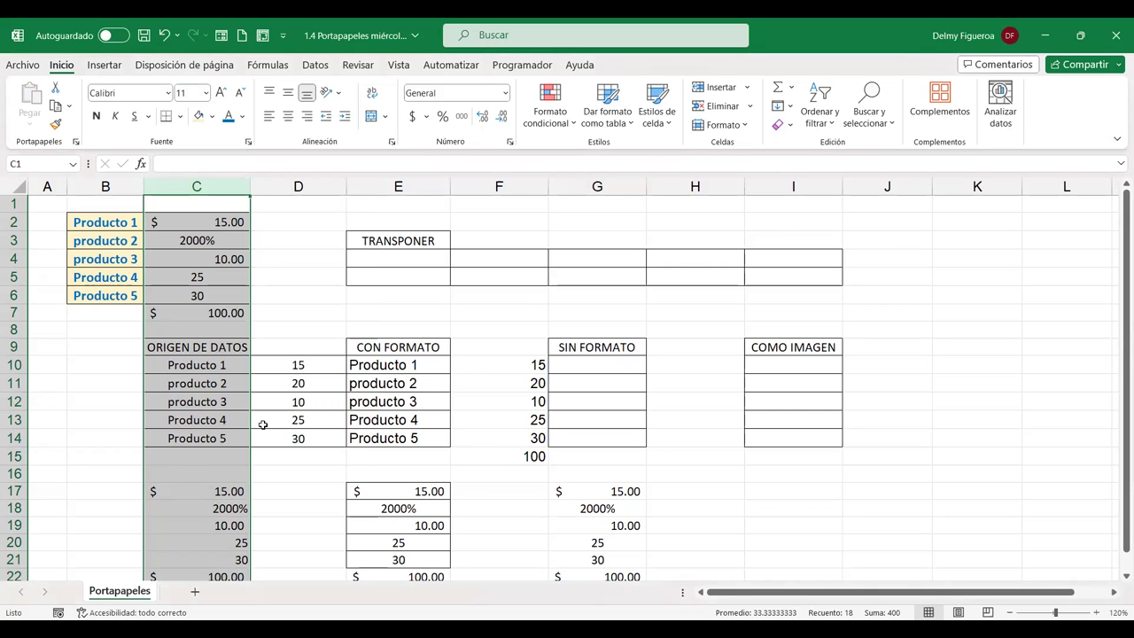
pyautogui.click(194, 595)
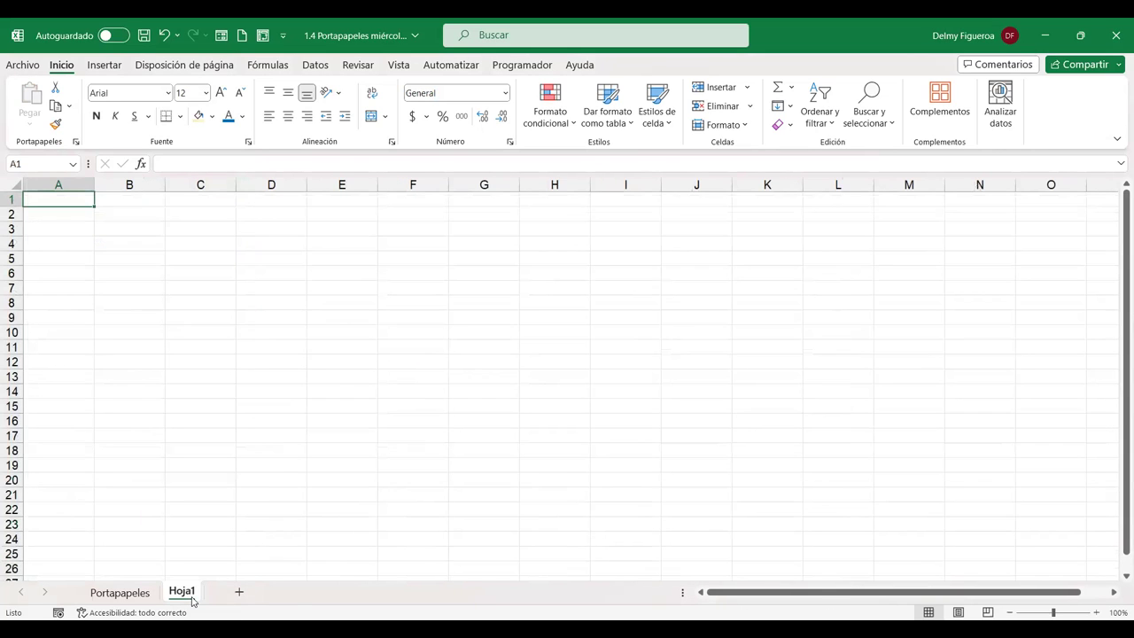
# - Raise the font size of the whole Hoja1 sheet to 16
pyautogui.click(1097, 612)
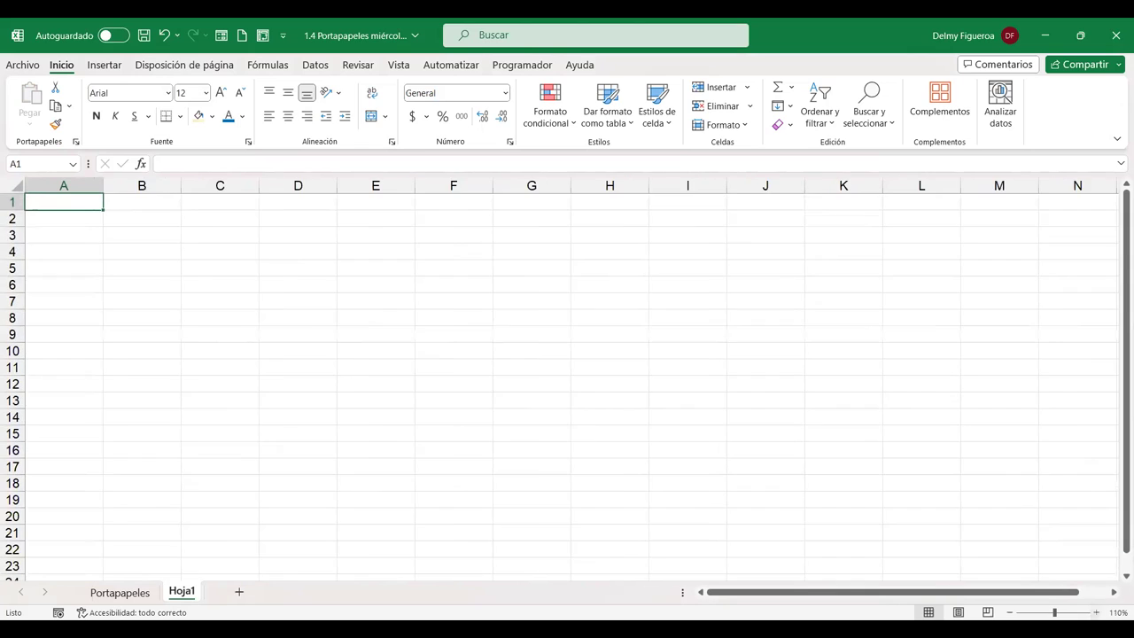
pyautogui.click(1096, 612)
pyautogui.click(18, 187)
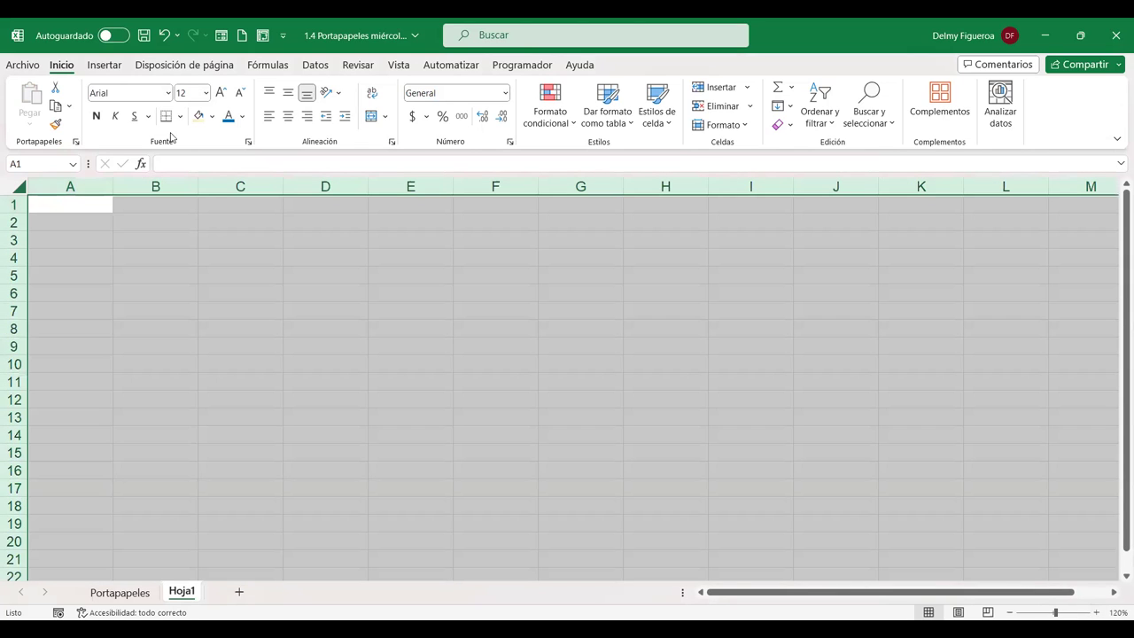
pyautogui.click(221, 93)
pyautogui.click(222, 93)
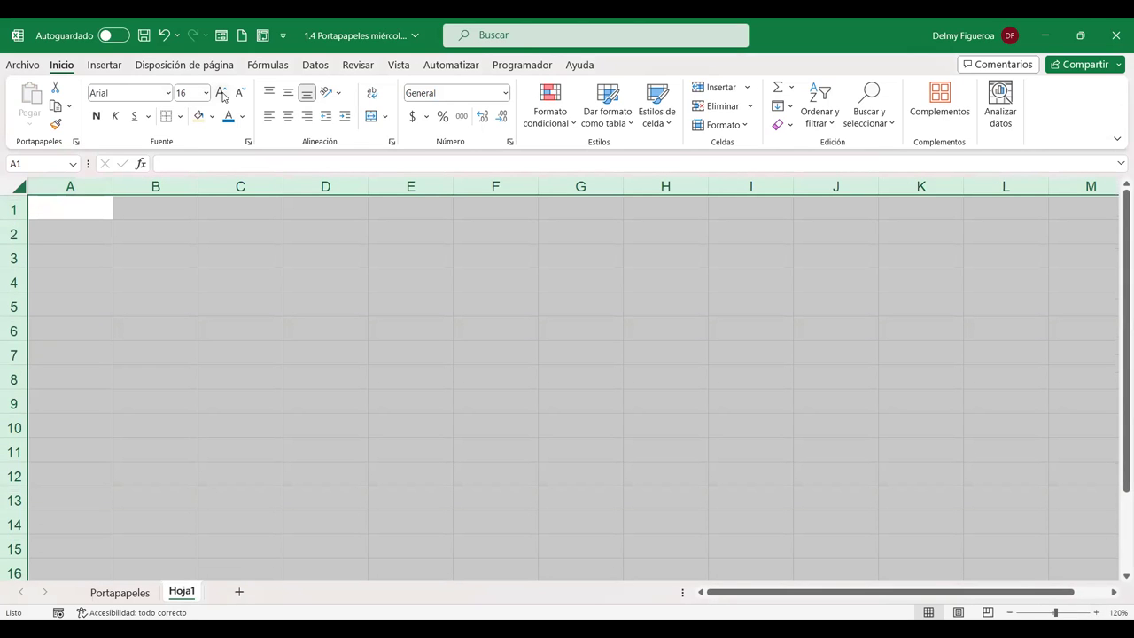
pyautogui.click(257, 209)
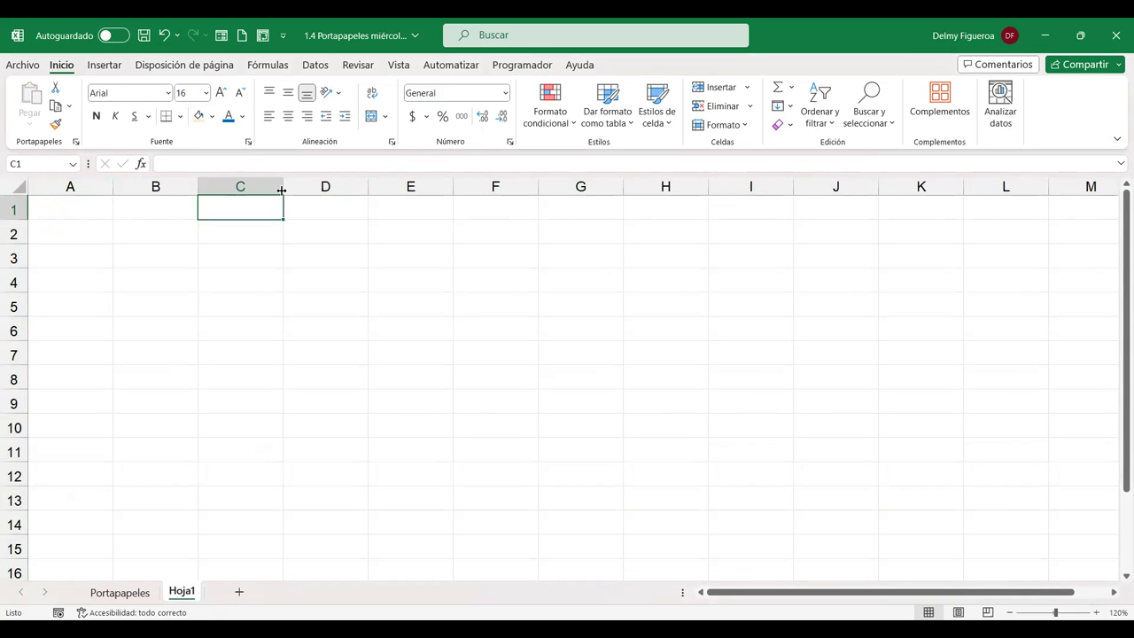
# - Make column C much narrower and column E much wider
pyautogui.moveTo(282, 189); pyautogui.dragTo(239, 191)
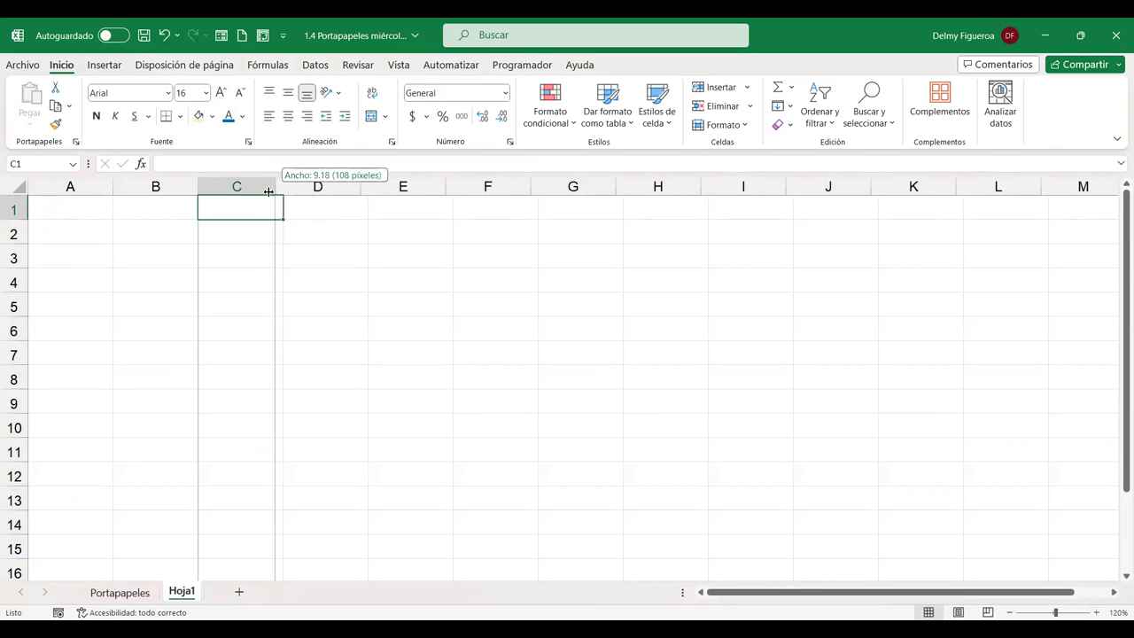
pyautogui.click(368, 186)
pyautogui.moveTo(410, 186); pyautogui.dragTo(533, 188)
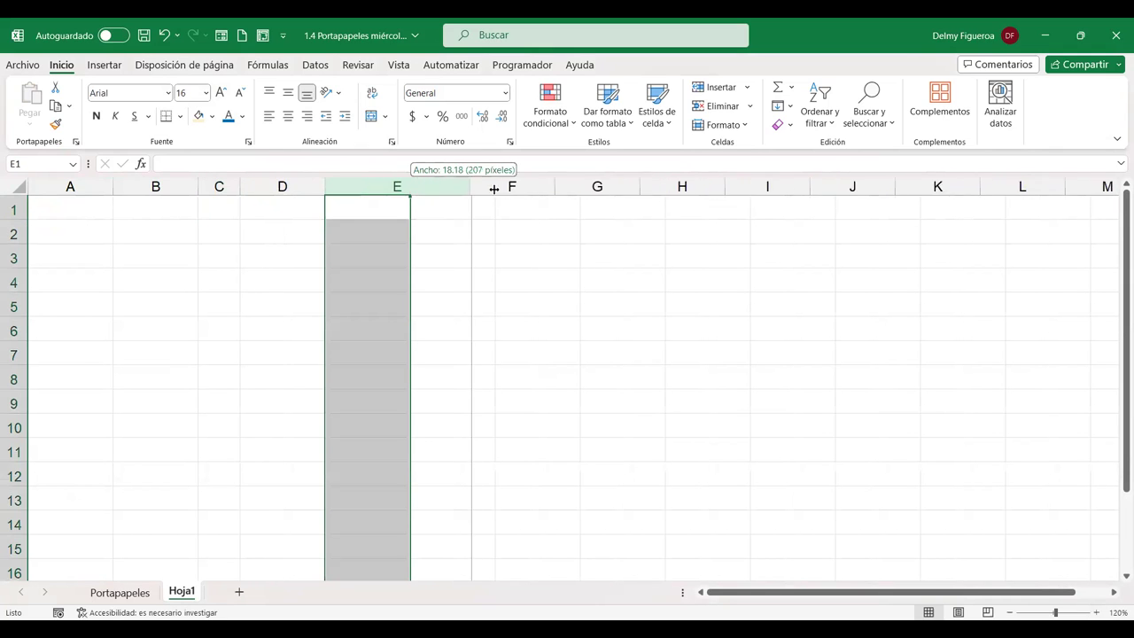
pyautogui.click(441, 202)
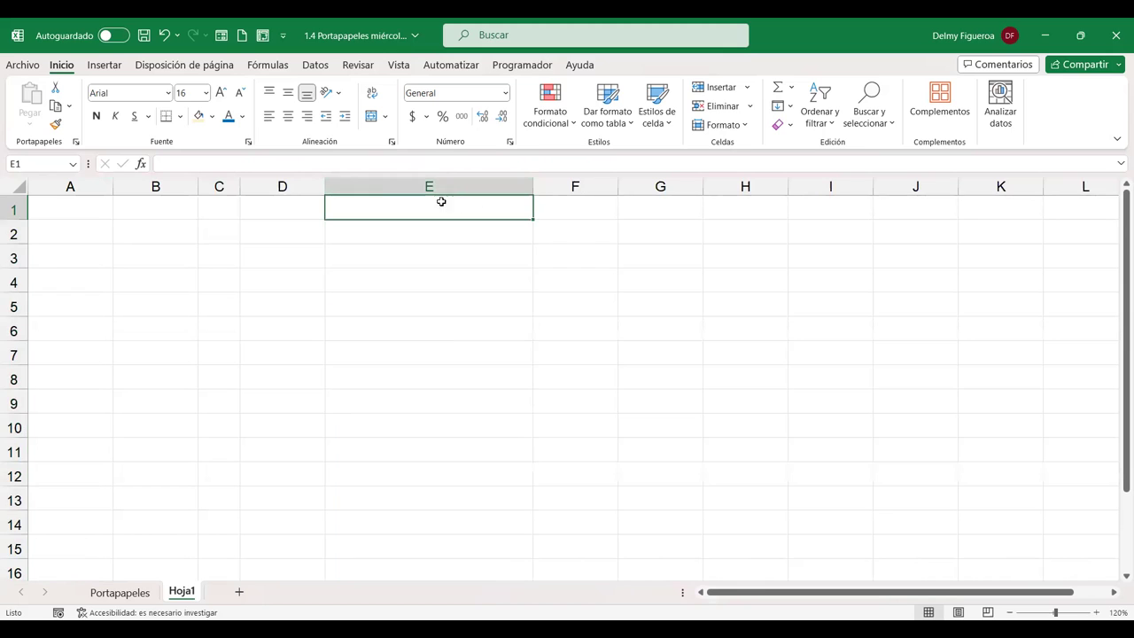
pyautogui.click(75, 184)
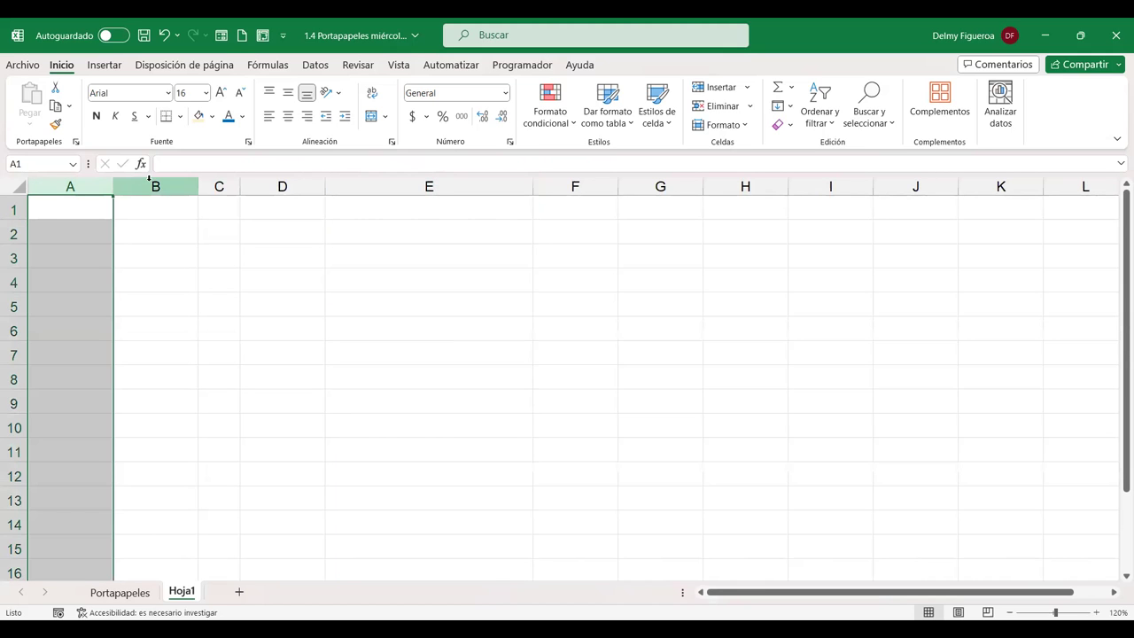
pyautogui.moveTo(689, 186); pyautogui.dragTo(766, 184)
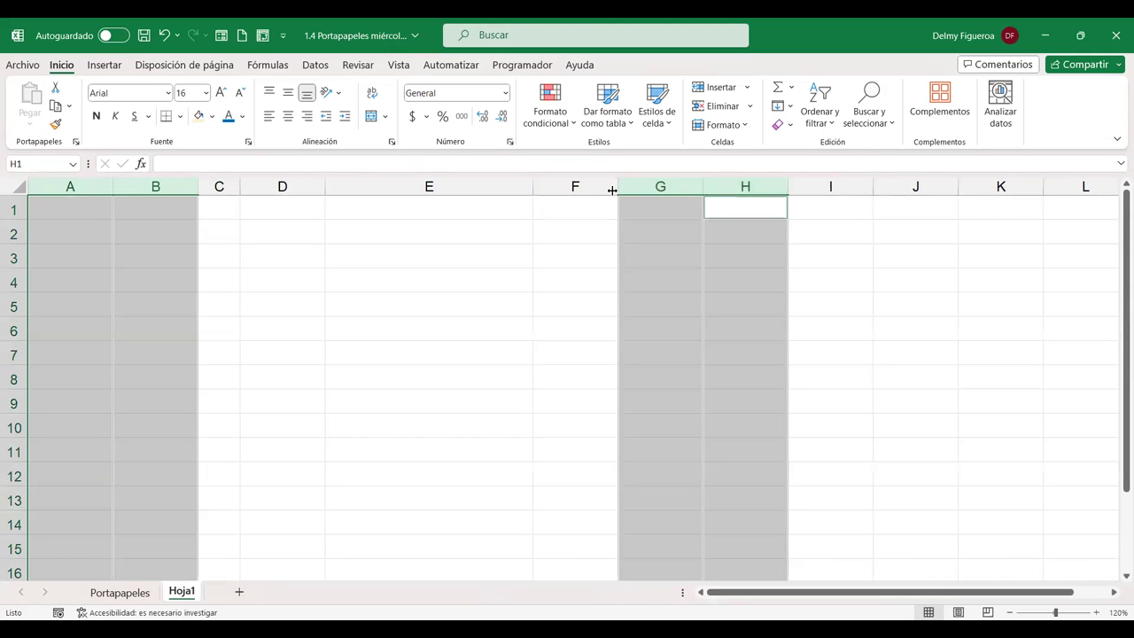
pyautogui.click(224, 205)
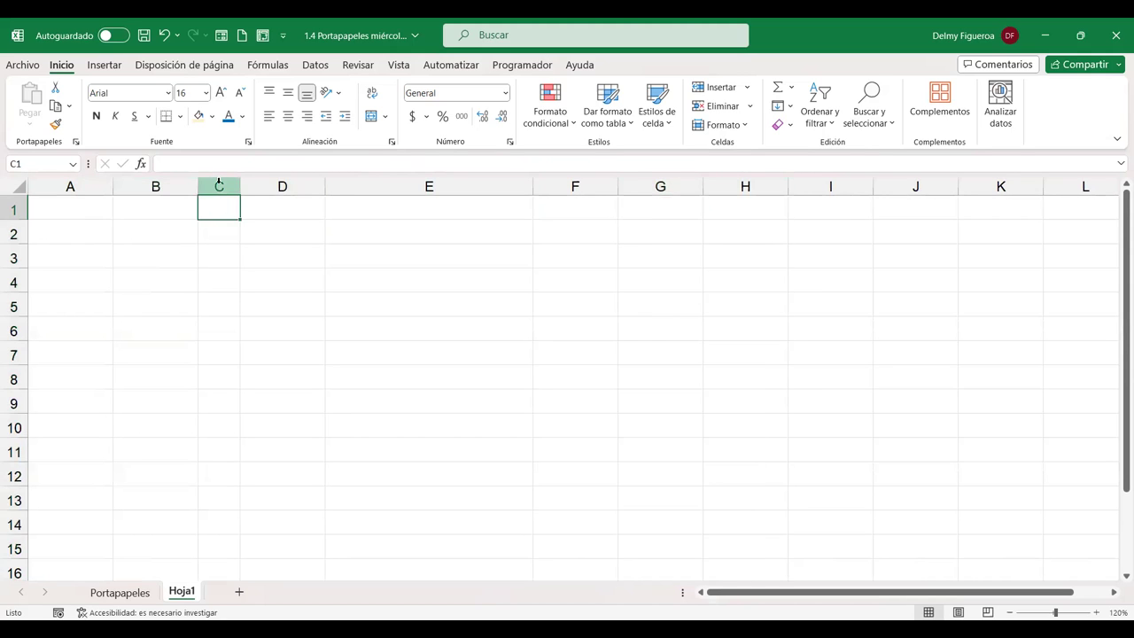
pyautogui.click(219, 186)
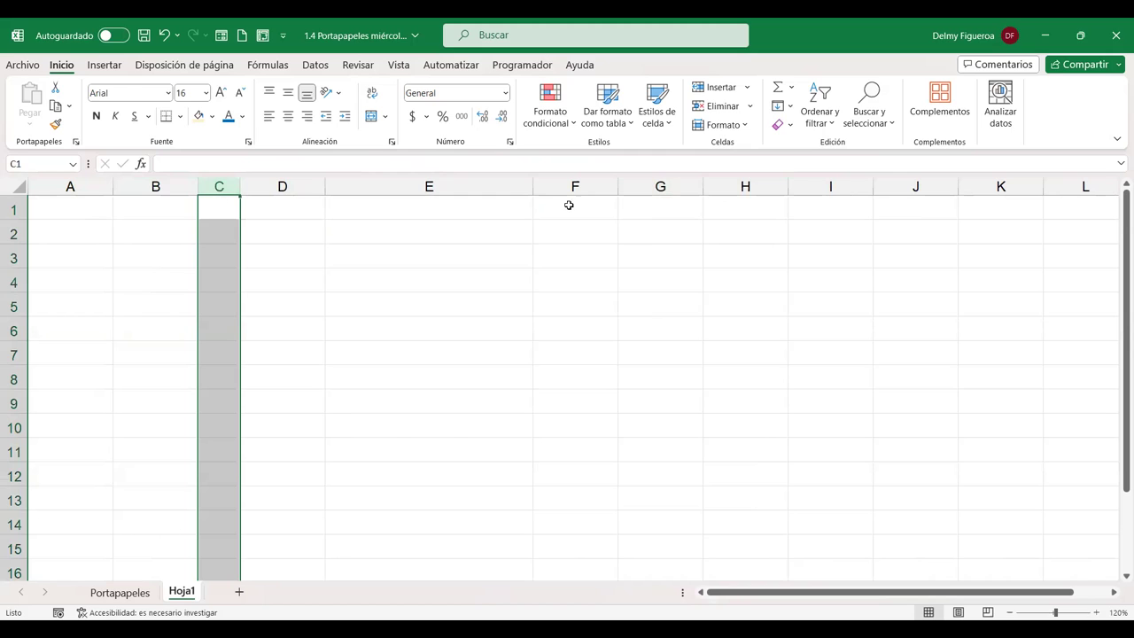
pyautogui.click(452, 181)
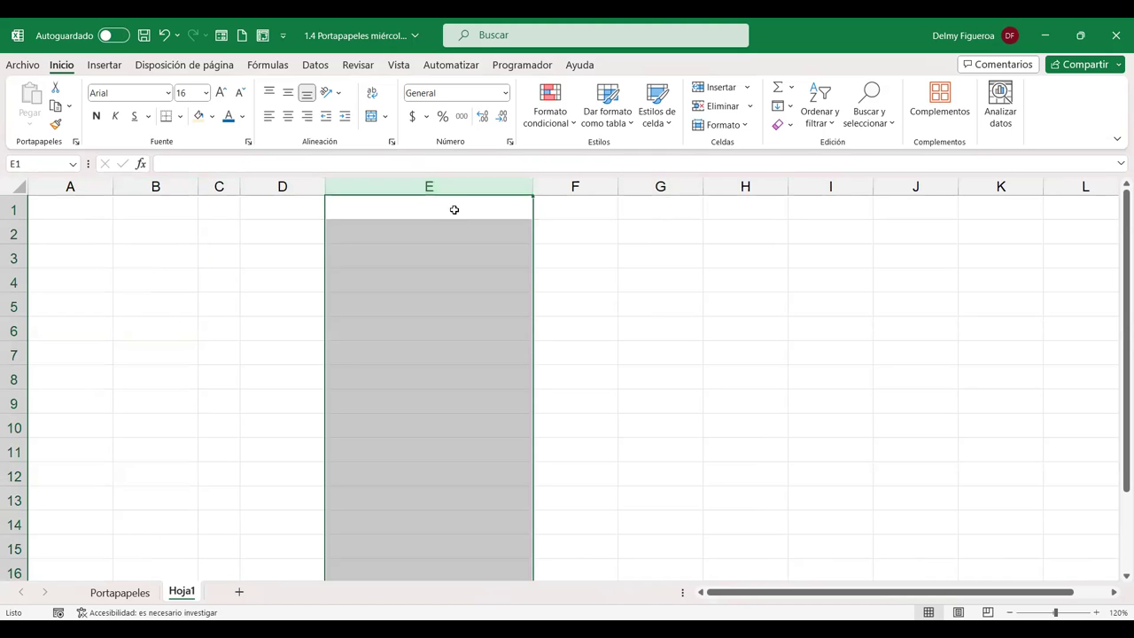
pyautogui.click(443, 213)
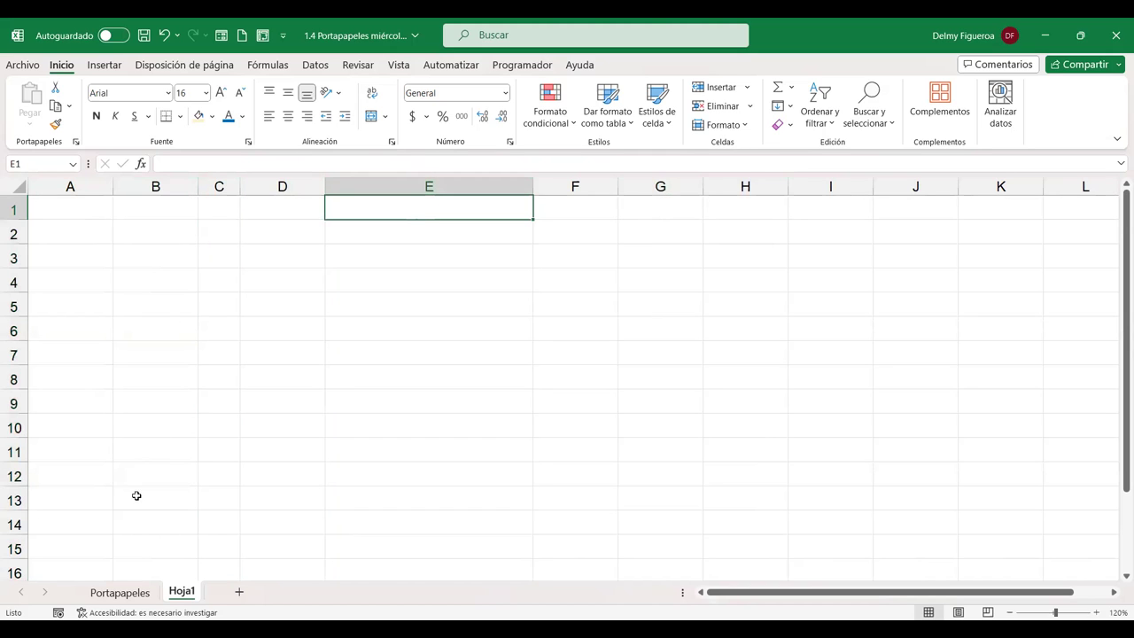
# - Copy C2:C7 from Portapapeles and paste it into Hoja1 C1 keeping source column widths
pyautogui.click(122, 594)
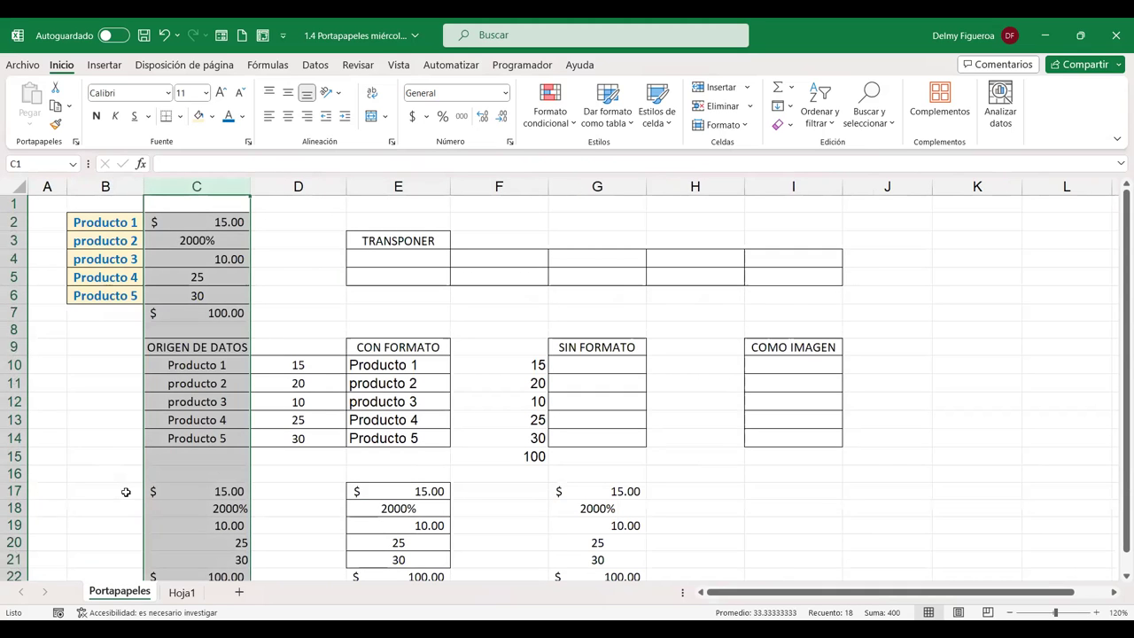
pyautogui.click(197, 241)
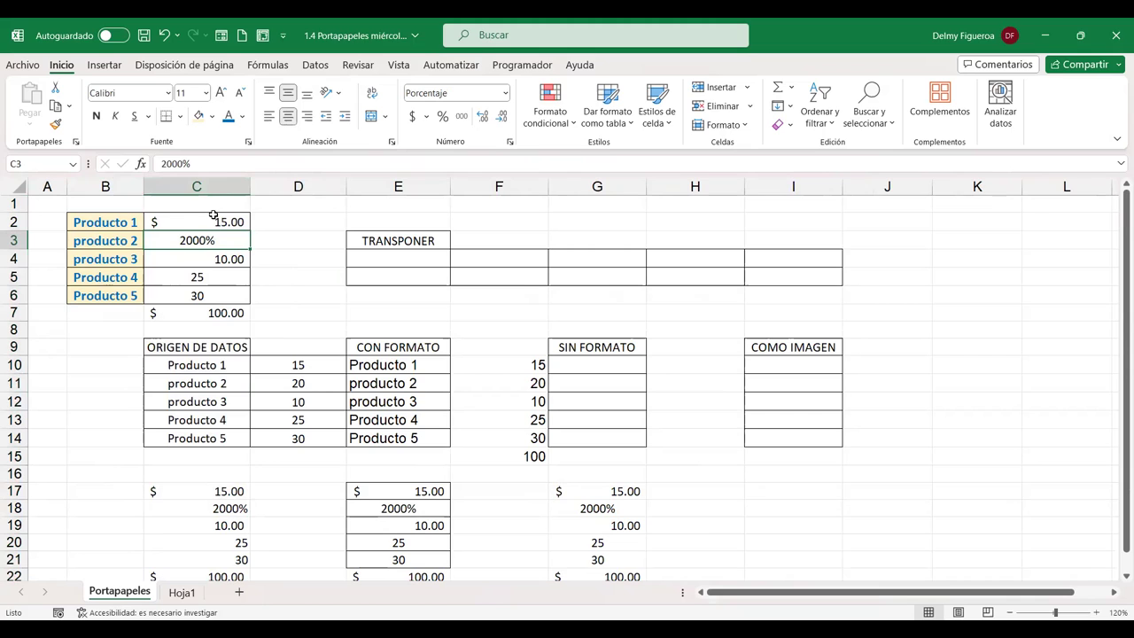
pyautogui.moveTo(207, 219); pyautogui.dragTo(204, 310)
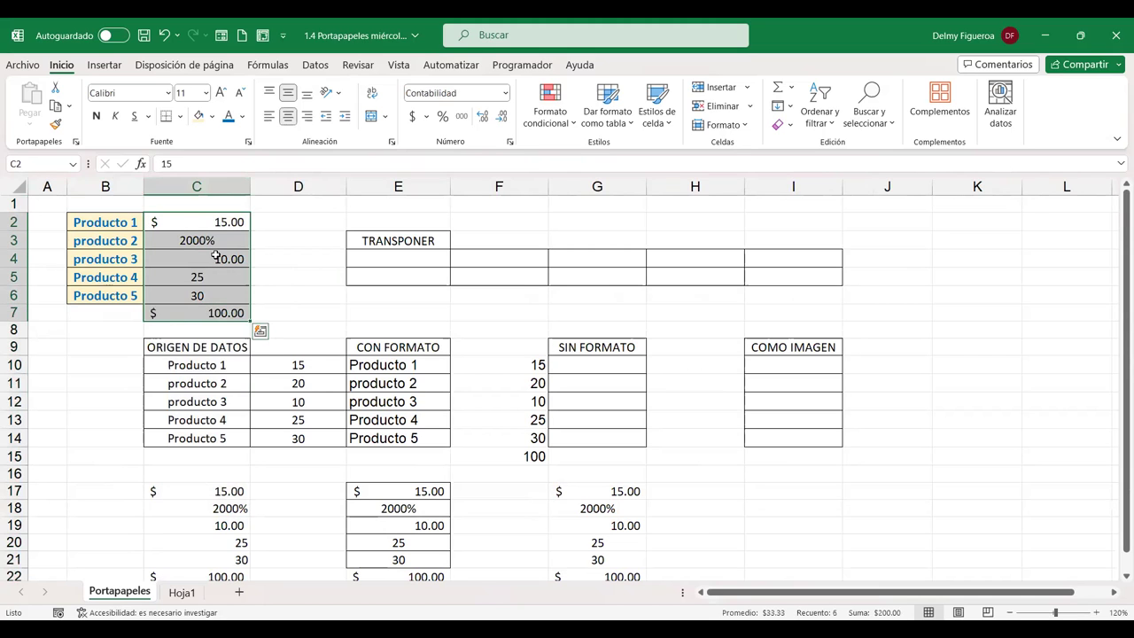
pyautogui.hotkey('ctrl', 'c')
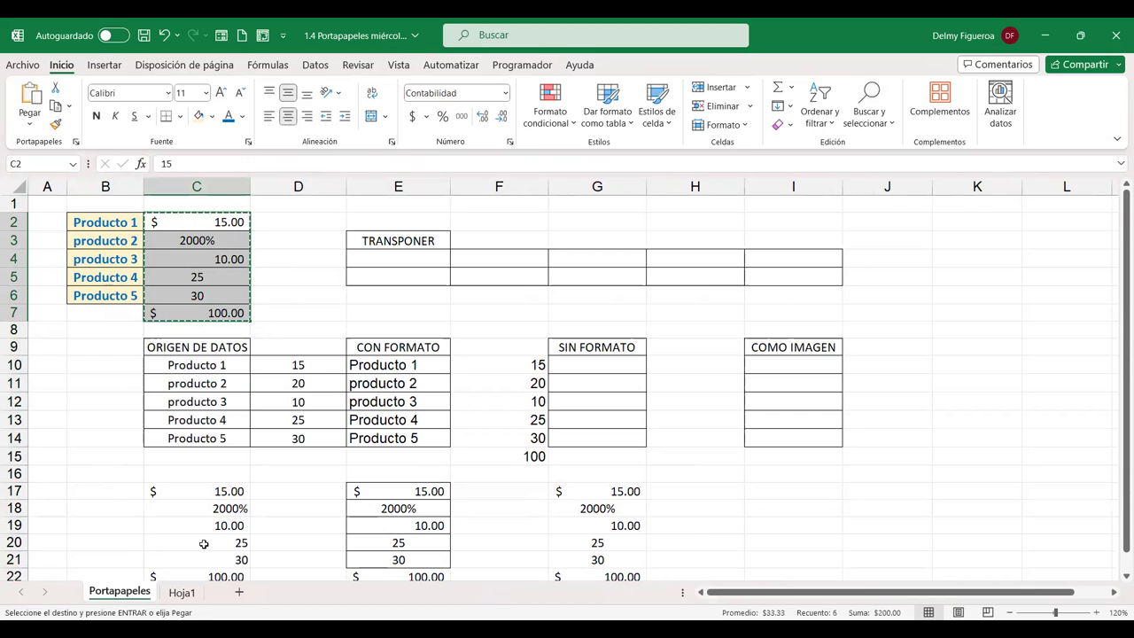
pyautogui.click(186, 596)
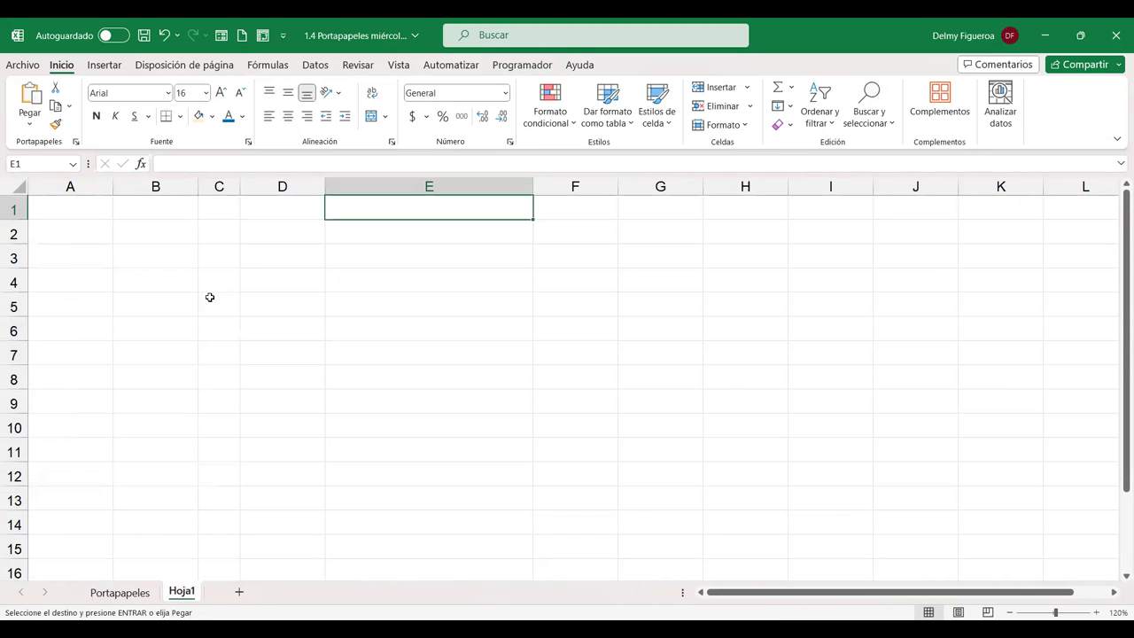
pyautogui.click(219, 206)
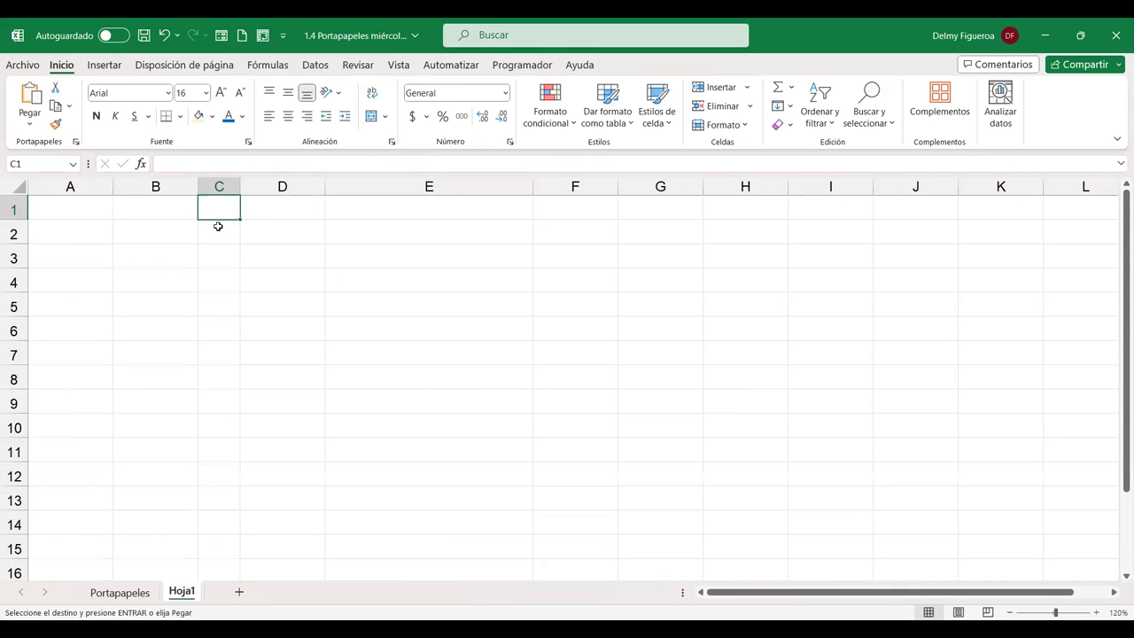
pyautogui.click(28, 126)
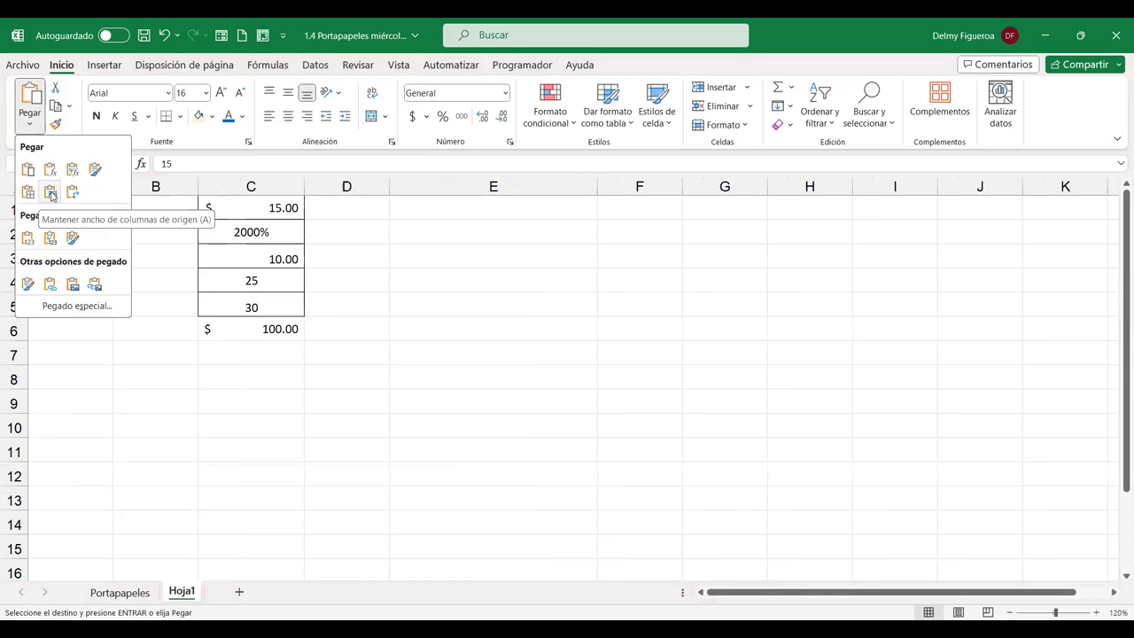
pyautogui.click(50, 191)
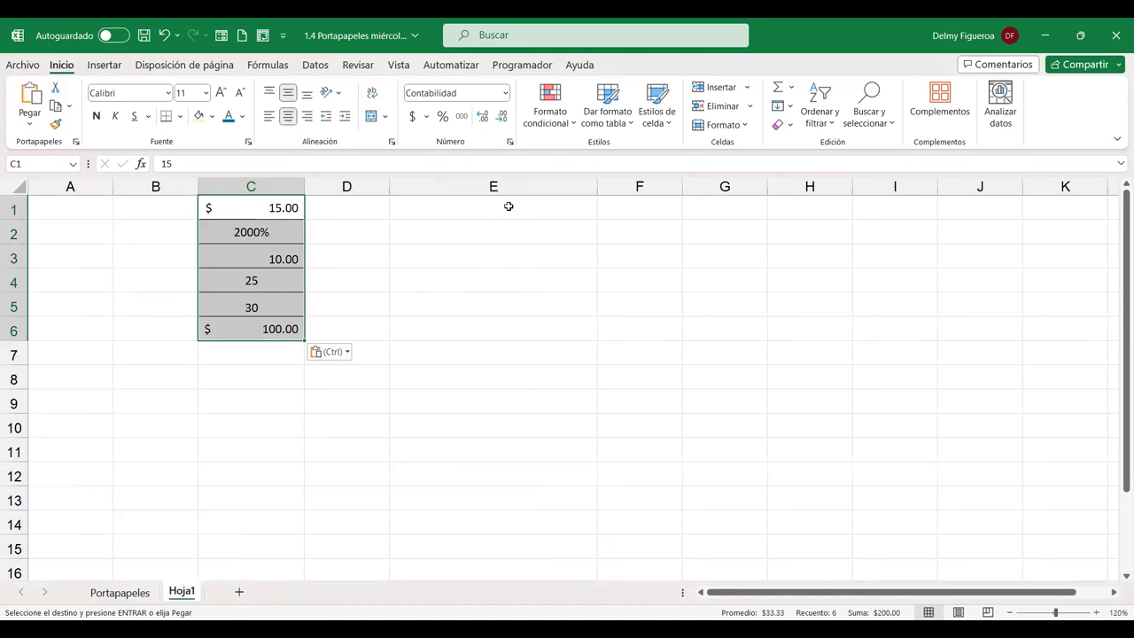
# - Paste the same values again at E1 with Mantener ancho de columnas de origen
pyautogui.click(509, 210)
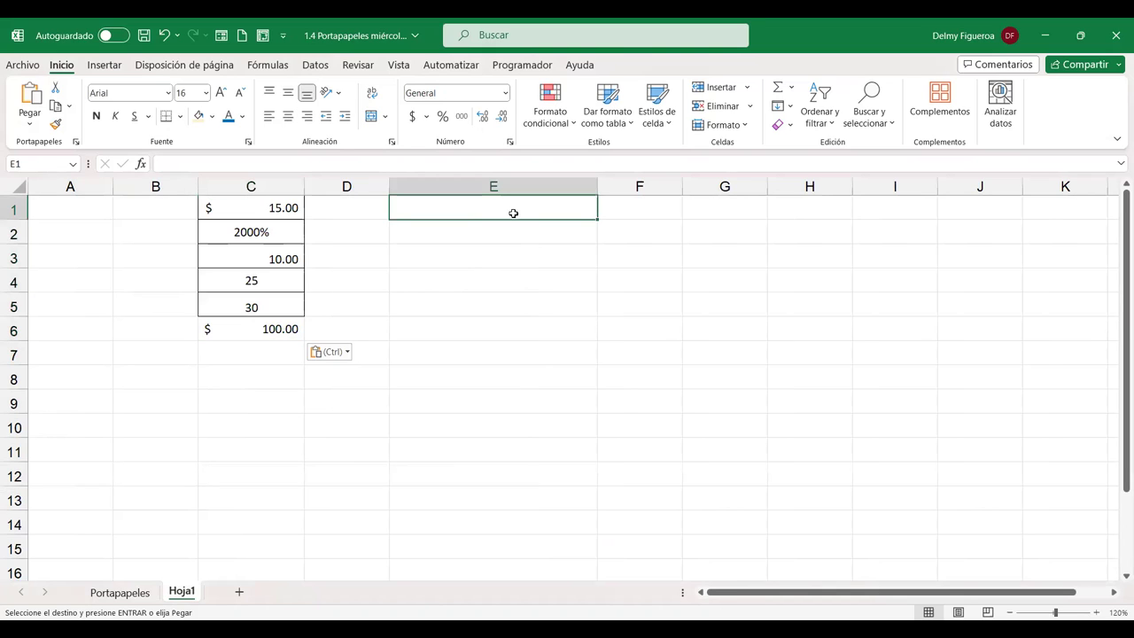
pyautogui.click(30, 128)
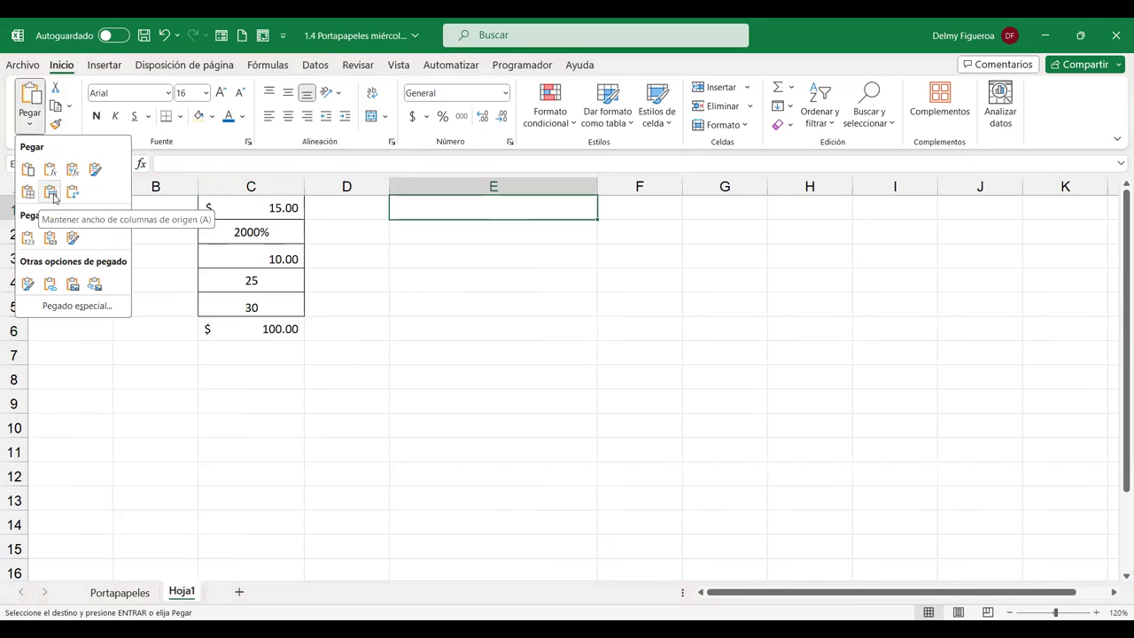
pyautogui.click(54, 198)
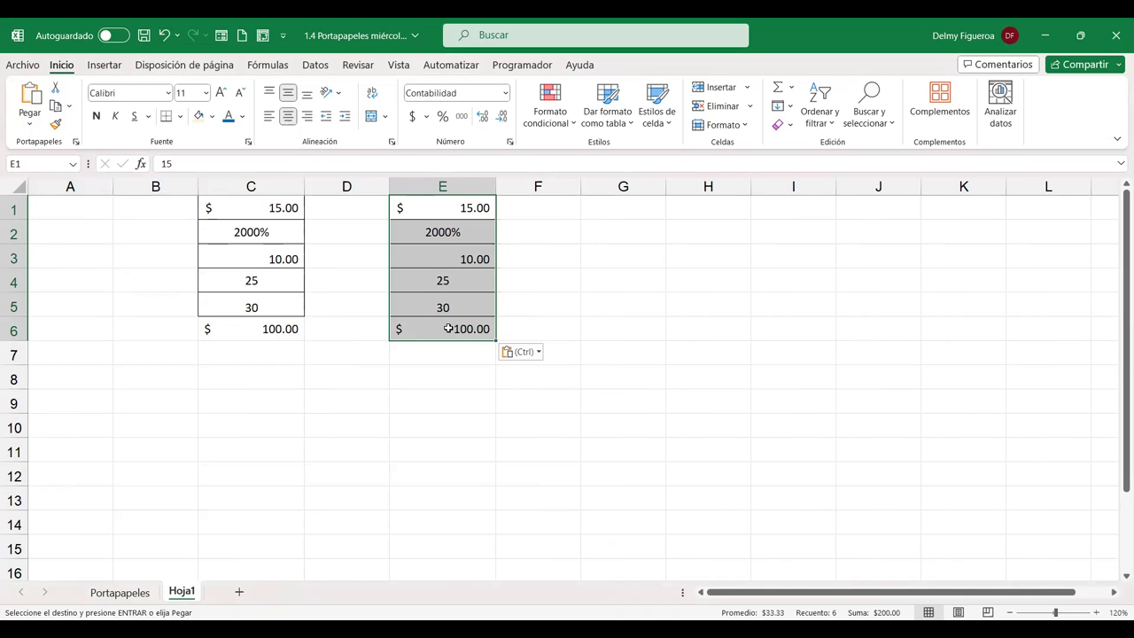
# - Copy the product names and values B2:C6 on the Portapapeles sheet
pyautogui.click(133, 594)
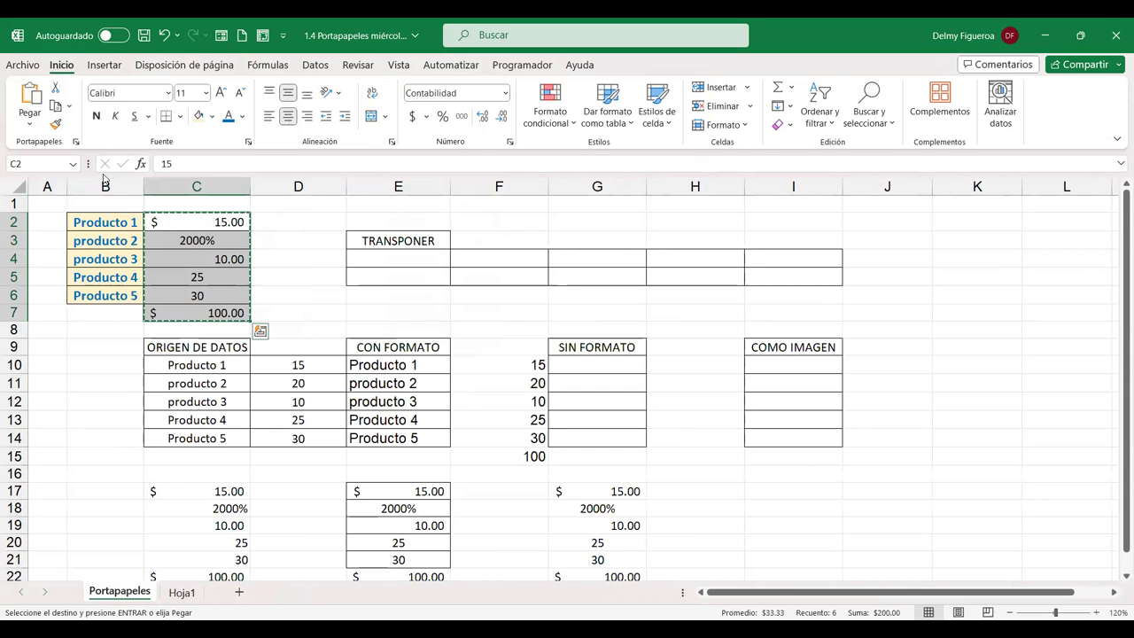
pyautogui.click(29, 128)
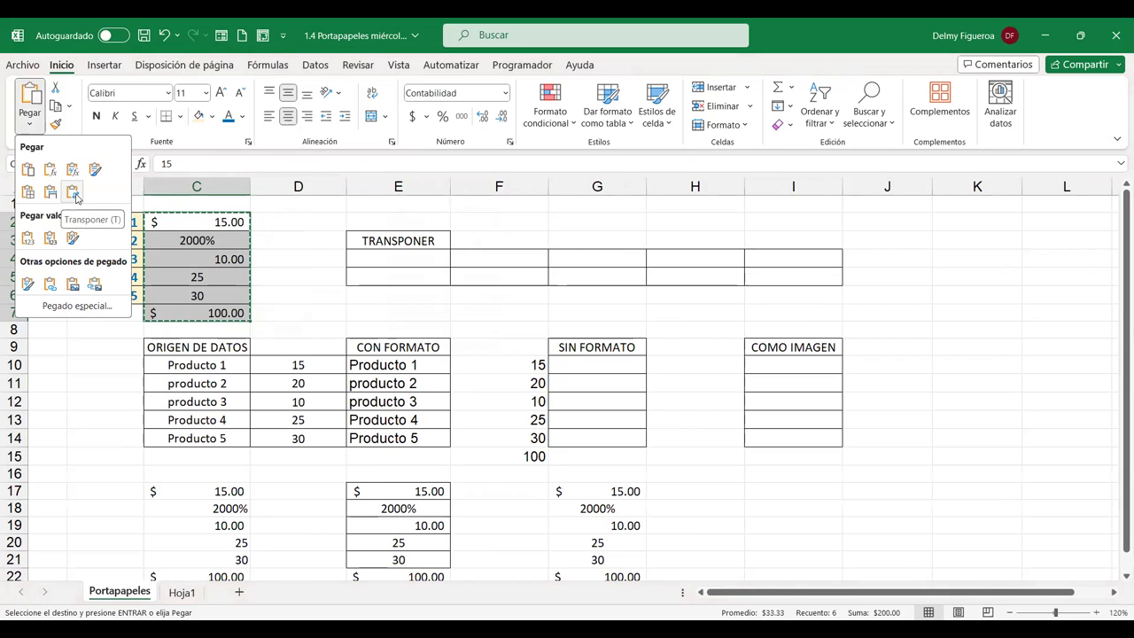
pyautogui.click(306, 251)
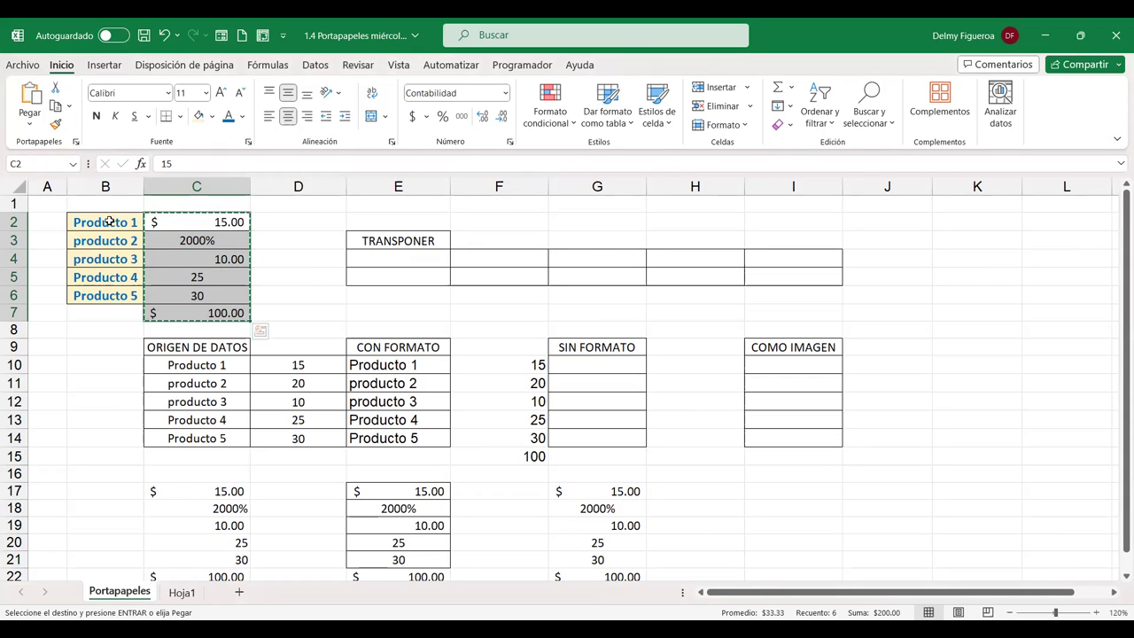
pyautogui.moveTo(109, 222); pyautogui.dragTo(221, 293)
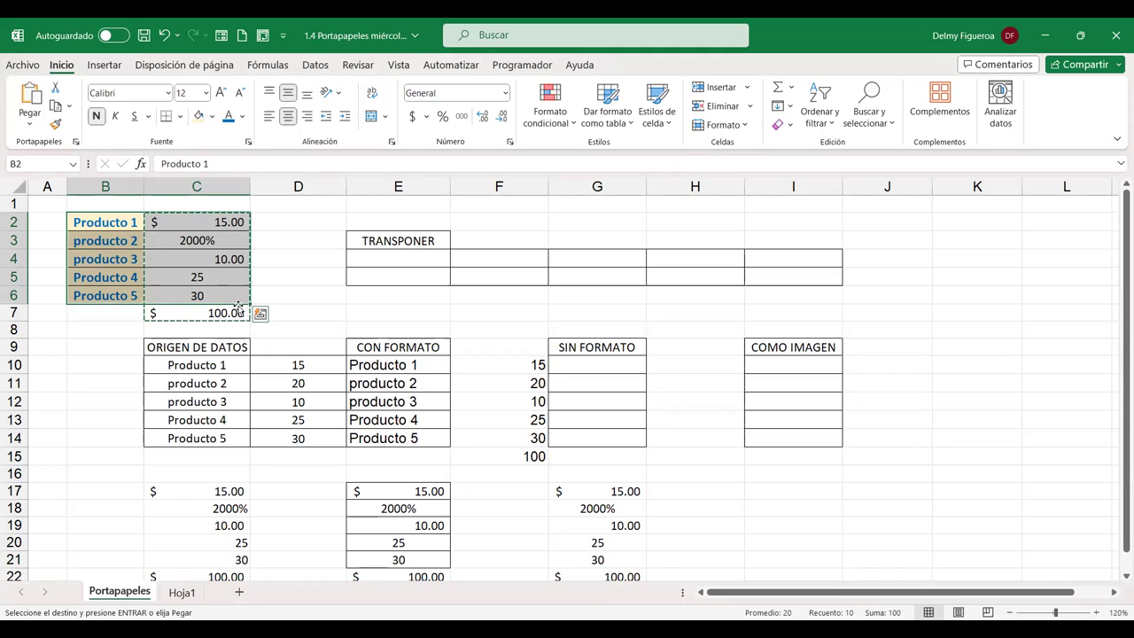
pyautogui.press('Escape')
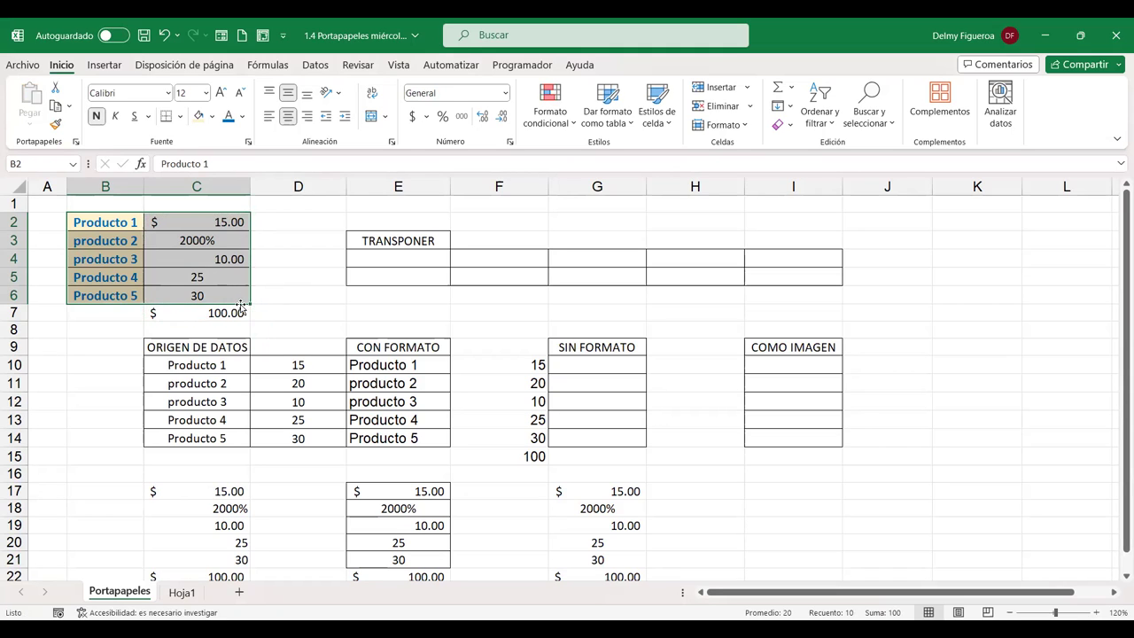
pyautogui.click(295, 252)
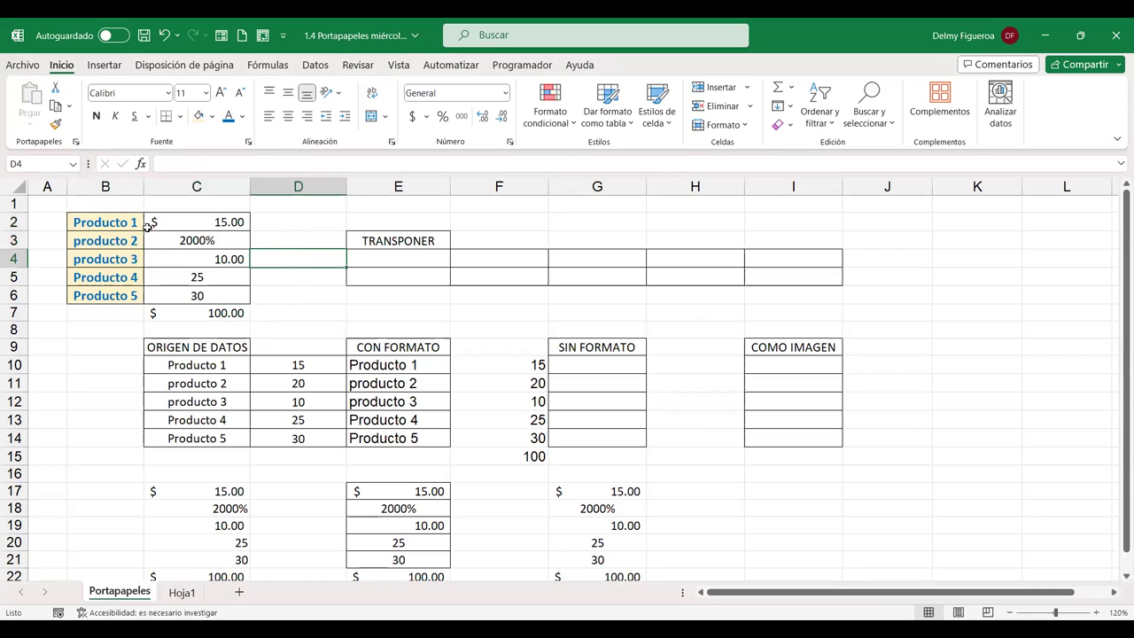
pyautogui.moveTo(114, 220); pyautogui.dragTo(224, 295)
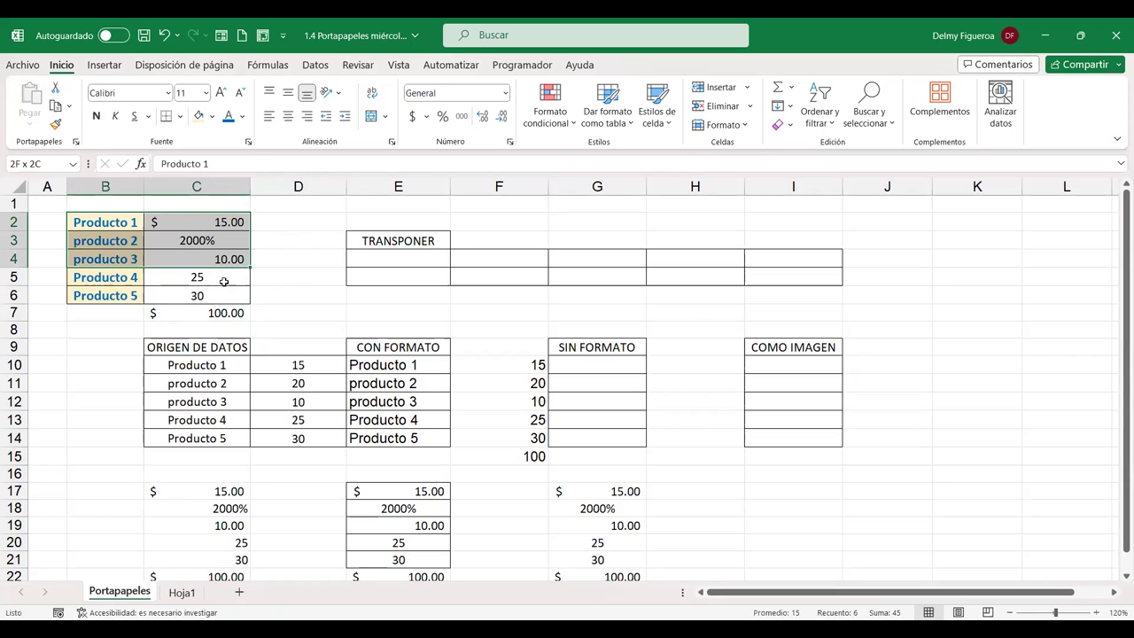
pyautogui.hotkey('ctrl', 'c')
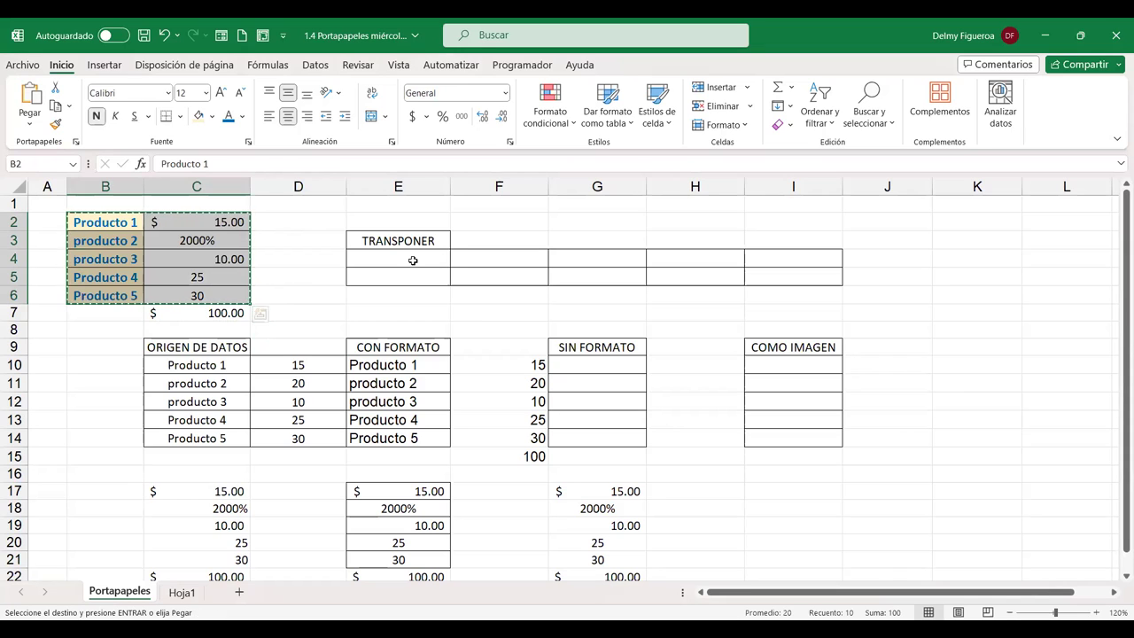
# - Paste the list transposed into E4 with Transponer, names across row 4, values in row 5
pyautogui.click(413, 260)
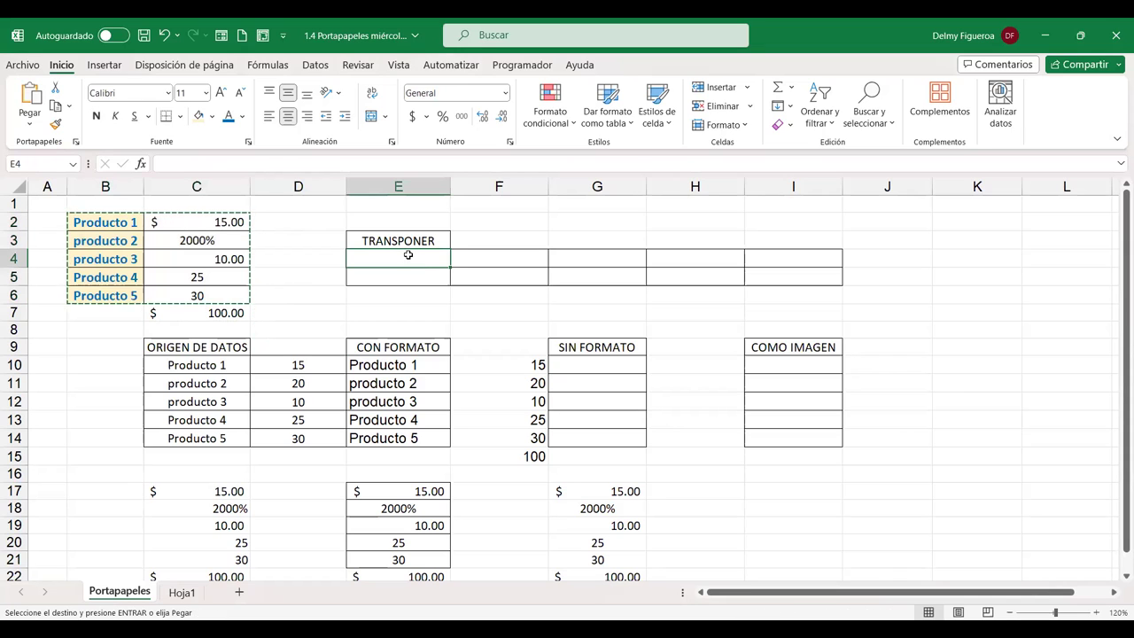
pyautogui.click(29, 129)
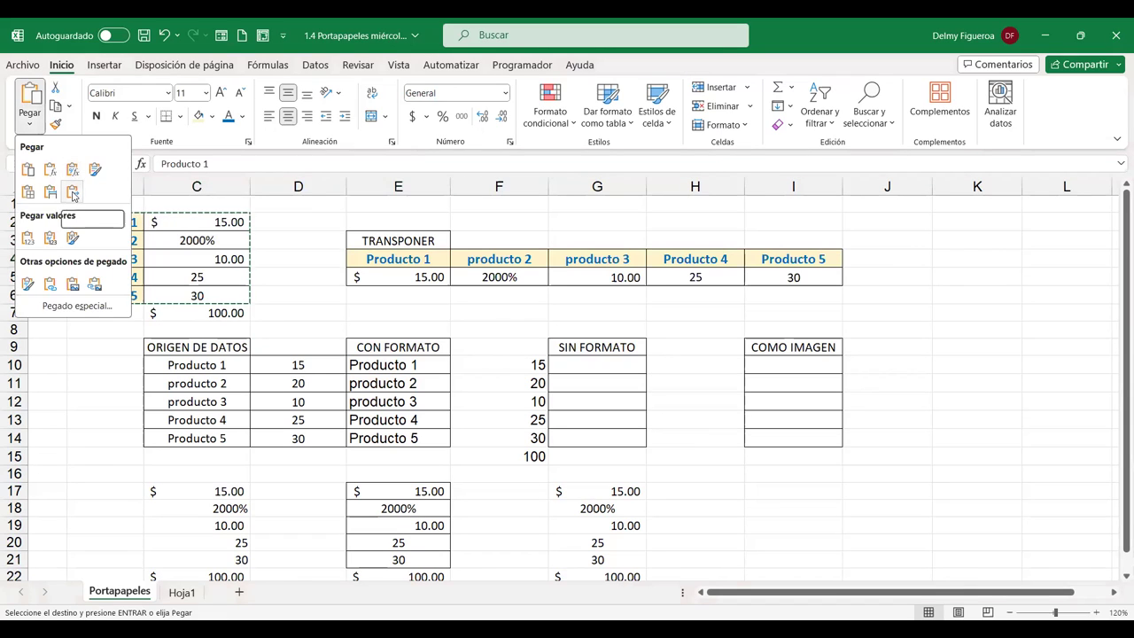
pyautogui.click(74, 195)
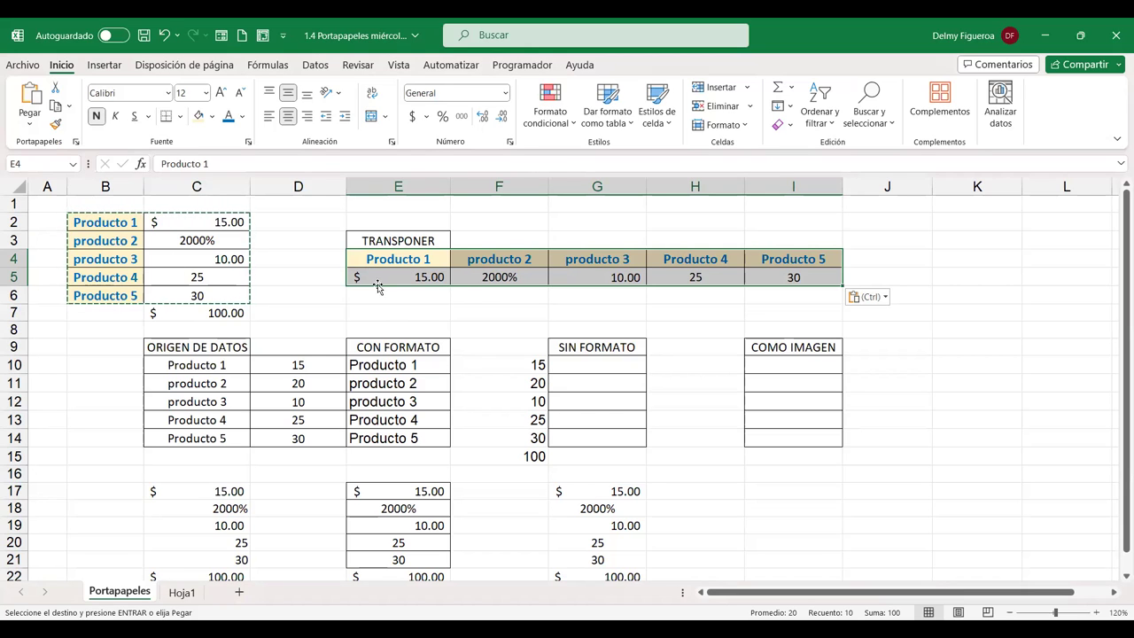
pyautogui.click(25, 128)
pyautogui.click(26, 129)
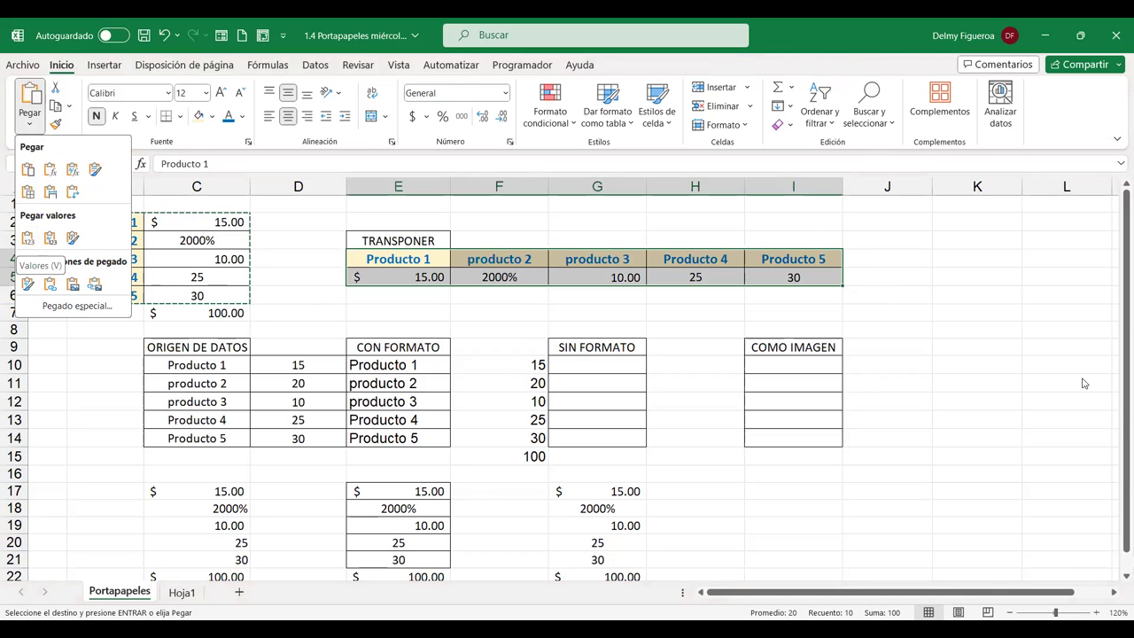
# - Select the product table B2:C7 for copying
pyautogui.click(638, 361)
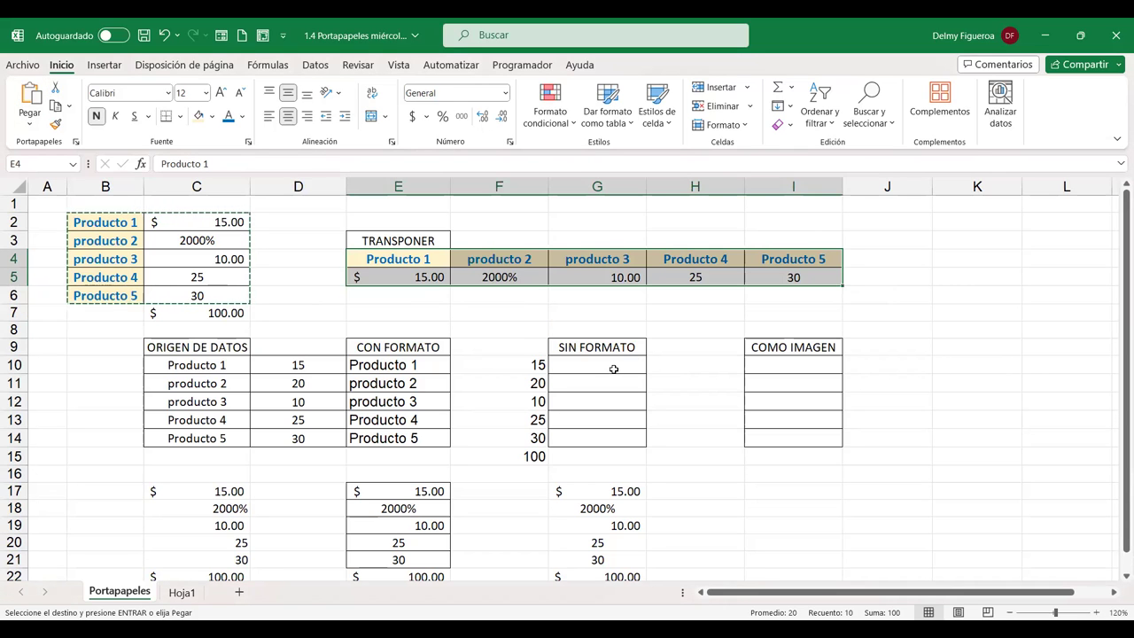
pyautogui.click(620, 363)
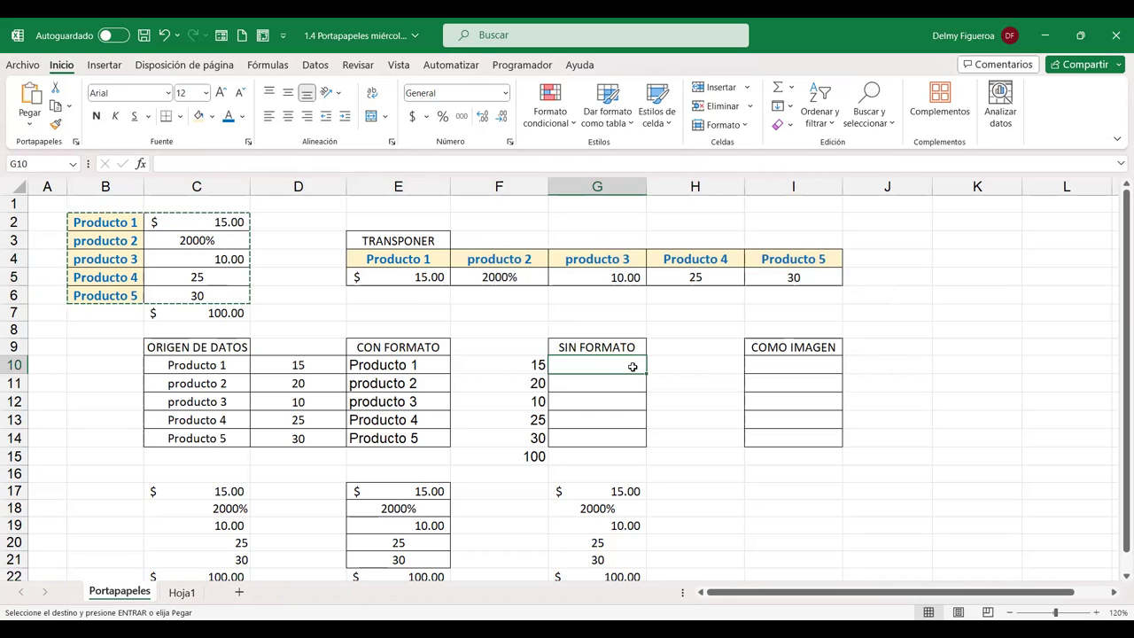
pyautogui.click(29, 124)
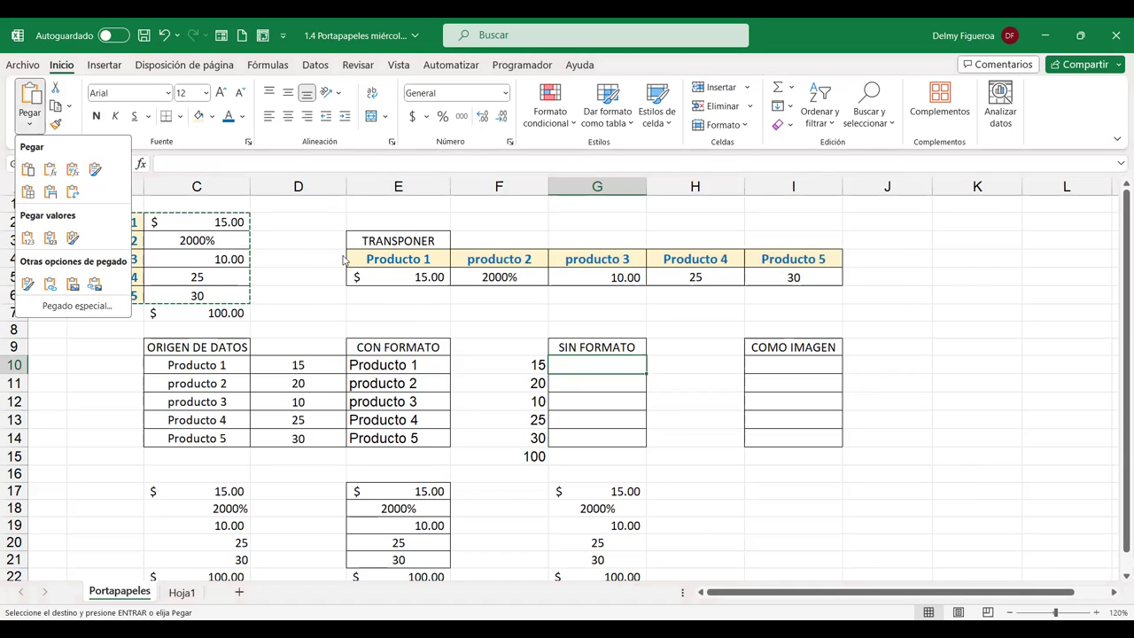
pyautogui.click(104, 223)
pyautogui.moveTo(104, 223); pyautogui.dragTo(228, 315)
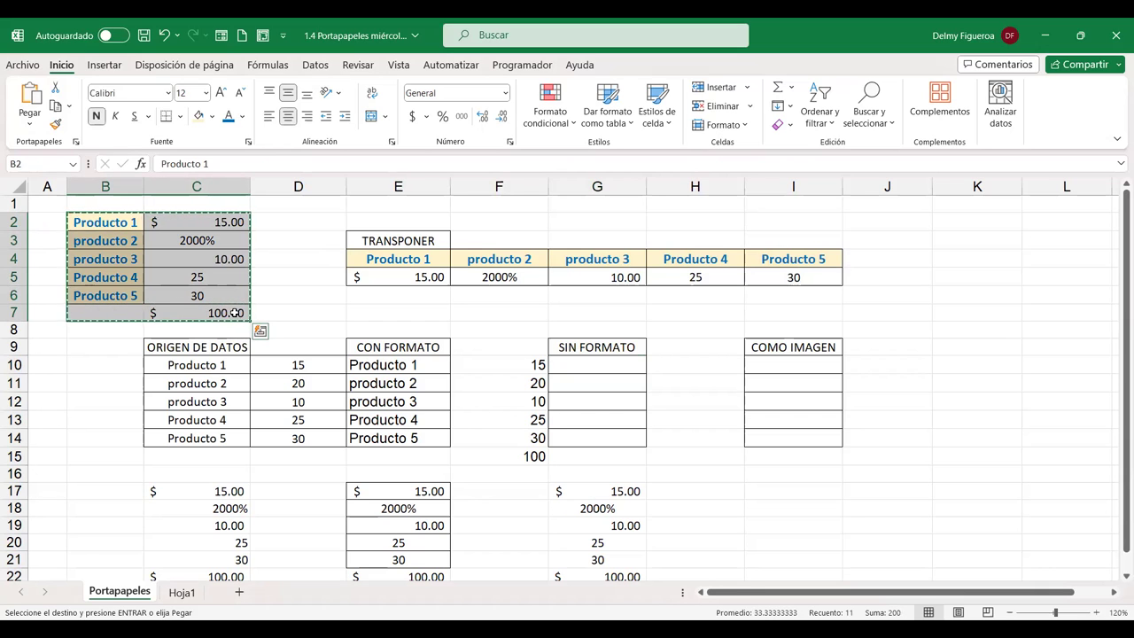
# - Paste plain values into G10 and check 25 in H13 and the 100 total in H15
pyautogui.click(602, 365)
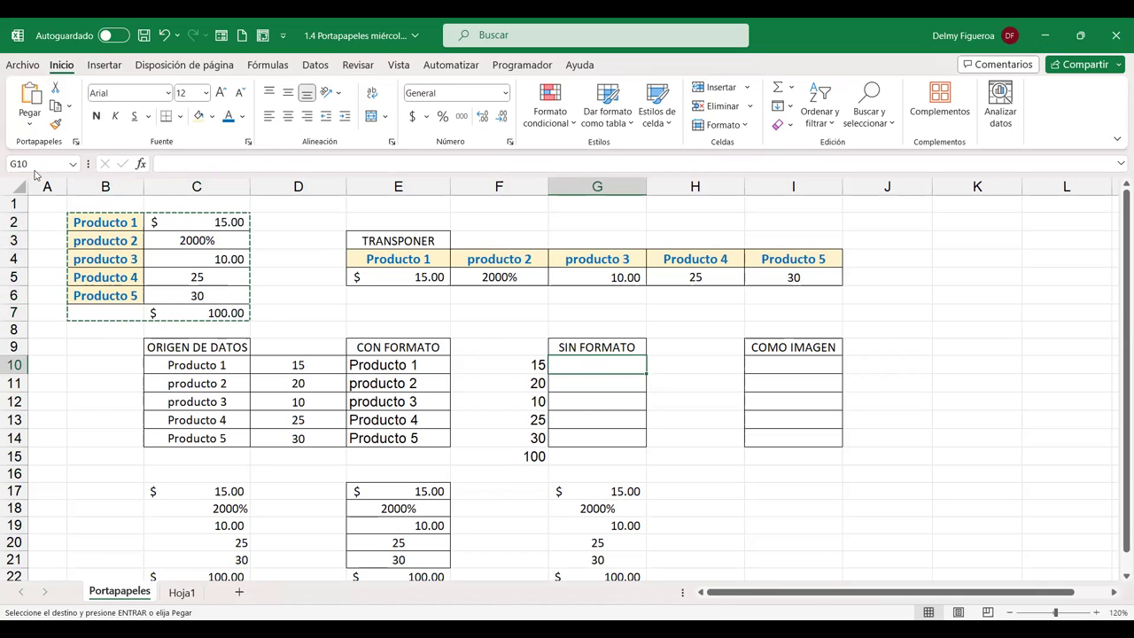
pyautogui.click(32, 128)
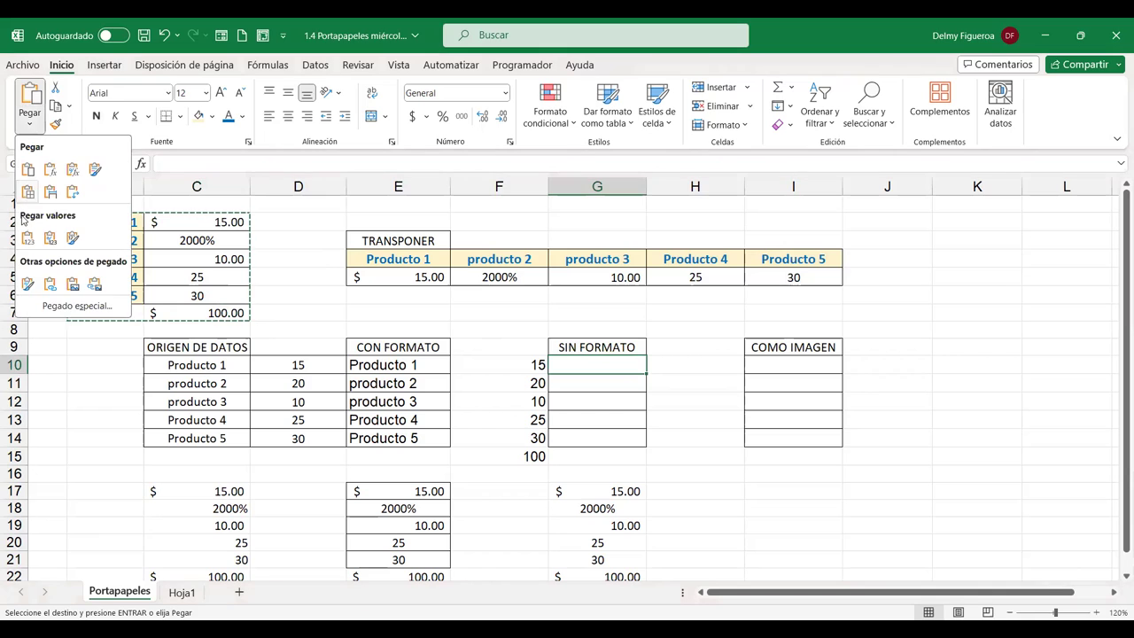
pyautogui.click(27, 237)
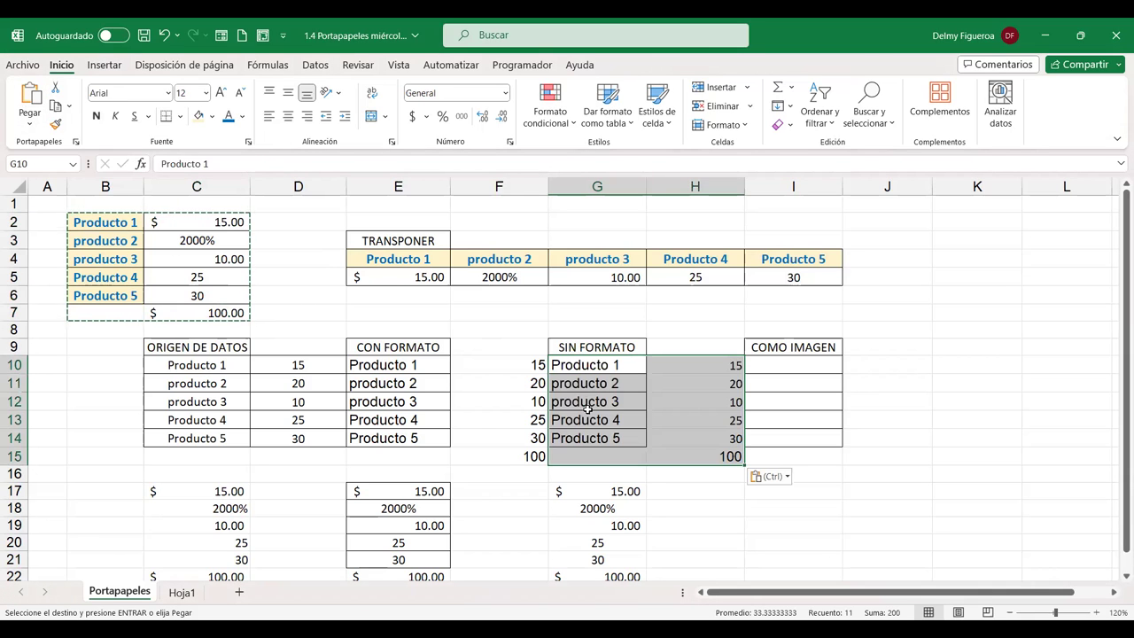
pyautogui.click(615, 365)
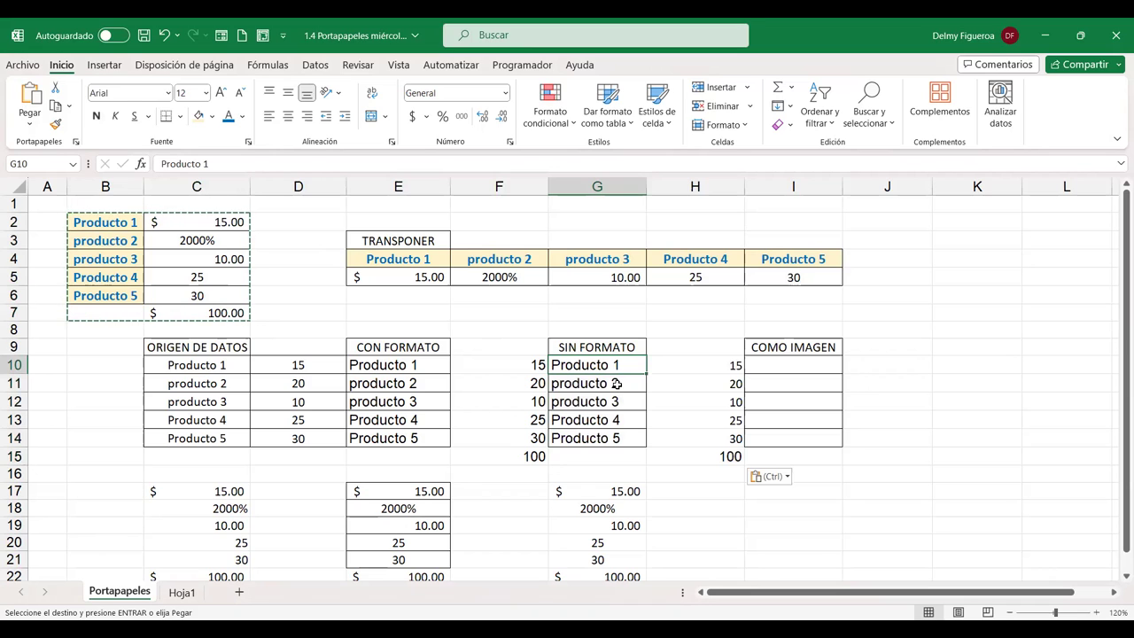
pyautogui.click(617, 383)
pyautogui.click(624, 401)
pyautogui.click(700, 420)
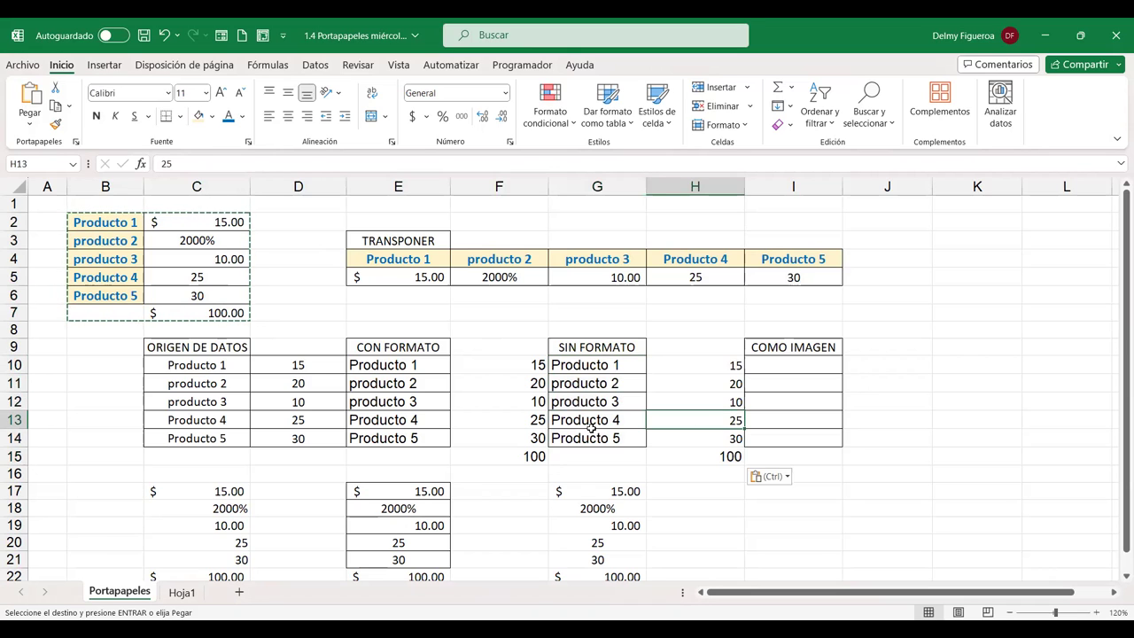
pyautogui.click(710, 457)
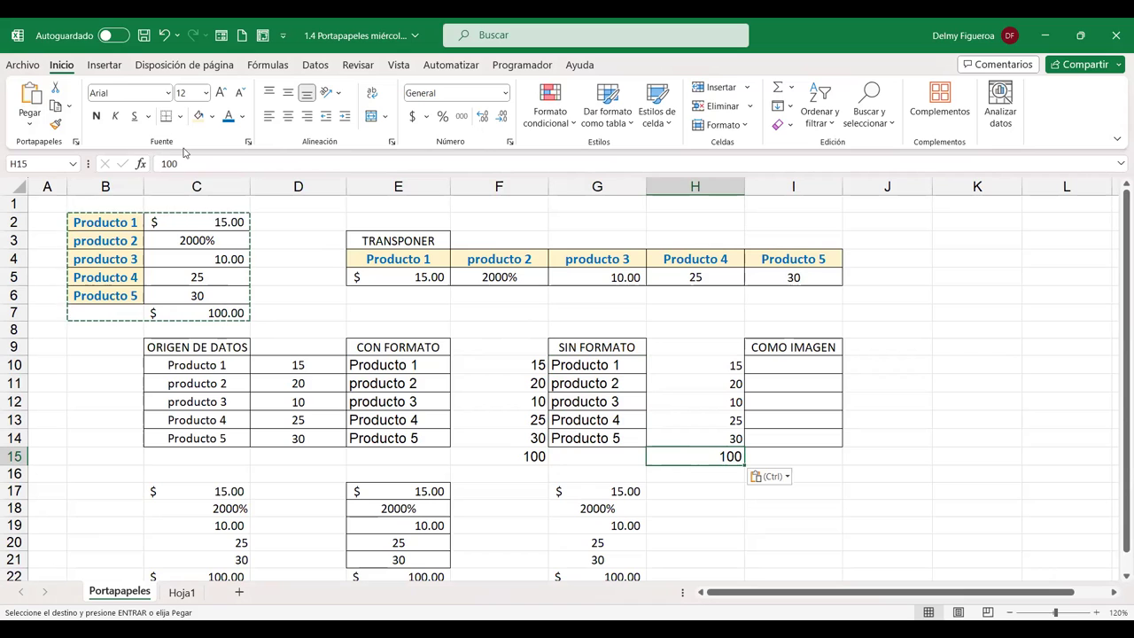
pyautogui.click(30, 124)
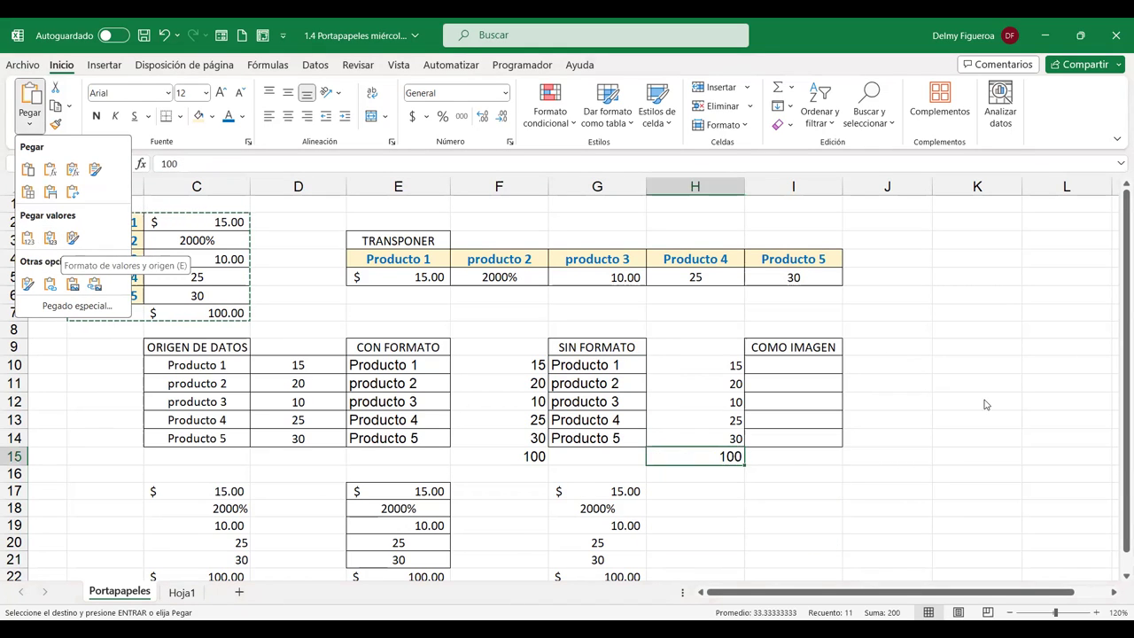
# - Paste into I17 with Formato de valores y números and check the $ 100.00 total in J22
pyautogui.click(782, 487)
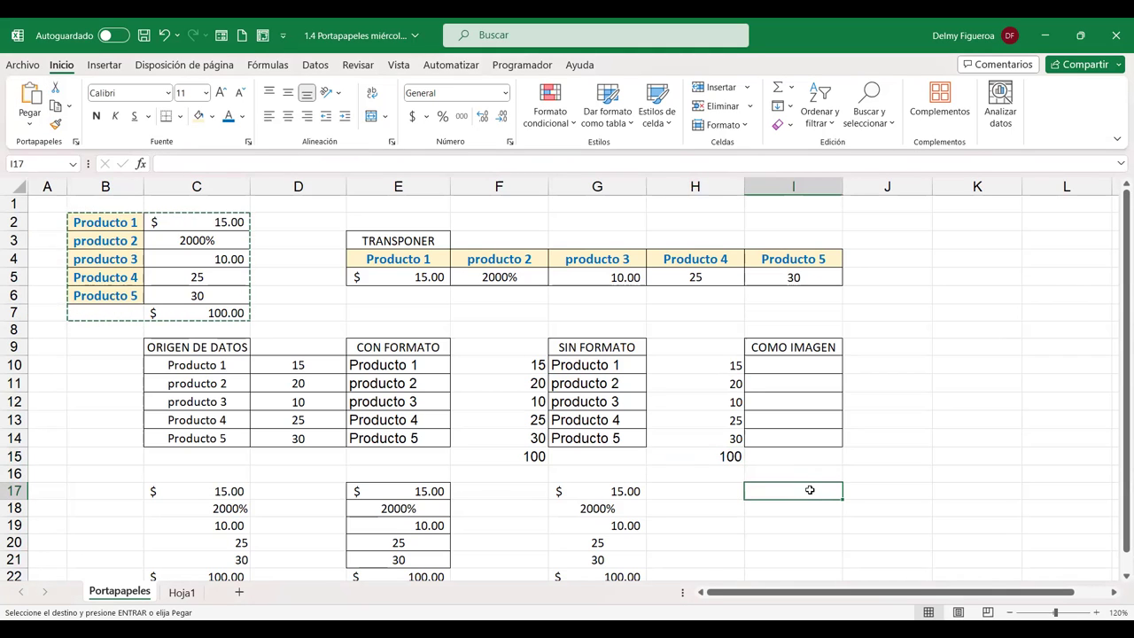
pyautogui.click(28, 125)
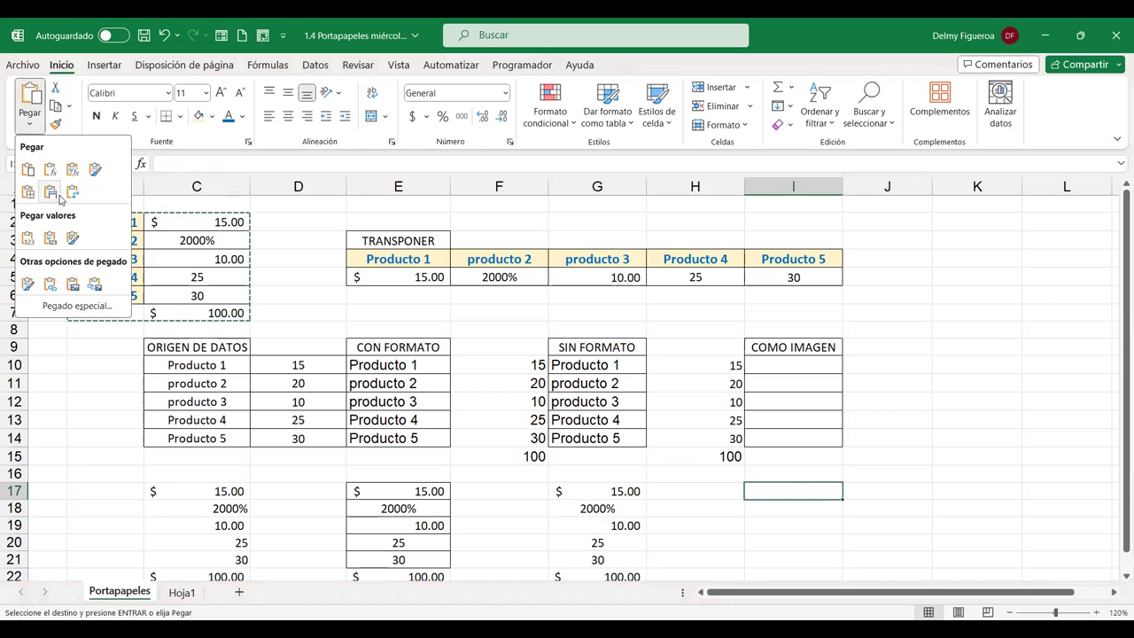
pyautogui.click(55, 246)
pyautogui.scroll(-1, 942, 398)
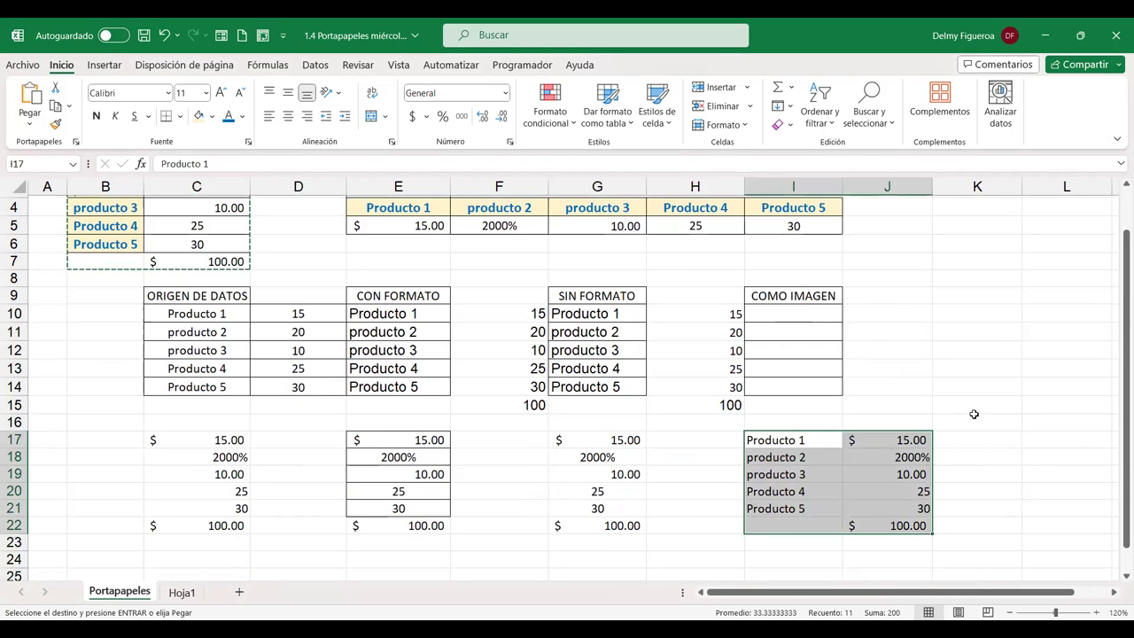
pyautogui.scroll(-1, 961, 415)
pyautogui.click(901, 477)
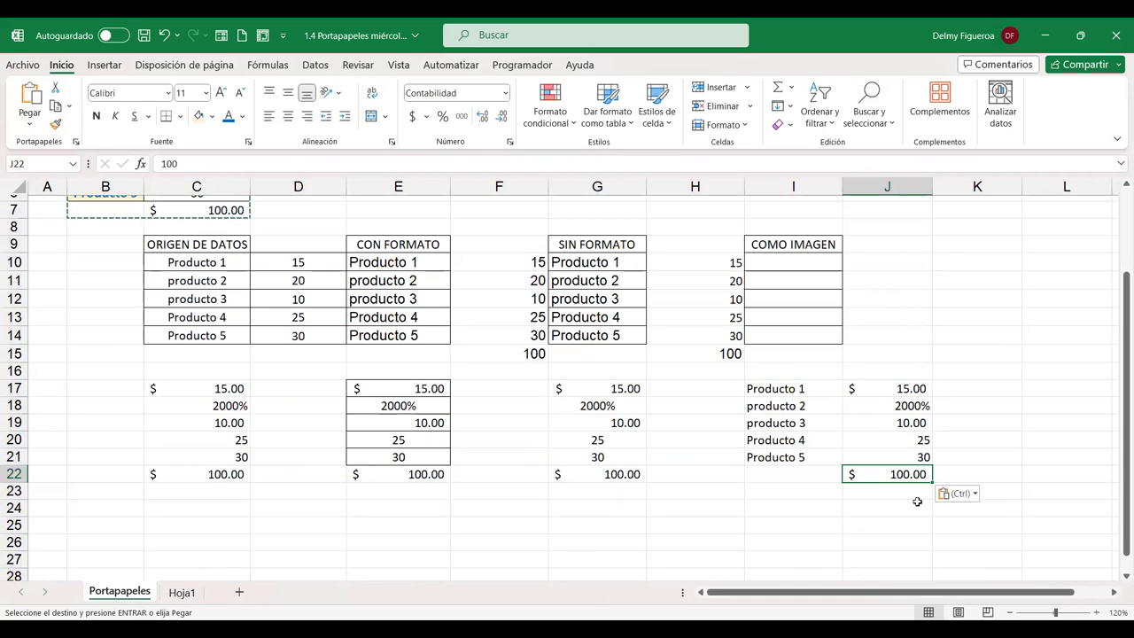
# - Preview the Formato de valores y origen option, then dismiss it without pasting
pyautogui.click(26, 127)
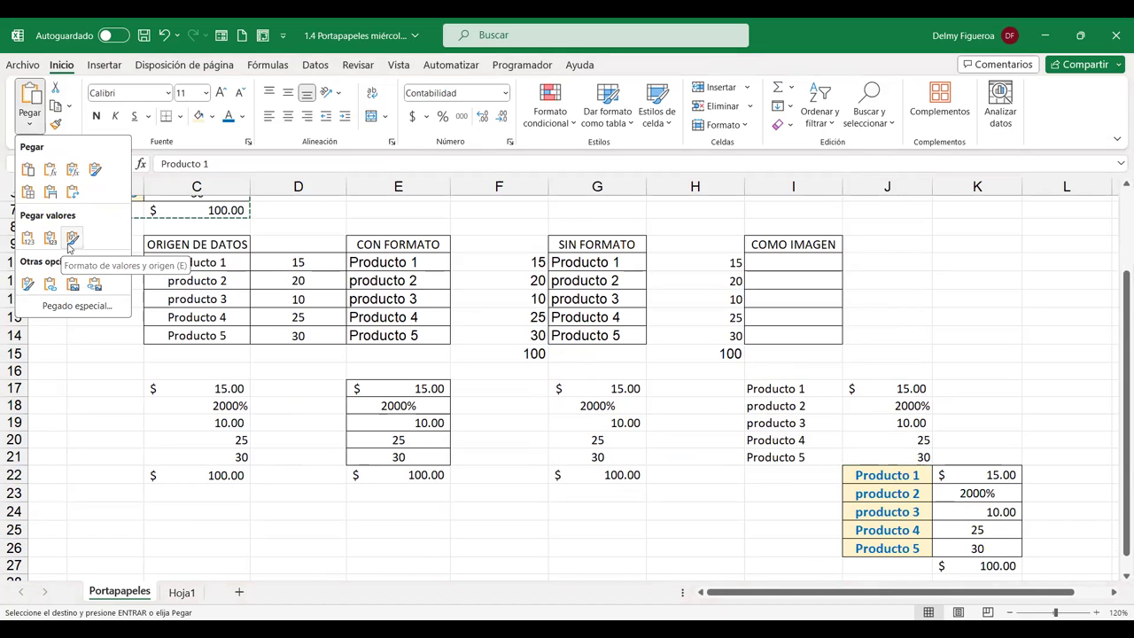
pyautogui.click(71, 244)
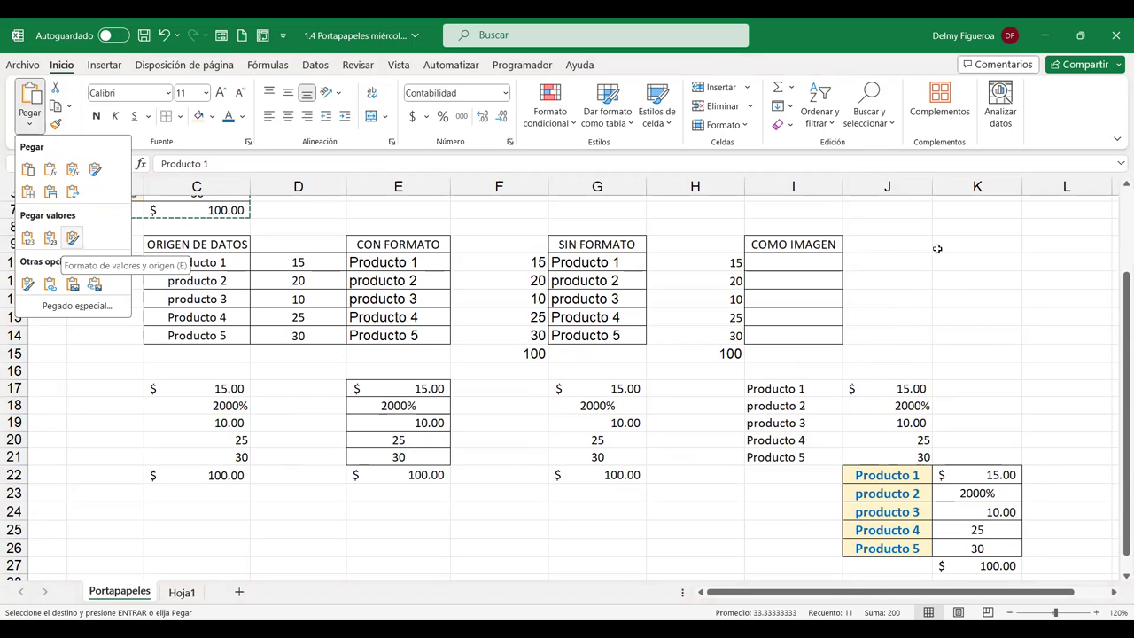
pyautogui.press('Escape')
pyautogui.scroll(-1, 250, 450)
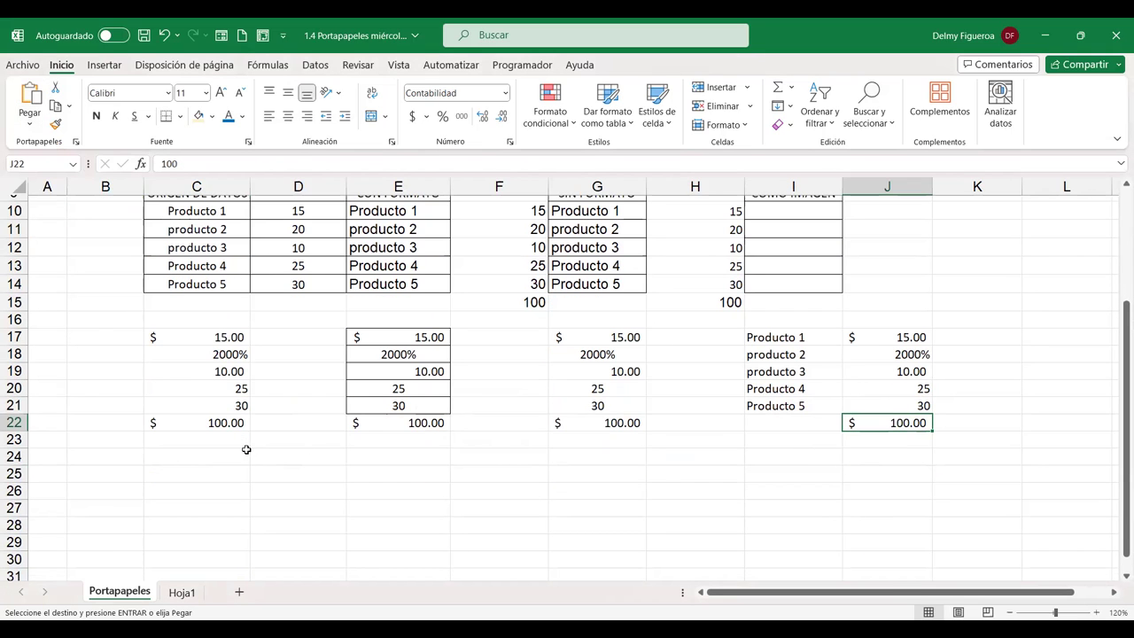
# - Paste the product list into C24 with Formato de valores y origen, checking the D29 total
pyautogui.click(225, 458)
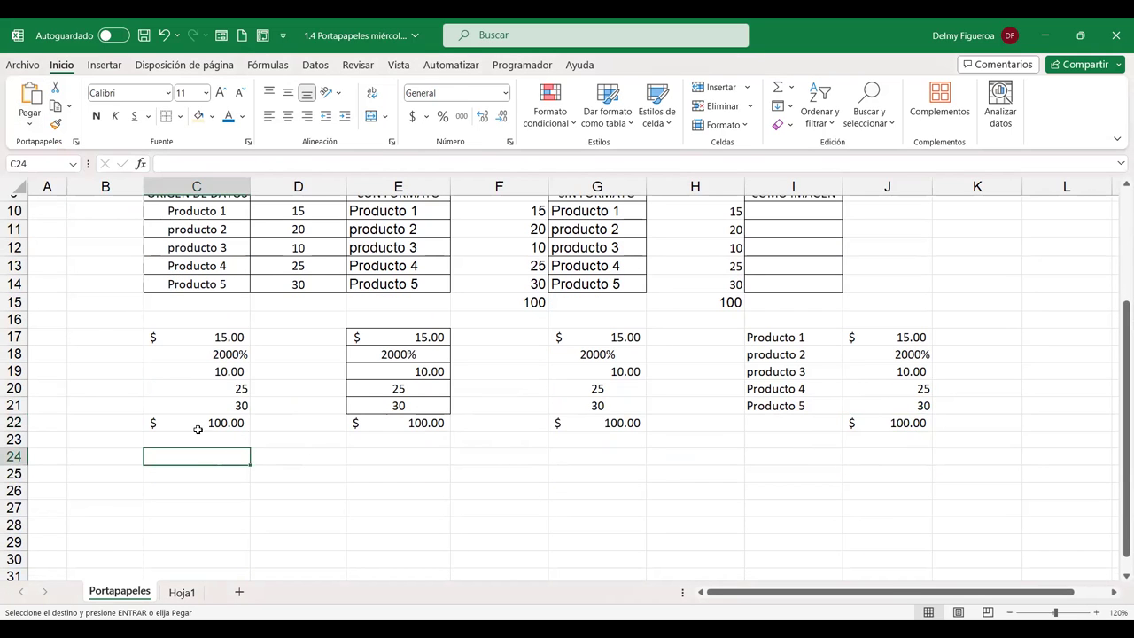
pyautogui.click(30, 123)
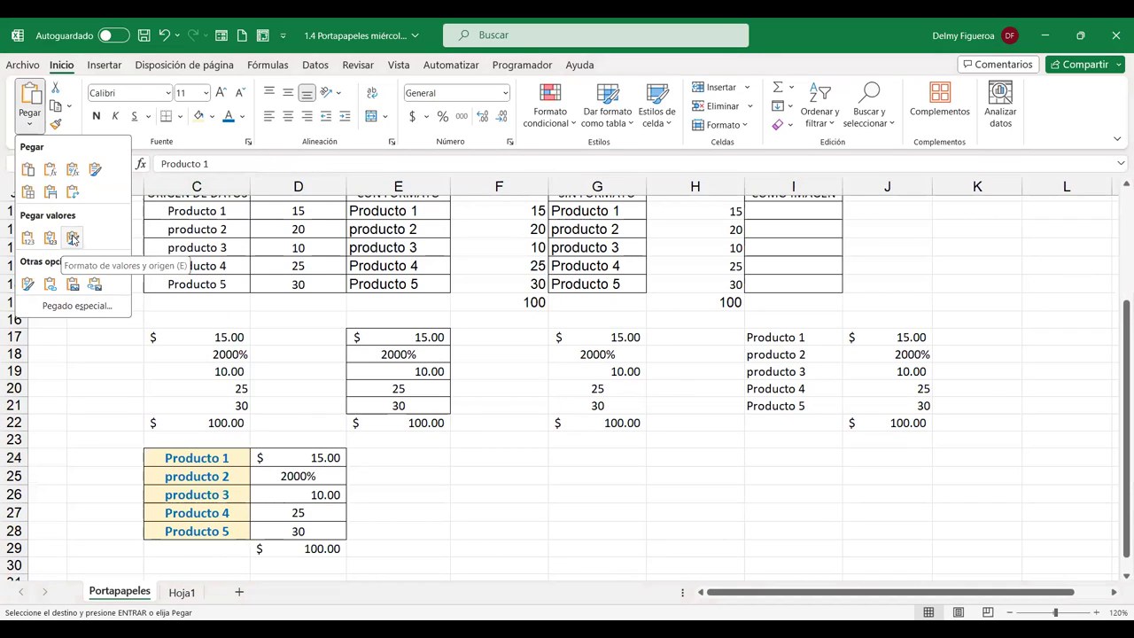
pyautogui.click(73, 238)
pyautogui.scroll(-1, 534, 478)
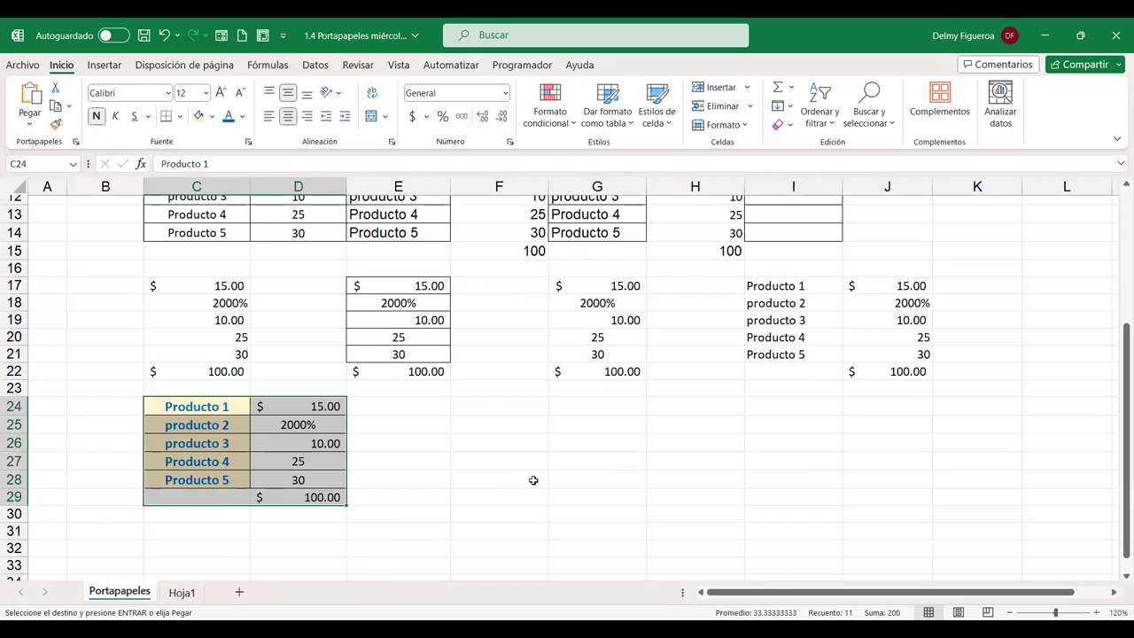
pyautogui.click(283, 498)
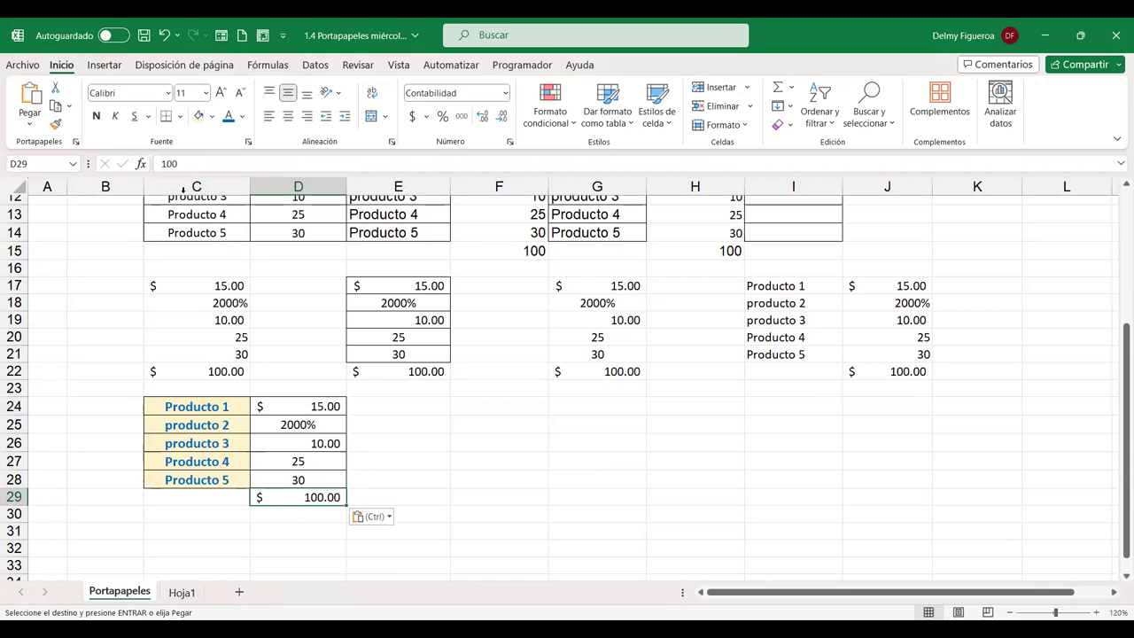
pyautogui.click(512, 401)
pyautogui.click(31, 126)
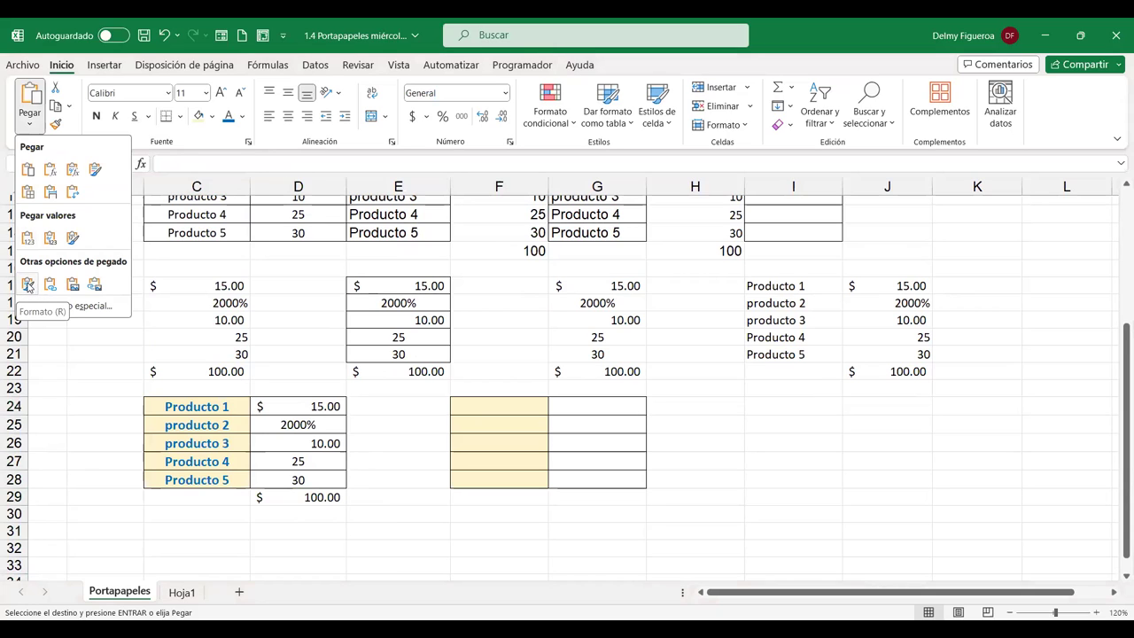
# - Paste only the B2:C7 formatting into F24:G29, then inspect F24
pyautogui.click(27, 286)
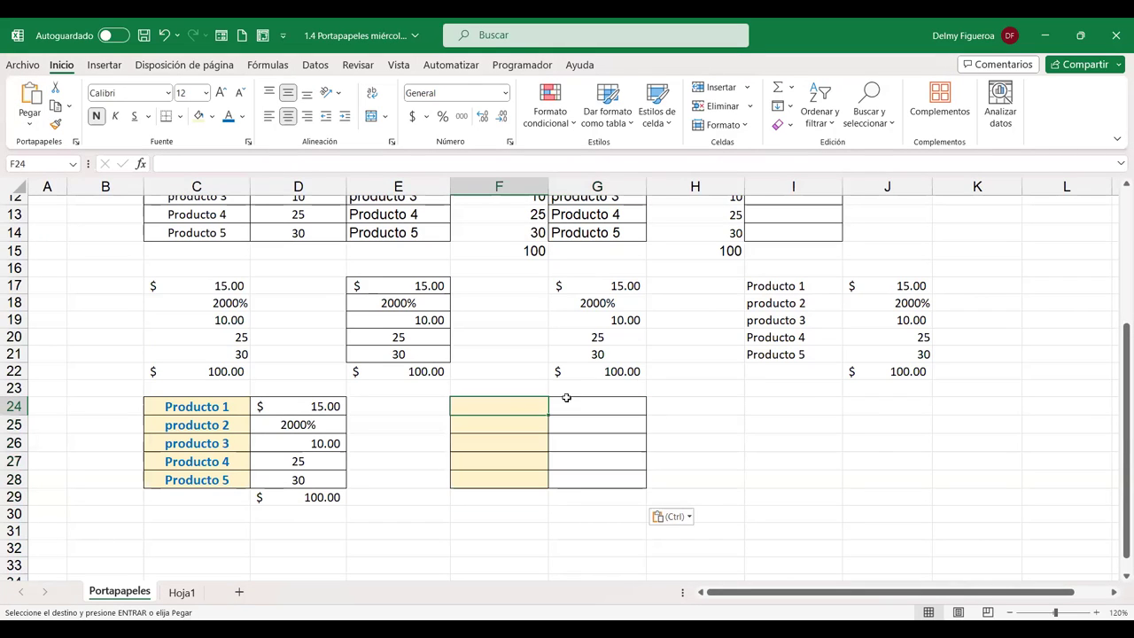
pyautogui.click(611, 497)
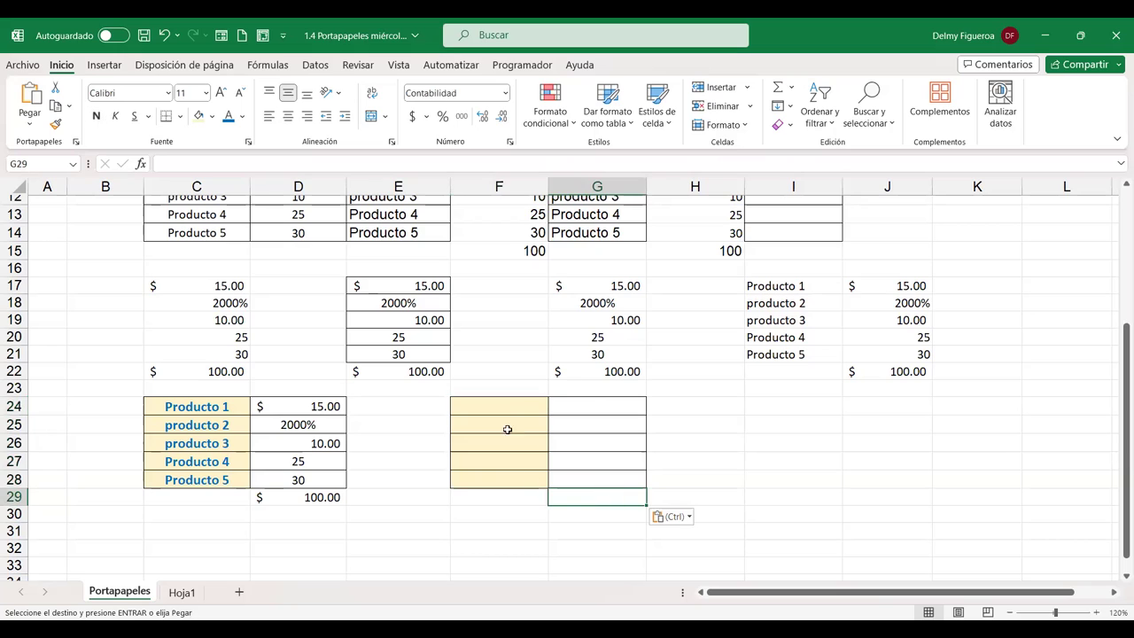
pyautogui.click(518, 403)
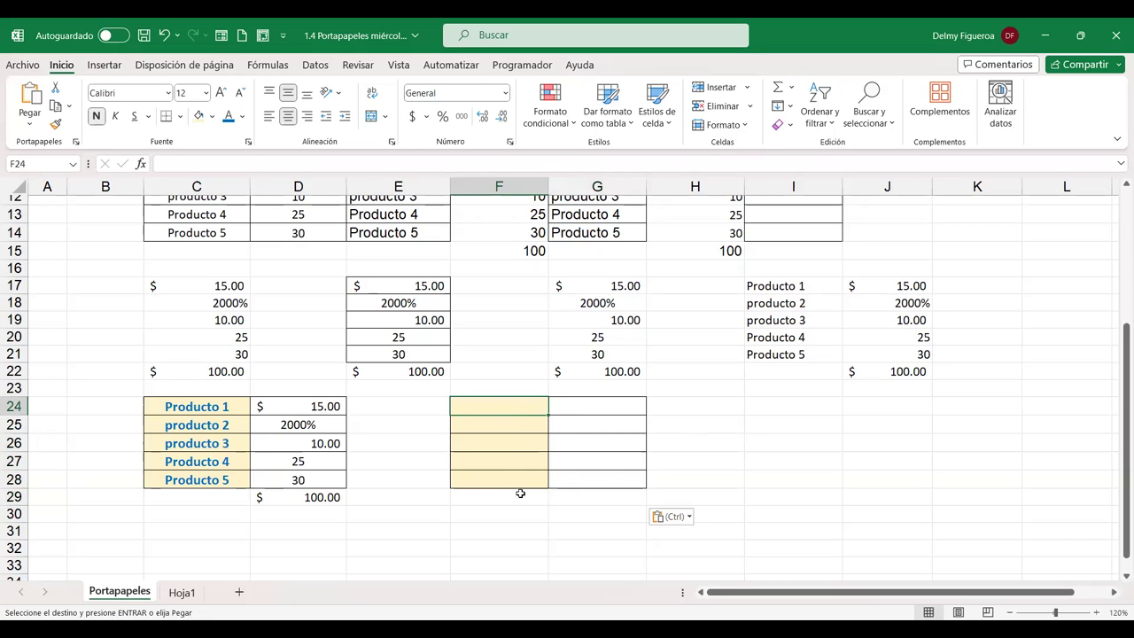
# - Paste the copied product table as links (Pegar vínculo) starting at I24
pyautogui.click(786, 405)
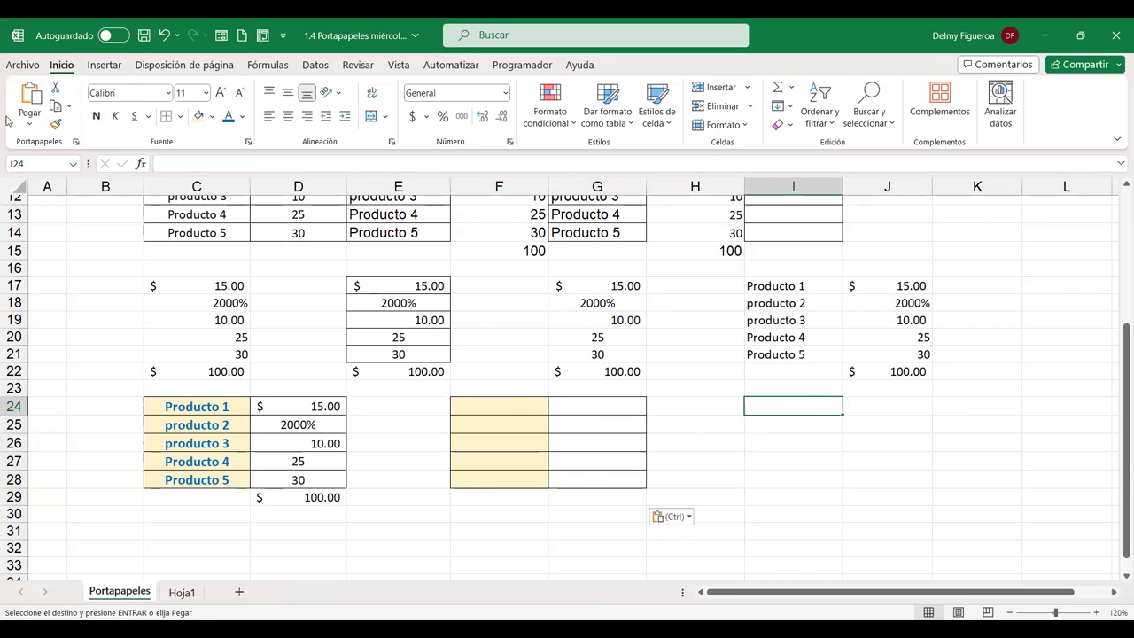
pyautogui.click(29, 127)
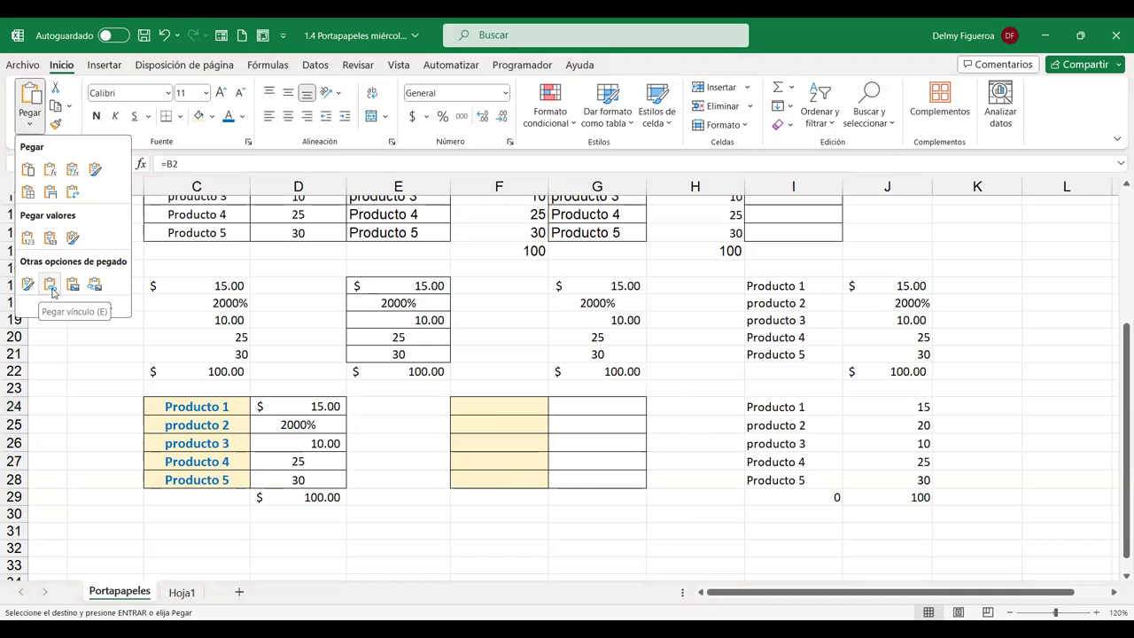
pyautogui.click(52, 291)
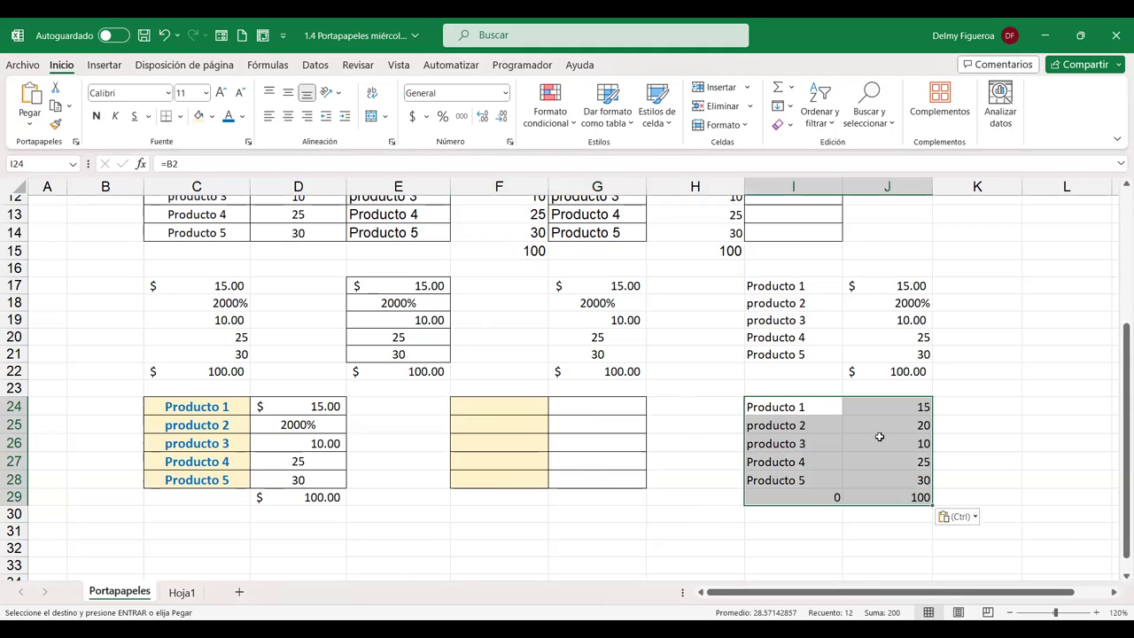
# - Check the link formulas in I24, I25, I26, J24 and J29 (e.g. =C2, =C7)
pyautogui.click(797, 406)
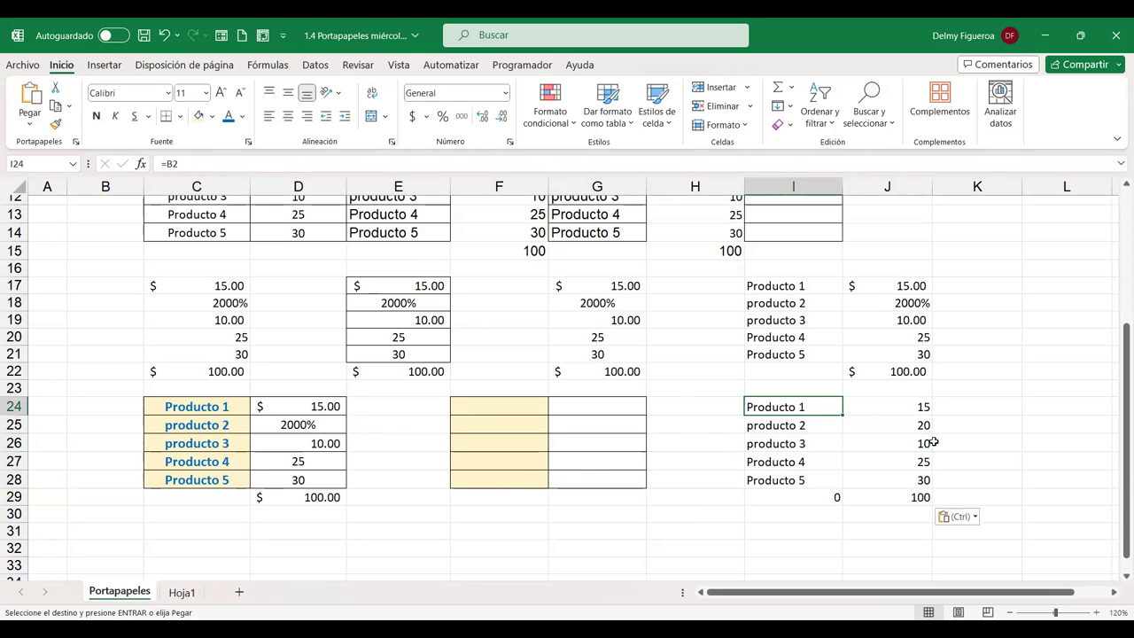
pyautogui.click(796, 426)
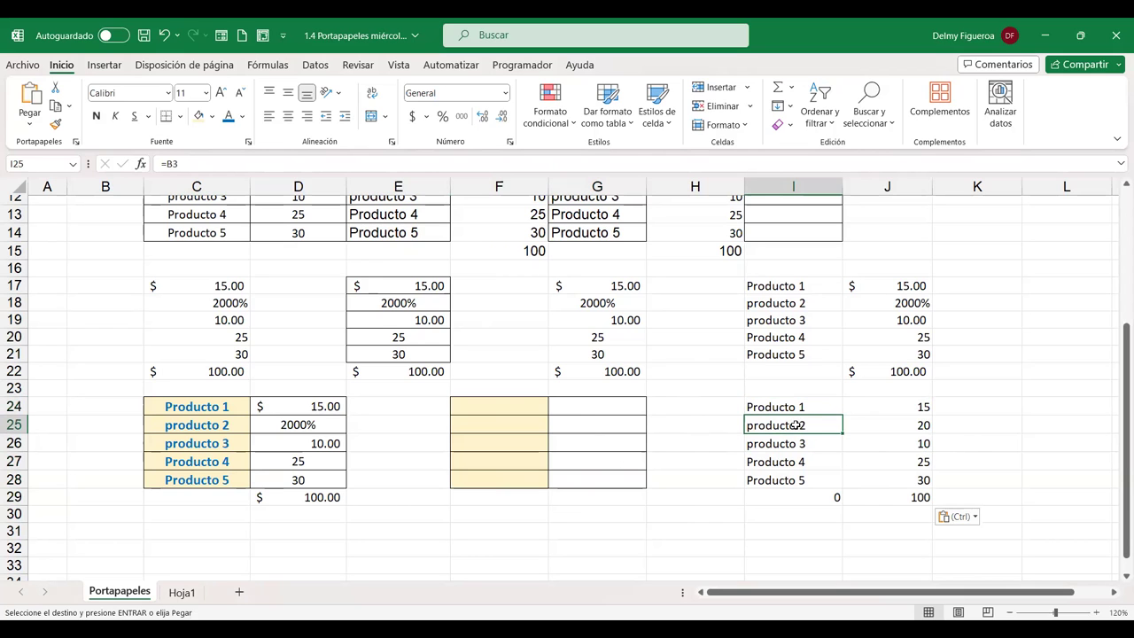
pyautogui.scroll(1, 720, 431)
pyautogui.scroll(1, 719, 431)
pyautogui.scroll(2, 720, 432)
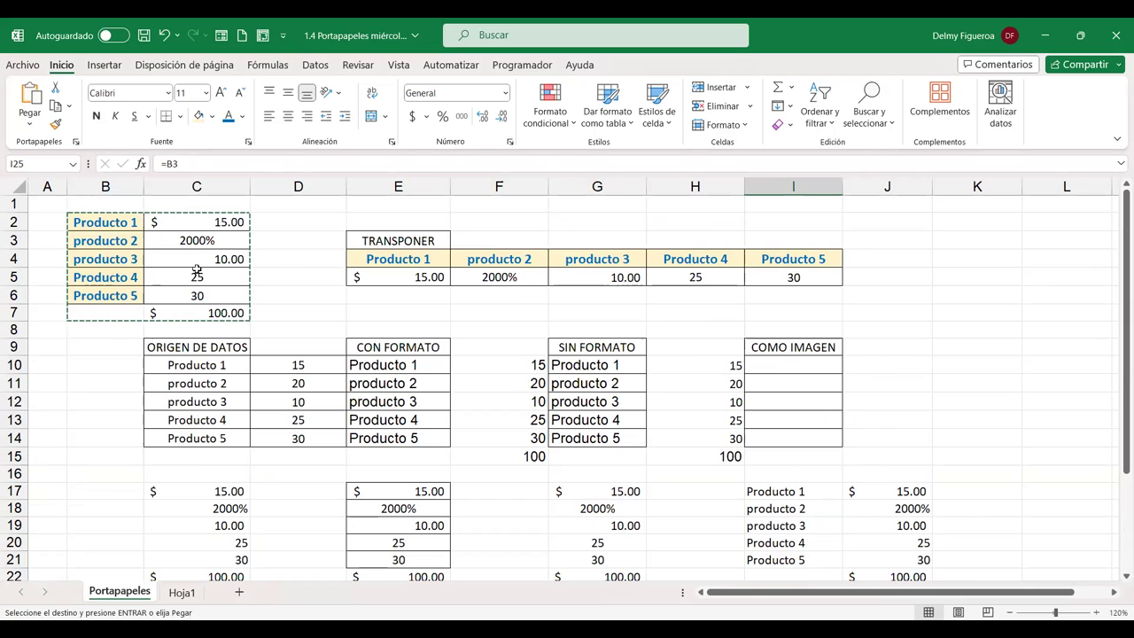
pyautogui.scroll(-1, 874, 410)
pyautogui.scroll(-2, 874, 410)
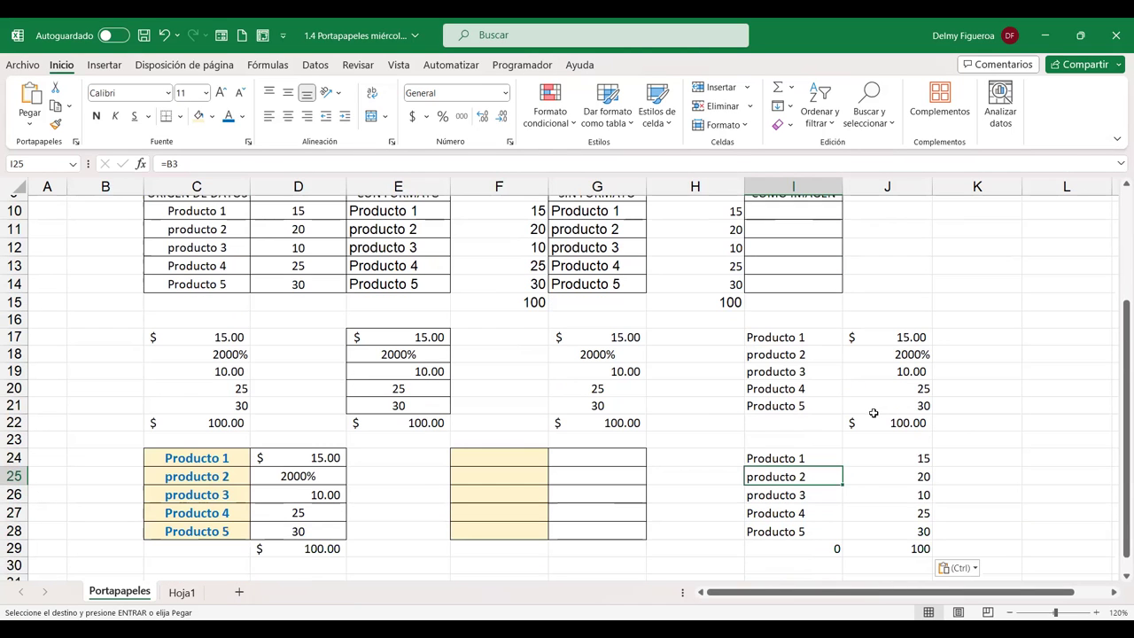
pyautogui.click(810, 494)
pyautogui.click(906, 457)
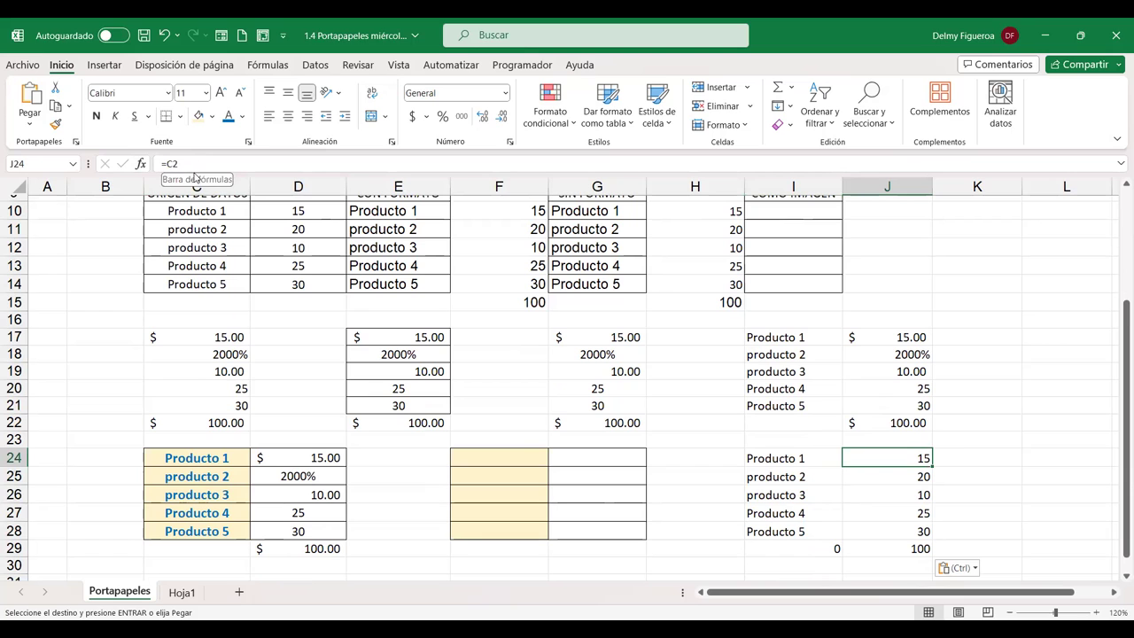
pyautogui.scroll(3, 256, 354)
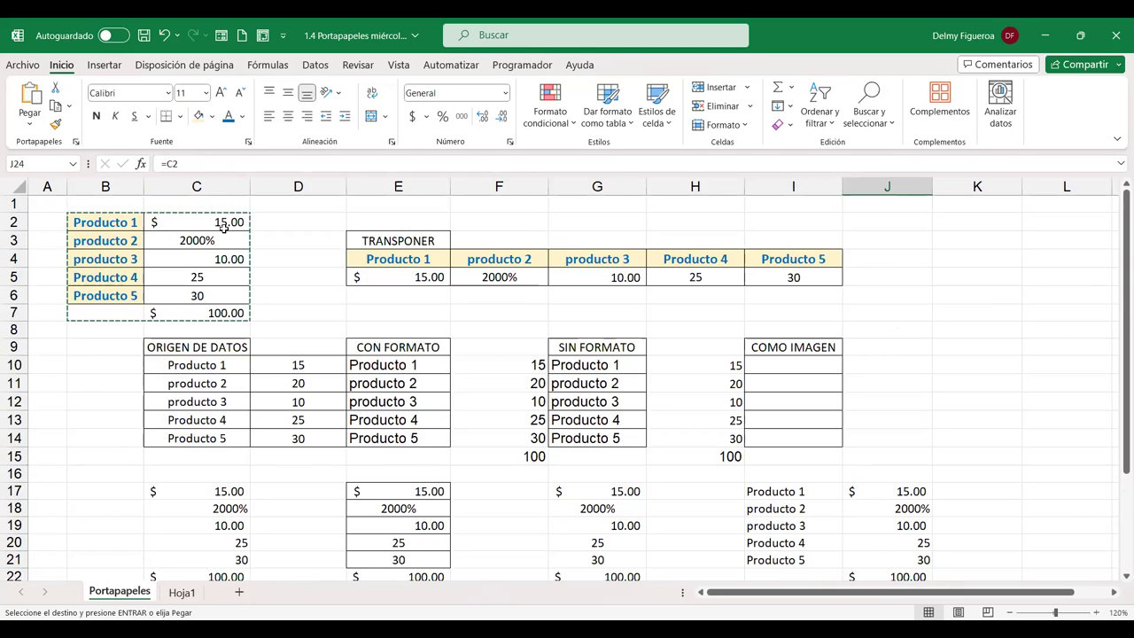
pyautogui.scroll(-4, 583, 369)
pyautogui.click(872, 493)
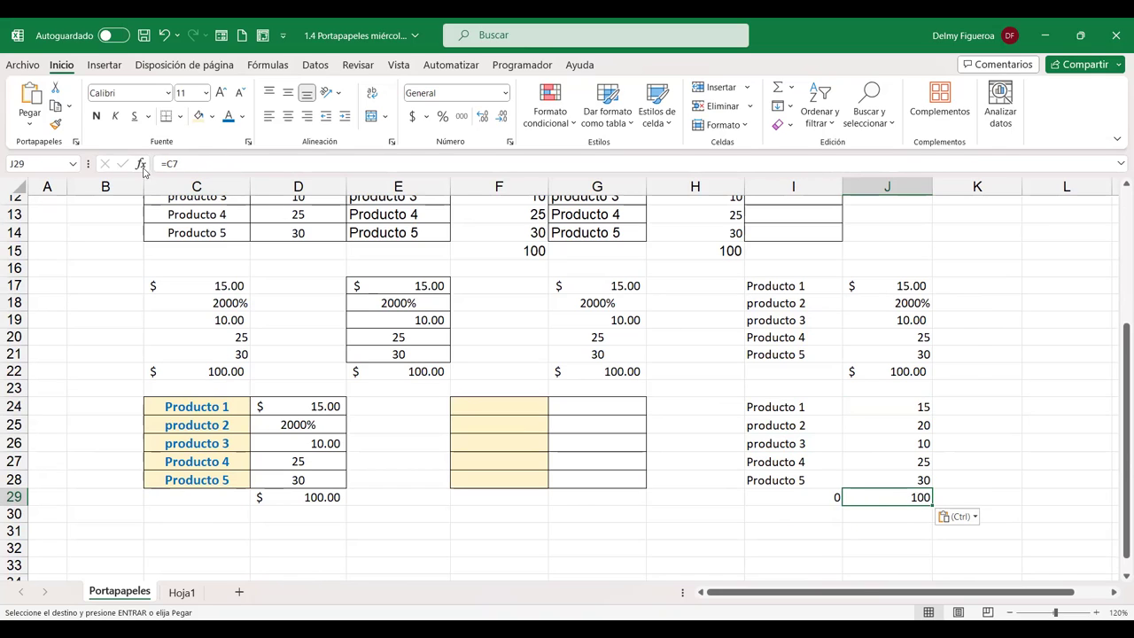
pyautogui.scroll(4, 207, 280)
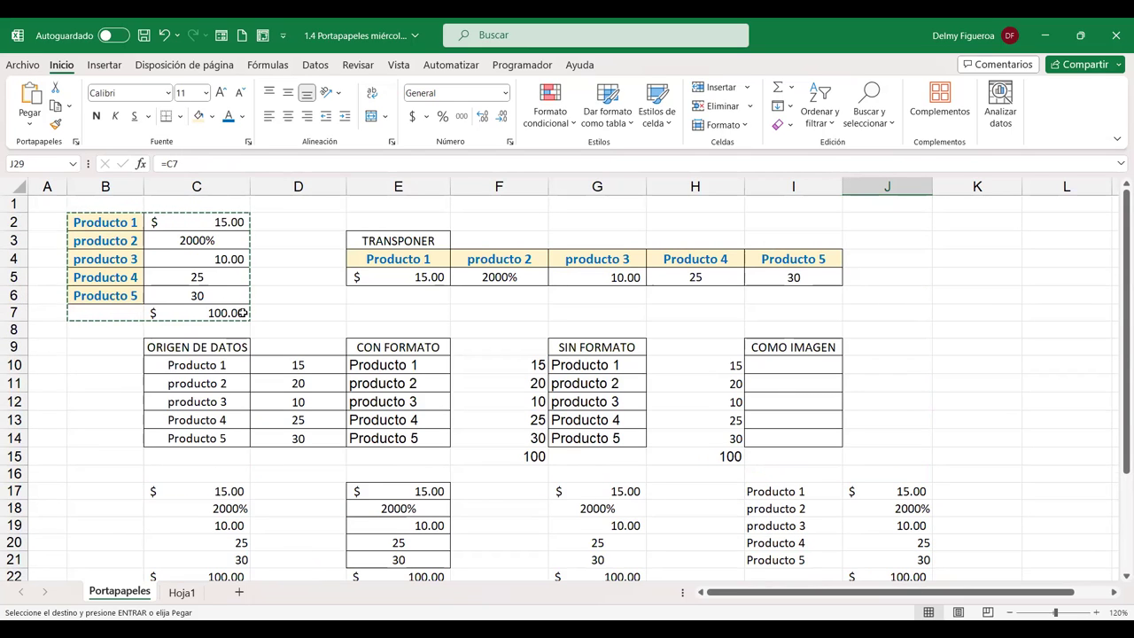
# - Paste the product table as a static Imagen at I10, then select K4 to deselect it
pyautogui.click(28, 124)
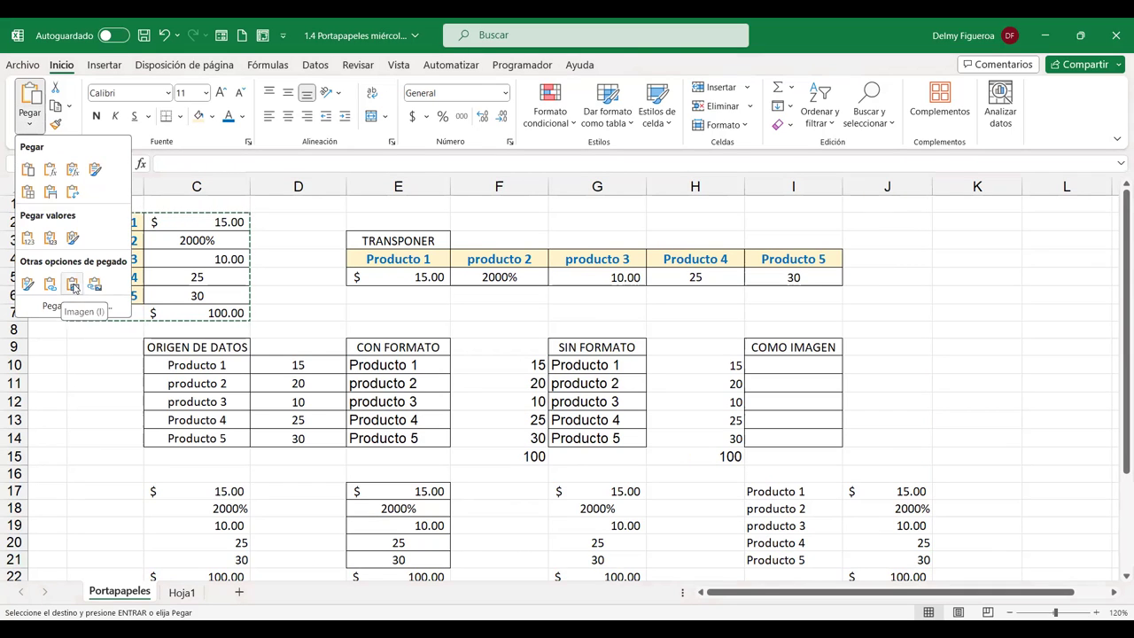
pyautogui.click(784, 363)
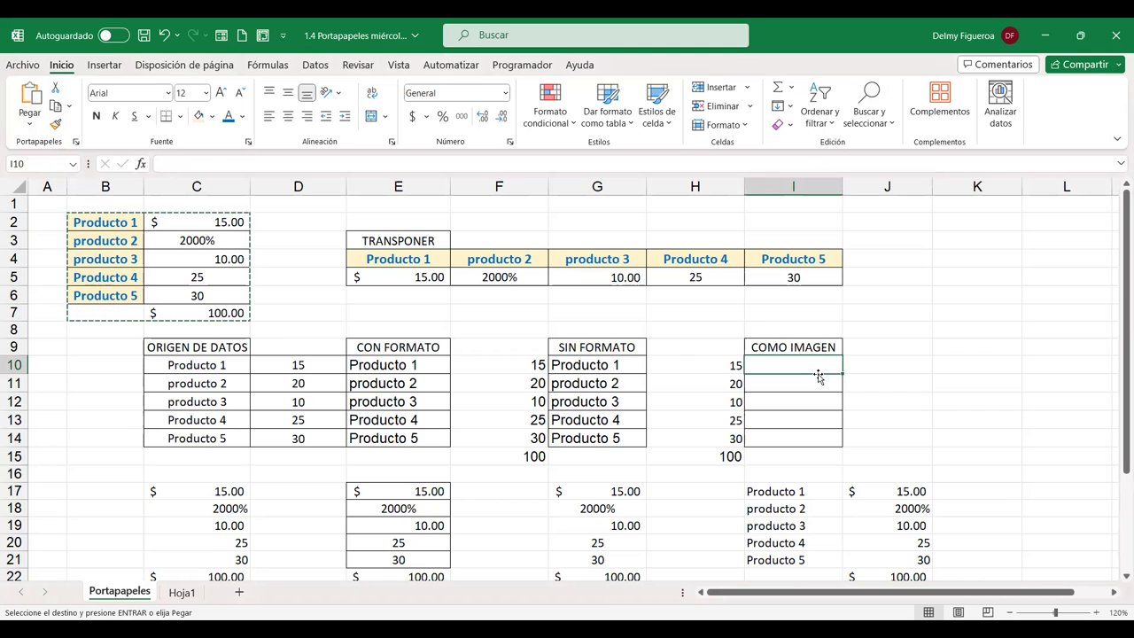
pyautogui.click(29, 124)
pyautogui.click(74, 284)
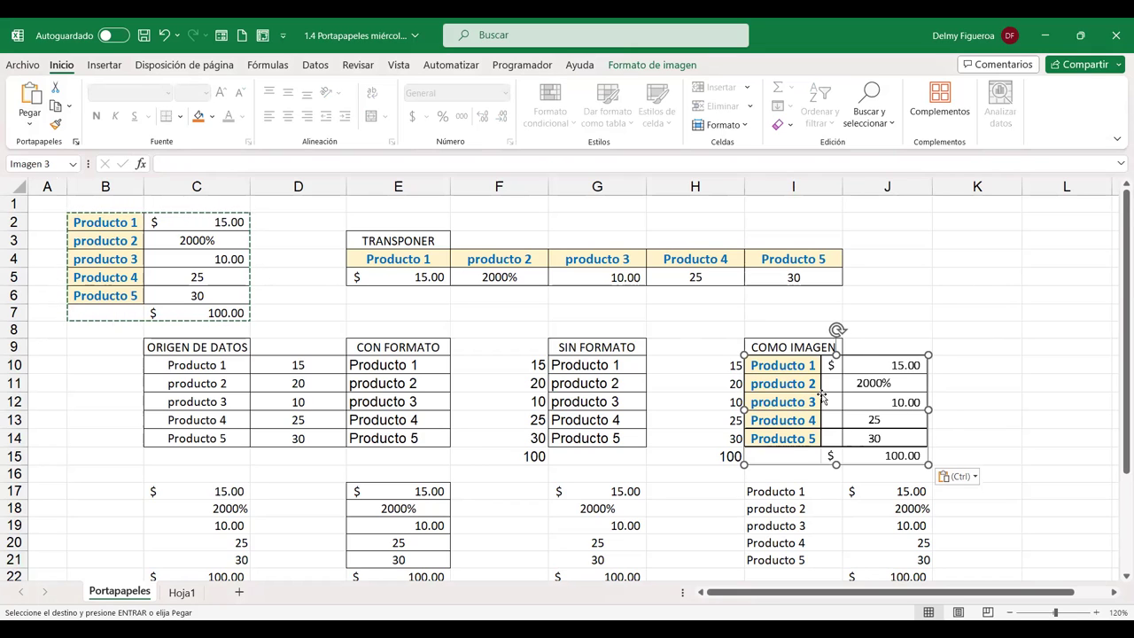
pyautogui.click(25, 126)
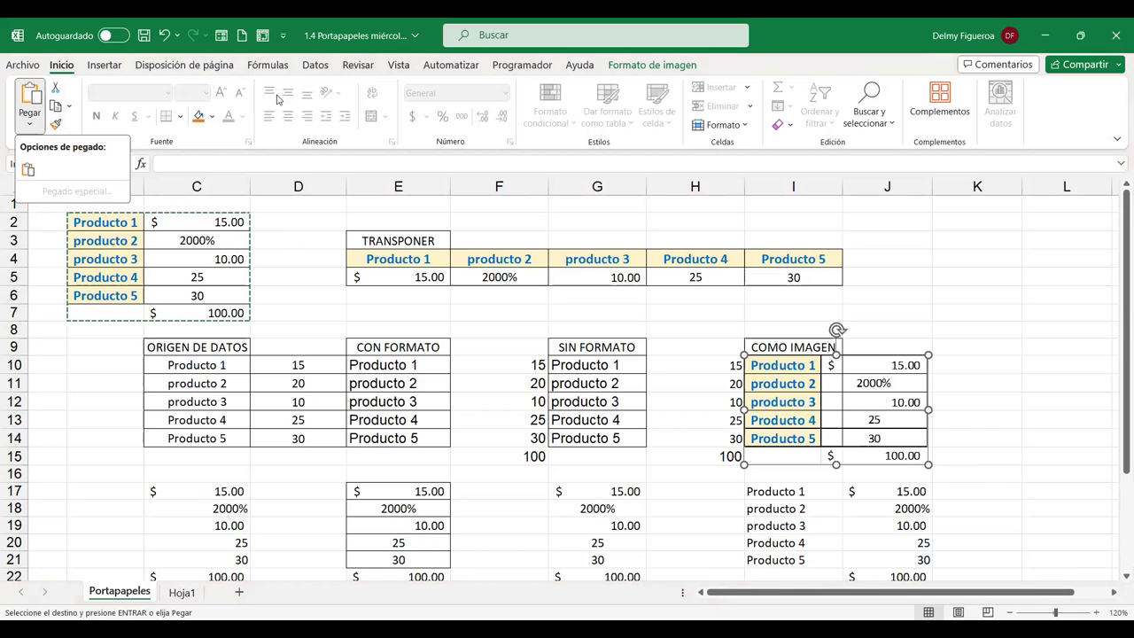
pyautogui.click(966, 252)
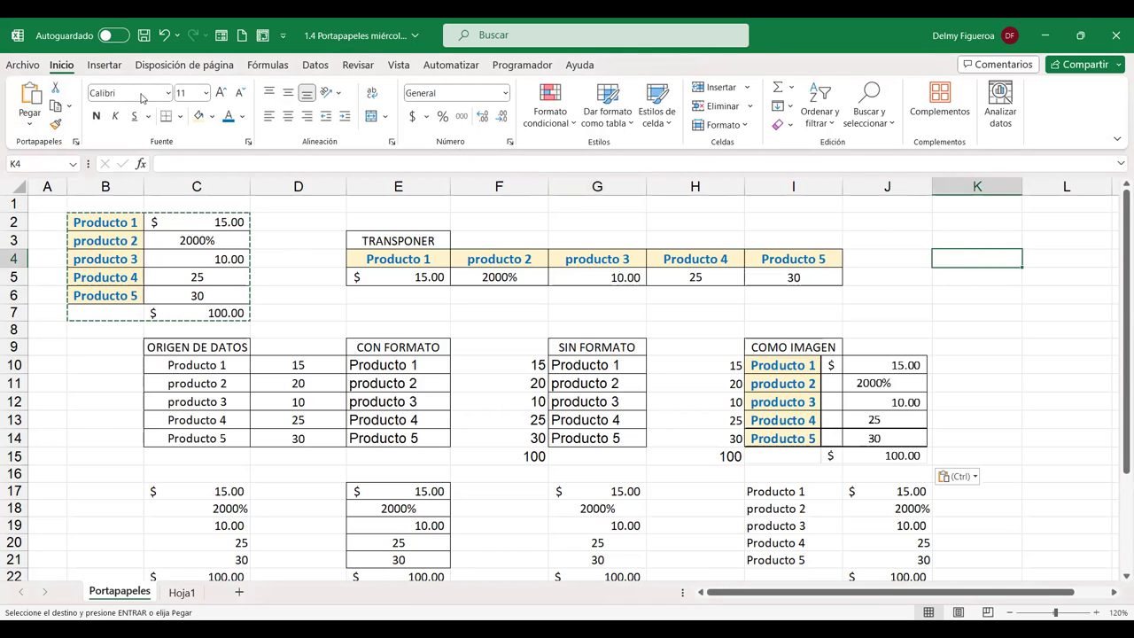
pyautogui.click(24, 130)
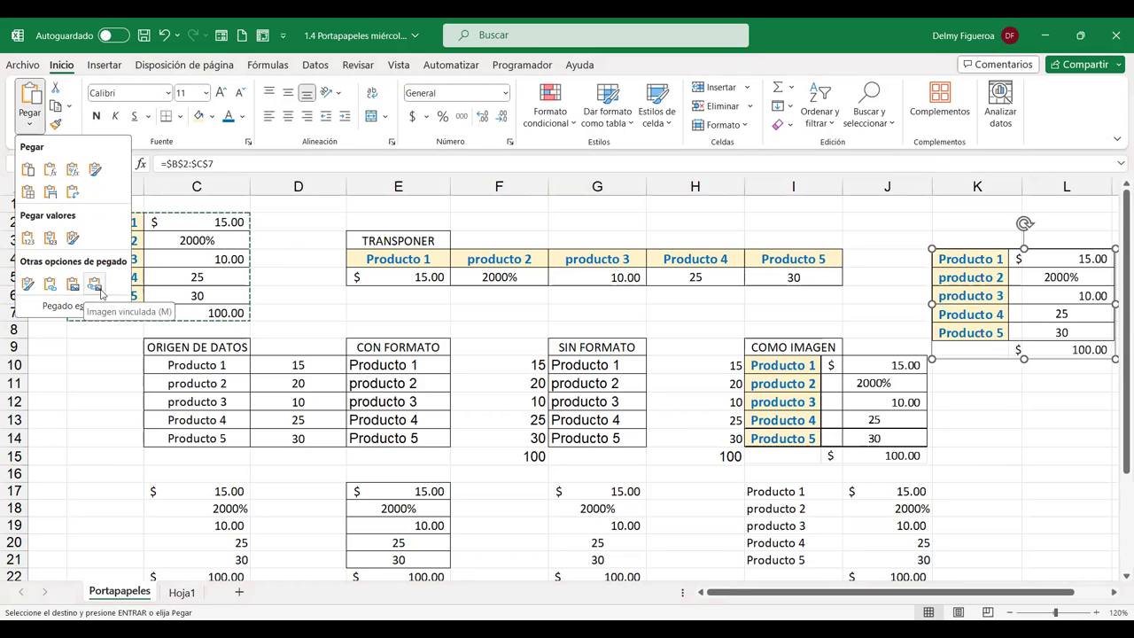
# - On Hoja1, paste the product table as an Imagen vinculada at A8
pyautogui.click(185, 593)
pyautogui.click(184, 594)
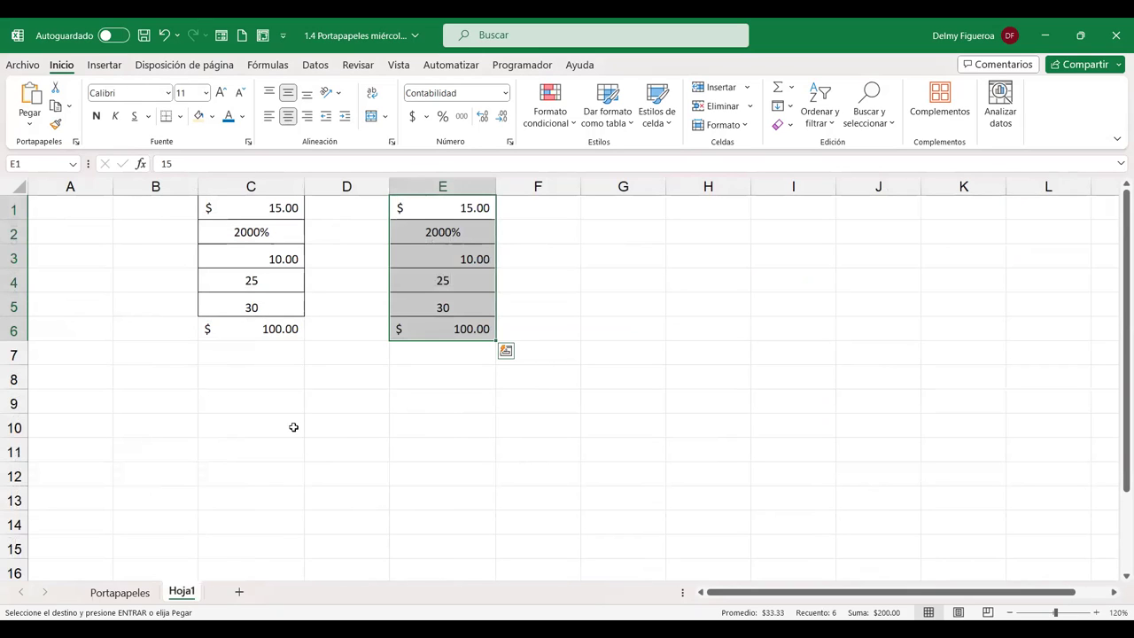
pyautogui.click(71, 376)
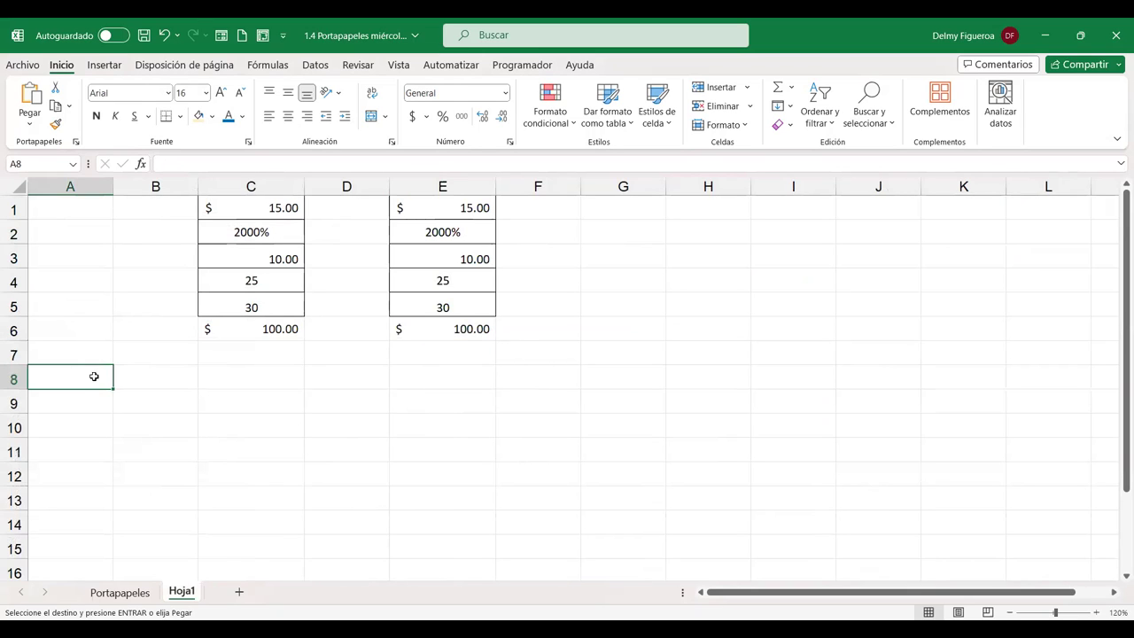
pyautogui.click(29, 124)
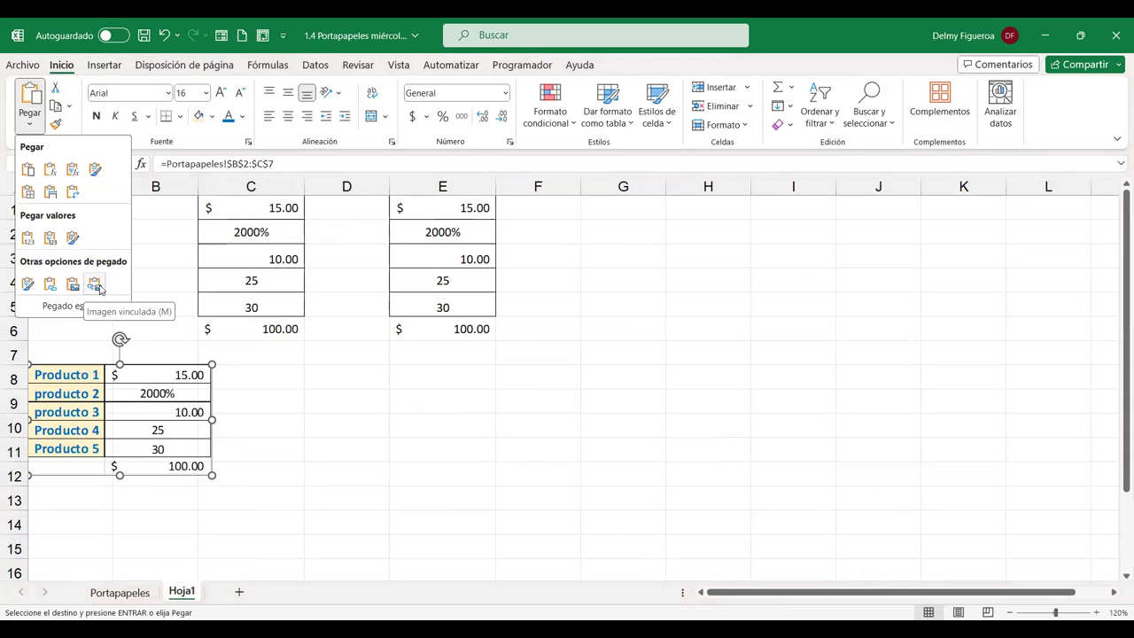
pyautogui.click(95, 288)
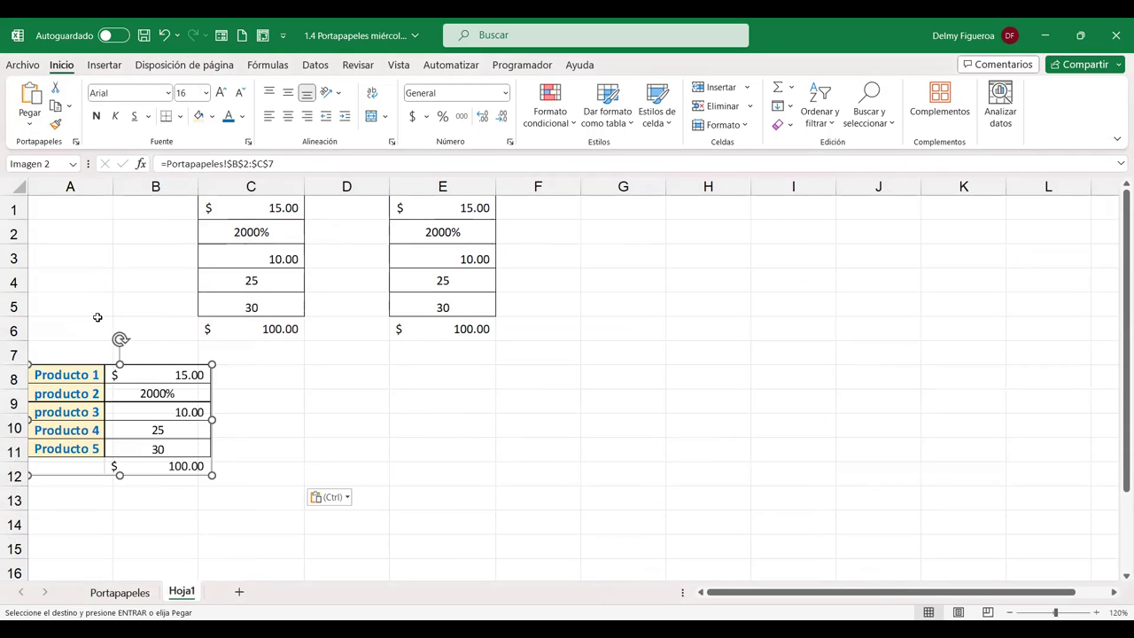
pyautogui.click(154, 427)
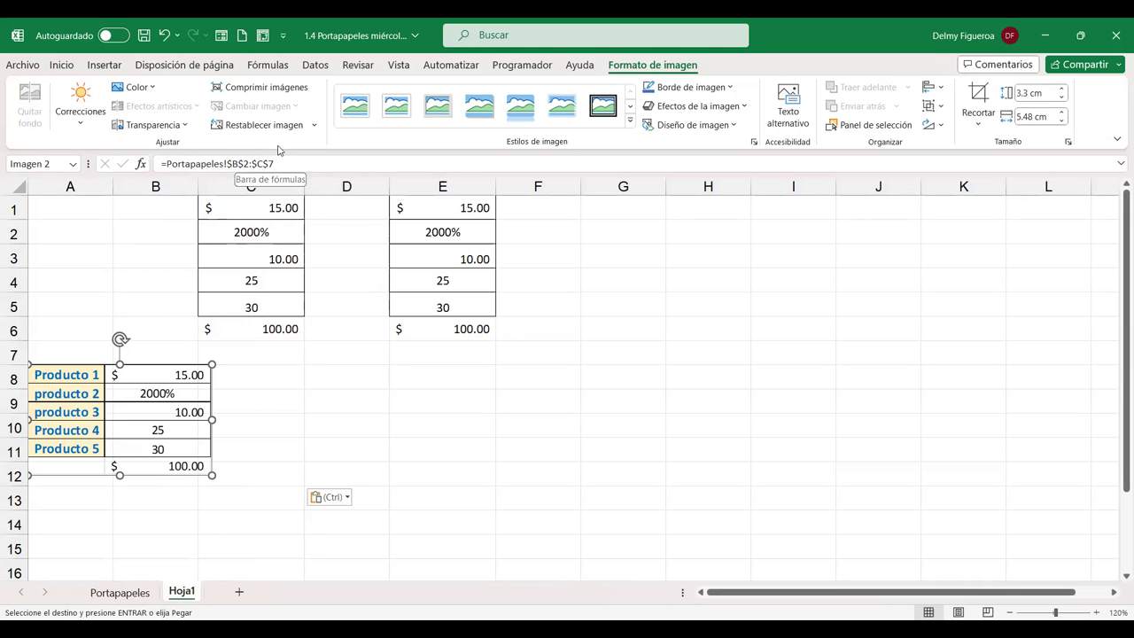
# - Return to the Portapapeles sheet, check source cell B3, and select E7
pyautogui.click(119, 592)
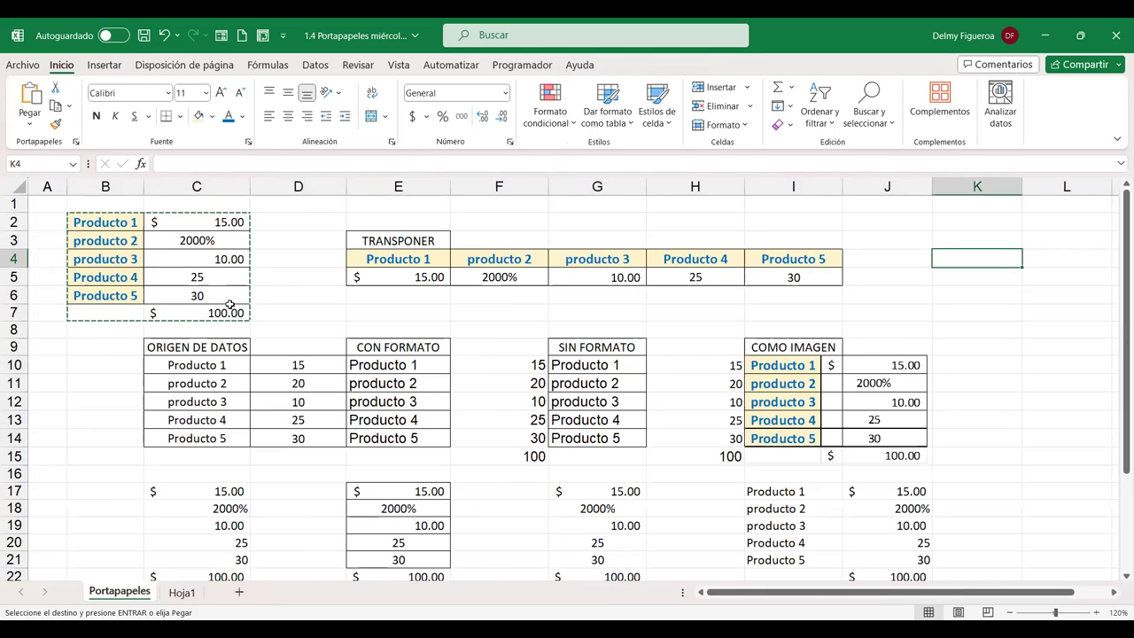
pyautogui.click(115, 238)
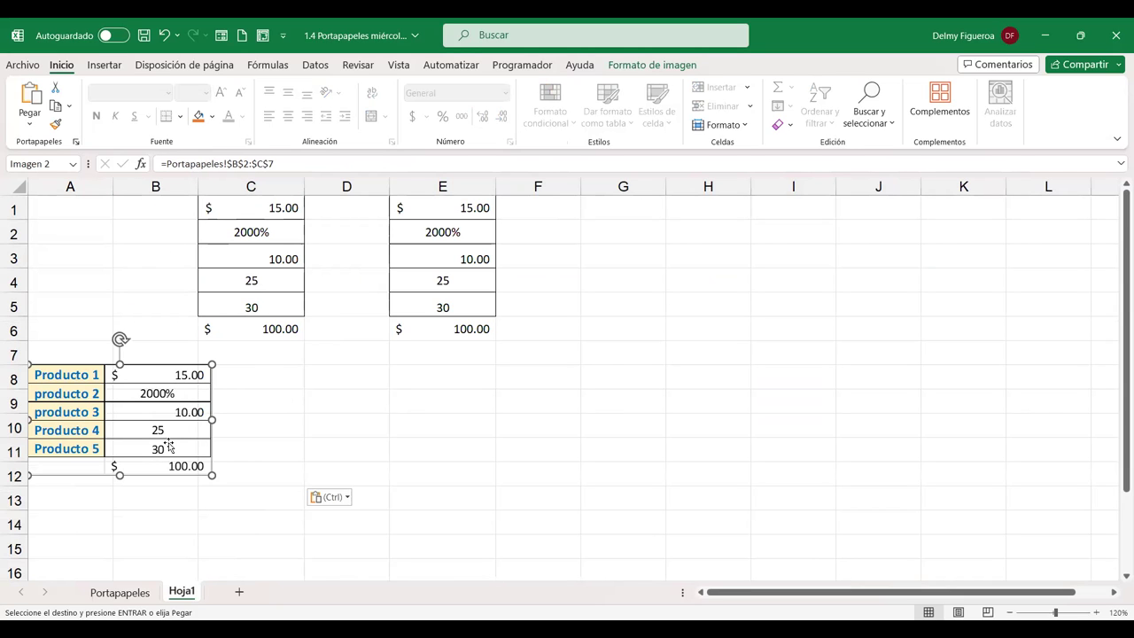
pyautogui.click(140, 597)
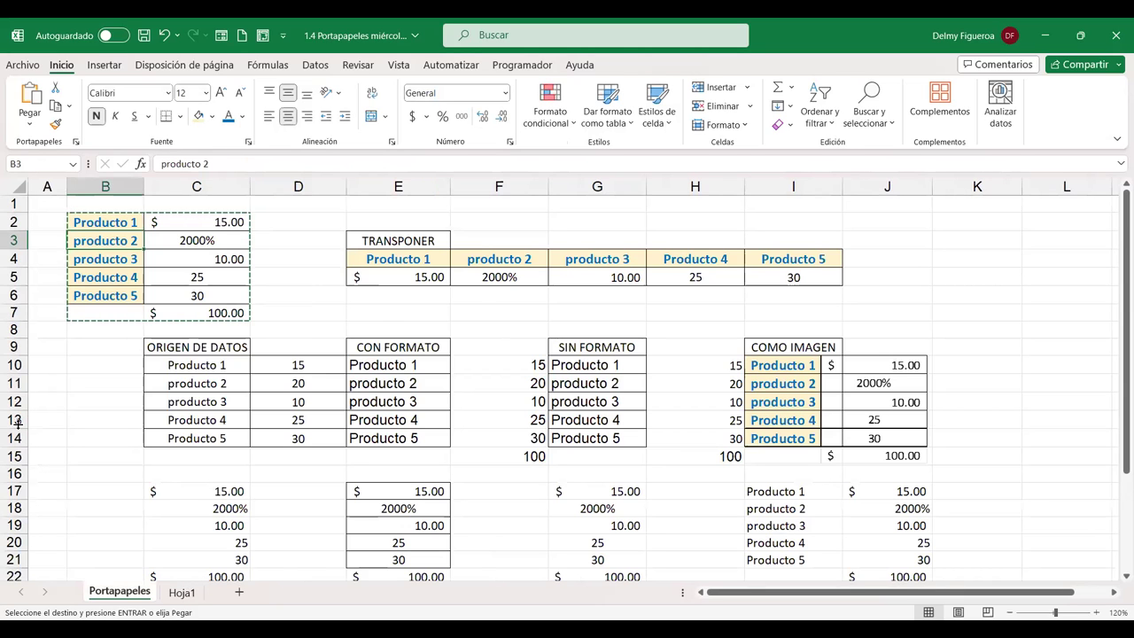
pyautogui.click(411, 311)
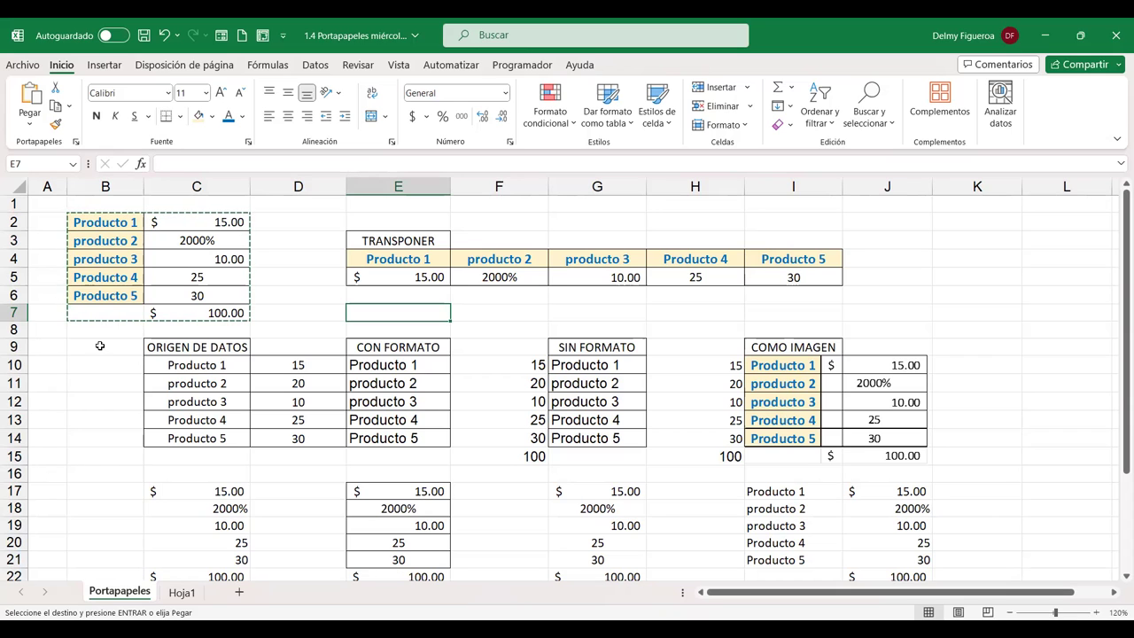
# - Bring up the Pegado especial dialog with Ctrl+Alt+V and cancel it without pasting
pyautogui.click(29, 127)
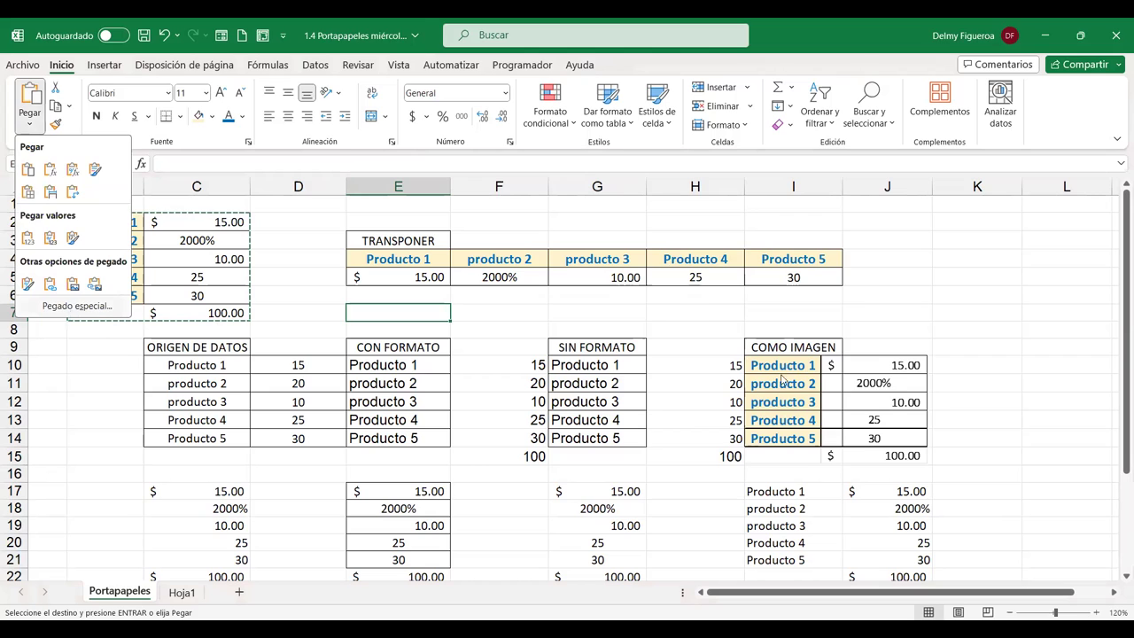
pyautogui.click(76, 305)
pyautogui.click(846, 434)
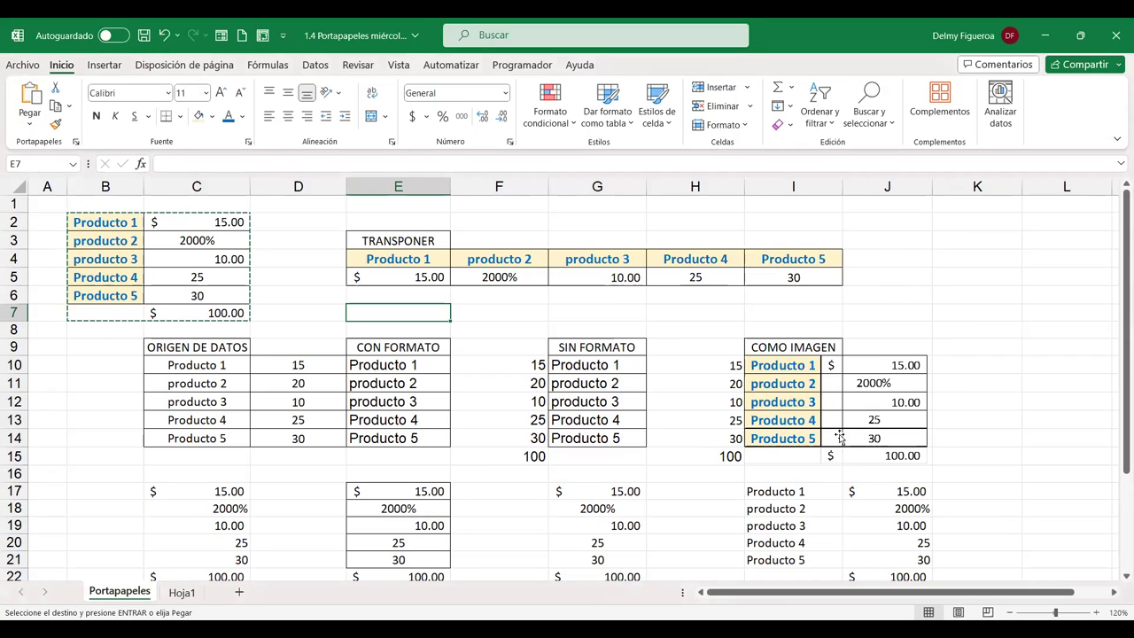
pyautogui.hotkey('ctrl', 'alt', 'v')
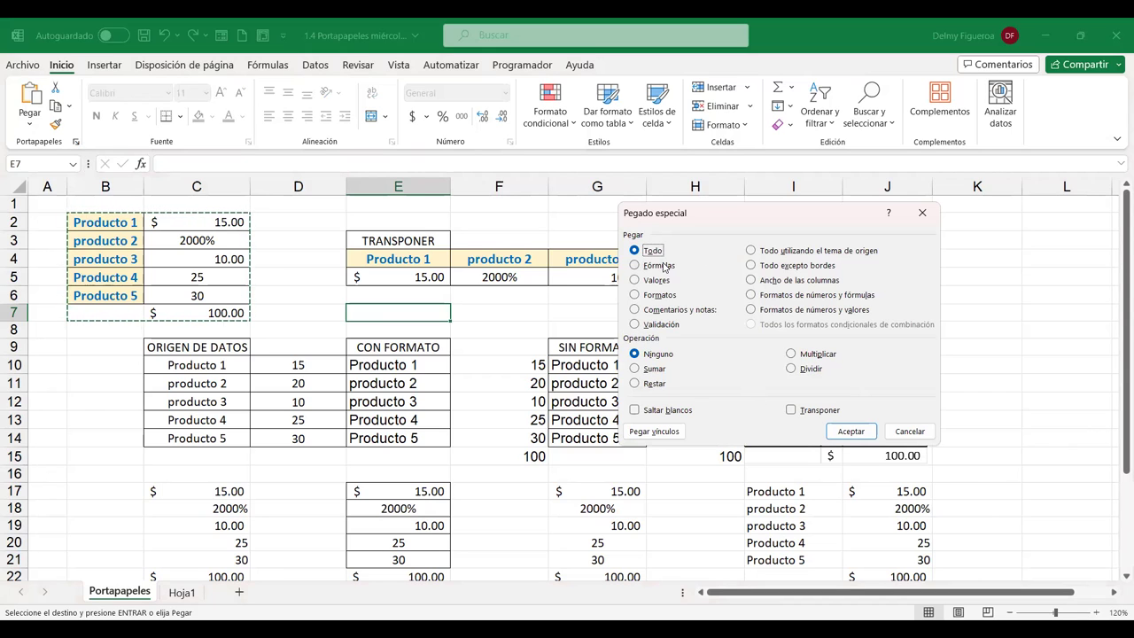
pyautogui.click(913, 431)
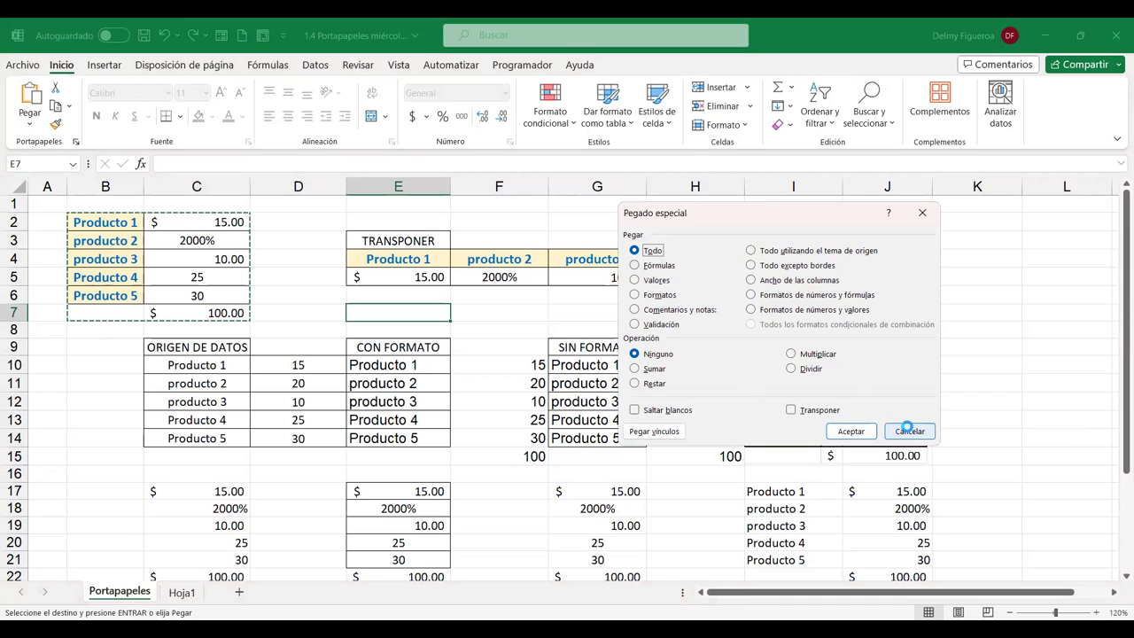
# - On Hoja1, paste the whole product table (Todo) at D8 and check the E13 total
pyautogui.click(180, 594)
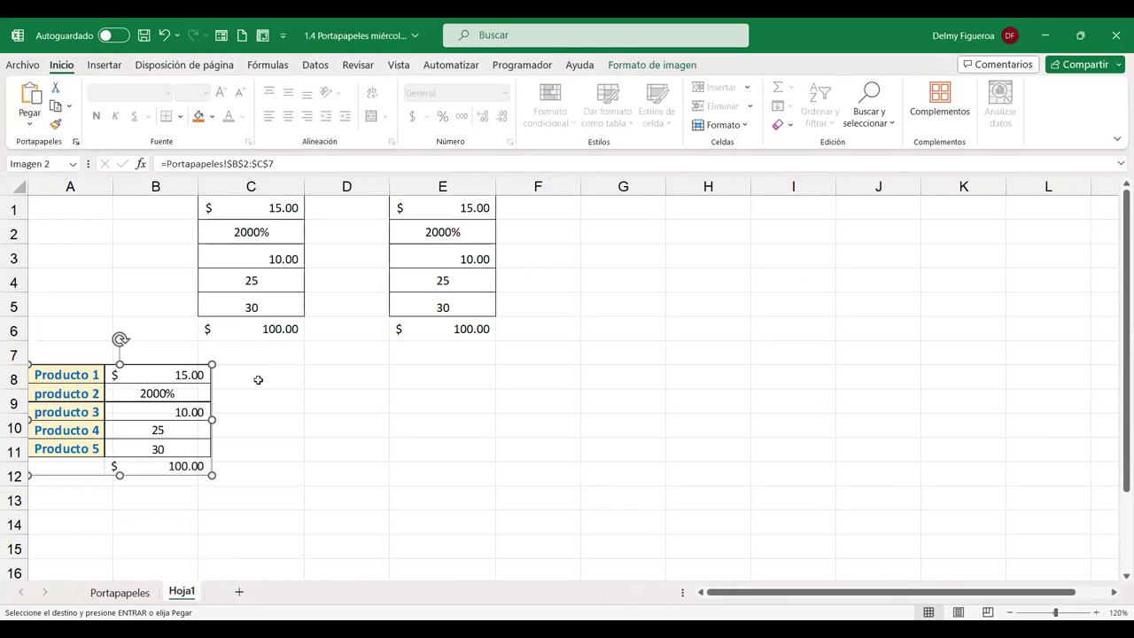
pyautogui.click(352, 375)
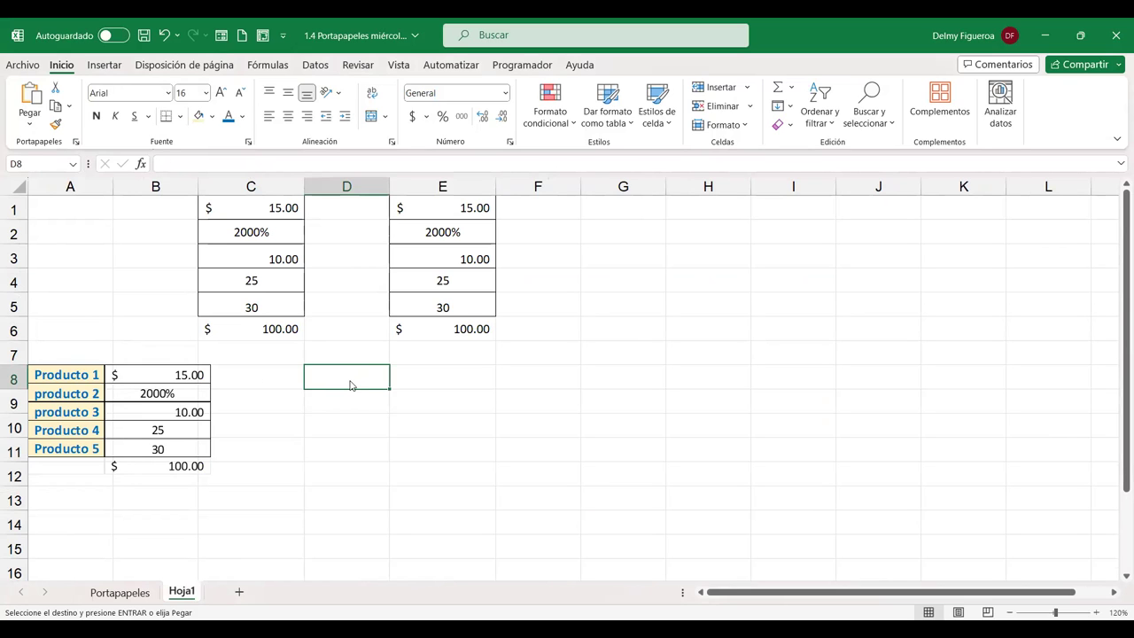
pyautogui.hotkey('ctrl', 'alt', 'v')
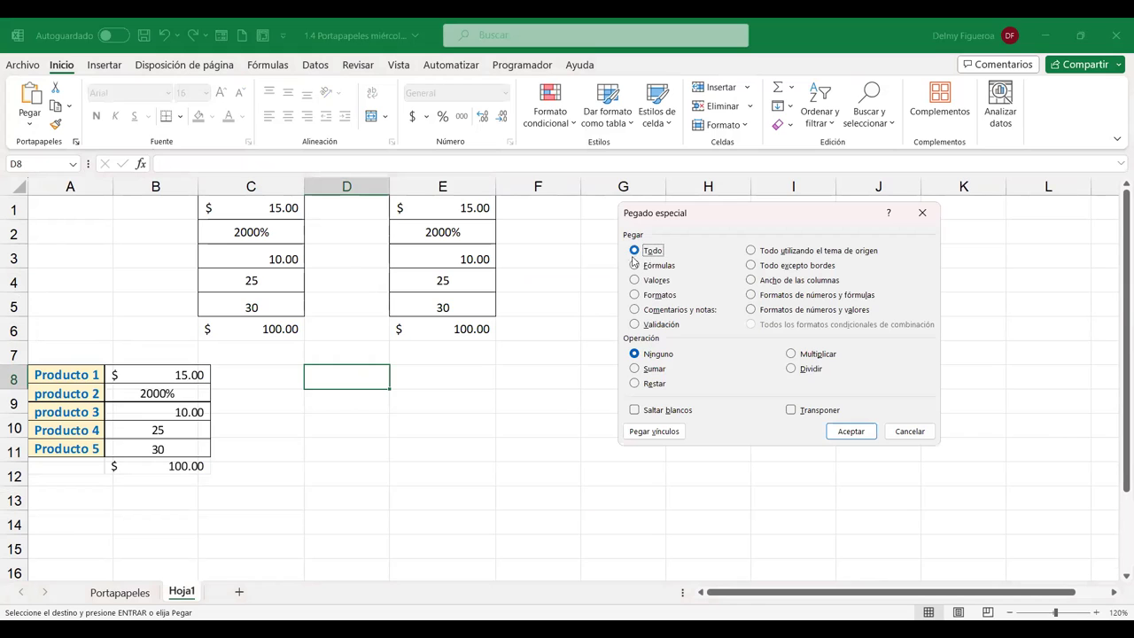
pyautogui.click(839, 432)
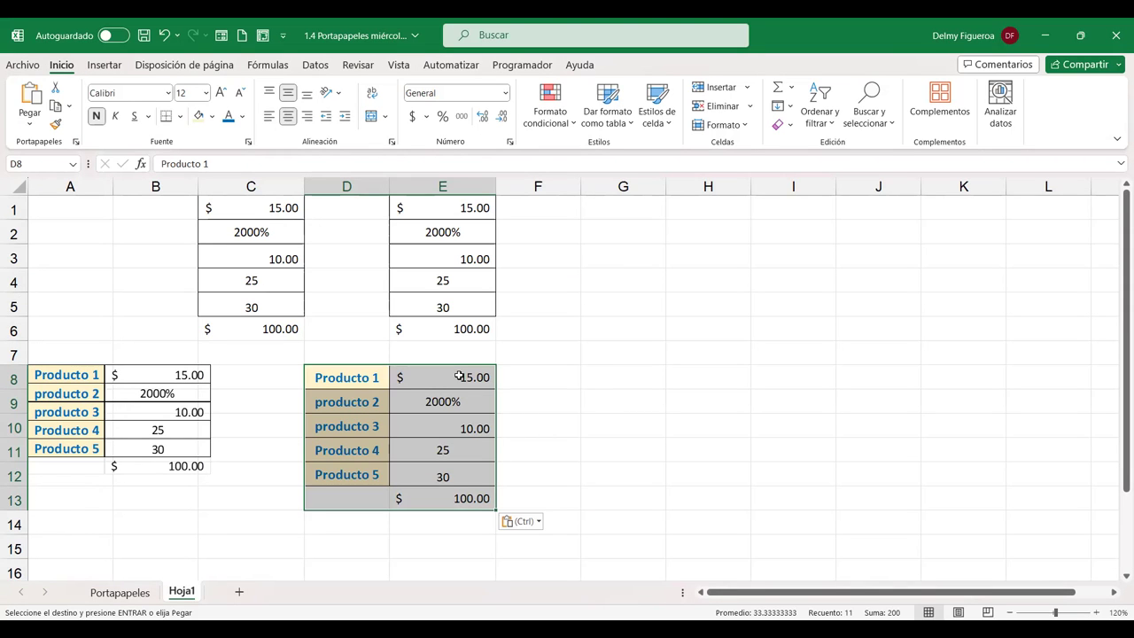
pyautogui.click(464, 498)
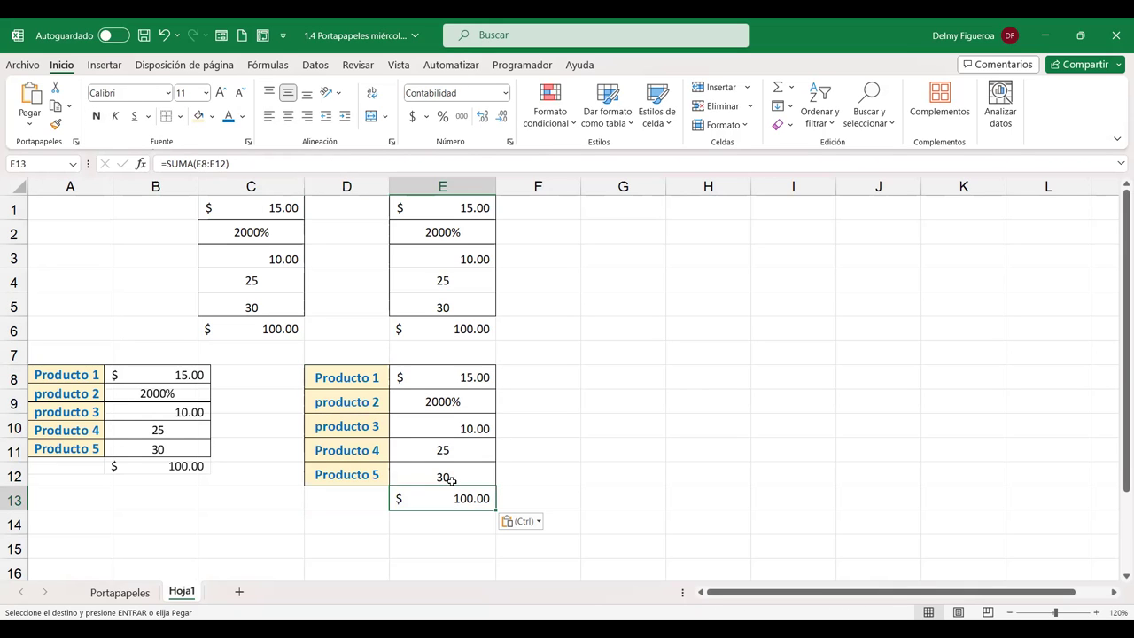
# - Select G8, bring up Paste Special, and cancel without pasting
pyautogui.click(616, 376)
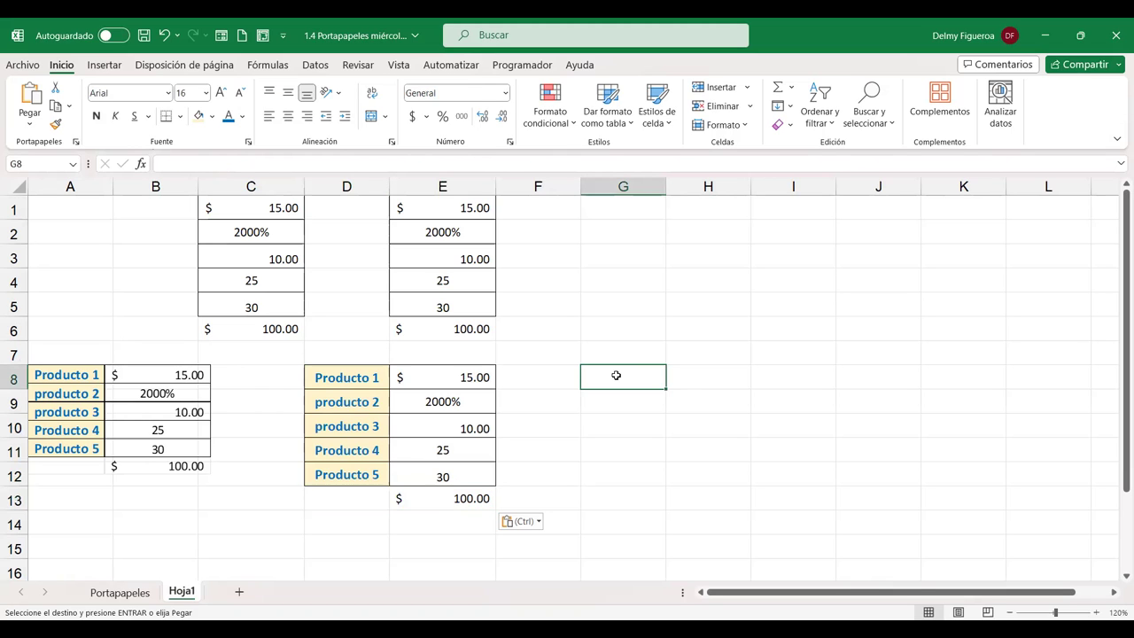
pyautogui.hotkey('ctrl', 'alt', 'v')
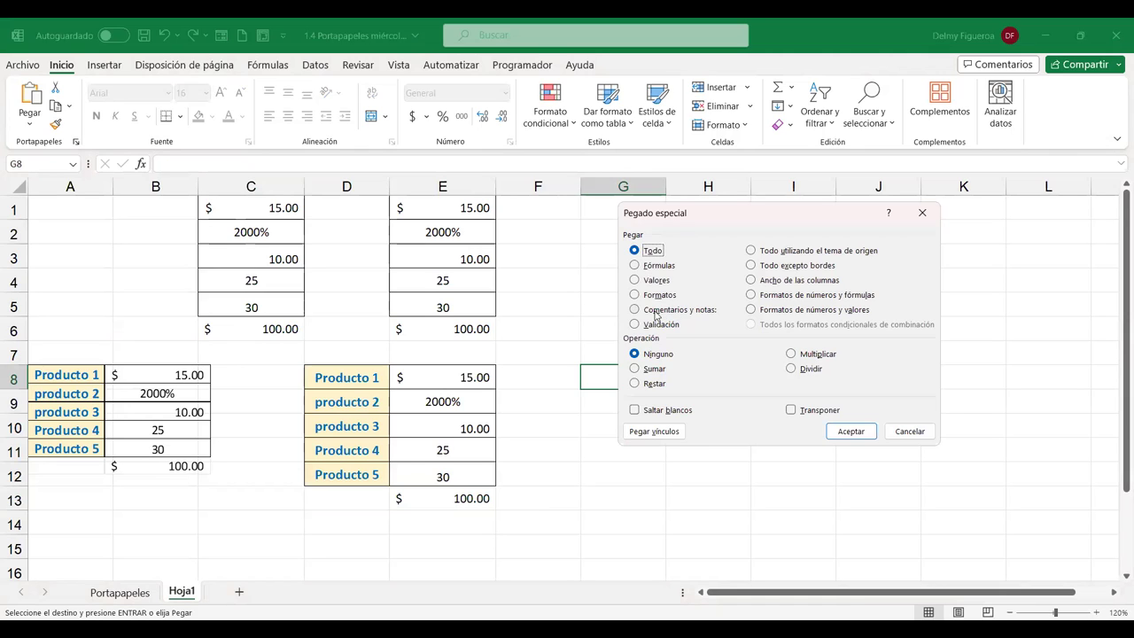
pyautogui.click(908, 430)
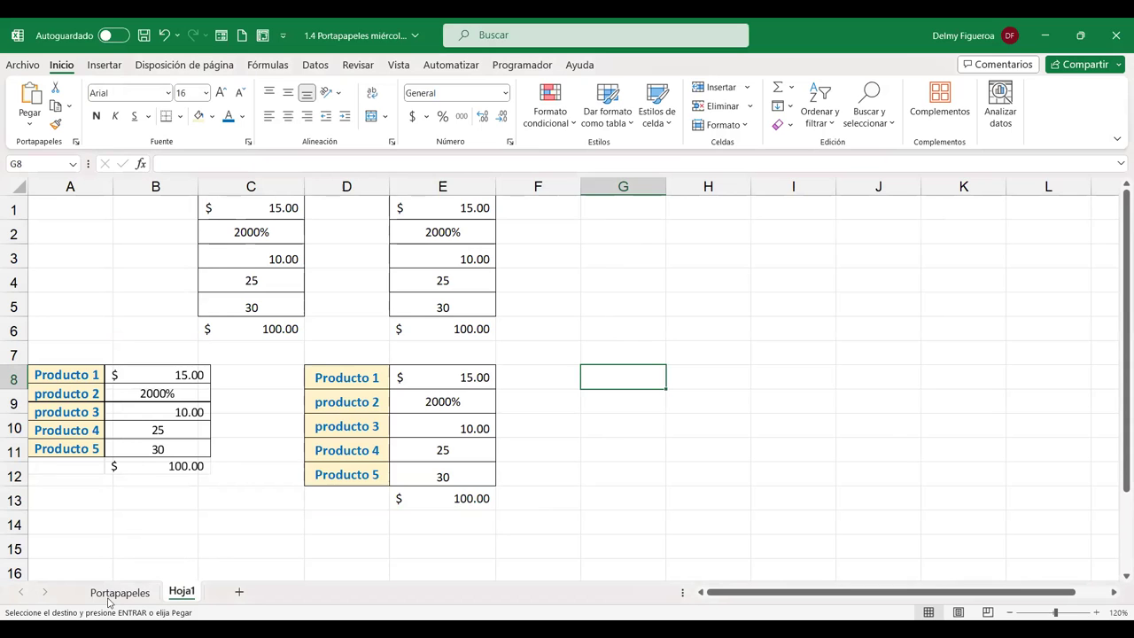
# - On Portapapeles, post the comment 'Revisar cantidad' on cell C2
pyautogui.click(115, 590)
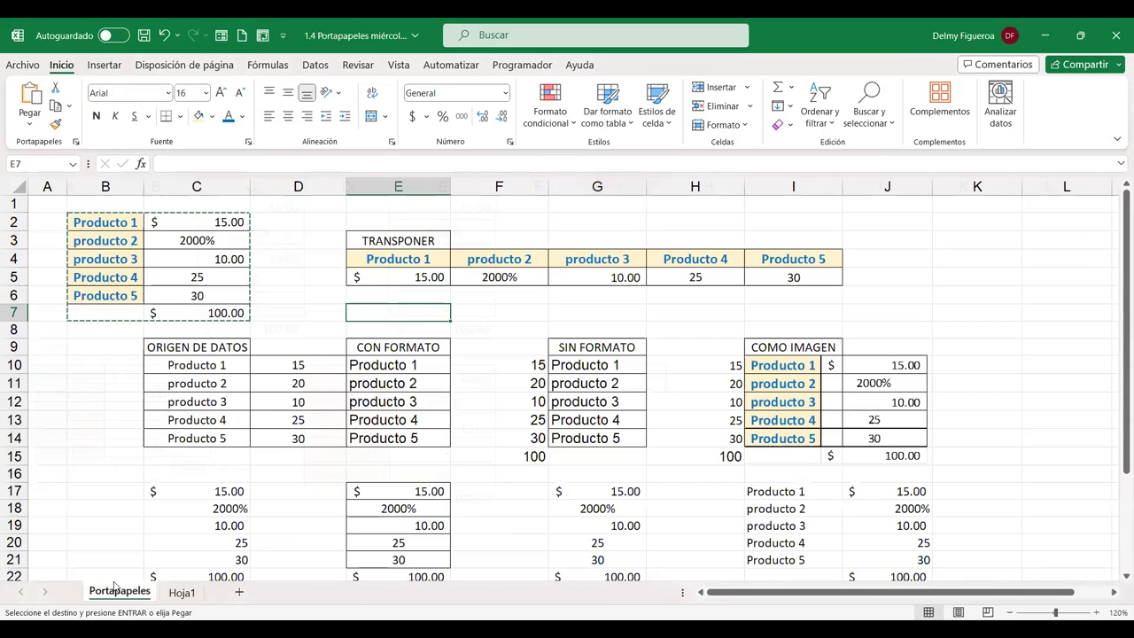
pyautogui.click(173, 222)
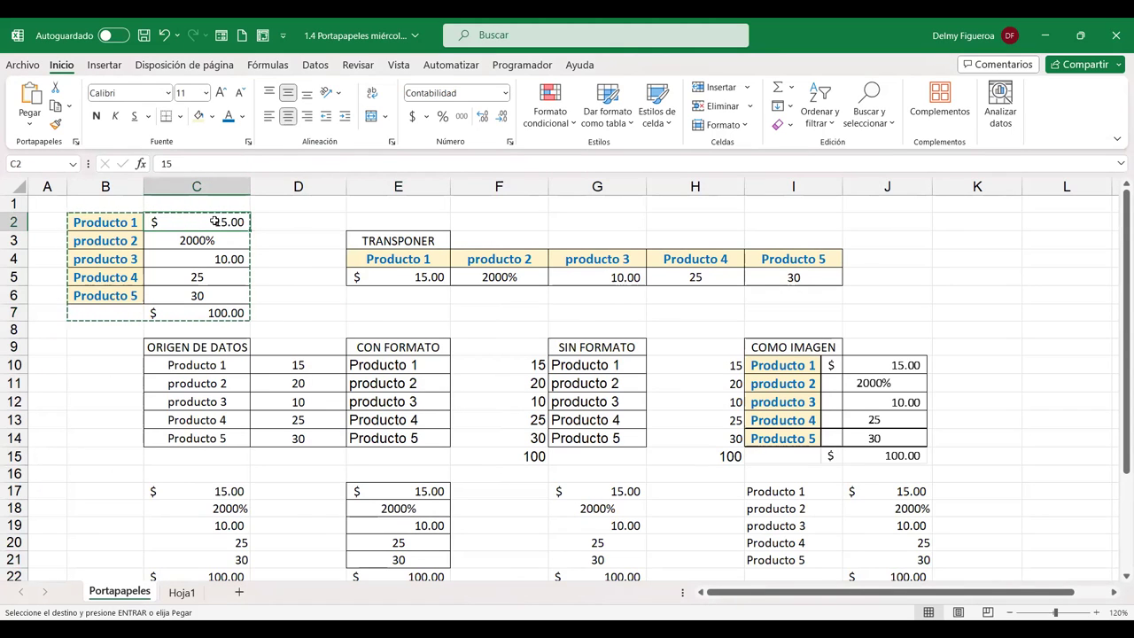
pyautogui.rightClick(215, 222)
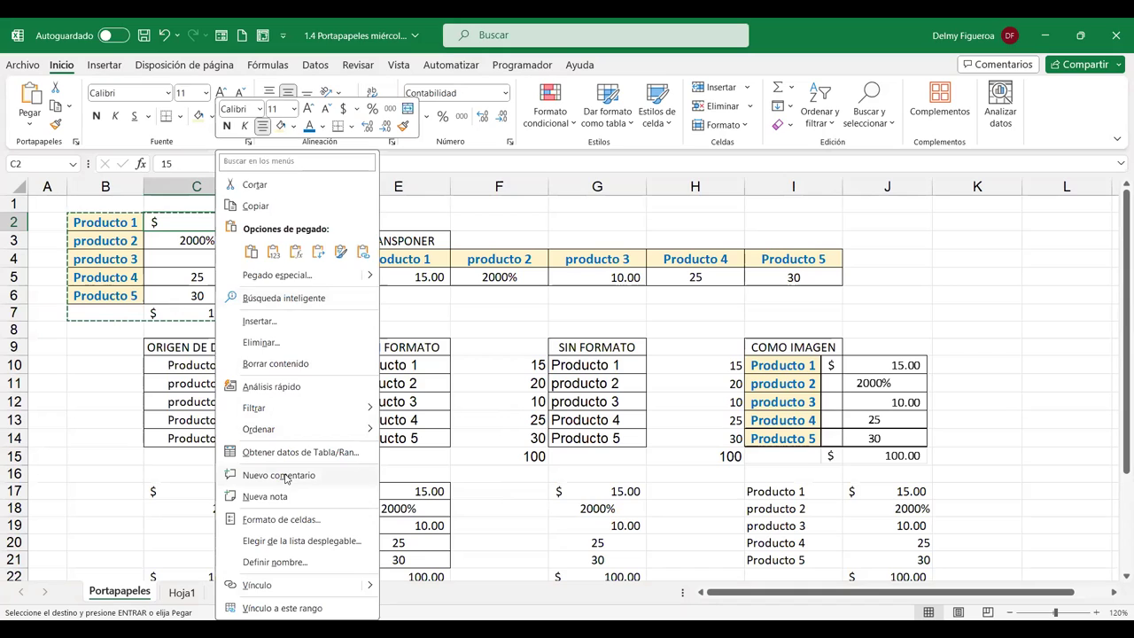
pyautogui.press('Escape')
pyautogui.hotkey('shift', 'F10')
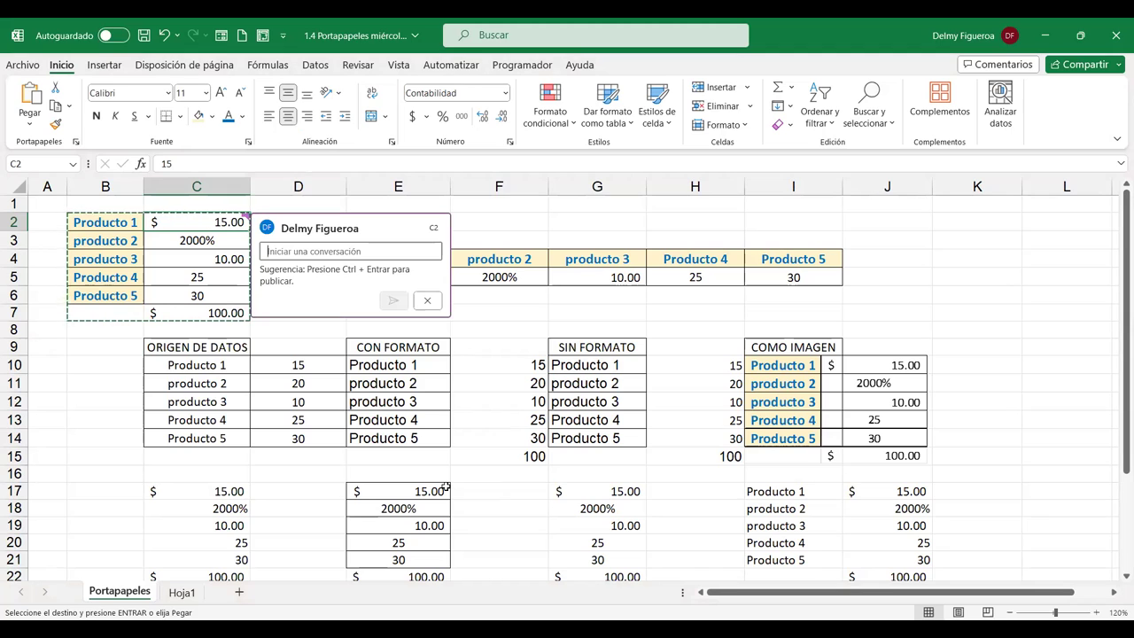
pyautogui.write('Revisar cantidad')
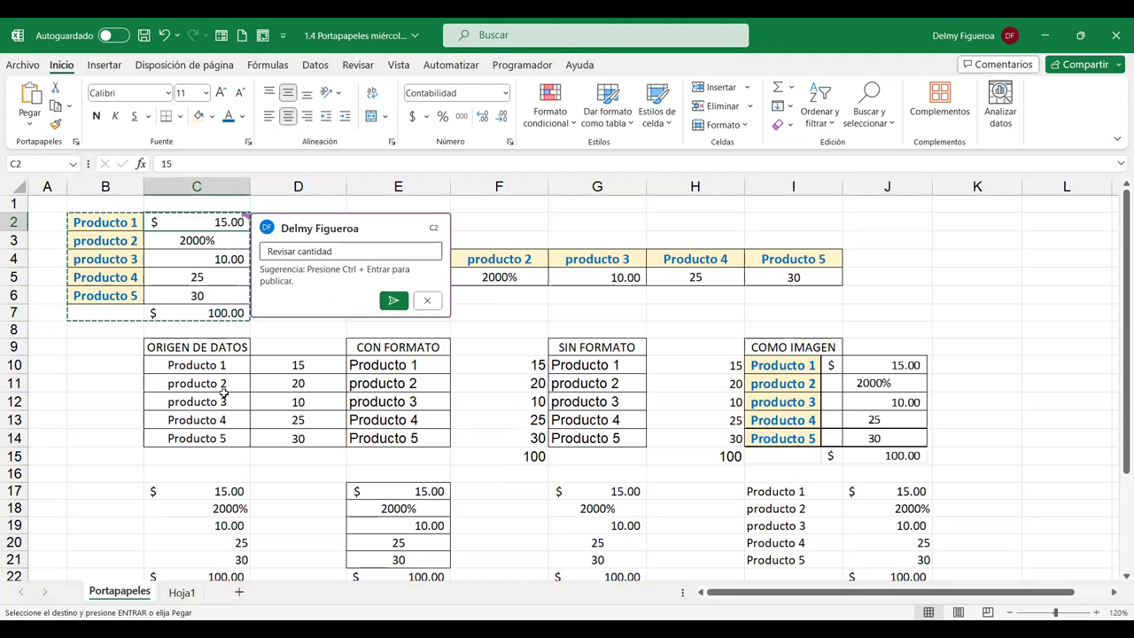
pyautogui.click(393, 302)
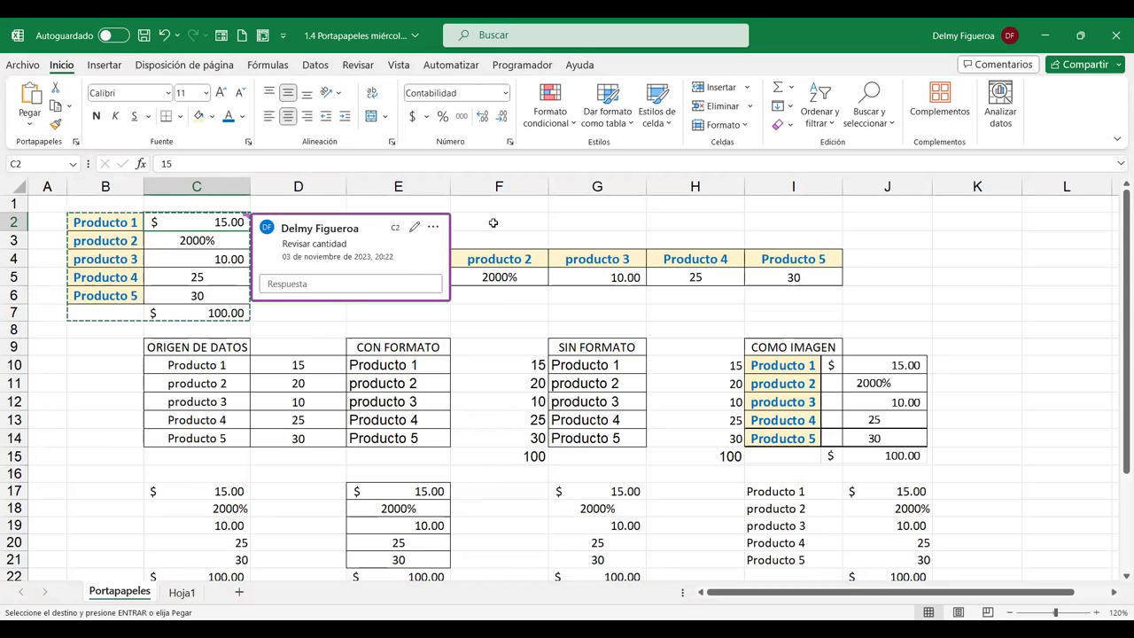
pyautogui.click(155, 314)
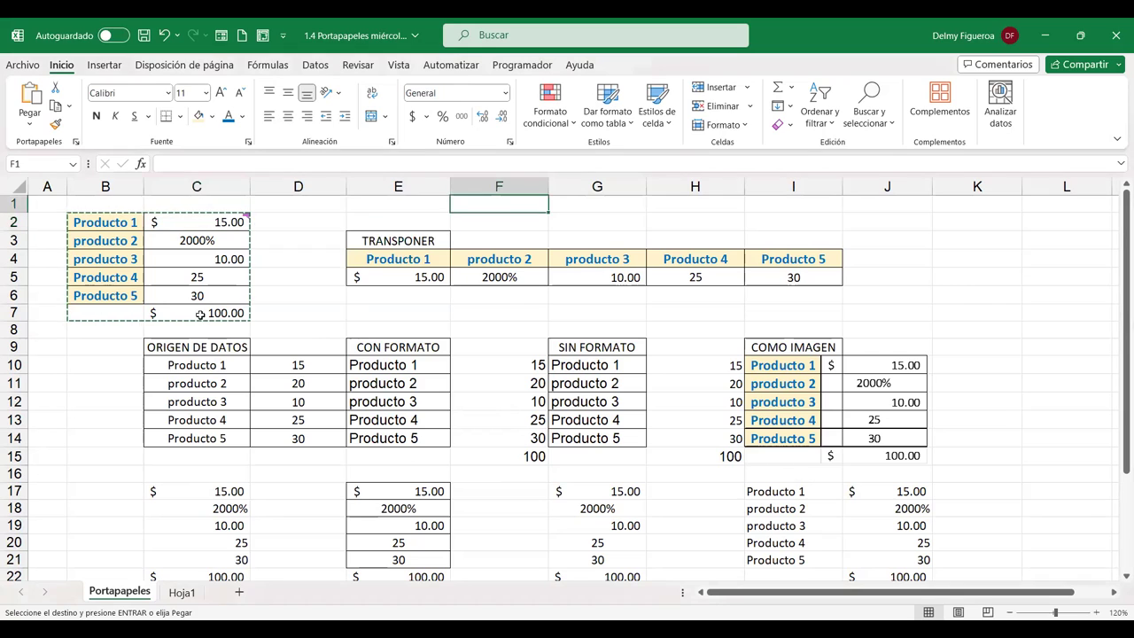
# - Add the note 'Revisar fórmula' to the total cell C7
pyautogui.click(214, 321)
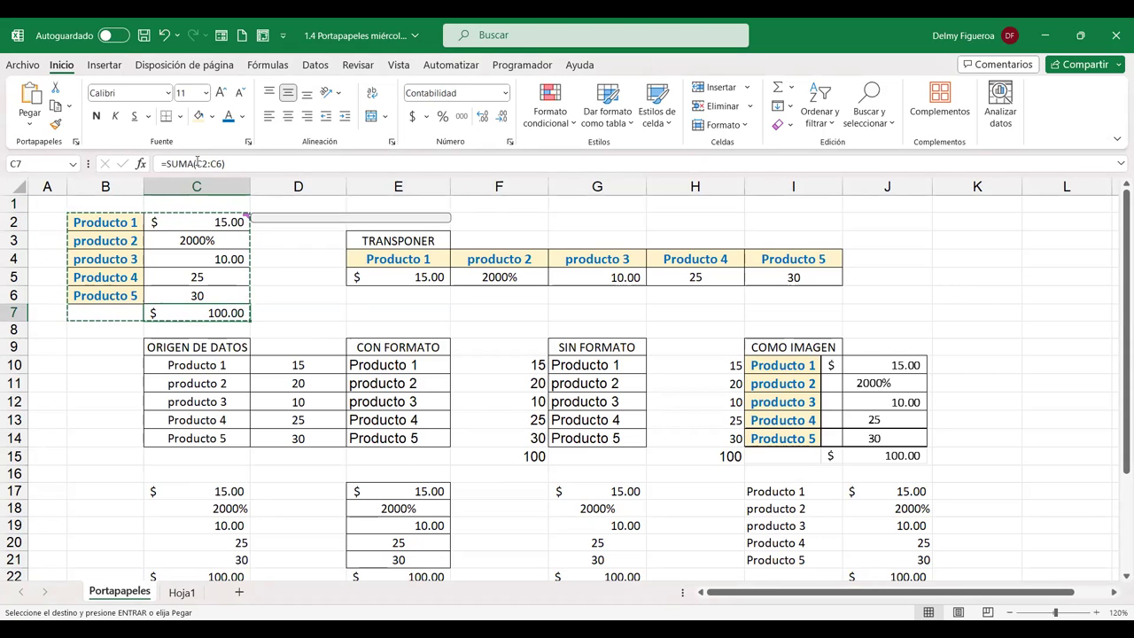
pyautogui.rightClick(217, 317)
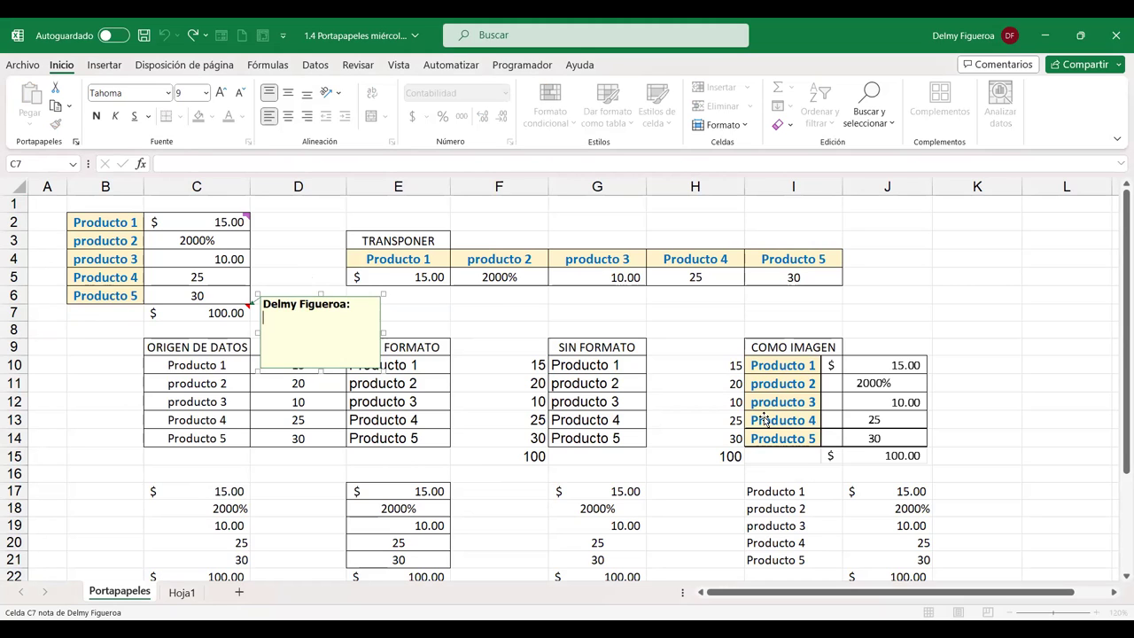
pyautogui.write('Revisar fórmula.')
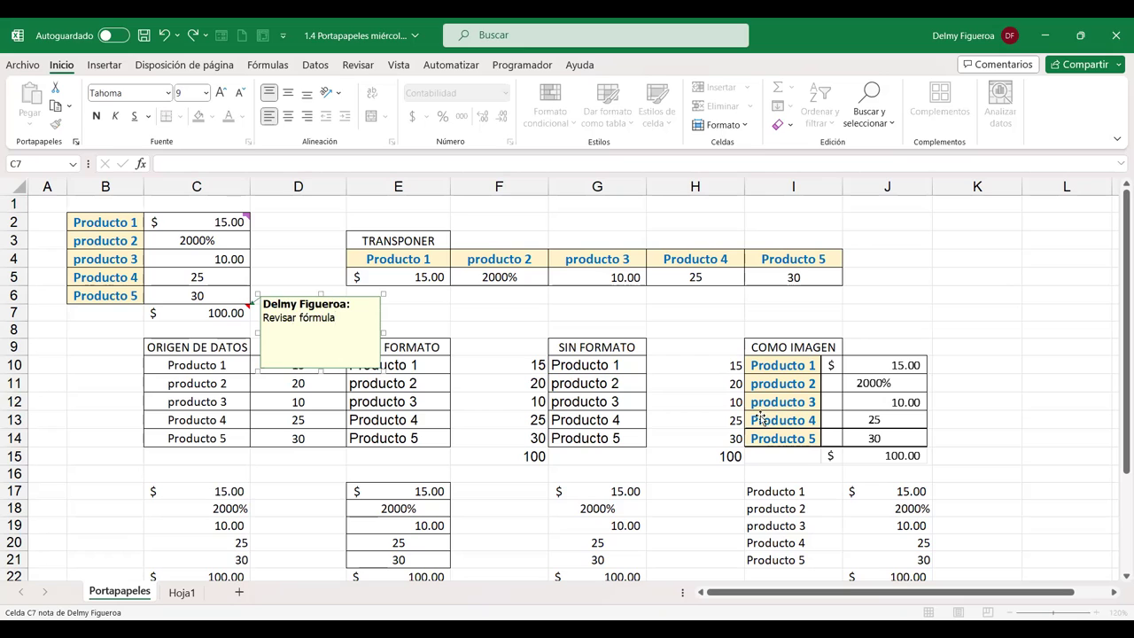
pyautogui.click(562, 205)
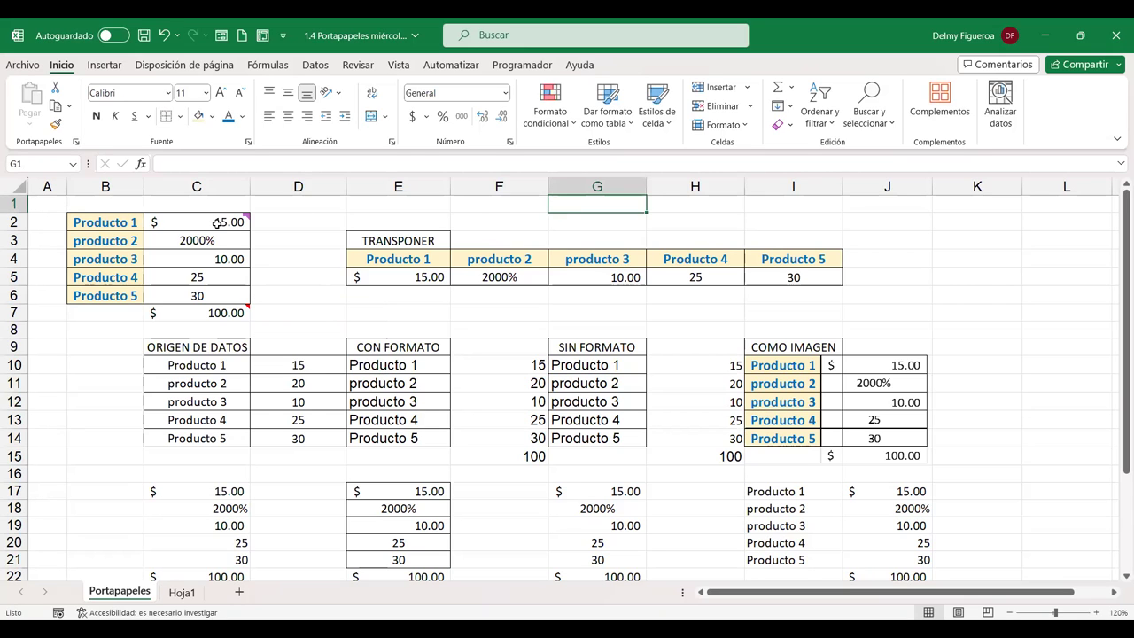
pyautogui.click(896, 221)
pyautogui.moveTo(228, 214)
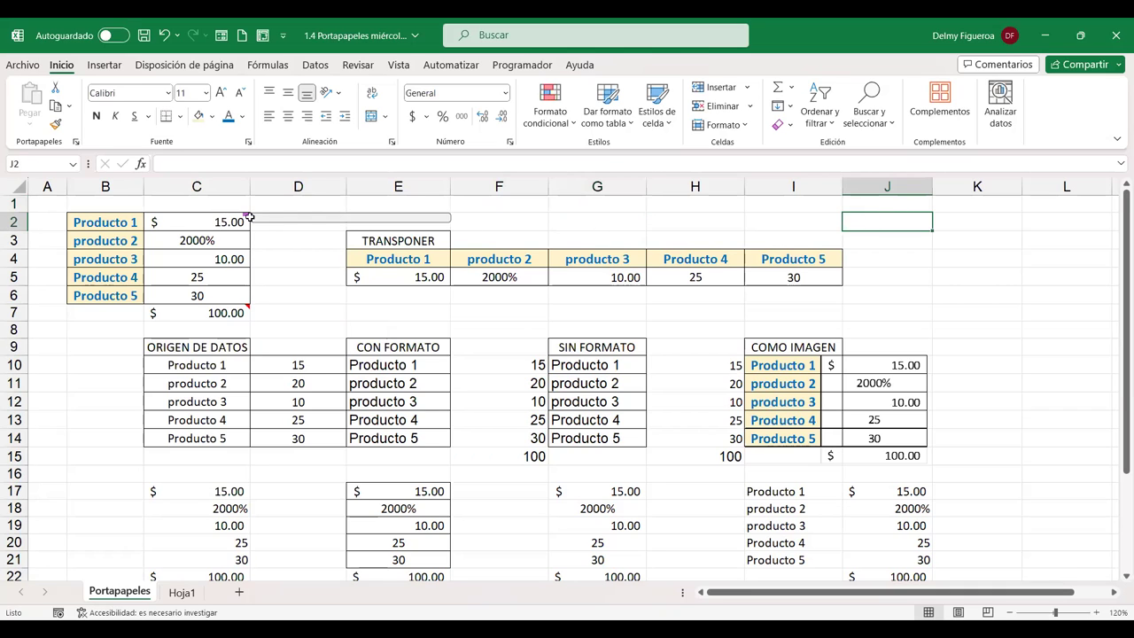
pyautogui.click(623, 200)
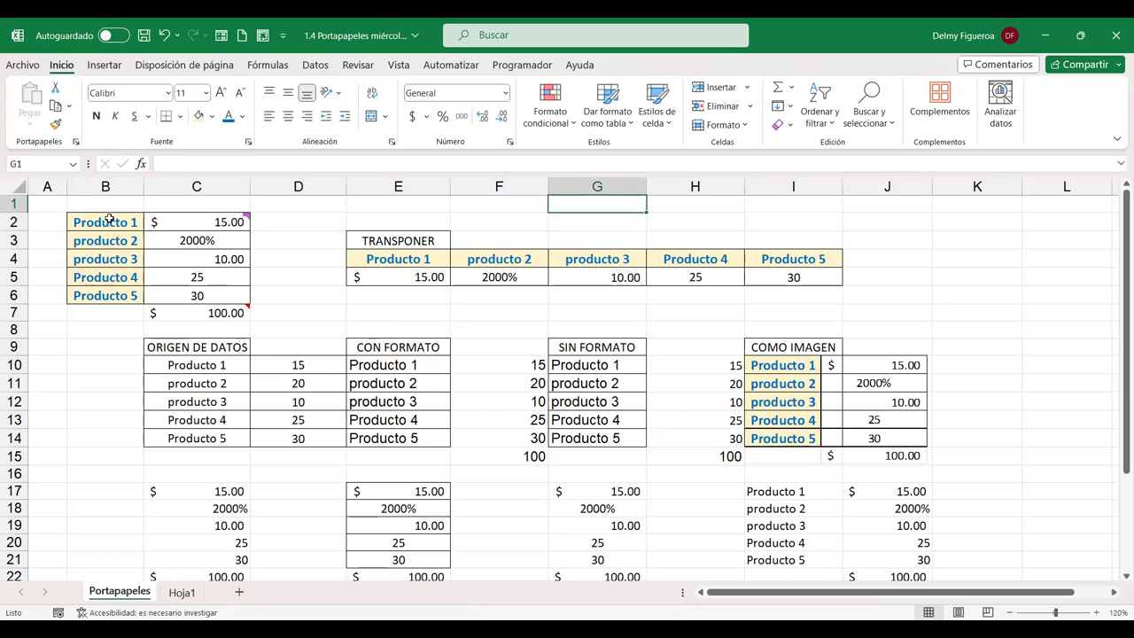
pyautogui.moveTo(110, 219); pyautogui.dragTo(220, 307)
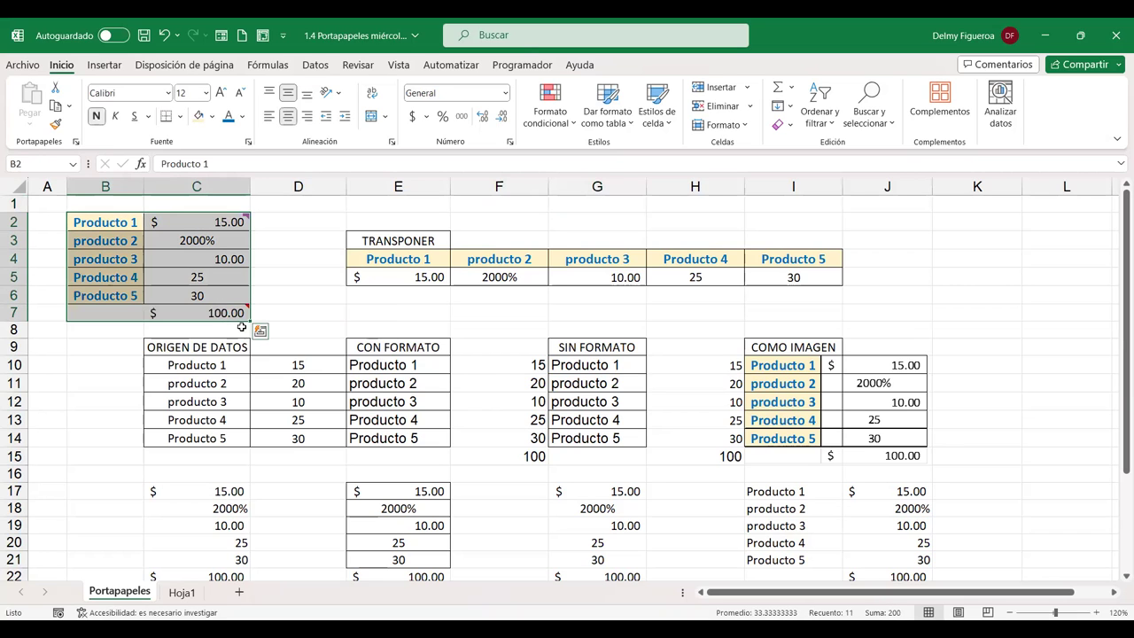
pyautogui.hotkey('ctrl', 'c')
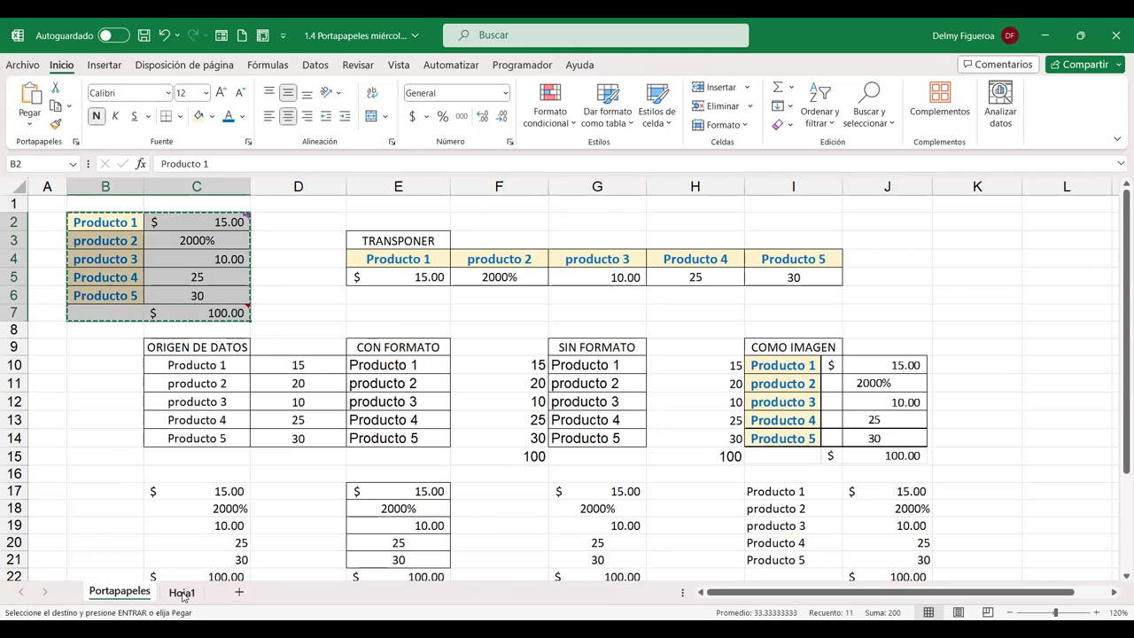
pyautogui.click(182, 593)
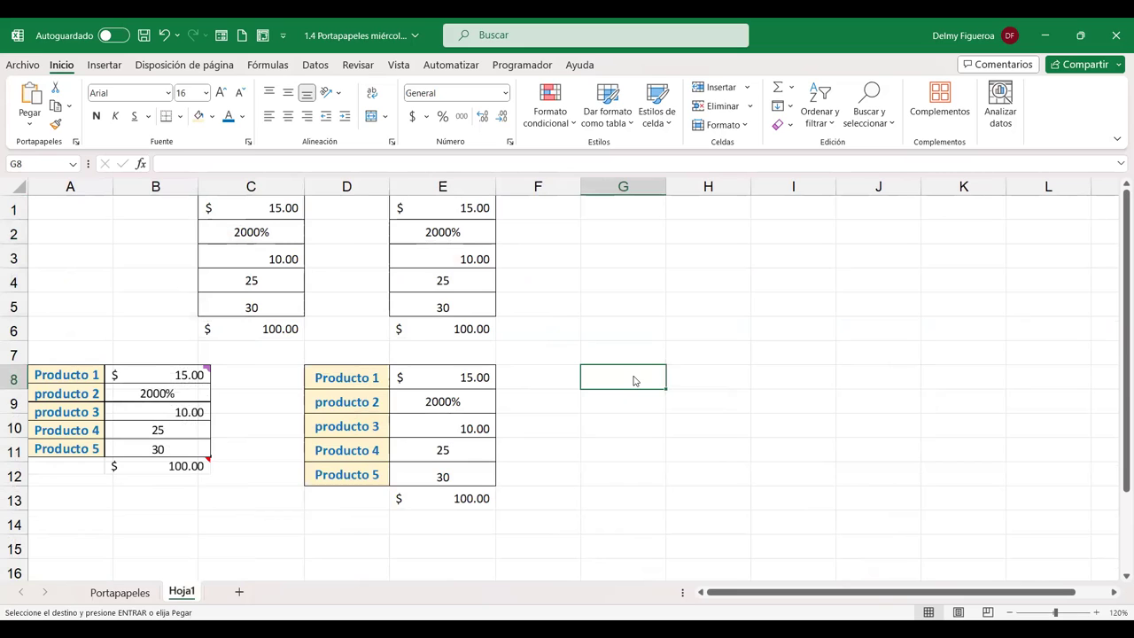
pyautogui.hotkey('ctrl', 'alt', 'v')
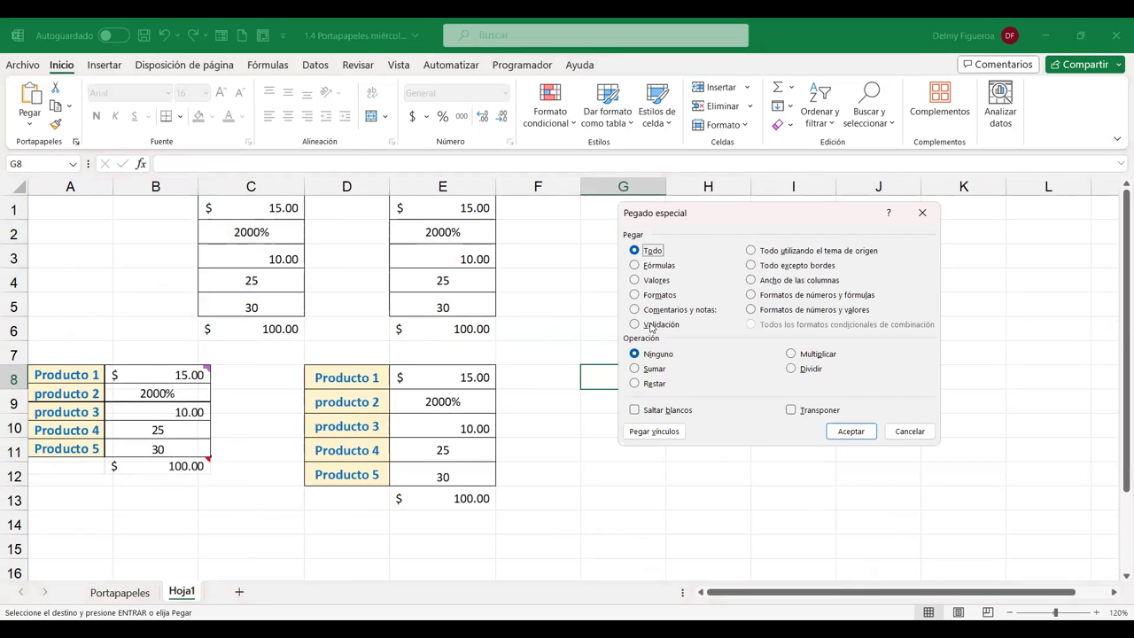
pyautogui.click(676, 311)
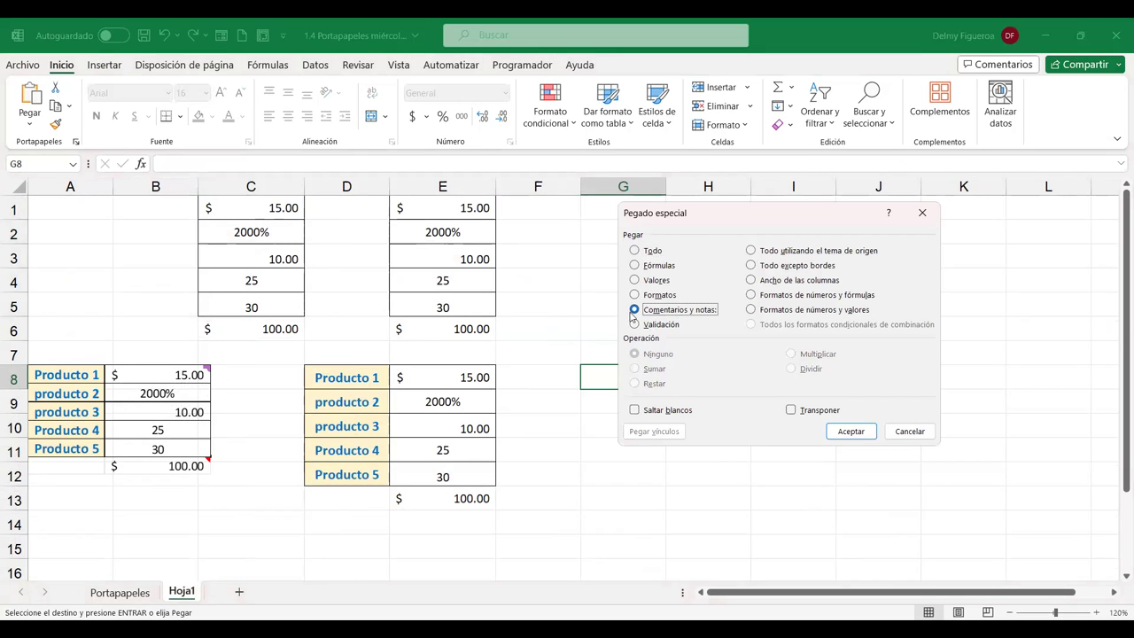
pyautogui.click(856, 433)
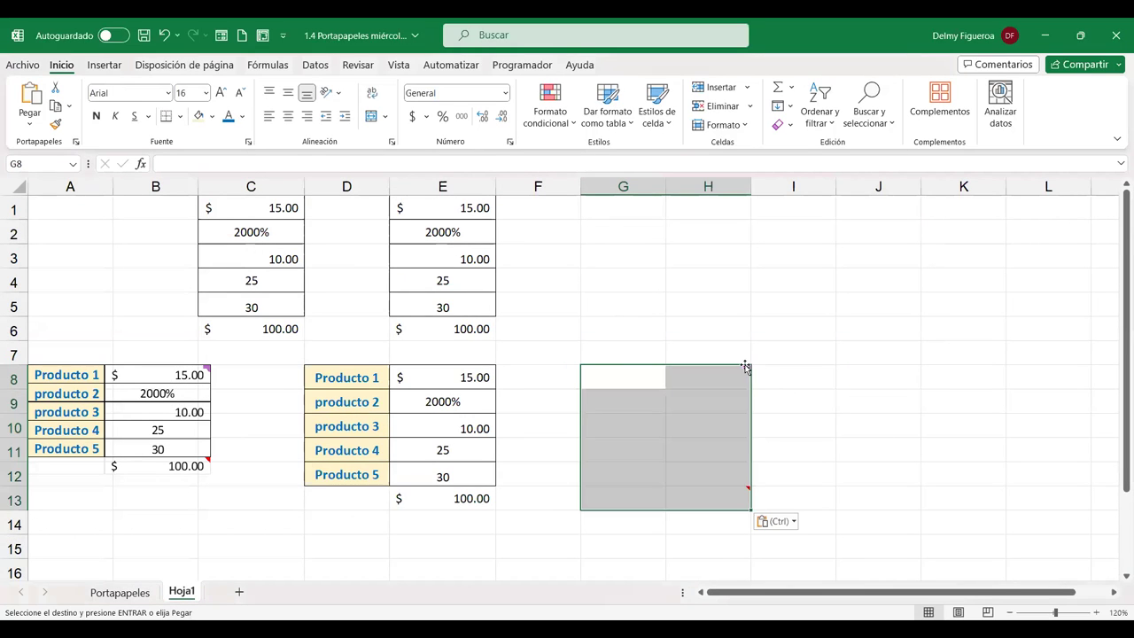
pyautogui.click(959, 499)
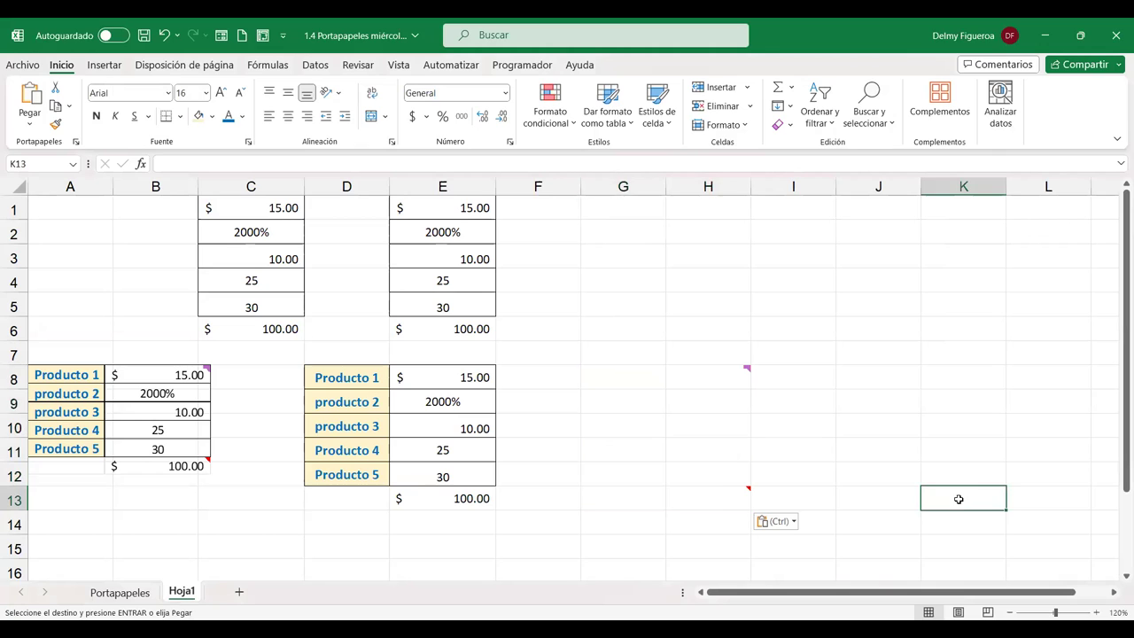
pyautogui.click(713, 374)
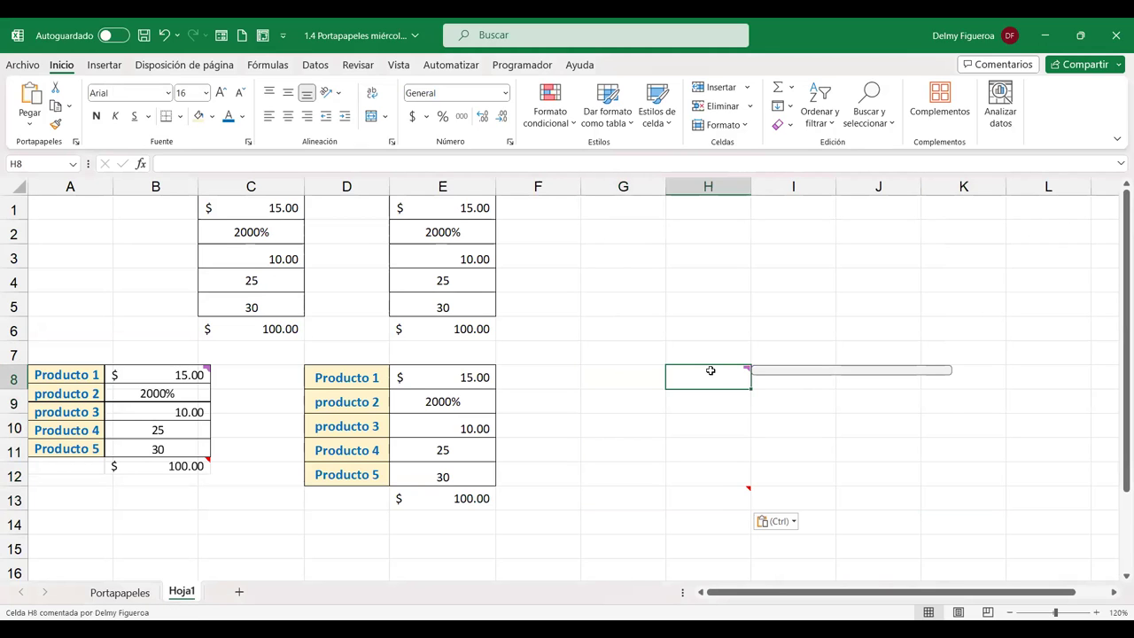
pyautogui.click(727, 496)
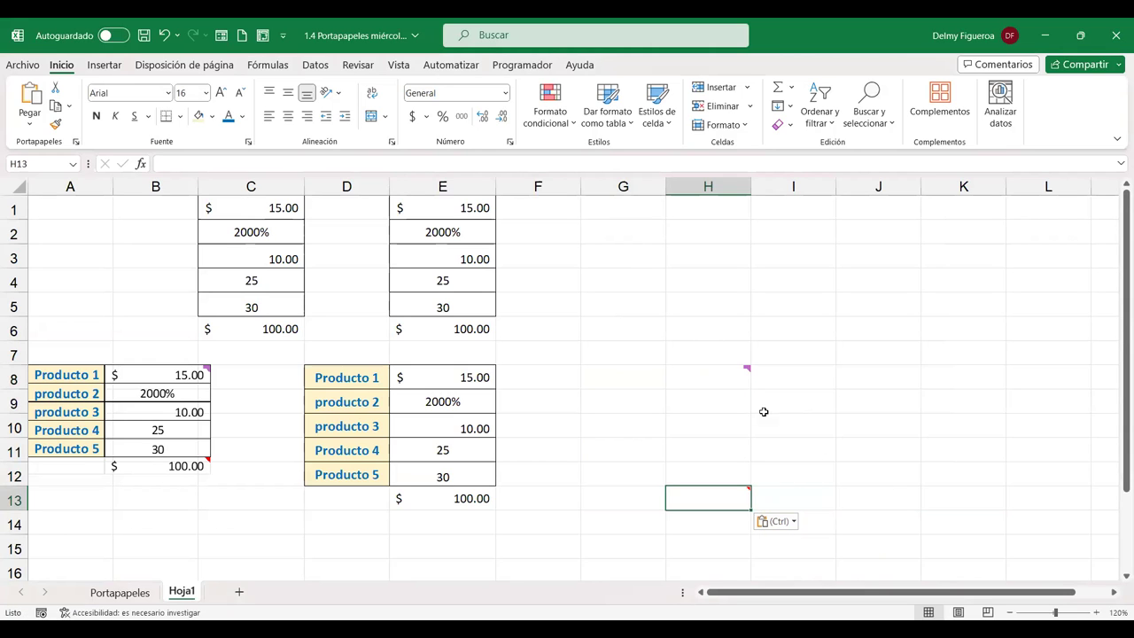
pyautogui.click(875, 374)
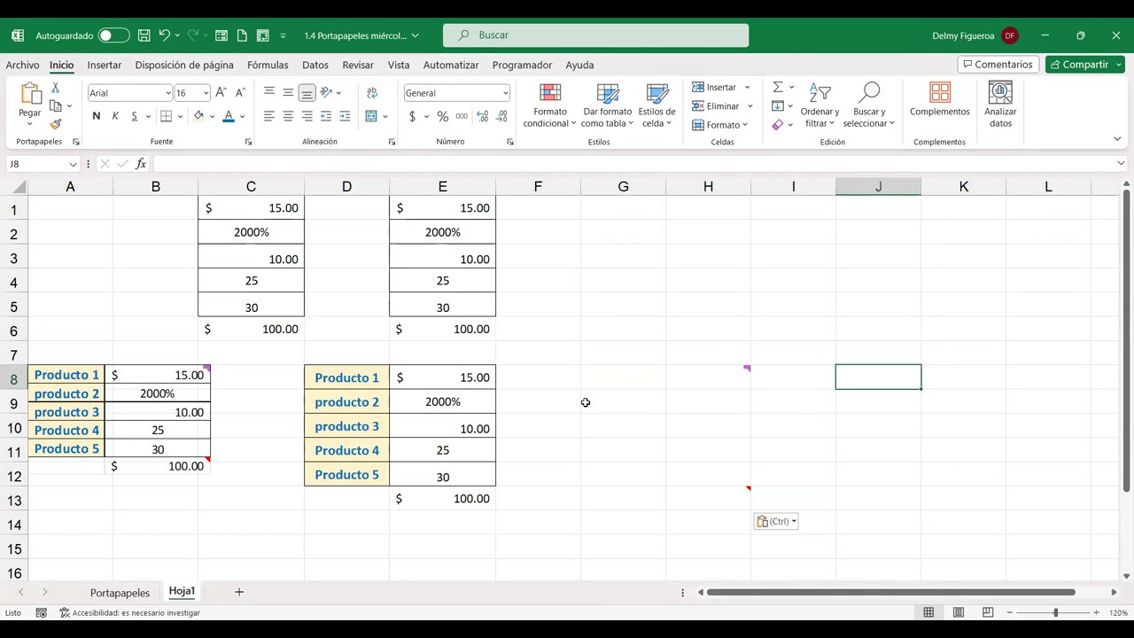
pyautogui.press('Escape')
pyautogui.hotkey('ctrl', 'alt', 'v')
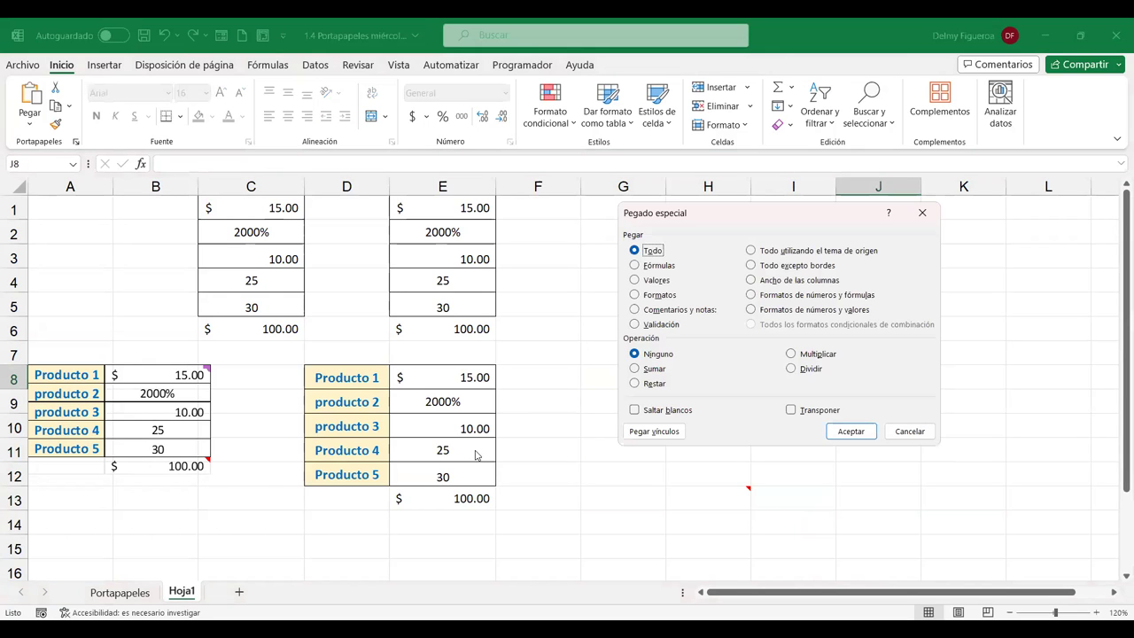
pyautogui.click(926, 430)
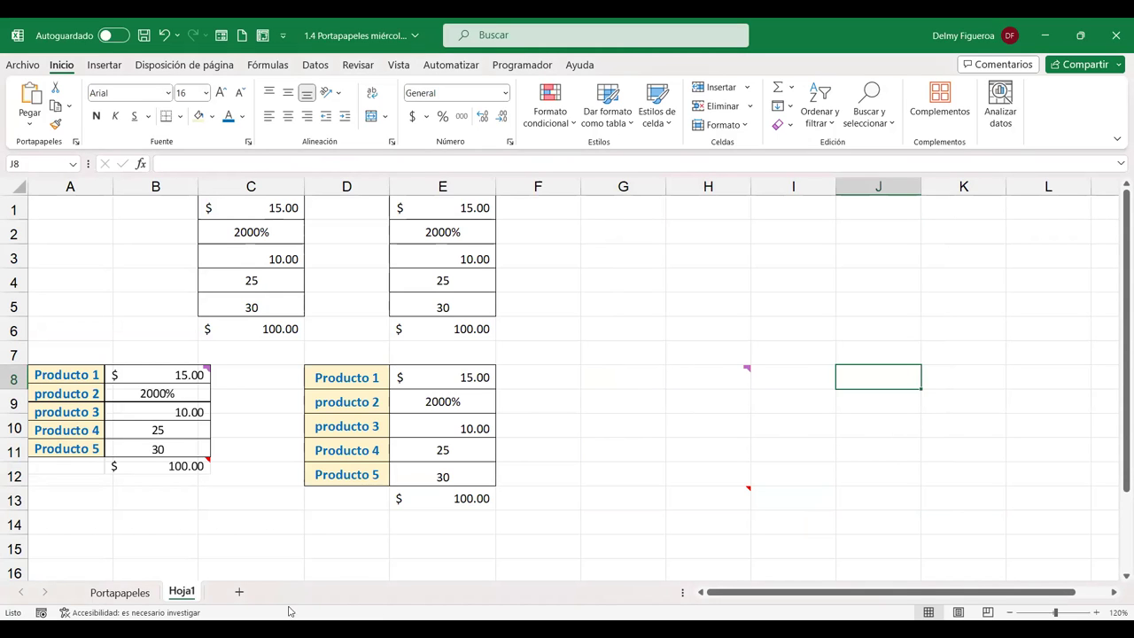
# - On the Portapapeles sheet, show the Datos ribbon and select the values C2:C7
pyautogui.click(109, 595)
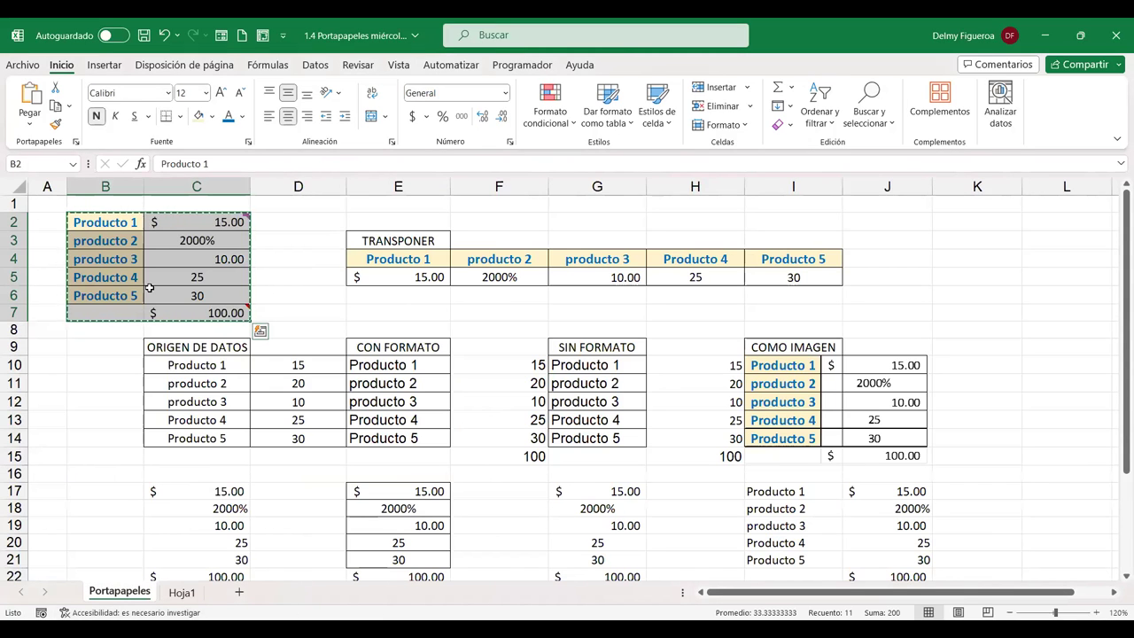
pyautogui.click(180, 241)
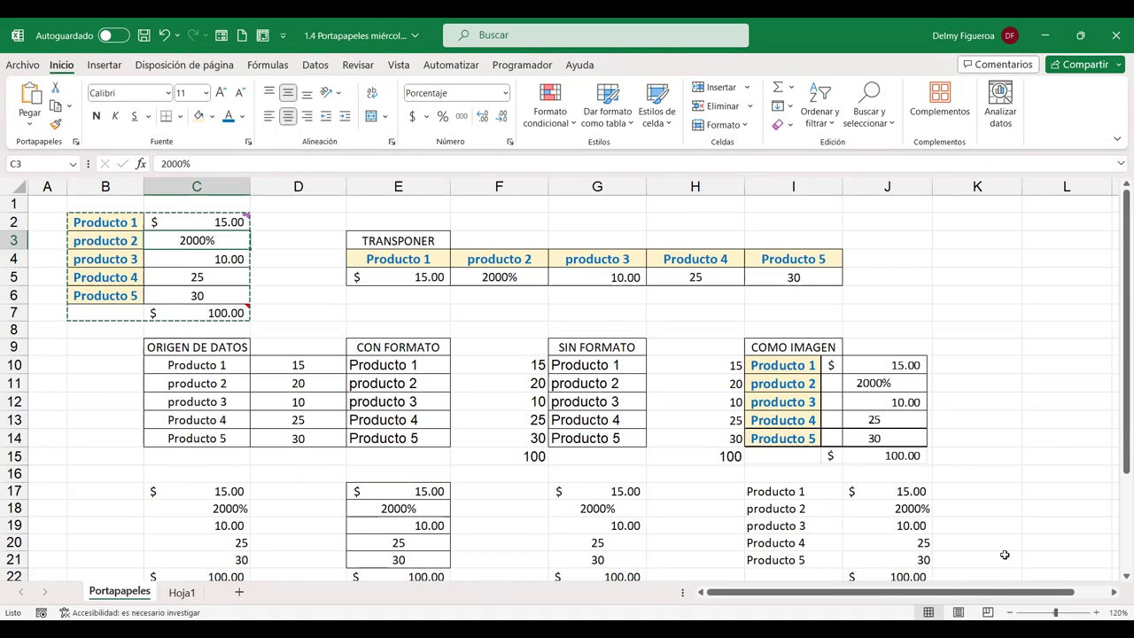
pyautogui.click(316, 65)
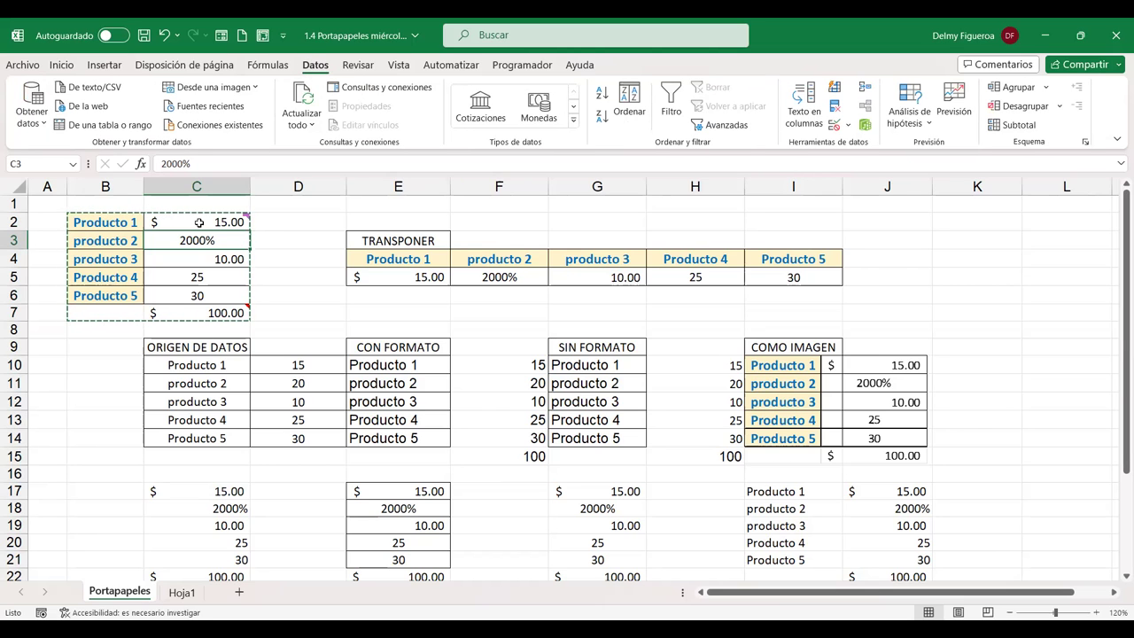
pyautogui.moveTo(198, 223)
pyautogui.moveTo(196, 223); pyautogui.dragTo(197, 306)
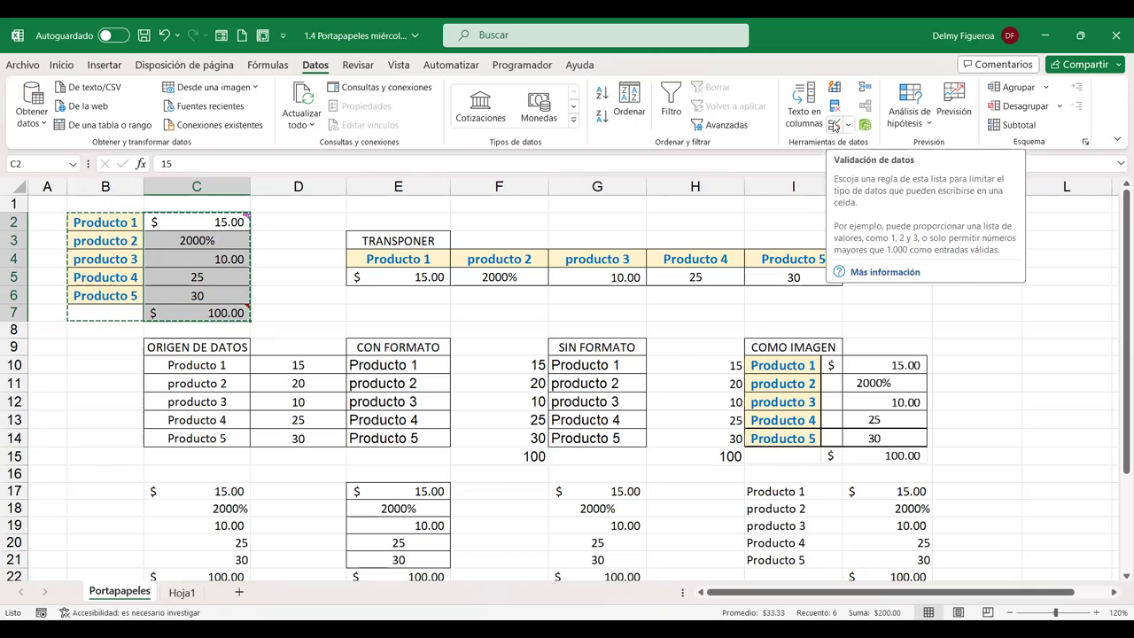
# - Set data validation on C2:C7 to Número entero, mayor o igual que, minimum 0
pyautogui.click(835, 131)
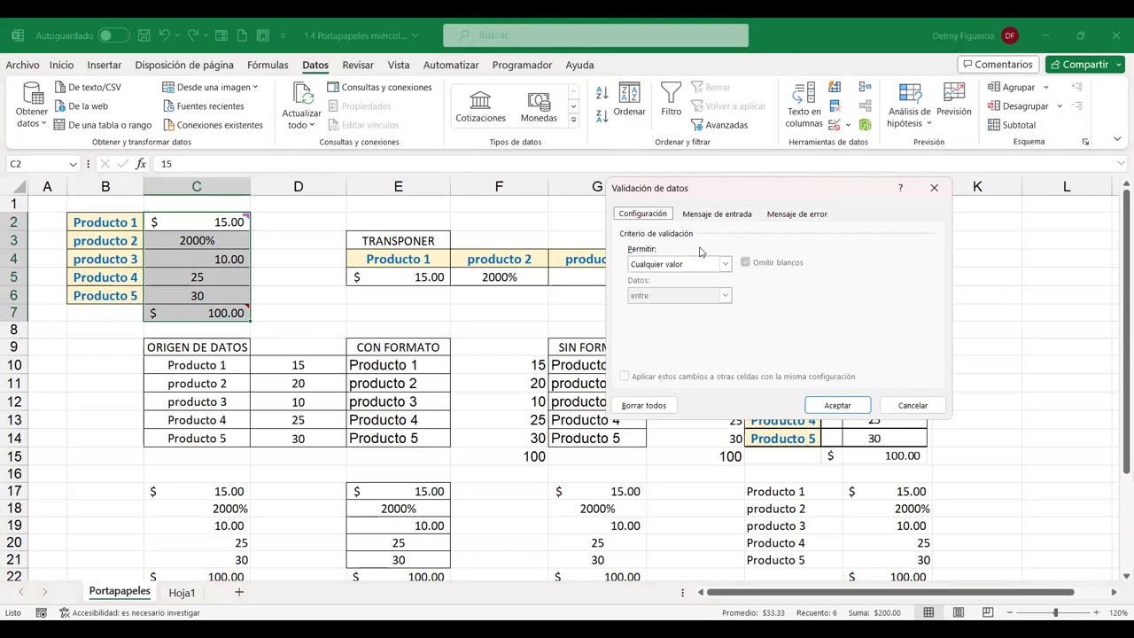
pyautogui.click(725, 265)
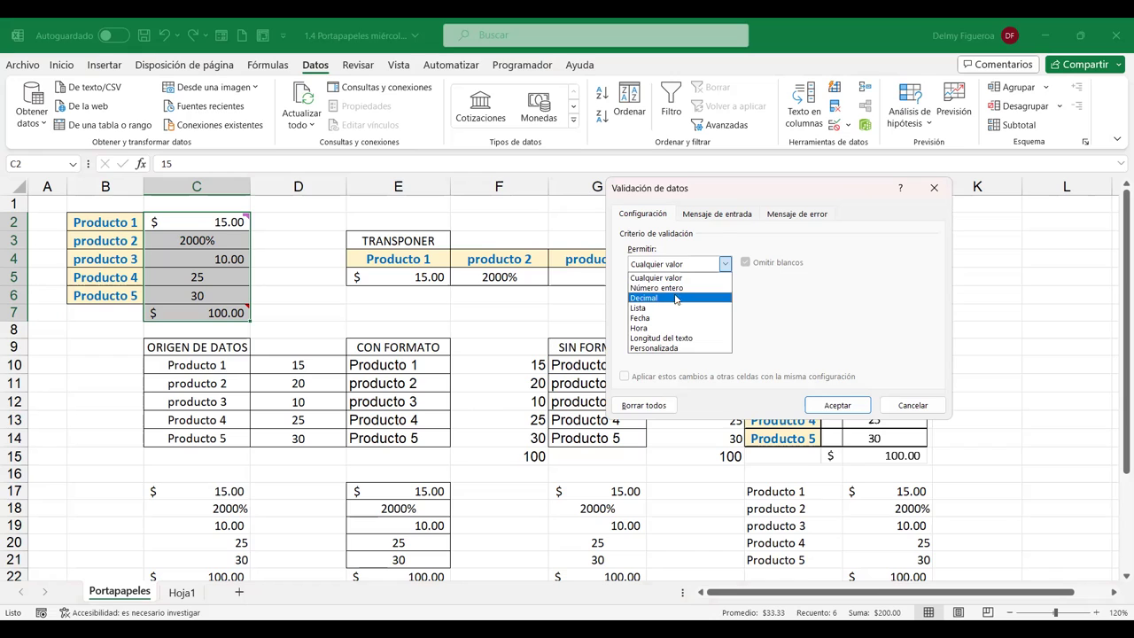
pyautogui.click(678, 299)
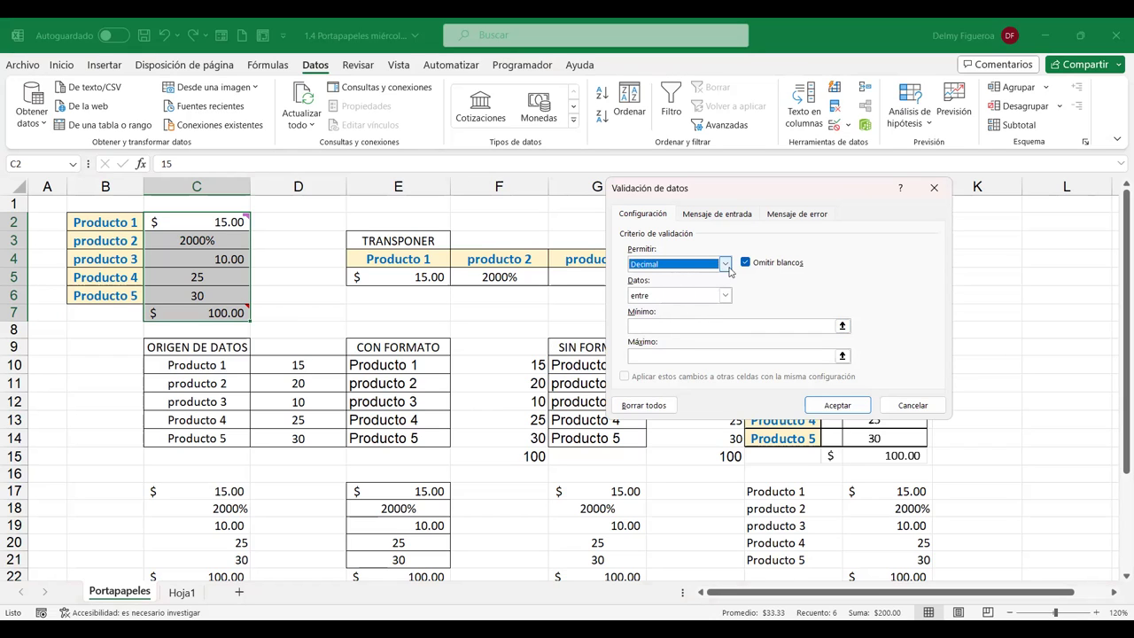
pyautogui.click(726, 264)
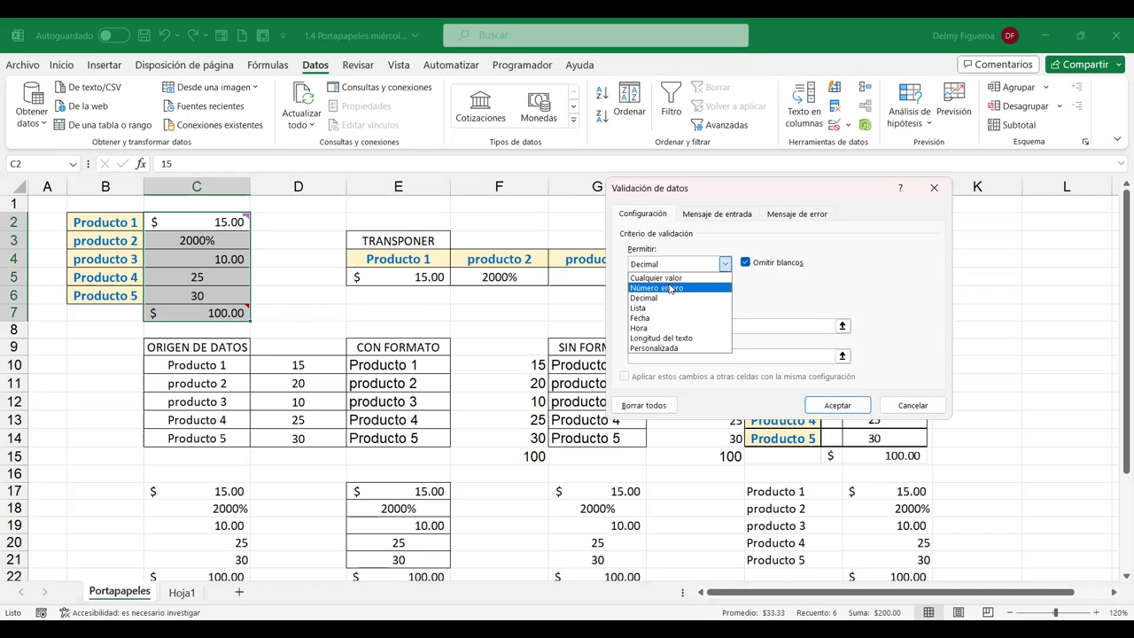
pyautogui.click(671, 289)
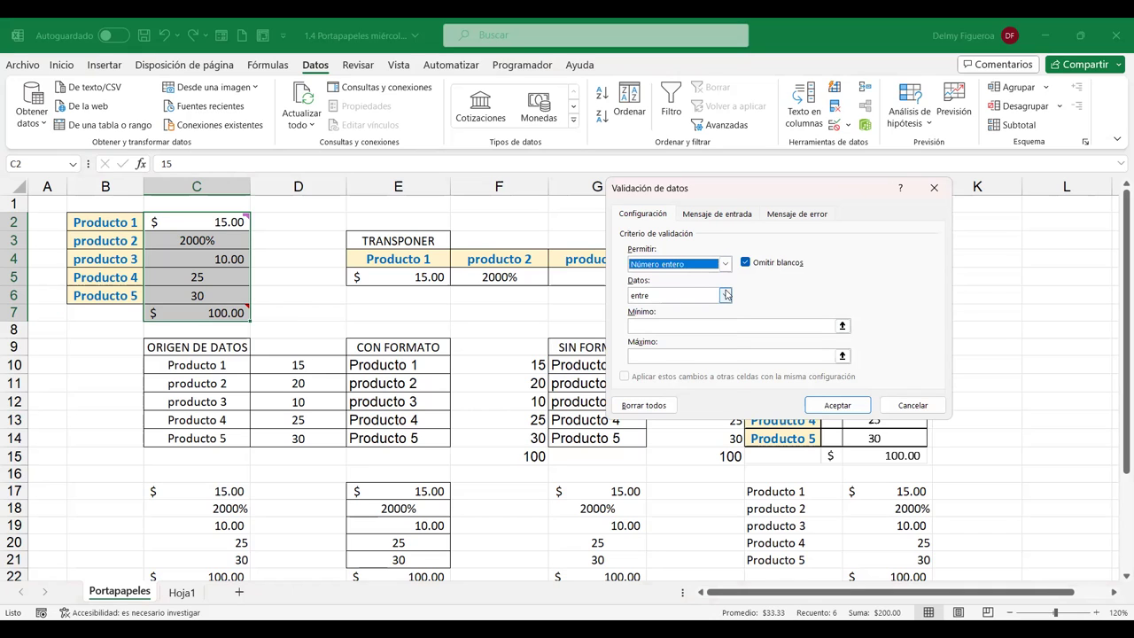
pyautogui.click(726, 295)
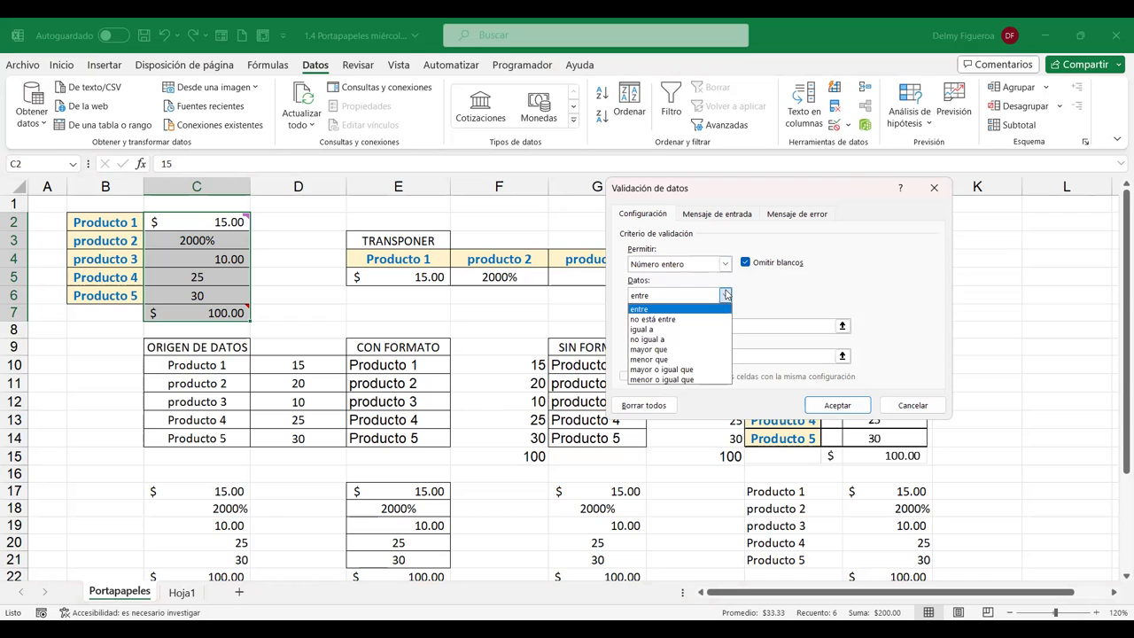
pyautogui.click(694, 370)
pyautogui.click(757, 323)
pyautogui.write('0')
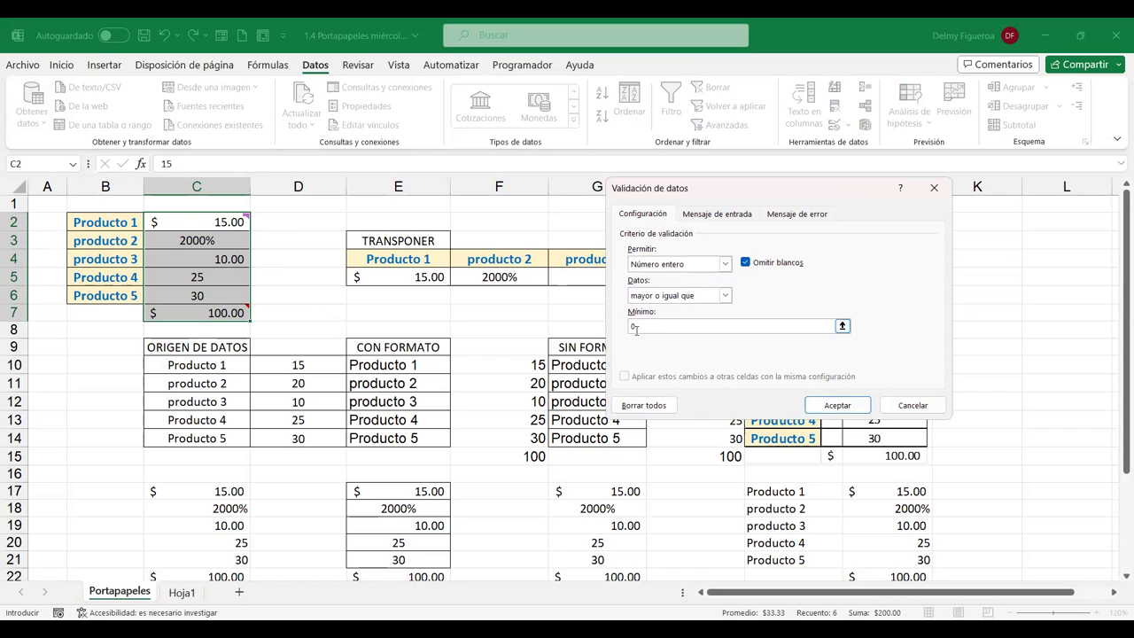
pyautogui.click(837, 406)
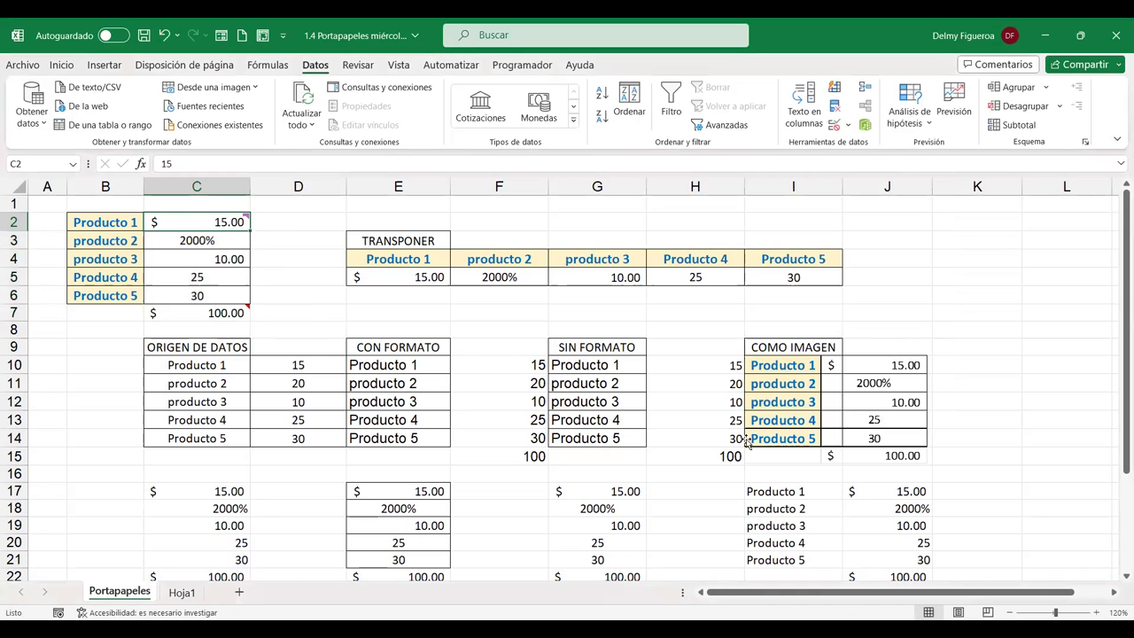
pyautogui.write('15.1')
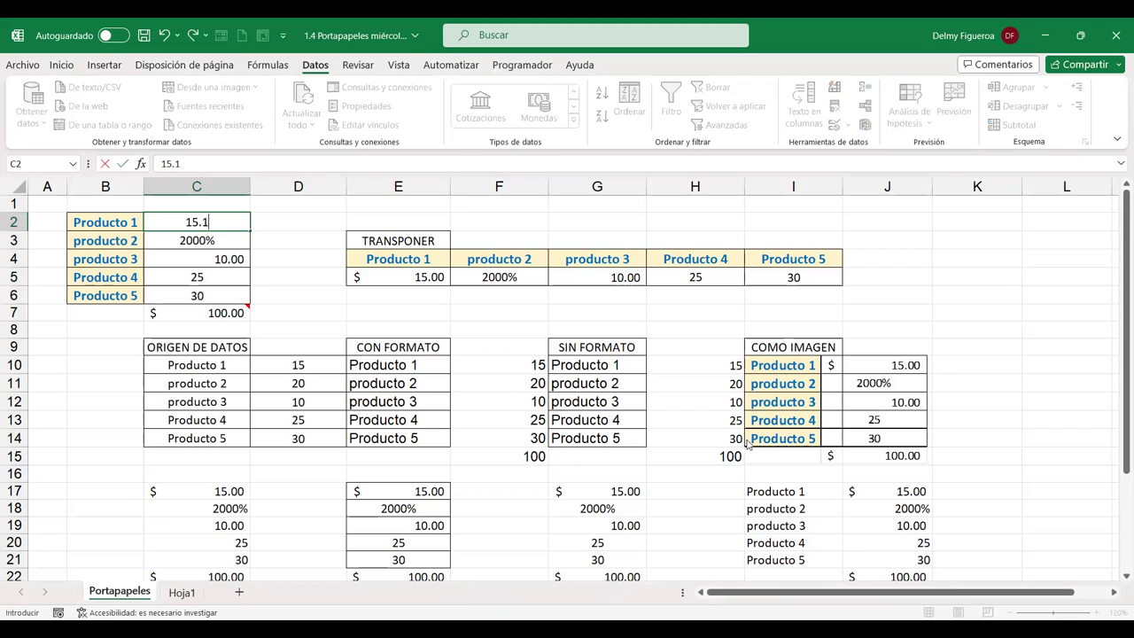
pyautogui.press('Return')
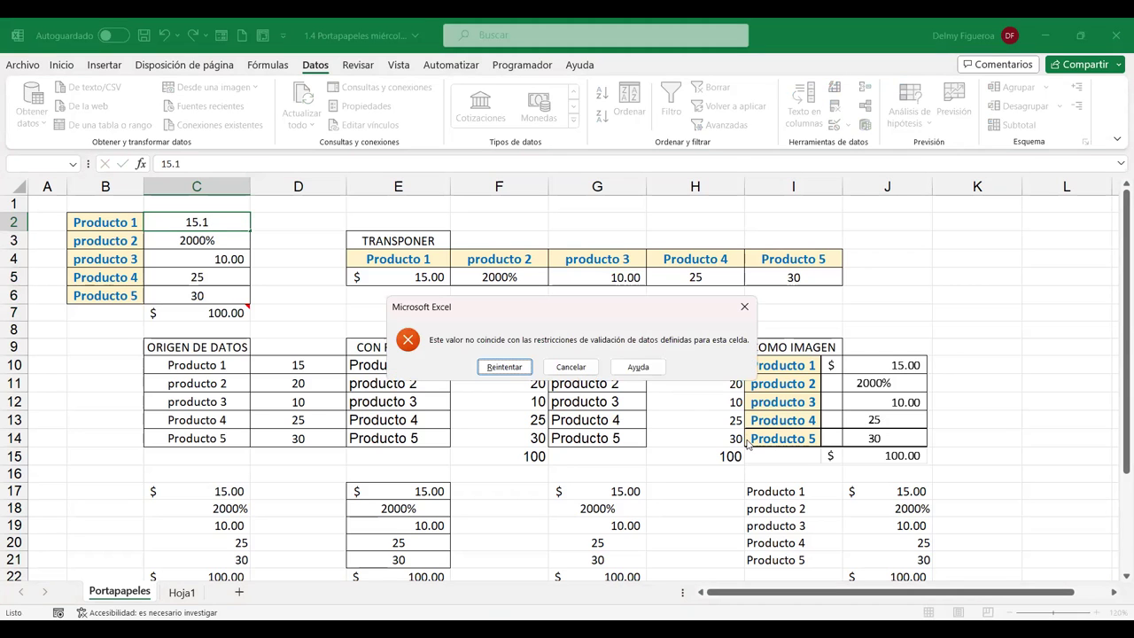
pyautogui.press('Escape')
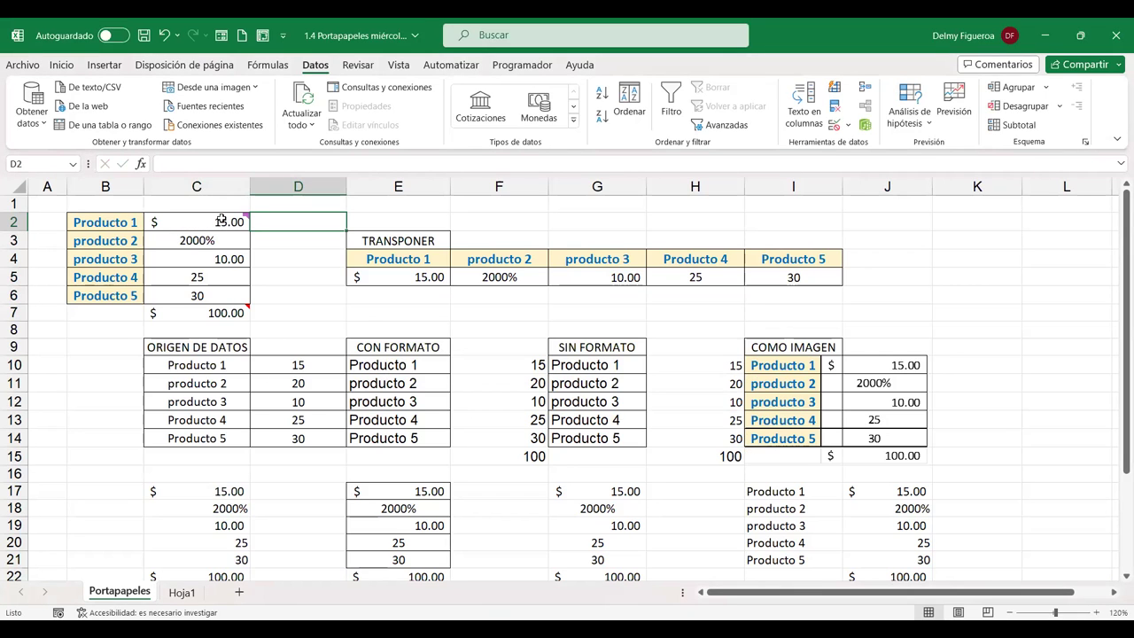
# - On Hoja1, enter test decimals 1.01 in J8 and 2.2 in K8, then clear both
pyautogui.moveTo(221, 219)
pyautogui.click(181, 592)
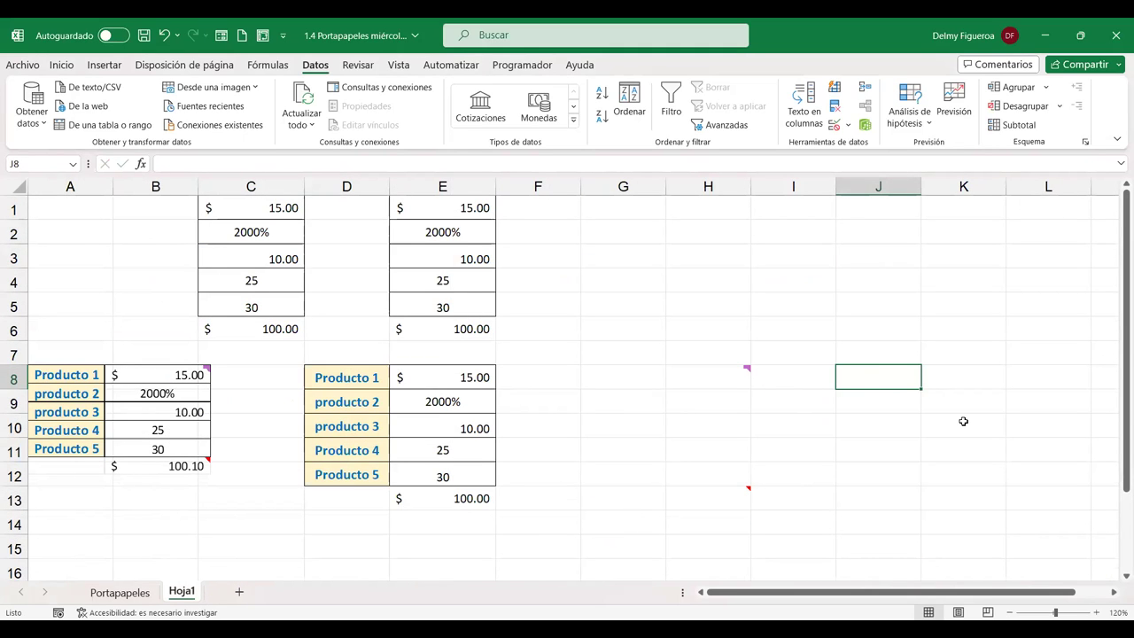
pyautogui.write('1.01')
pyautogui.press('Tab')
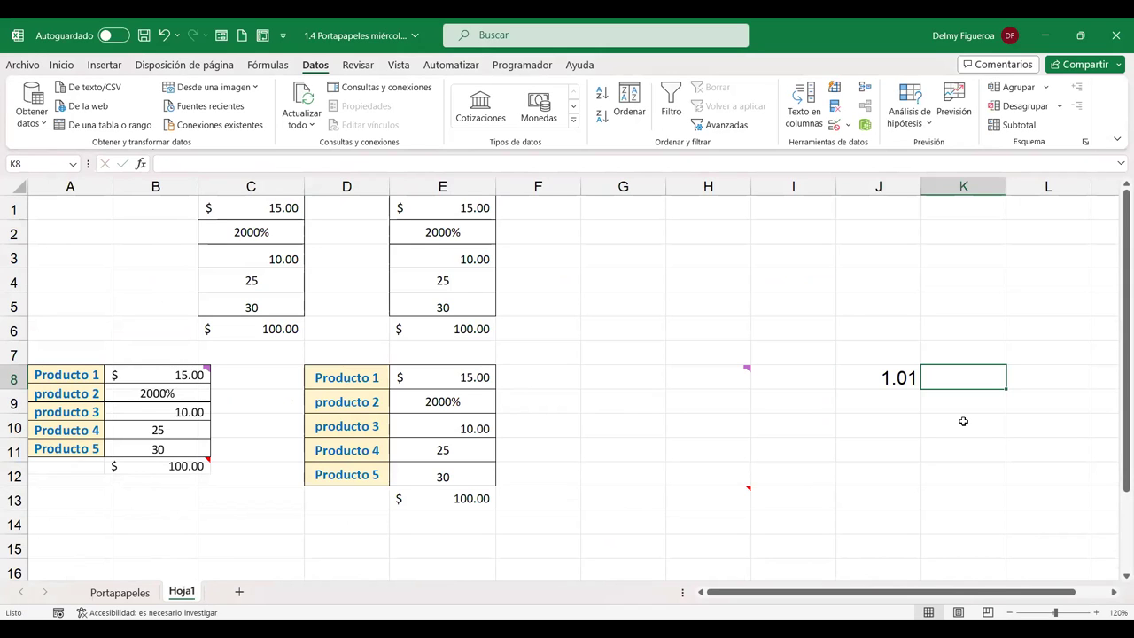
pyautogui.press('Left')
pyautogui.press('Delete')
pyautogui.press('Right')
pyautogui.write('2.2')
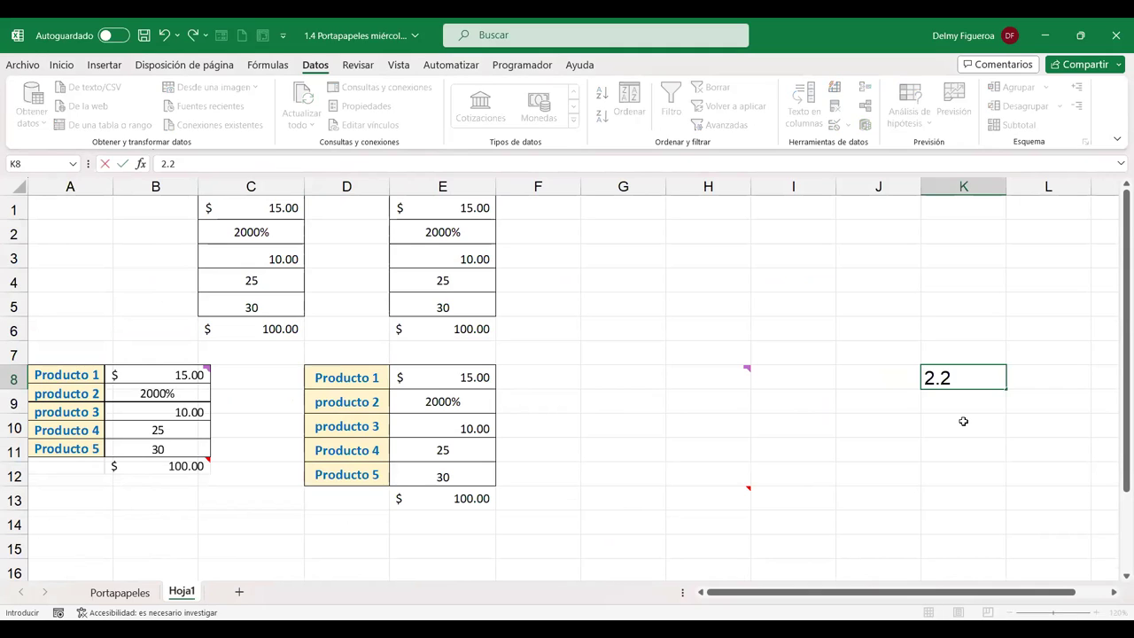
pyautogui.press('Tab')
pyautogui.press('Left')
pyautogui.press('Delete')
pyautogui.click(885, 372)
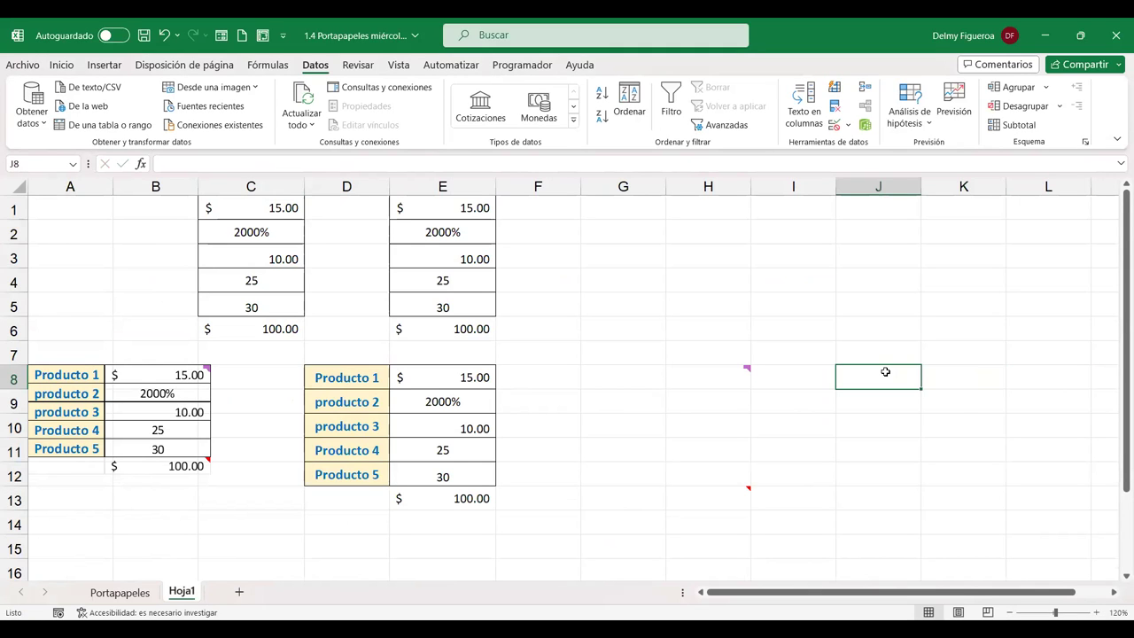
# - Copy the product table B2:C7 on the Portapapeles sheet
pyautogui.click(120, 592)
pyautogui.moveTo(113, 223)
pyautogui.mouseDown()
pyautogui.moveTo(210, 259)
pyautogui.moveTo(214, 313)
pyautogui.mouseUp()
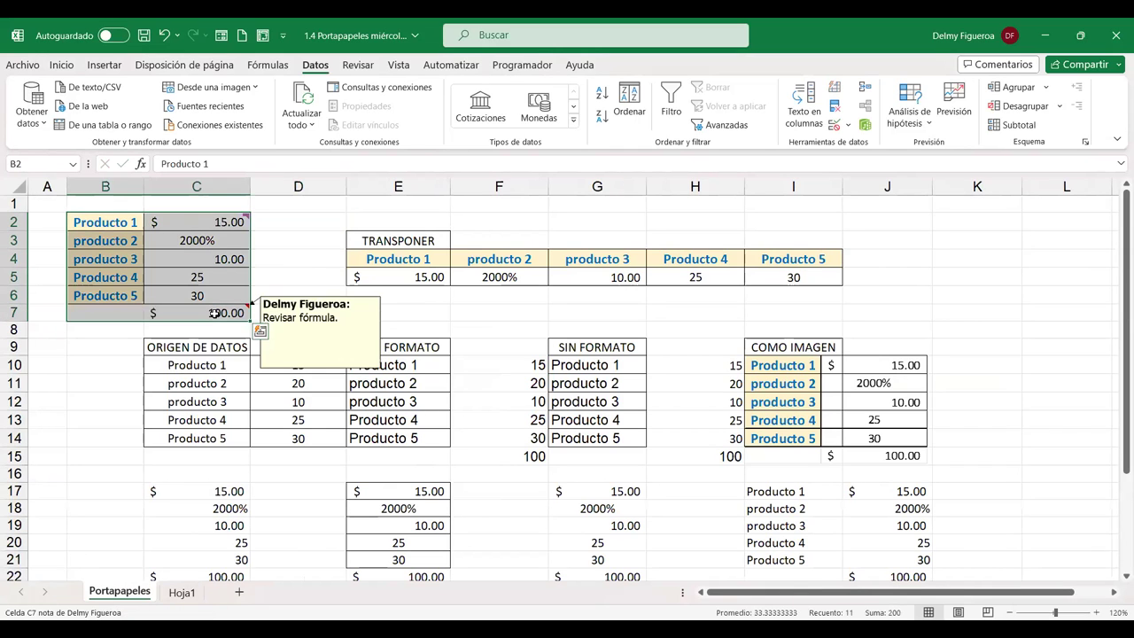
pyautogui.hotkey('ctrl', 'c')
# - Paste only the Validación rules onto Hoja1 at J8, then return to Portapapeles
pyautogui.click(182, 592)
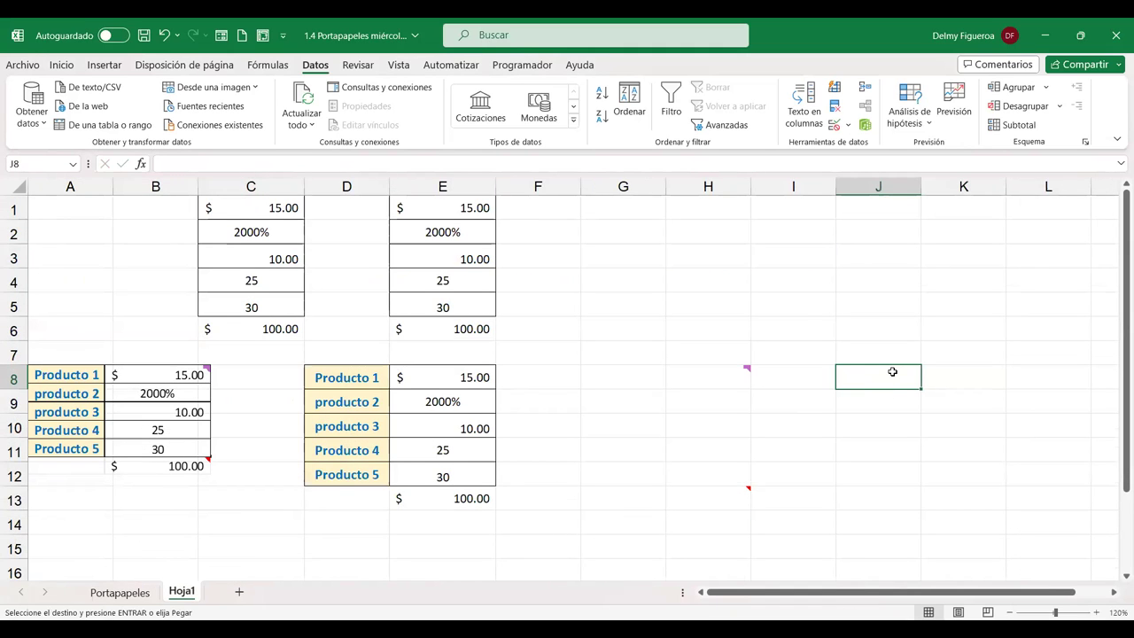
pyautogui.hotkey('ctrl', 'alt', 'v')
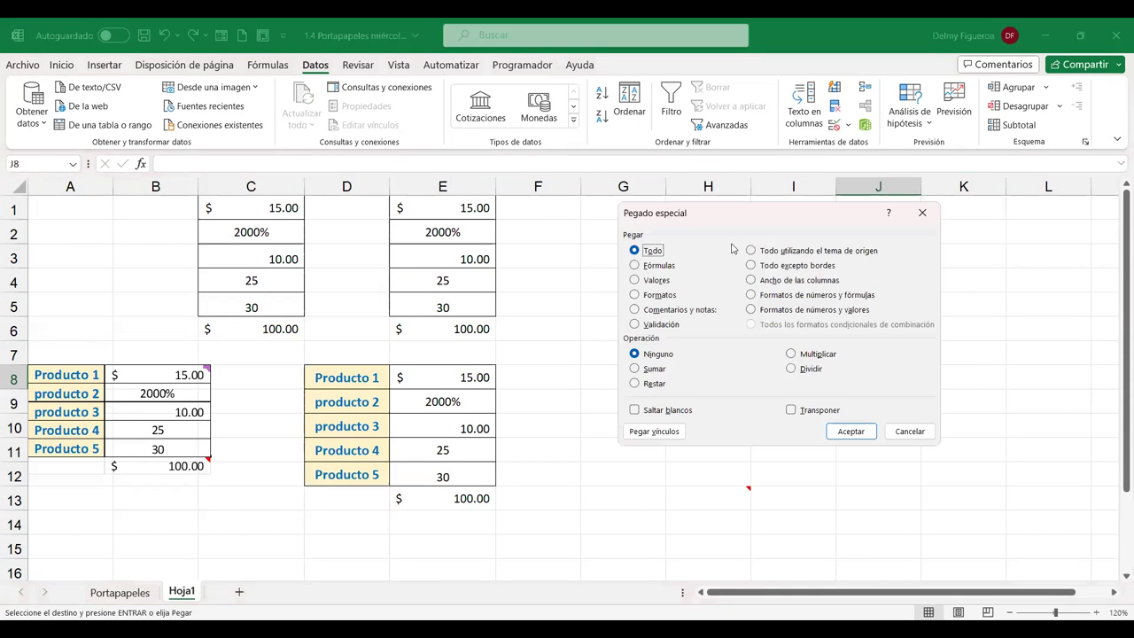
pyautogui.click(662, 326)
pyautogui.click(850, 432)
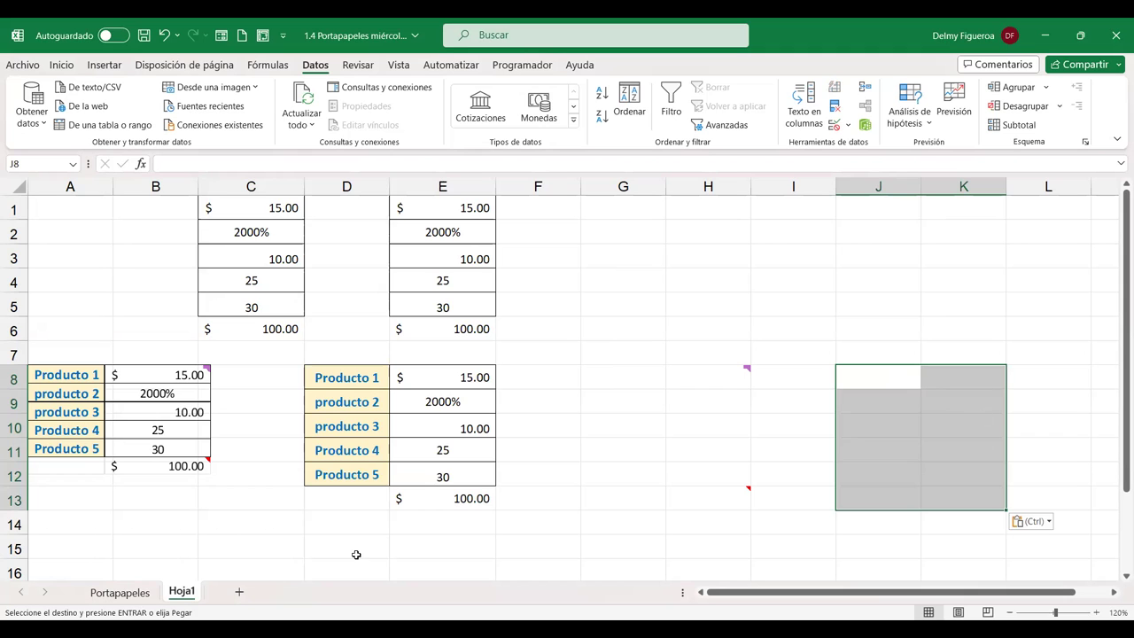
pyautogui.click(119, 592)
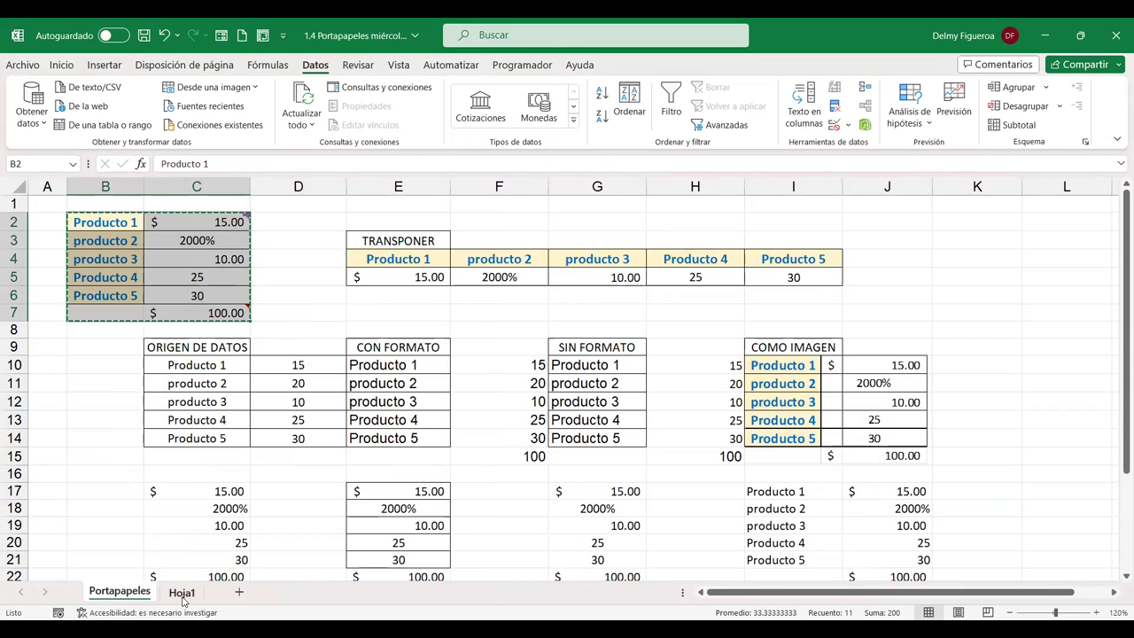
# - On Hoja1, enter 15.01 in cell J8
pyautogui.hotkey('ctrl', 'pagedown')
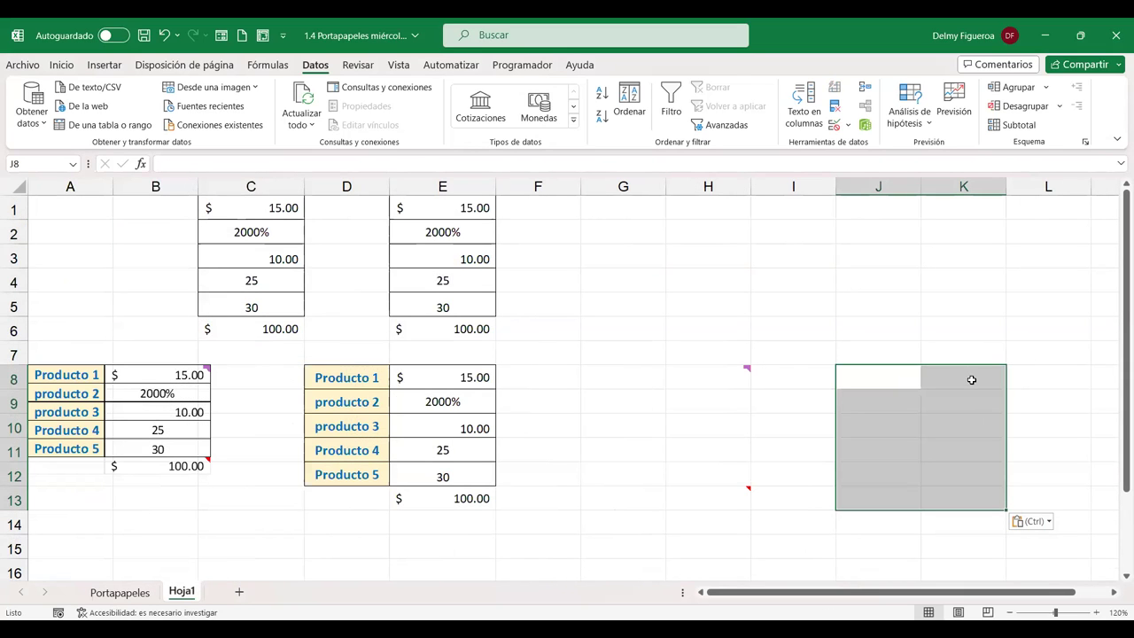
pyautogui.click(888, 379)
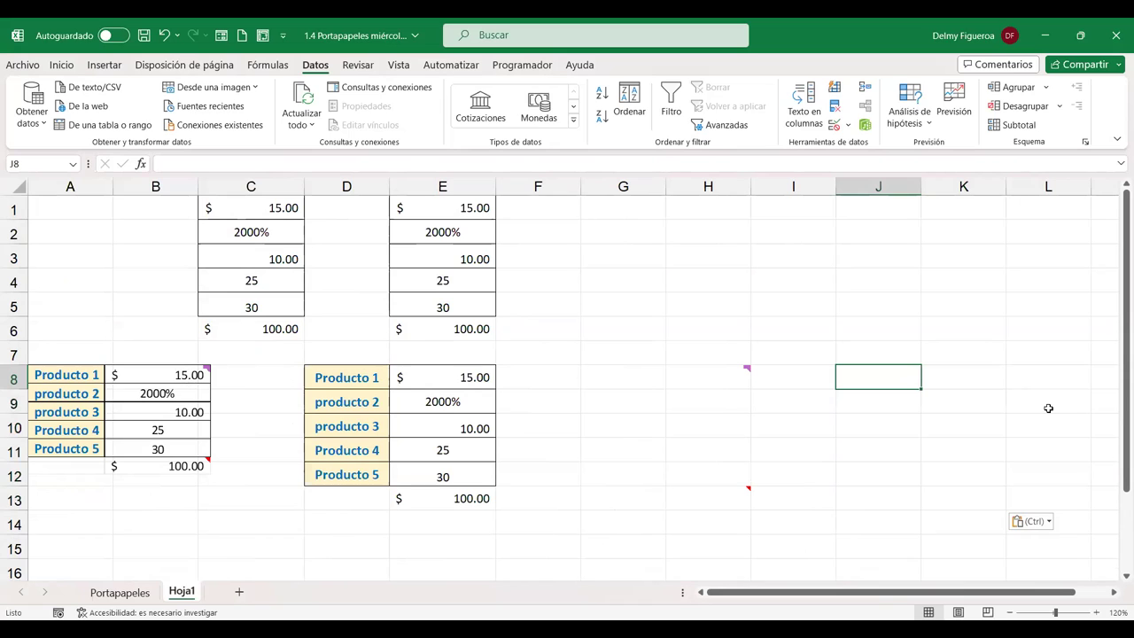
pyautogui.write('15.01')
pyautogui.press('Tab')
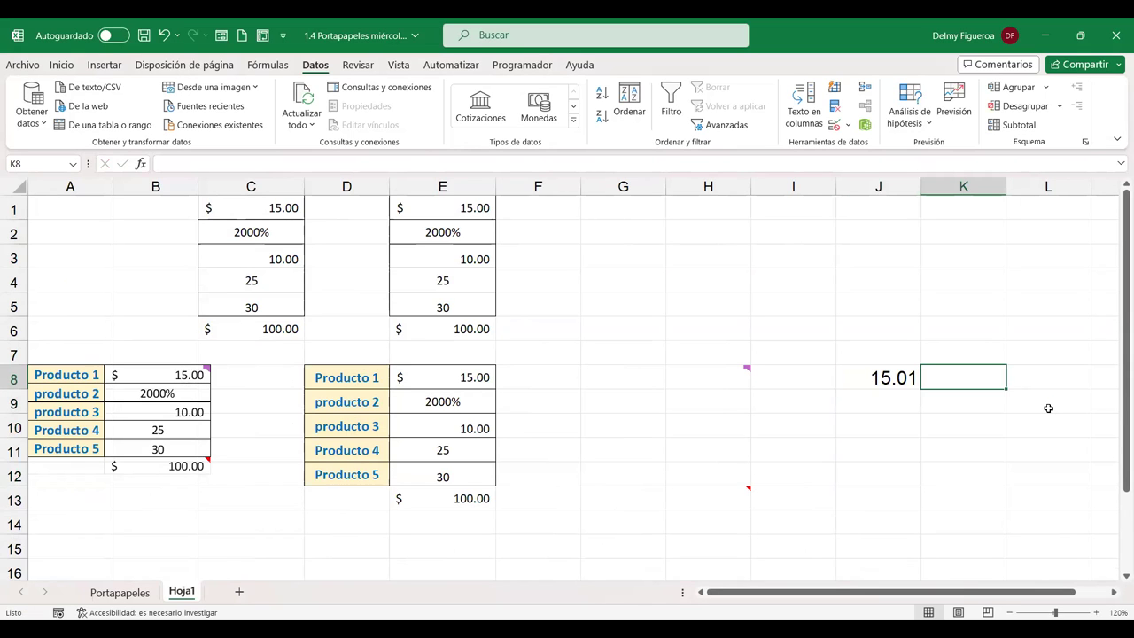
# - Test K8's validation with 3.3, then cancel the rejection so K8 stays empty
pyautogui.write('3.3')
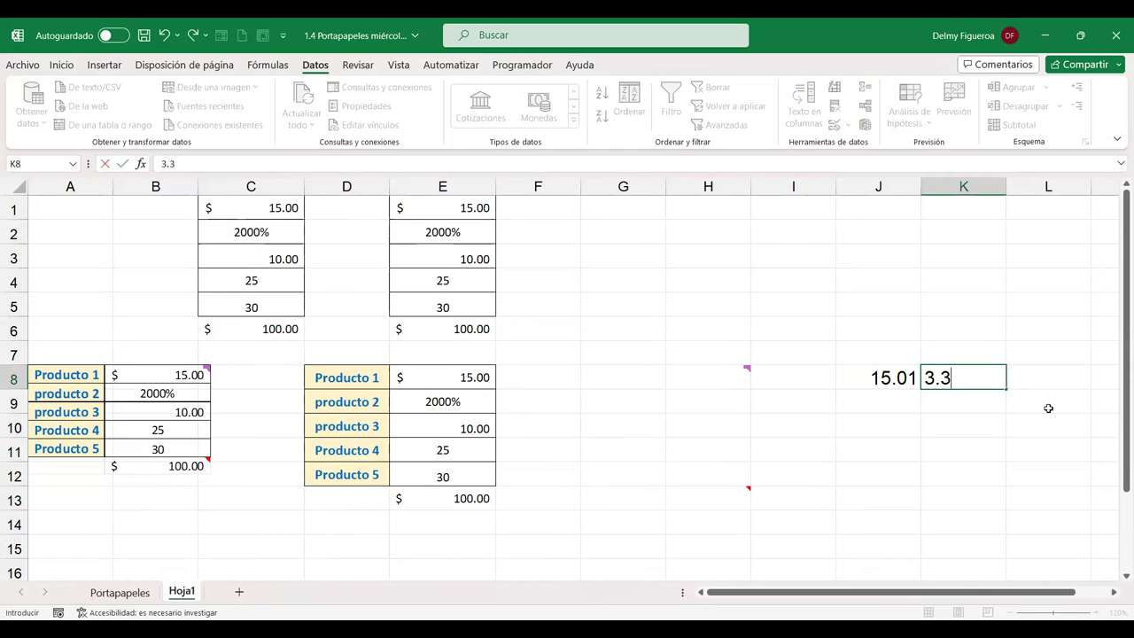
pyautogui.press('Return')
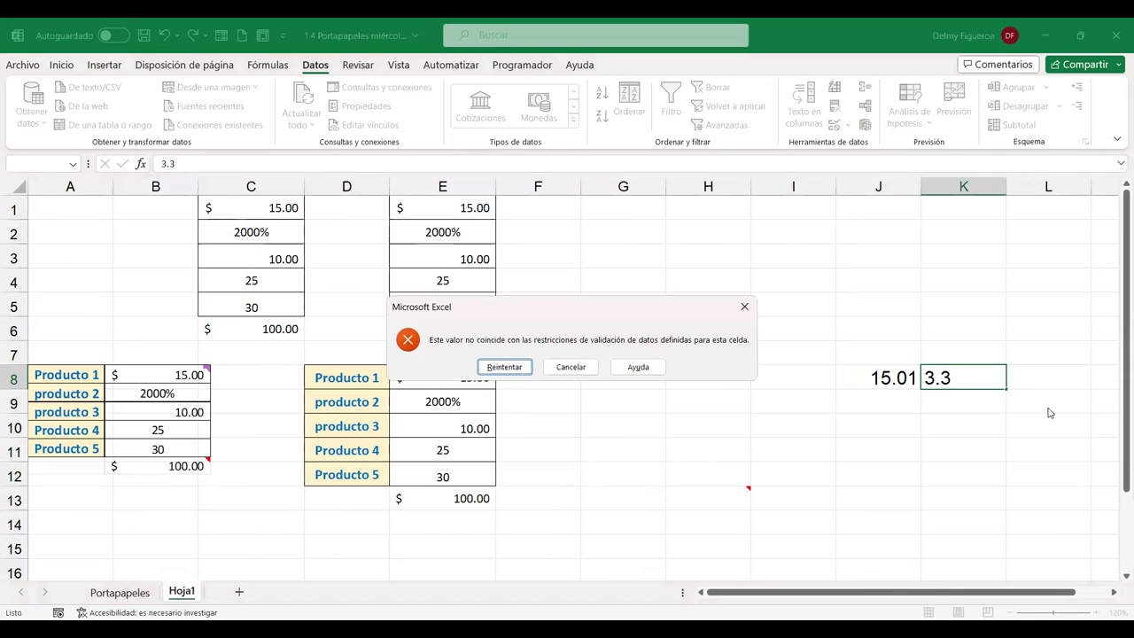
pyautogui.press('Escape')
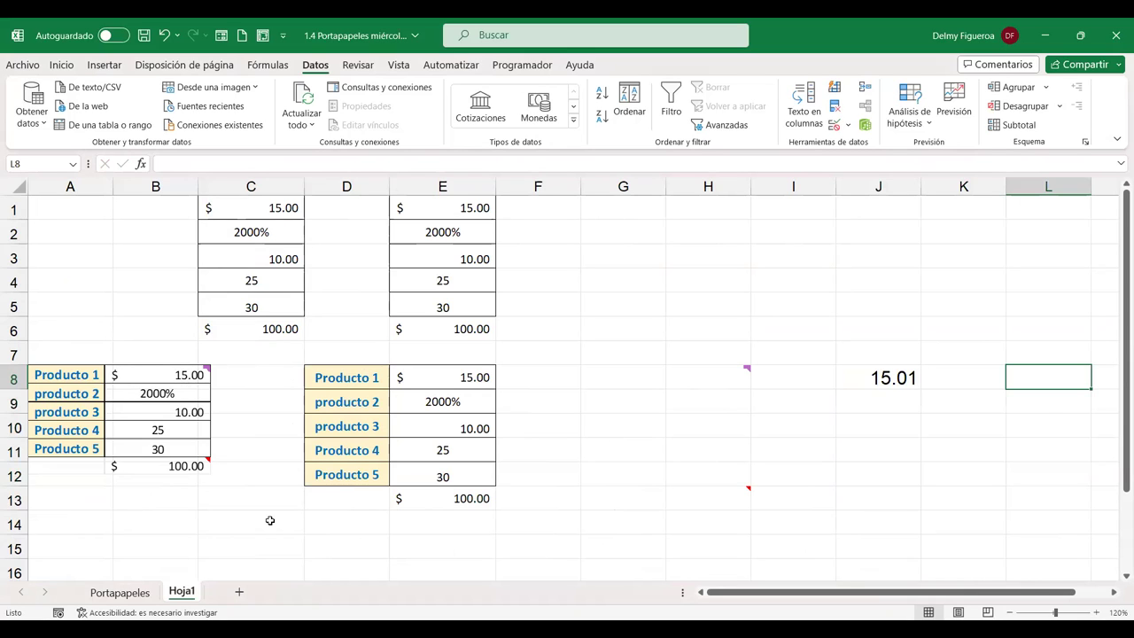
# - Copy the Producto table B2:C7 on the Portapapeles sheet
pyautogui.click(120, 592)
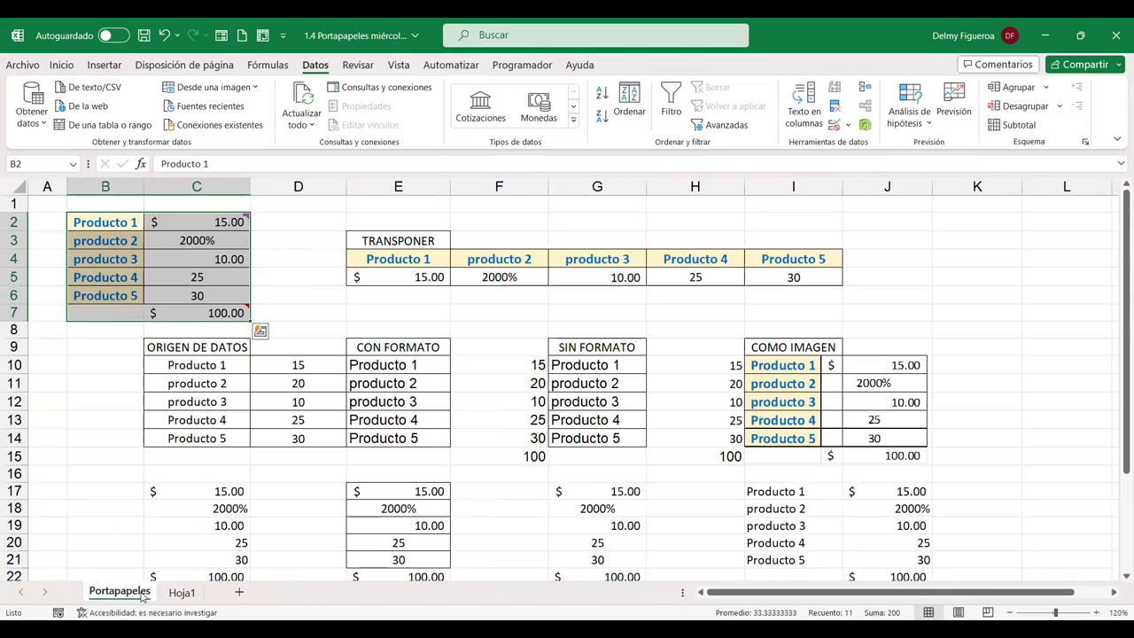
pyautogui.hotkey('ctrl', 'c')
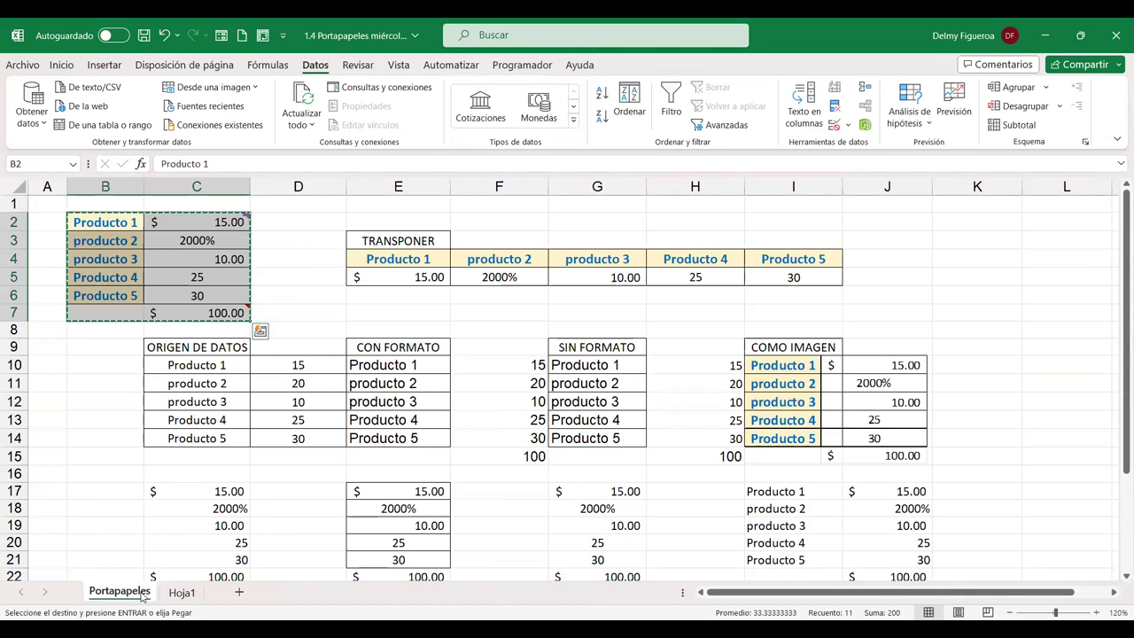
pyautogui.hotkey('ctrl', 'alt', 'v')
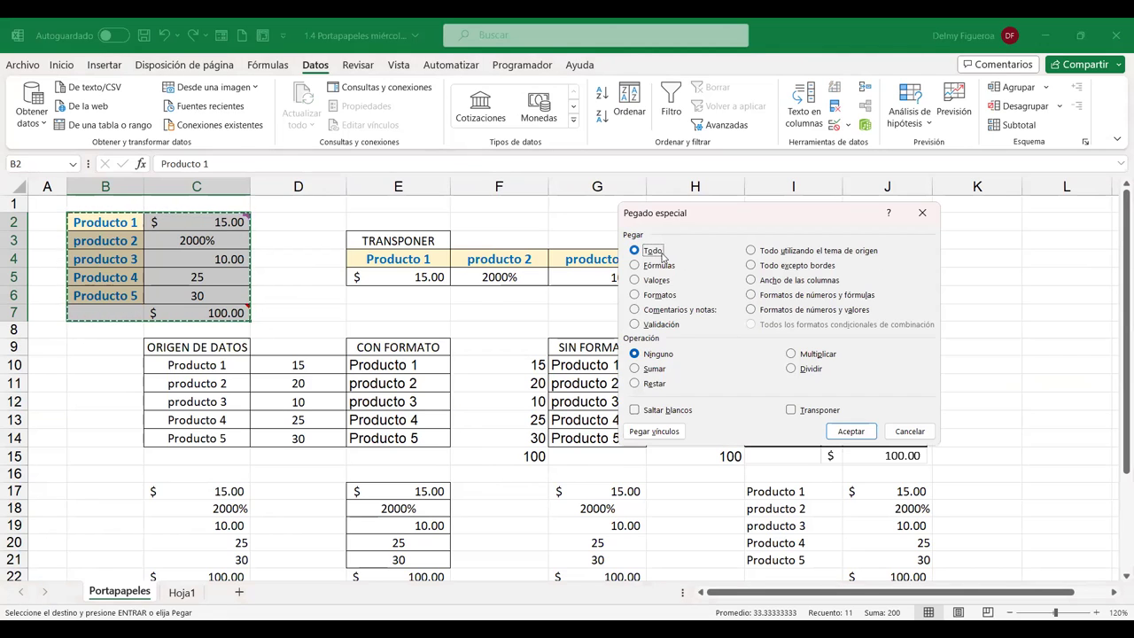
pyautogui.click(897, 431)
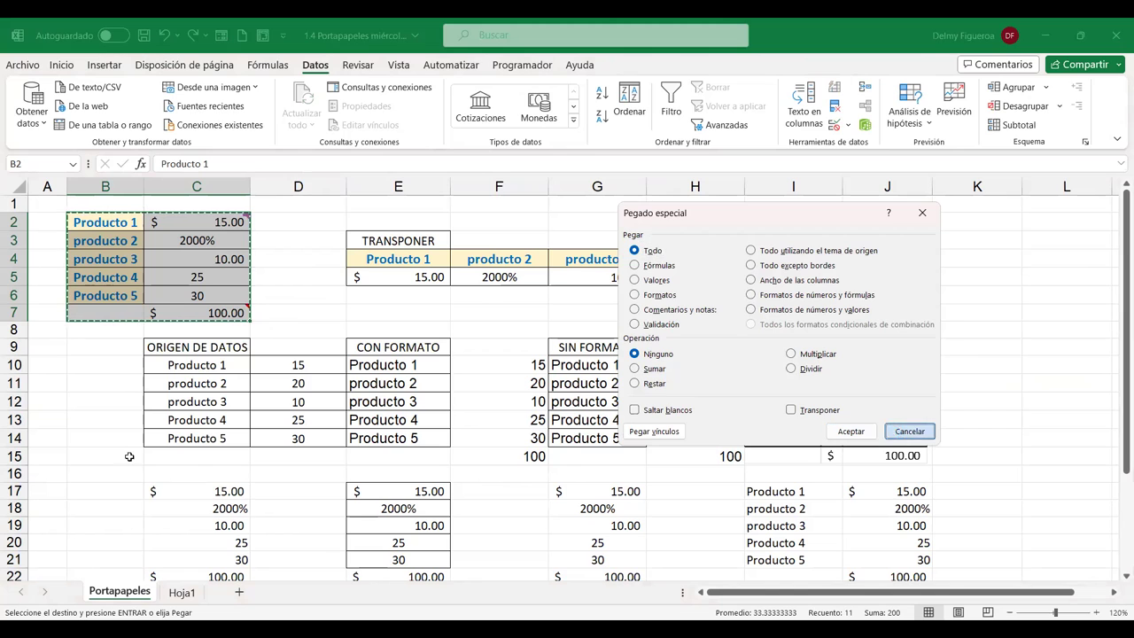
# - Paste the table at A15 of Hoja1 using 'Todo utilizando el tema de origen'
pyautogui.click(182, 592)
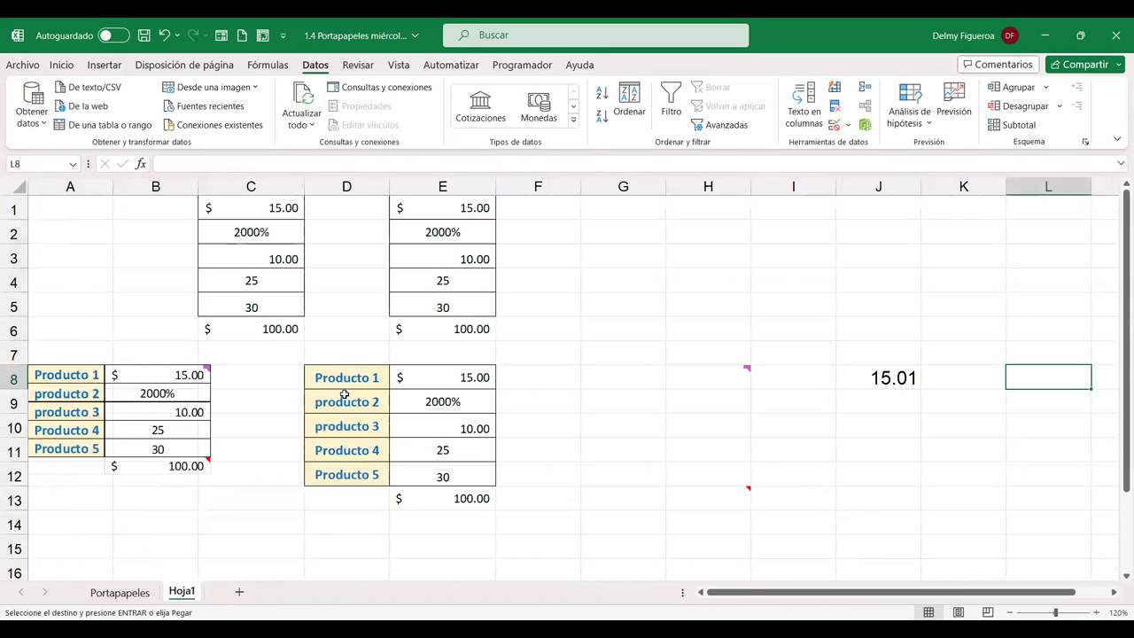
pyautogui.scroll(-3, 168, 395)
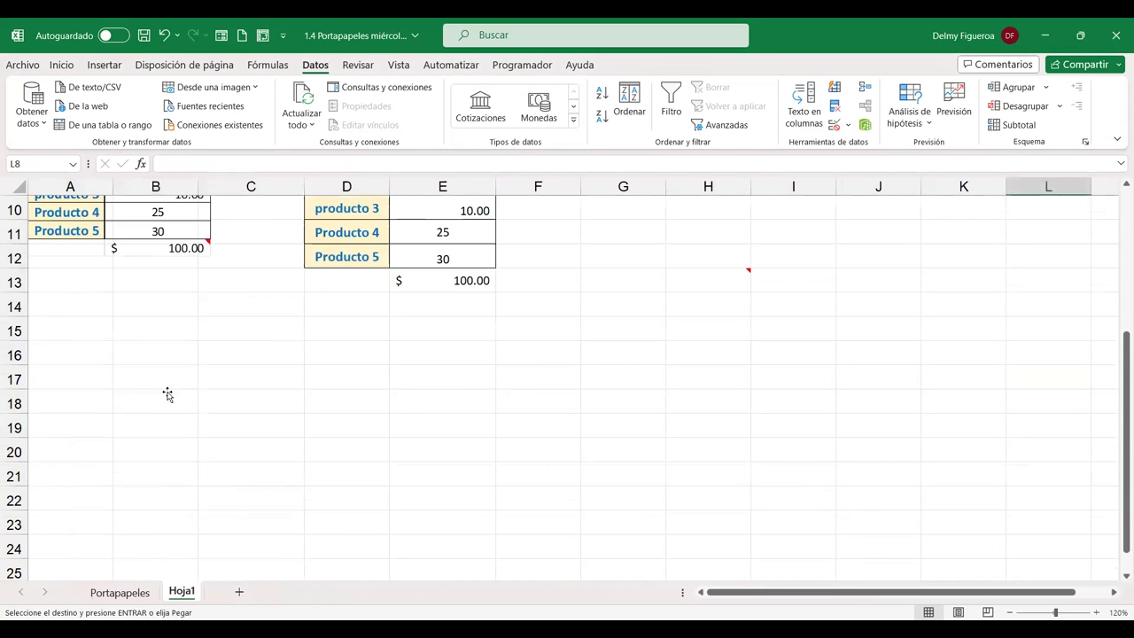
pyautogui.click(90, 328)
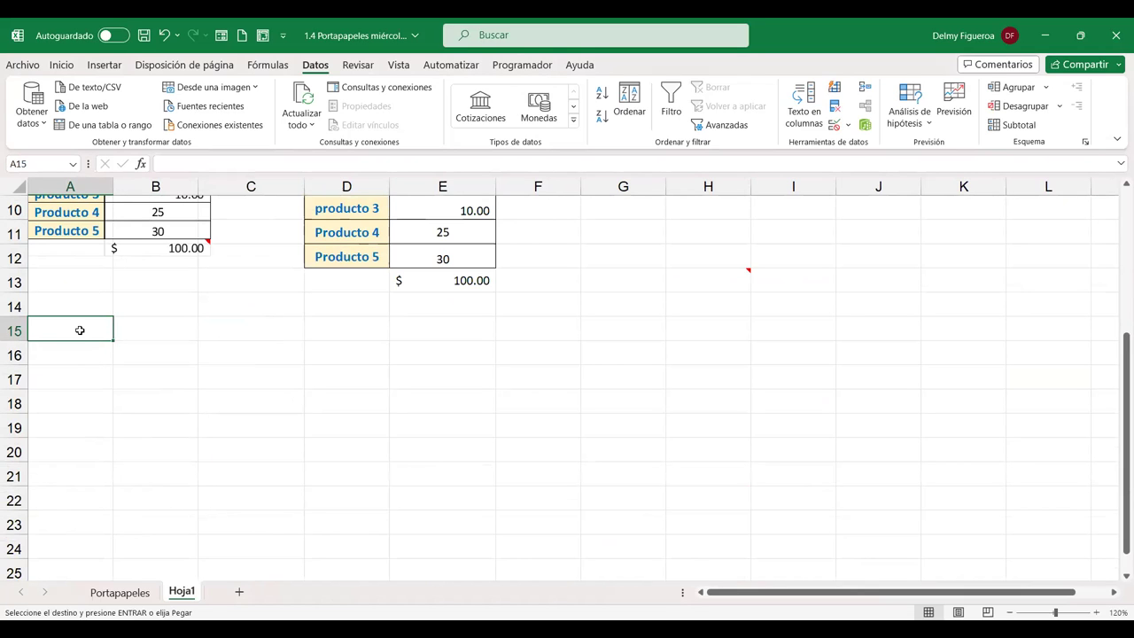
pyautogui.hotkey('ctrl', 'alt', 'v')
pyautogui.click(763, 255)
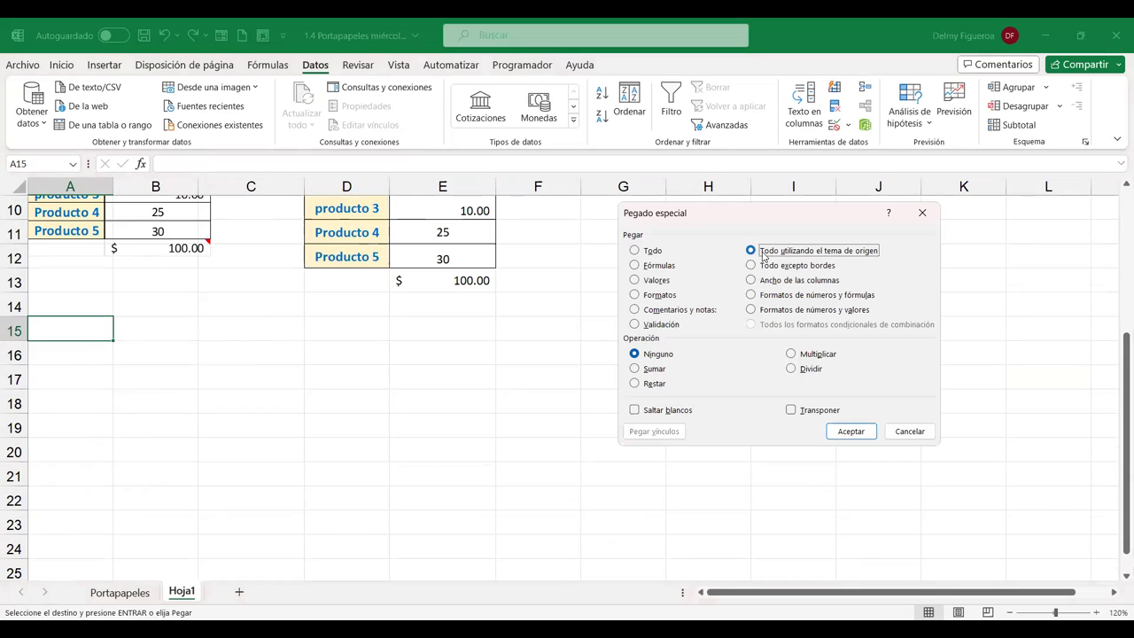
pyautogui.click(851, 431)
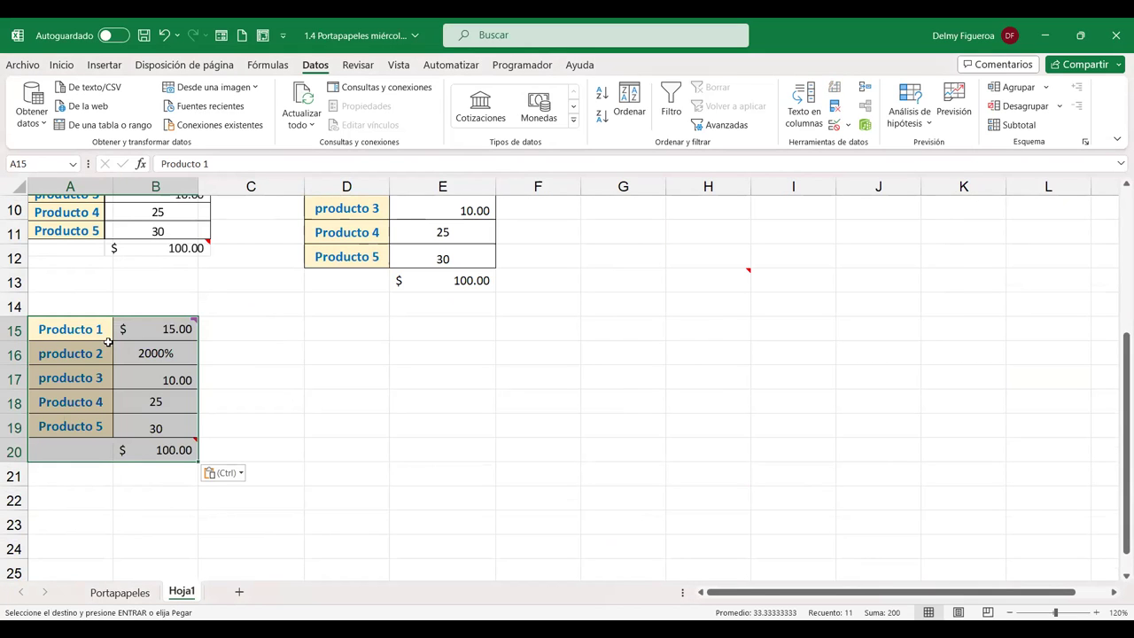
pyautogui.click(96, 328)
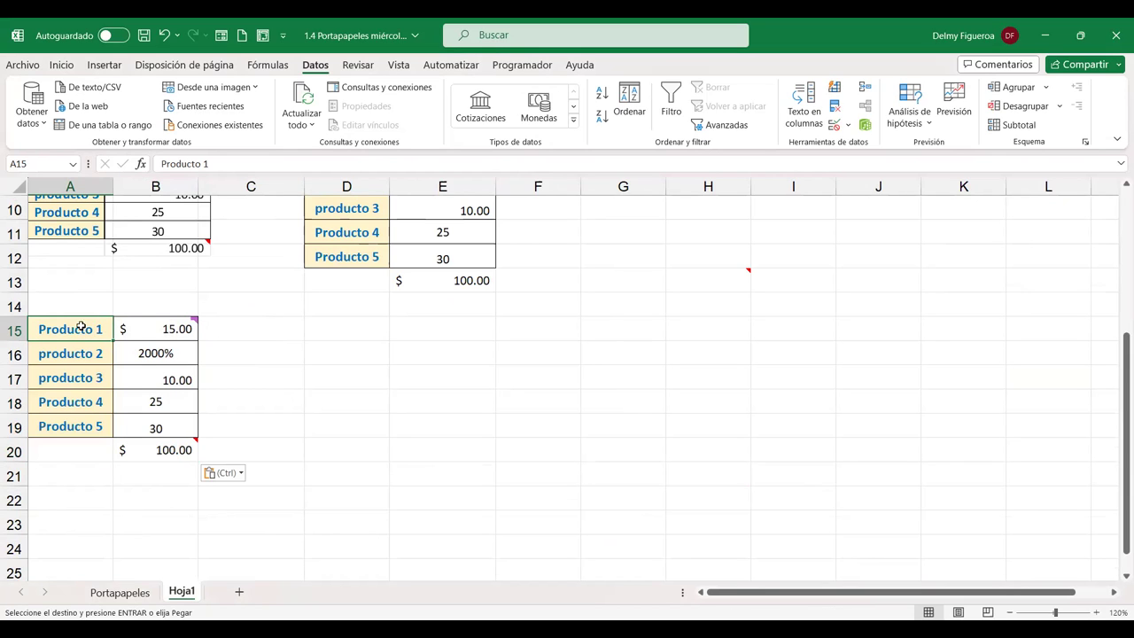
pyautogui.click(164, 327)
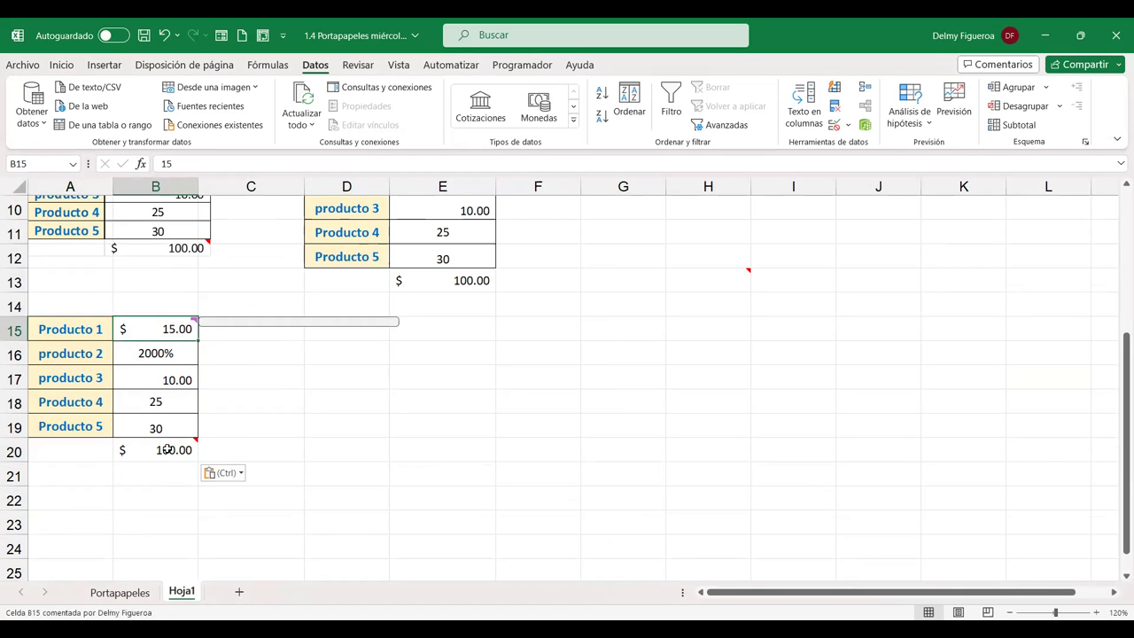
pyautogui.click(151, 352)
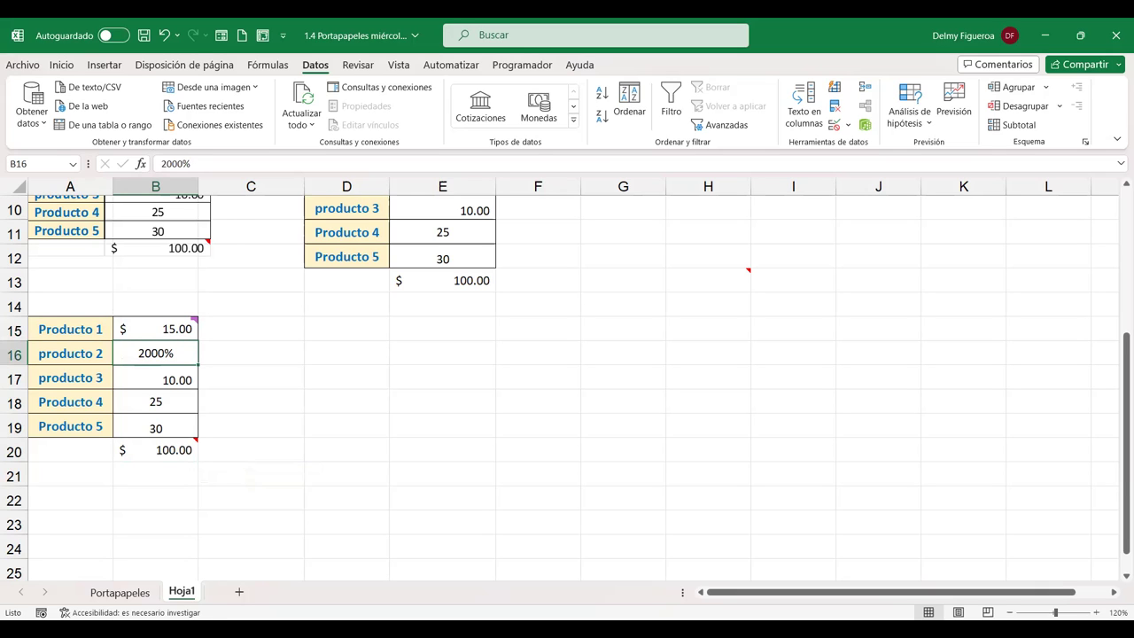
pyautogui.write('-1')
pyautogui.press('Return')
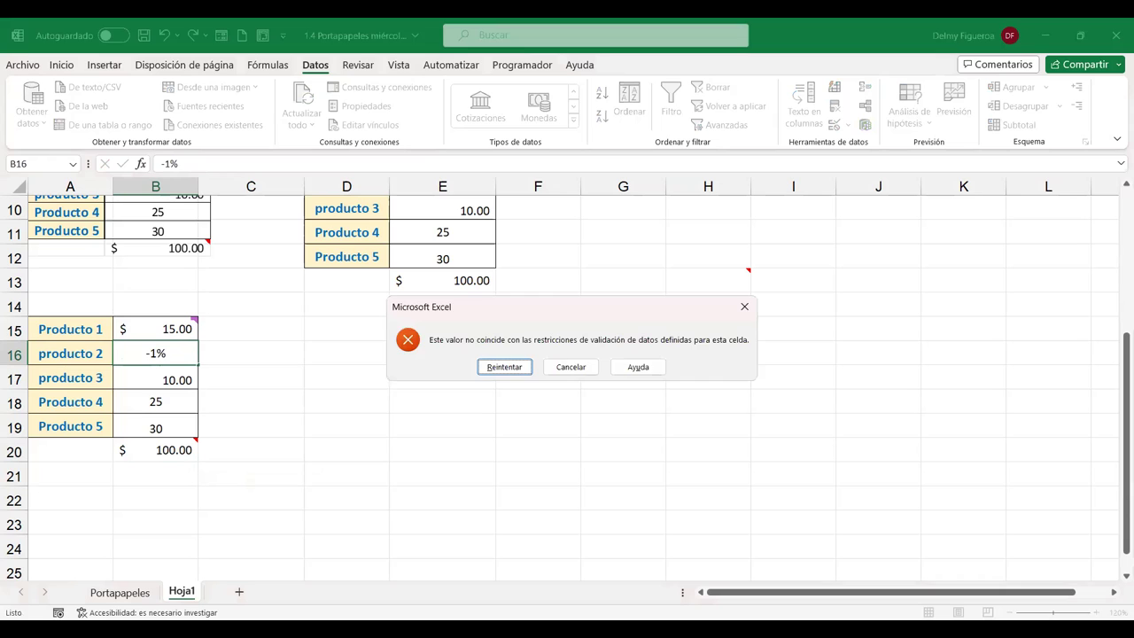
pyautogui.press('Escape')
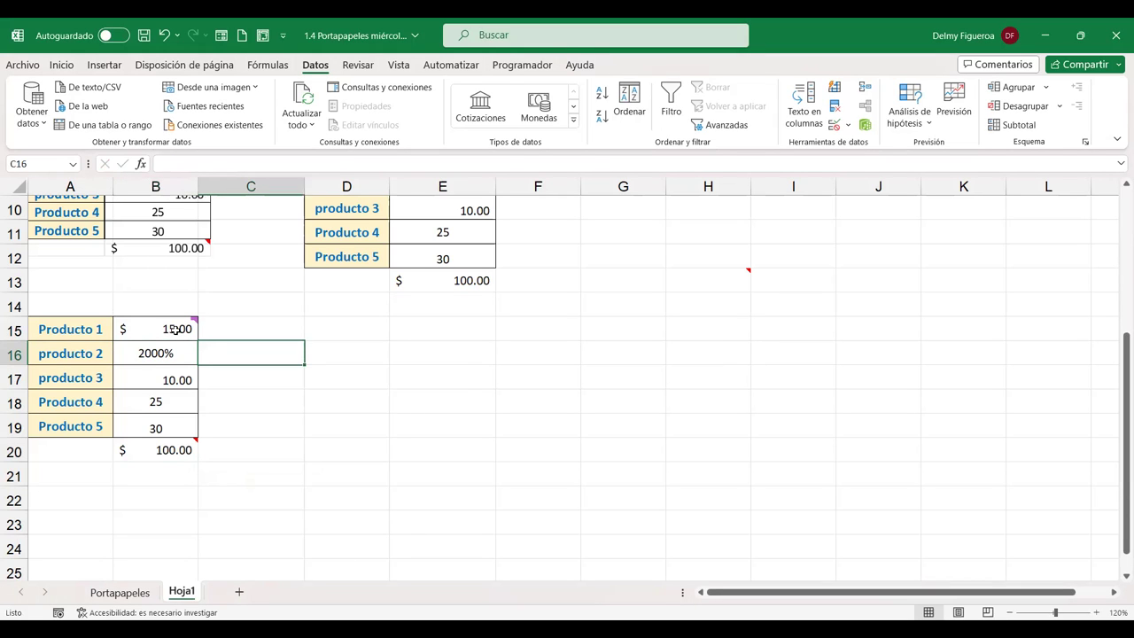
pyautogui.moveTo(176, 329)
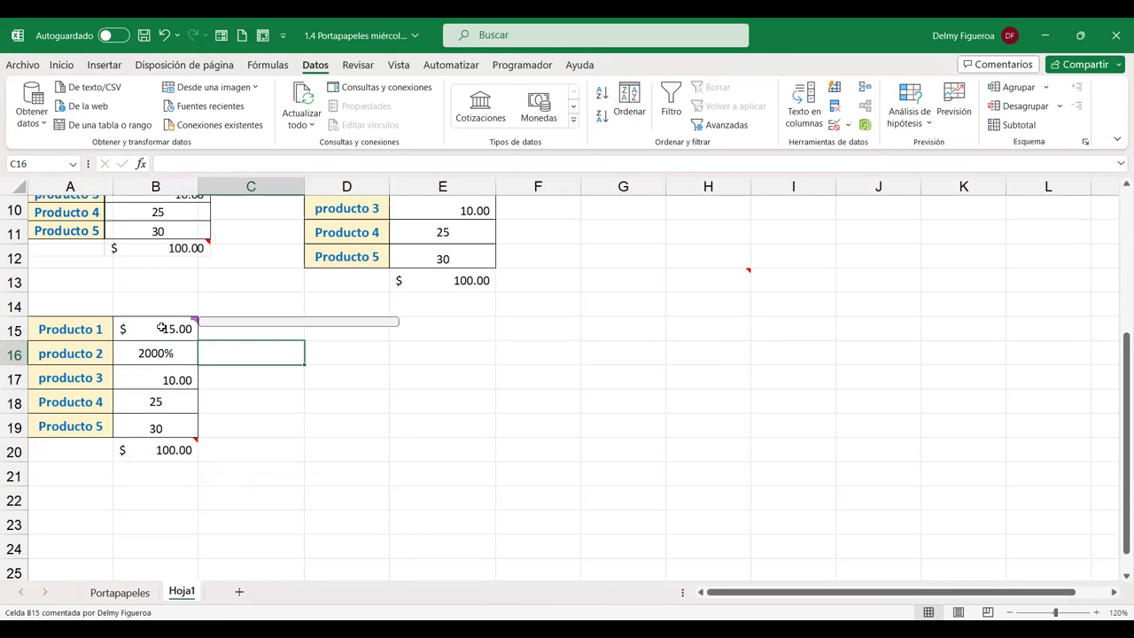
pyautogui.click(556, 453)
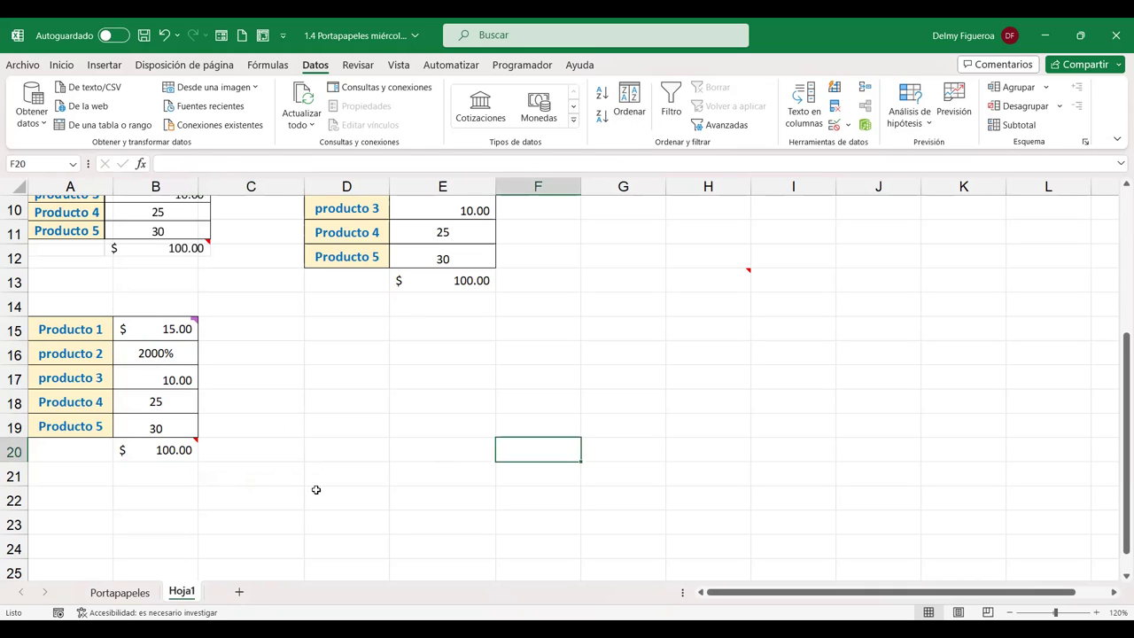
pyautogui.click(350, 330)
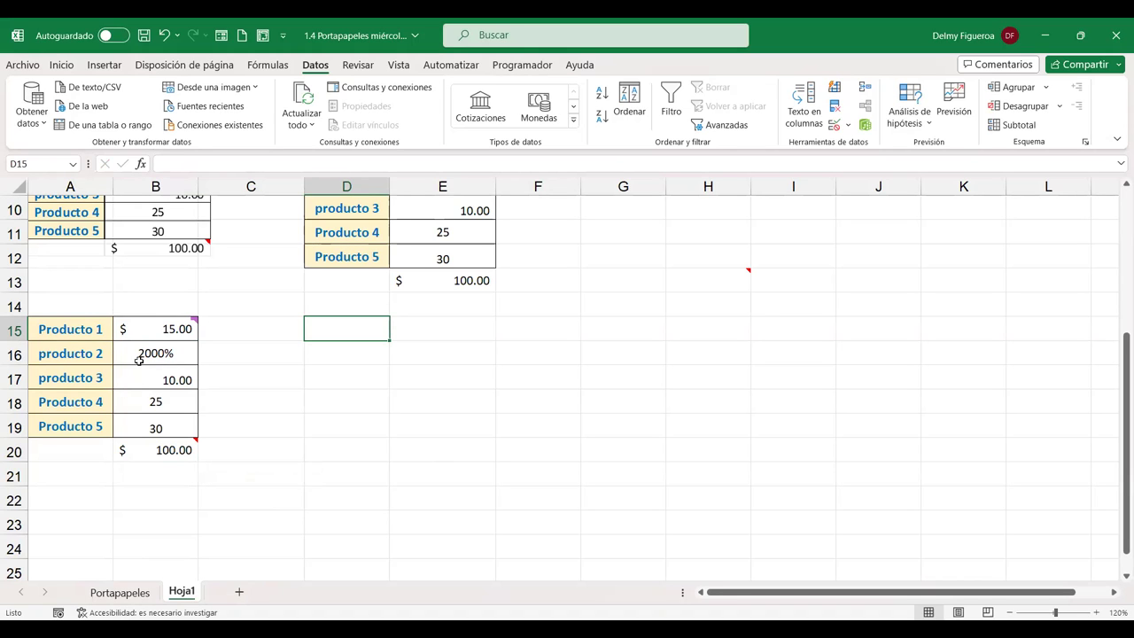
# - Paste Portapapeles!B2:C7 into Hoja1 at D15 using Pegado especial 'Todo excepto bordes'
pyautogui.click(118, 593)
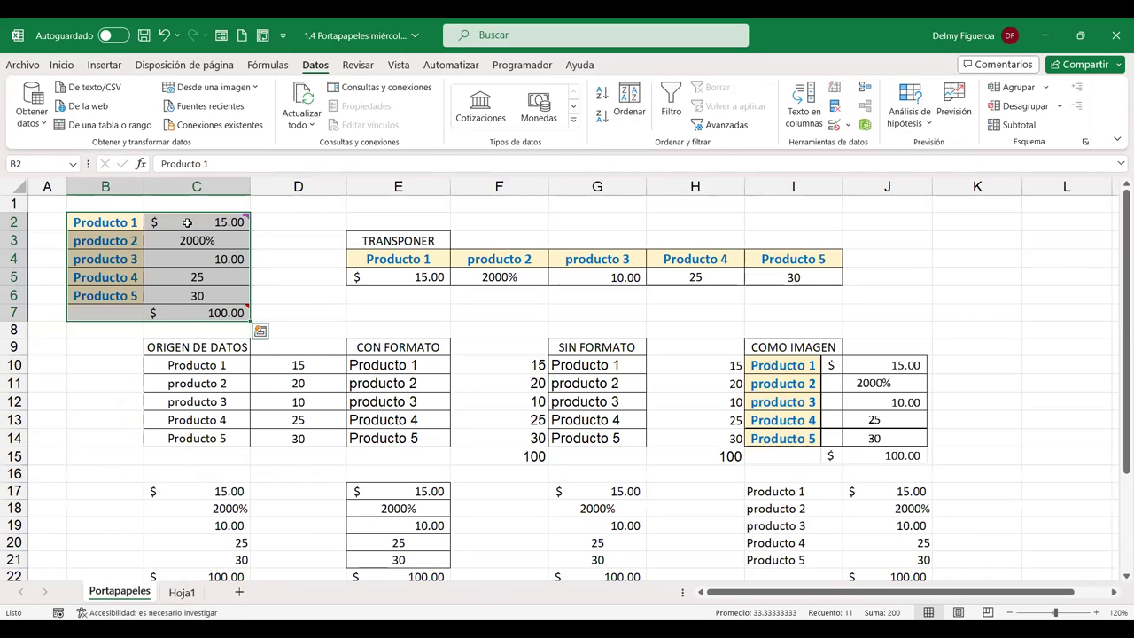
pyautogui.hotkey('ctrl', 'c')
pyautogui.click(183, 593)
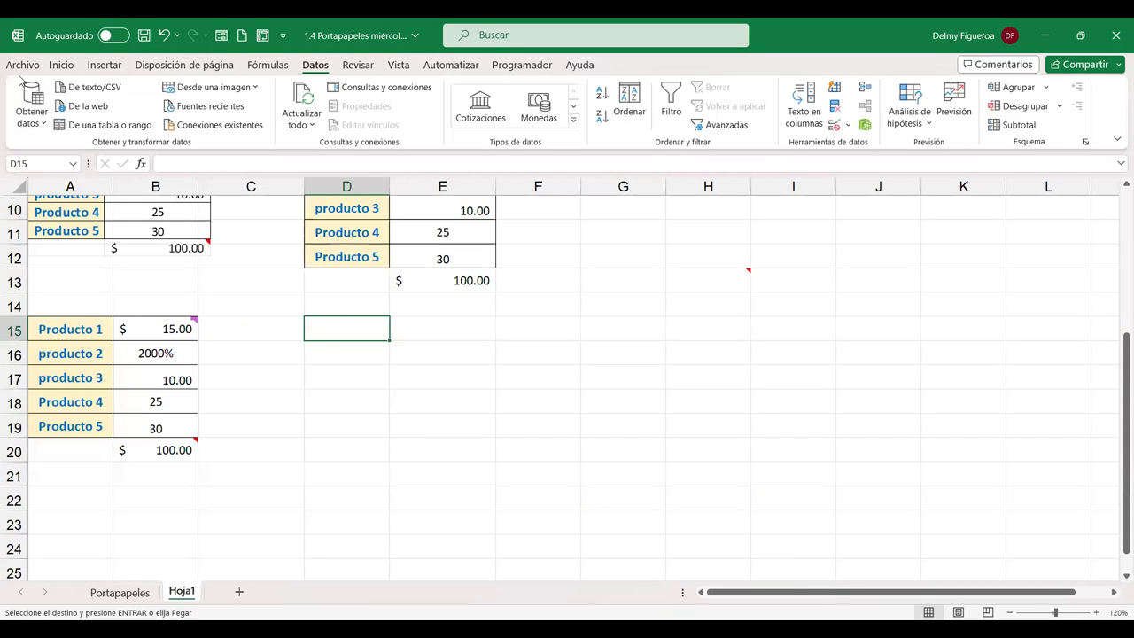
pyautogui.hotkey('ctrl', 'alt', 'v')
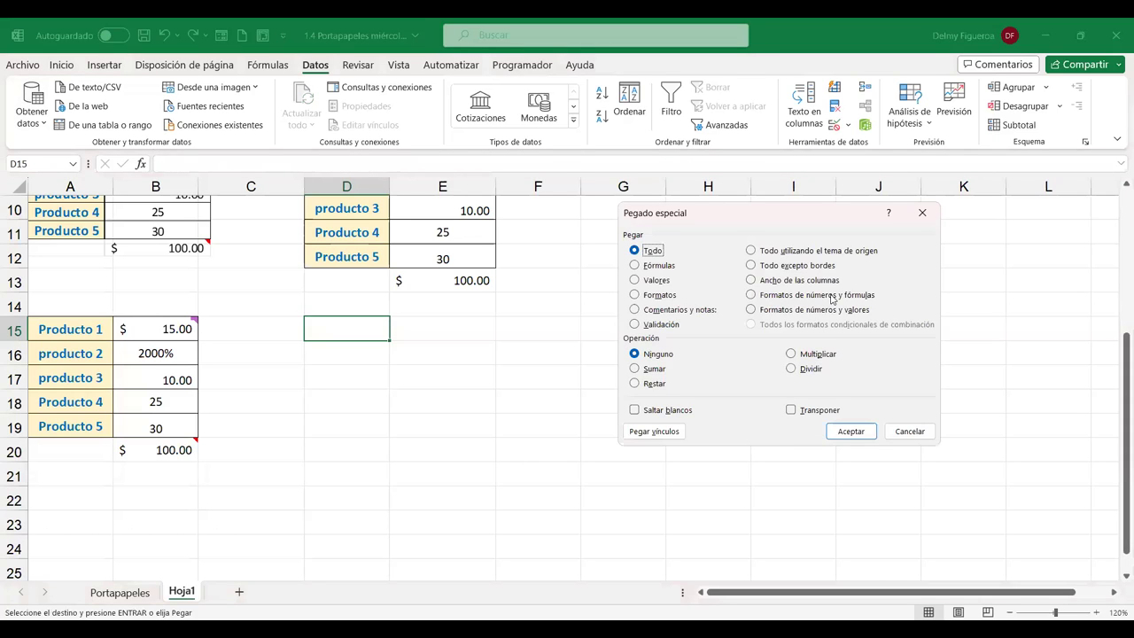
pyautogui.click(824, 266)
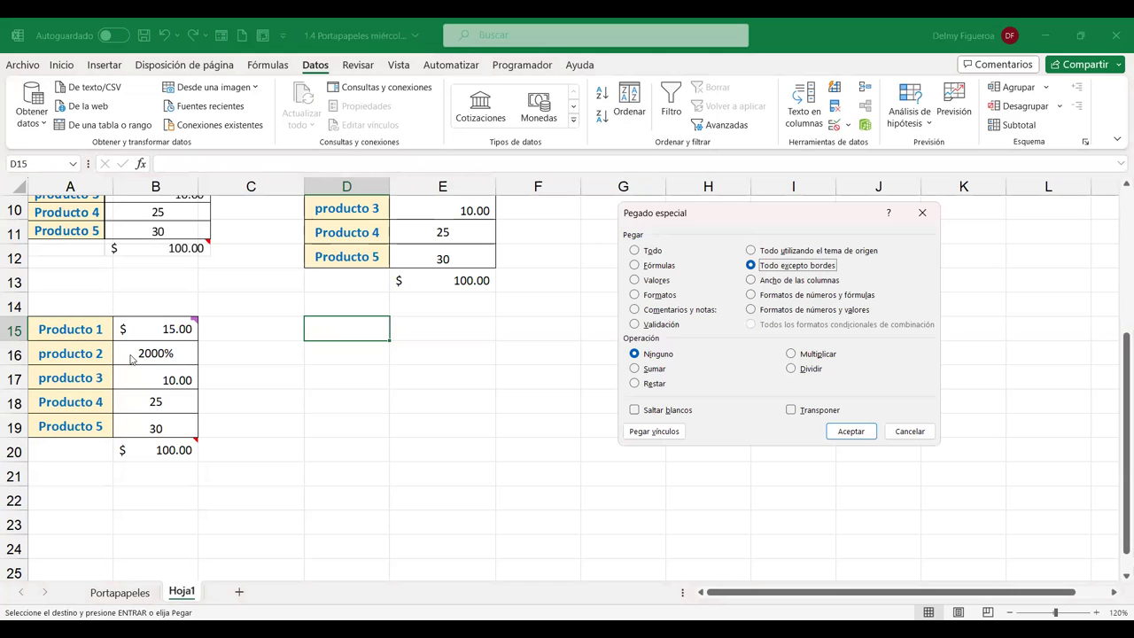
pyautogui.click(861, 434)
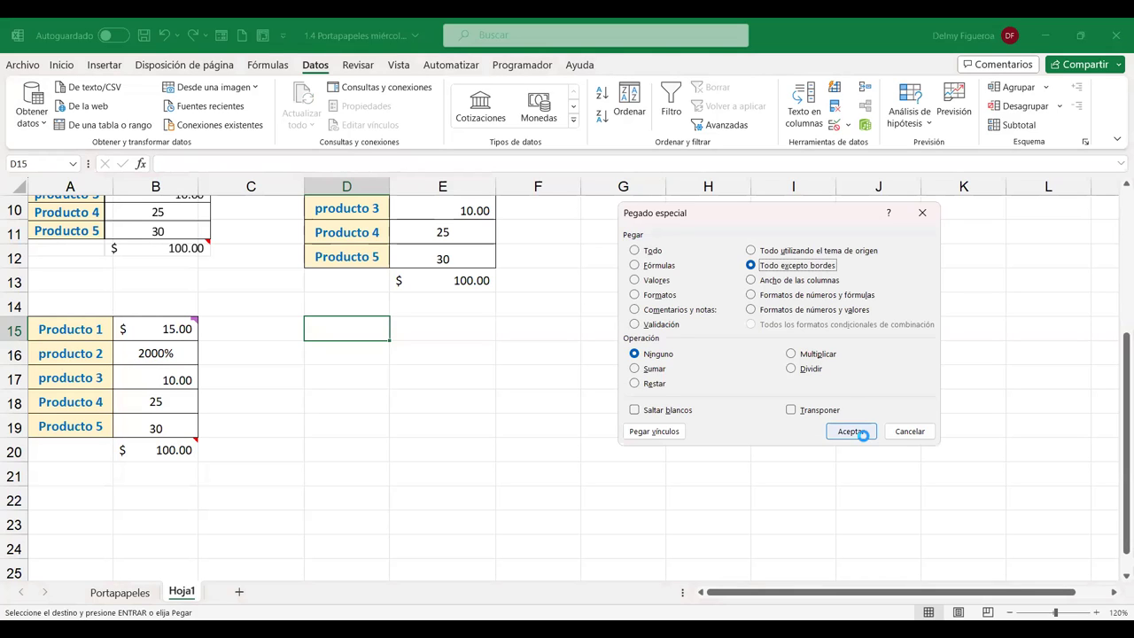
pyautogui.click(628, 326)
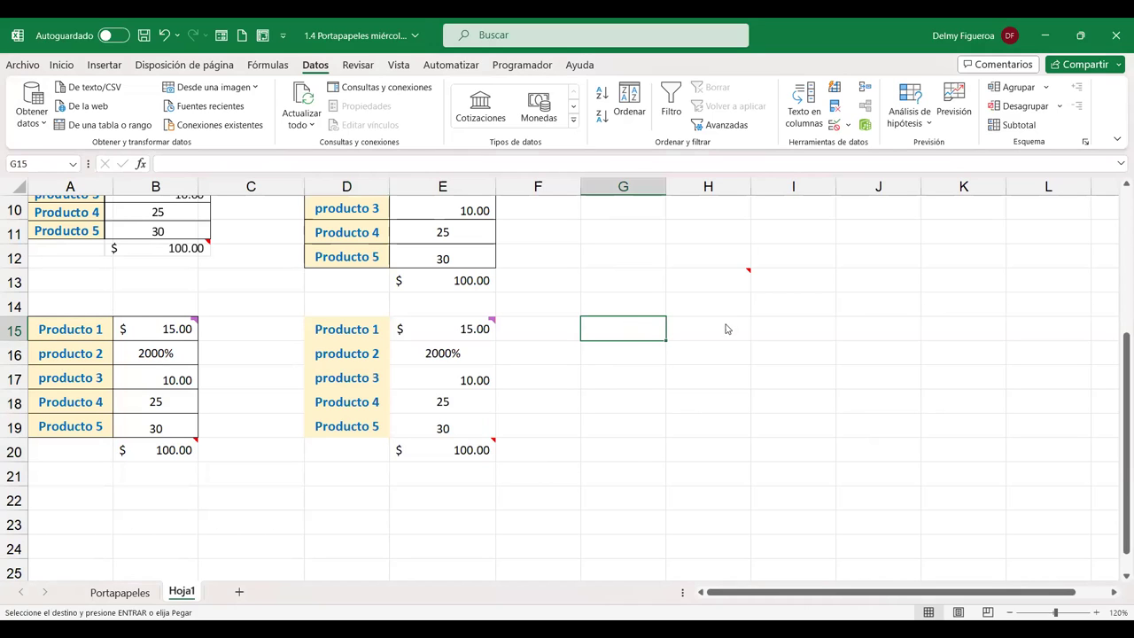
# - Paste the price table's column widths into columns G and H at G15
pyautogui.hotkey('ctrl', 'alt', 'v')
pyautogui.click(800, 282)
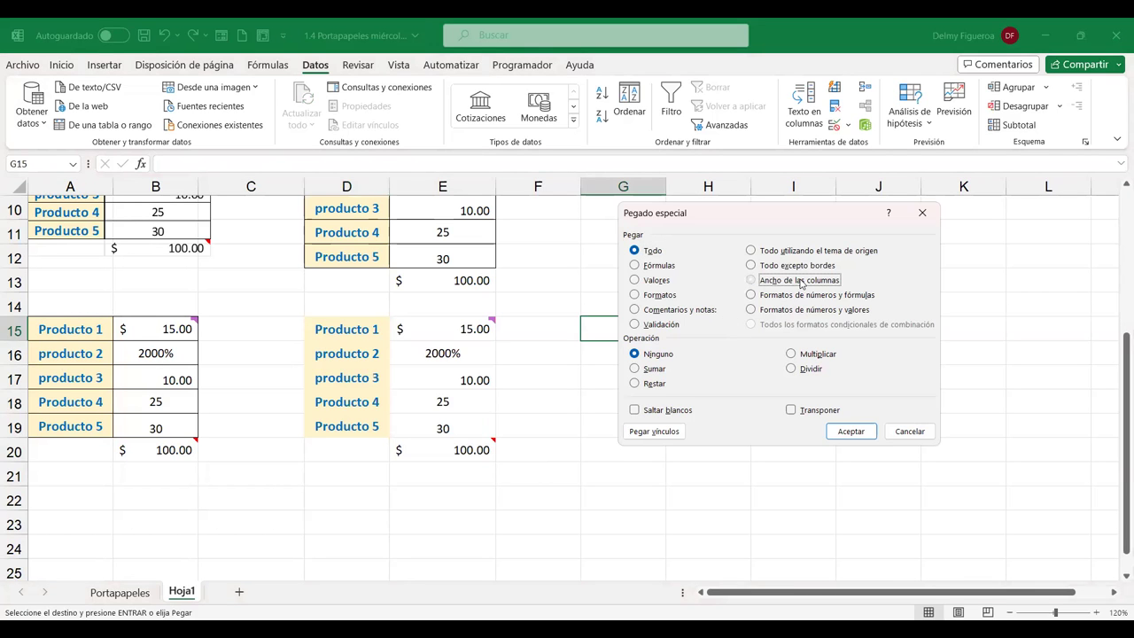
pyautogui.click(849, 433)
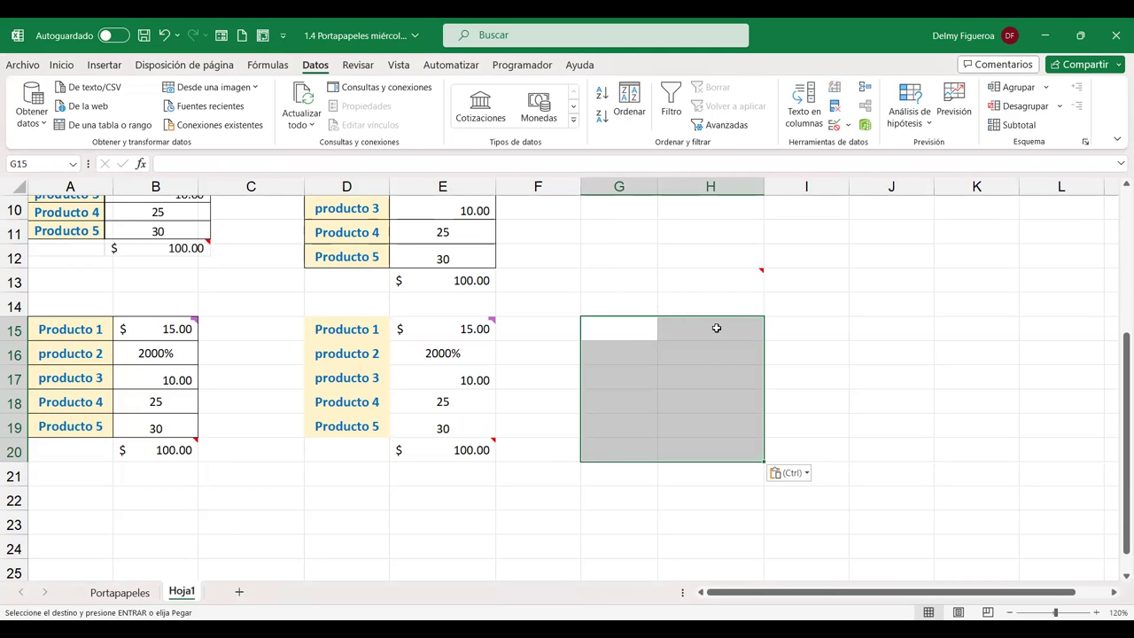
pyautogui.click(104, 593)
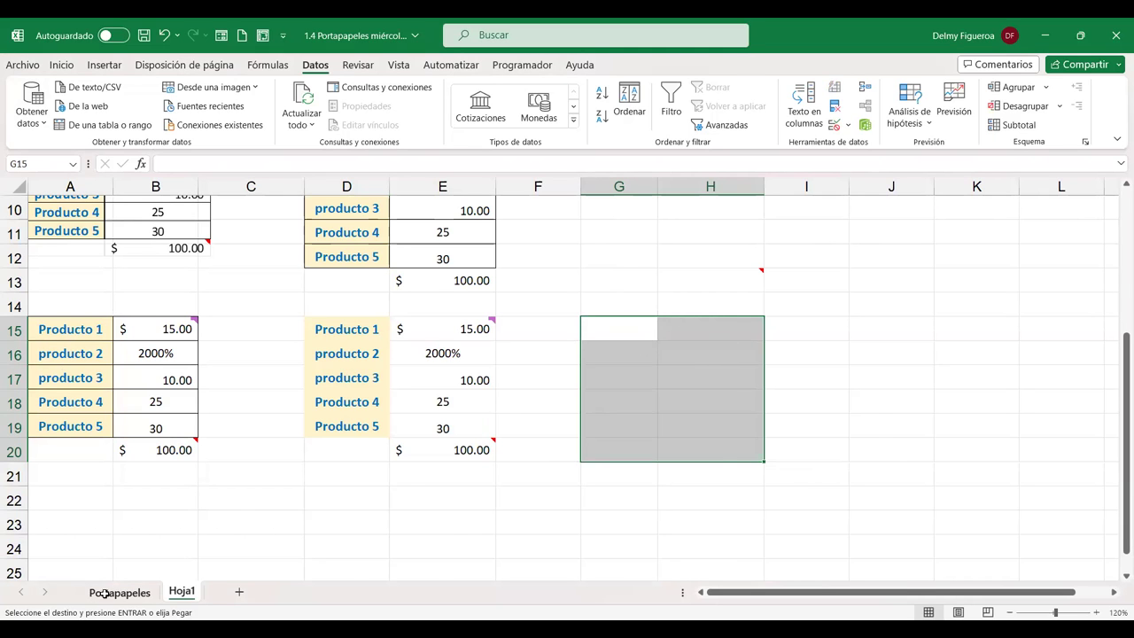
pyautogui.click(104, 593)
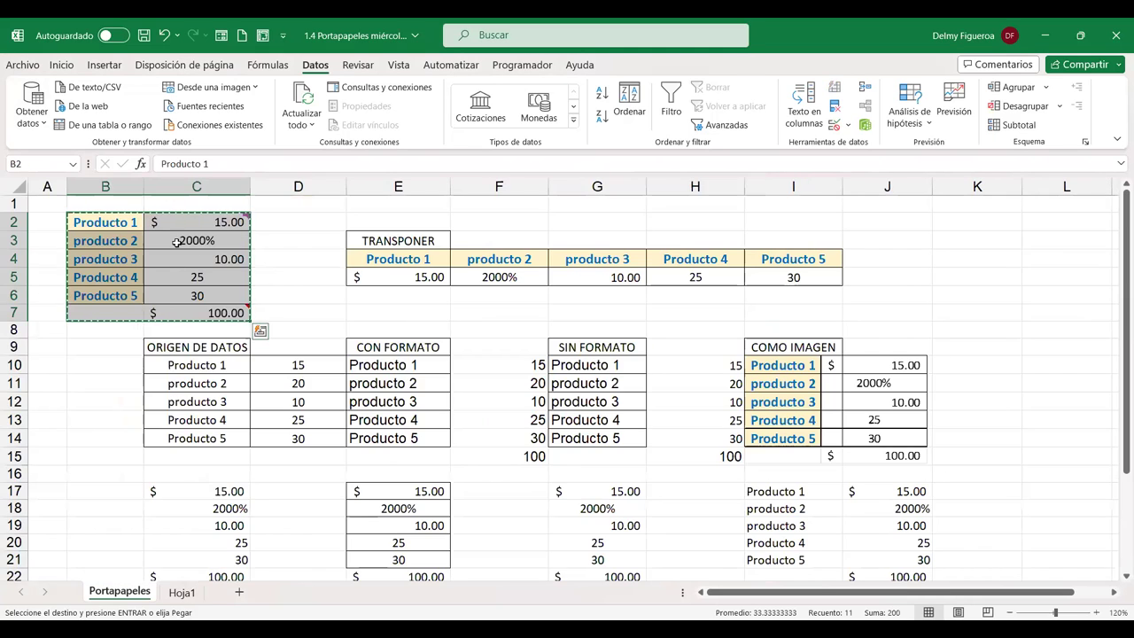
pyautogui.click(182, 592)
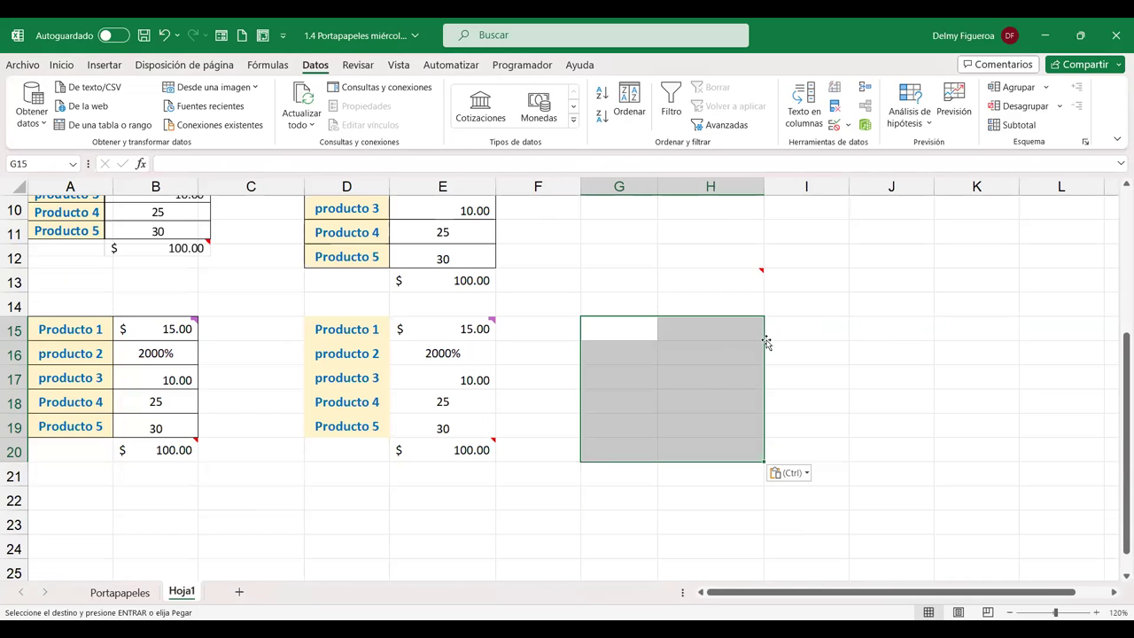
# - Paste 'Formatos de números y fórmulas' at J15, then widen columns J and K so $100.00 shows
pyautogui.click(885, 331)
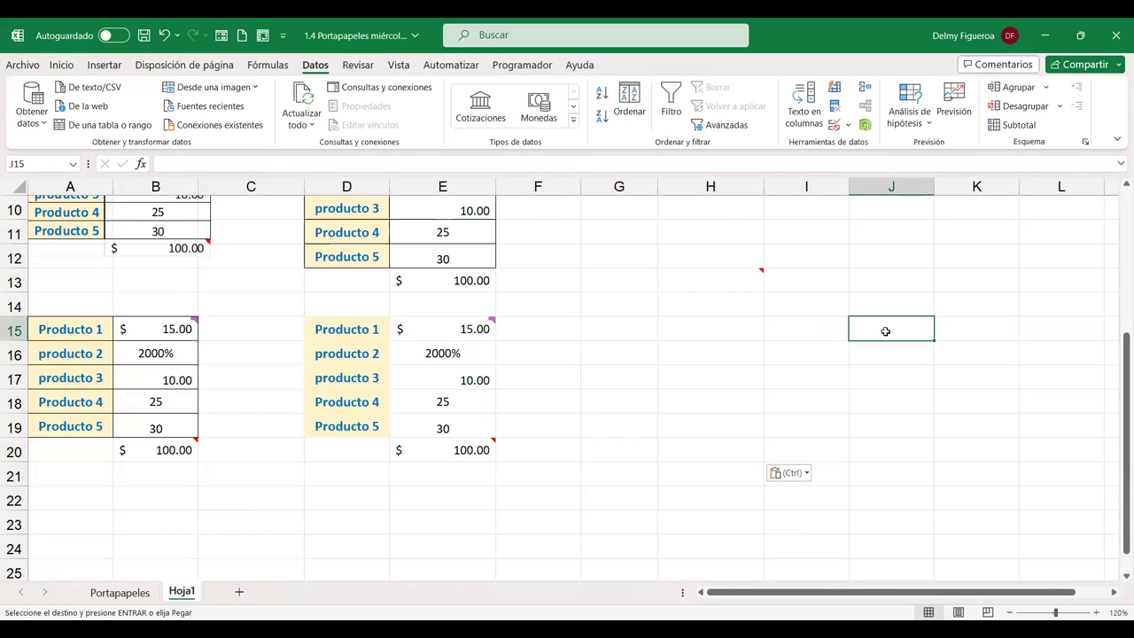
pyautogui.hotkey('ctrl', 'alt', 'v')
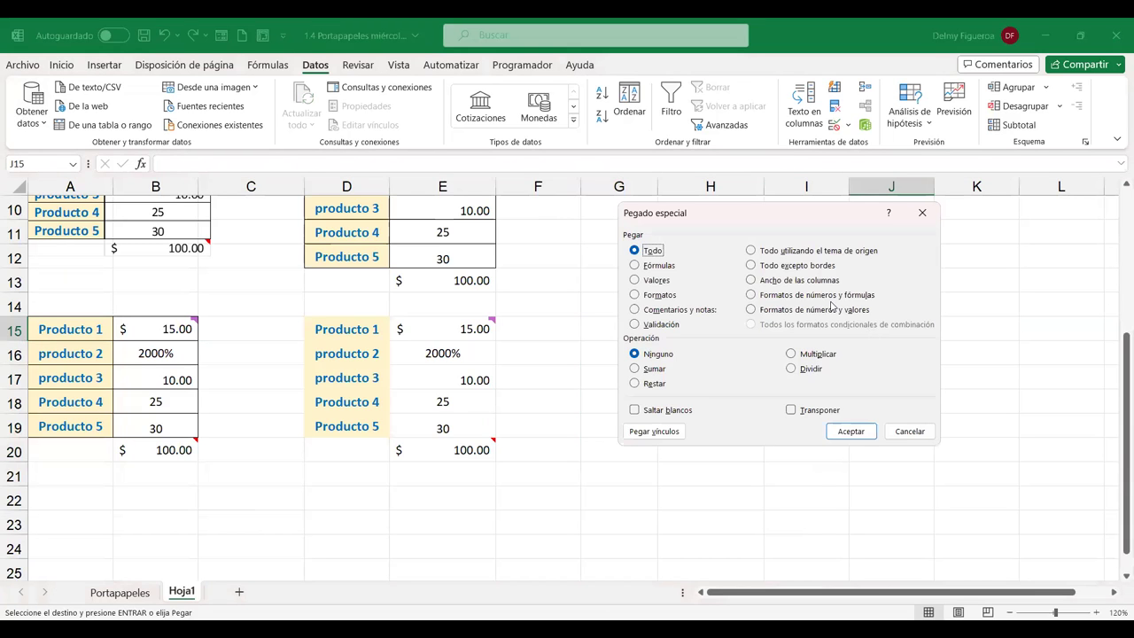
pyautogui.click(826, 296)
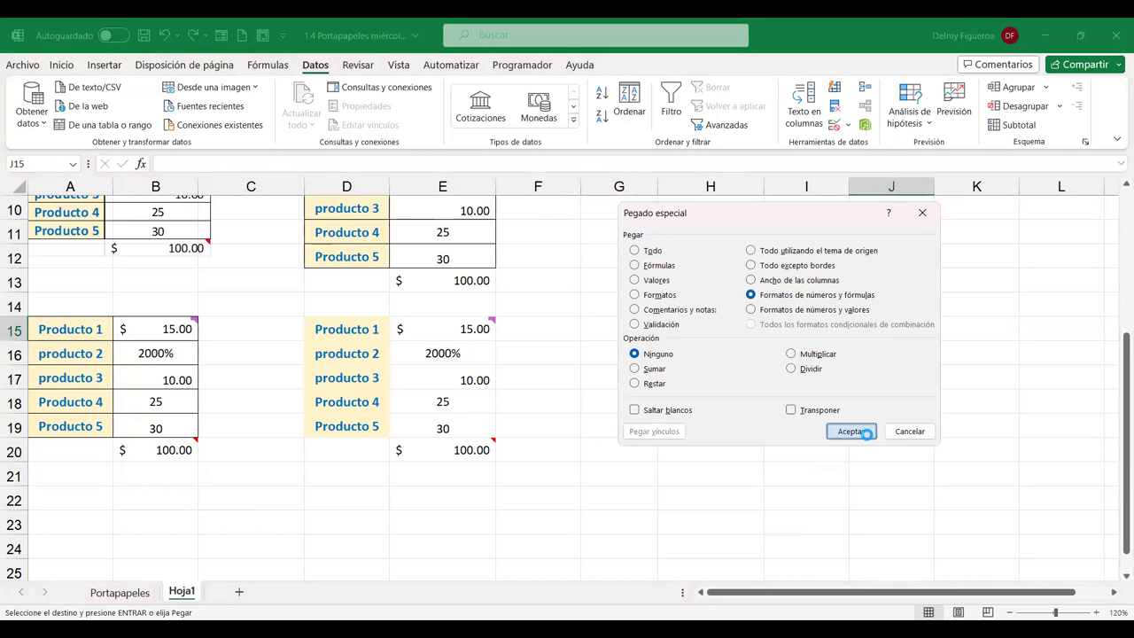
pyautogui.click(855, 432)
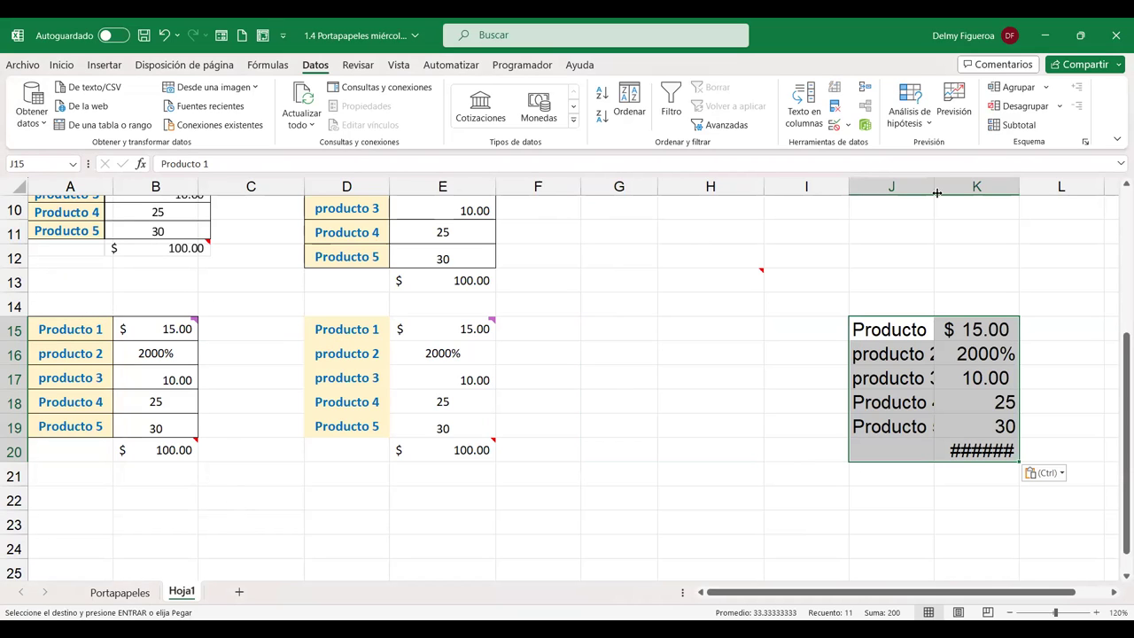
pyautogui.click(904, 330)
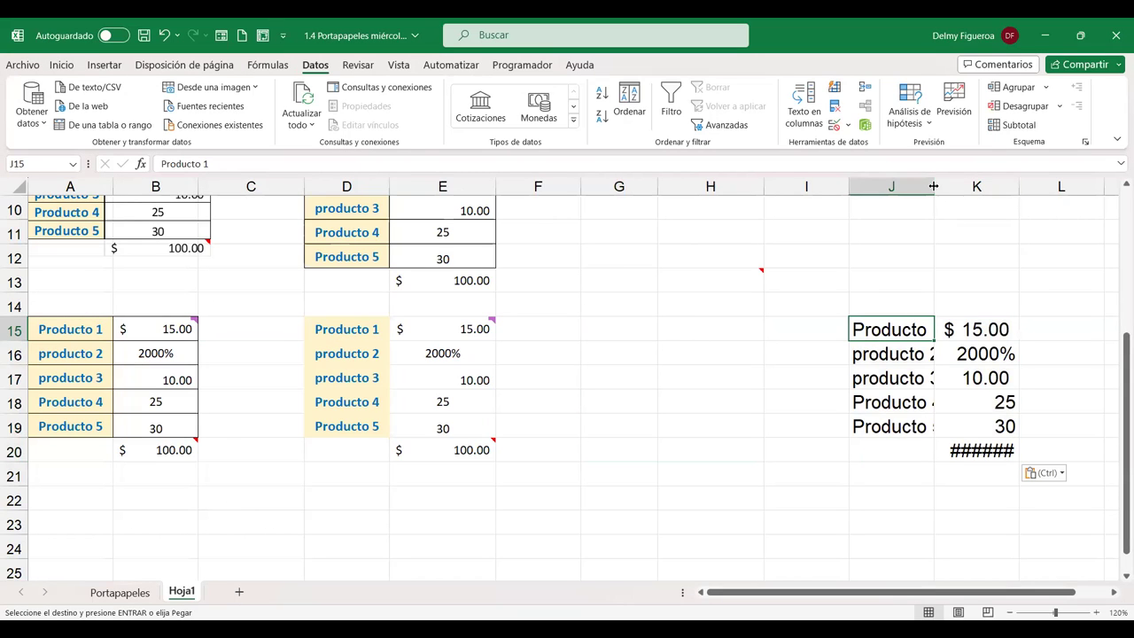
pyautogui.doubleClick(934, 183)
pyautogui.click(1006, 335)
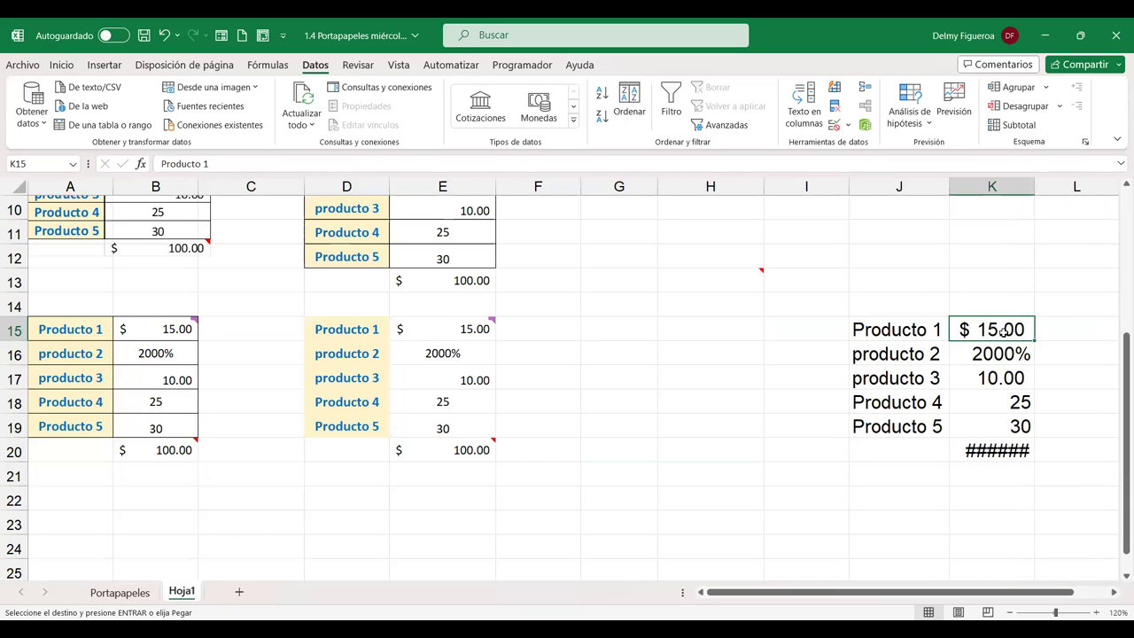
pyautogui.click(1010, 450)
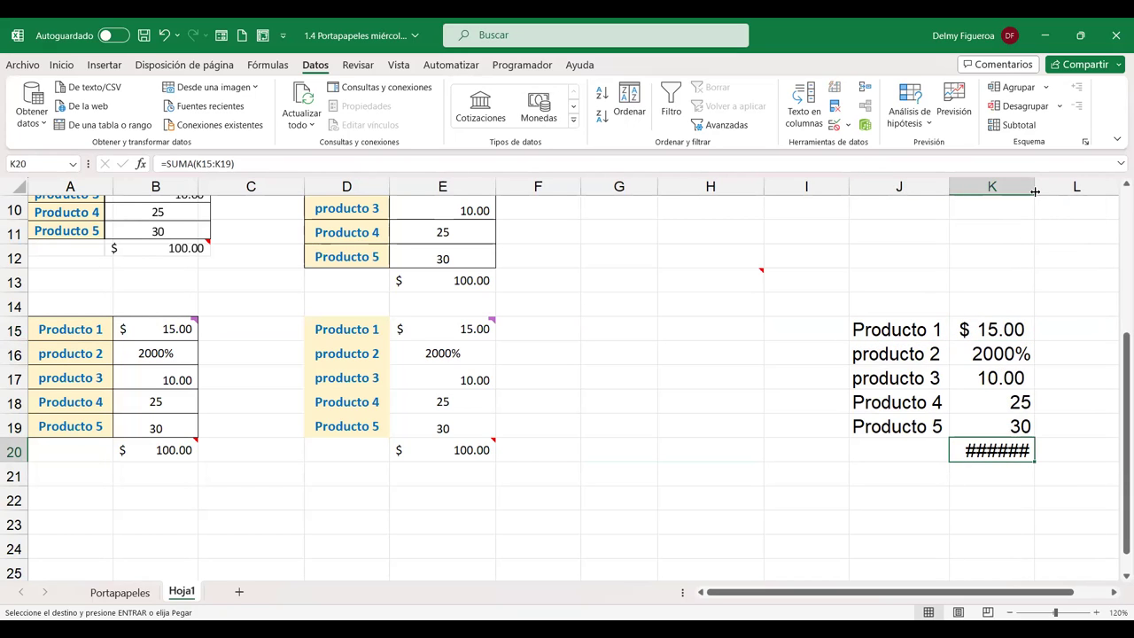
pyautogui.moveTo(1036, 192); pyautogui.dragTo(1039, 192)
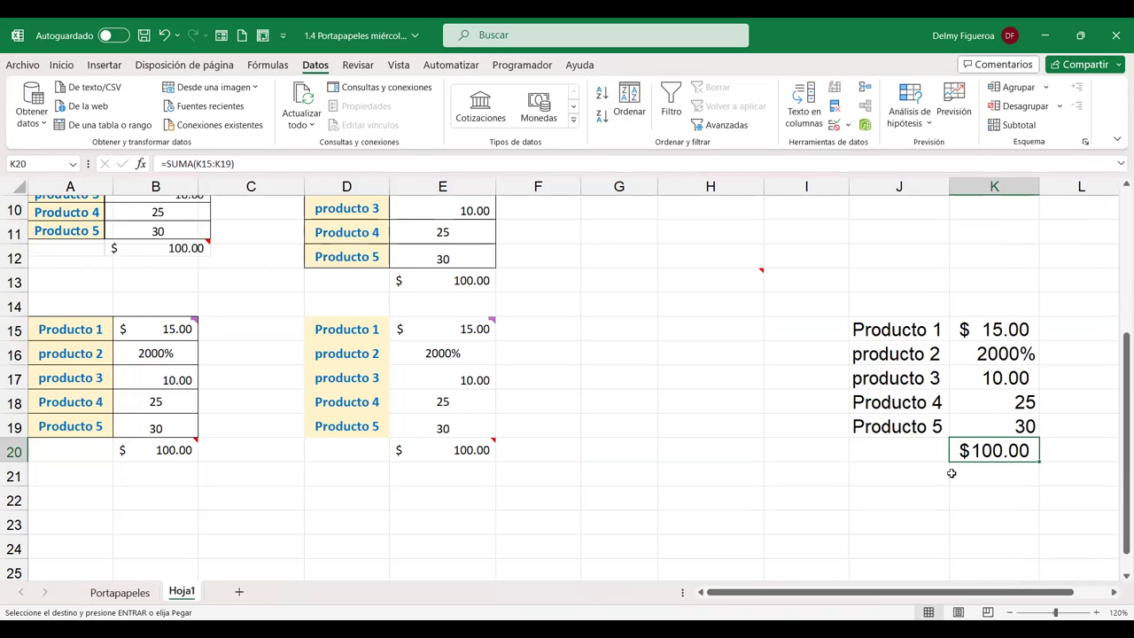
# - Paste the table as values with number formats at A22 and auto-fit columns A and B
pyautogui.click(81, 500)
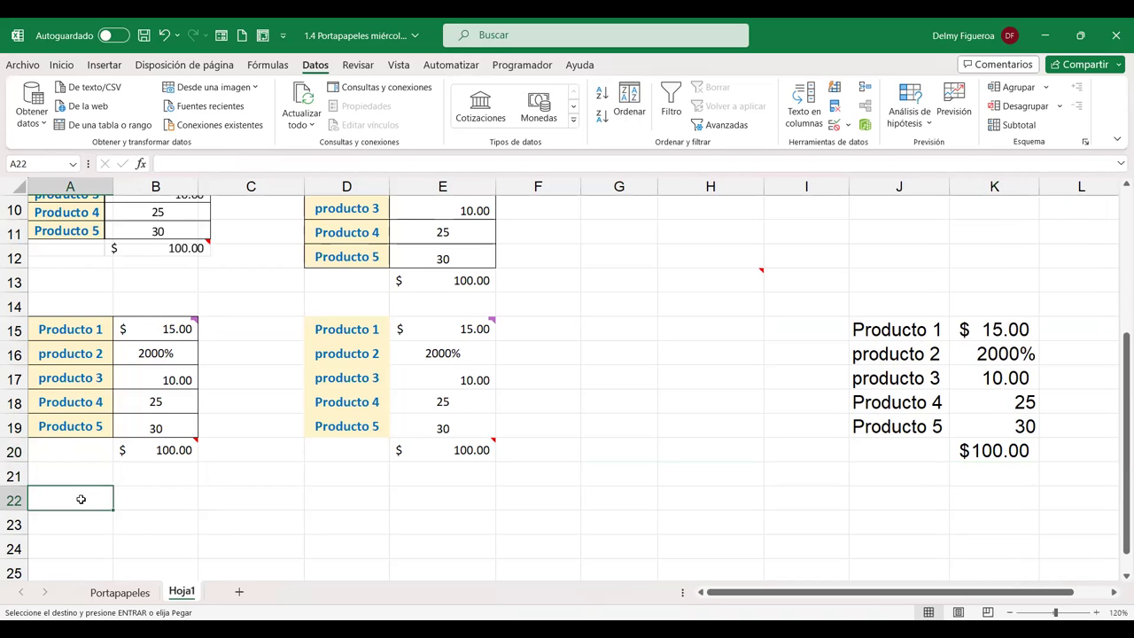
pyautogui.hotkey('ctrl', 'alt', 'v')
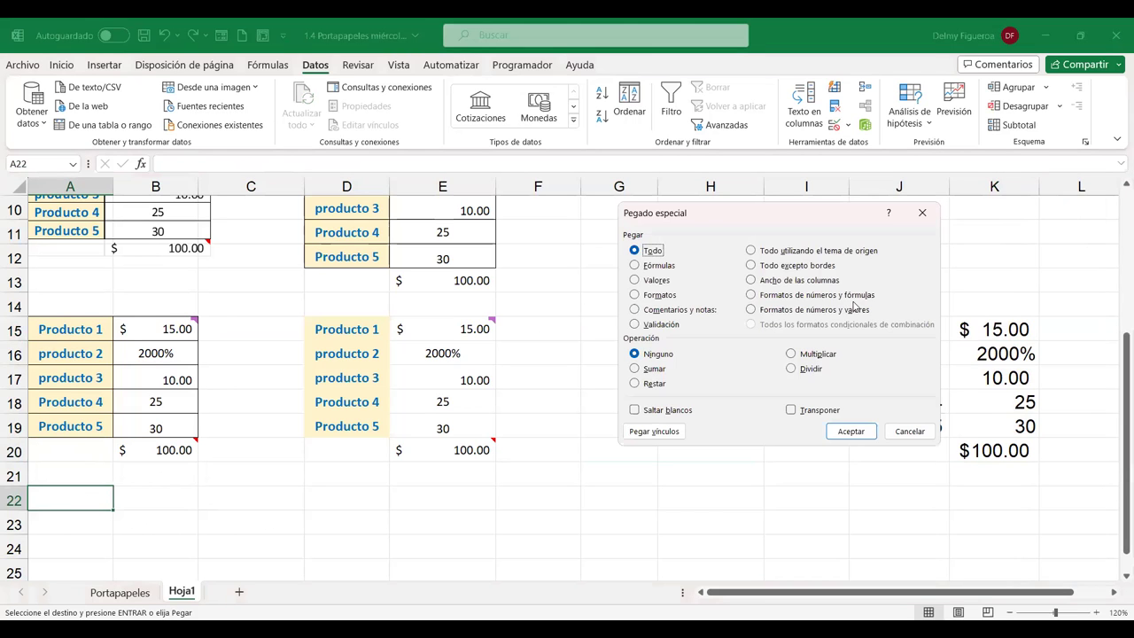
pyautogui.click(806, 310)
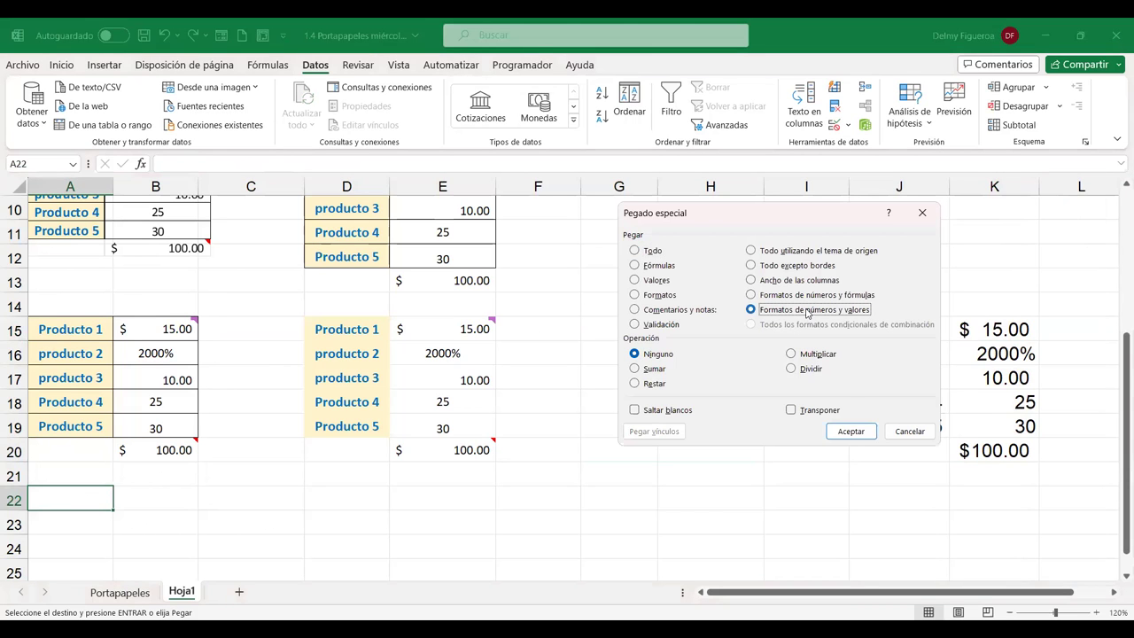
pyautogui.click(851, 432)
pyautogui.scroll(-1, 87, 449)
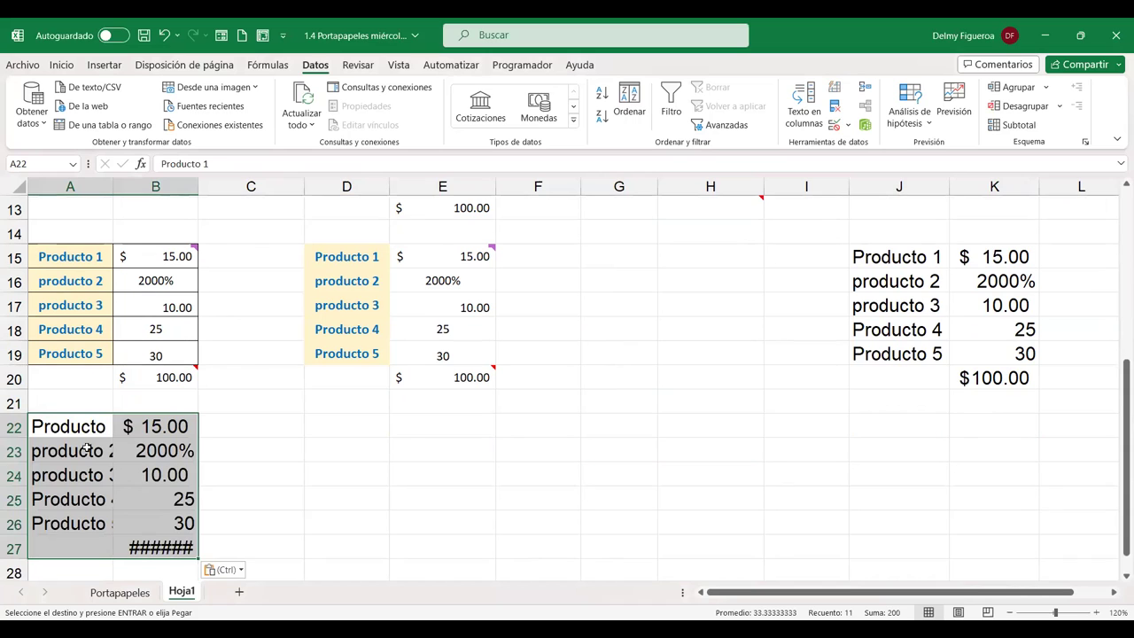
pyautogui.click(154, 435)
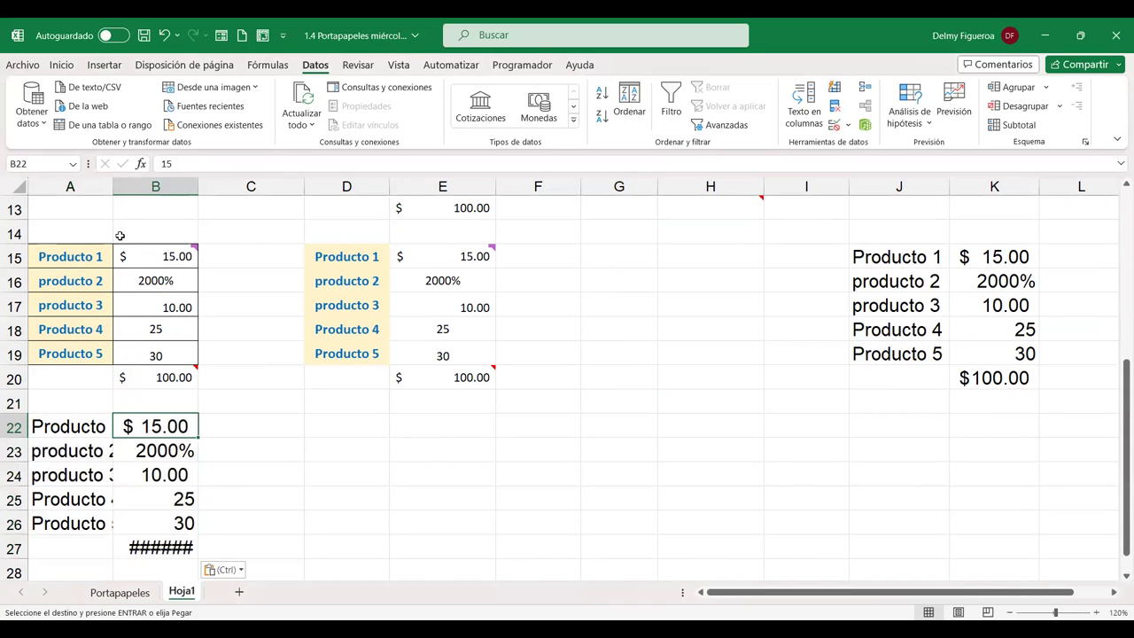
pyautogui.doubleClick(113, 186)
pyautogui.doubleClick(211, 187)
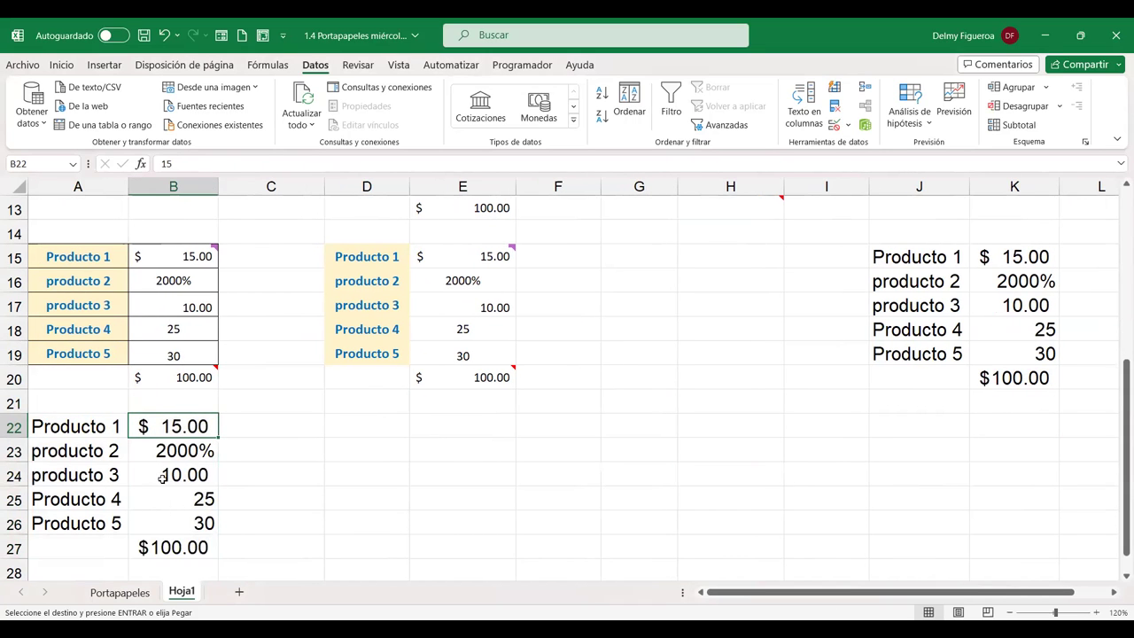
pyautogui.click(177, 548)
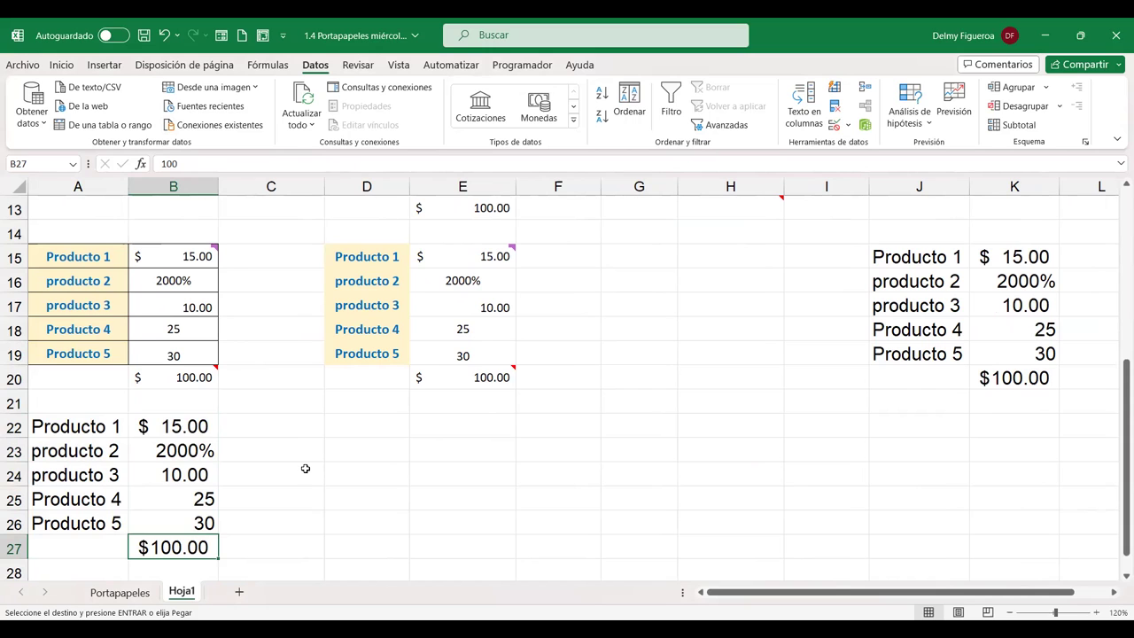
# - Start a special paste at D22, cancel it, and return to the Portapapeles sheet
pyautogui.click(119, 591)
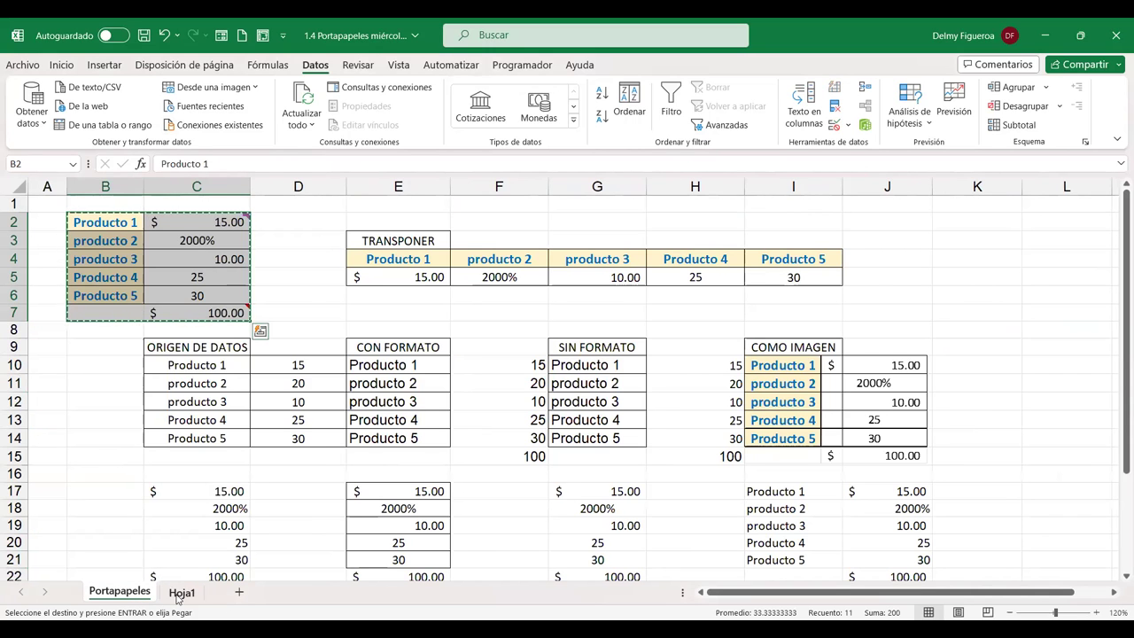
pyautogui.click(183, 594)
pyautogui.click(367, 422)
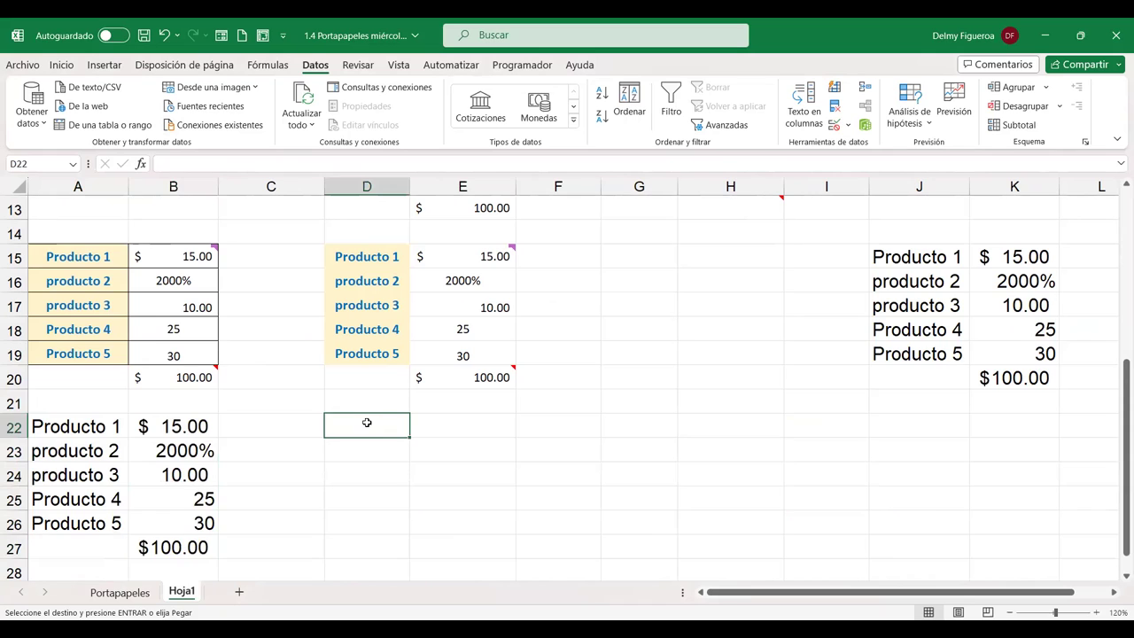
pyautogui.hotkey('ctrl', 'alt', 'v')
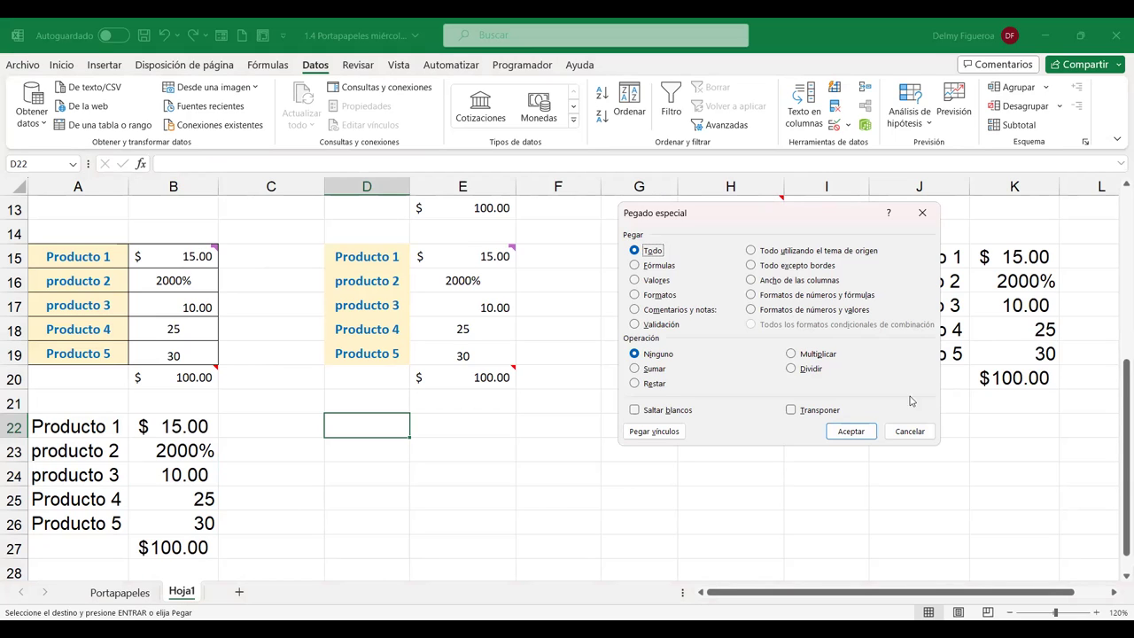
pyautogui.click(894, 434)
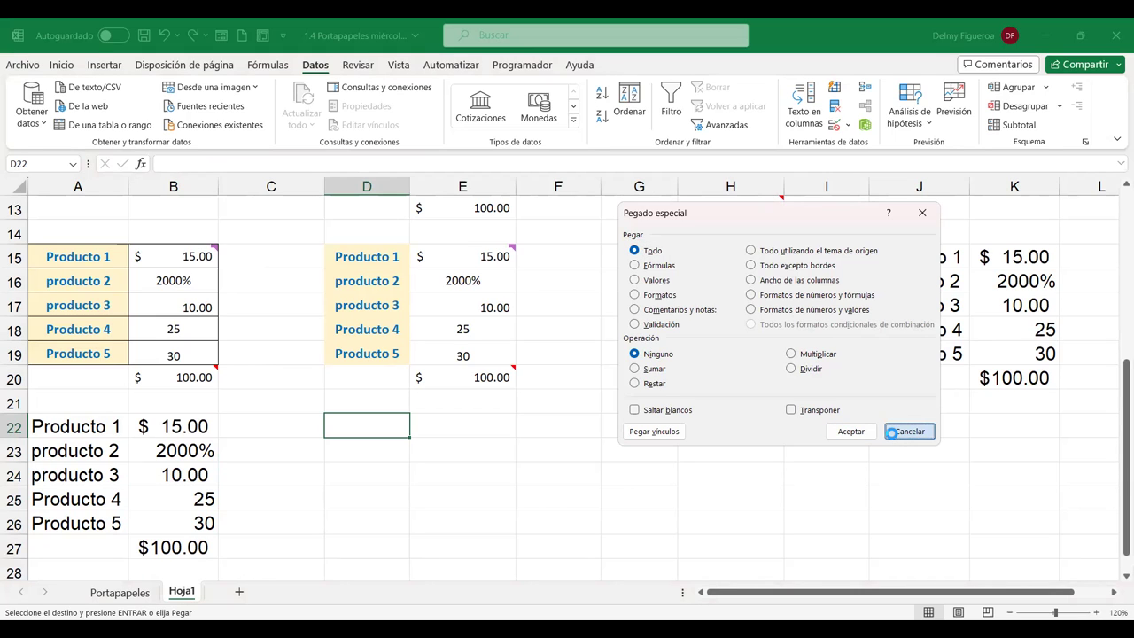
pyautogui.click(120, 592)
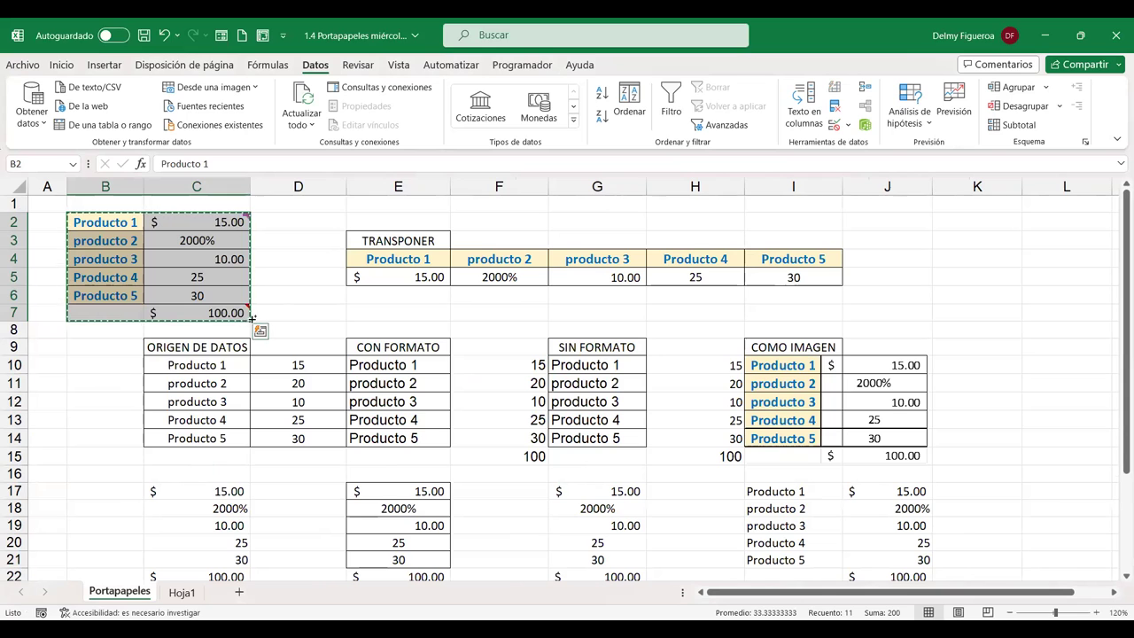
pyautogui.click(182, 593)
# - Add a new sheet Hoja2 and zoom it to 120%
pyautogui.click(240, 592)
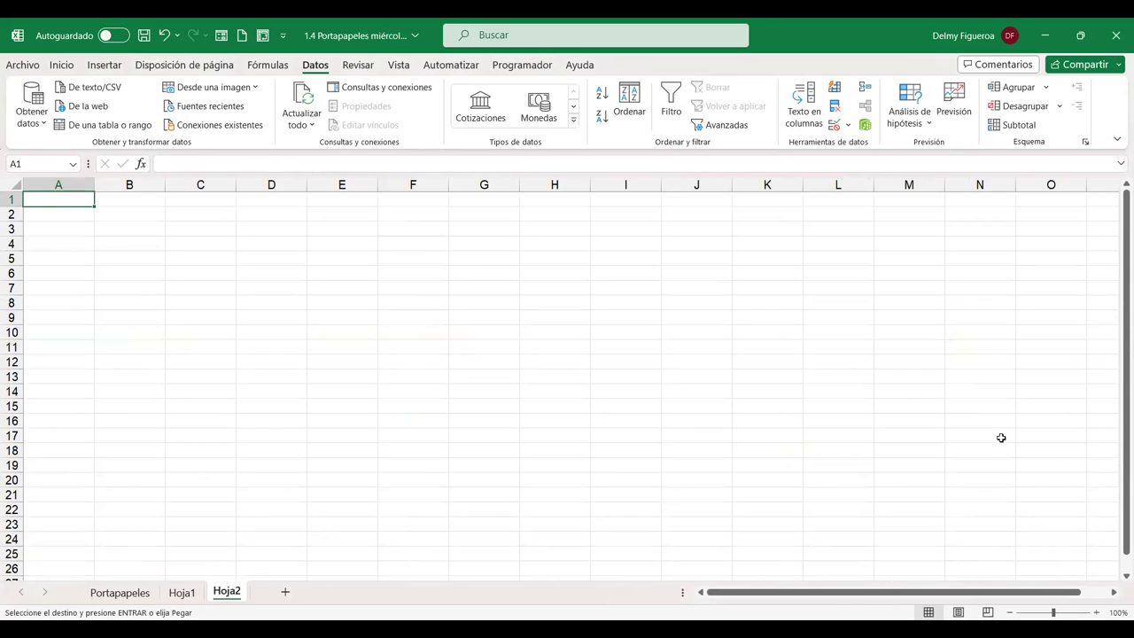
pyautogui.click(1098, 613)
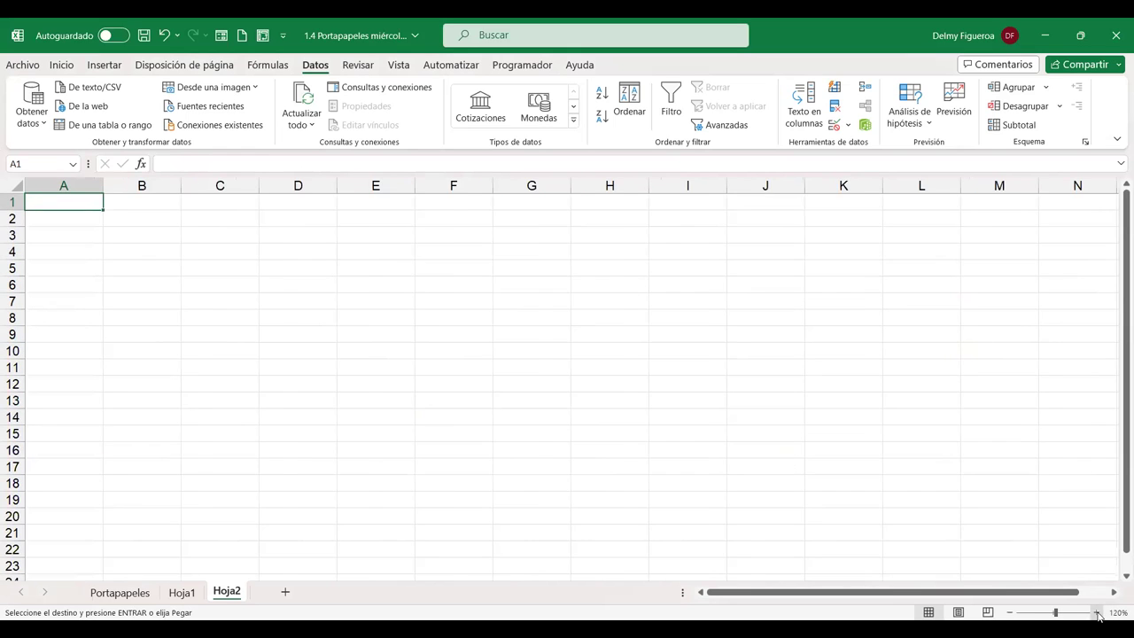
pyautogui.click(1098, 614)
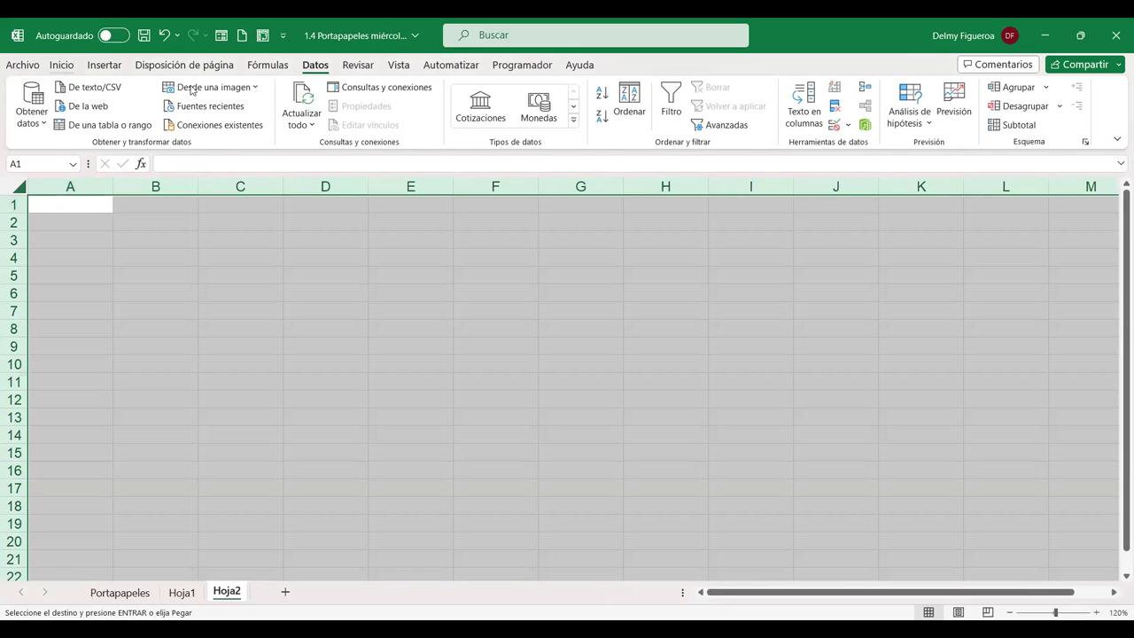
pyautogui.click(61, 65)
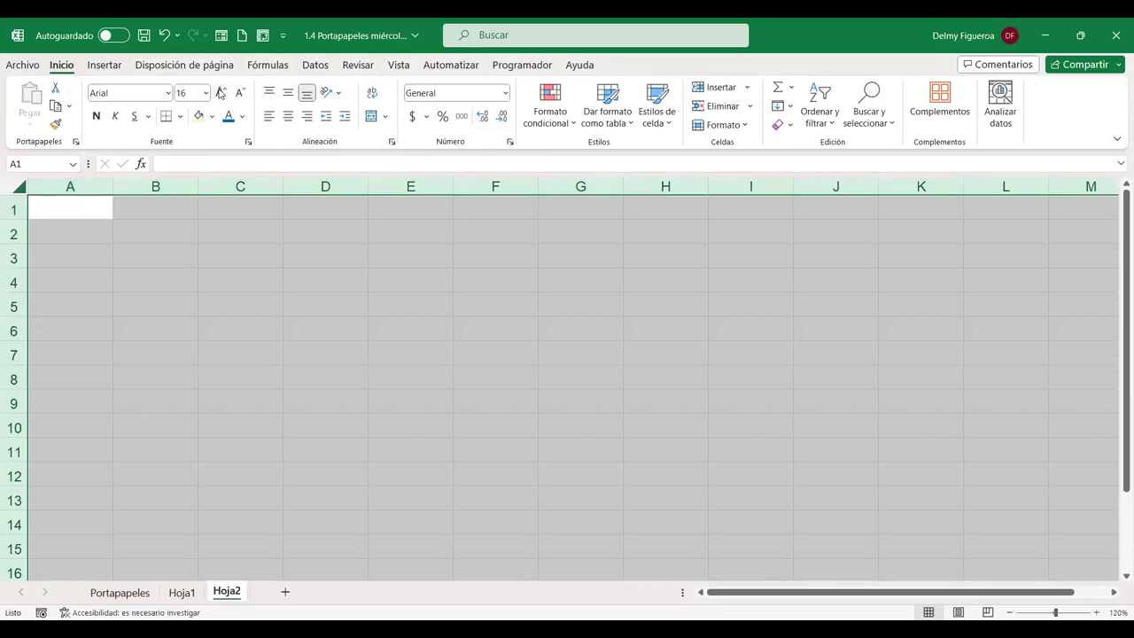
# - Copy the Portapapeles price table B2:C7 and paste it into Hoja2 at A1
pyautogui.click(124, 594)
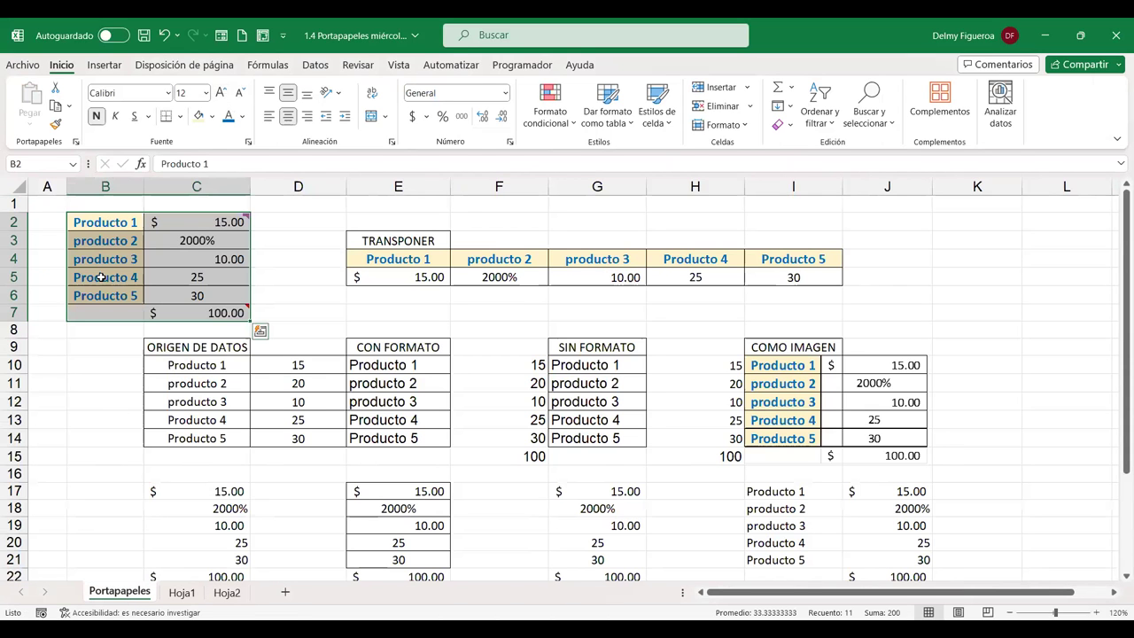
pyautogui.hotkey('ctrl', 'c')
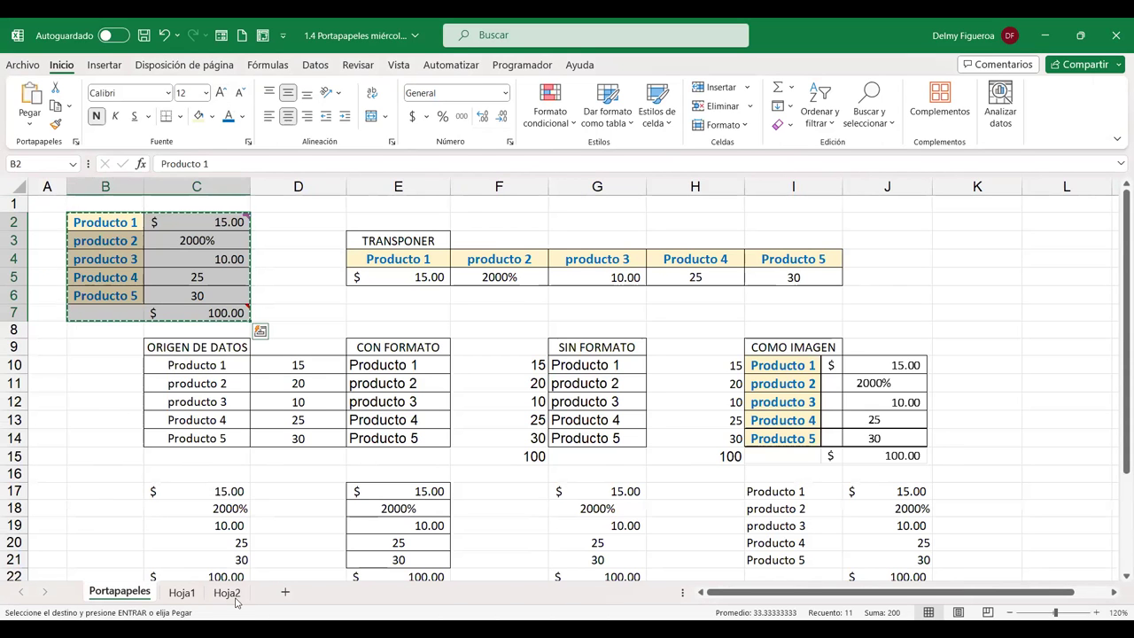
pyautogui.click(233, 596)
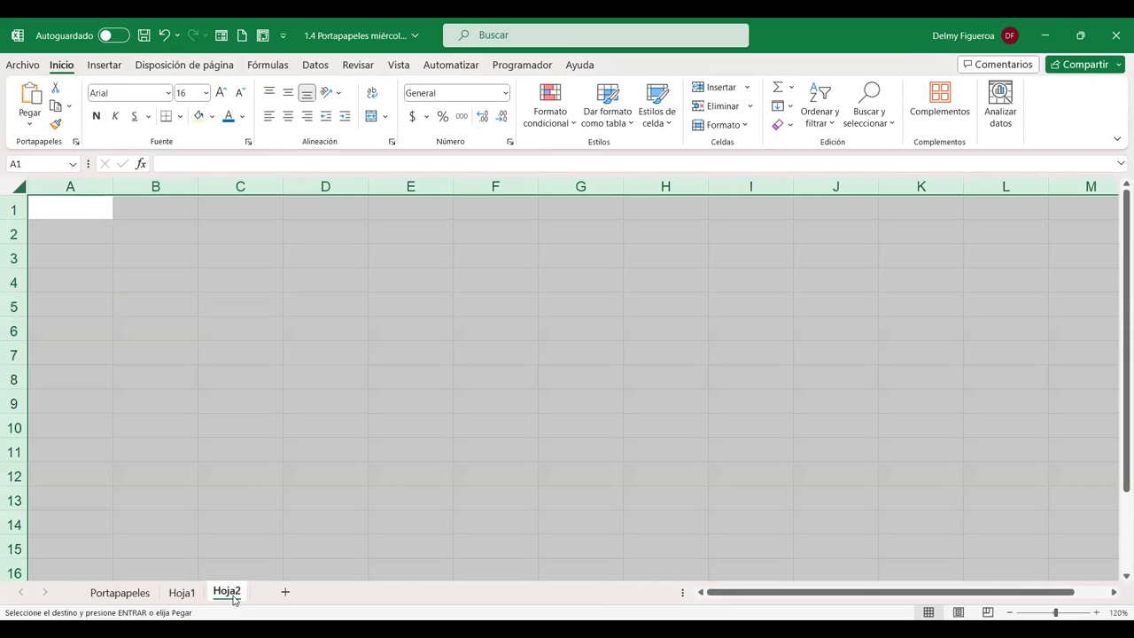
pyautogui.click(77, 205)
pyautogui.hotkey('ctrl', 'v')
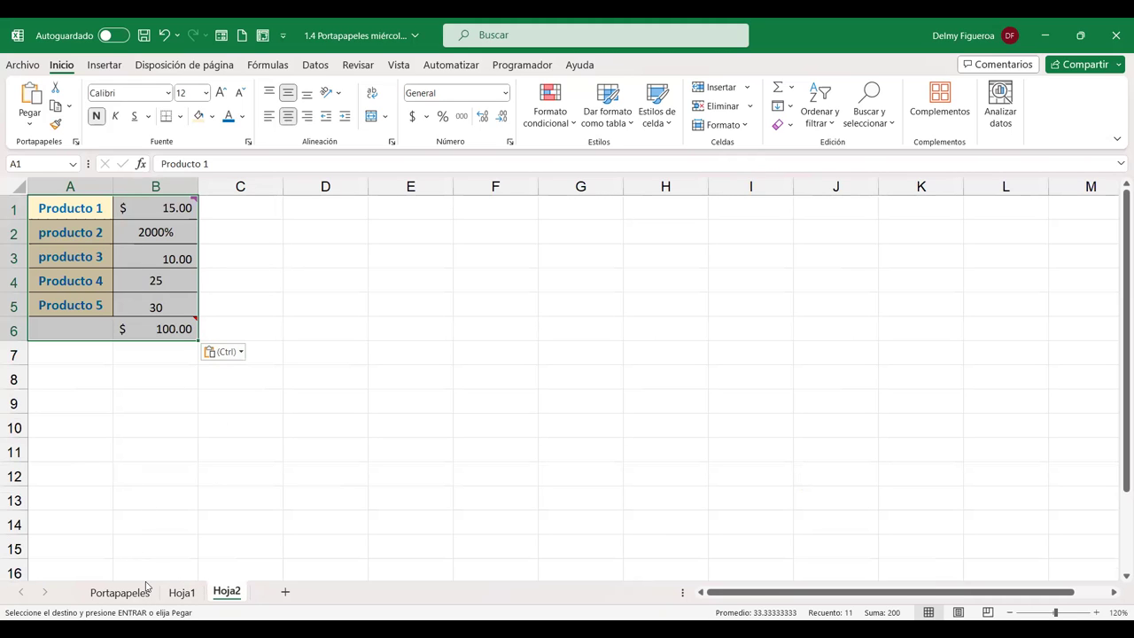
pyautogui.hotkey('ctrl', 'c')
pyautogui.click(351, 205)
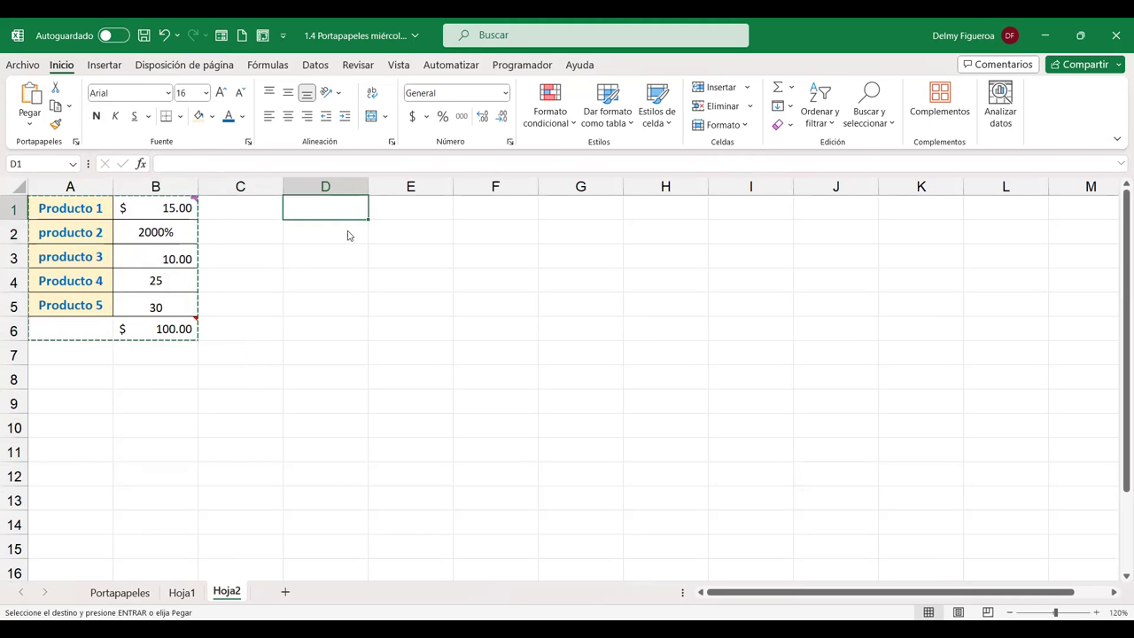
# - Copy the prices B1:B6 into column C starting at C1
pyautogui.hotkey('ctrl', 'alt', 'v')
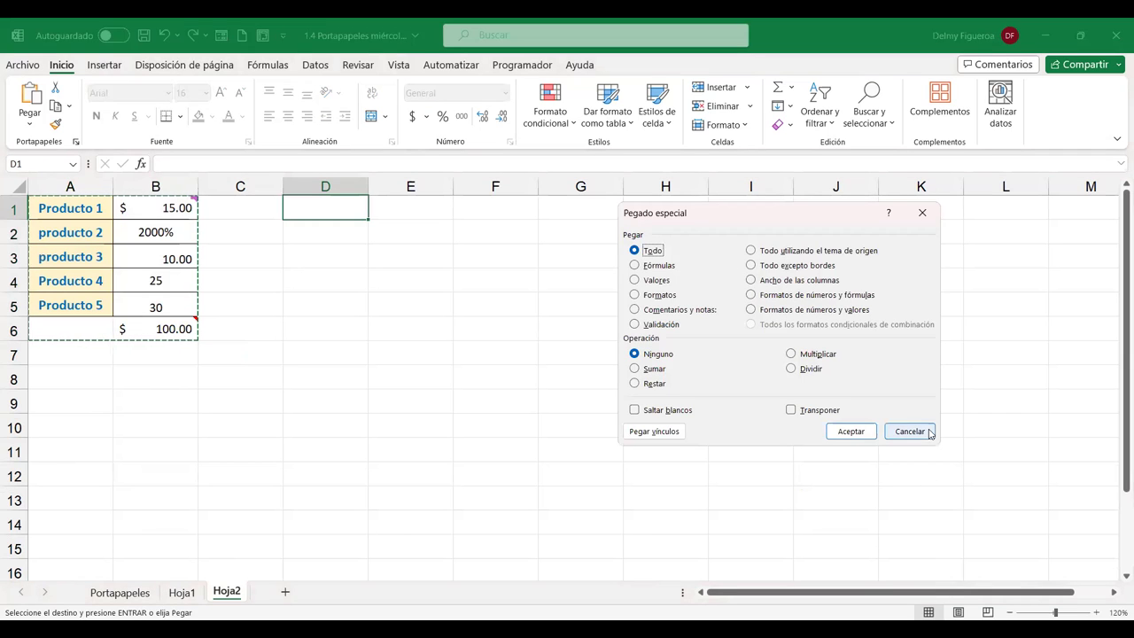
pyautogui.click(909, 431)
pyautogui.moveTo(174, 207); pyautogui.dragTo(172, 329)
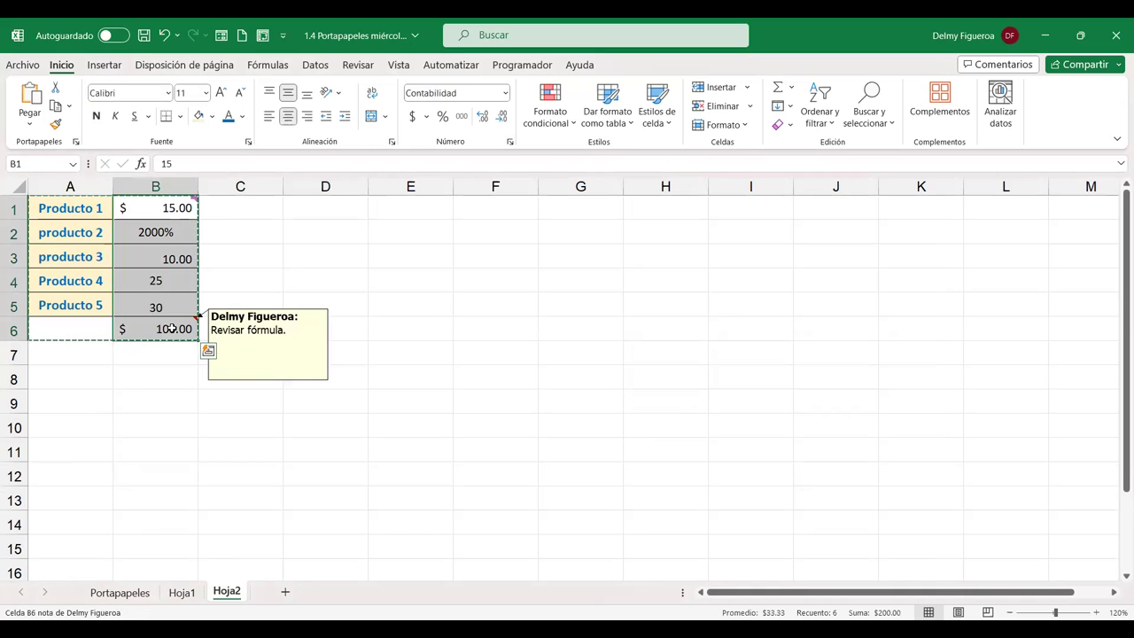
pyautogui.click(251, 207)
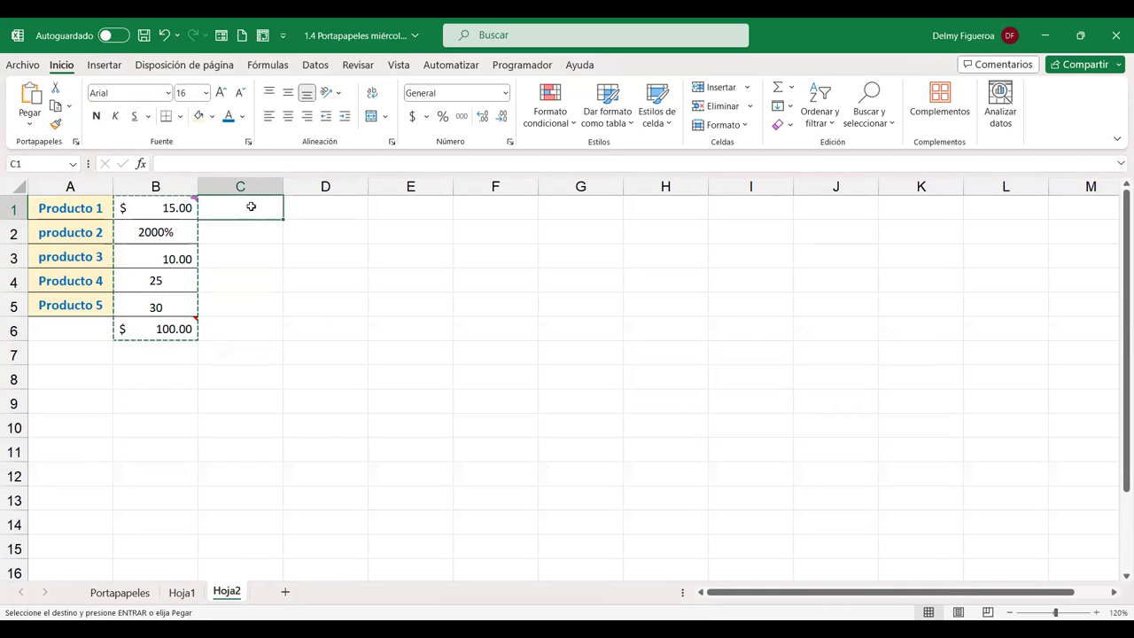
pyautogui.hotkey('ctrl', 'v')
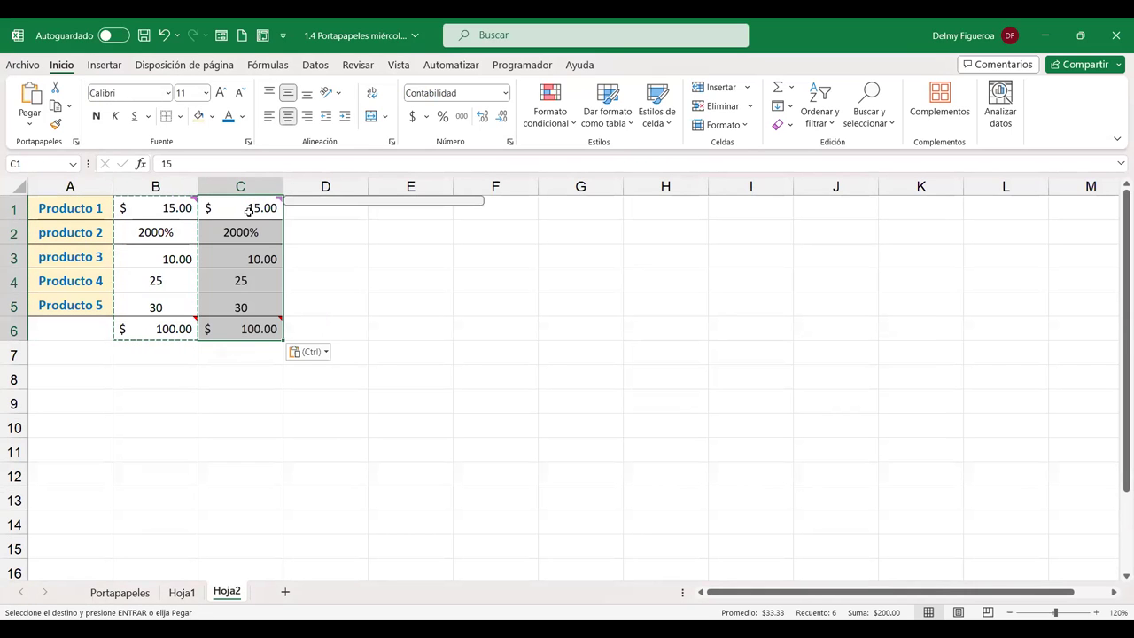
# - Apply the Número format to prices B1:B6 and C1:C6, showing 100.00 totals
pyautogui.moveTo(157, 209); pyautogui.dragTo(156, 326)
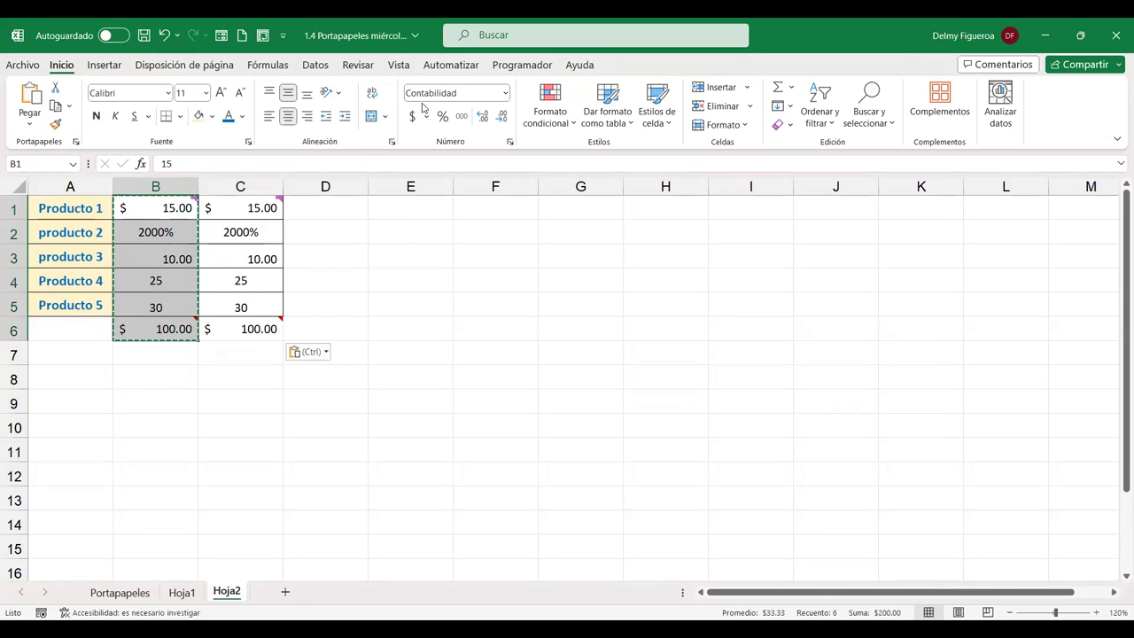
pyautogui.click(506, 93)
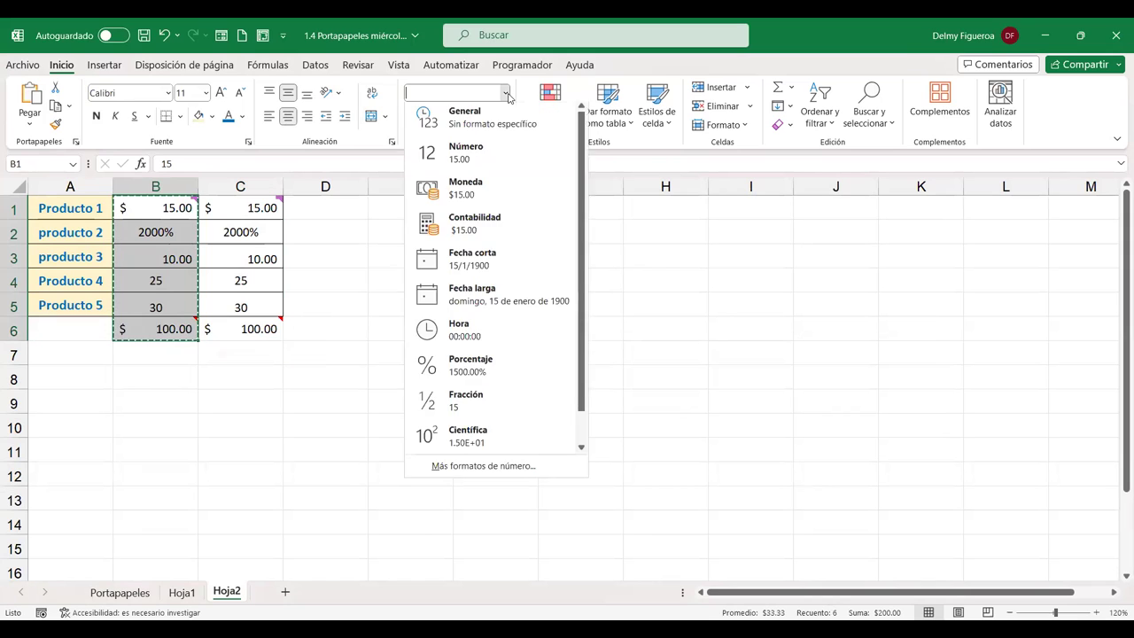
pyautogui.click(485, 168)
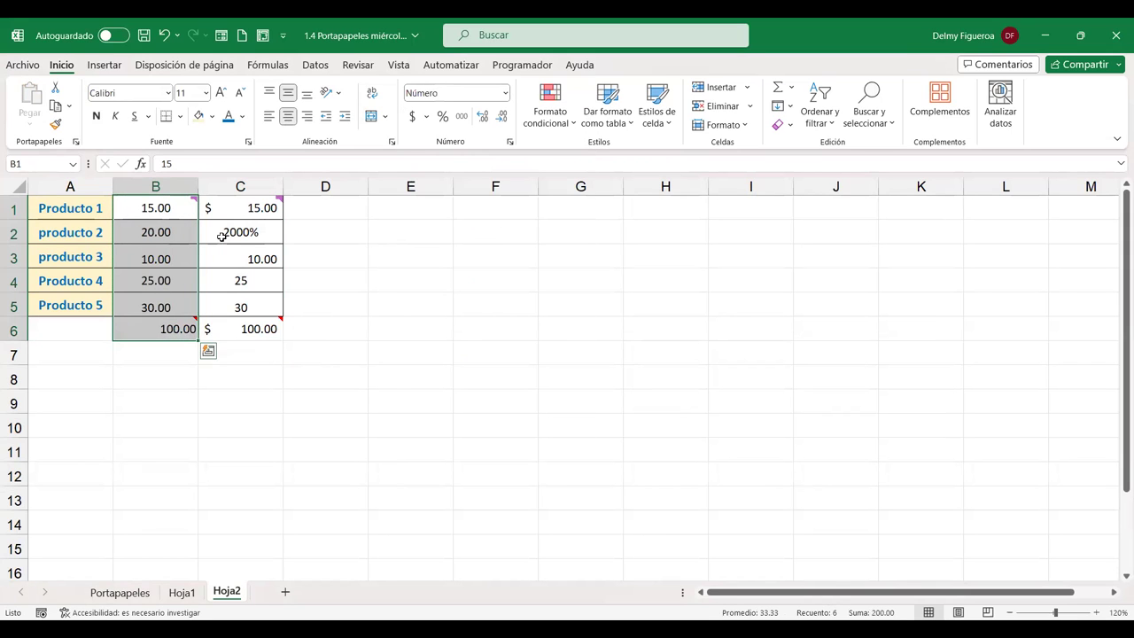
pyautogui.moveTo(230, 208); pyautogui.dragTo(228, 325)
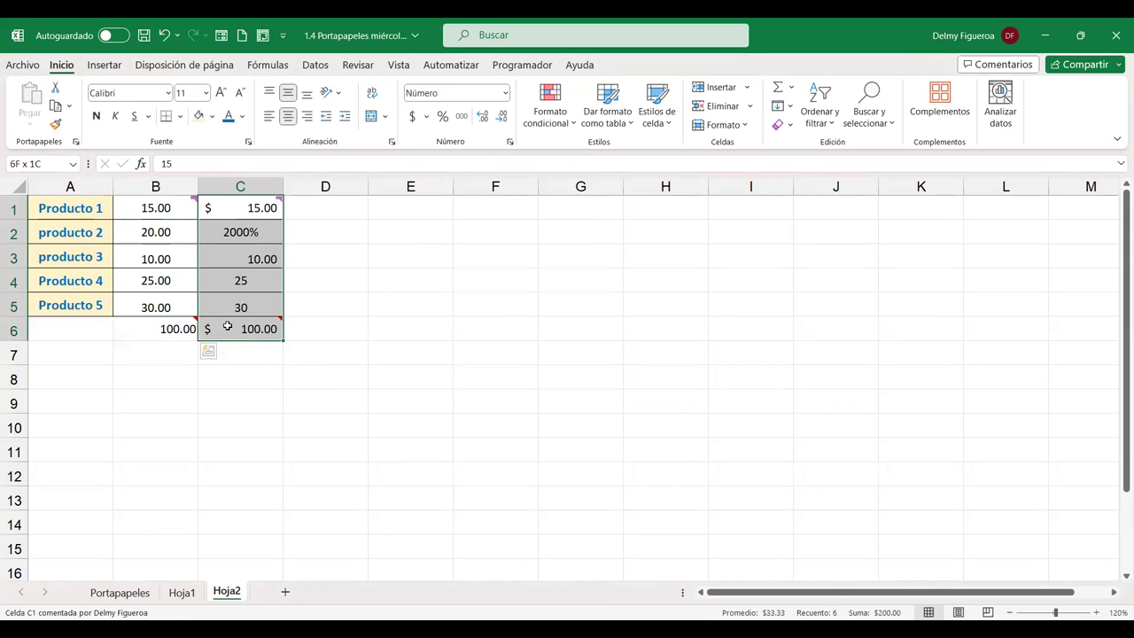
pyautogui.click(505, 93)
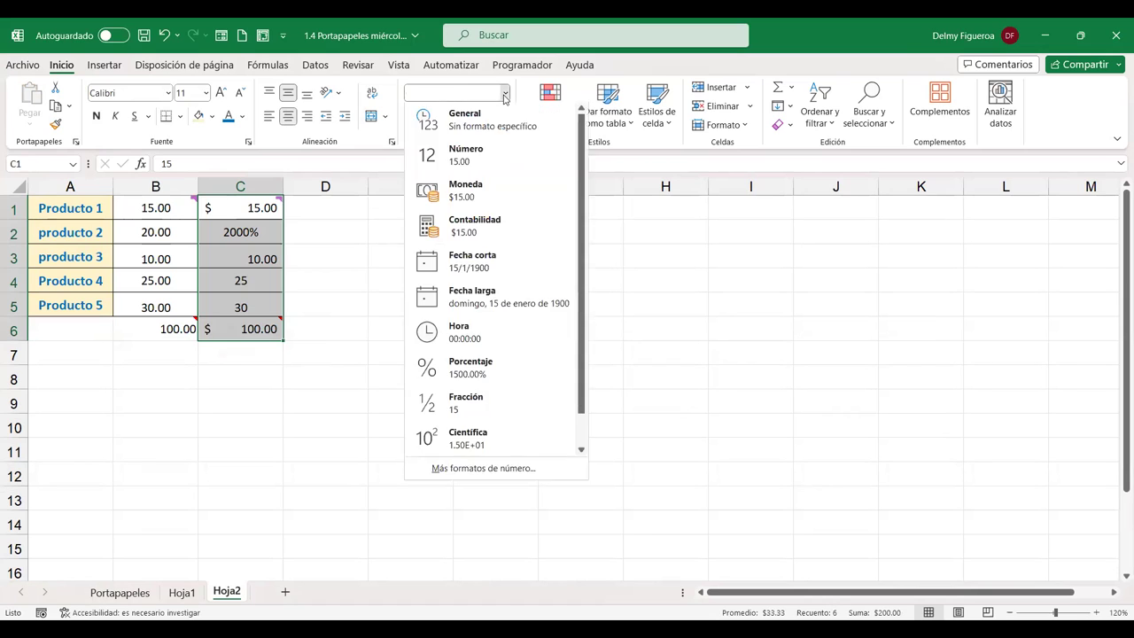
pyautogui.click(476, 167)
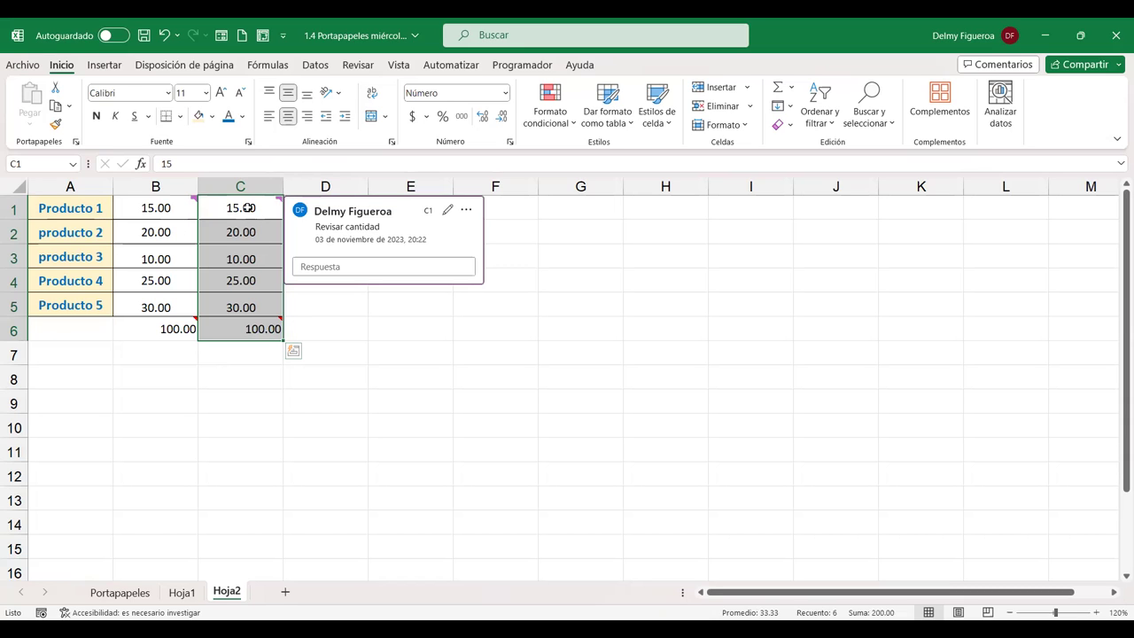
pyautogui.moveTo(249, 209); pyautogui.dragTo(248, 308)
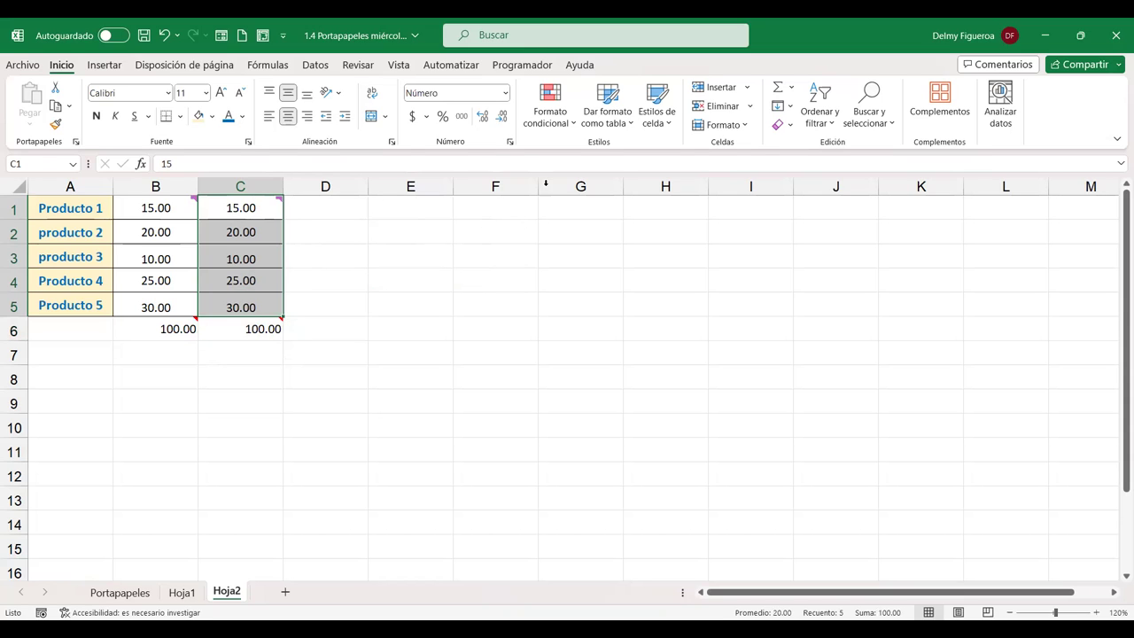
# - Add purple gradient data bars to prices C1:C5
pyautogui.click(575, 132)
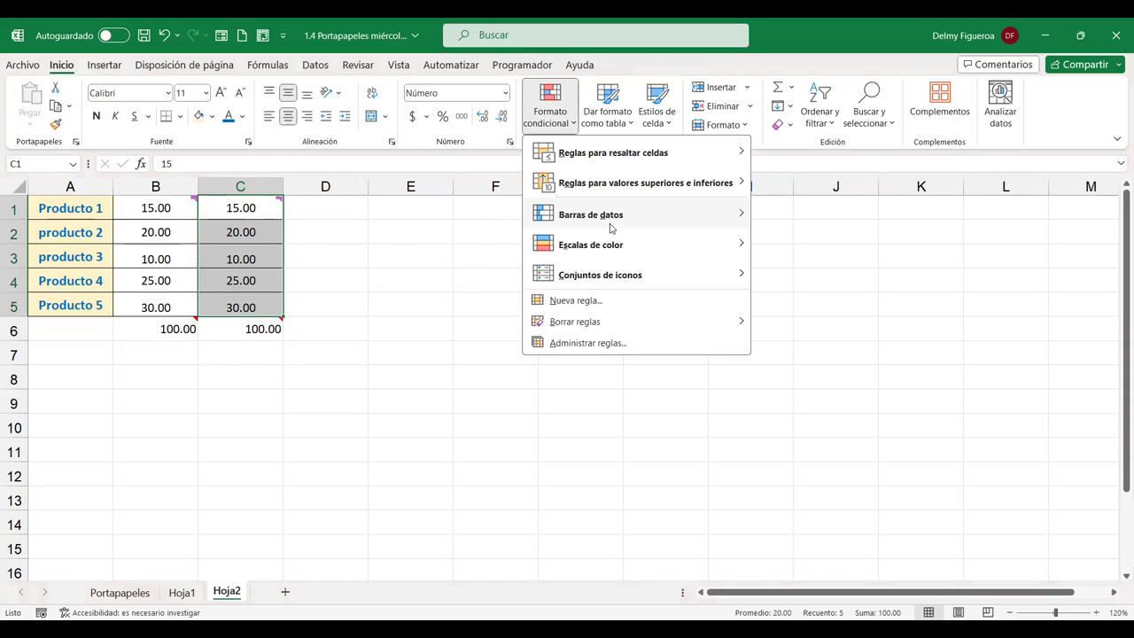
pyautogui.moveTo(620, 214)
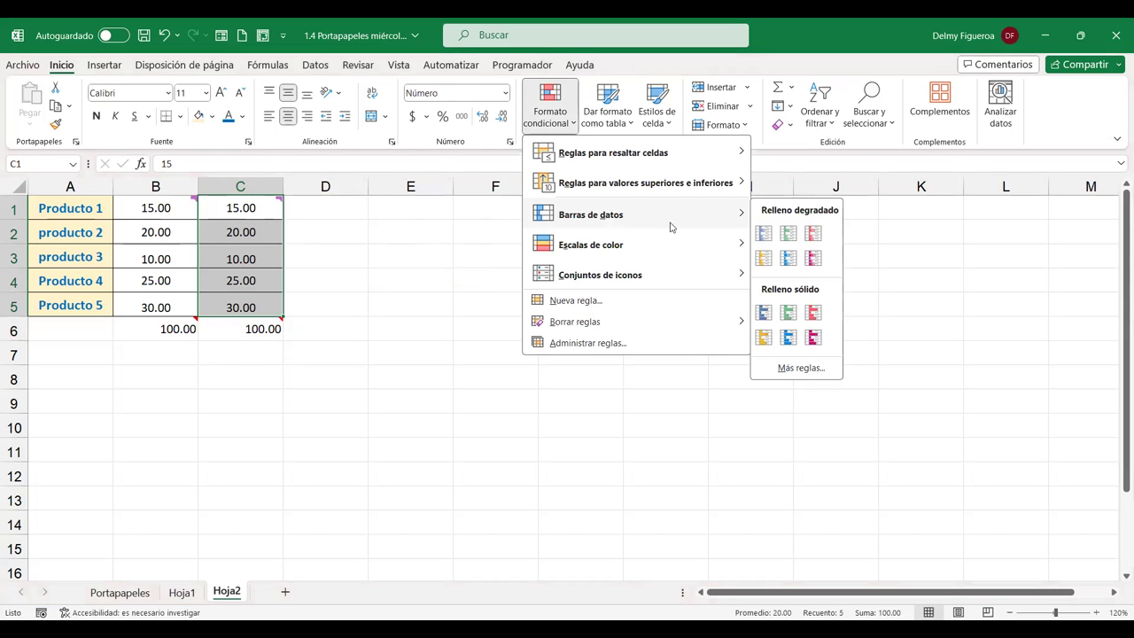
pyautogui.click(814, 258)
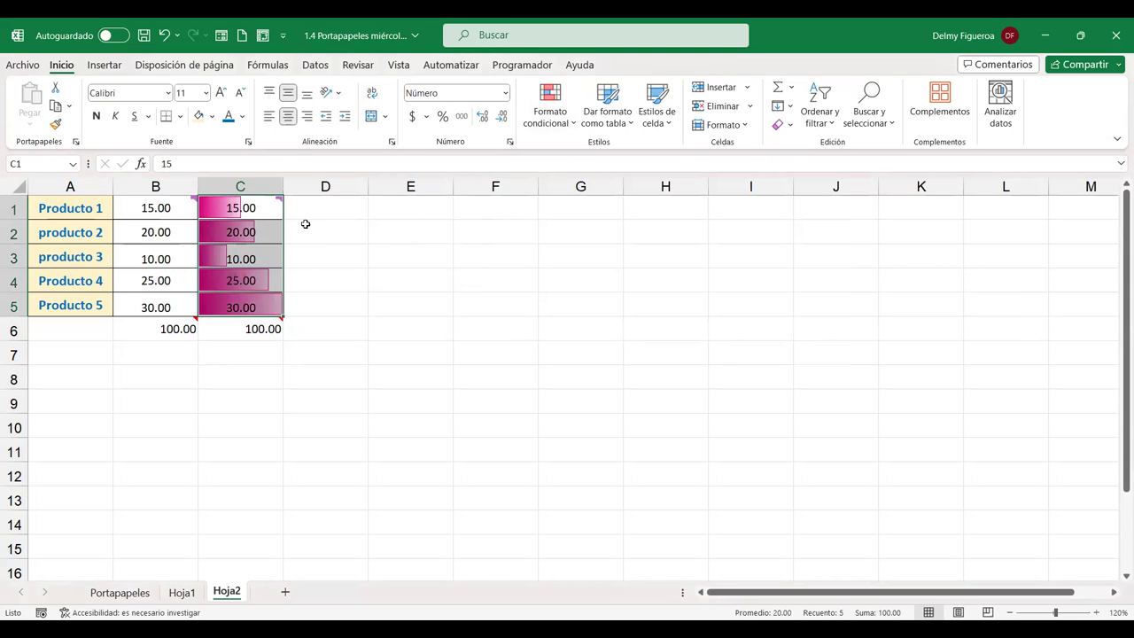
# - Add the check, warning and cross indicator icon set to prices B1:B5
pyautogui.moveTo(153, 206); pyautogui.dragTo(150, 310)
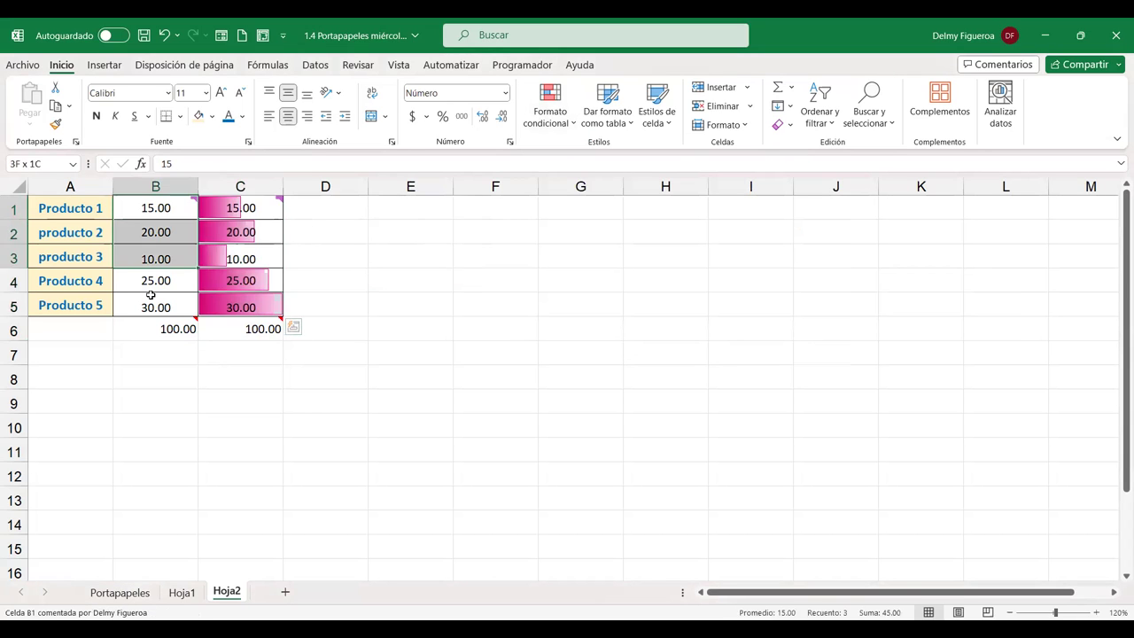
pyautogui.click(568, 127)
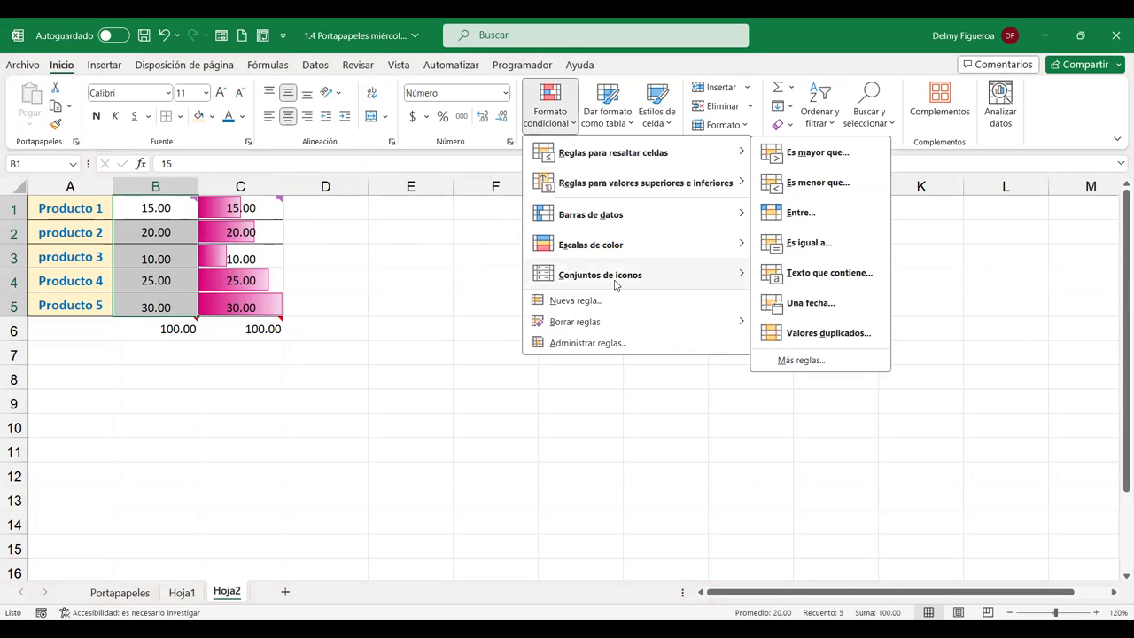
pyautogui.moveTo(615, 284)
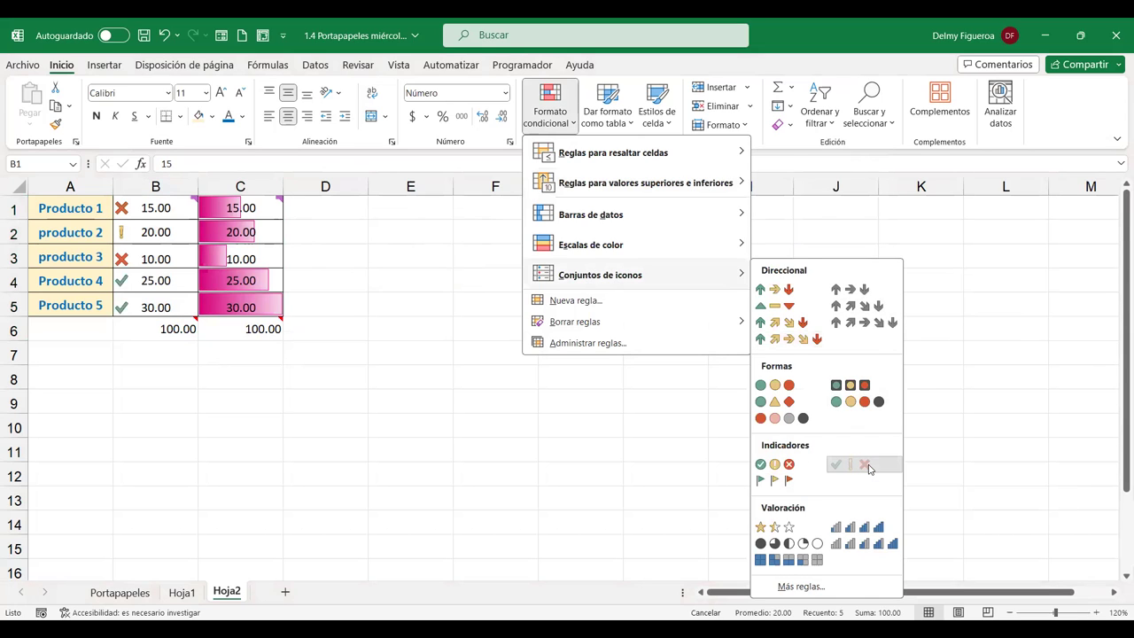
pyautogui.click(868, 468)
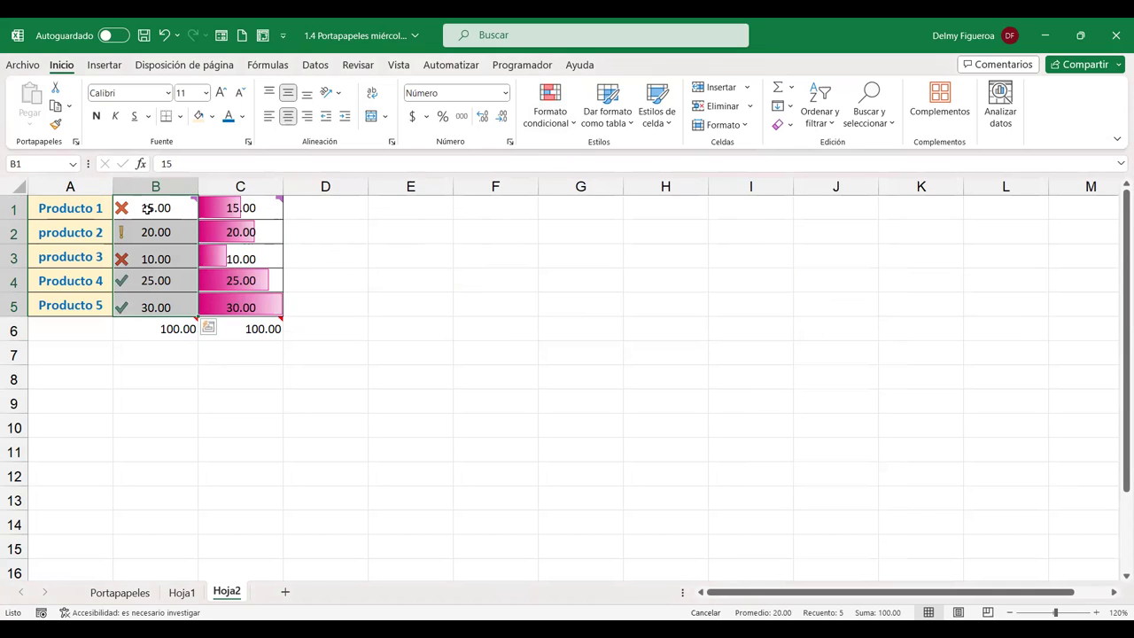
# - Copy A1:C6 to E1 with 'Todos los formatos condicionales de combinación', keeping icons and data bars
pyautogui.moveTo(53, 208); pyautogui.dragTo(257, 329)
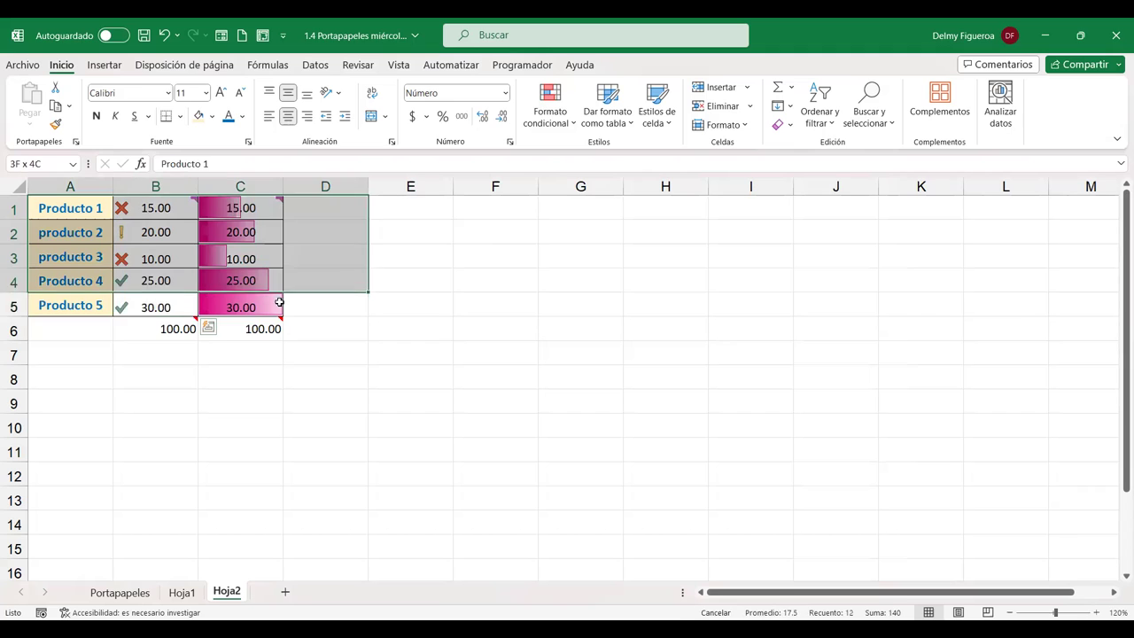
pyautogui.hotkey('ctrl', 'c')
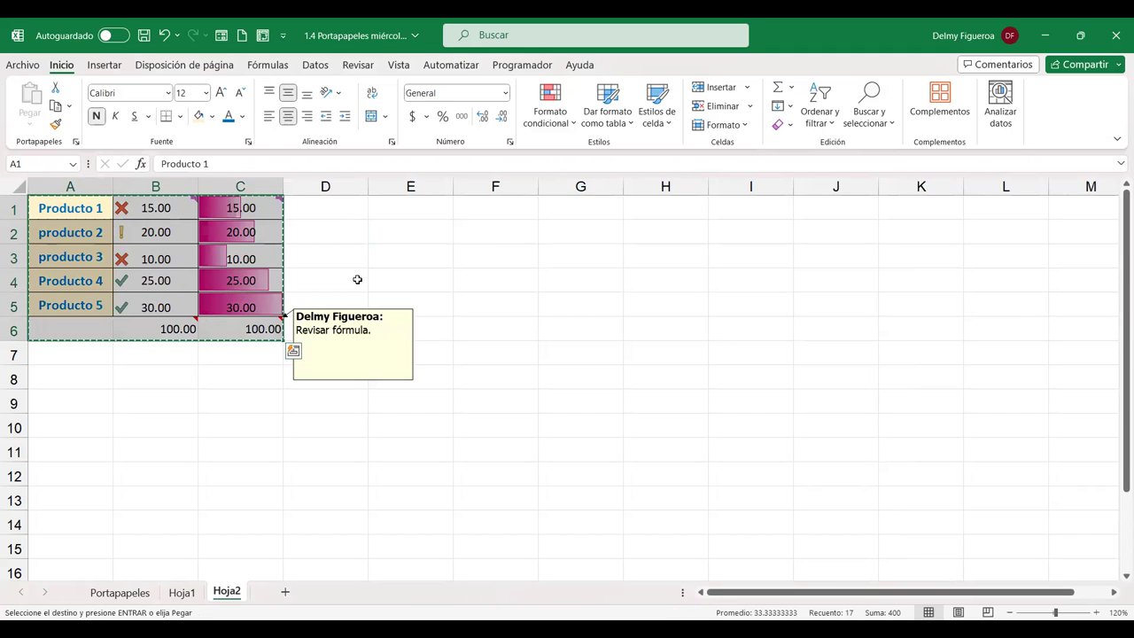
pyautogui.click(423, 204)
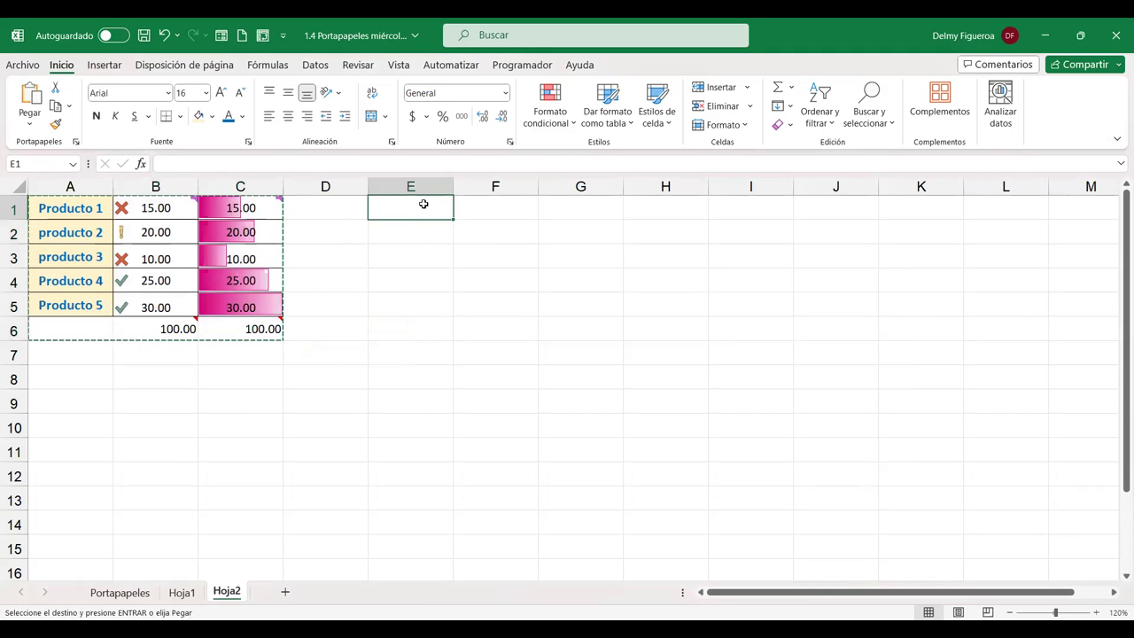
pyautogui.hotkey('ctrl', 'alt', 'v')
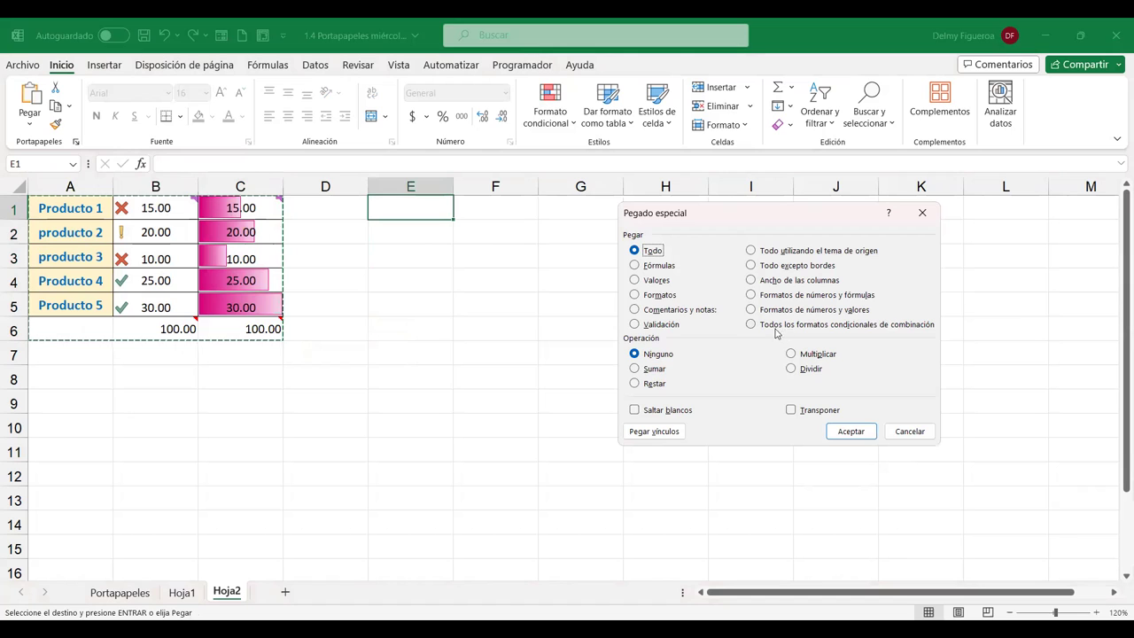
pyautogui.click(798, 325)
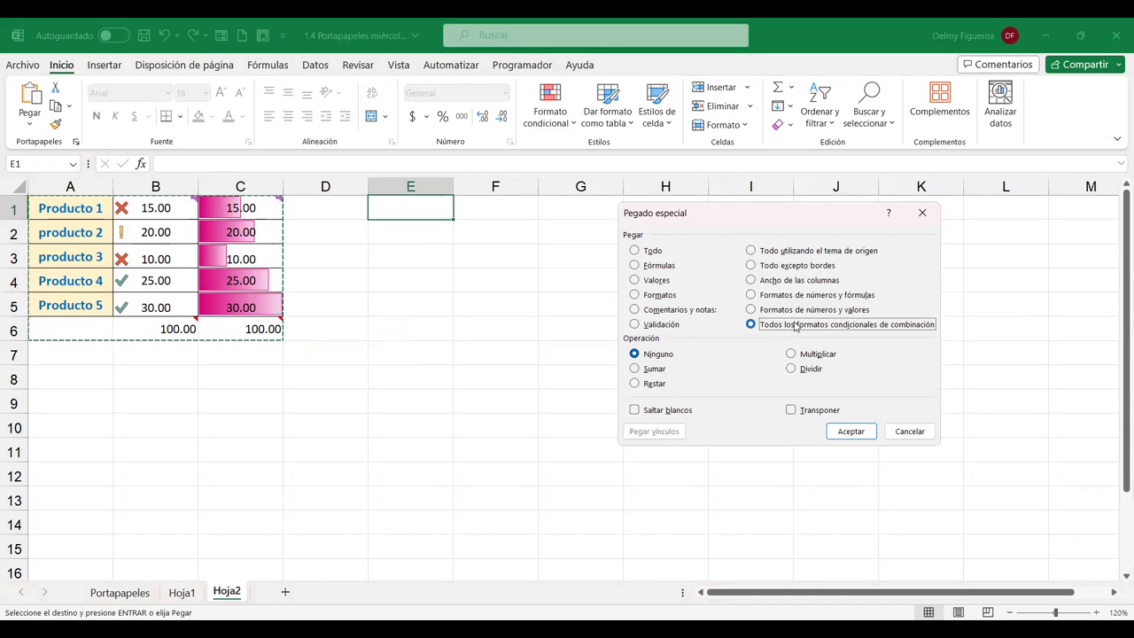
pyautogui.click(860, 432)
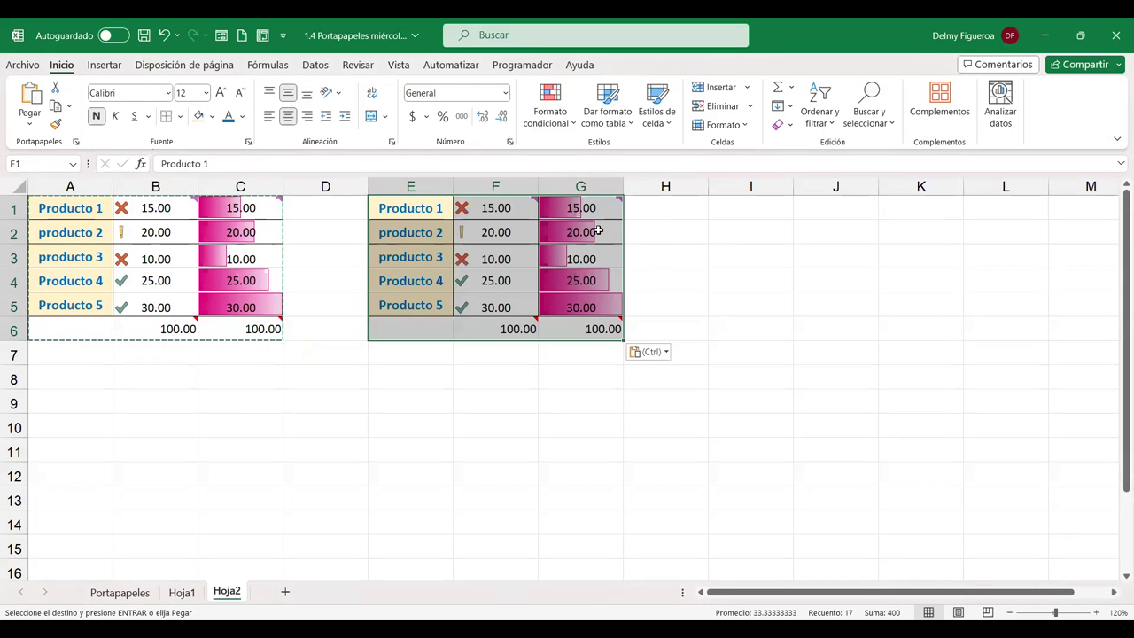
pyautogui.click(598, 231)
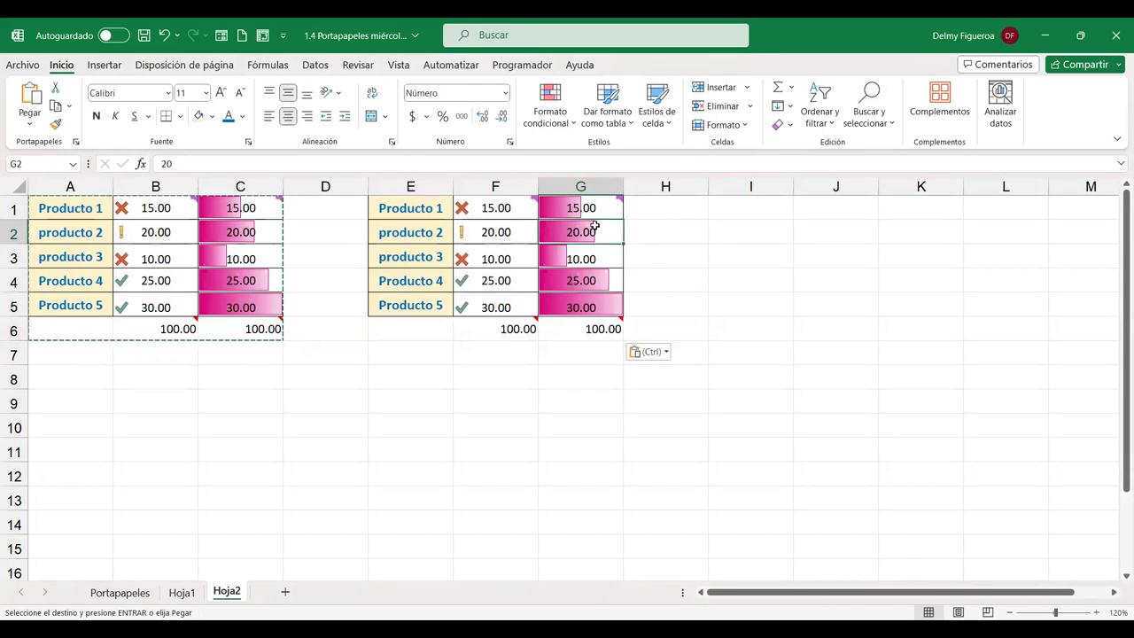
# - Apply a green-to-red colour scale to prices B1:B5
pyautogui.click(250, 209)
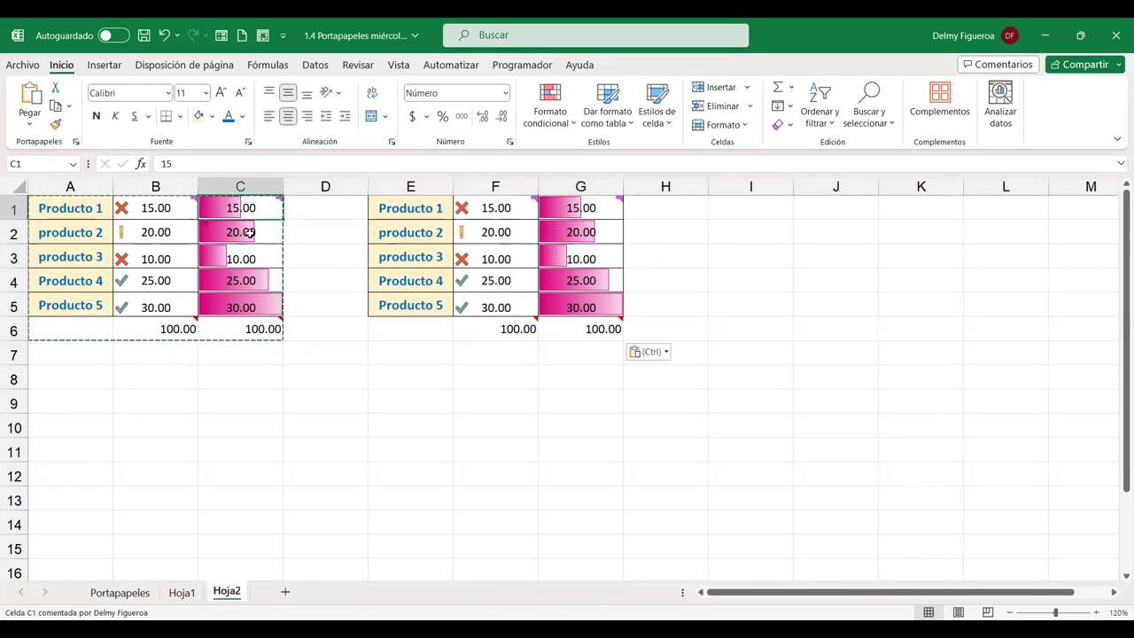
pyautogui.moveTo(251, 232); pyautogui.dragTo(247, 306)
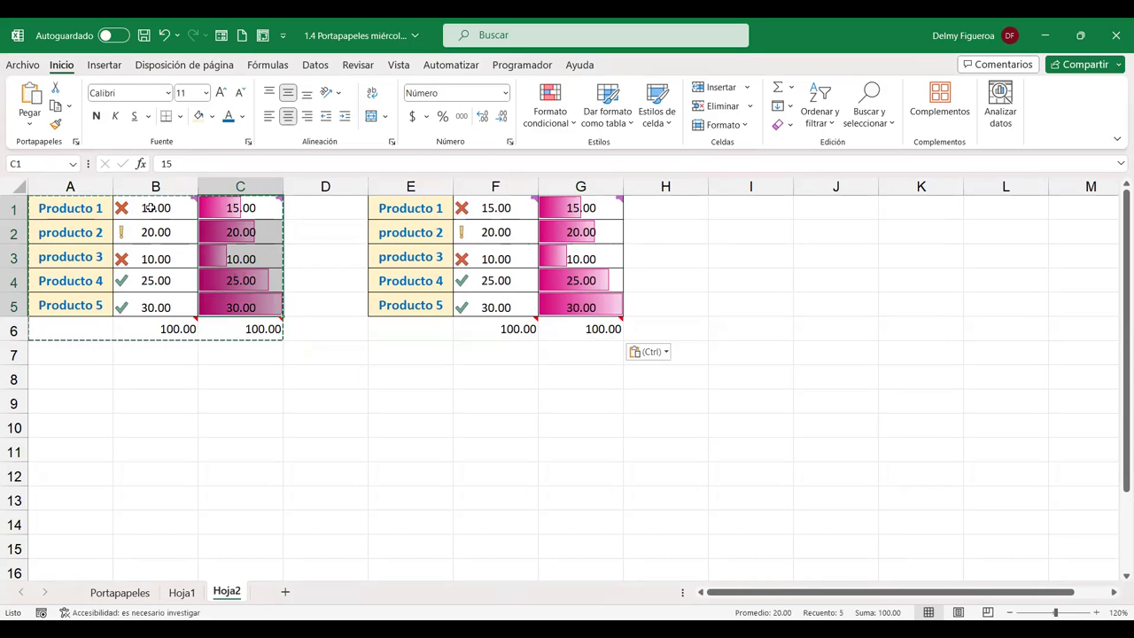
pyautogui.moveTo(151, 209); pyautogui.dragTo(155, 306)
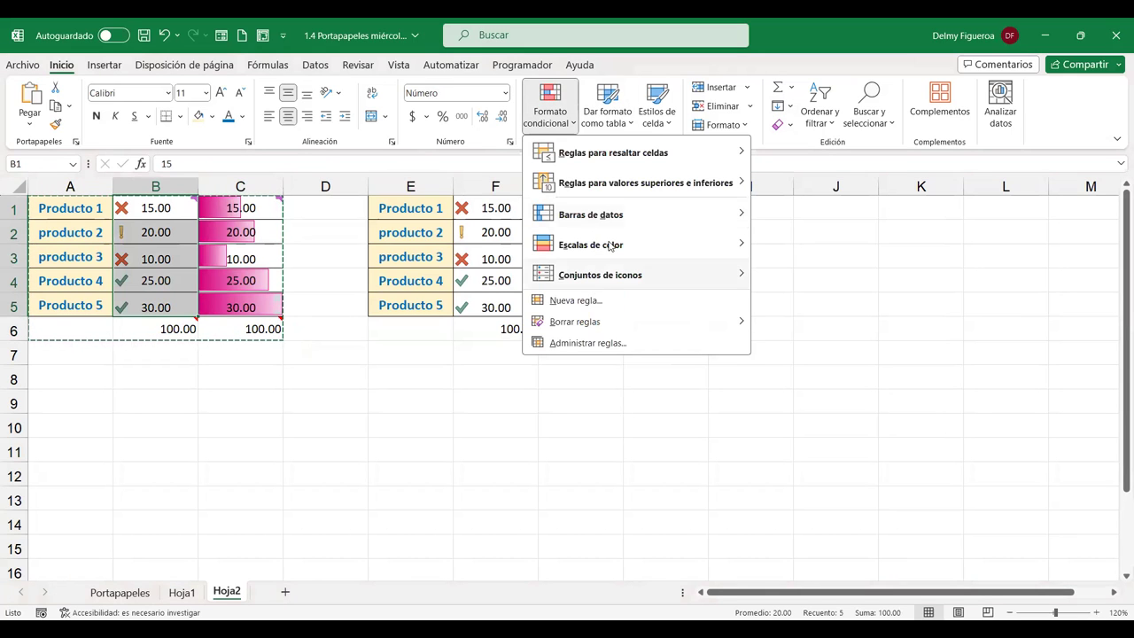
pyautogui.moveTo(610, 246)
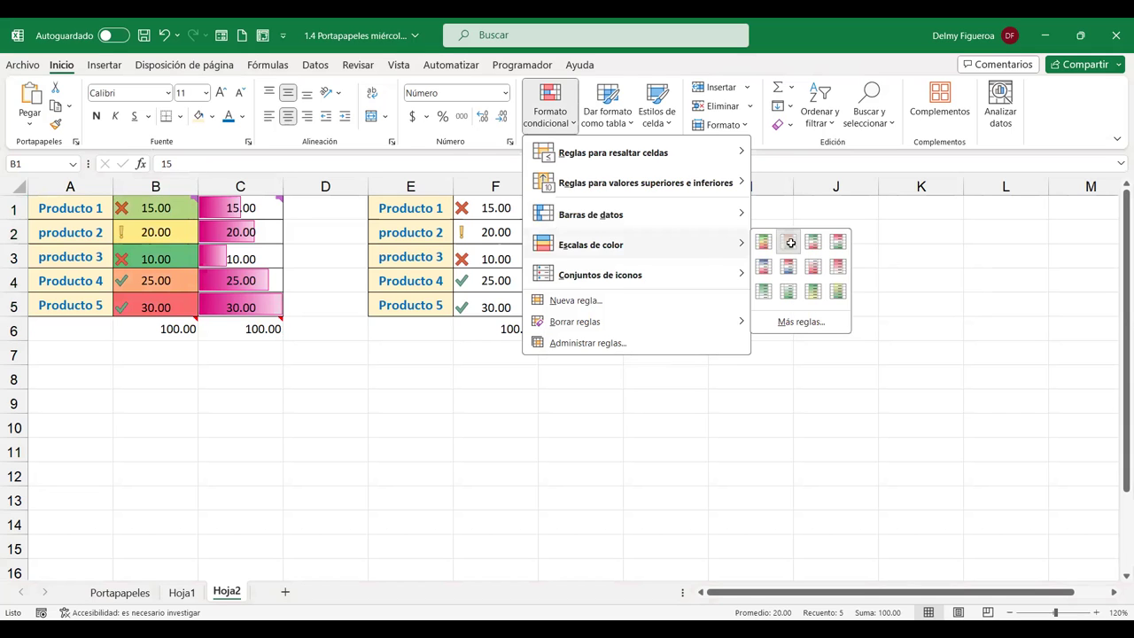
pyautogui.click(790, 243)
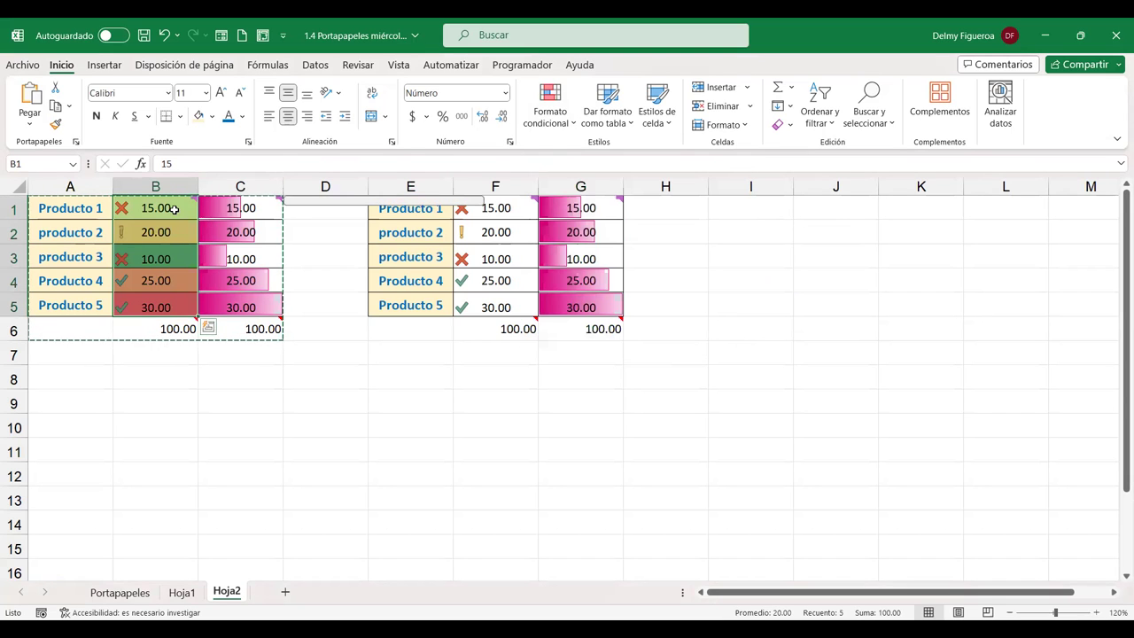
# - Copy B1:B5 and set up a merged-conditional-formats special paste at G1
pyautogui.moveTo(172, 215)
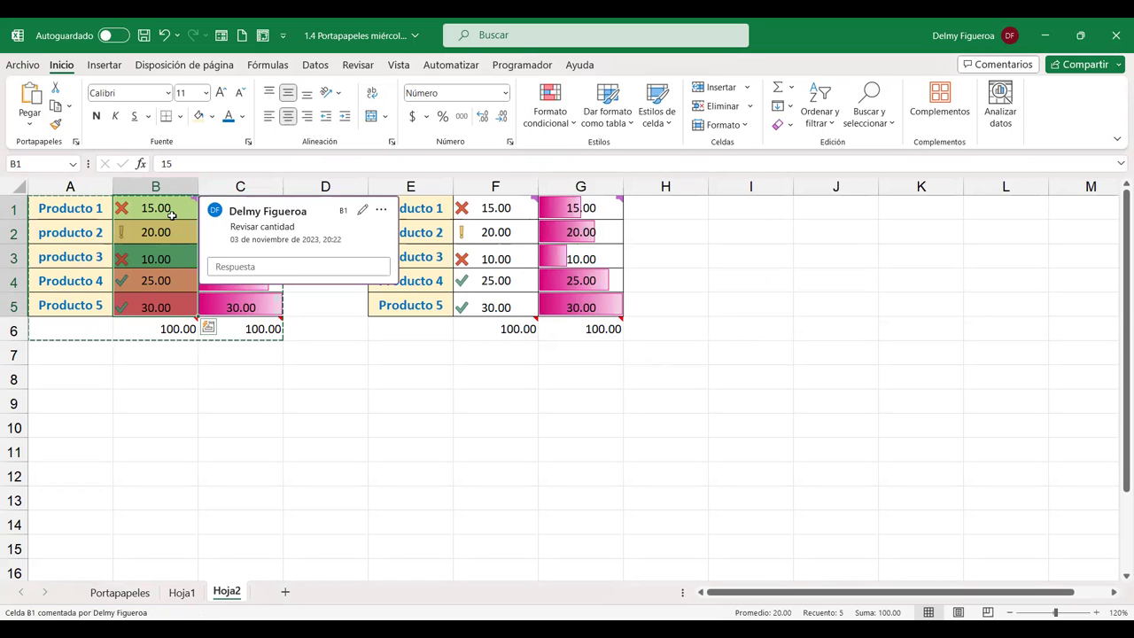
pyautogui.hotkey('ctrl', 'c')
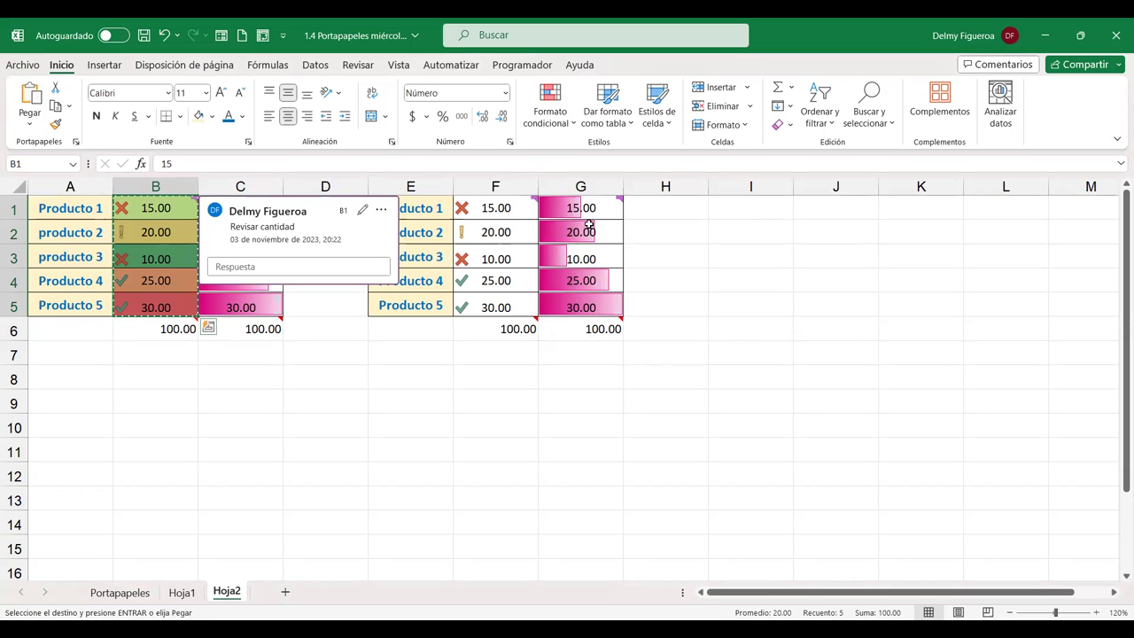
pyautogui.click(499, 207)
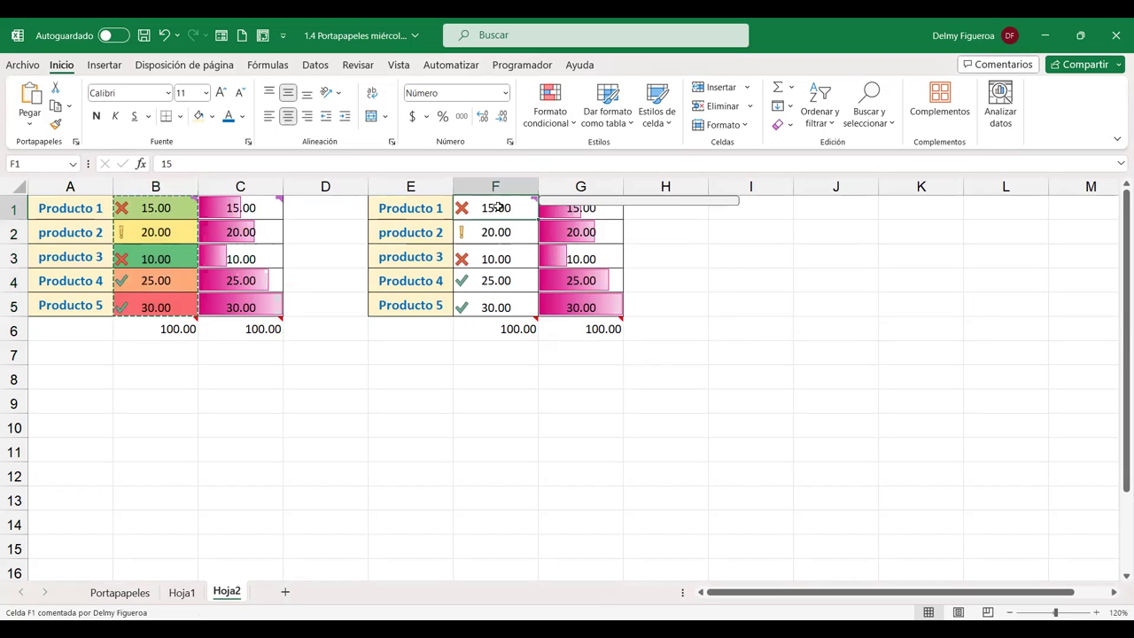
pyautogui.moveTo(499, 206)
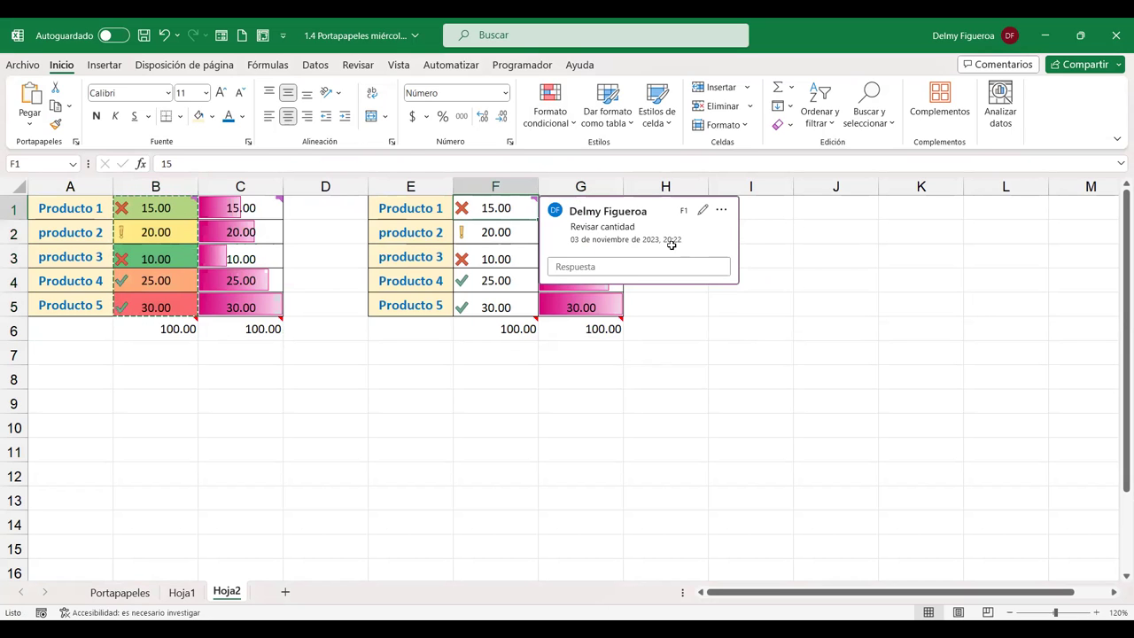
pyautogui.click(601, 207)
pyautogui.moveTo(607, 203)
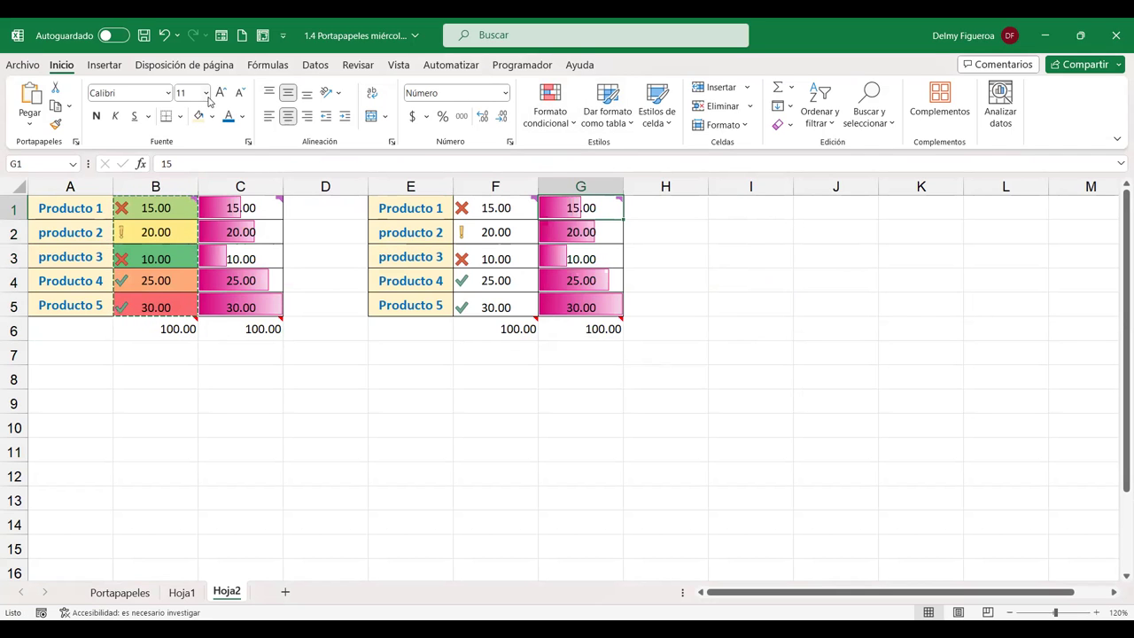
pyautogui.hotkey('ctrl', 'alt', 'v')
pyautogui.click(863, 326)
# - Confirm the merged colour-scale paste onto G1:G5, dismissing a second Pegado especial
pyautogui.click(850, 432)
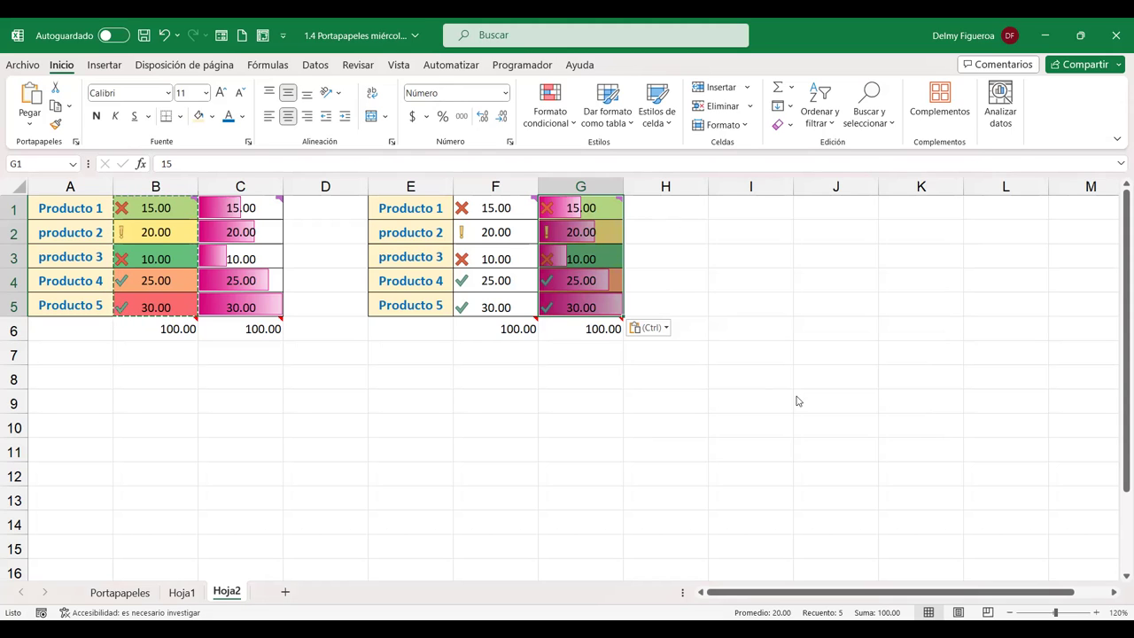
pyautogui.hotkey('ctrl', 'alt', 'v')
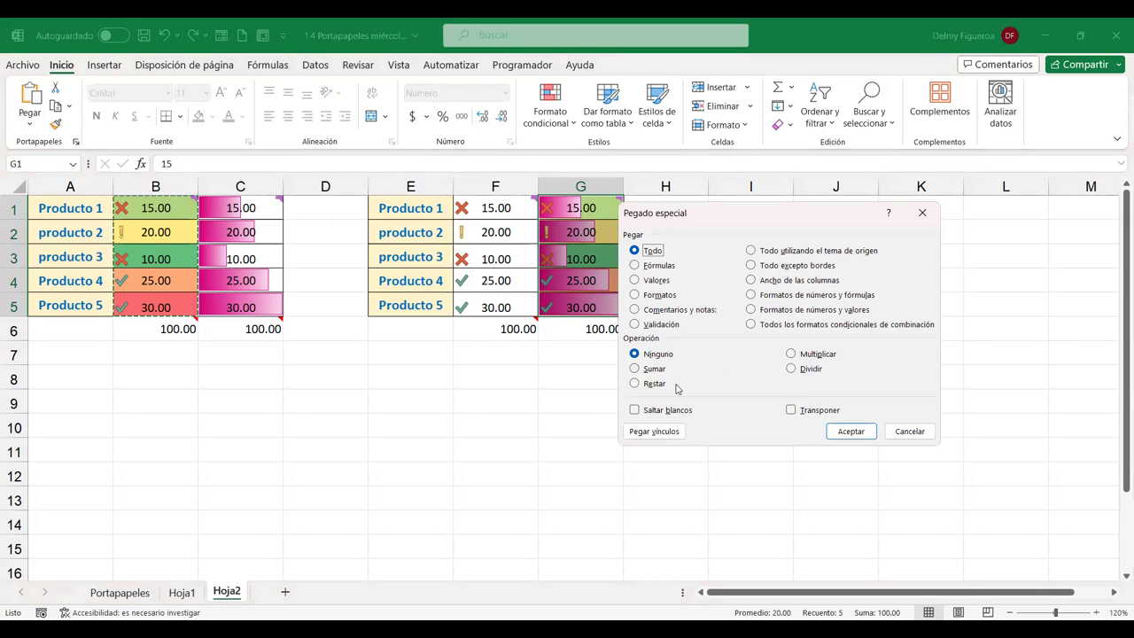
pyautogui.click(921, 431)
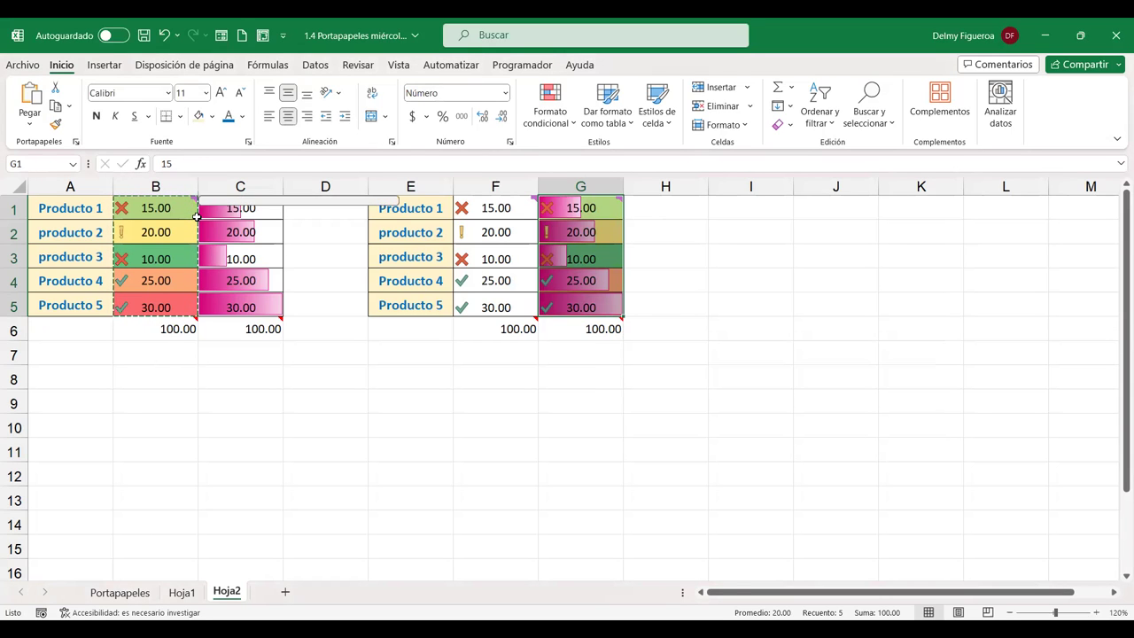
# - Enter 1 in F1, dropping the F6 total to 58.00
pyautogui.press('Left')
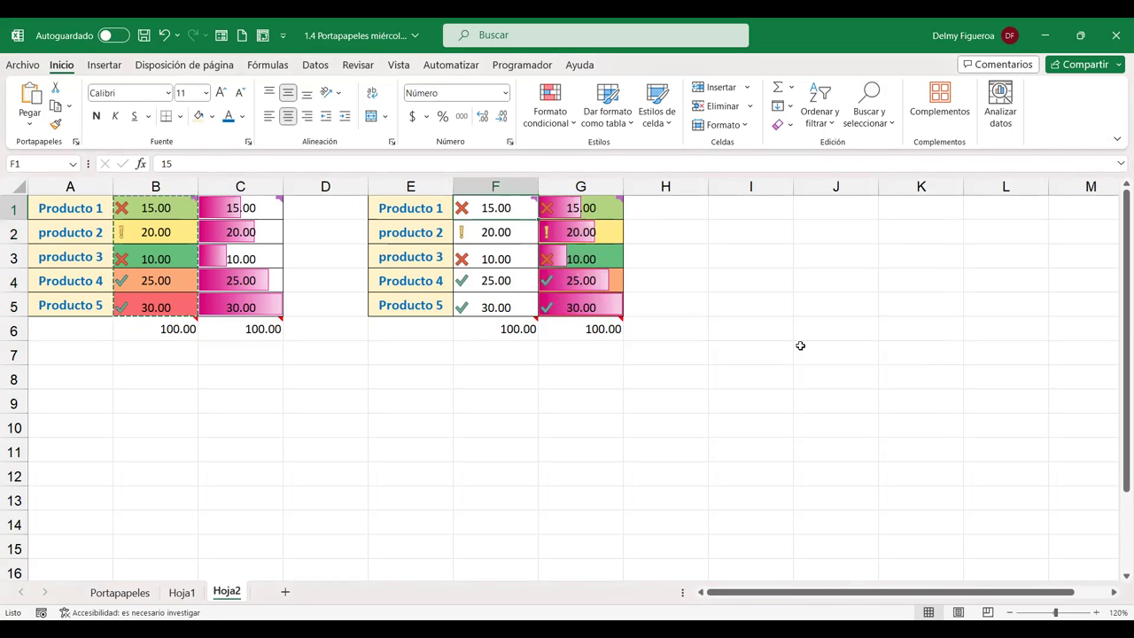
pyautogui.write('1')
pyautogui.press('Return')
# - Enter 1 in F2 through F5 so the F6 total reads 5.00
pyautogui.write('1')
pyautogui.press('Return')
pyautogui.write('1')
pyautogui.press('Return')
pyautogui.write('1')
pyautogui.press('Return')
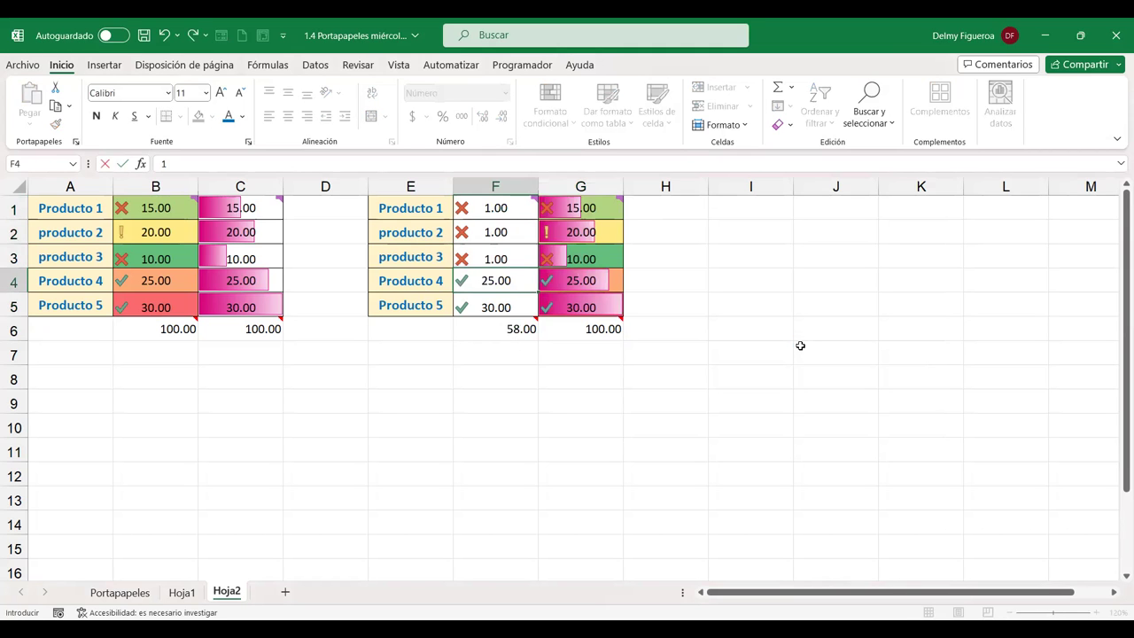
pyautogui.write('1')
pyautogui.press('Return')
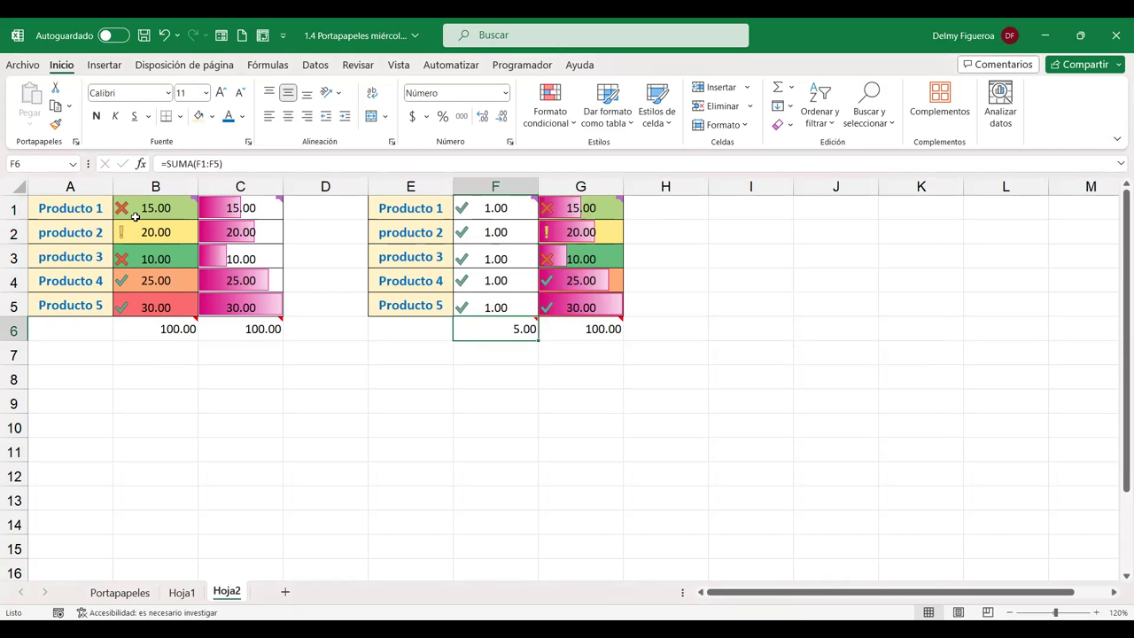
# - Select the values F1:F5, then the prices B1:B5
pyautogui.moveTo(143, 203)
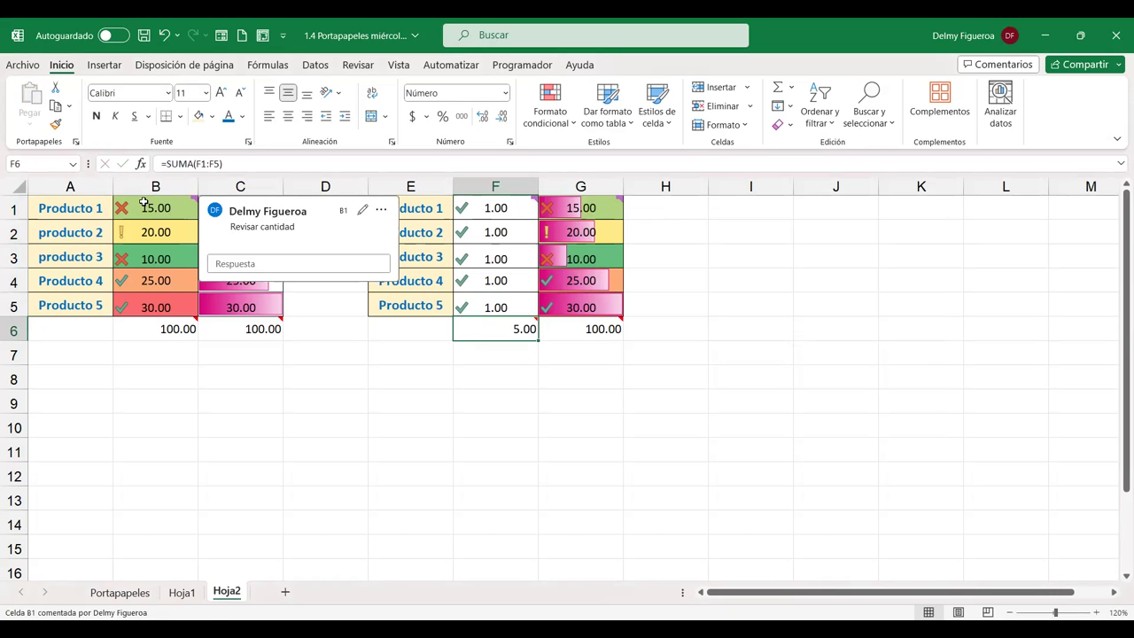
pyautogui.moveTo(505, 207); pyautogui.dragTo(511, 307)
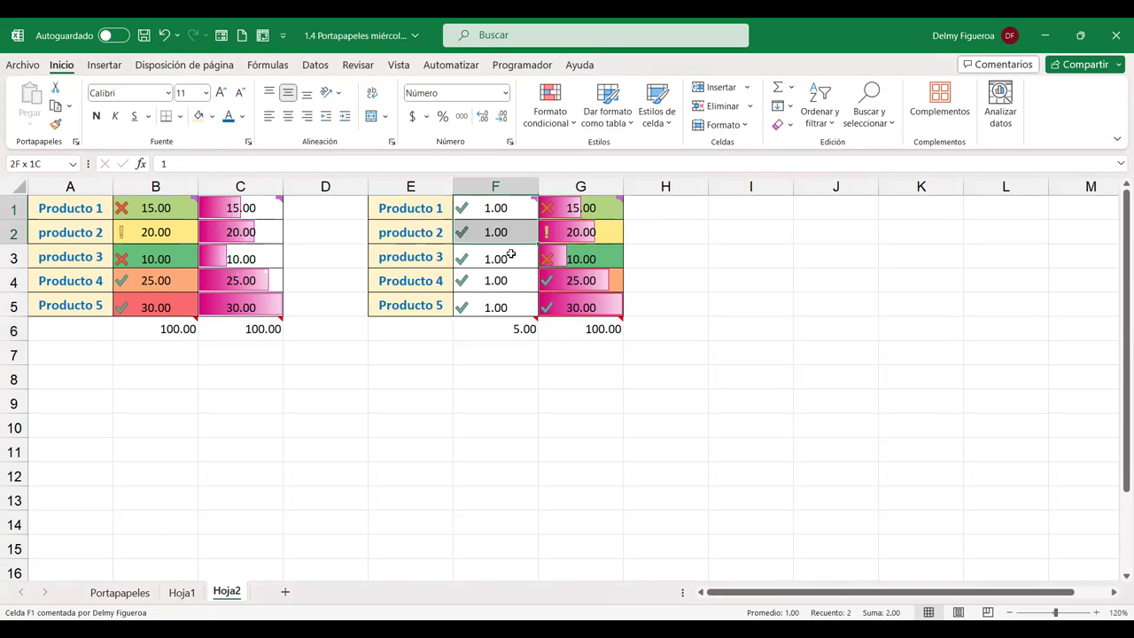
pyautogui.click(165, 208)
pyautogui.moveTo(166, 207); pyautogui.dragTo(162, 304)
# - Add the copied B1:B5 prices onto F1:F5 with Pegado especial Sumar, giving 16, 21, 11, 26, 31
pyautogui.hotkey('ctrl', 'c')
pyautogui.click(513, 209)
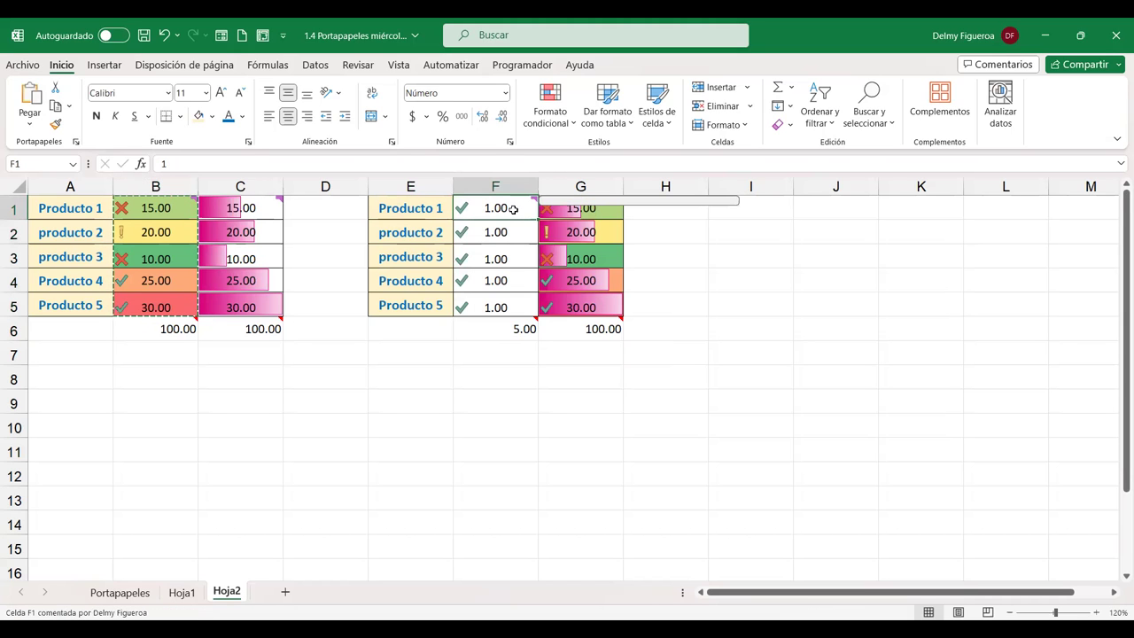
pyautogui.click(644, 368)
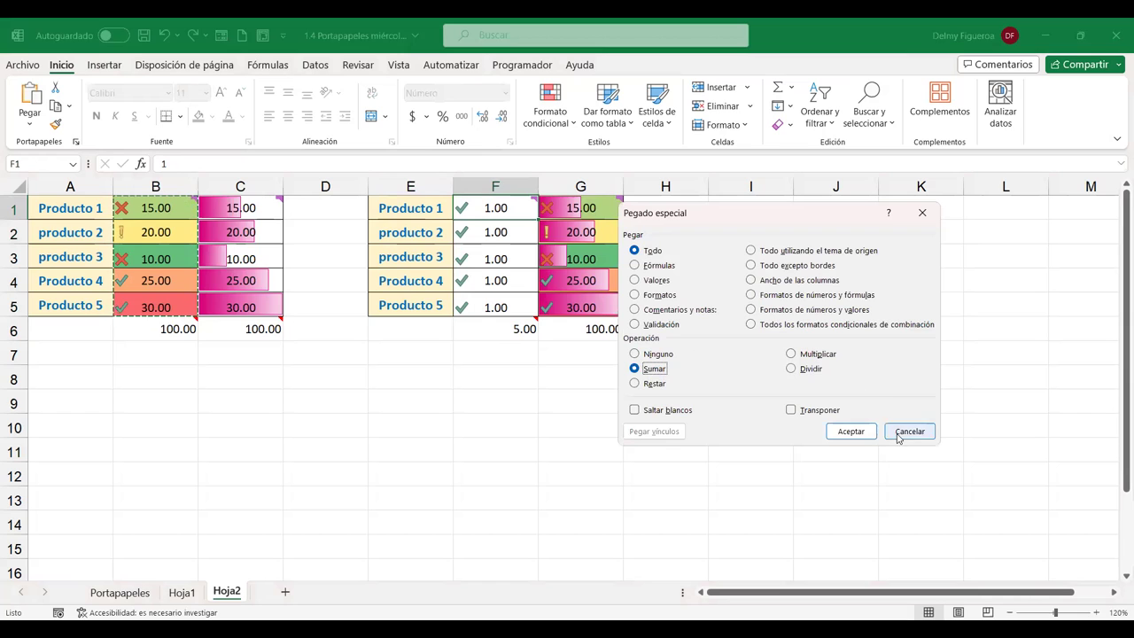
pyautogui.click(851, 431)
pyautogui.press('Return')
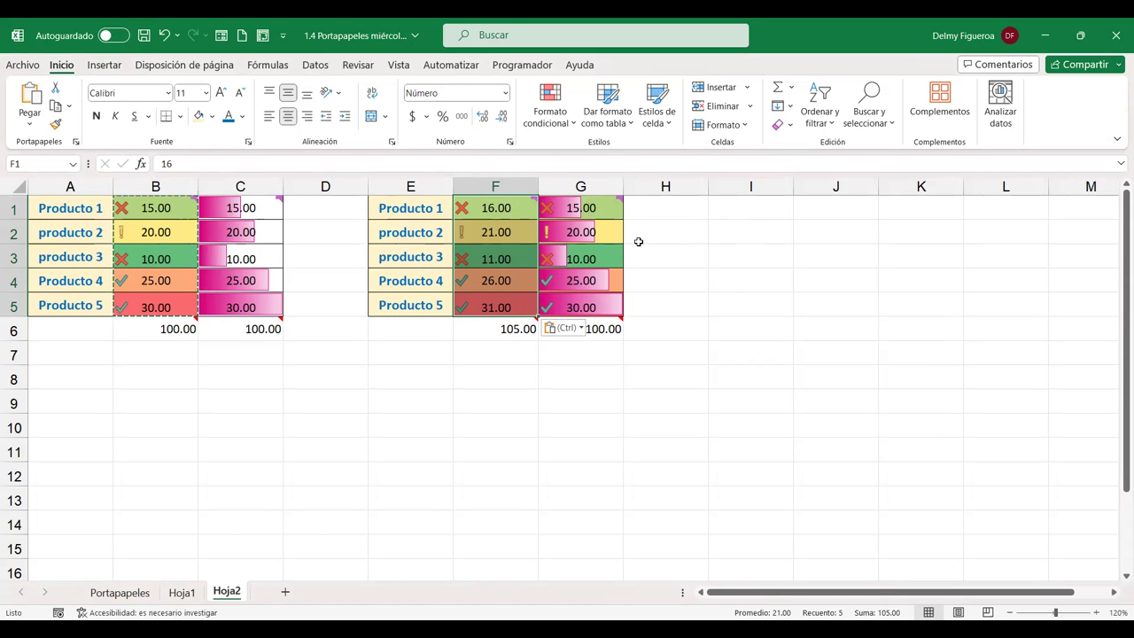
pyautogui.click(579, 214)
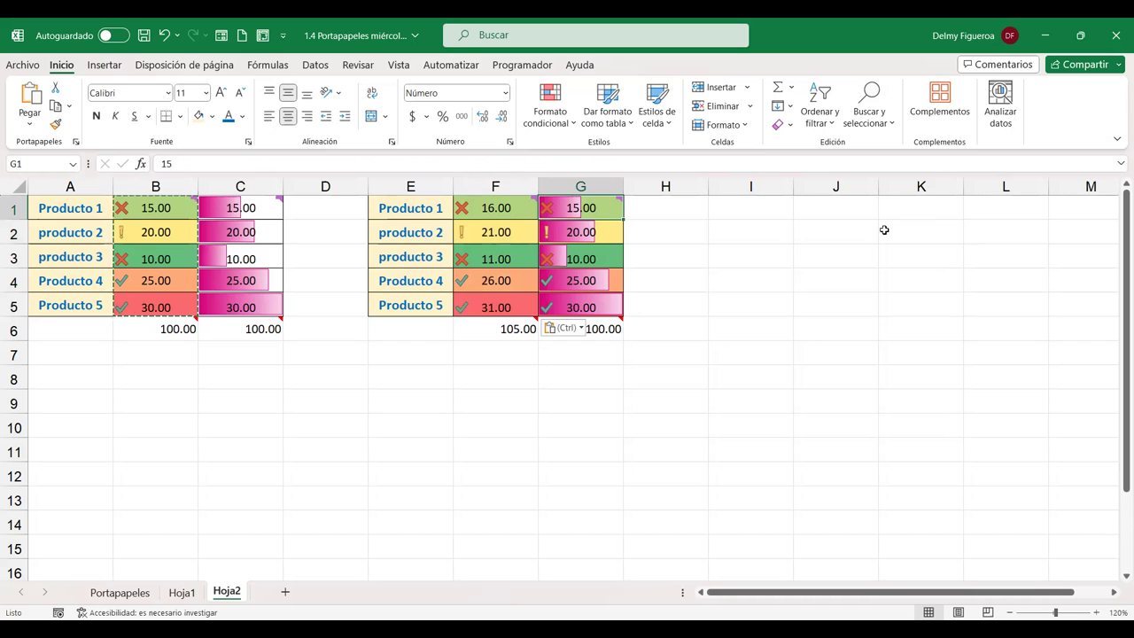
# - Enter 1 in each cell of G1:G5, then select the G1:G5 range
pyautogui.write('1')
pyautogui.press('Return')
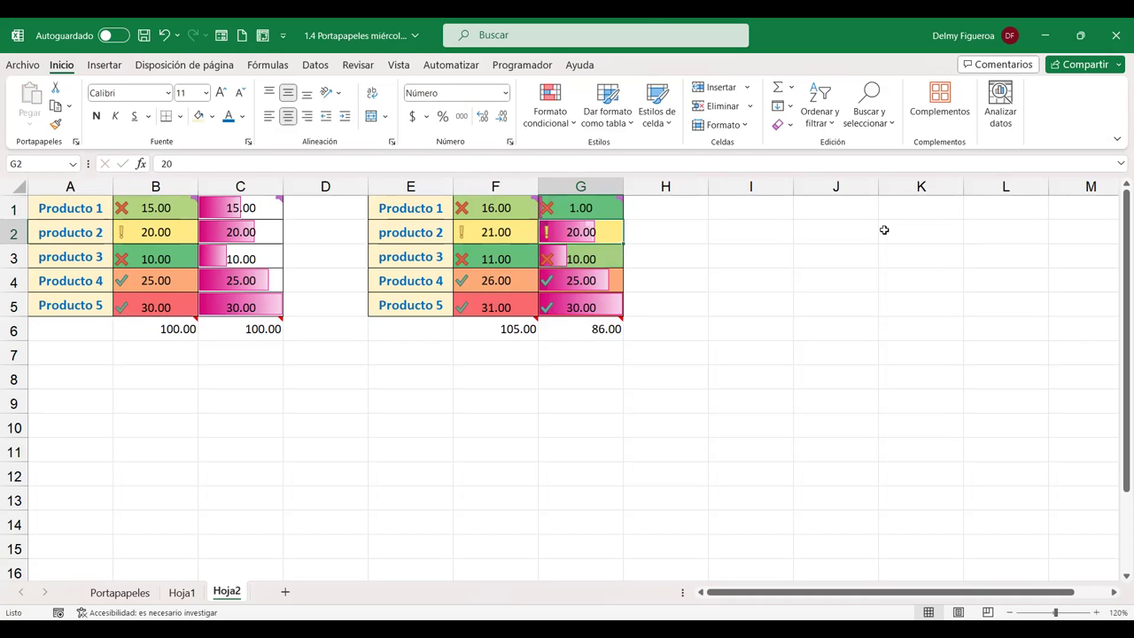
pyautogui.write('1')
pyautogui.press('Return')
pyautogui.write('10')
pyautogui.press('BackSpace')
pyautogui.press('Return')
pyautogui.write('1')
pyautogui.press('Return')
pyautogui.write('1')
pyautogui.press('Return')
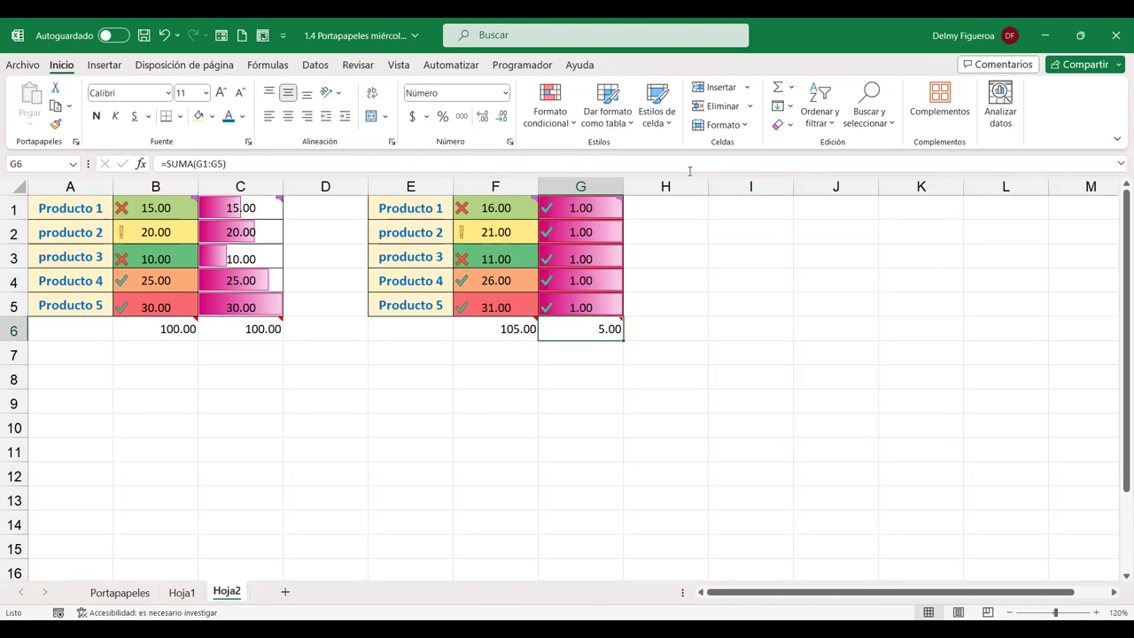
pyautogui.click(590, 203)
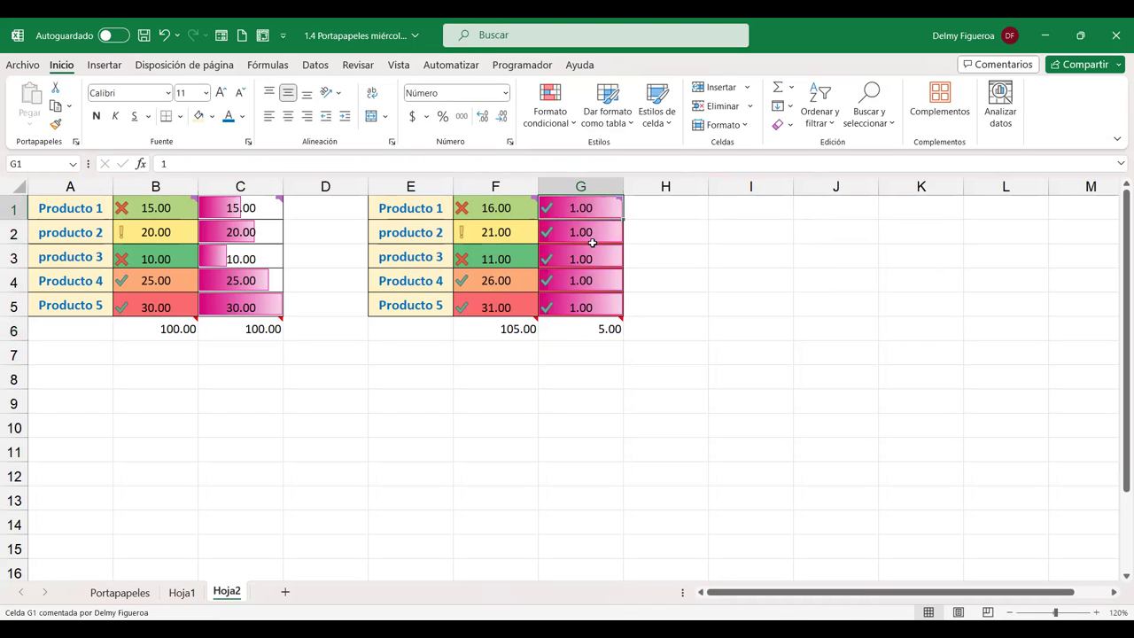
pyautogui.moveTo(592, 242); pyautogui.dragTo(592, 306)
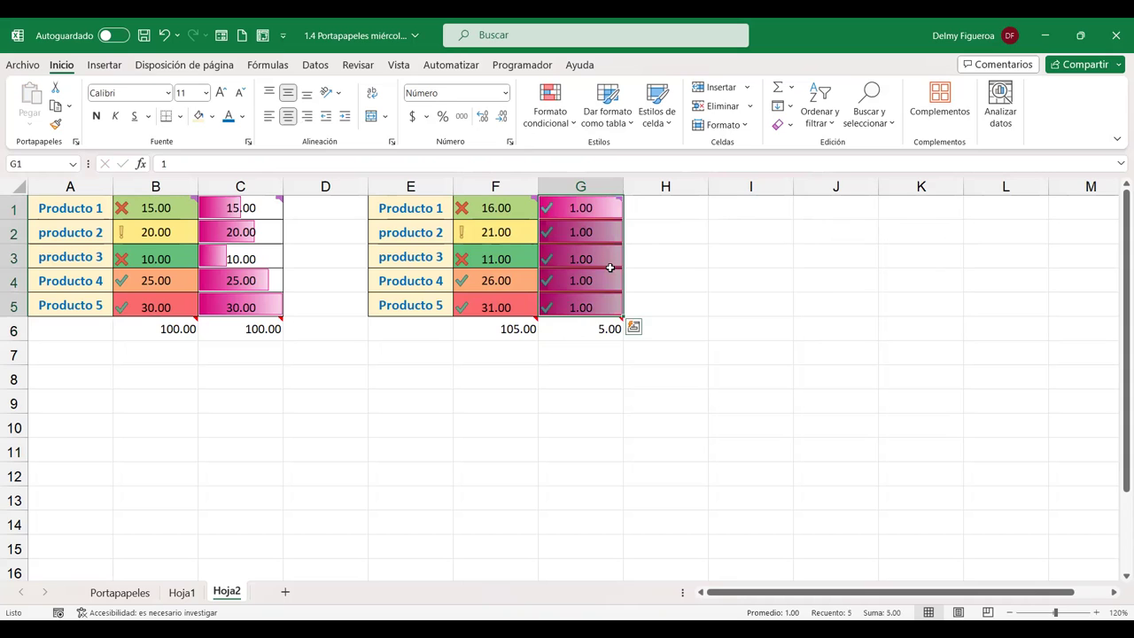
# - Subtract the copied G1:G5 ones from C1:C5 using Pegado especial with Restar
pyautogui.hotkey('ctrl', 'c')
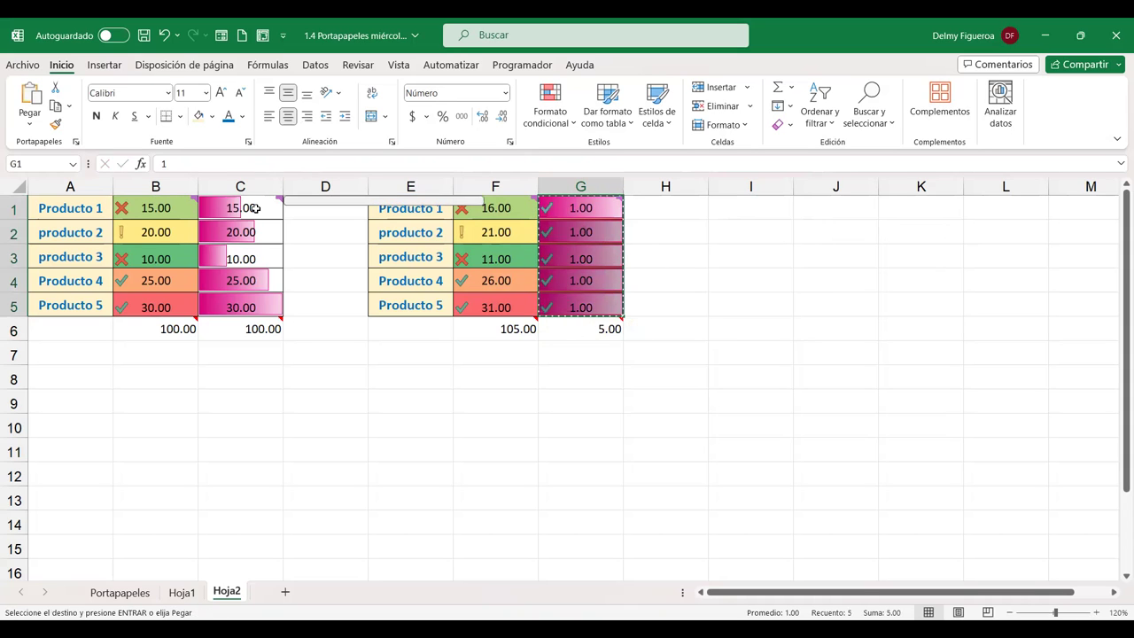
pyautogui.click(263, 206)
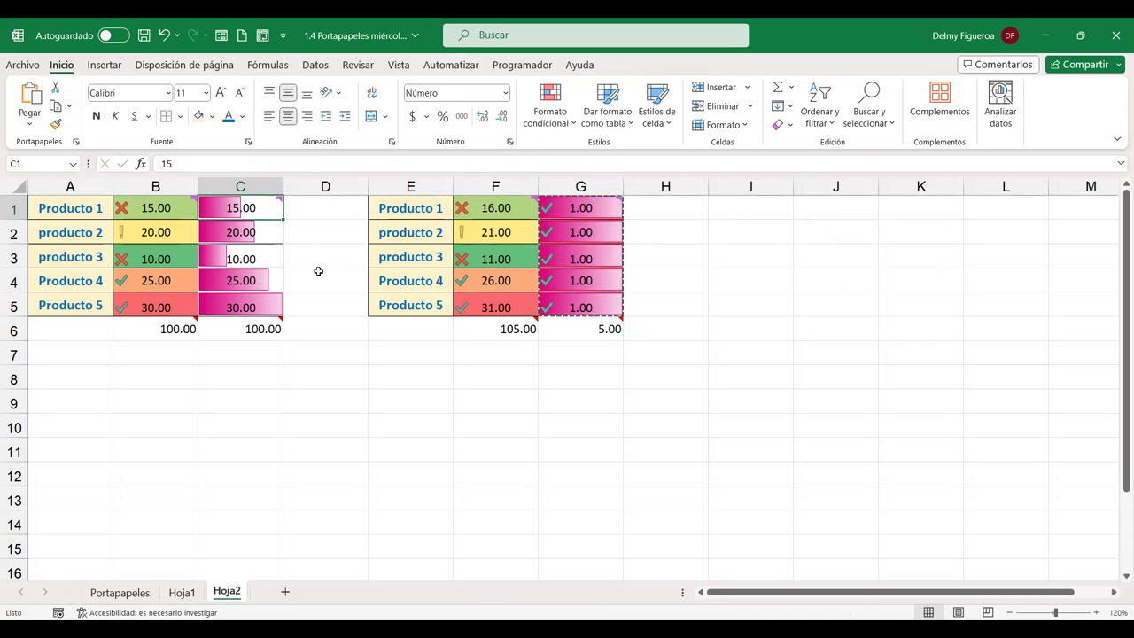
pyautogui.moveTo(259, 208)
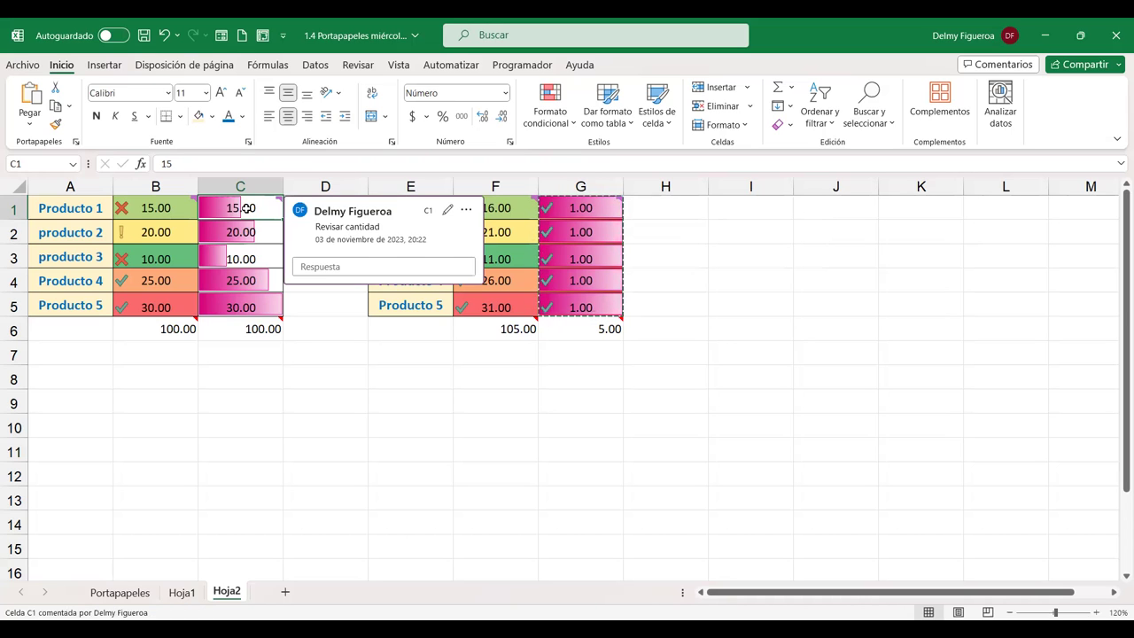
pyautogui.hotkey('ctrl', 'alt', 'v')
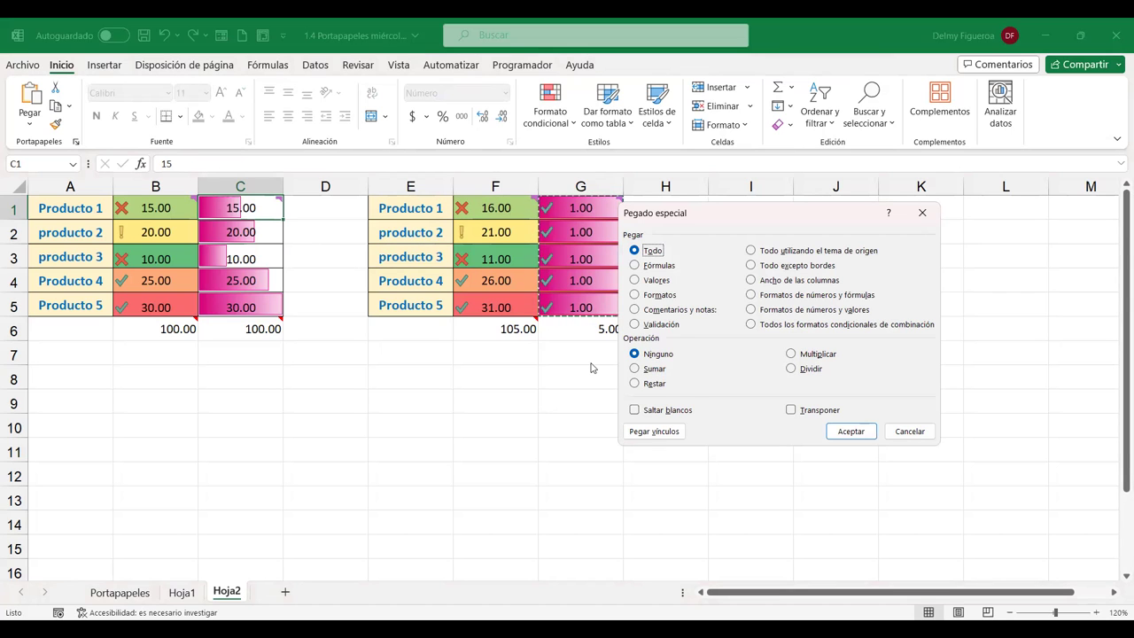
pyautogui.click(921, 432)
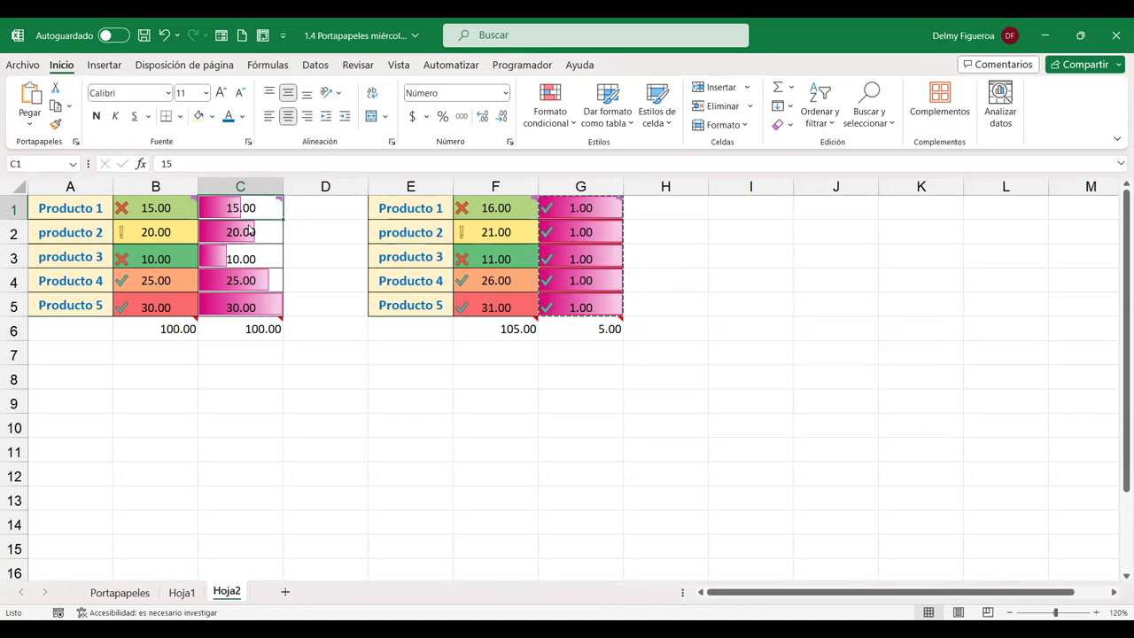
pyautogui.hotkey('ctrl', 'alt', 'v')
pyautogui.click(653, 369)
pyautogui.click(654, 383)
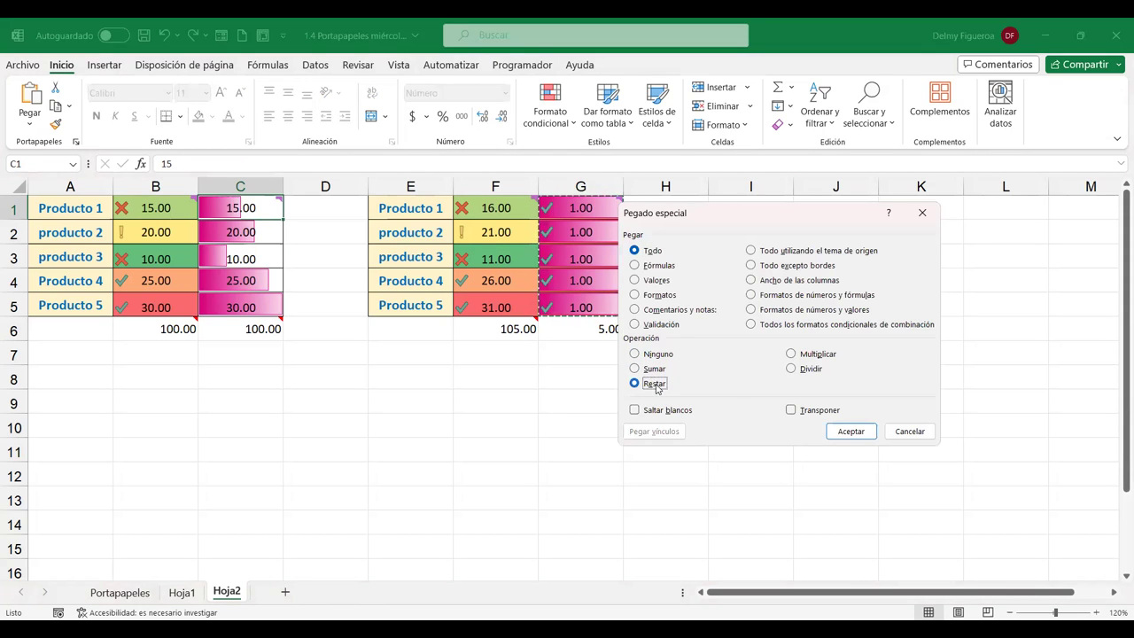
pyautogui.click(851, 431)
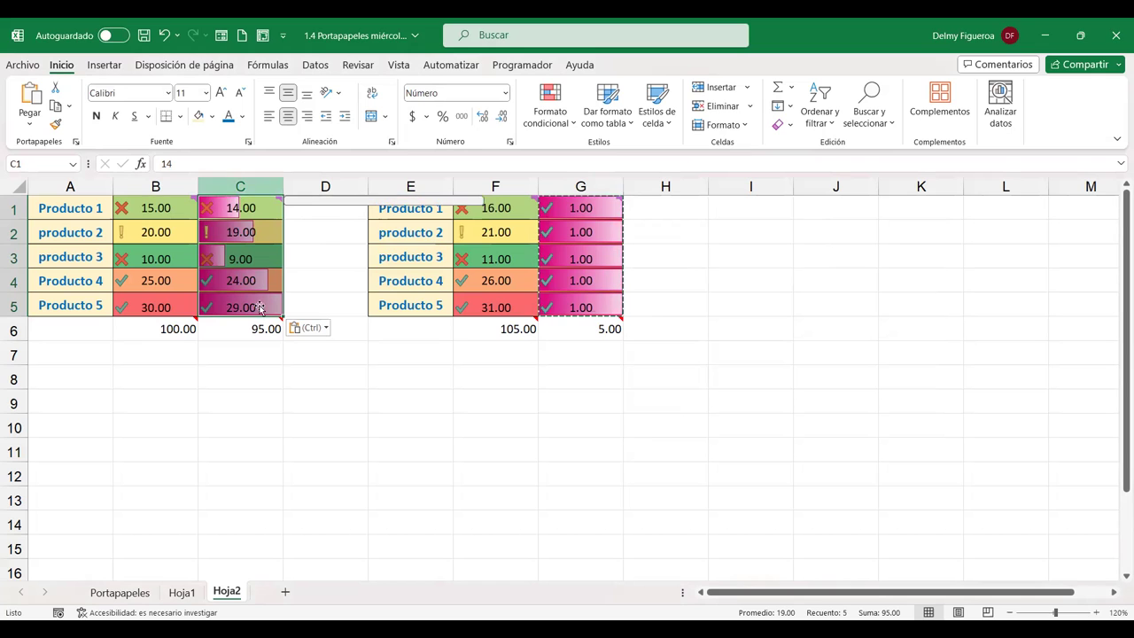
pyautogui.moveTo(256, 326)
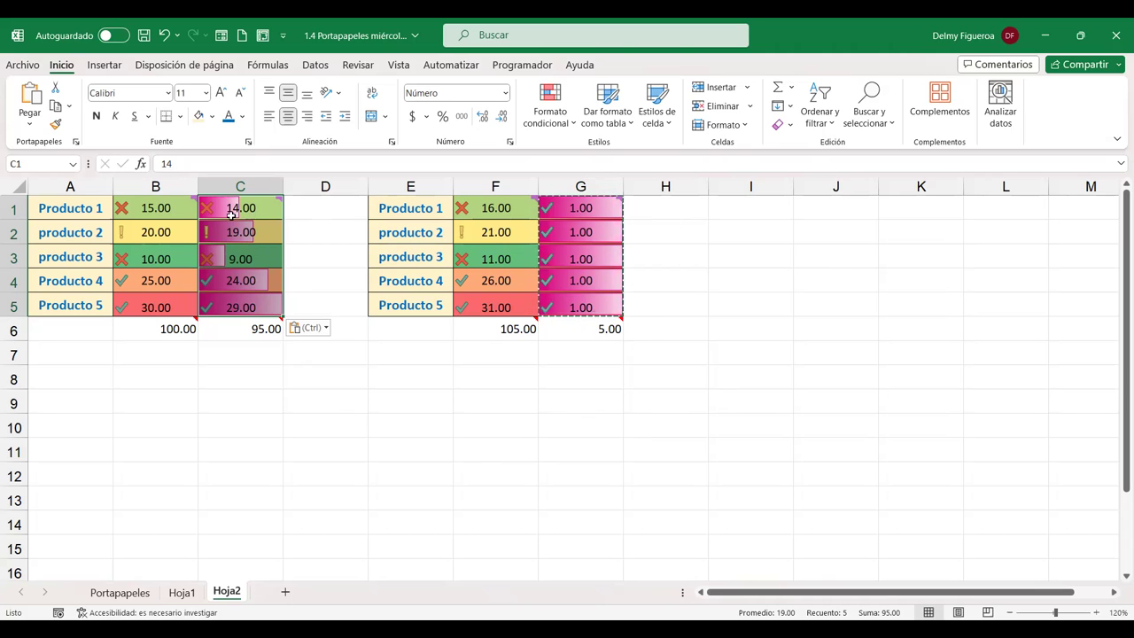
pyautogui.click(817, 301)
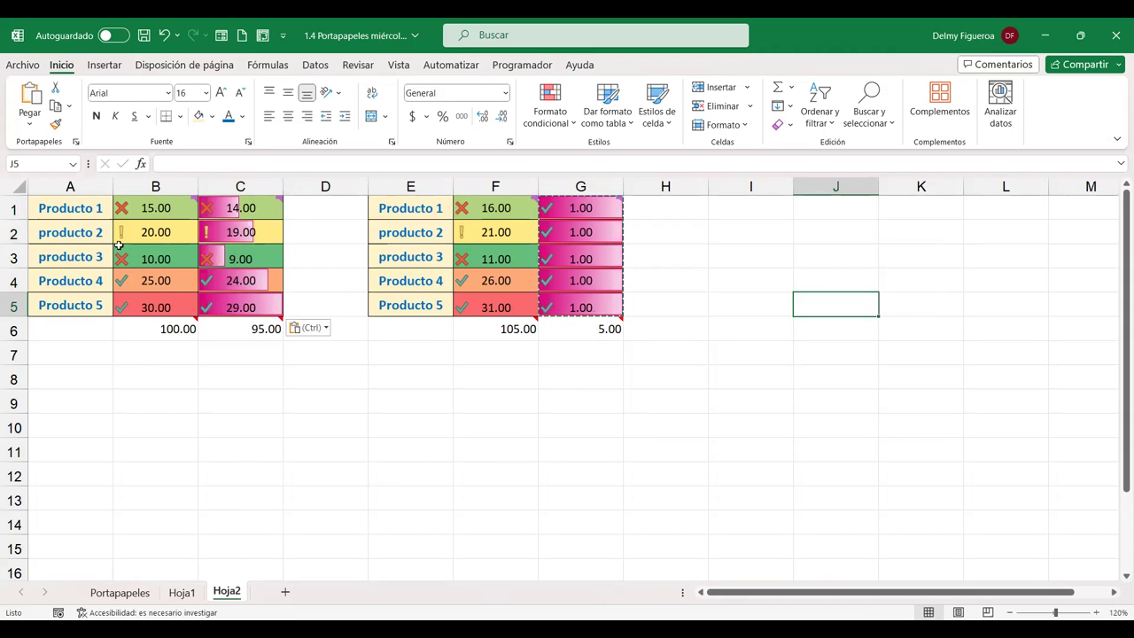
# - Copy the left price table A1:C6, including its totals row, to A8
pyautogui.moveTo(66, 207)
pyautogui.mouseDown()
pyautogui.moveTo(267, 312)
pyautogui.moveTo(266, 333)
pyautogui.mouseUp()
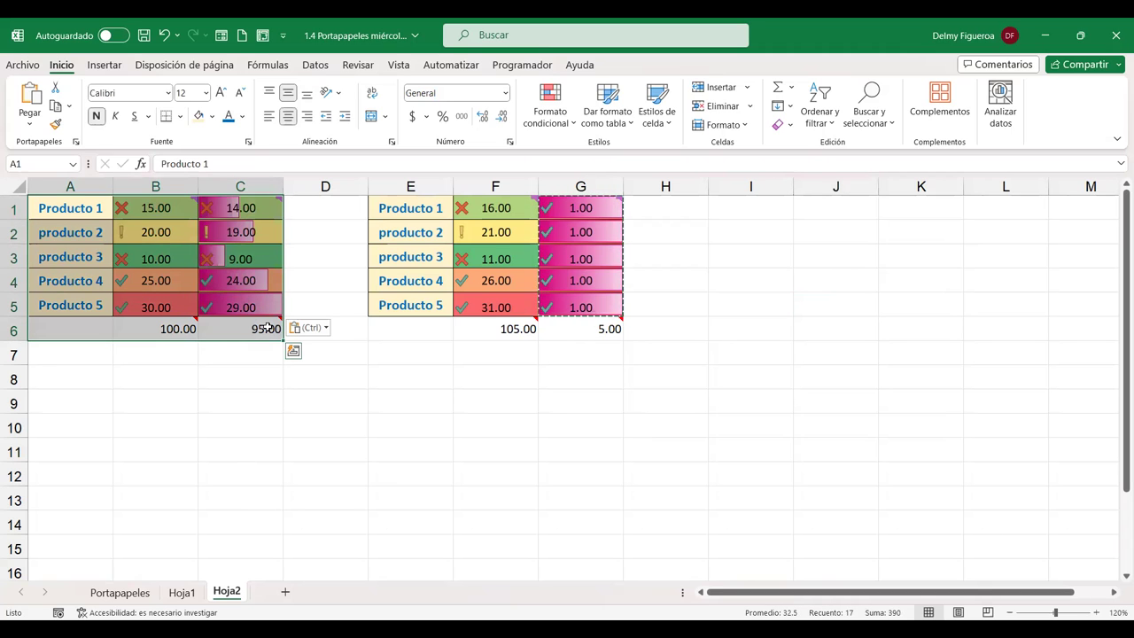
pyautogui.hotkey('ctrl', 'c')
pyautogui.click(73, 379)
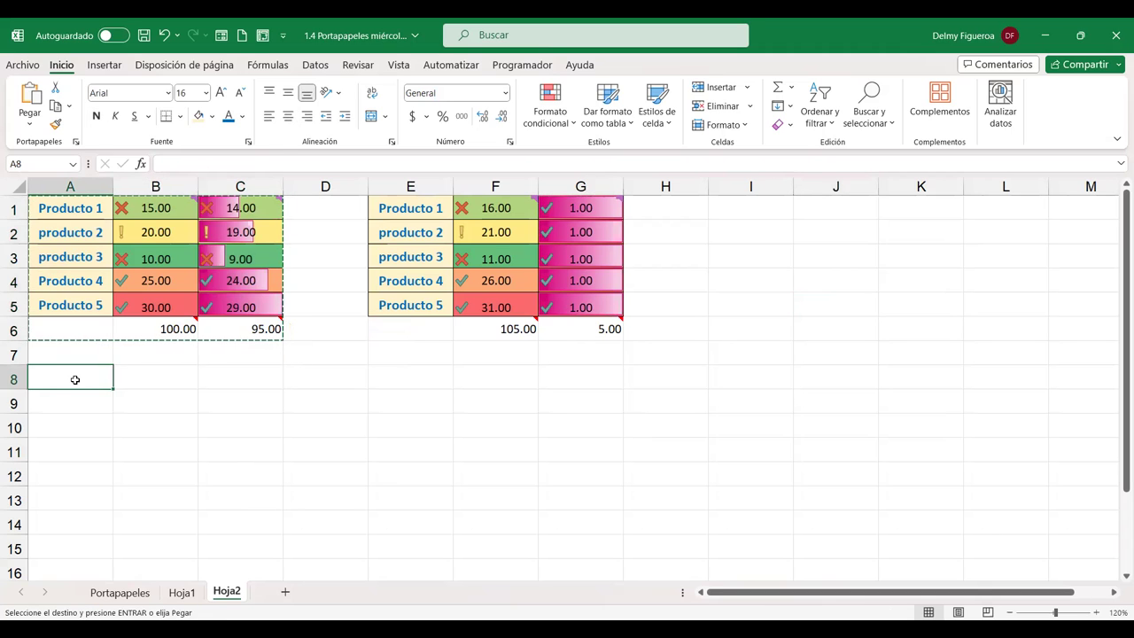
pyautogui.hotkey('ctrl', 'v')
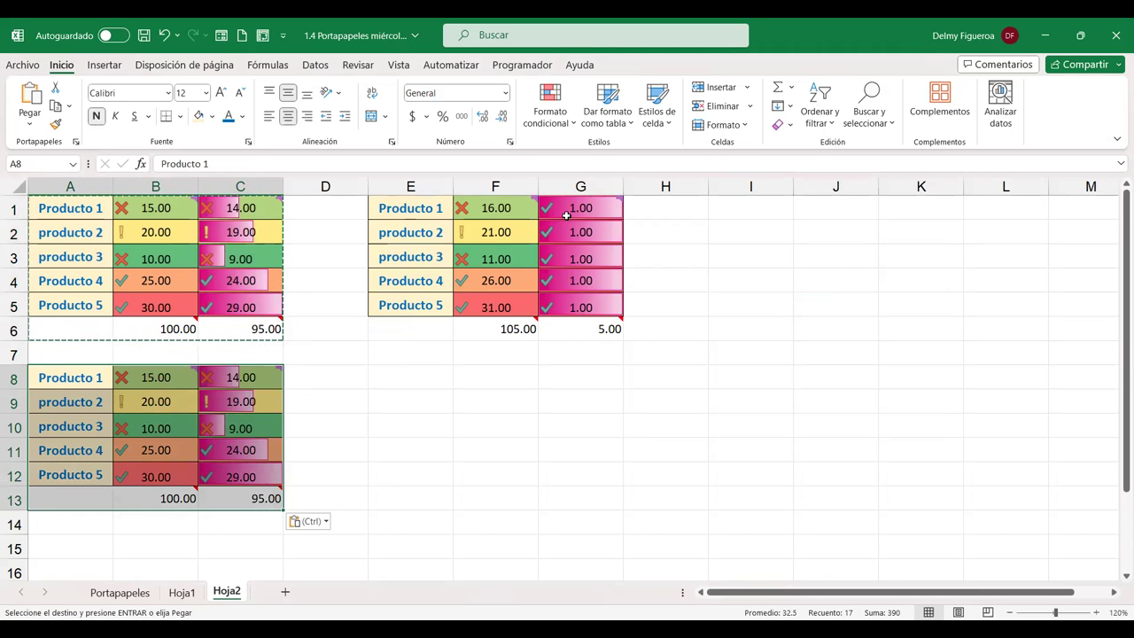
# - Copy the right price table E1:G5 to E8
pyautogui.moveTo(404, 208); pyautogui.dragTo(592, 307)
pyautogui.hotkey('ctrl', 'c')
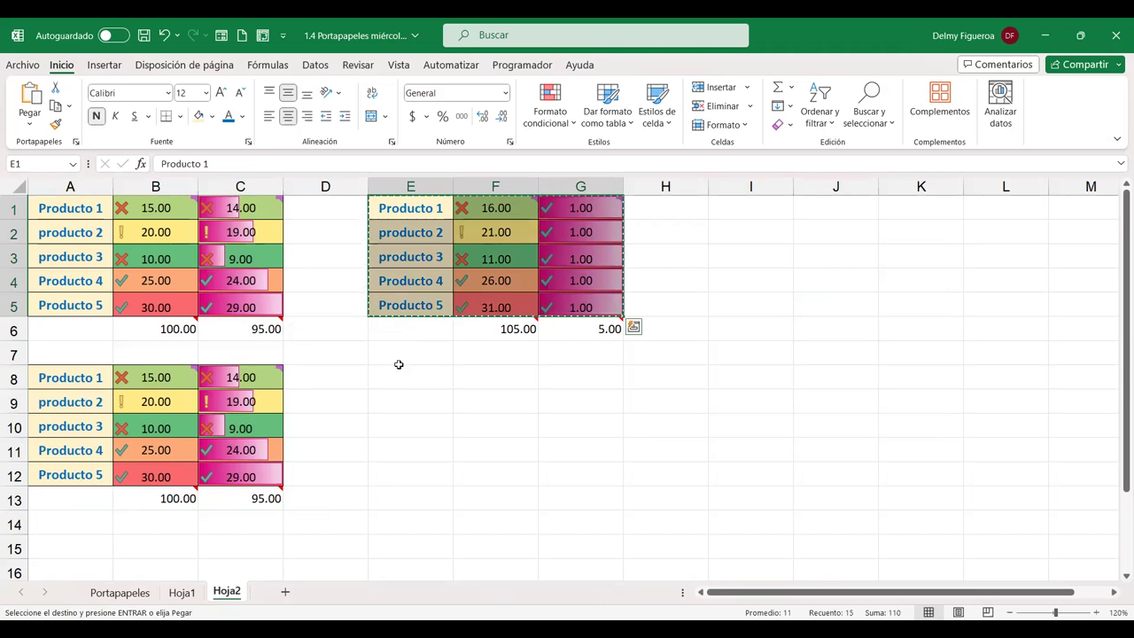
pyautogui.click(398, 374)
pyautogui.hotkey('ctrl', 'v')
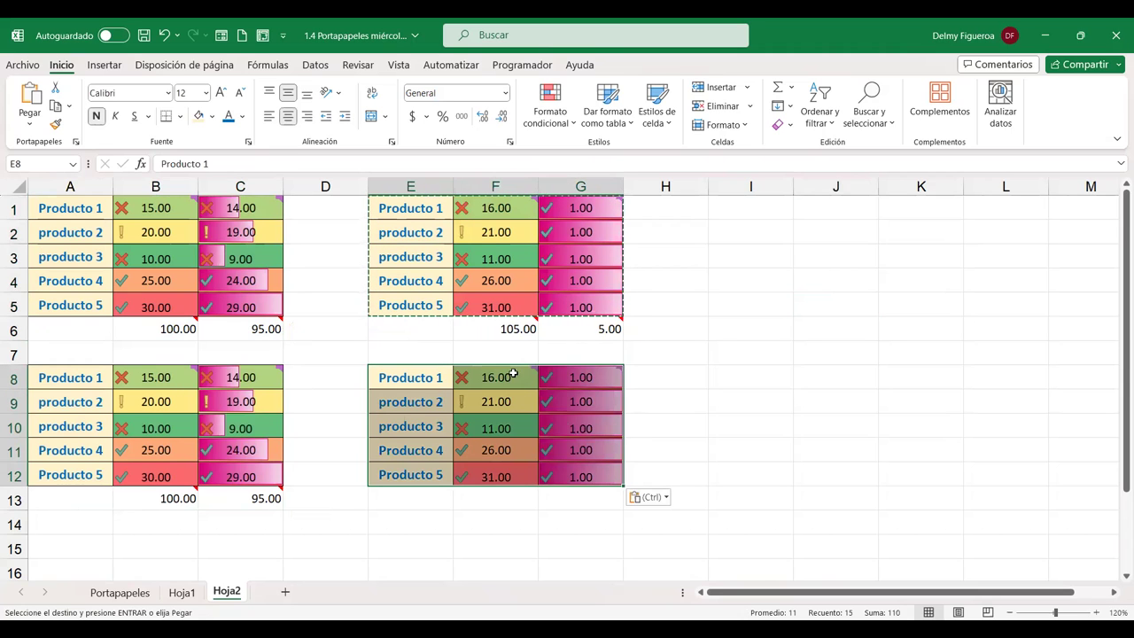
pyautogui.click(509, 378)
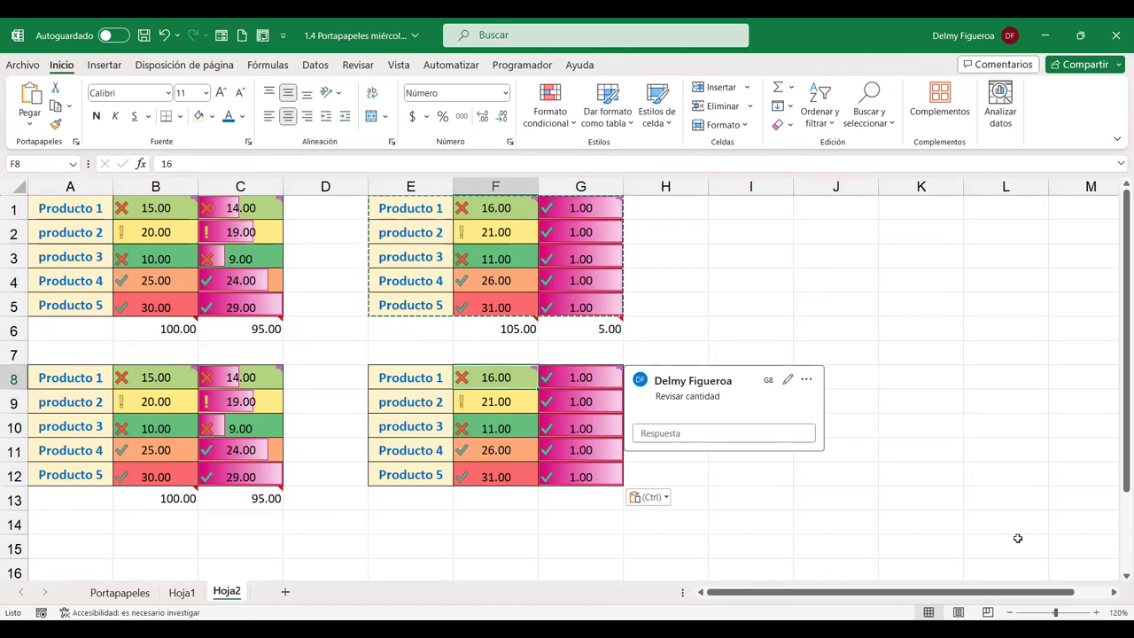
# - Enter 2 in each cell from F8 down to F12
pyautogui.write('2')
pyautogui.press('Return')
pyautogui.write('2')
pyautogui.press('Return')
pyautogui.write('2')
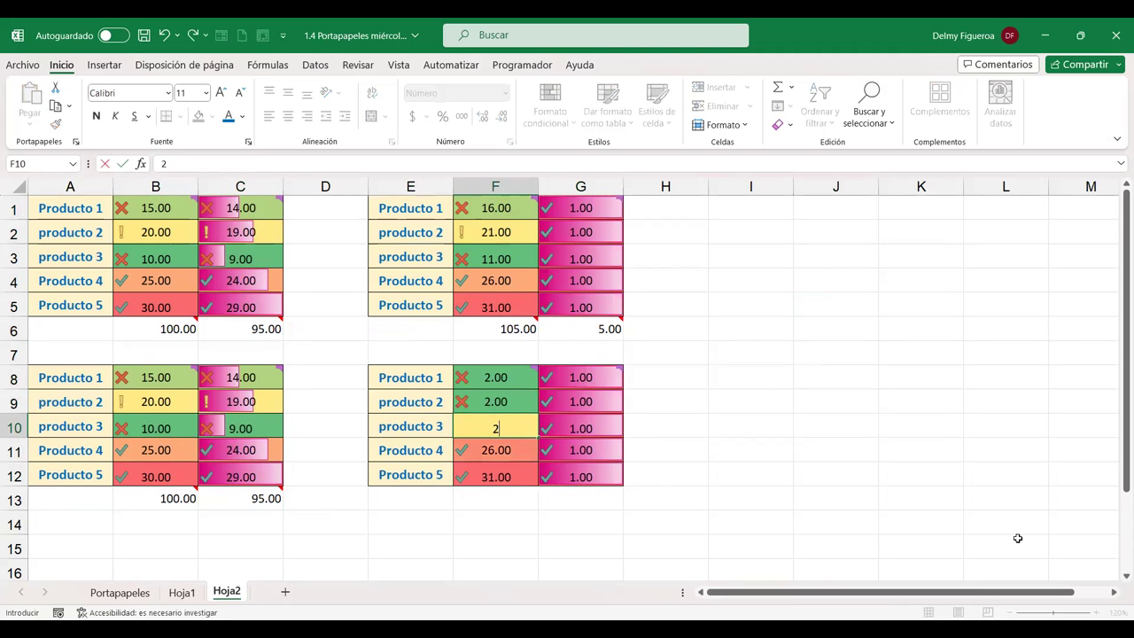
pyautogui.press('Return')
pyautogui.write('2')
pyautogui.press('Return')
pyautogui.write('2')
pyautogui.press('Return')
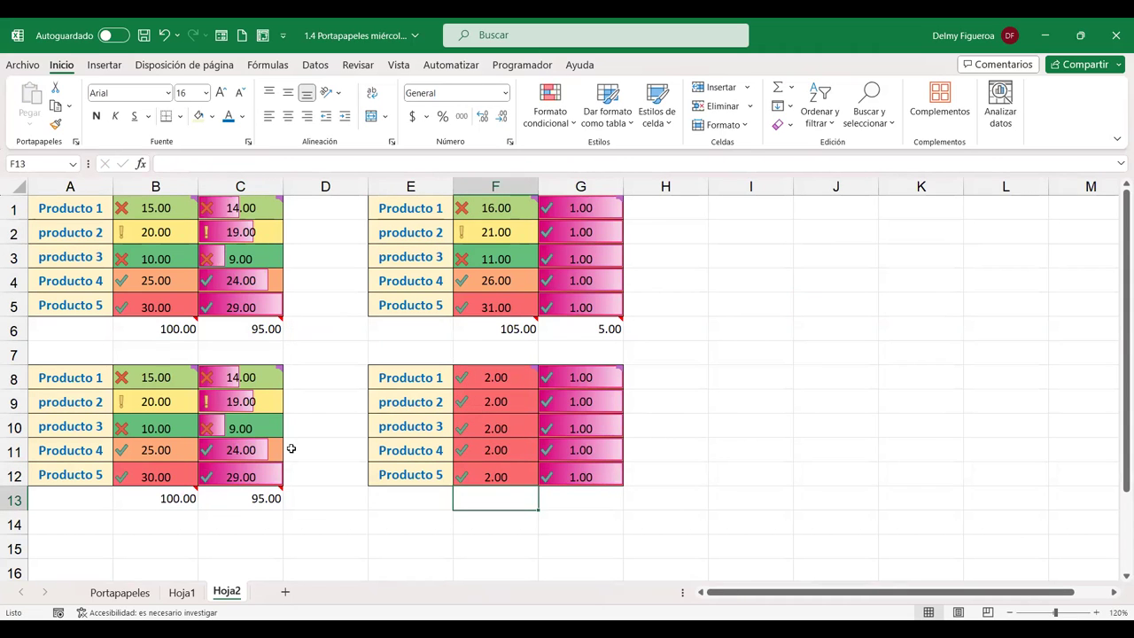
pyautogui.moveTo(441, 368)
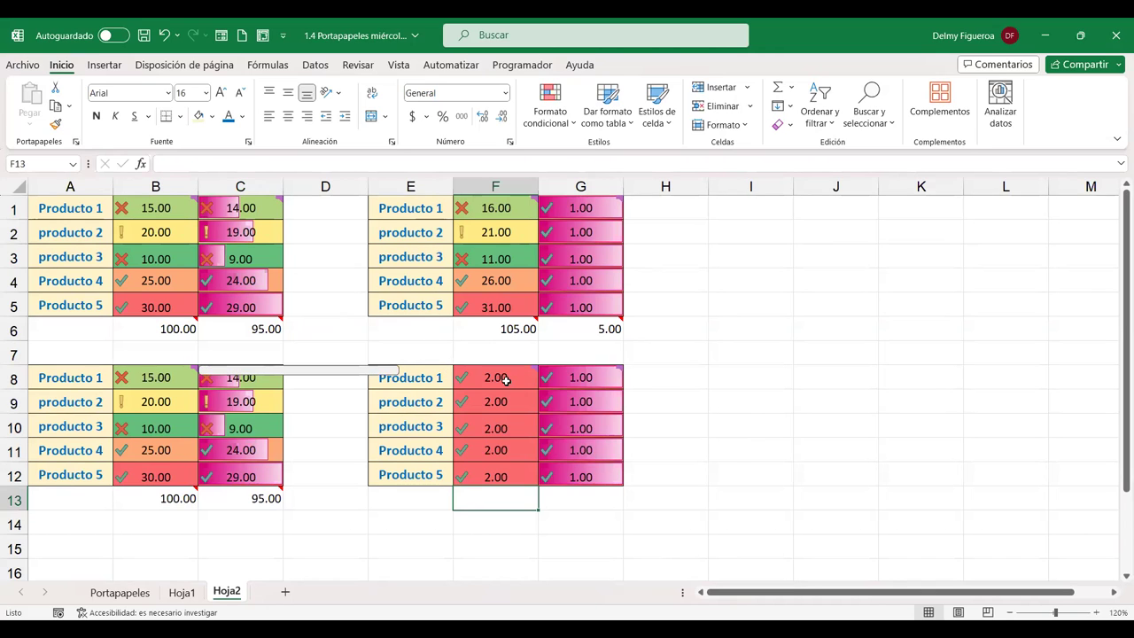
pyautogui.moveTo(477, 388)
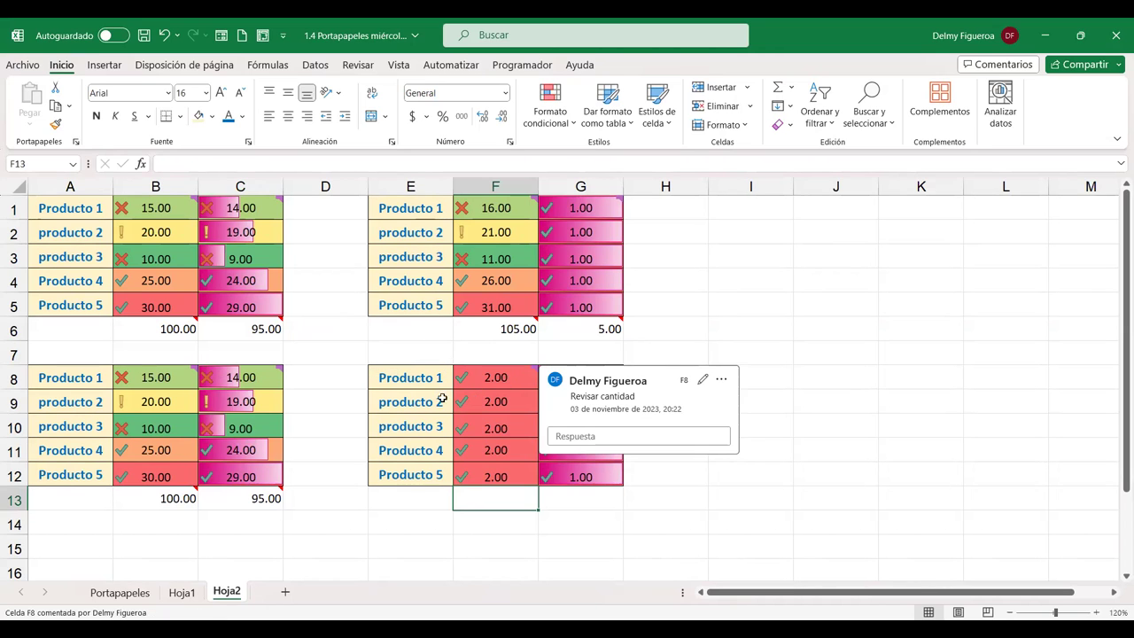
# - Multiply F8:F12 by the copied B8:B12 prices with Pegado especial Multiplicar, giving 30, 40, 20, 50, 60
pyautogui.moveTo(161, 379); pyautogui.dragTo(165, 474)
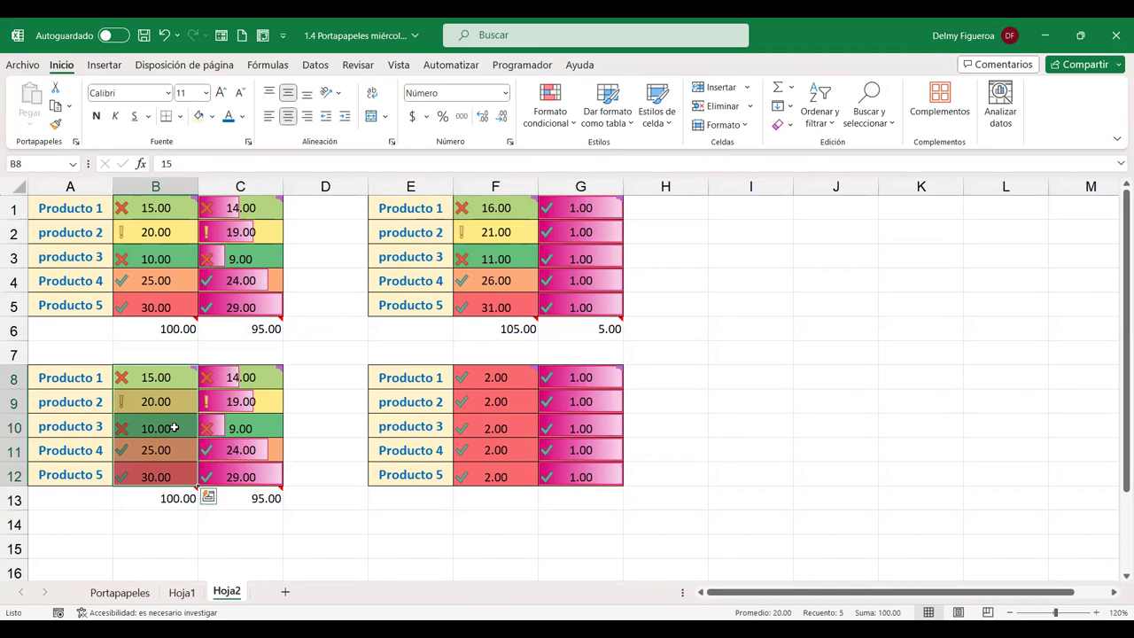
pyautogui.hotkey('ctrl', 'c')
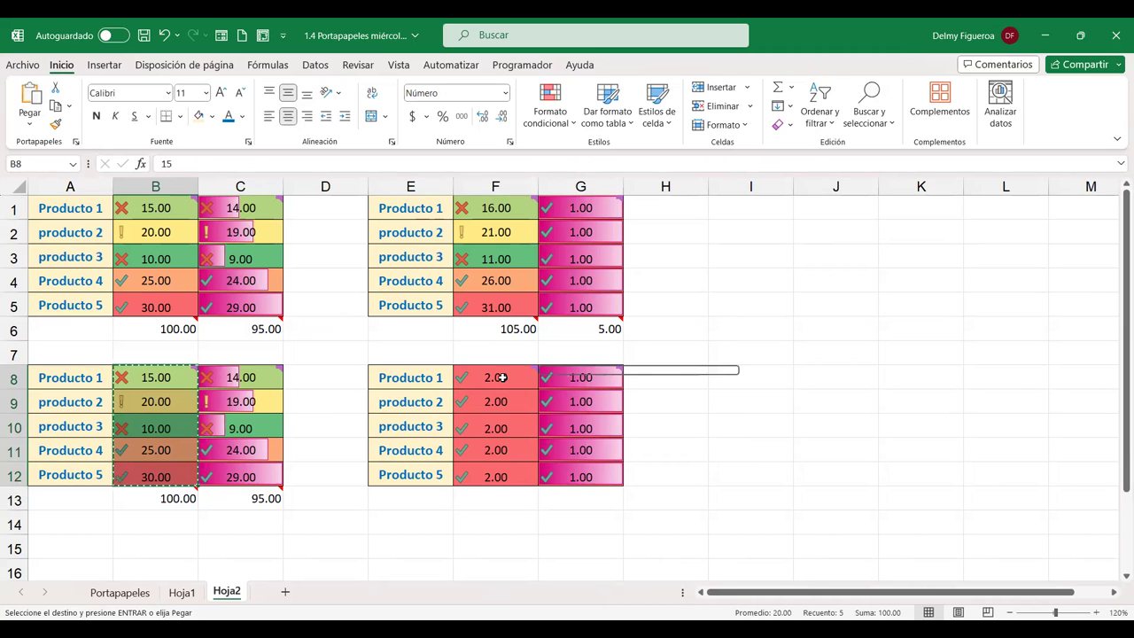
pyautogui.click(501, 379)
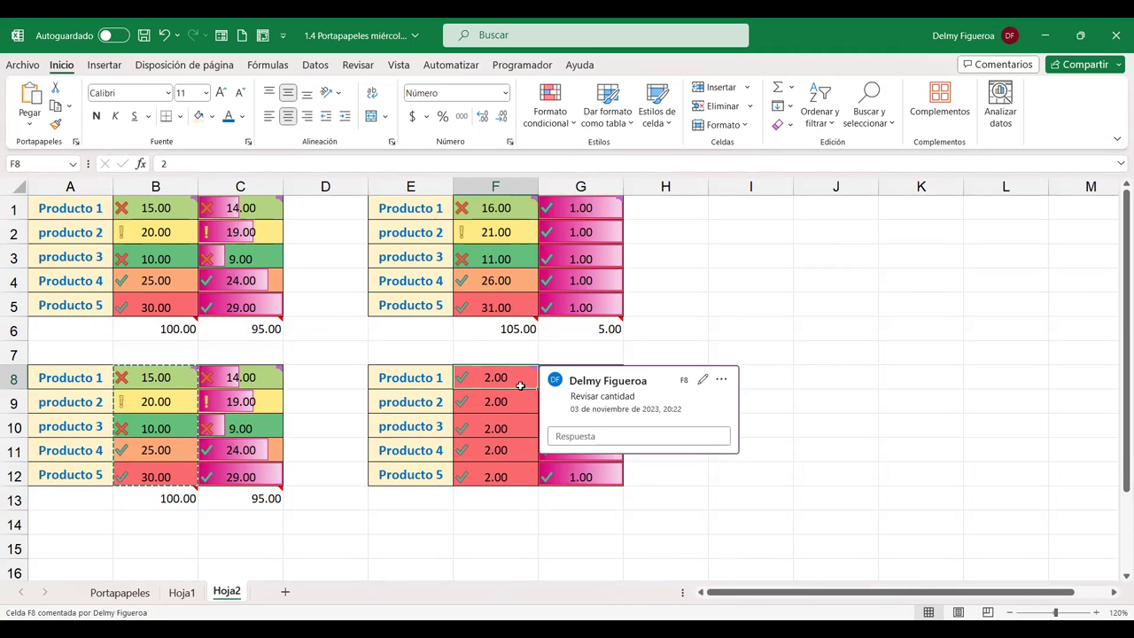
pyautogui.hotkey('ctrl', 'alt', 'v')
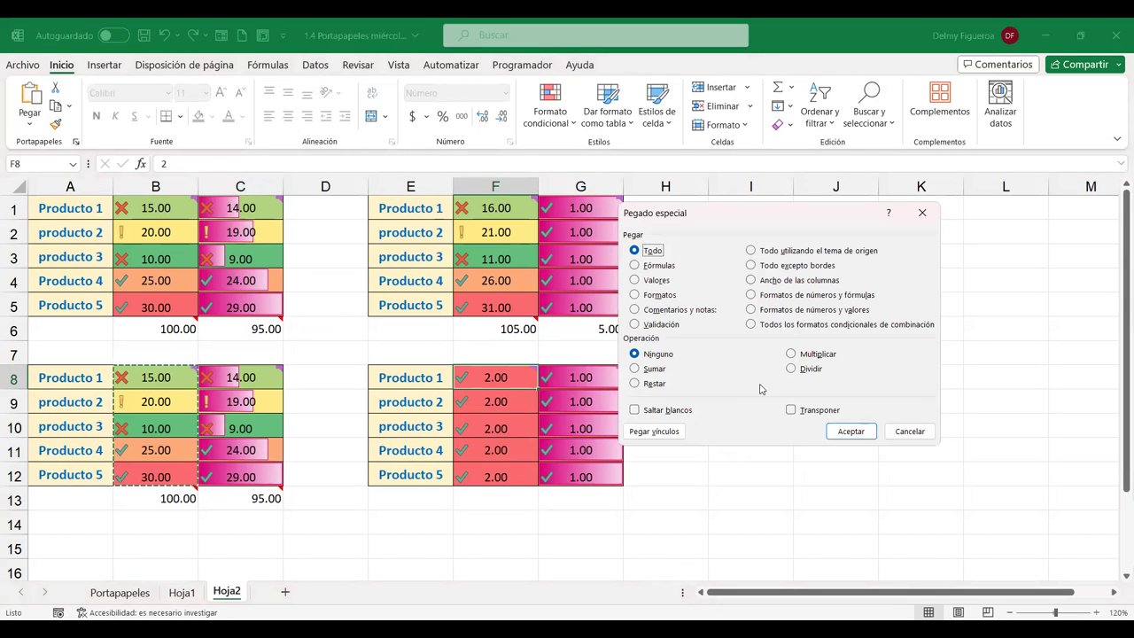
pyautogui.click(804, 356)
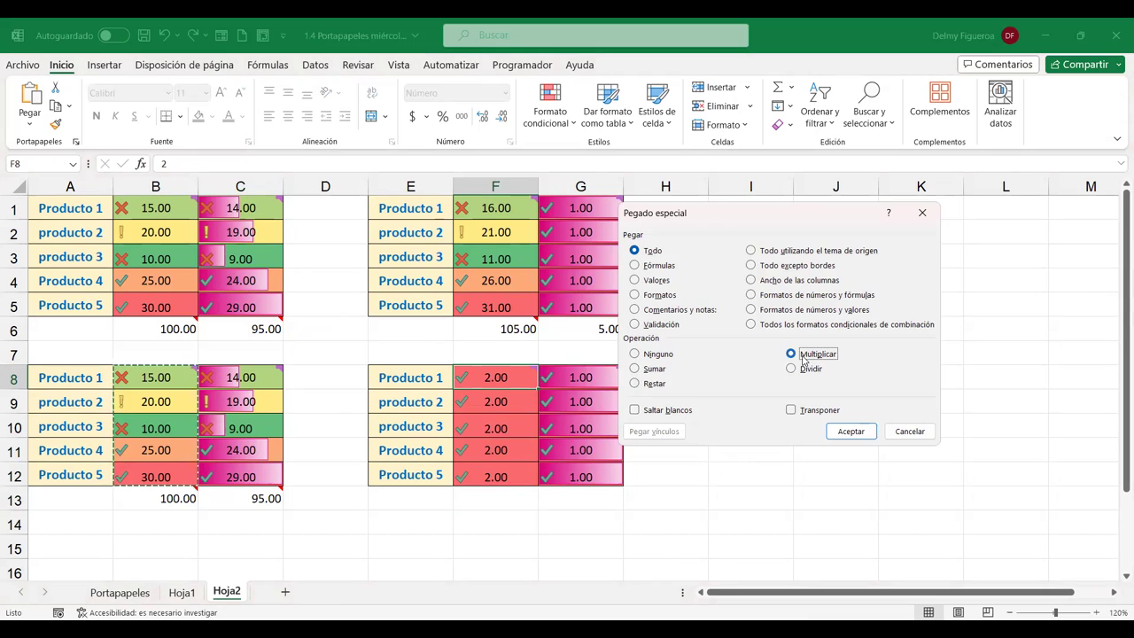
pyautogui.click(852, 431)
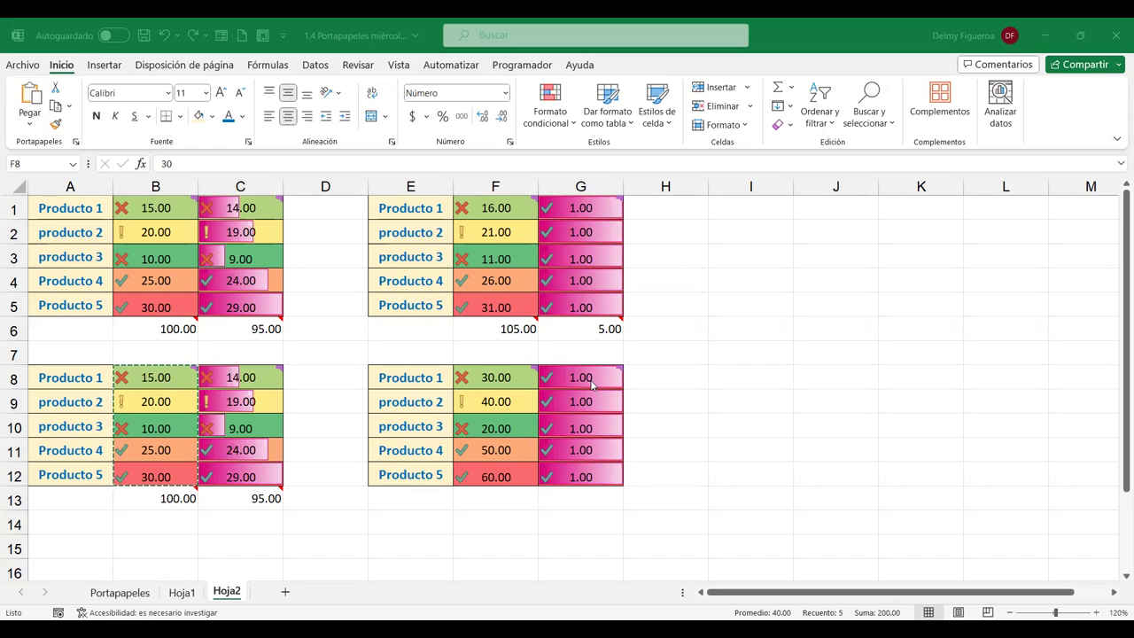
pyautogui.hotkey('ctrl', 'v')
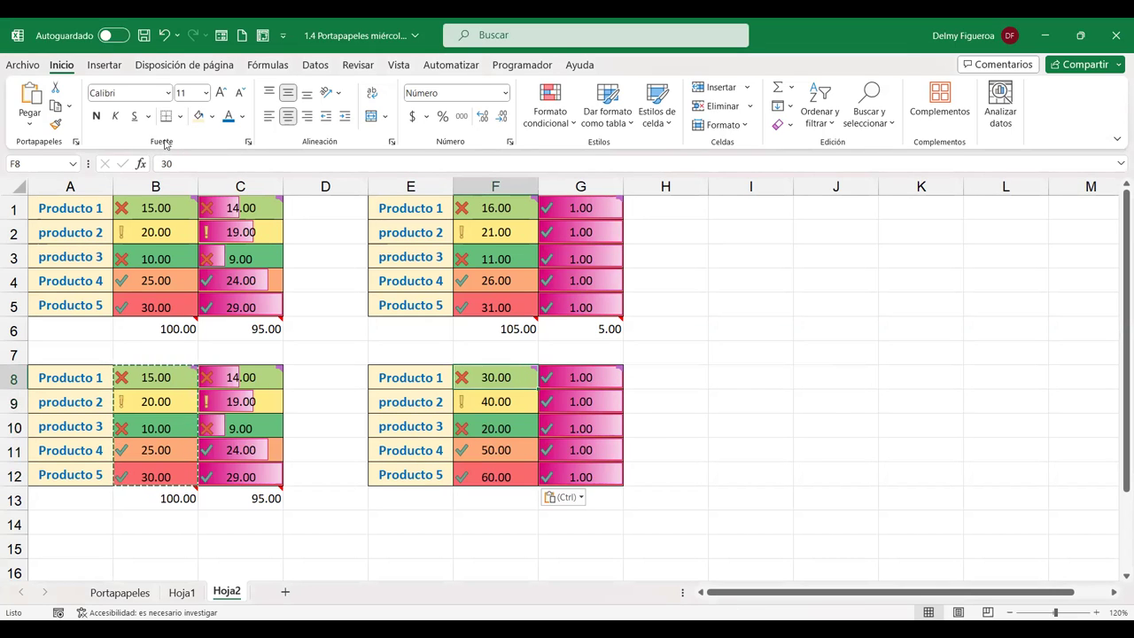
pyautogui.click(258, 400)
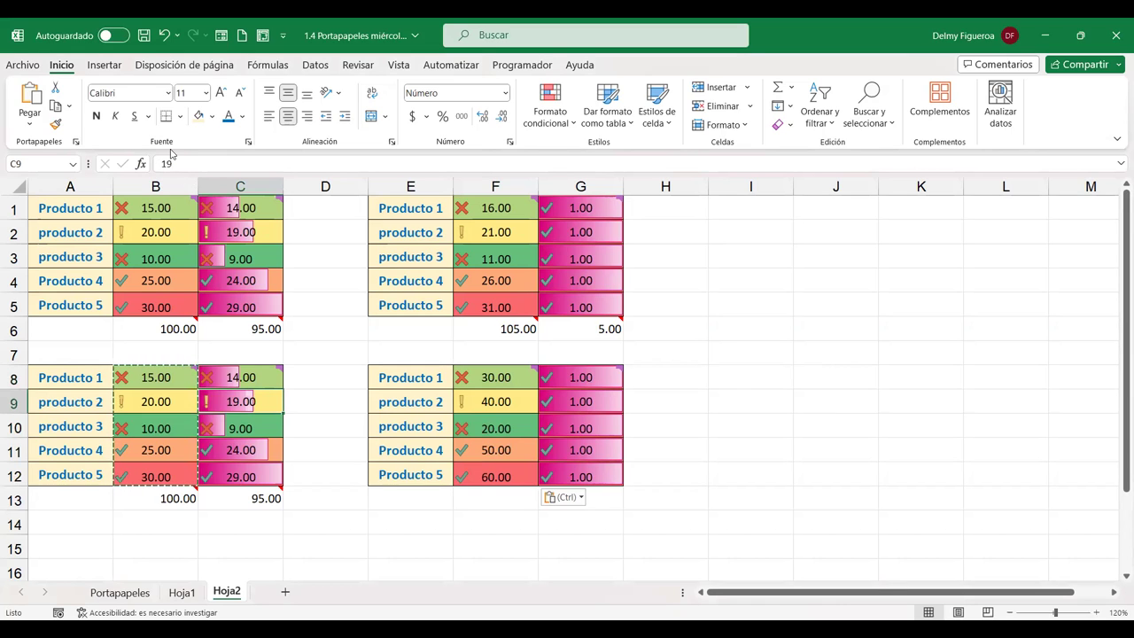
pyautogui.click(153, 401)
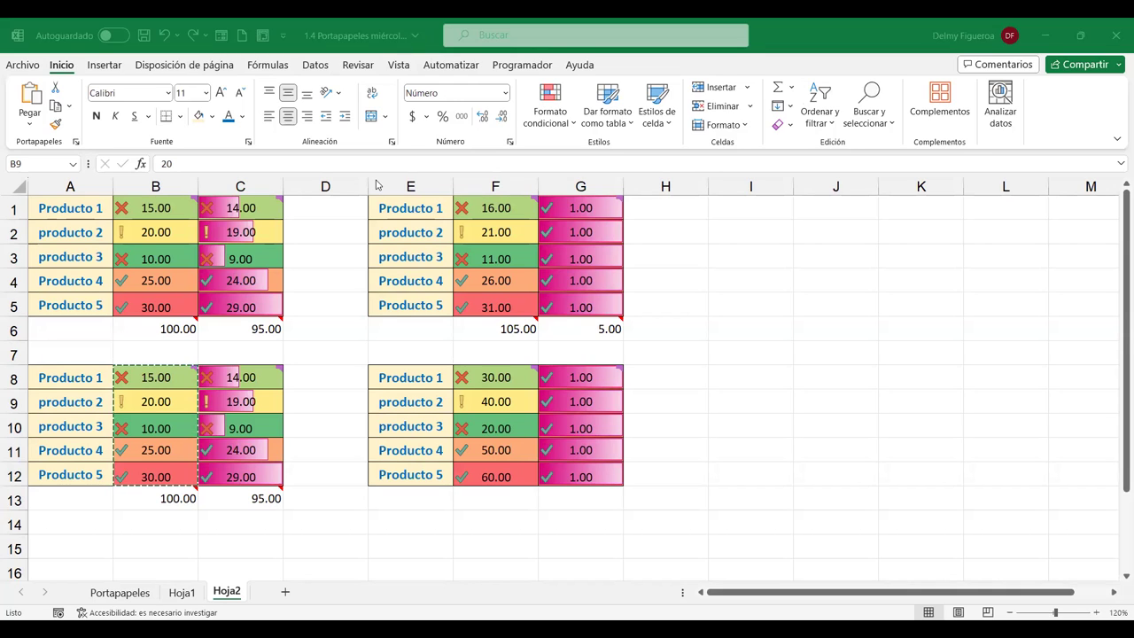
pyautogui.click(719, 211)
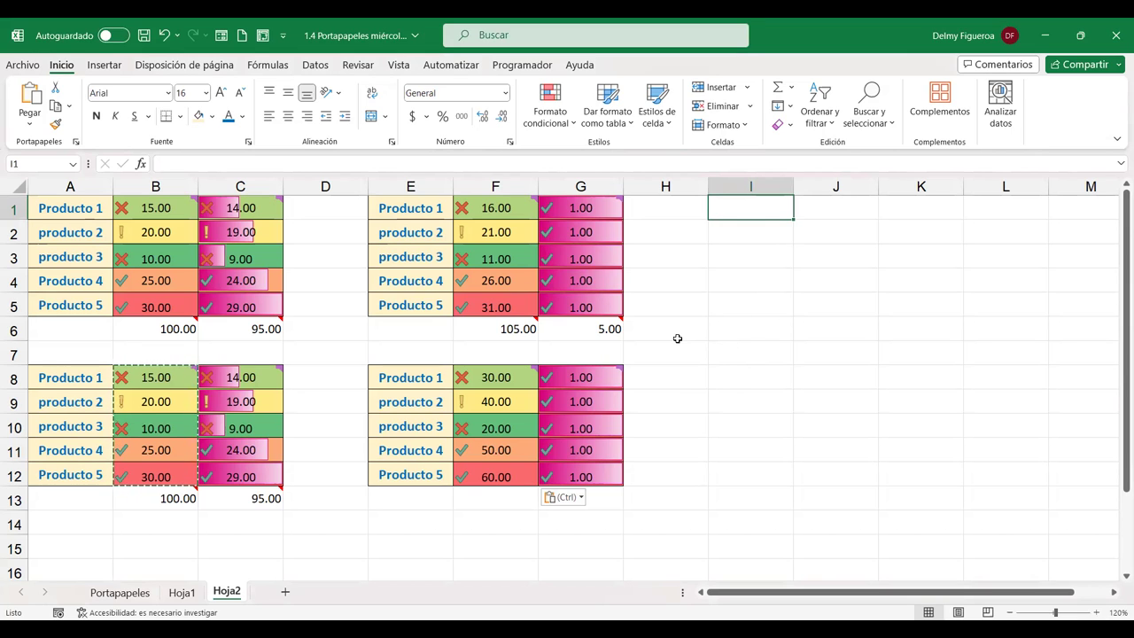
pyautogui.click(604, 376)
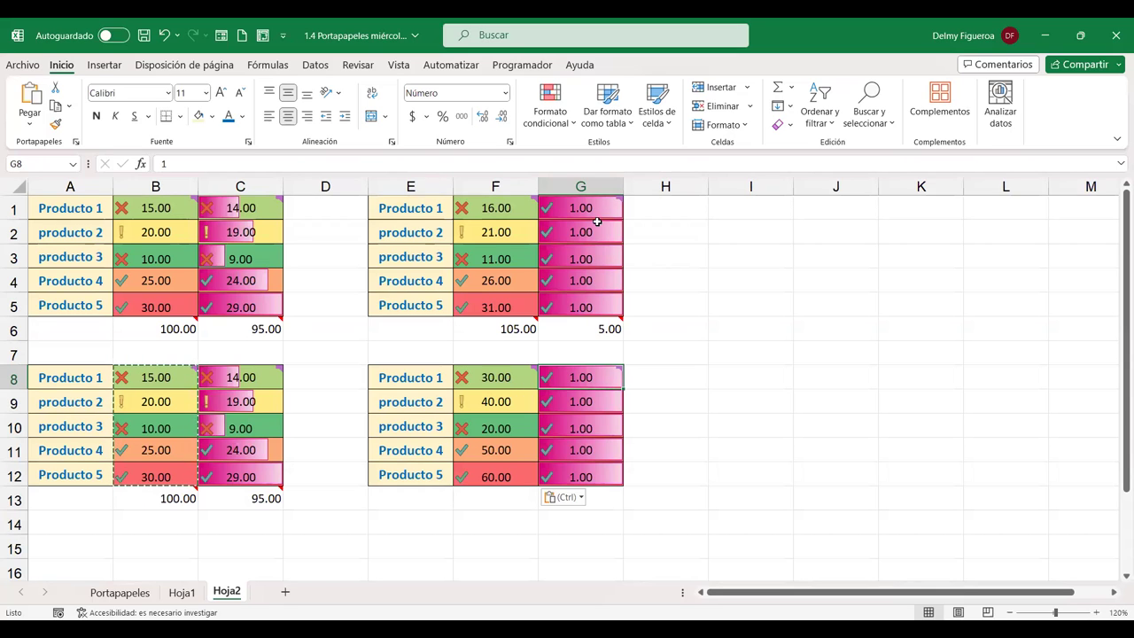
pyautogui.moveTo(590, 208)
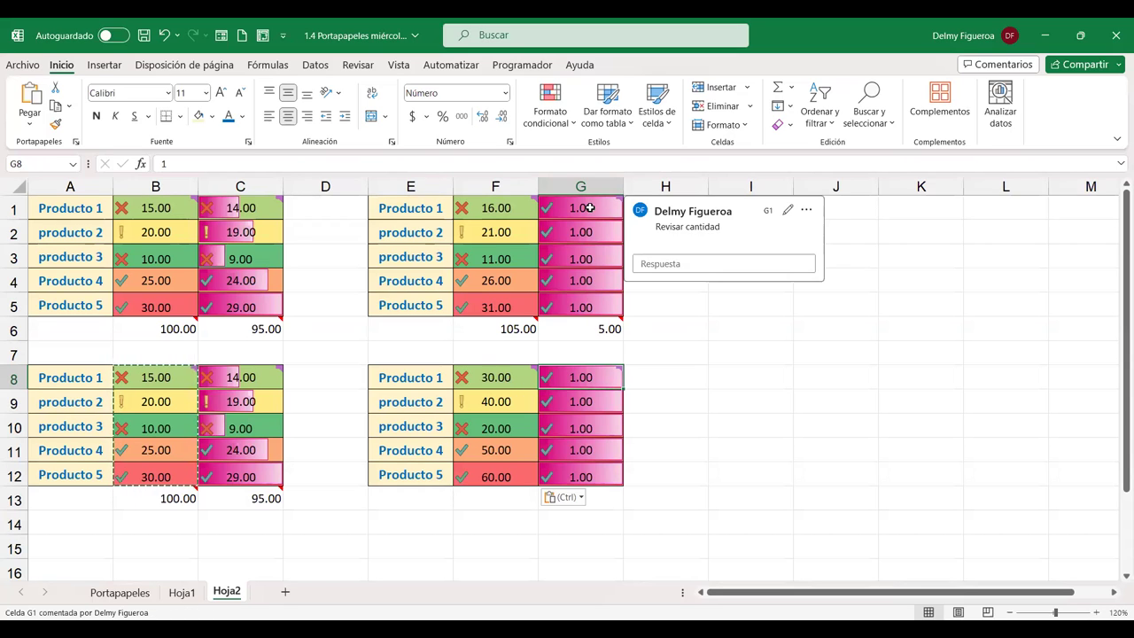
pyautogui.moveTo(589, 208); pyautogui.dragTo(594, 306)
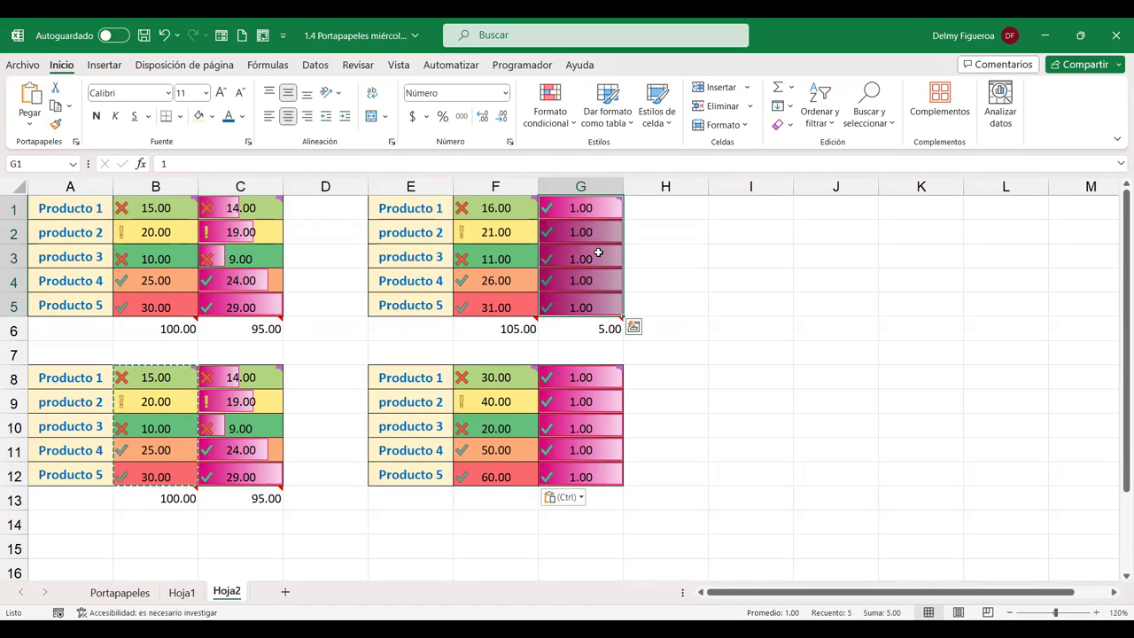
pyautogui.click(240, 204)
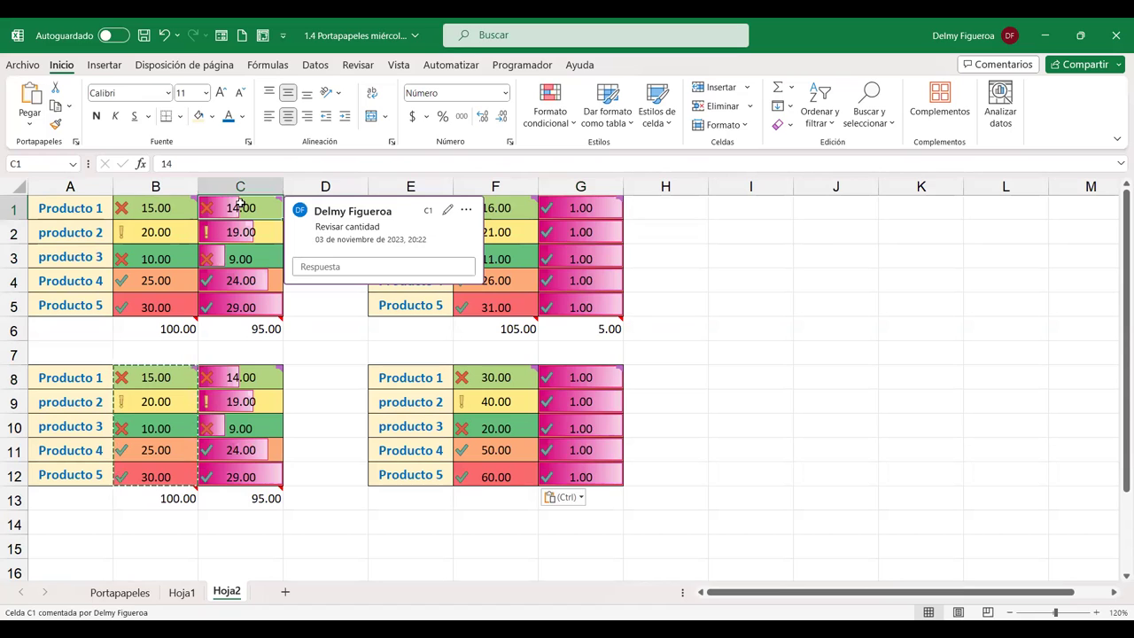
pyautogui.moveTo(591, 376)
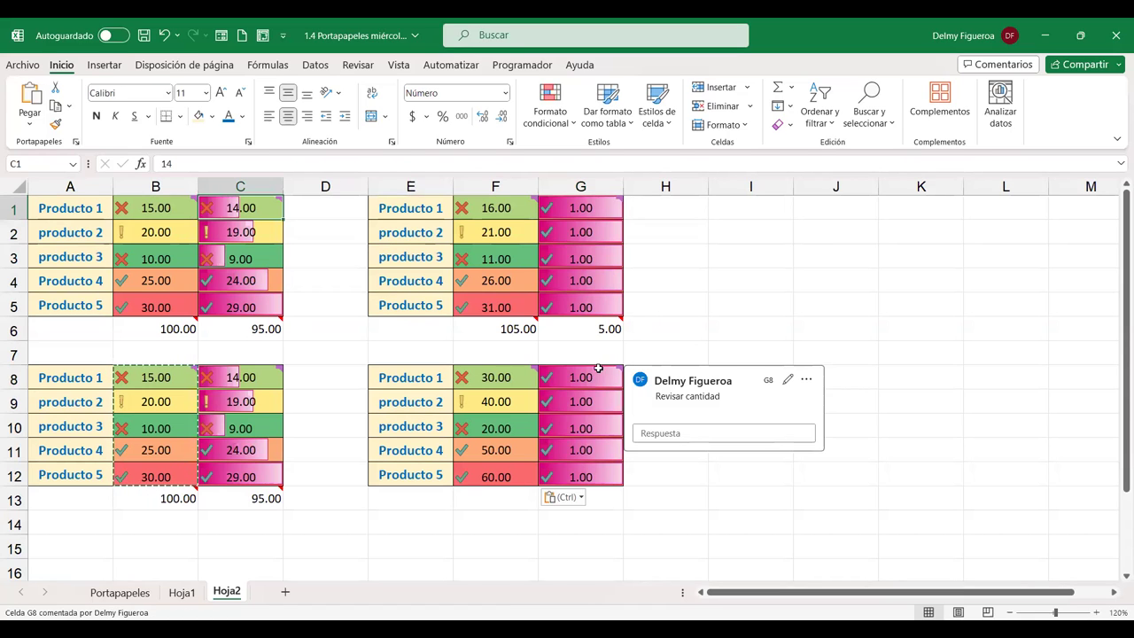
pyautogui.click(599, 368)
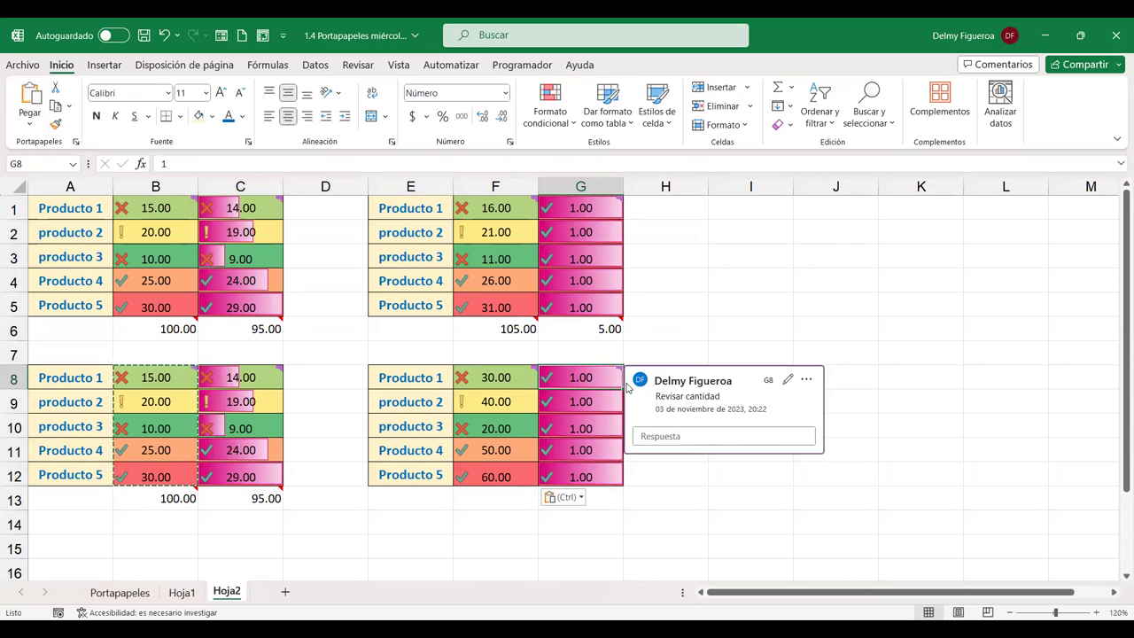
# - Enter 2 in each cell from G8 down to G12
pyautogui.write('2')
pyautogui.press('Return')
pyautogui.write('12')
pyautogui.press('Return')
pyautogui.write('2')
pyautogui.press('Return')
pyautogui.write('2')
pyautogui.press('Return')
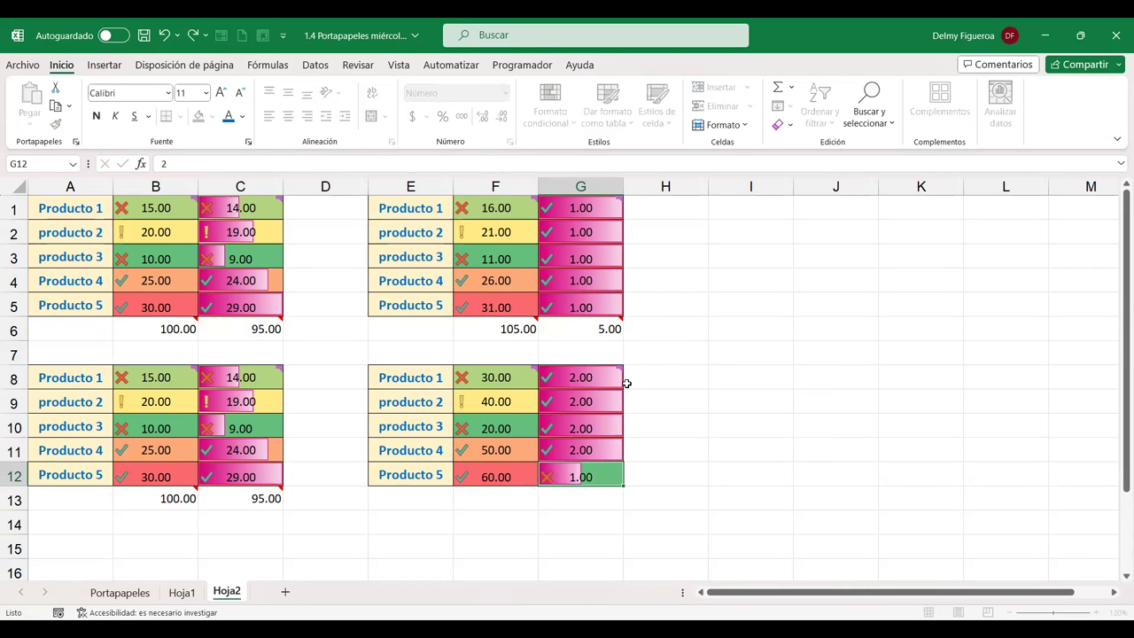
pyautogui.write('2')
pyautogui.press('Return')
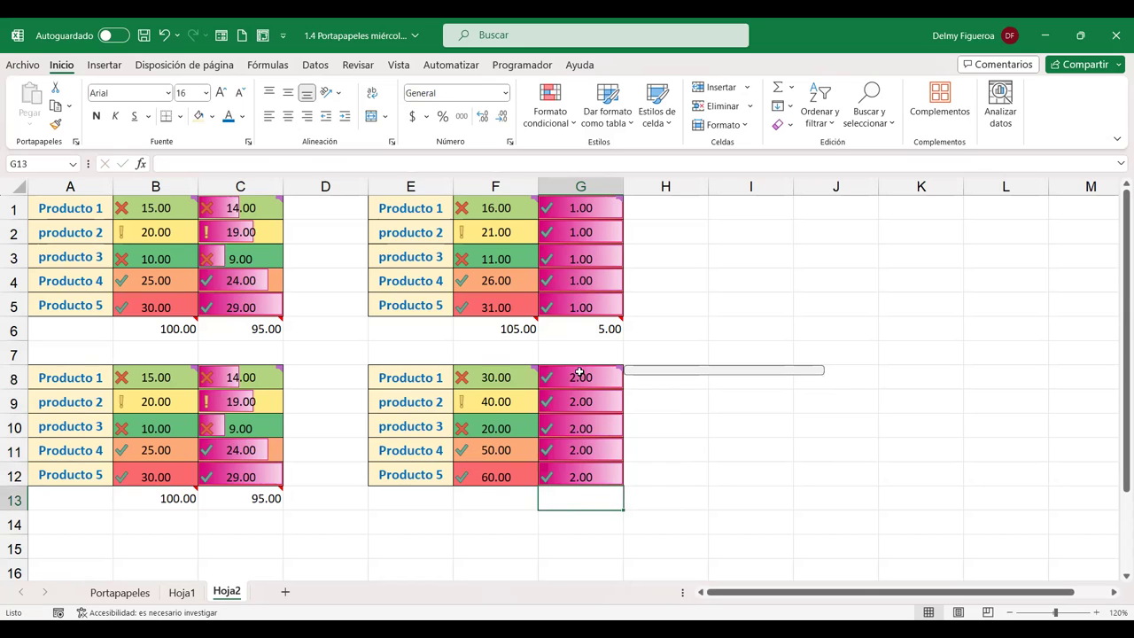
# - Copy the G8:G12 values of 2.00 for reuse
pyautogui.moveTo(577, 377); pyautogui.dragTo(585, 477)
pyautogui.hotkey('ctrl', 'c')
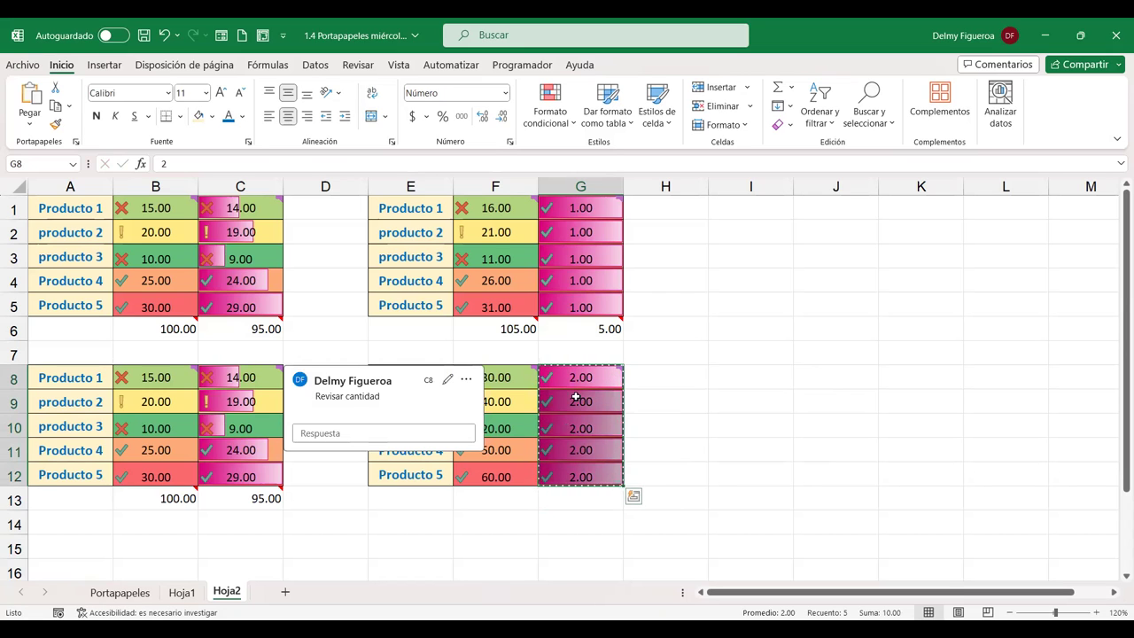
pyautogui.hotkey('ctrl', 'v')
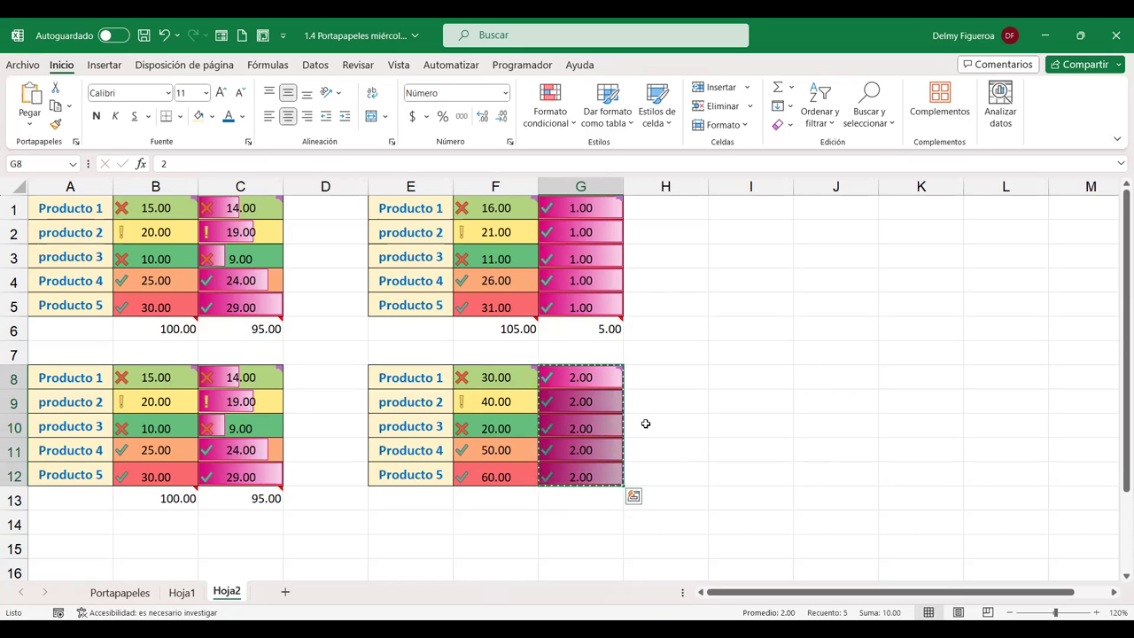
pyautogui.click(248, 377)
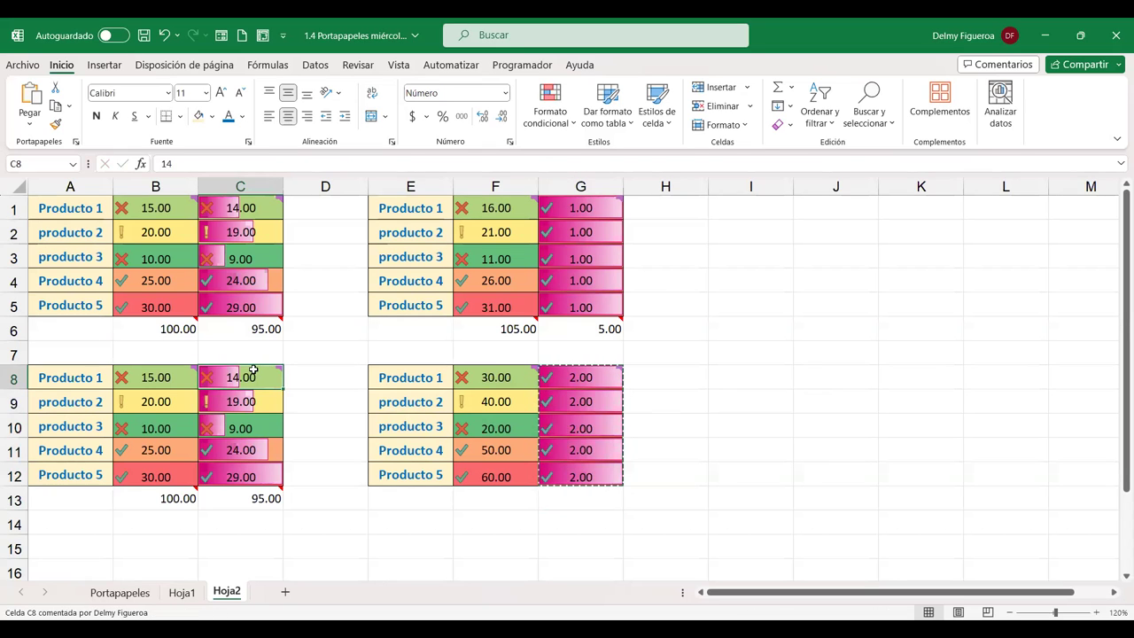
# - Divide C8:C12 by the copied 2s with Pegado especial Dividir, halving them to a 47.50 total
pyautogui.moveTo(252, 379)
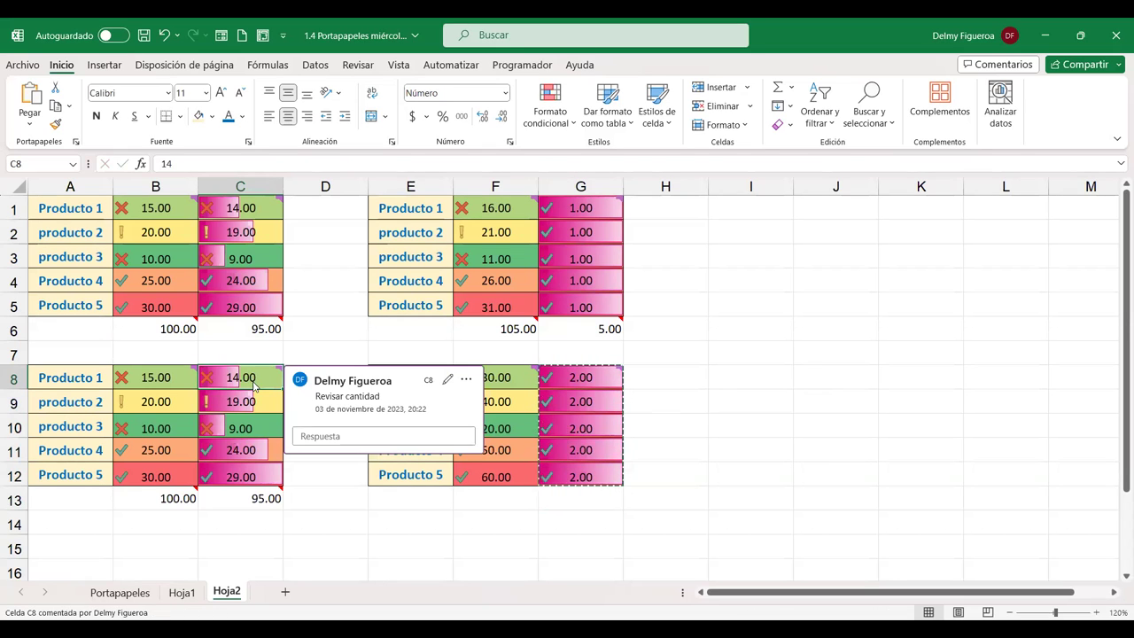
pyautogui.hotkey('ctrl', 'alt', 'v')
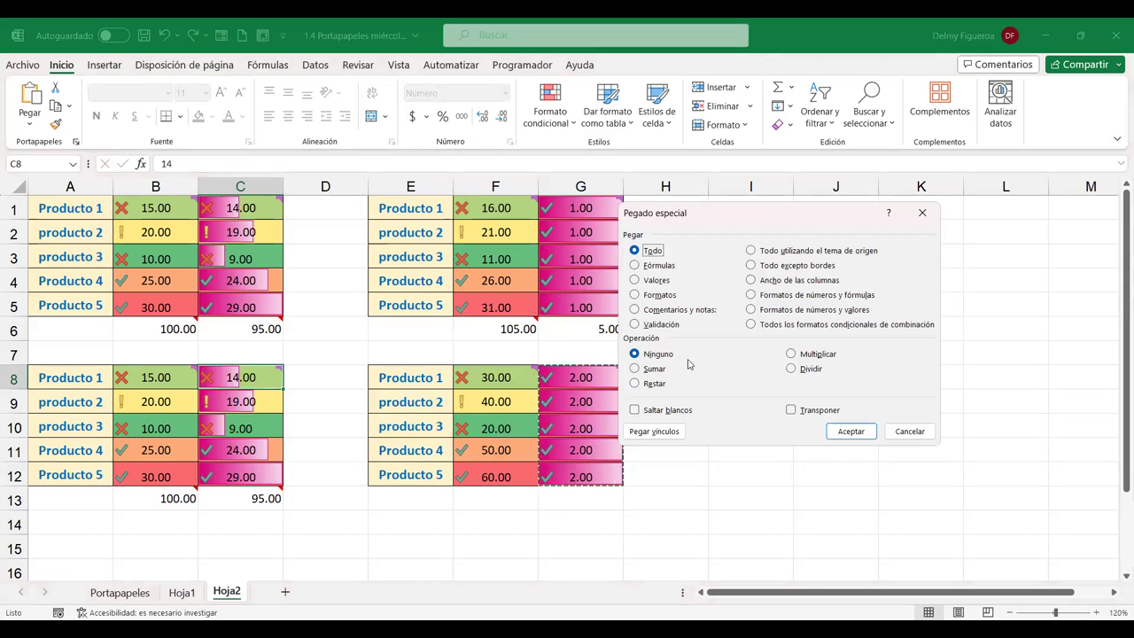
pyautogui.click(808, 371)
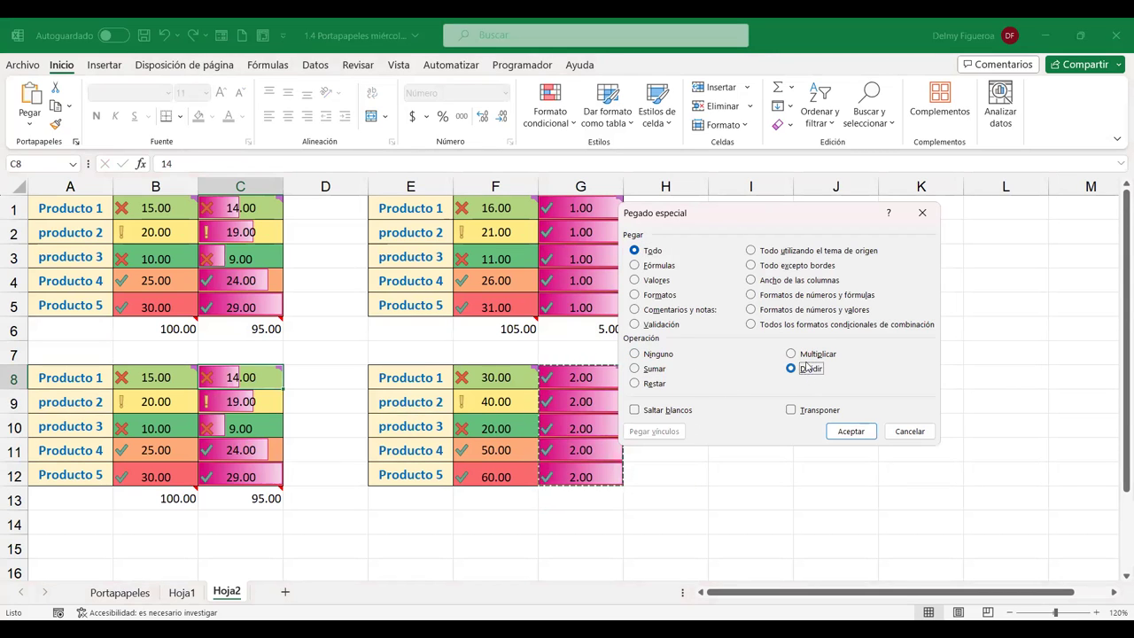
pyautogui.click(852, 432)
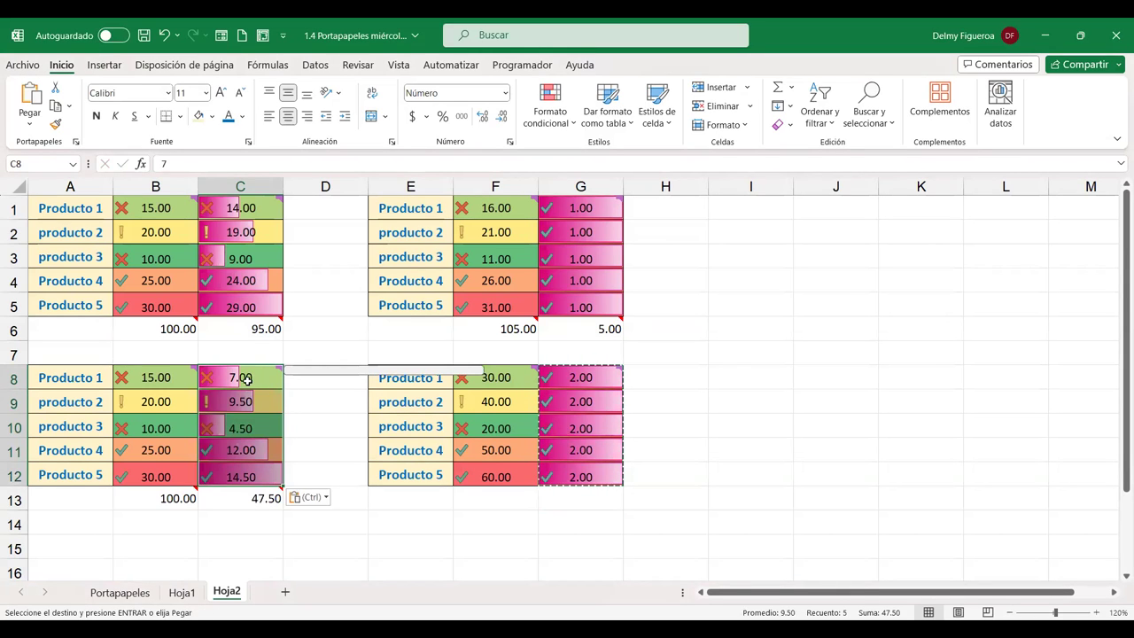
pyautogui.moveTo(255, 376)
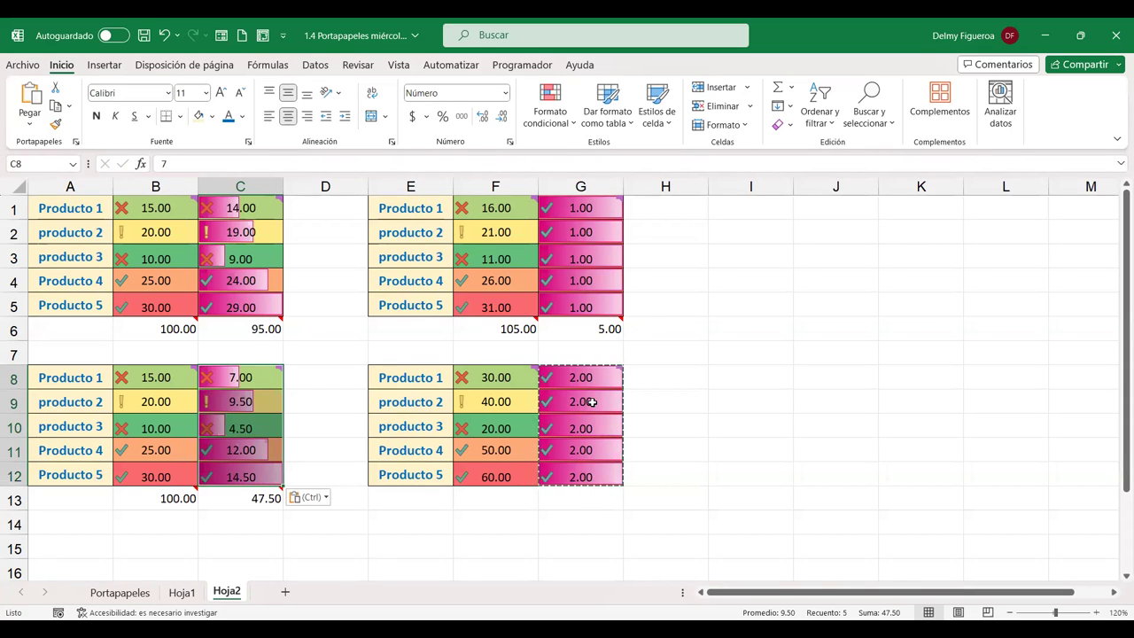
pyautogui.click(750, 377)
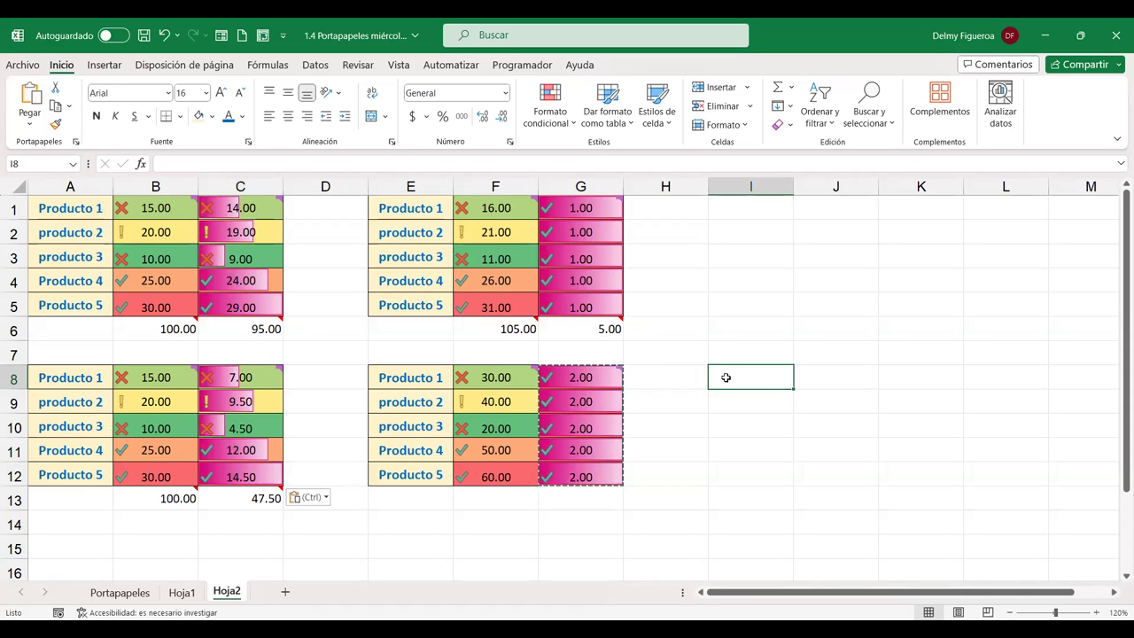
pyautogui.hotkey('ctrl', 'alt', 'v')
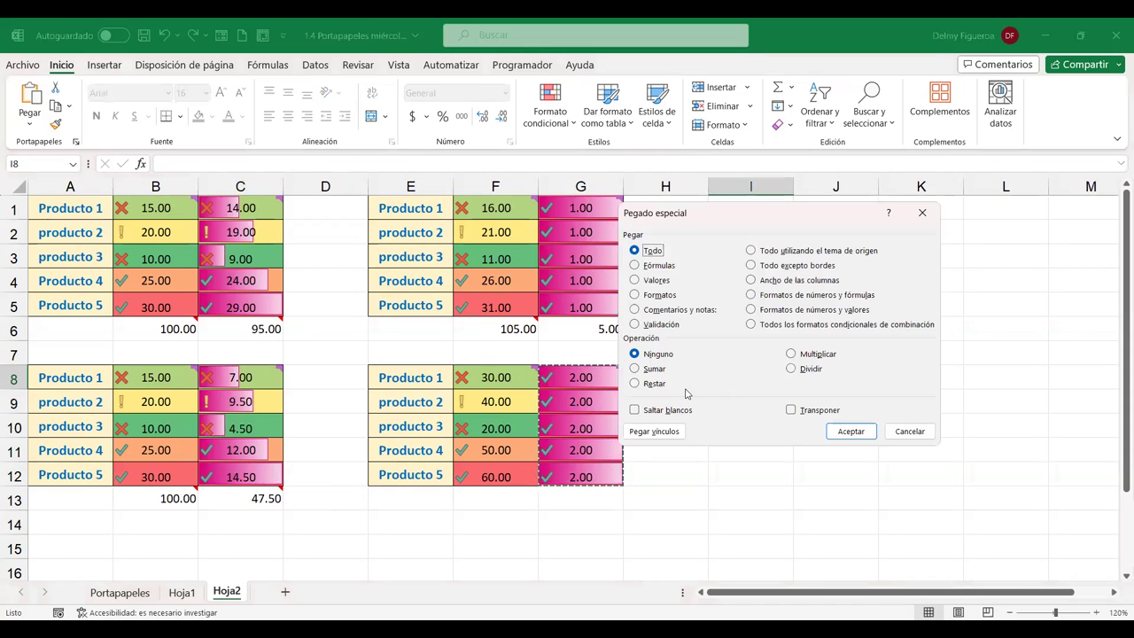
pyautogui.click(910, 432)
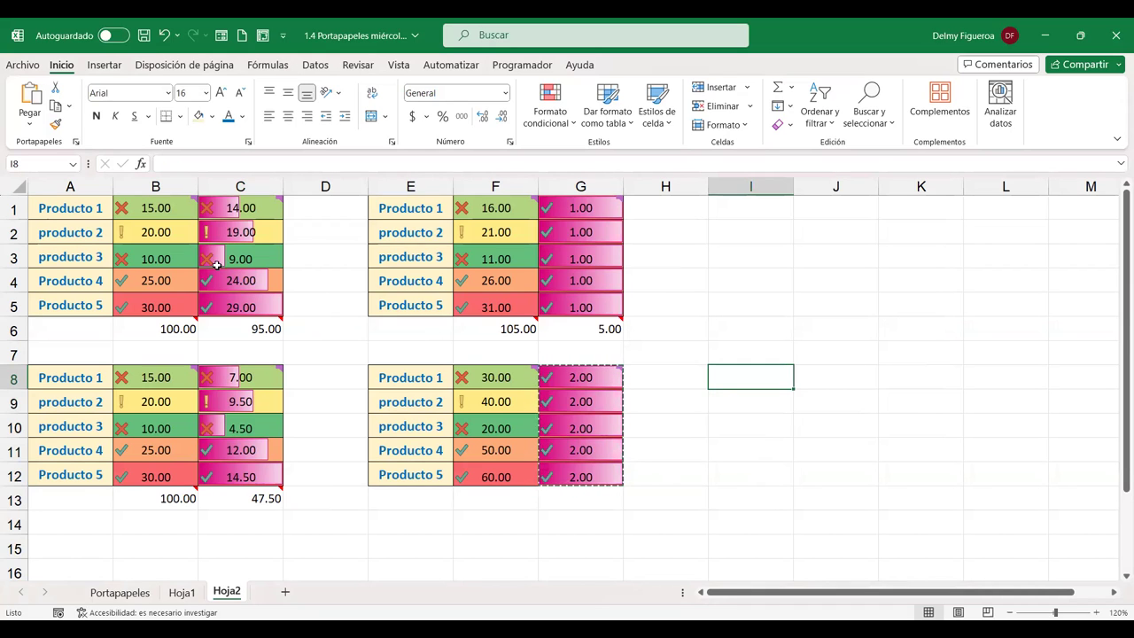
pyautogui.click(175, 232)
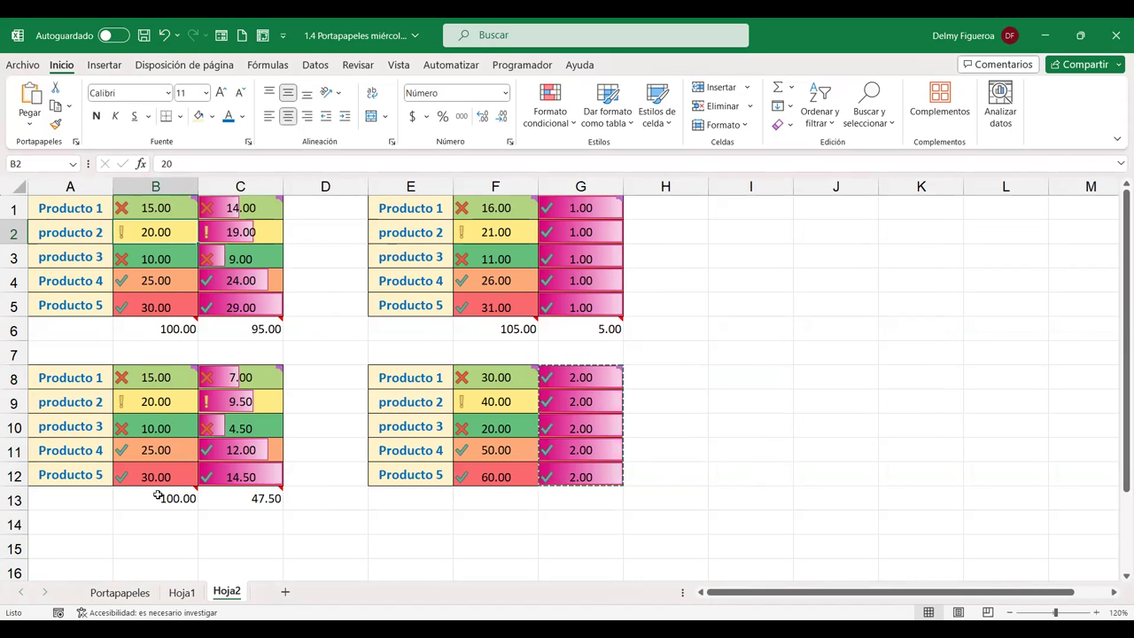
# - Change the B1 price to 17
pyautogui.click(176, 209)
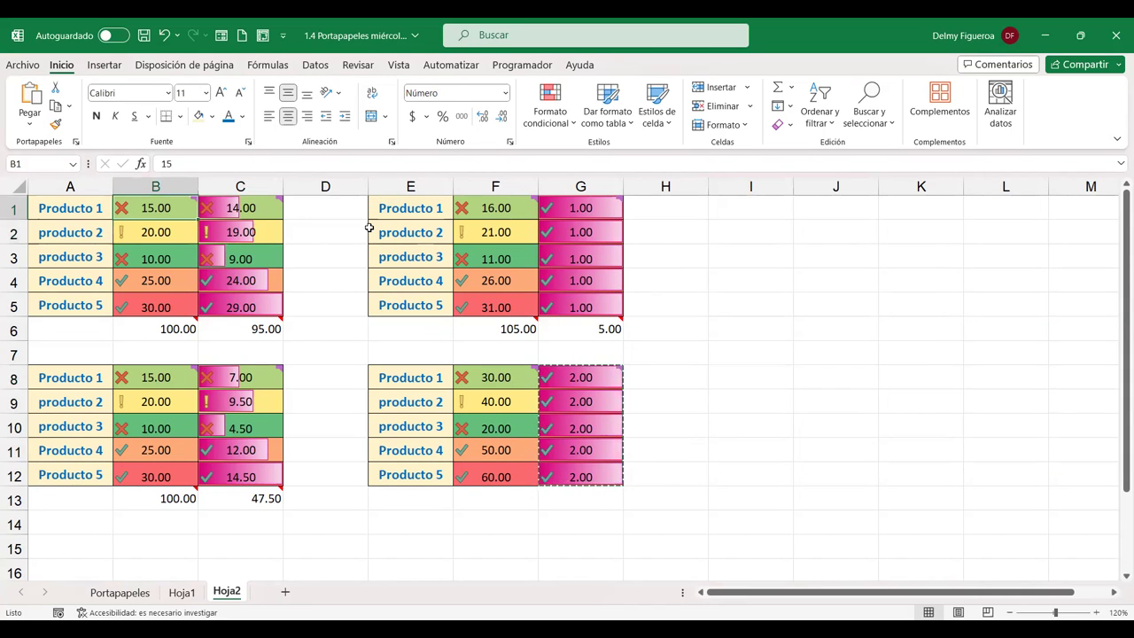
pyautogui.press('F2')
pyautogui.write('17')
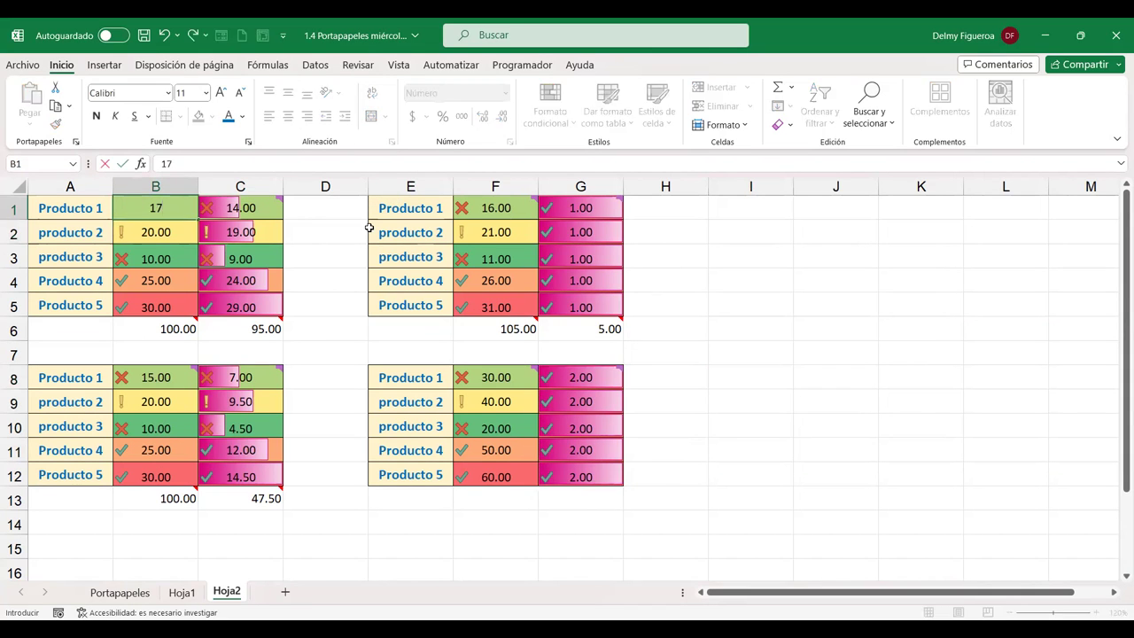
pyautogui.press('Return')
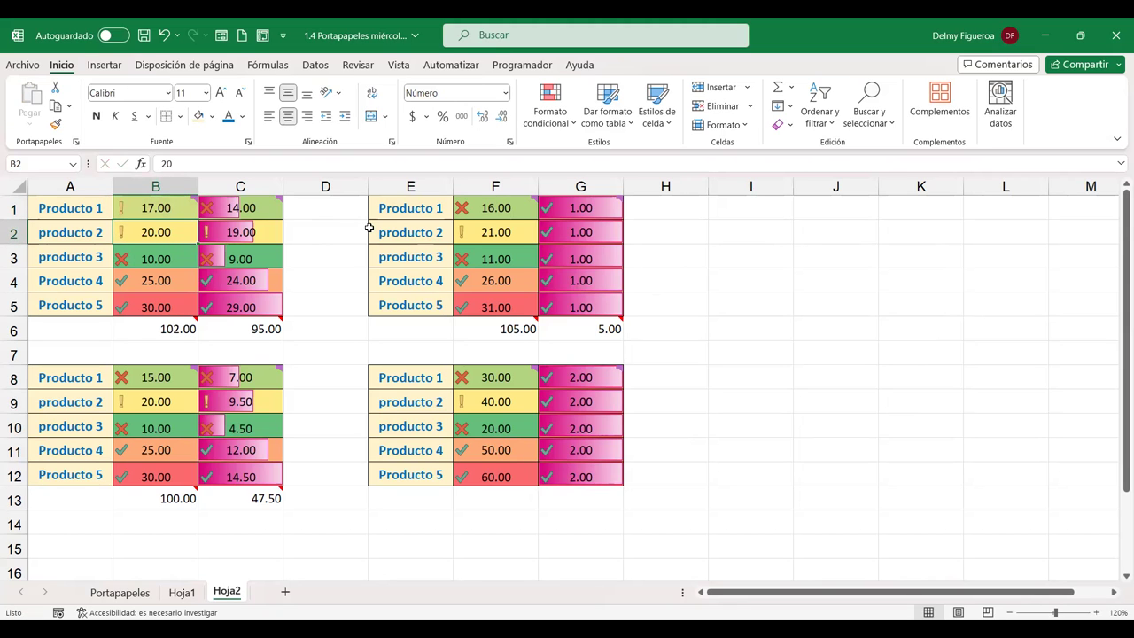
# - Clear B2 and set B4 to 15, bringing the B6 total to 72.00
pyautogui.press('Delete')
pyautogui.press('Return')
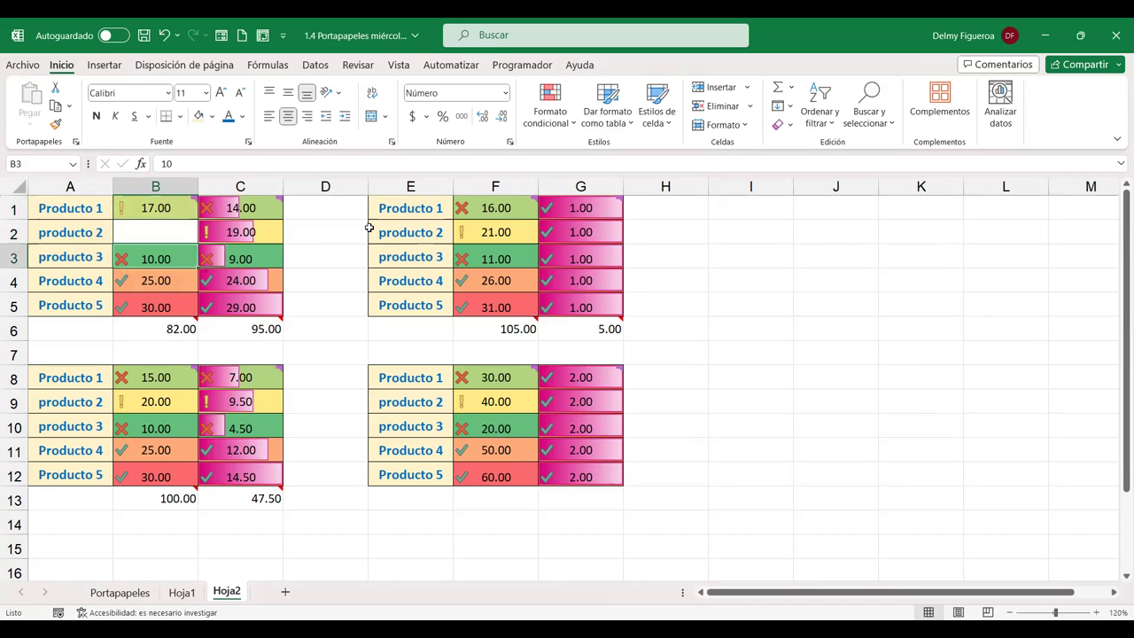
pyautogui.press('Up')
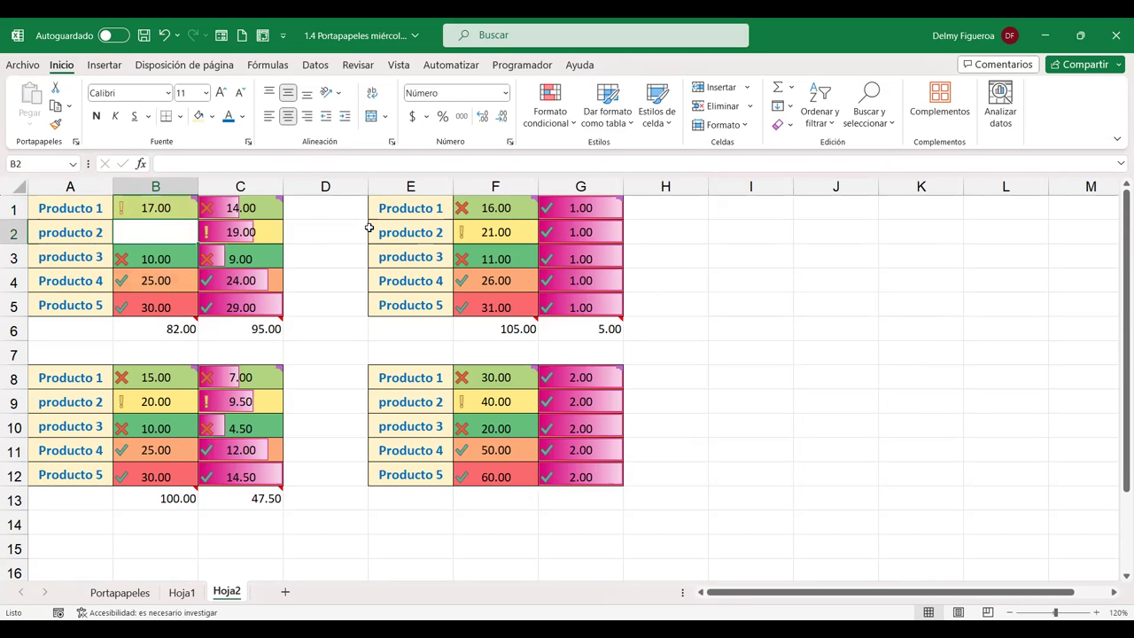
pyautogui.press('Down')
pyautogui.press('Down')
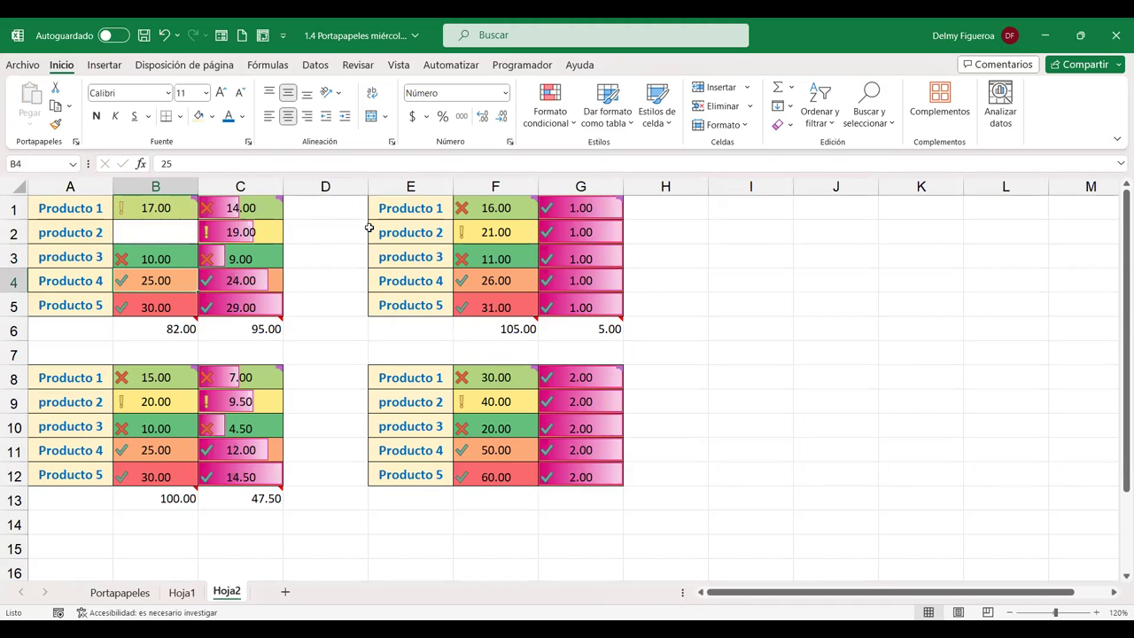
pyautogui.write('15')
pyautogui.press('Tab')
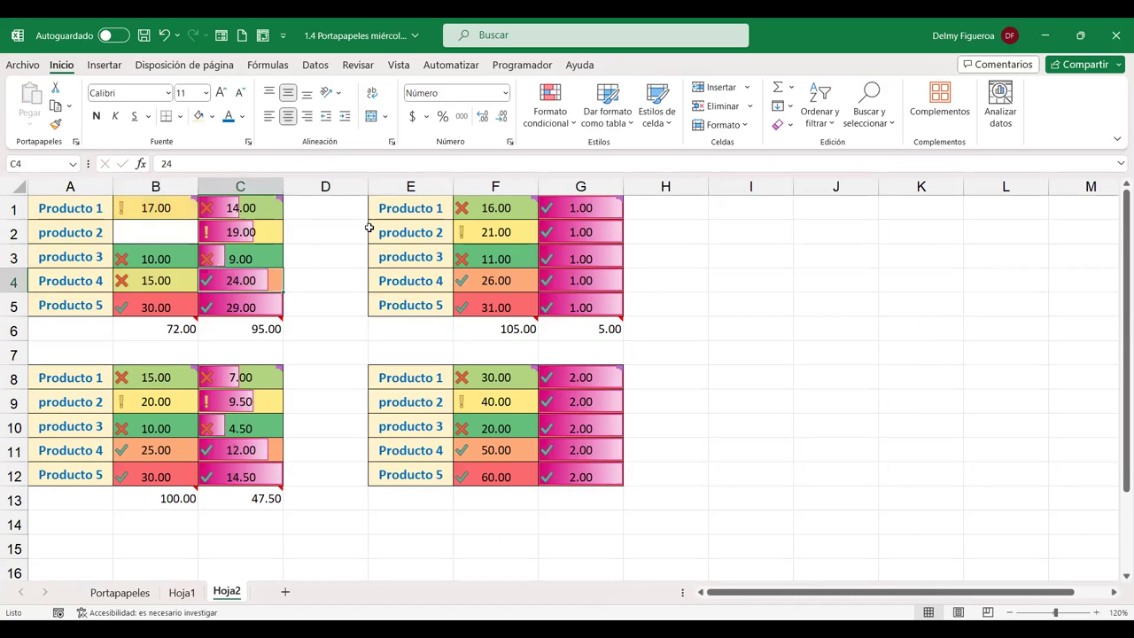
pyautogui.press('Left')
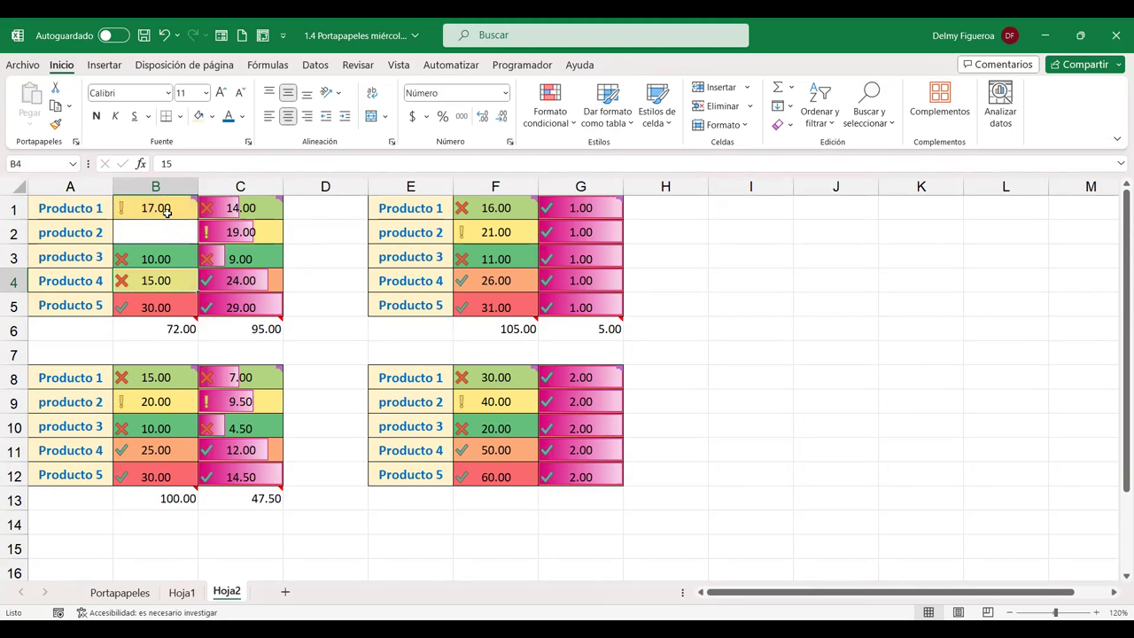
# - Trial-paste the B1:B5 prices over B8:B12, then undo so B8:B12 total 100.00 again
pyautogui.moveTo(166, 207); pyautogui.dragTo(164, 305)
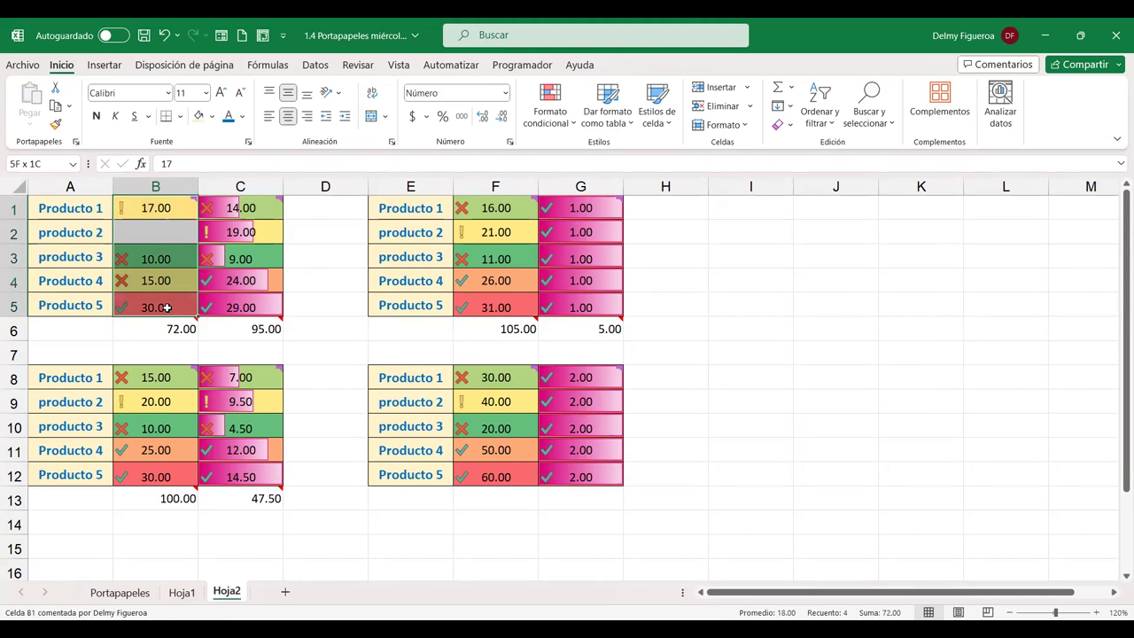
pyautogui.moveTo(166, 208)
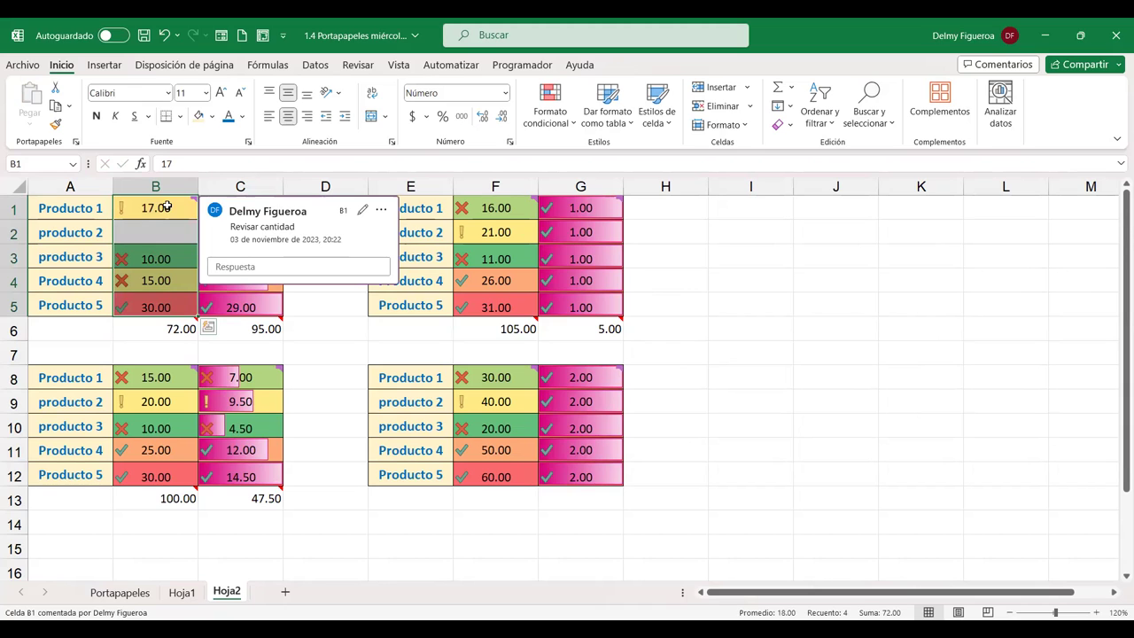
pyautogui.hotkey('ctrl', 'c')
pyautogui.click(175, 376)
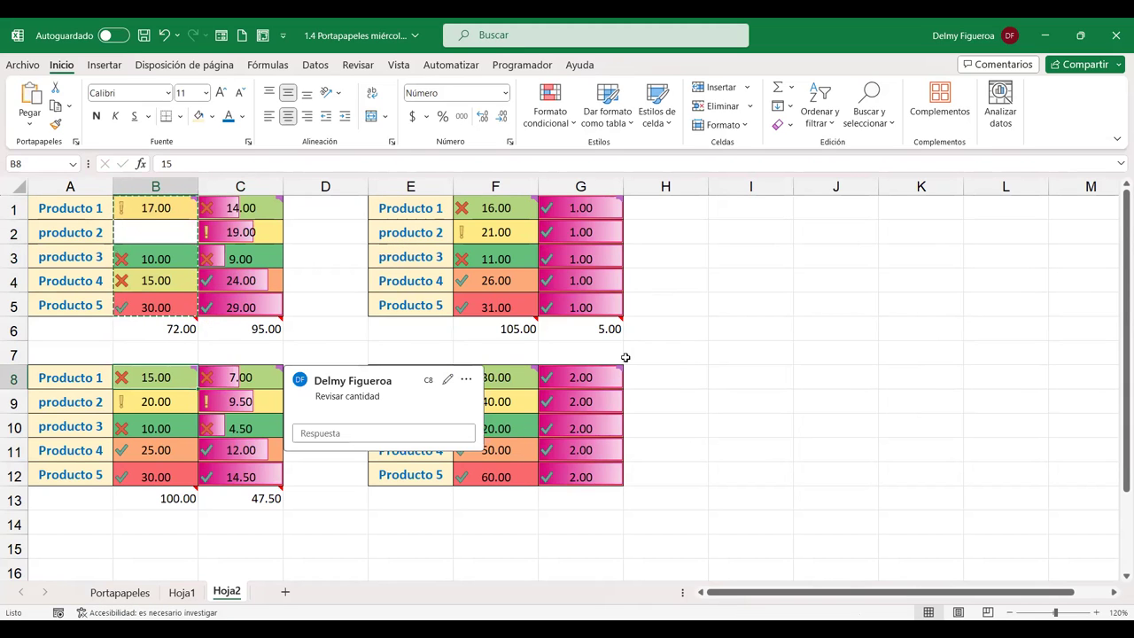
pyautogui.hotkey('ctrl', 'v')
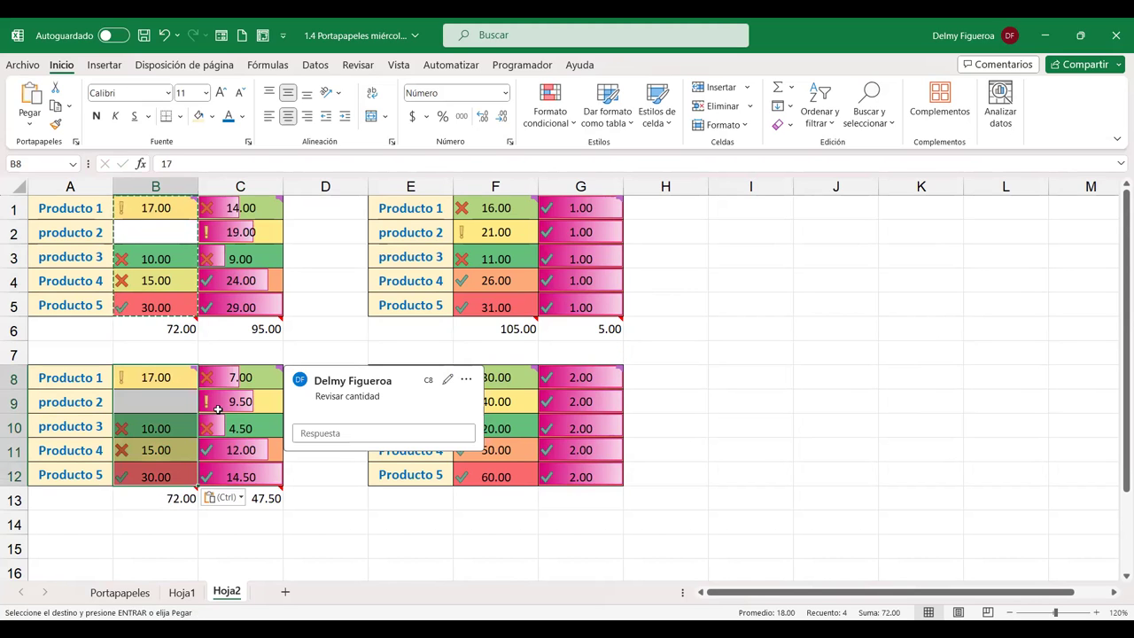
pyautogui.click(177, 401)
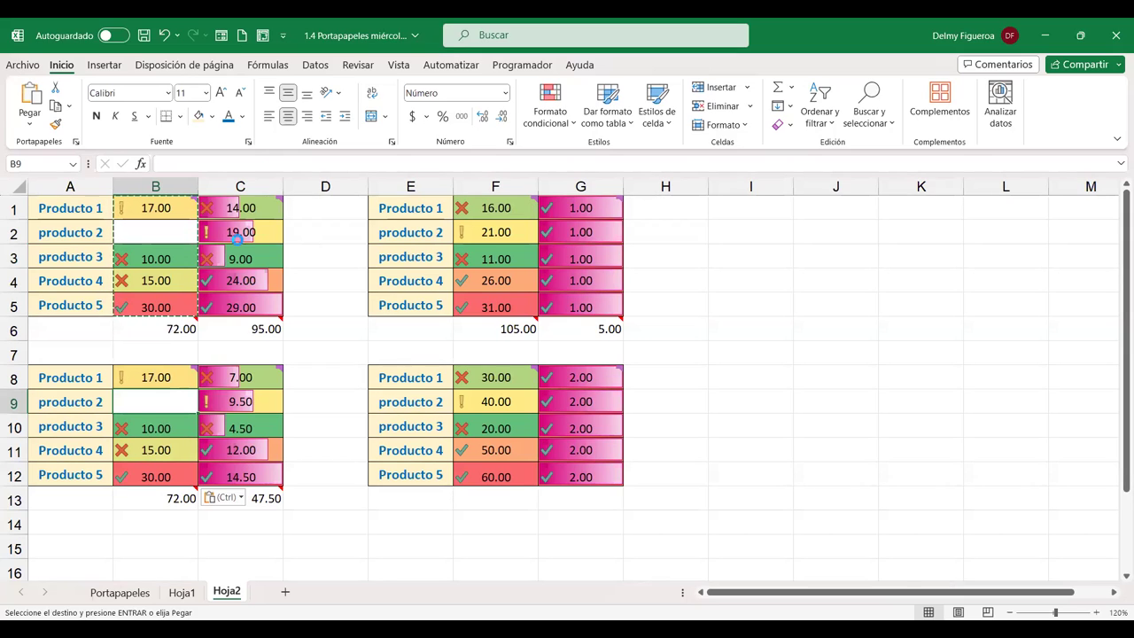
pyautogui.hotkey('ctrl', 'z')
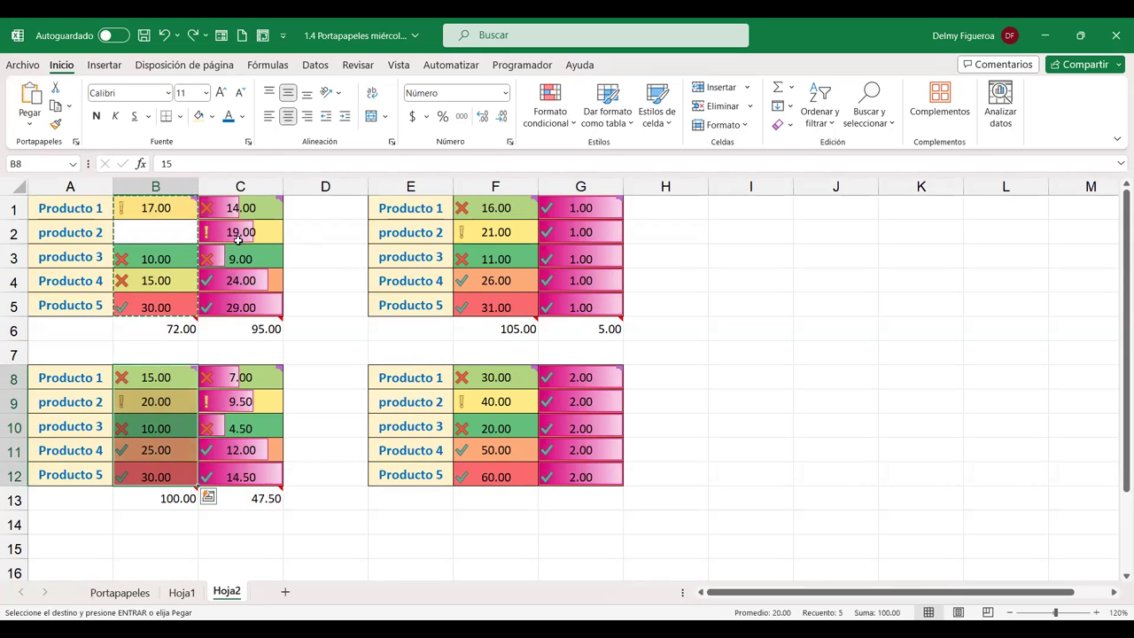
pyautogui.moveTo(124, 196)
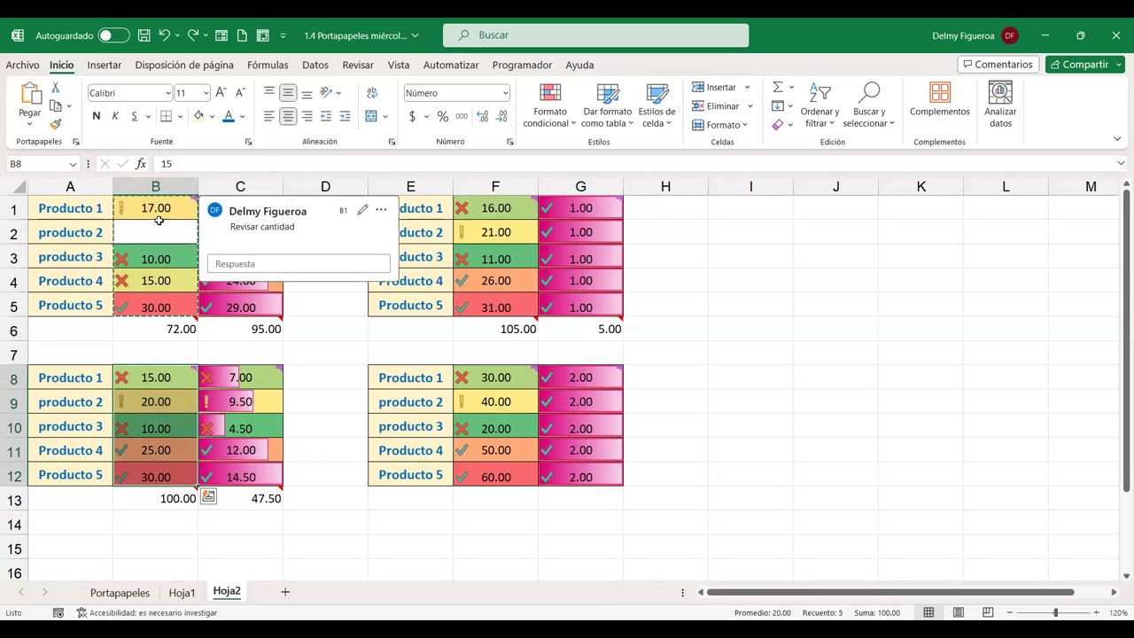
# - Paste the copied B1:B5 prices into B8:B12 with Saltar blancos turned on
pyautogui.click(159, 374)
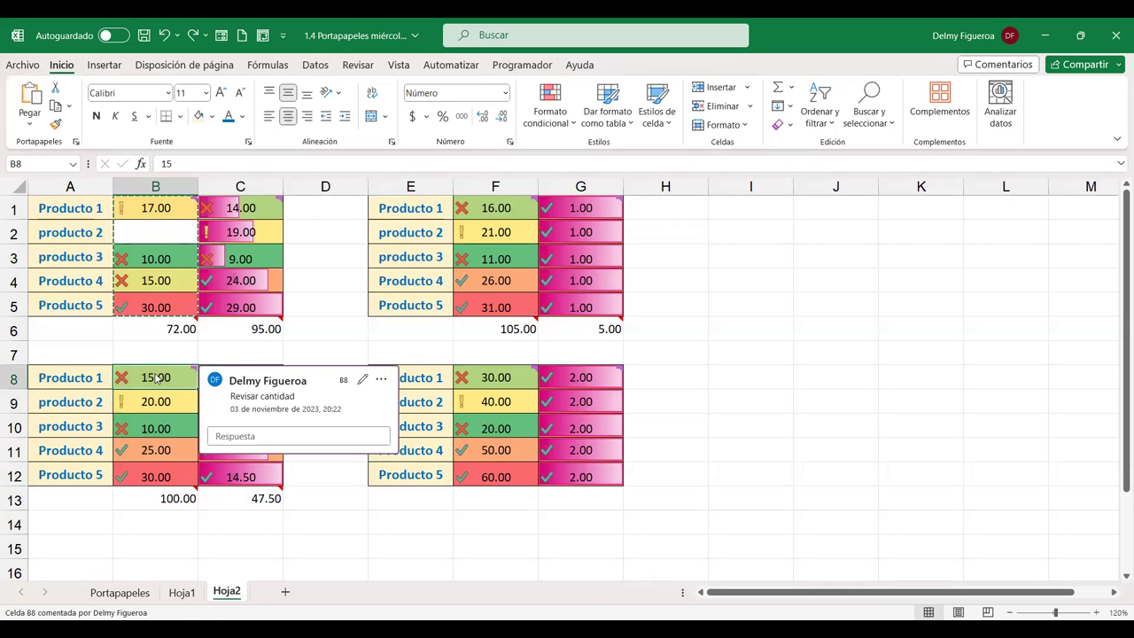
pyautogui.hotkey('ctrl', 'alt', 'v')
pyautogui.click(636, 410)
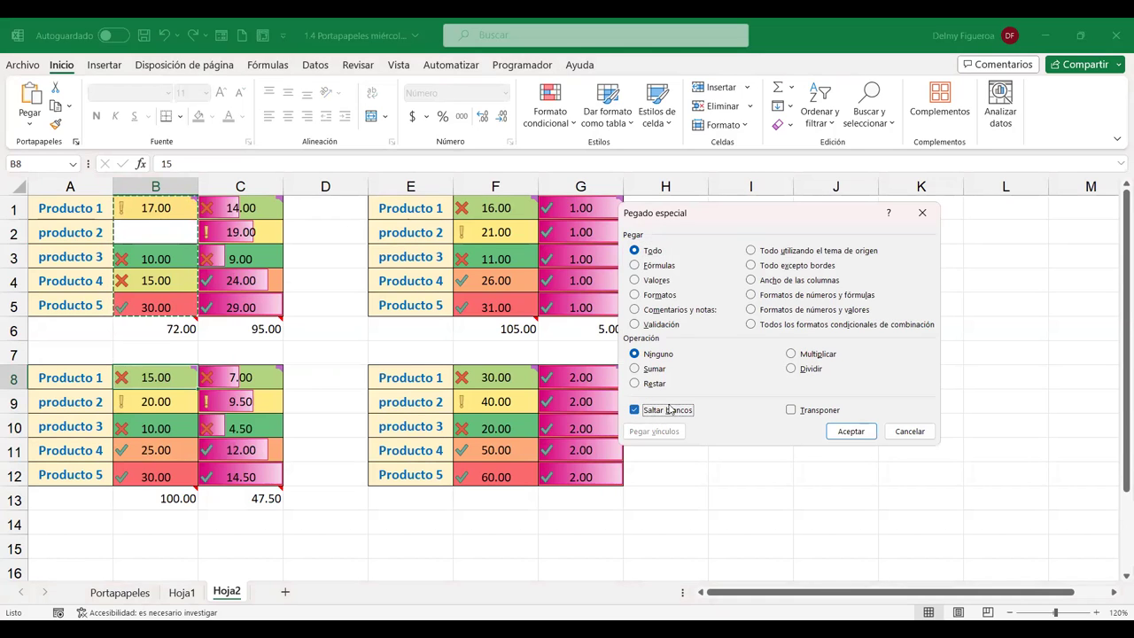
pyautogui.click(849, 433)
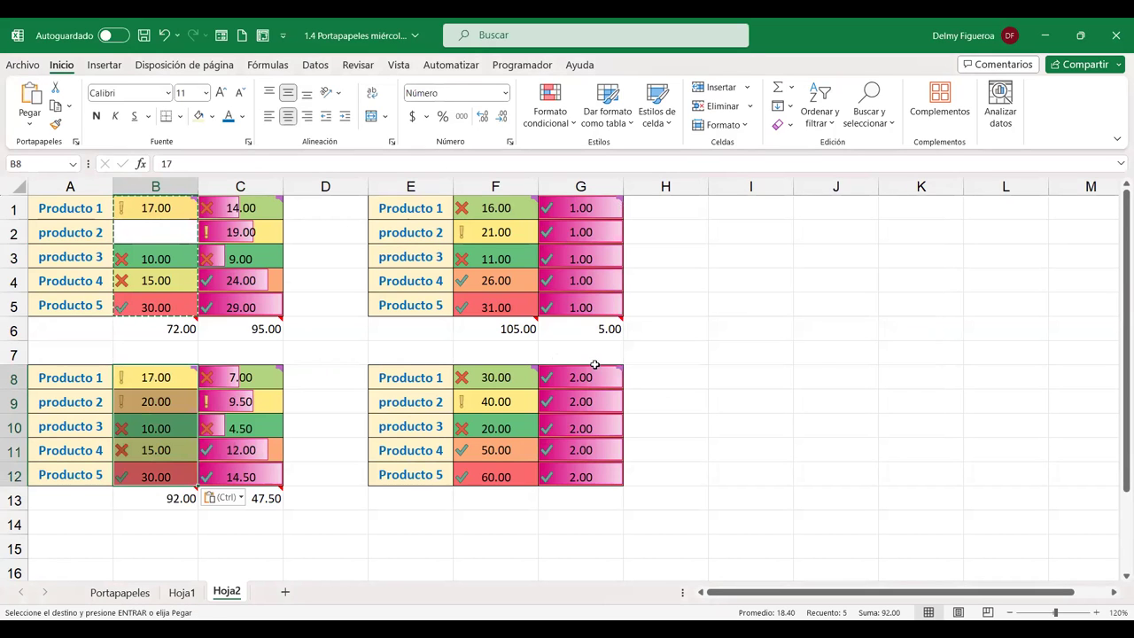
# - Verify B8:B12 read 17.00, 20.00, 10.00, 15.00, 30.00, with B9 keeping 20
pyautogui.click(160, 394)
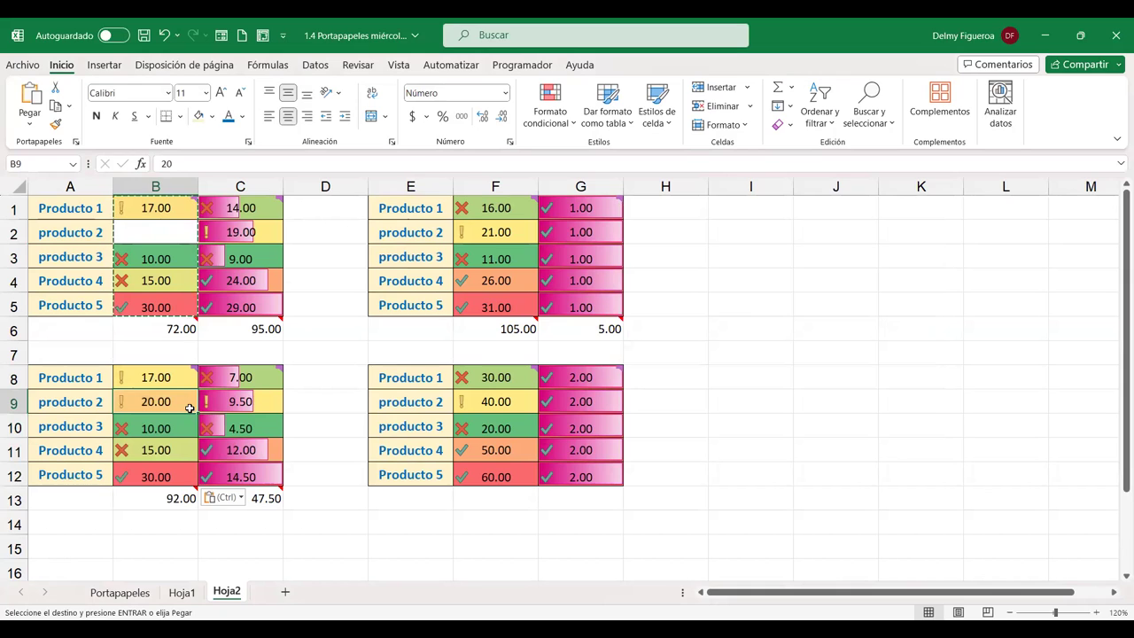
pyautogui.click(173, 370)
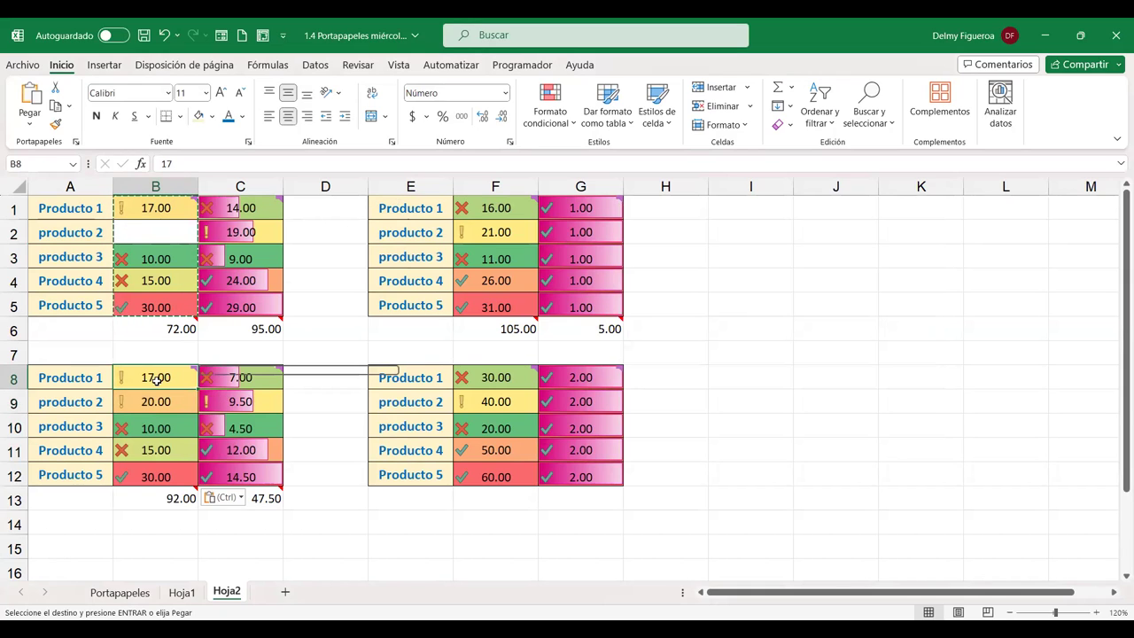
pyautogui.click(173, 403)
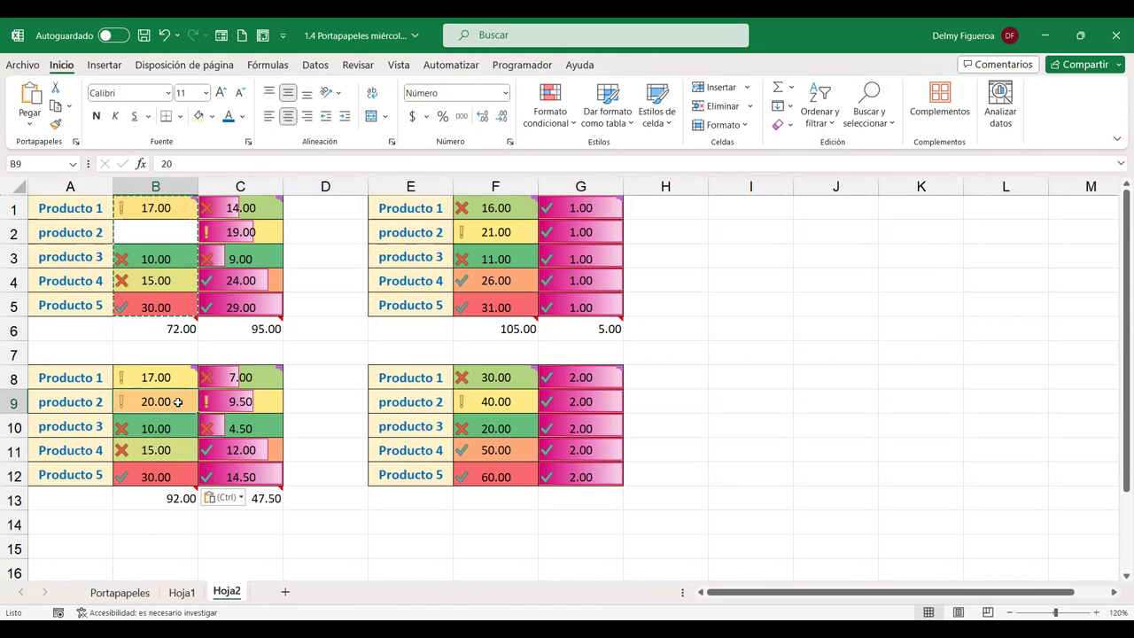
pyautogui.click(167, 450)
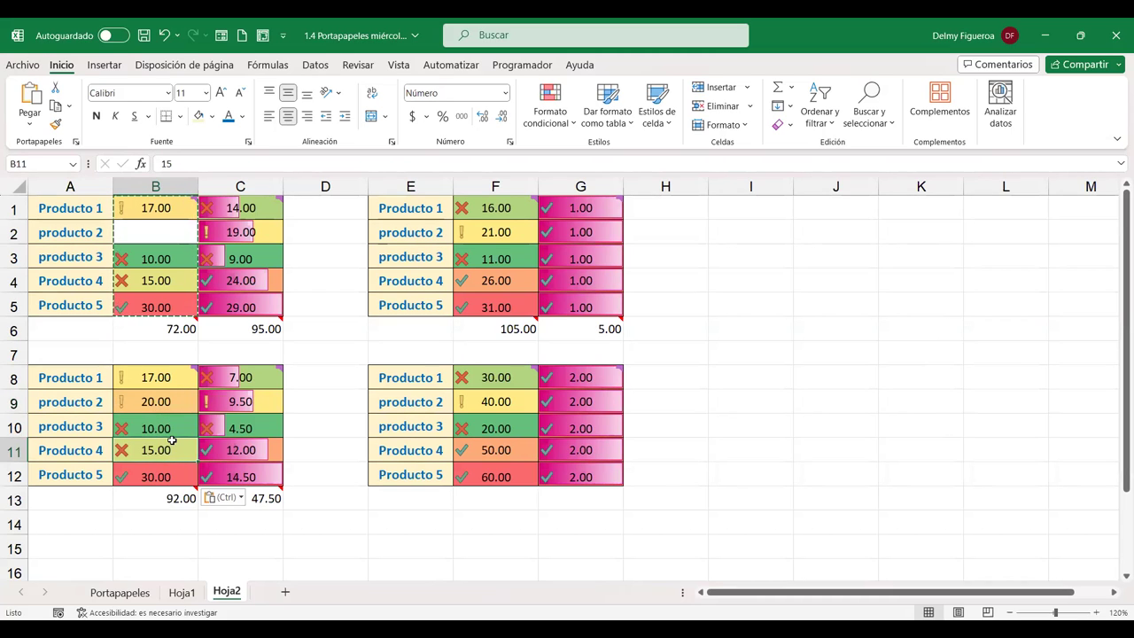
pyautogui.click(157, 401)
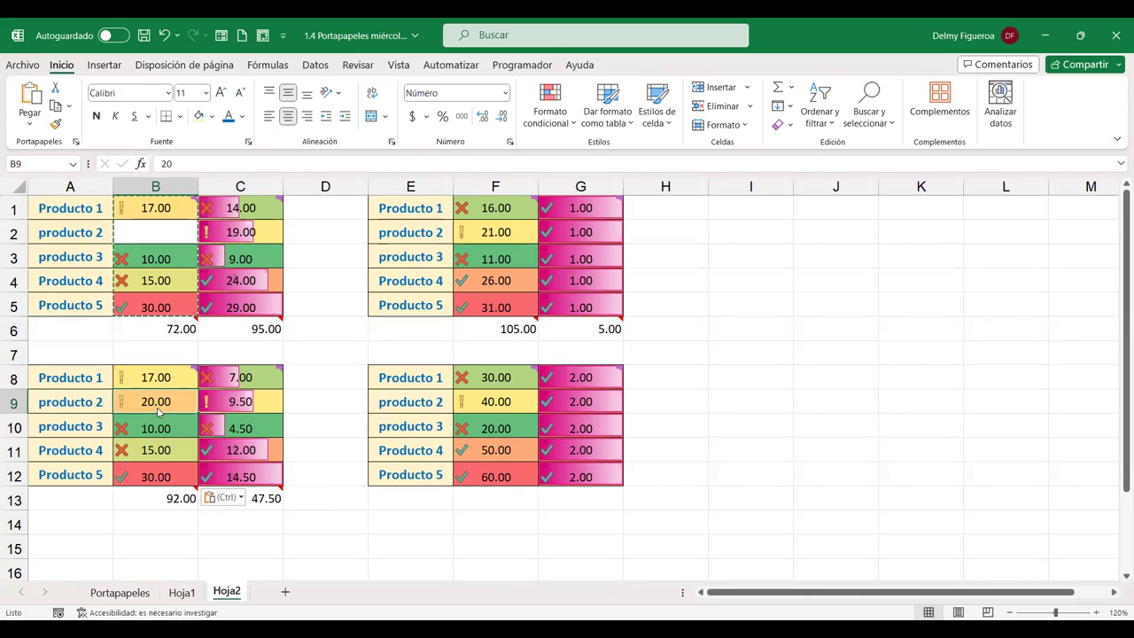
pyautogui.hotkey('ctrl', 'alt', 'v')
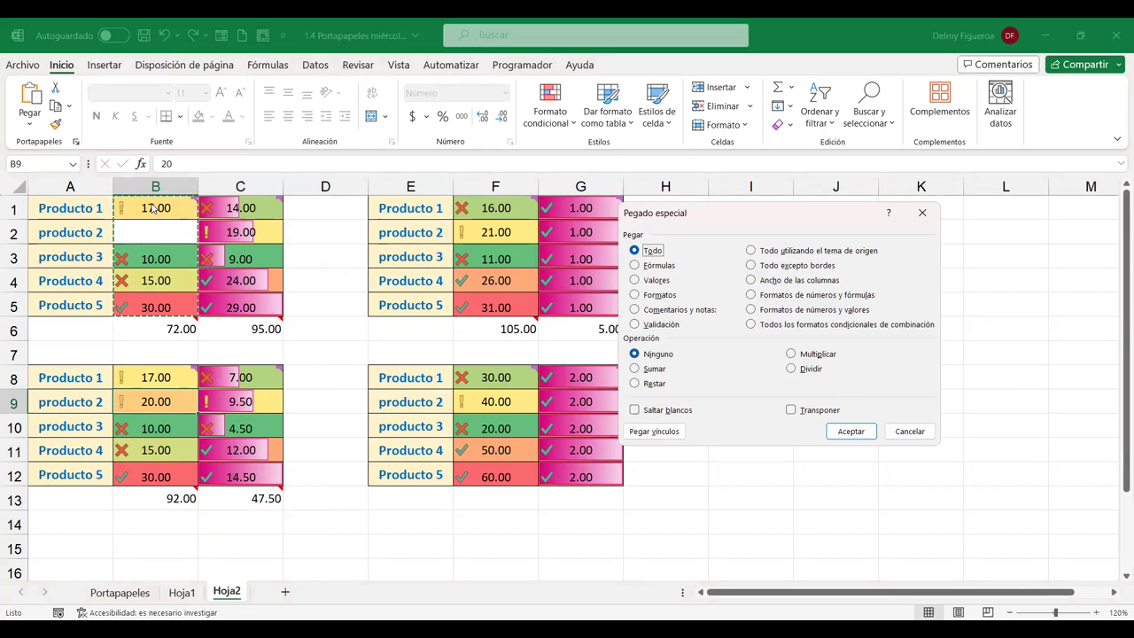
# - Paste the B1:B5 prices transposed into I1:M1: 17, blank, 10, 15, 30
pyautogui.click(911, 434)
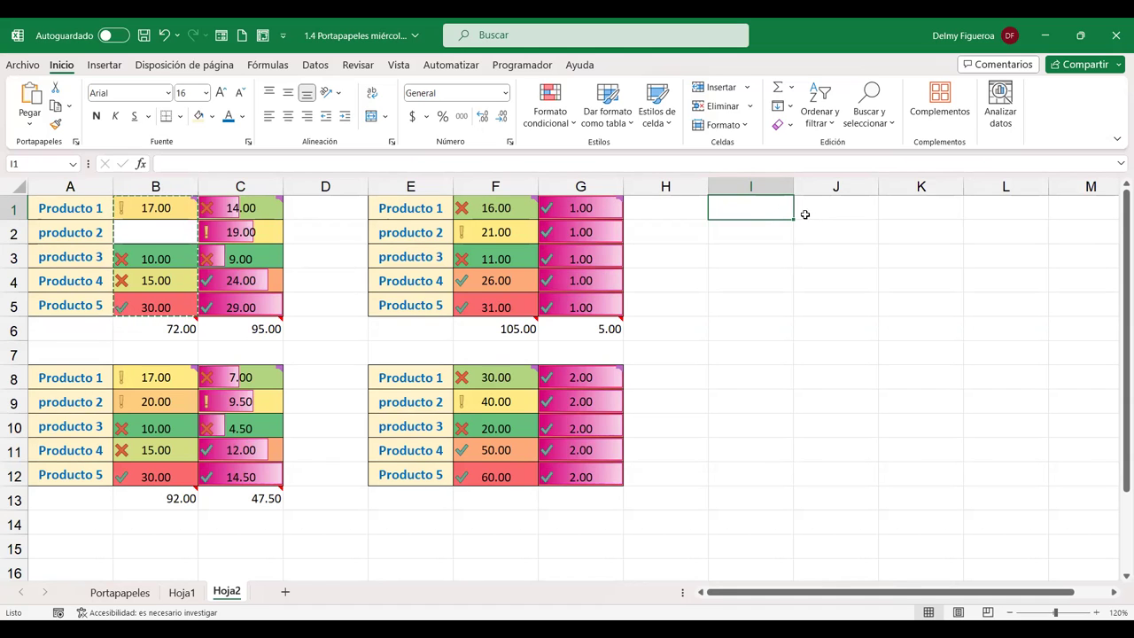
pyautogui.hotkey('ctrl', 'alt', 'v')
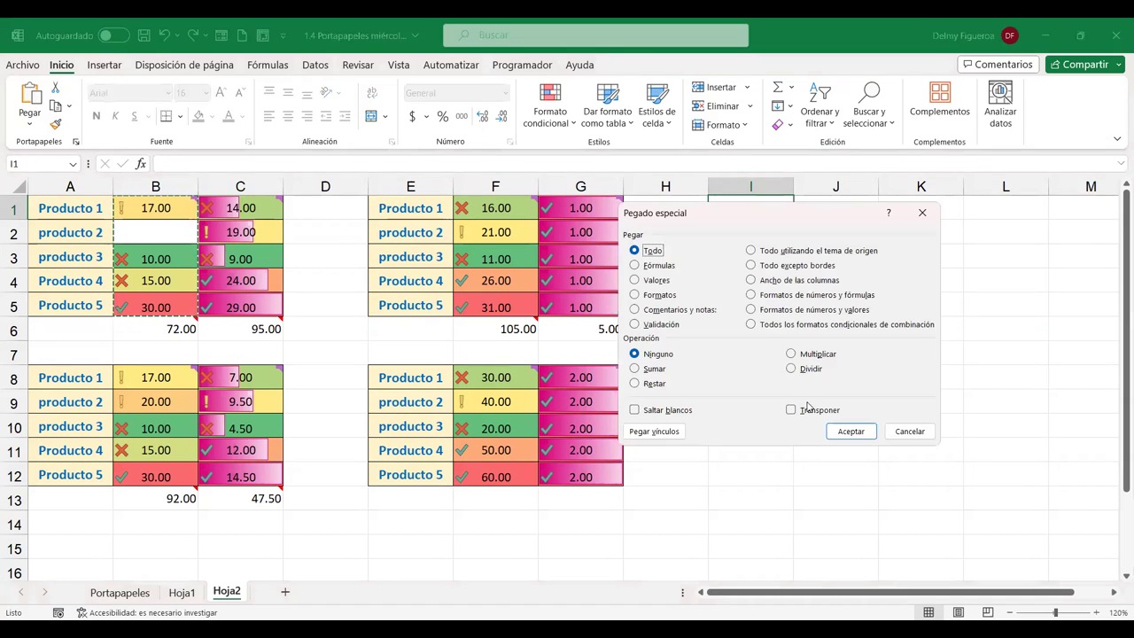
pyautogui.click(813, 410)
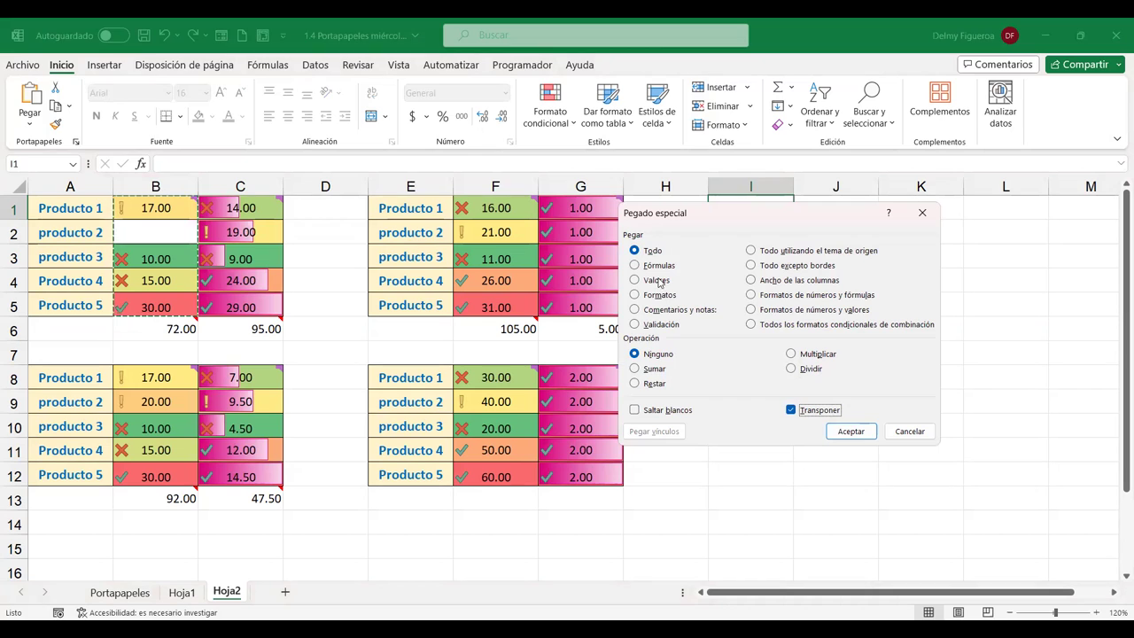
pyautogui.click(852, 430)
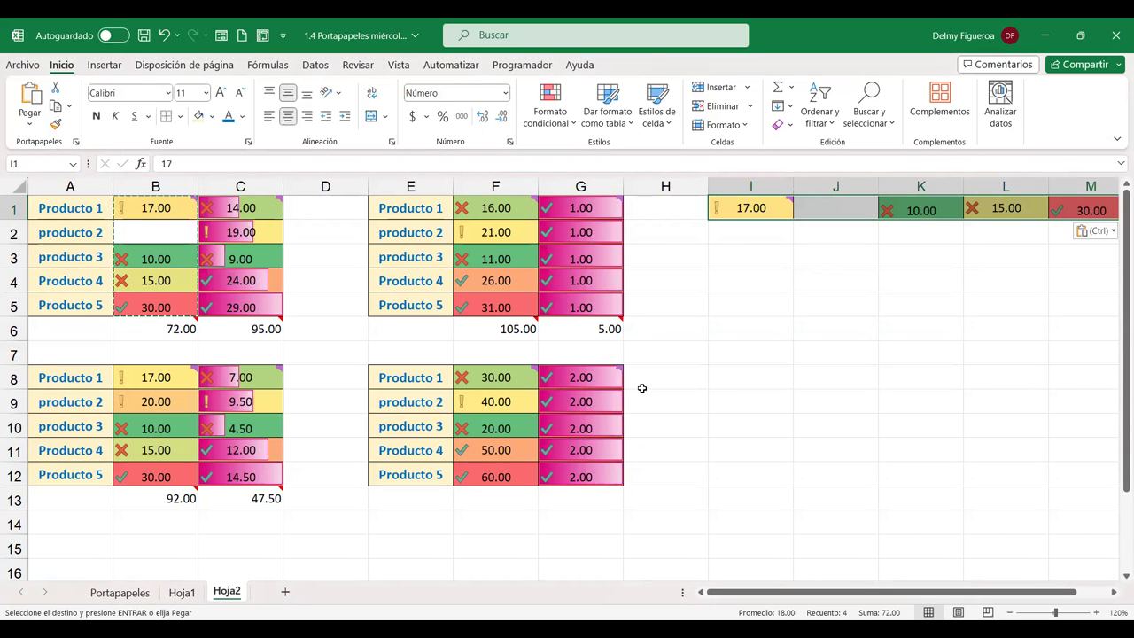
pyautogui.hotkey('ctrl', 'alt', 'v')
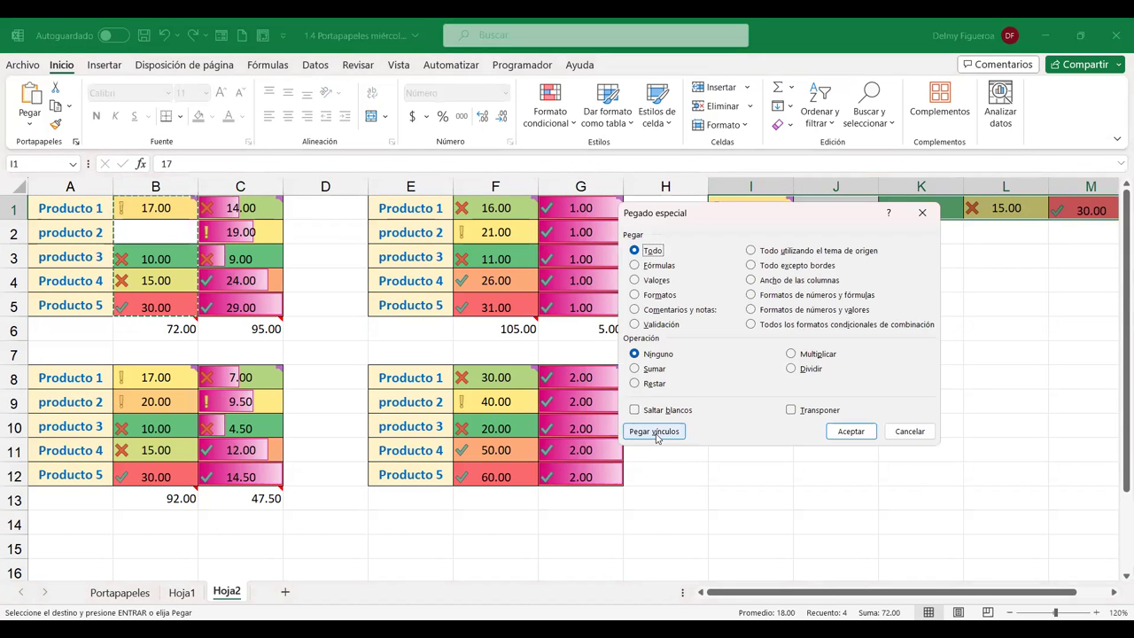
# - Paste links to B1:B5 into I3:I7 (17, 0, 10, 15, 30), then show the Portapapeles pane
pyautogui.click(925, 435)
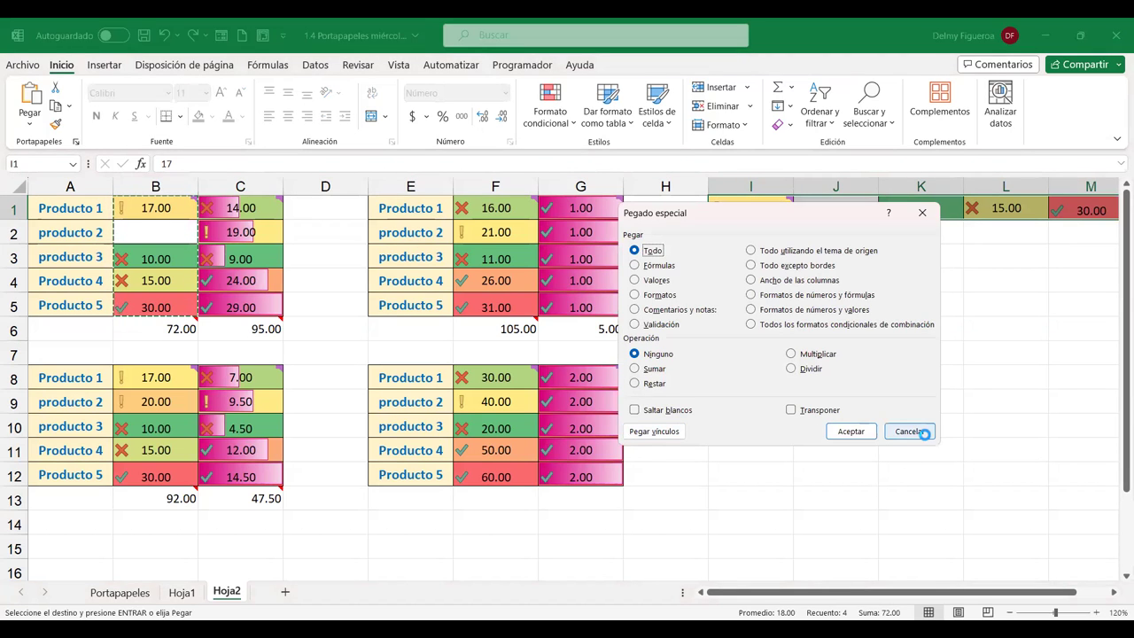
pyautogui.click(758, 255)
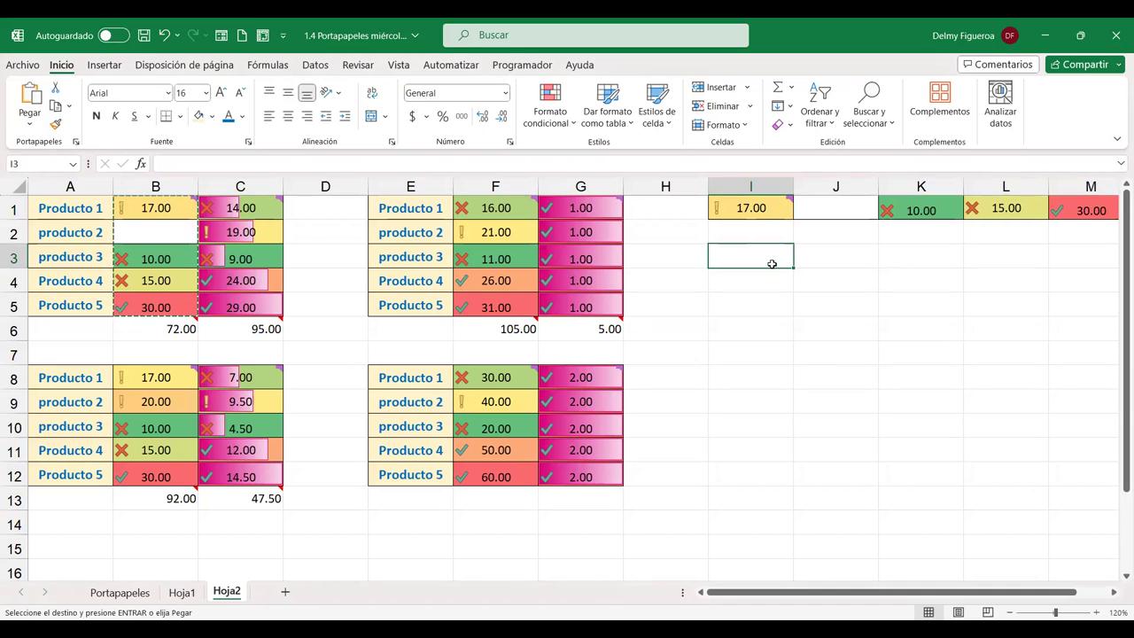
pyautogui.hotkey('ctrl', 'alt', 'v')
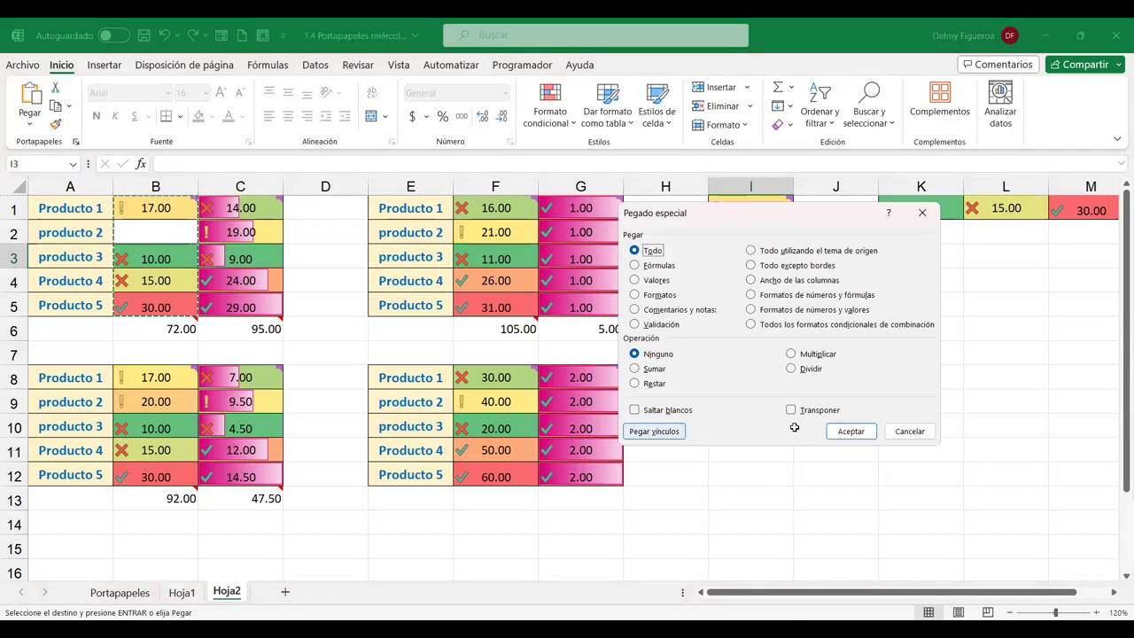
pyautogui.click(654, 430)
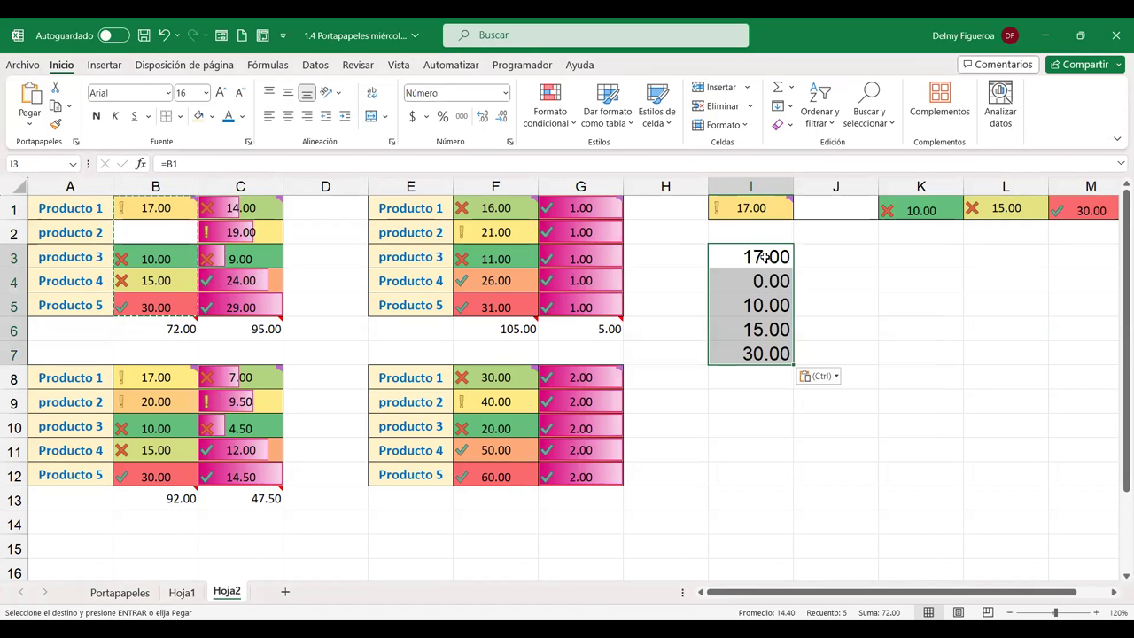
pyautogui.click(765, 256)
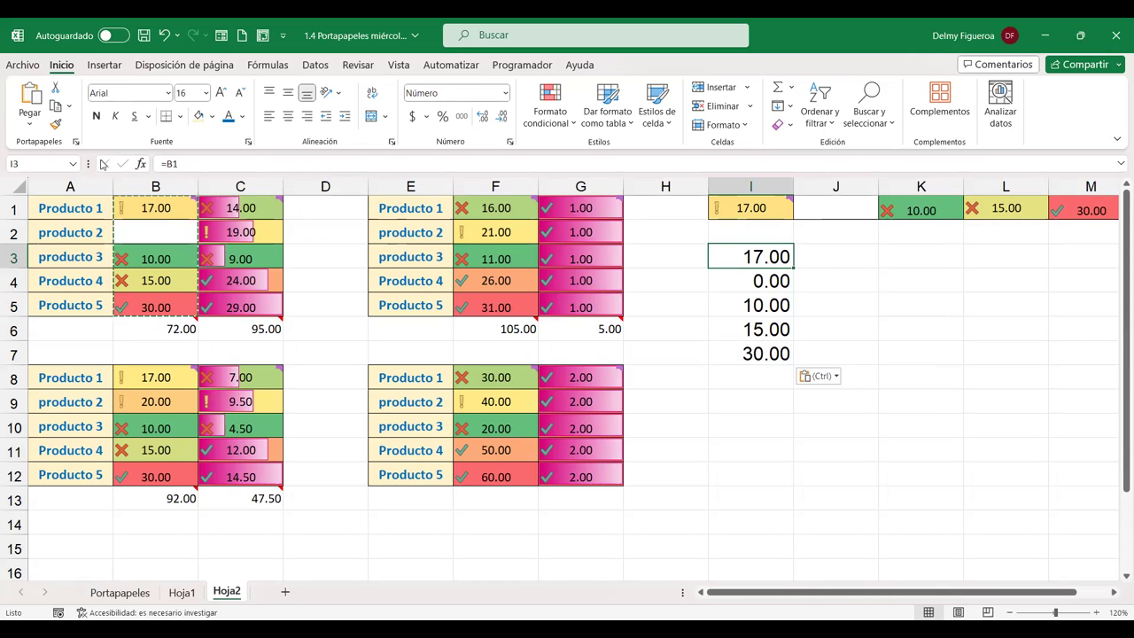
pyautogui.click(75, 143)
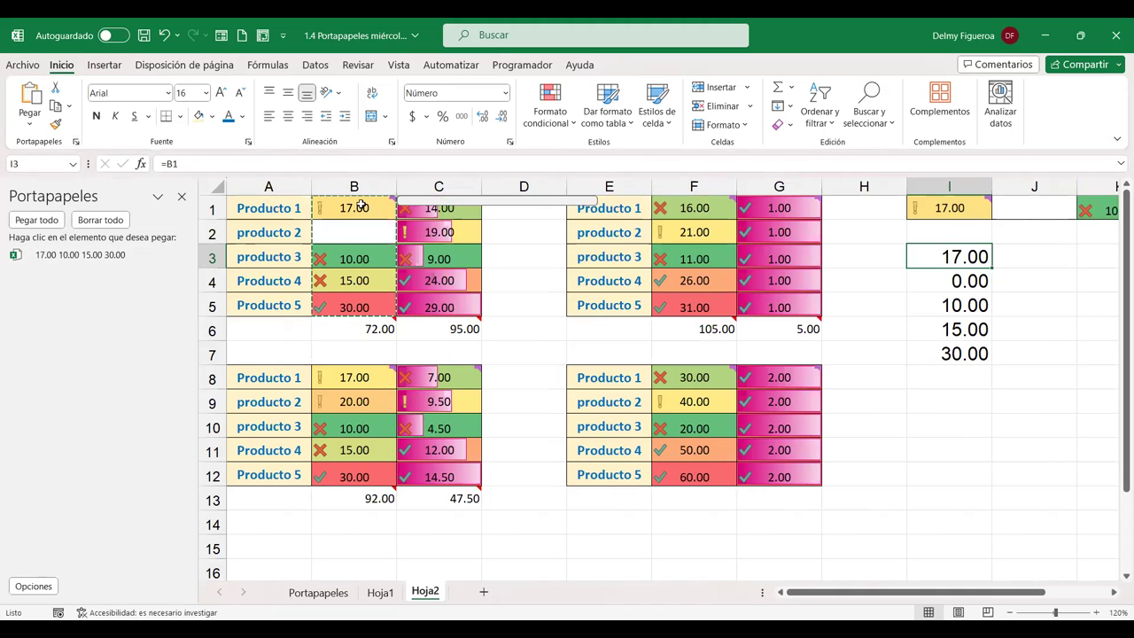
# - Paste the stored clipboard item into I9:I13: 17.00, blank, 10.00, 15.00, 30.00
pyautogui.moveTo(357, 210)
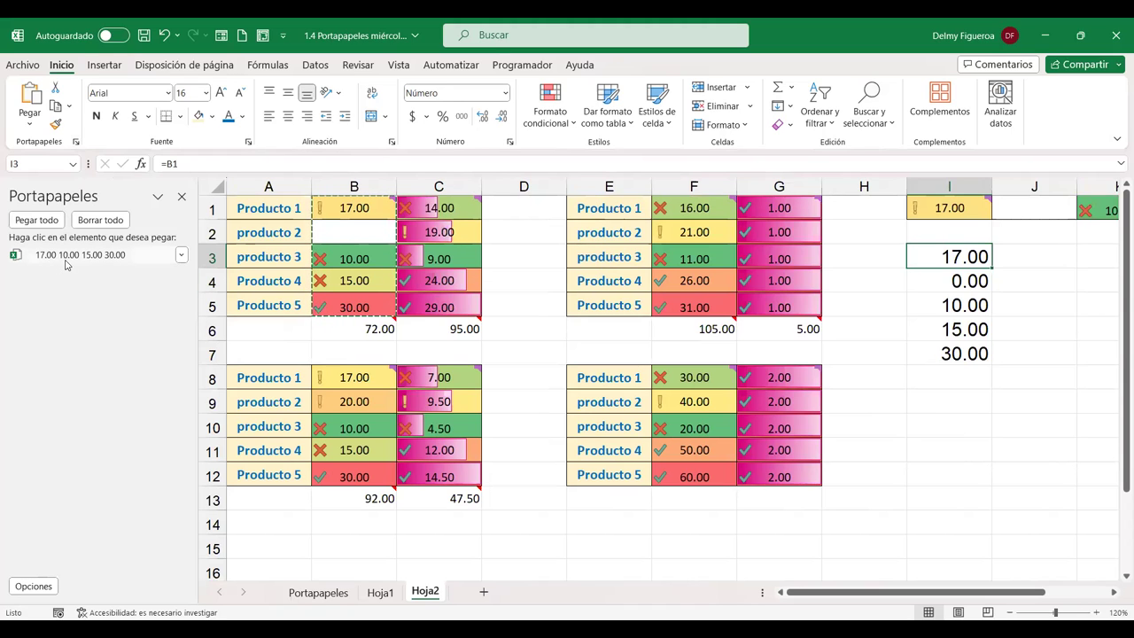
pyautogui.click(950, 393)
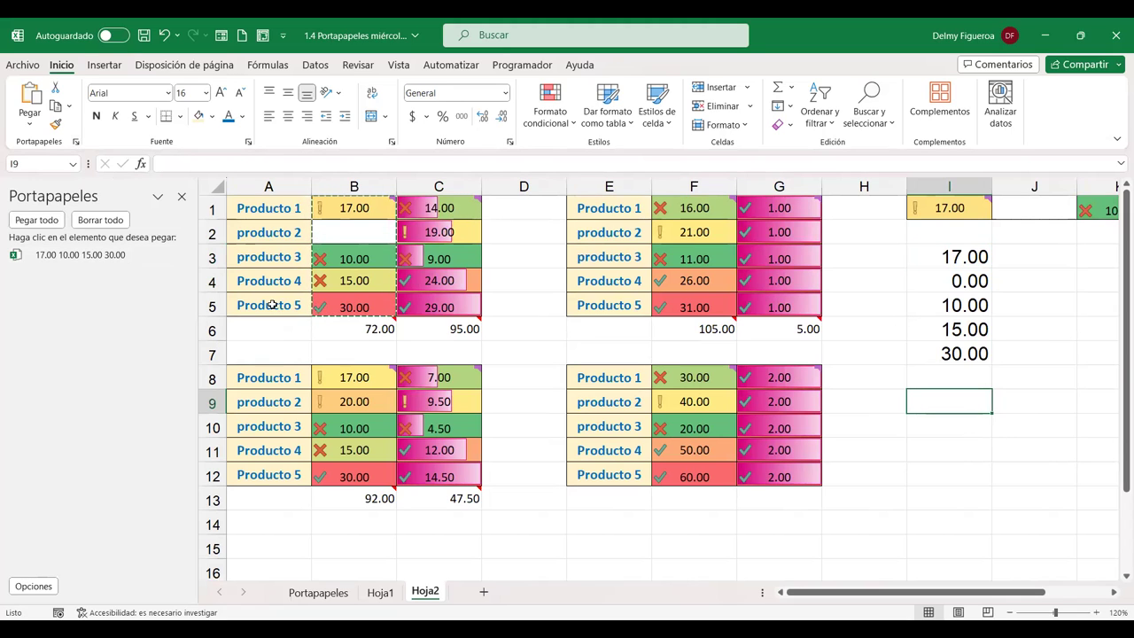
pyautogui.click(184, 261)
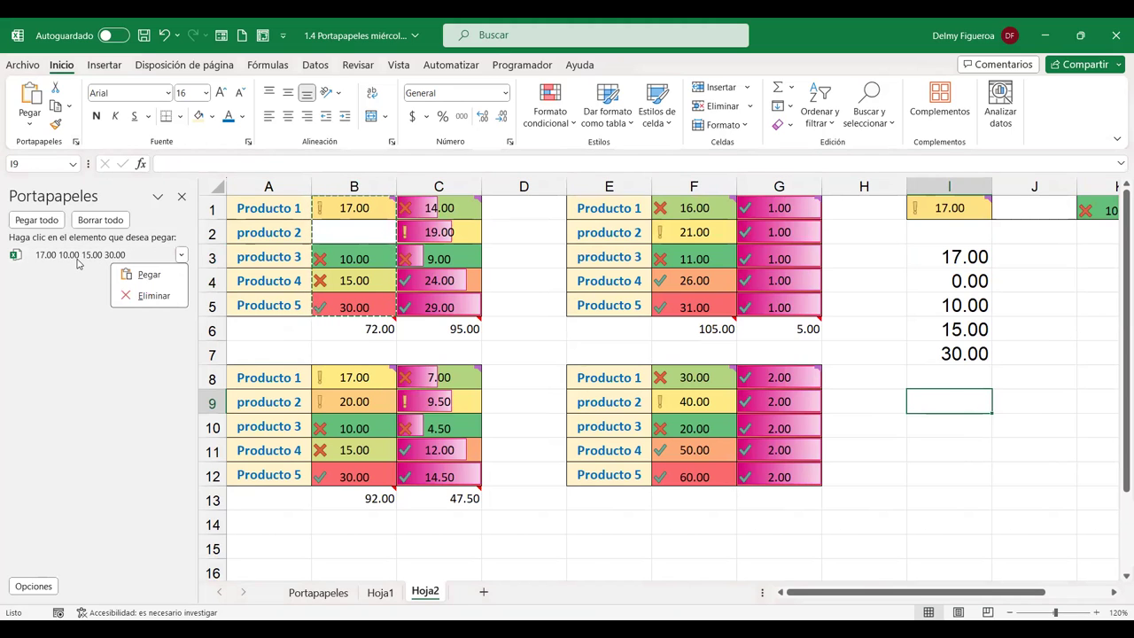
pyautogui.click(78, 257)
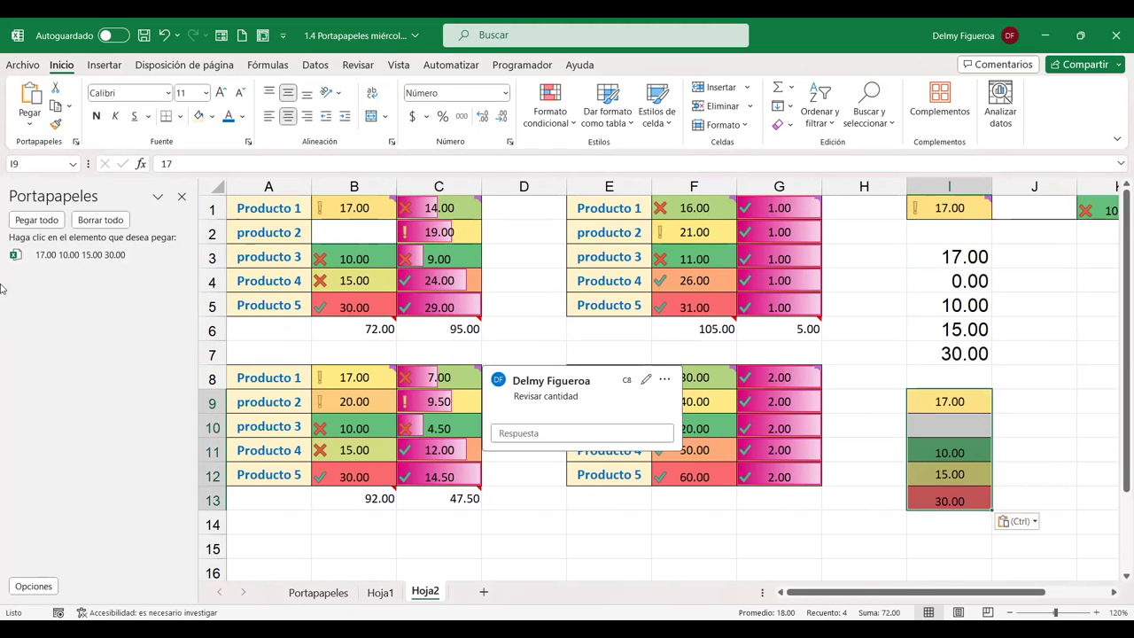
# - Look over the Portapapeles pane's Opciones list, then close the pane
pyautogui.click(40, 588)
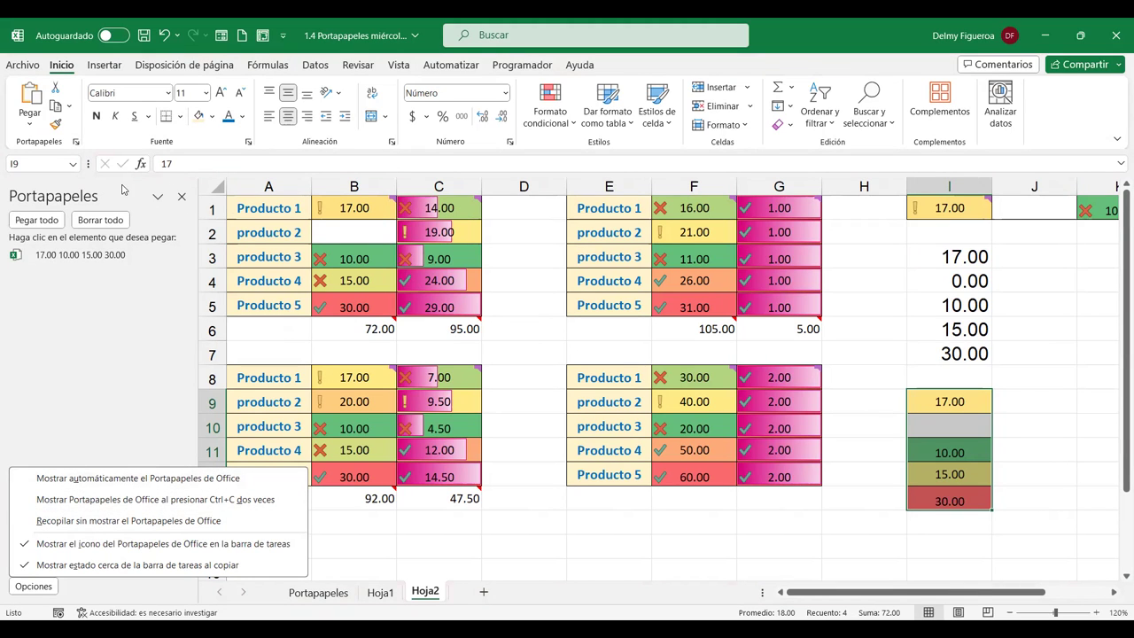
pyautogui.click(221, 195)
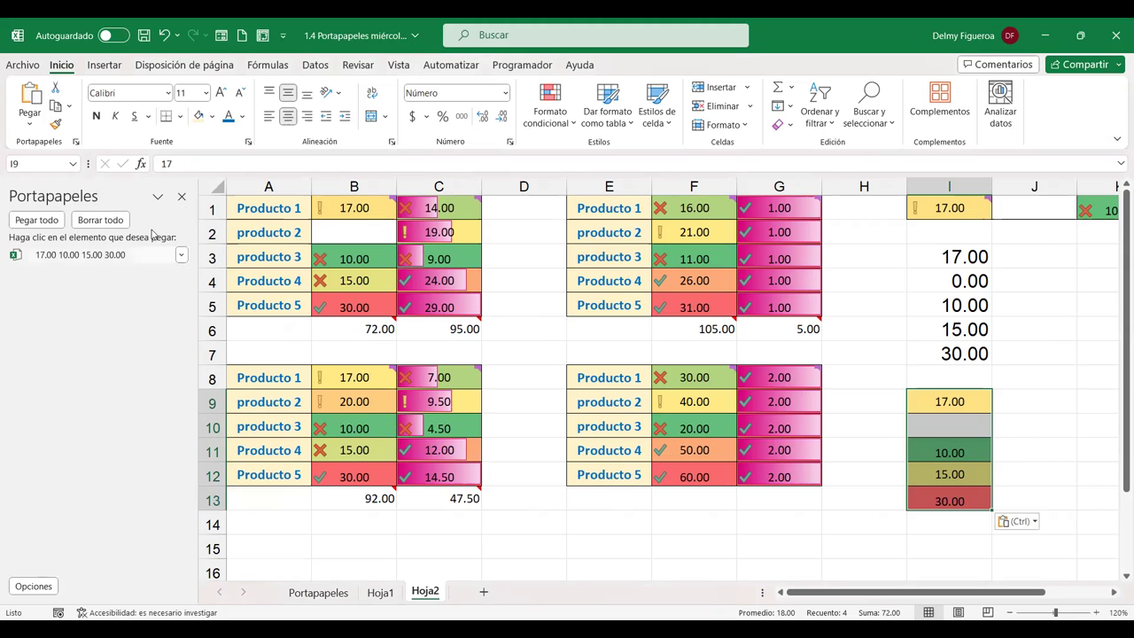
pyautogui.click(184, 197)
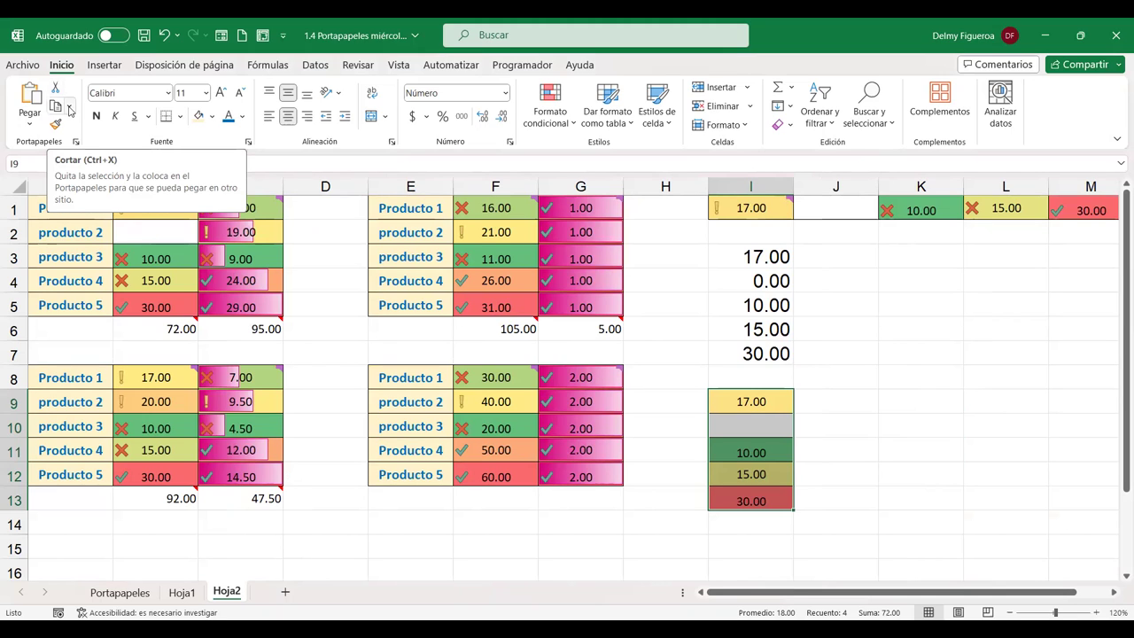
# - Copy B1:B5 as a picture (Como en pantalla, Imagen) and show it in the Portapapeles pane
pyautogui.click(70, 108)
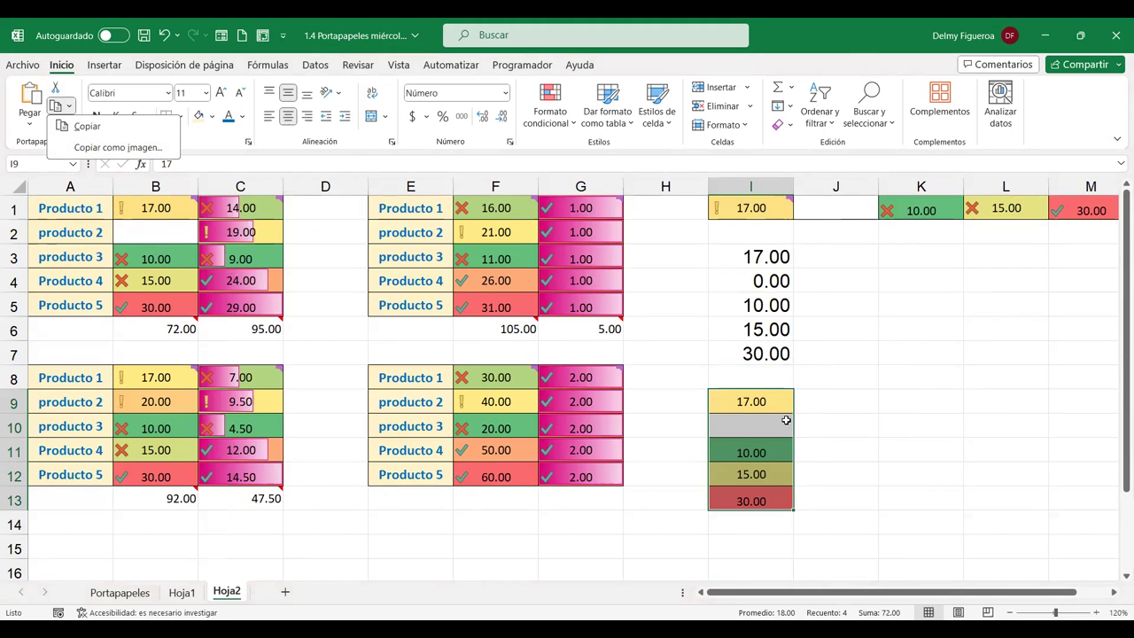
pyautogui.hotkey('ctrl', 'v')
pyautogui.moveTo(132, 204); pyautogui.dragTo(144, 318)
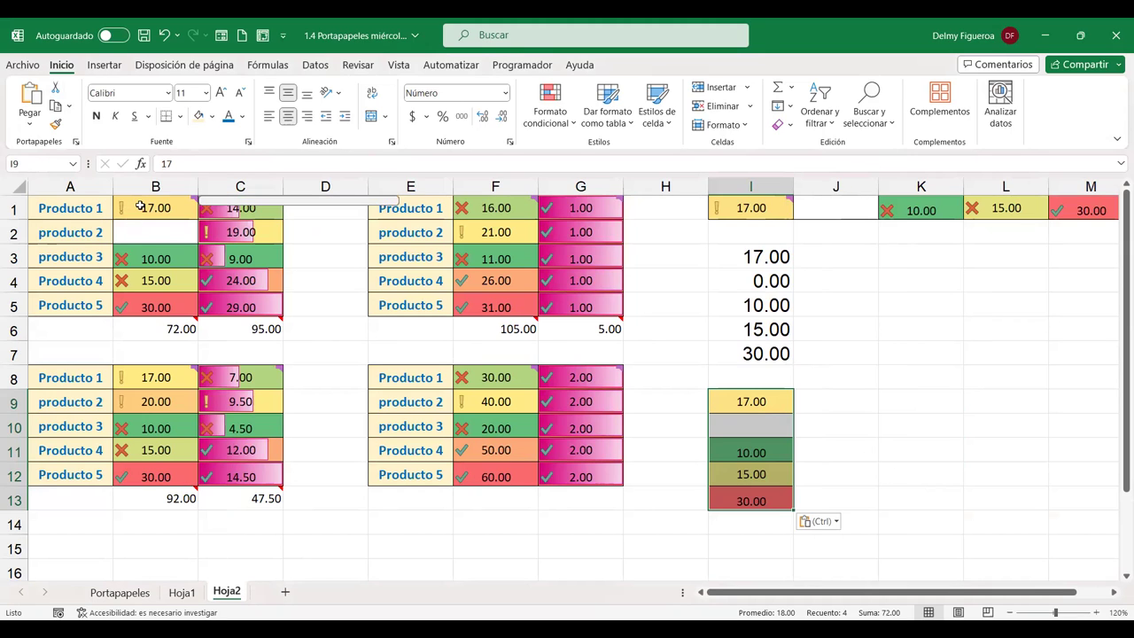
pyautogui.click(71, 108)
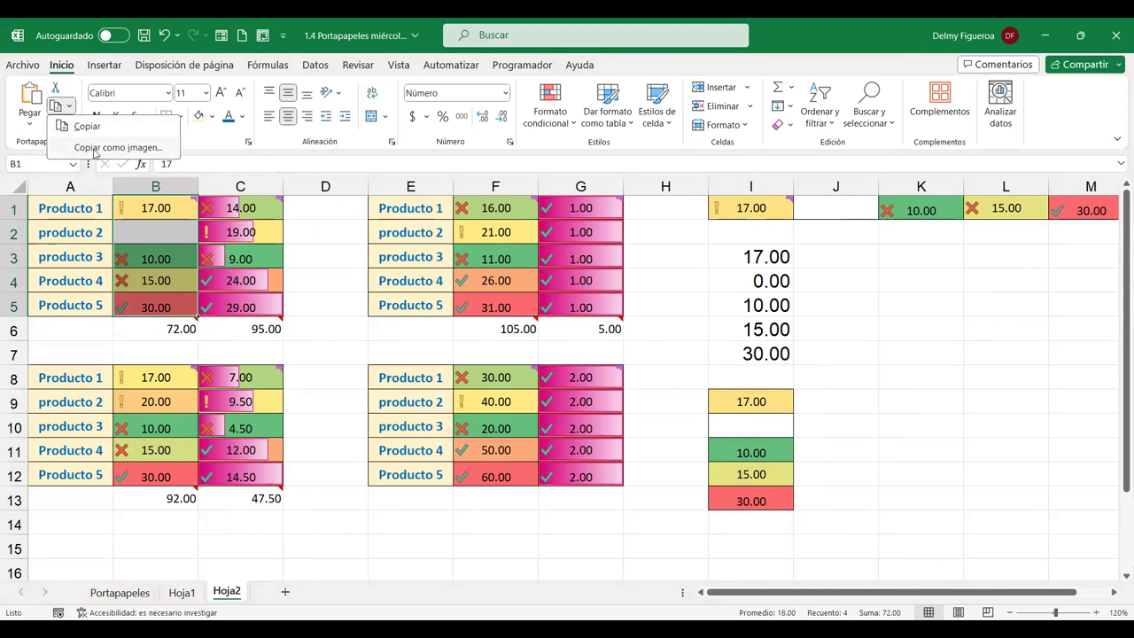
pyautogui.click(95, 149)
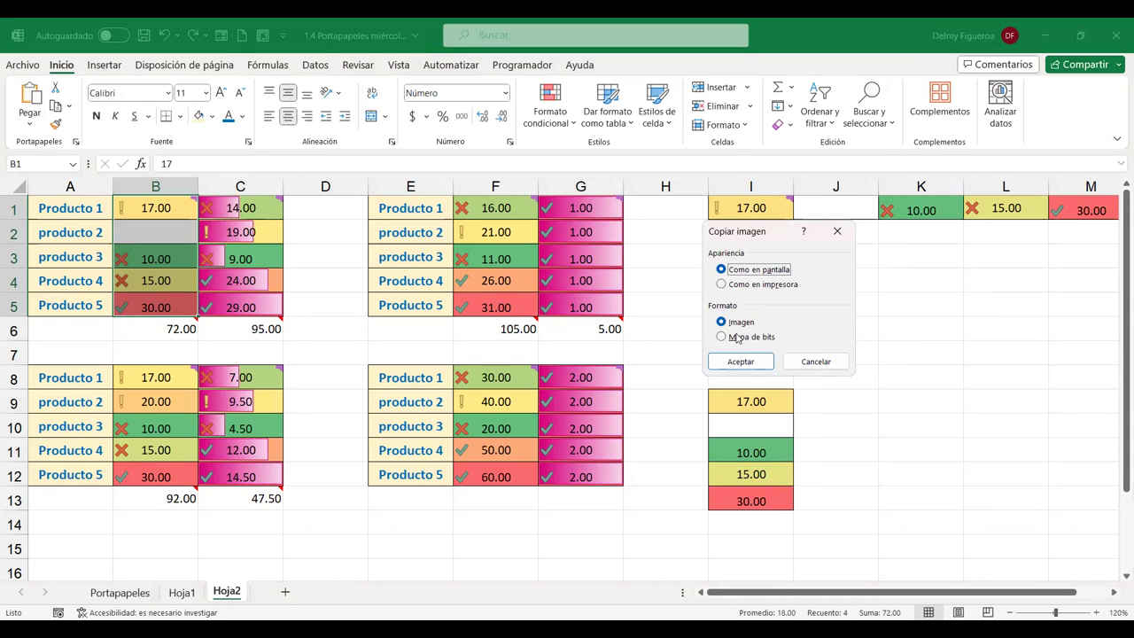
pyautogui.click(759, 369)
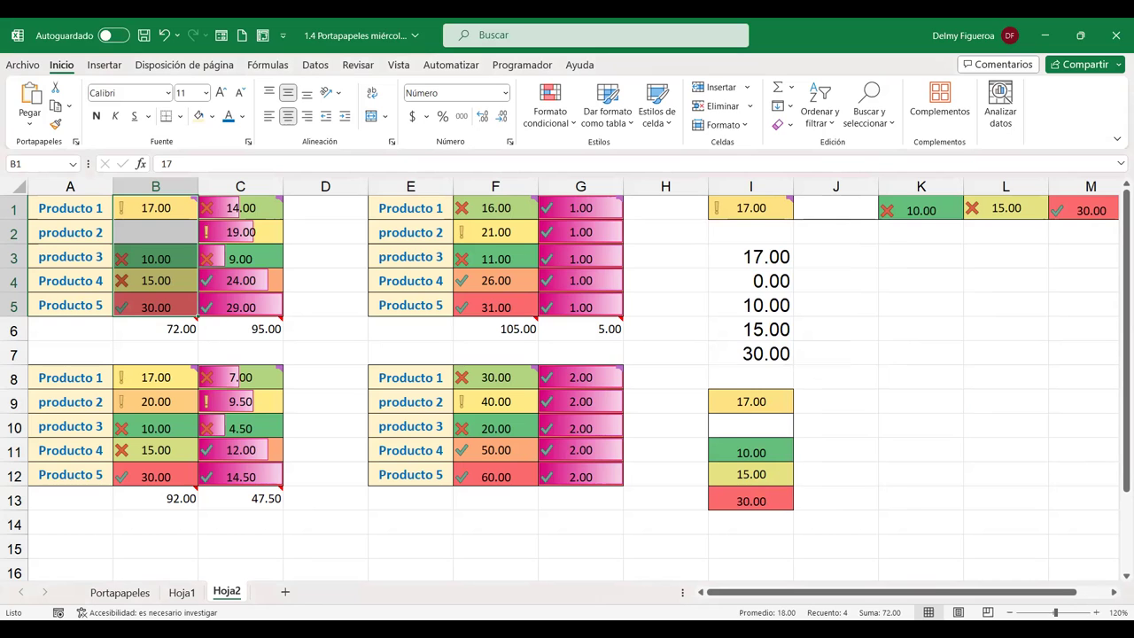
pyautogui.click(76, 143)
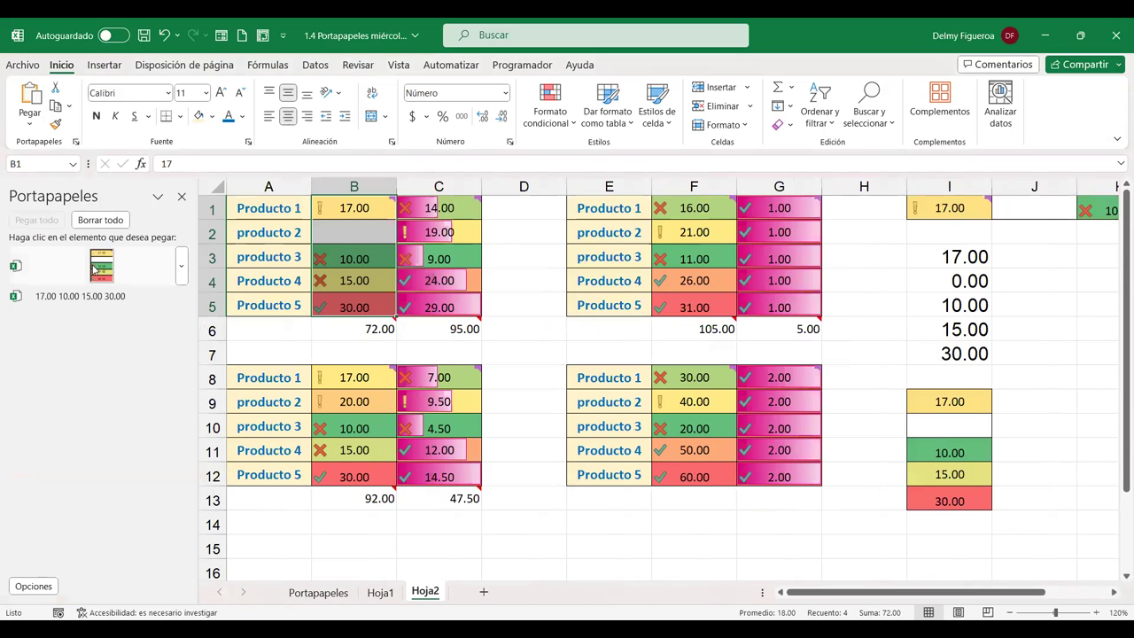
# - Paste the B1:B5 price picture from the clipboard at A15 on Hoja2
pyautogui.click(71, 107)
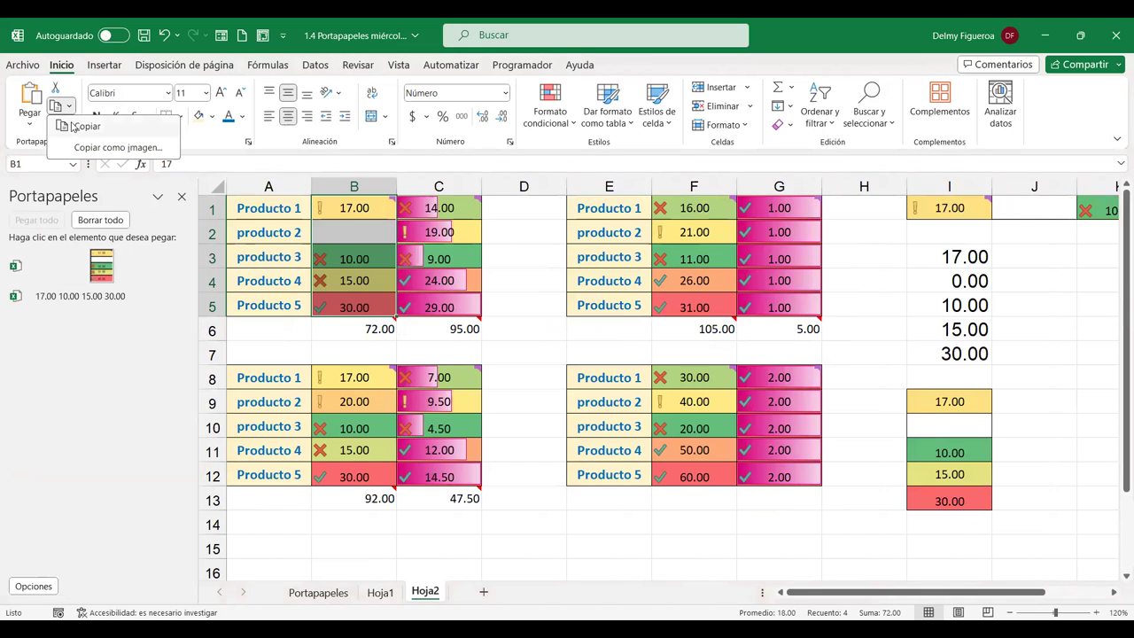
pyautogui.press('Escape')
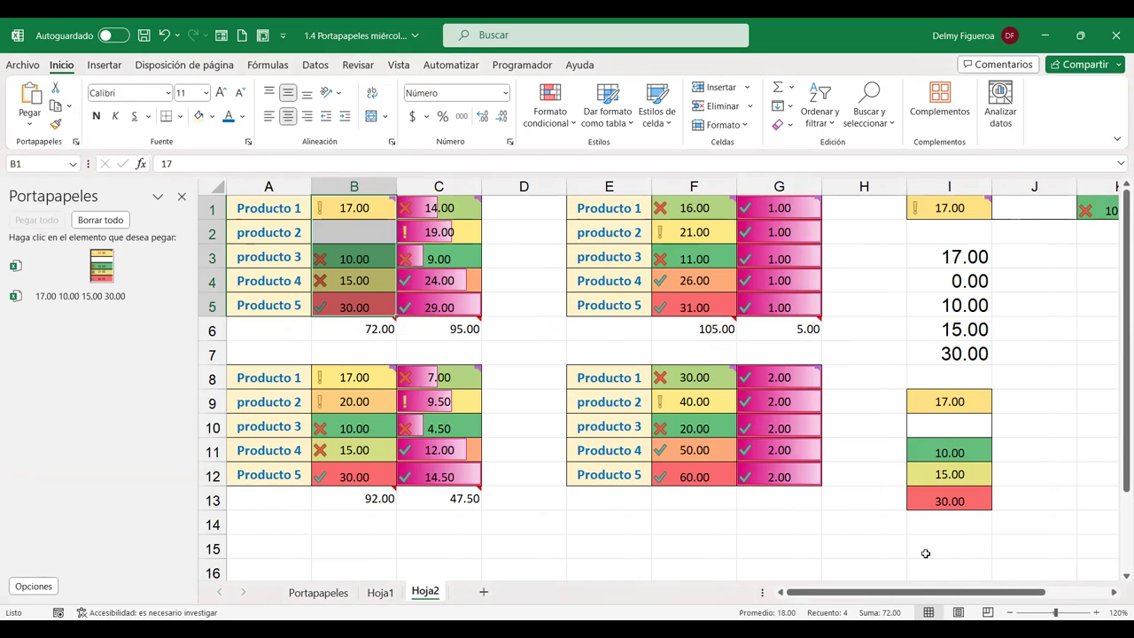
pyautogui.click(273, 543)
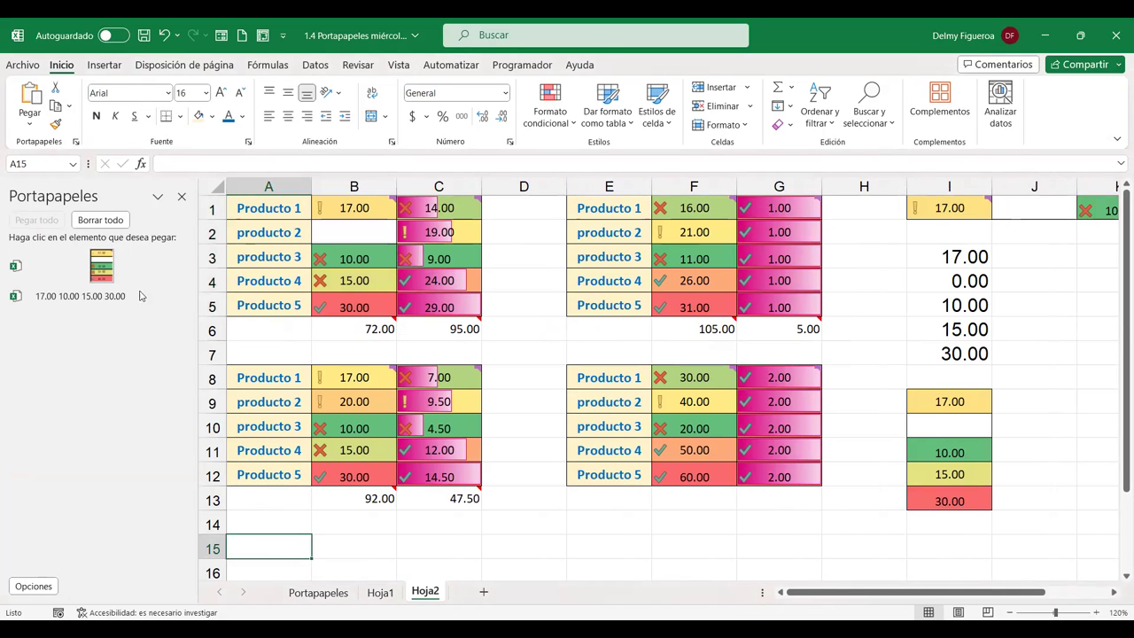
pyautogui.moveTo(180, 275)
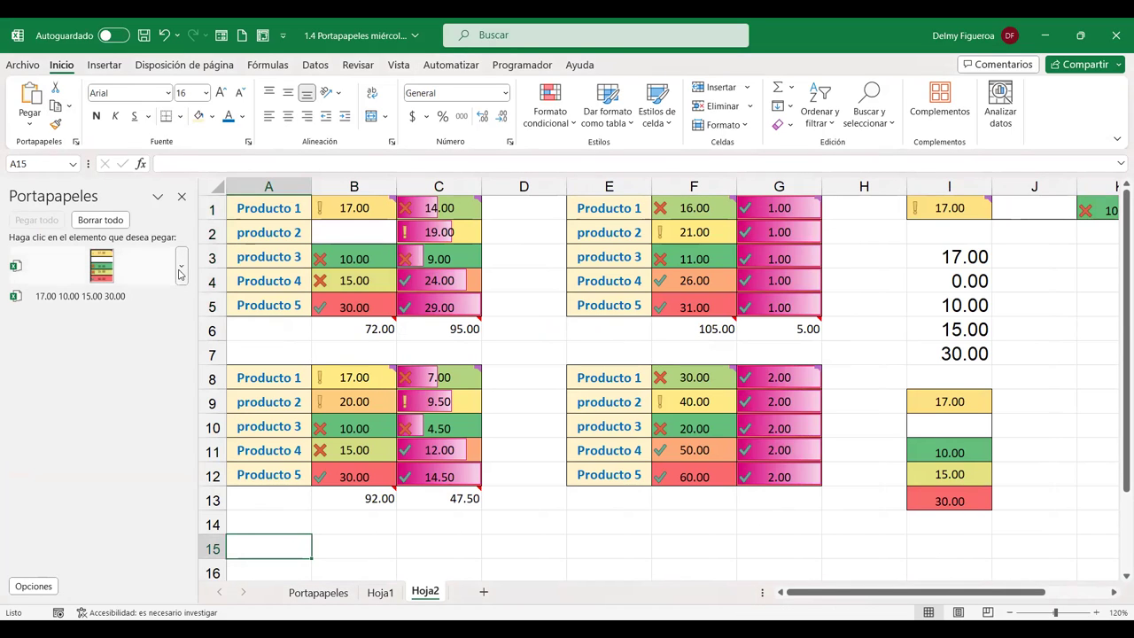
pyautogui.rightClick(104, 271)
pyautogui.click(105, 271)
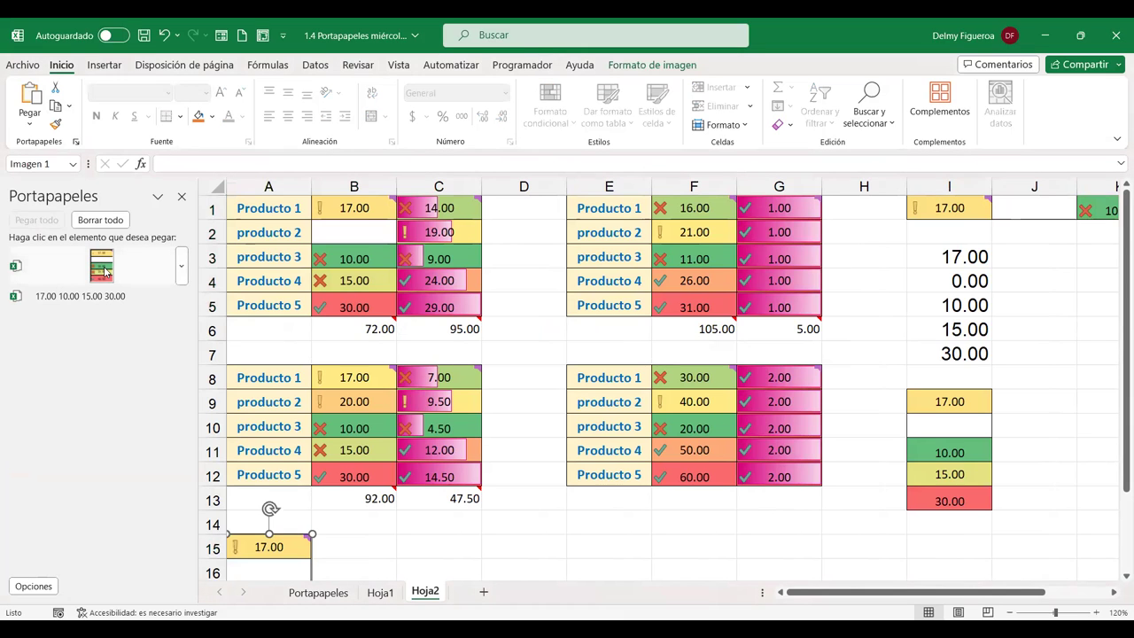
pyautogui.scroll(-2, 372, 567)
pyautogui.scroll(-1, 384, 546)
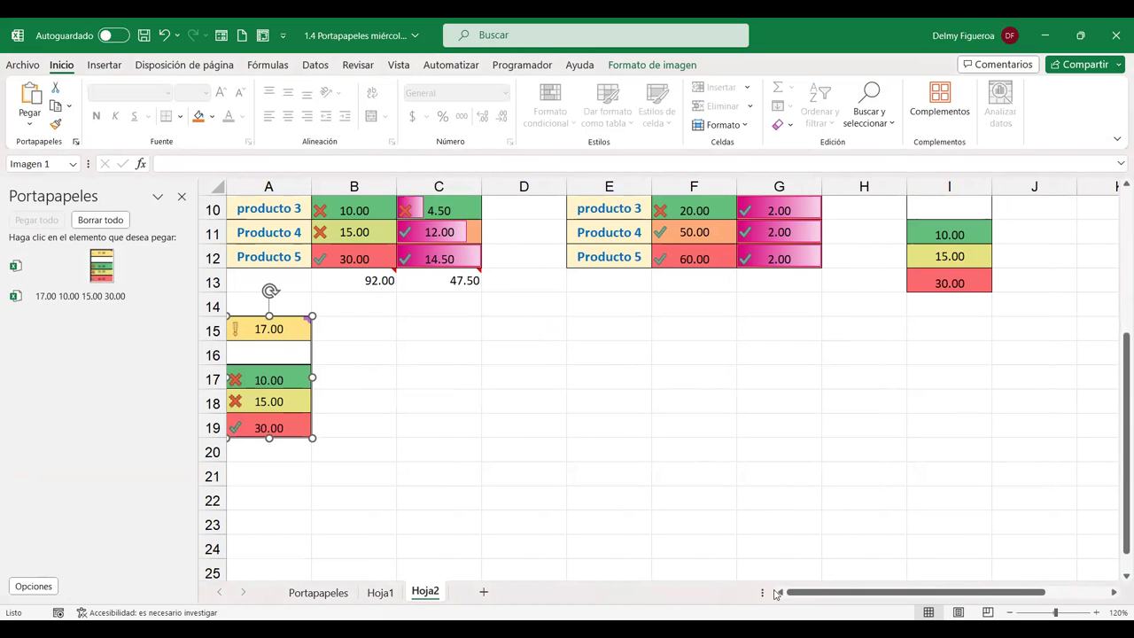
# - Check the pasted price picture, then switch to the Hoja1 sheet
pyautogui.click(291, 449)
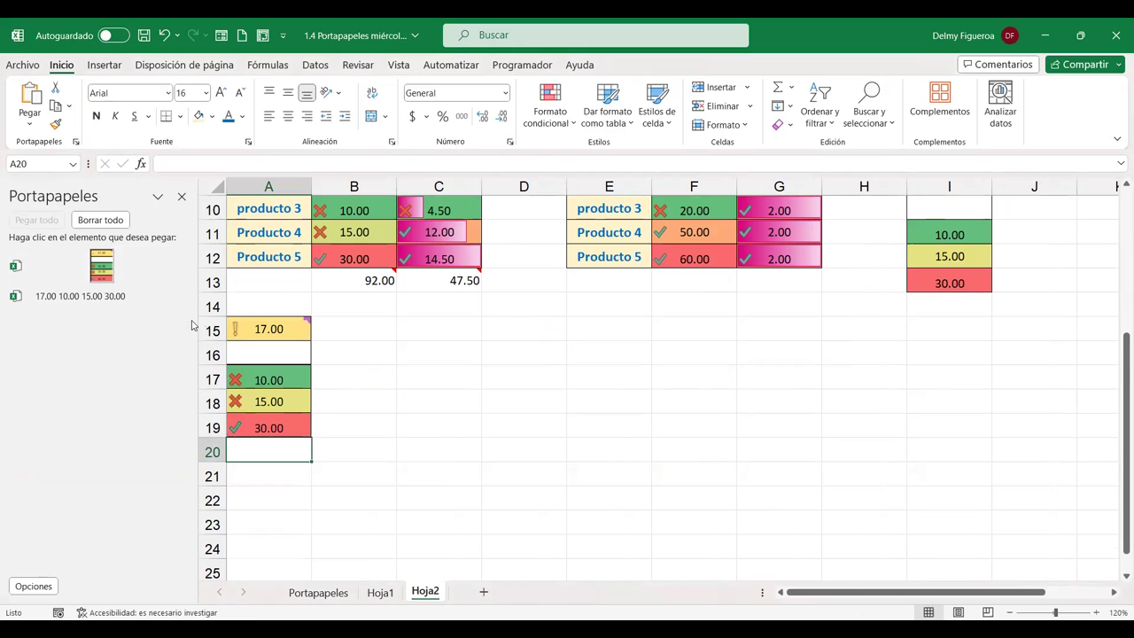
pyautogui.click(280, 342)
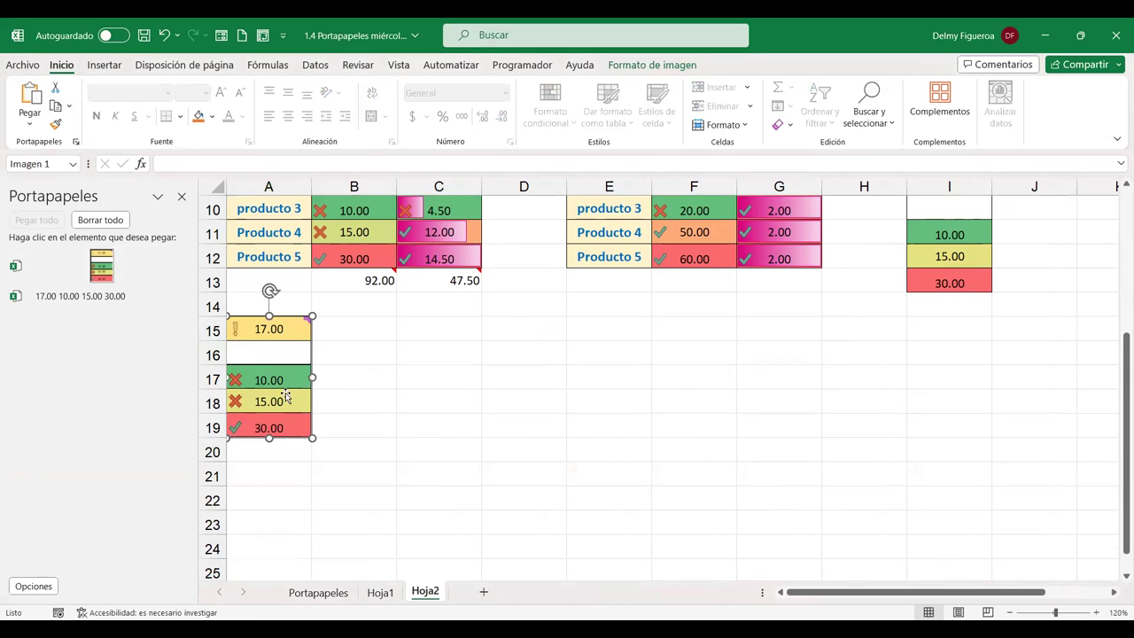
pyautogui.scroll(3, 281, 390)
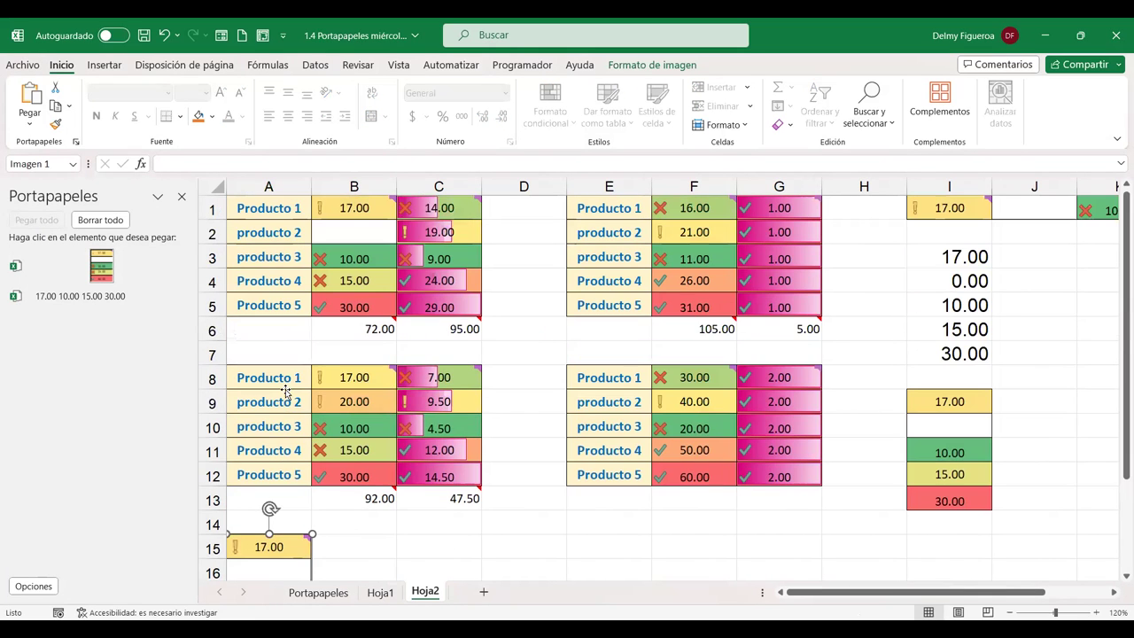
pyautogui.click(426, 549)
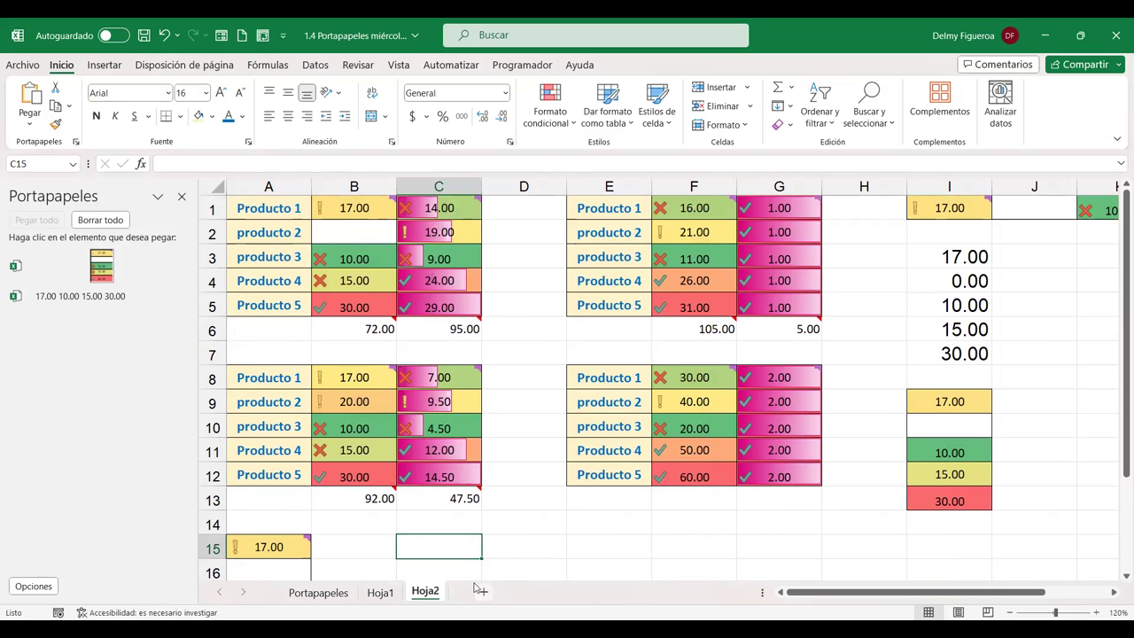
pyautogui.click(380, 592)
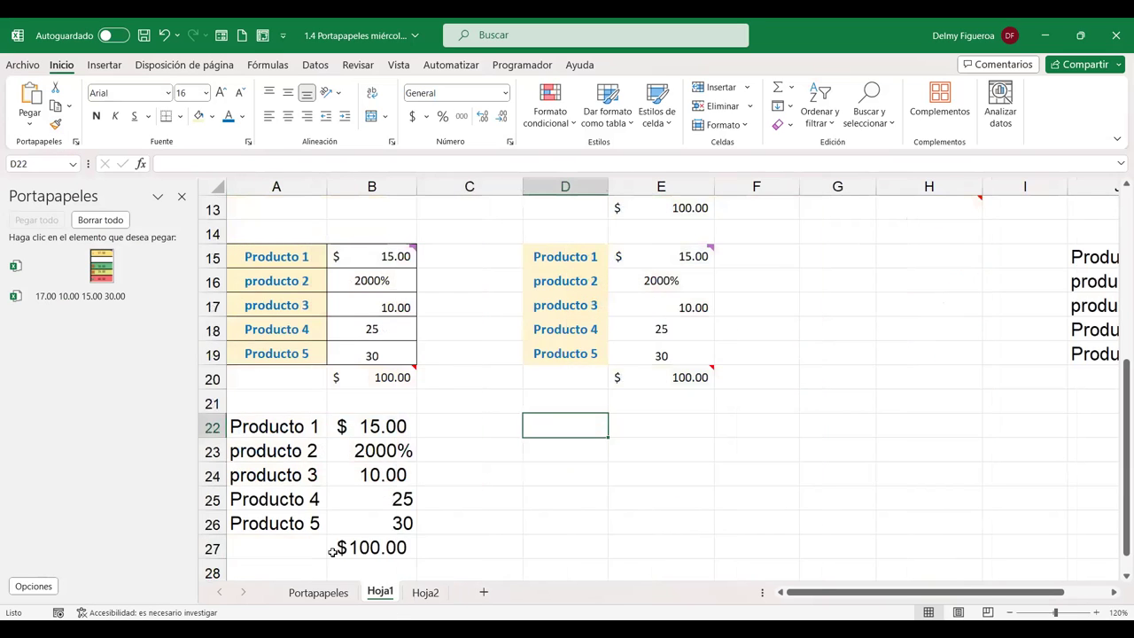
pyautogui.scroll(4, 330, 551)
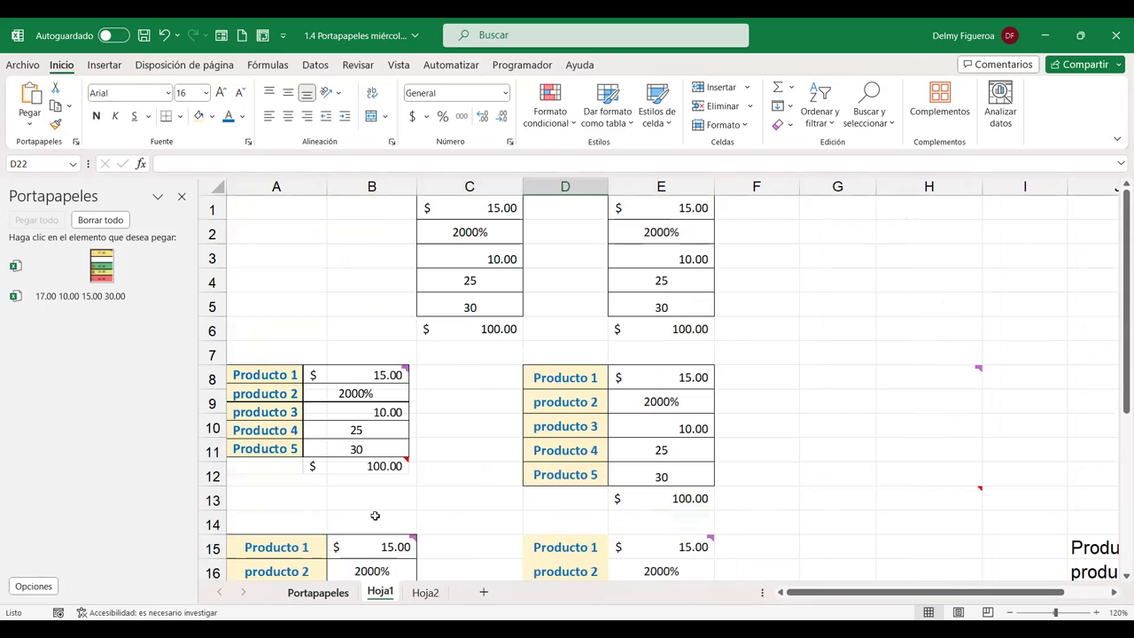
# - Select the Producto 1 cell A22 on Hoja1 and close the Portapapeles pane
pyautogui.scroll(-5, 375, 516)
pyautogui.click(295, 362)
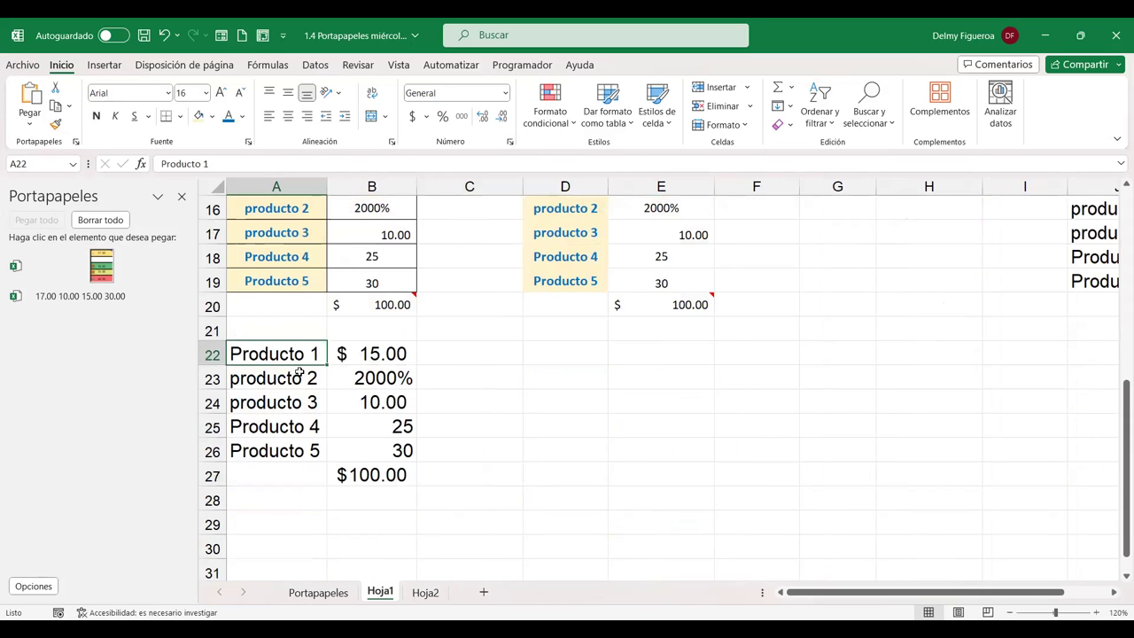
pyautogui.scroll(1, 299, 373)
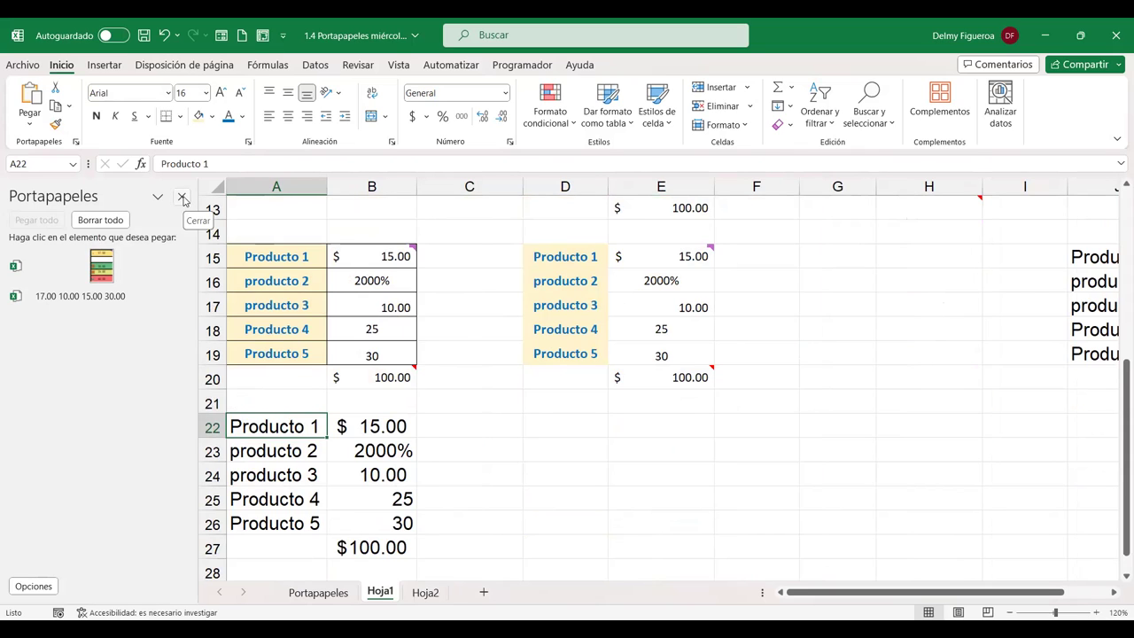
pyautogui.click(182, 198)
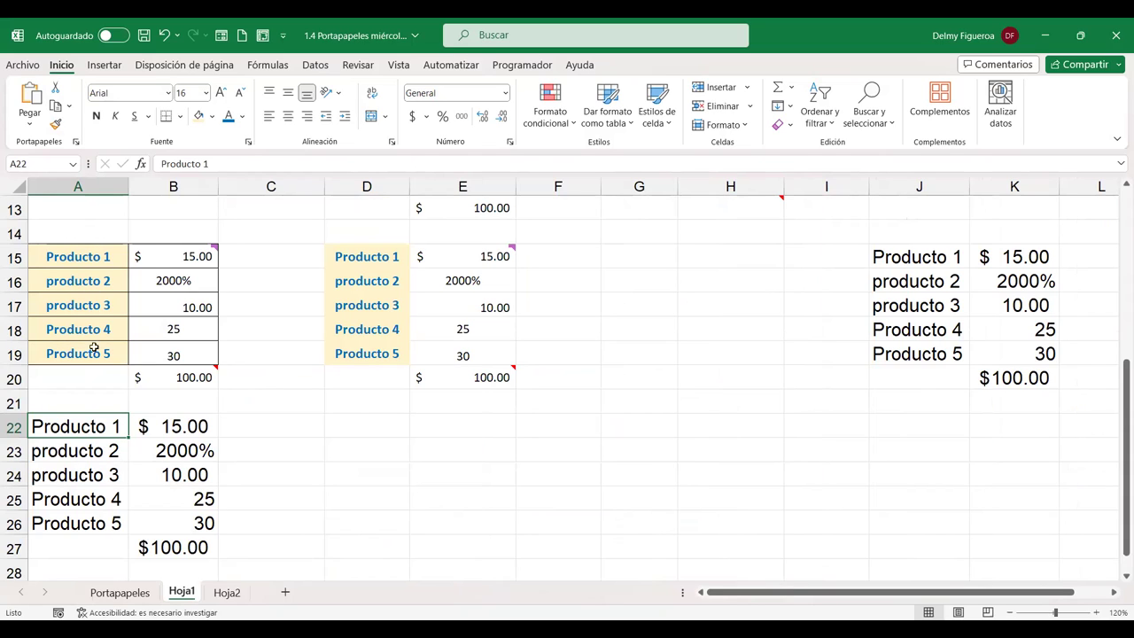
# - Apply A15:A19's blue bold shaded format to A22:A26 with Copiar formato
pyautogui.moveTo(92, 256); pyautogui.dragTo(89, 351)
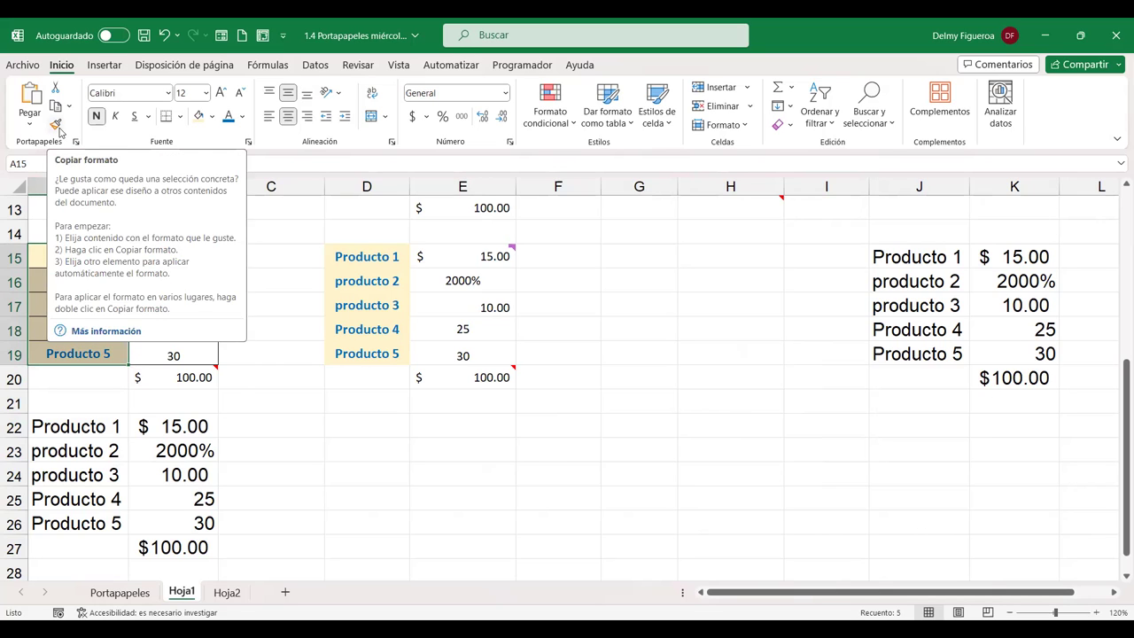
pyautogui.click(55, 126)
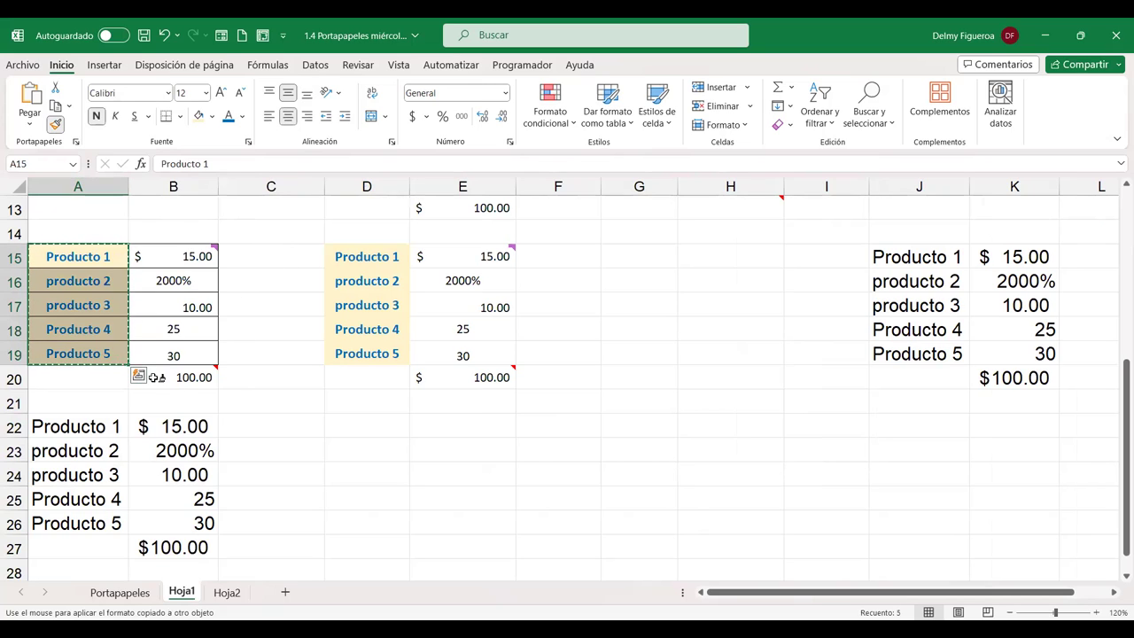
pyautogui.moveTo(95, 427); pyautogui.dragTo(91, 476)
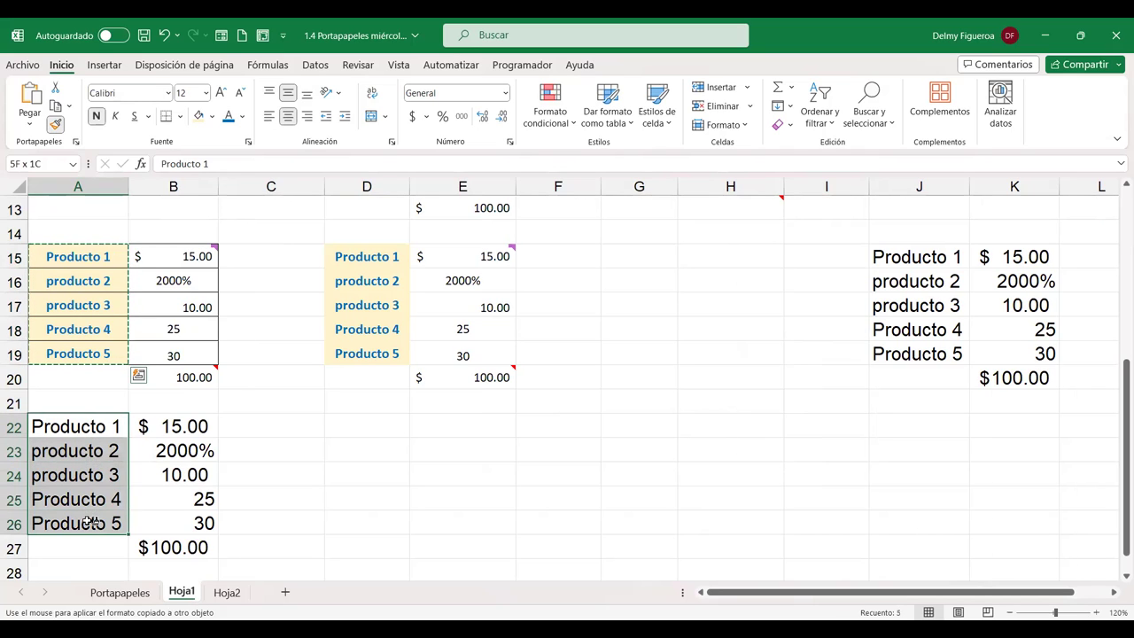
pyautogui.moveTo(91, 476); pyautogui.dragTo(87, 521)
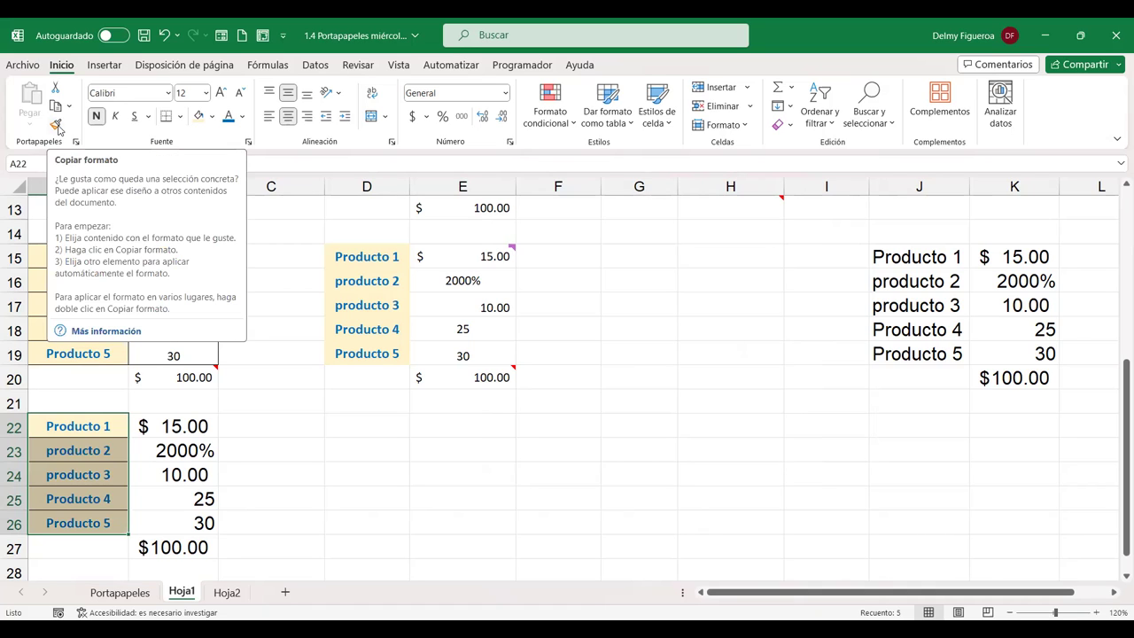
pyautogui.press('Escape')
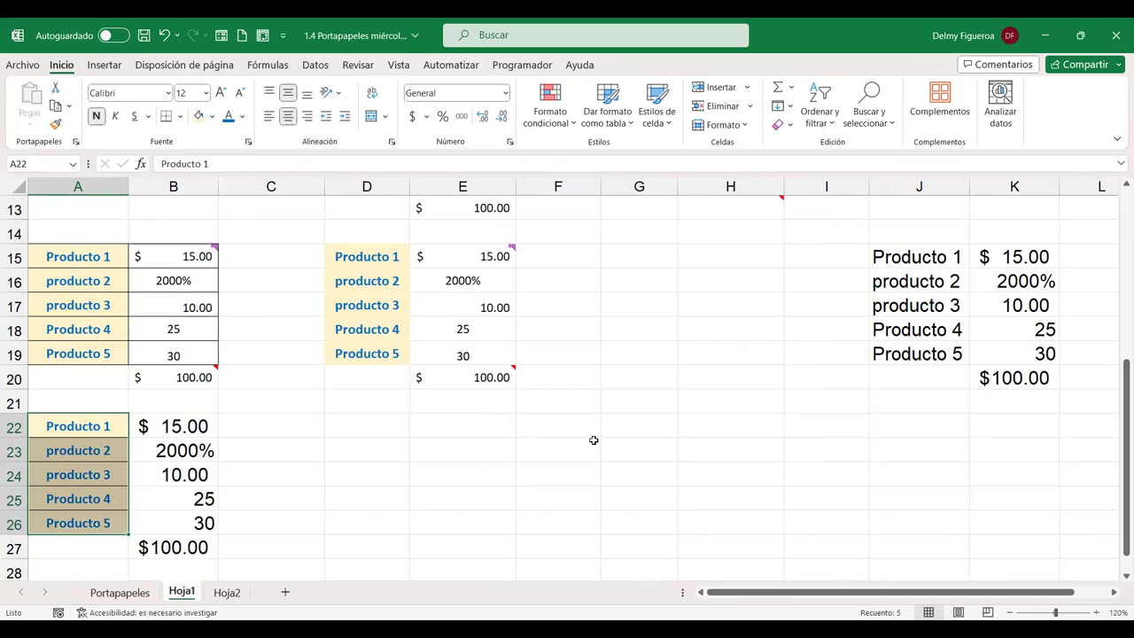
pyautogui.click(360, 428)
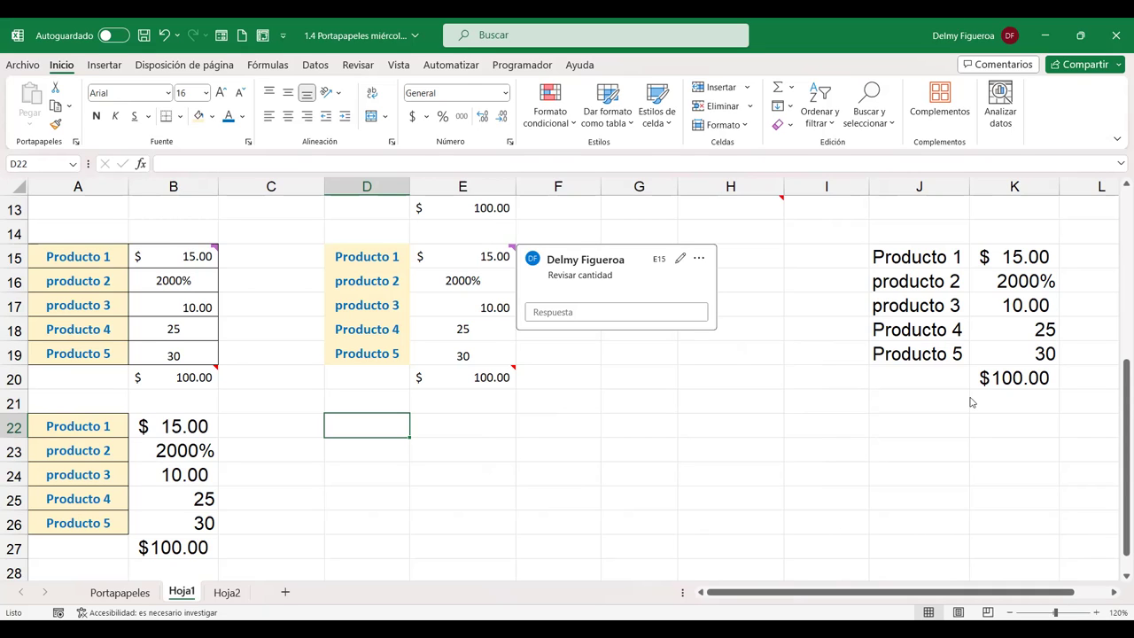
pyautogui.click(399, 68)
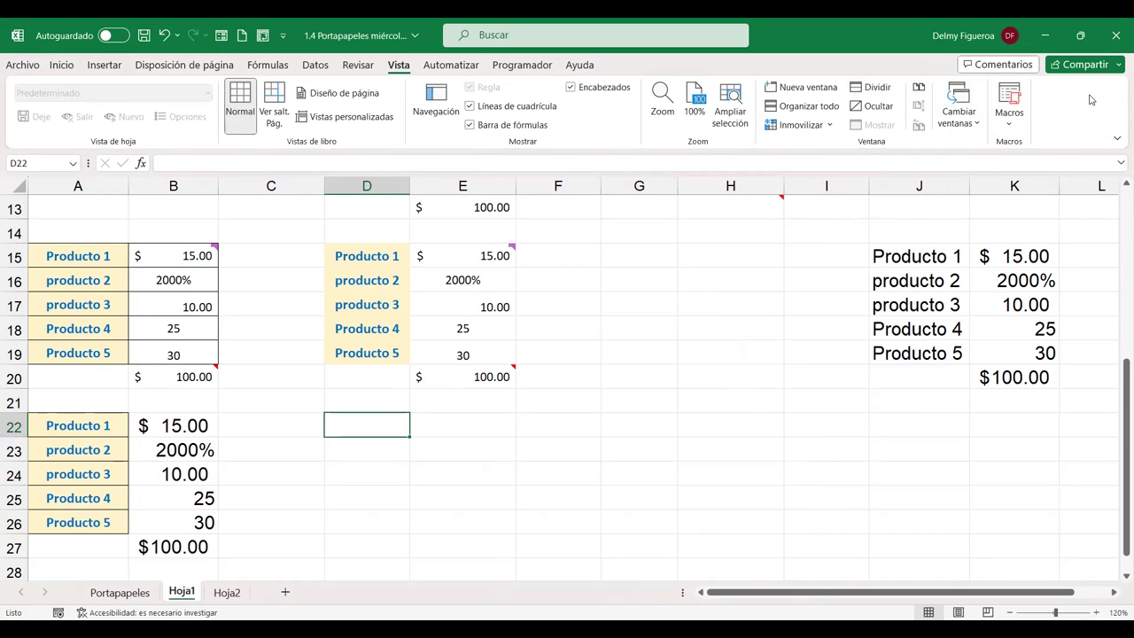
pyautogui.click(978, 126)
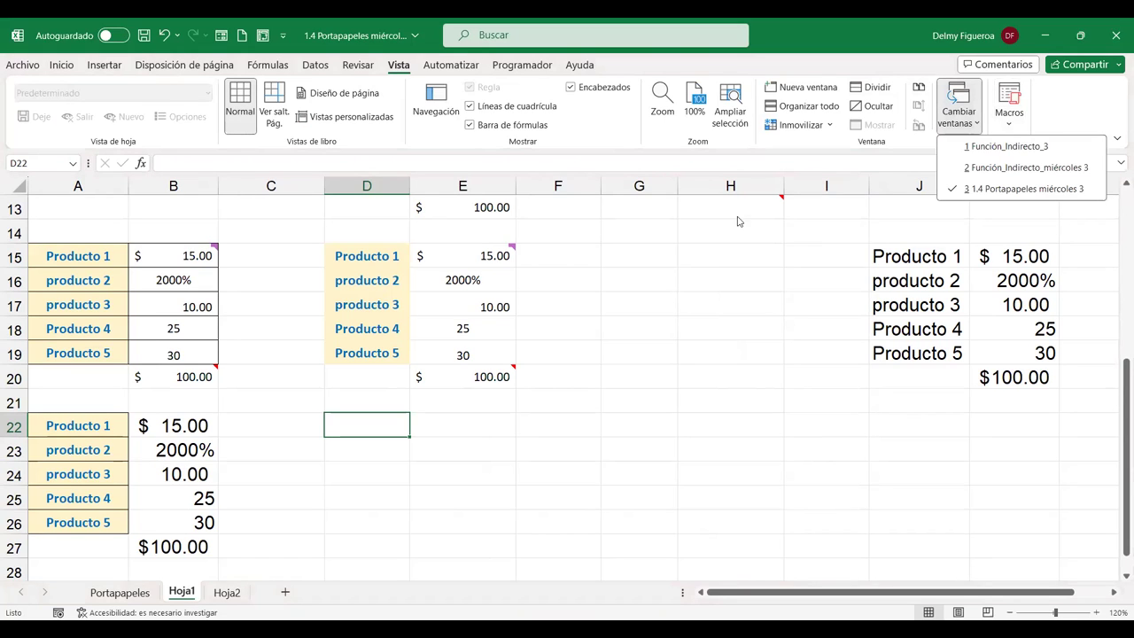
pyautogui.click(553, 257)
pyautogui.click(555, 258)
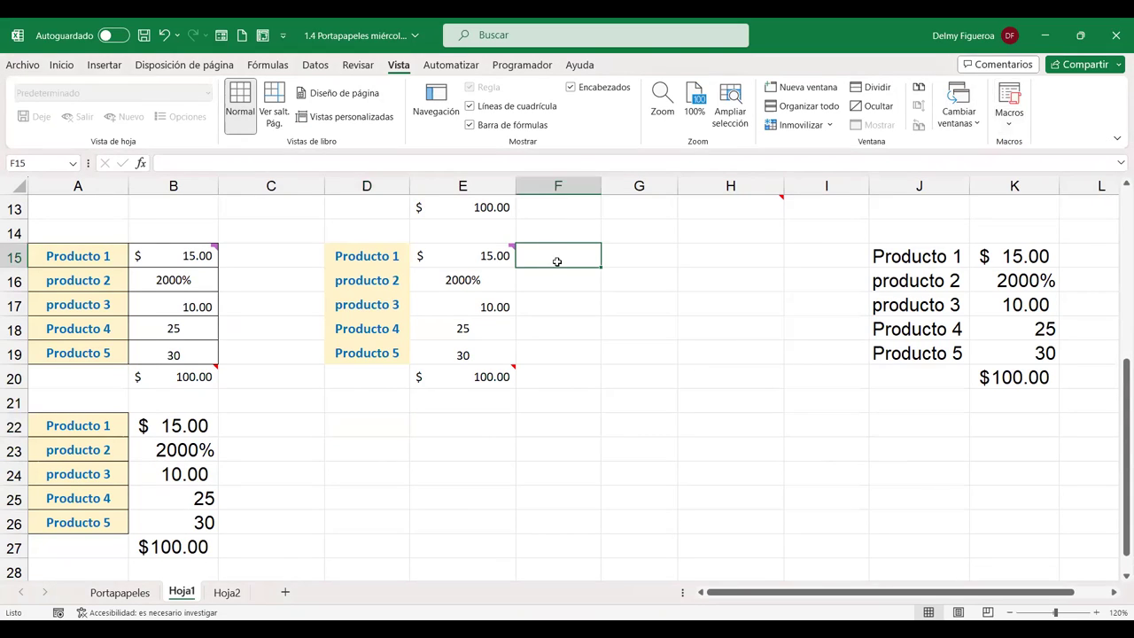
# - Save the workbook as '1.4 Portapapeles miércoles 3 copia' in the BÁSICO NOVIEMBRE folder
pyautogui.click(23, 66)
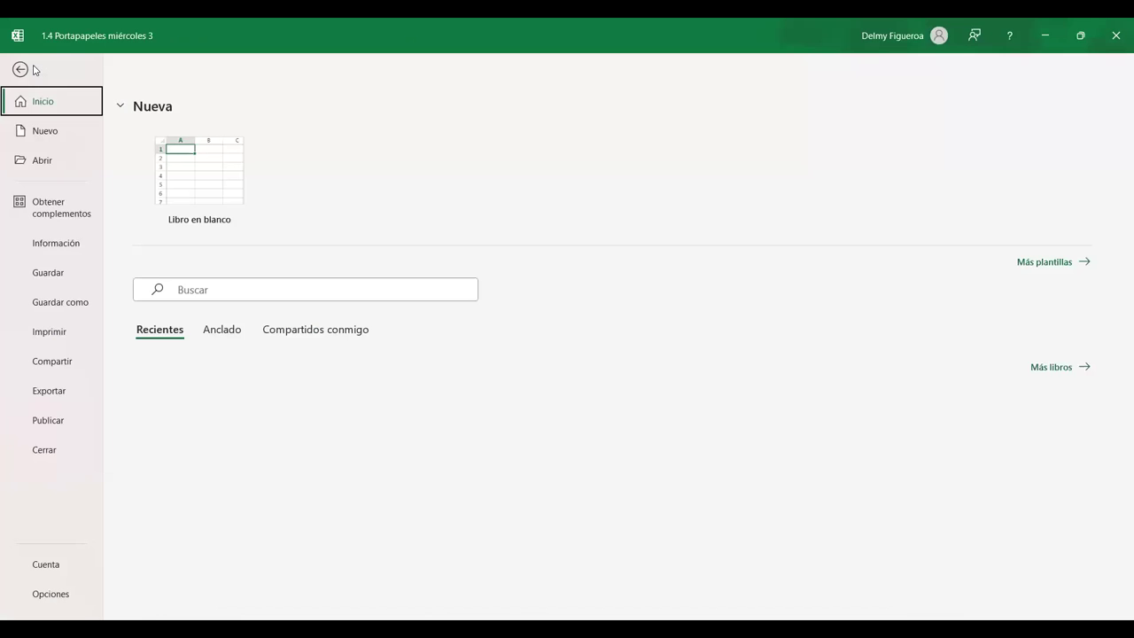
pyautogui.click(60, 304)
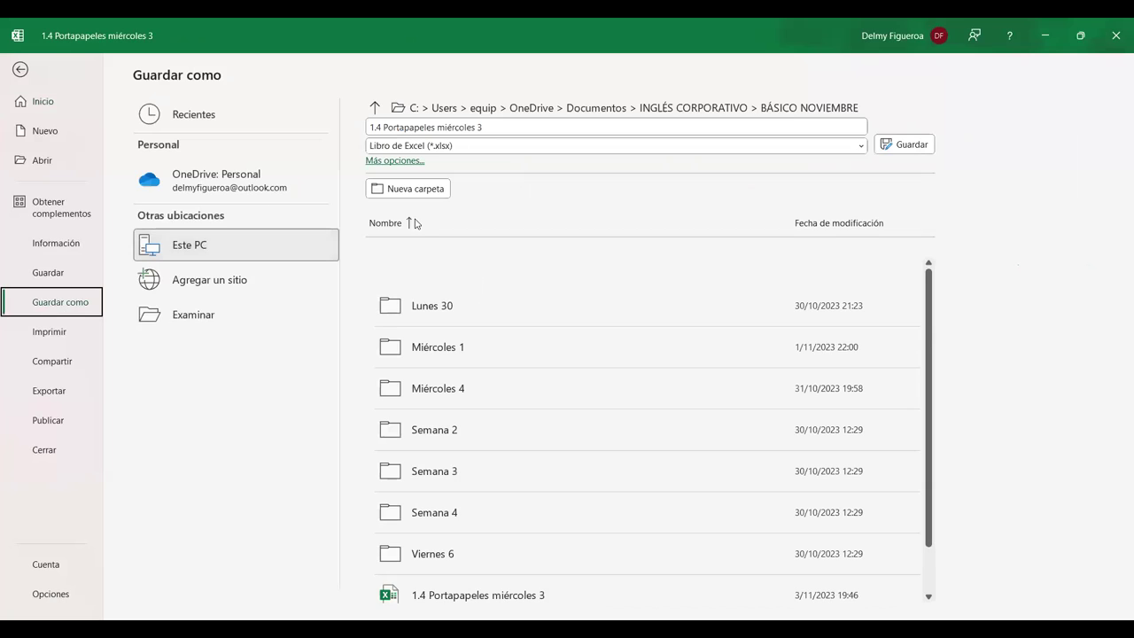
pyautogui.click(437, 128)
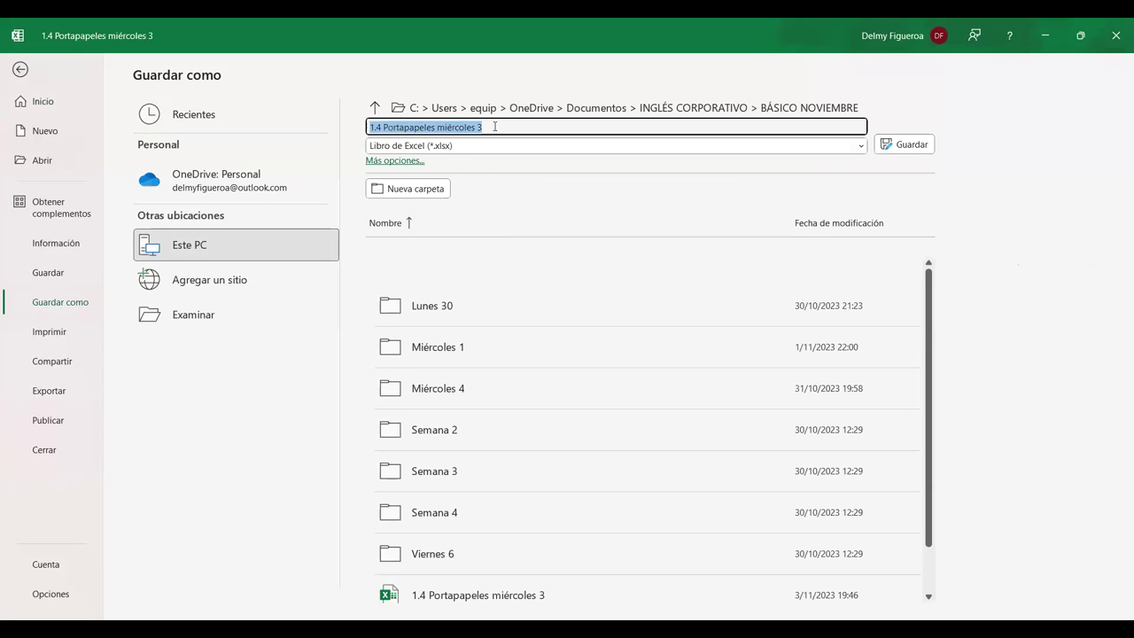
pyautogui.click(675, 125)
pyautogui.write('copia')
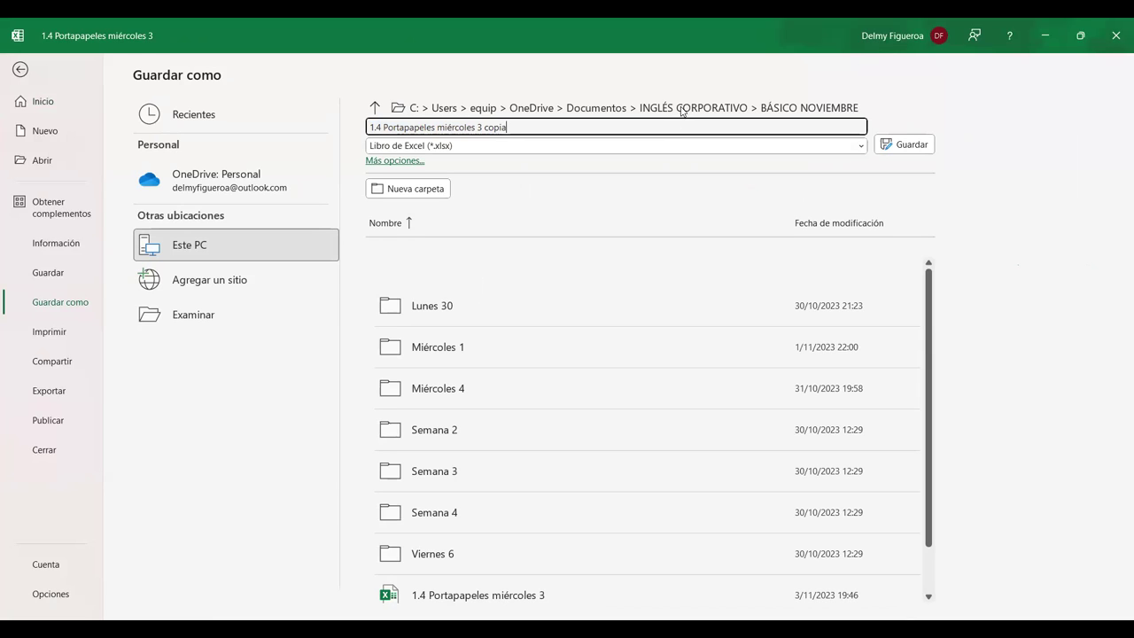
pyautogui.click(907, 146)
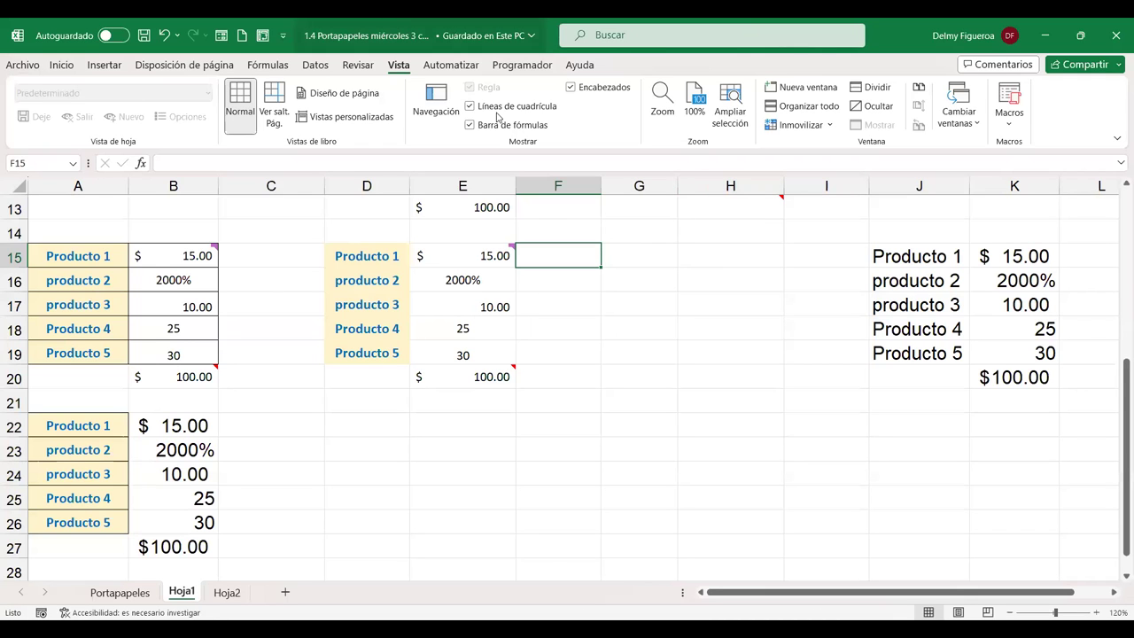
pyautogui.click(980, 124)
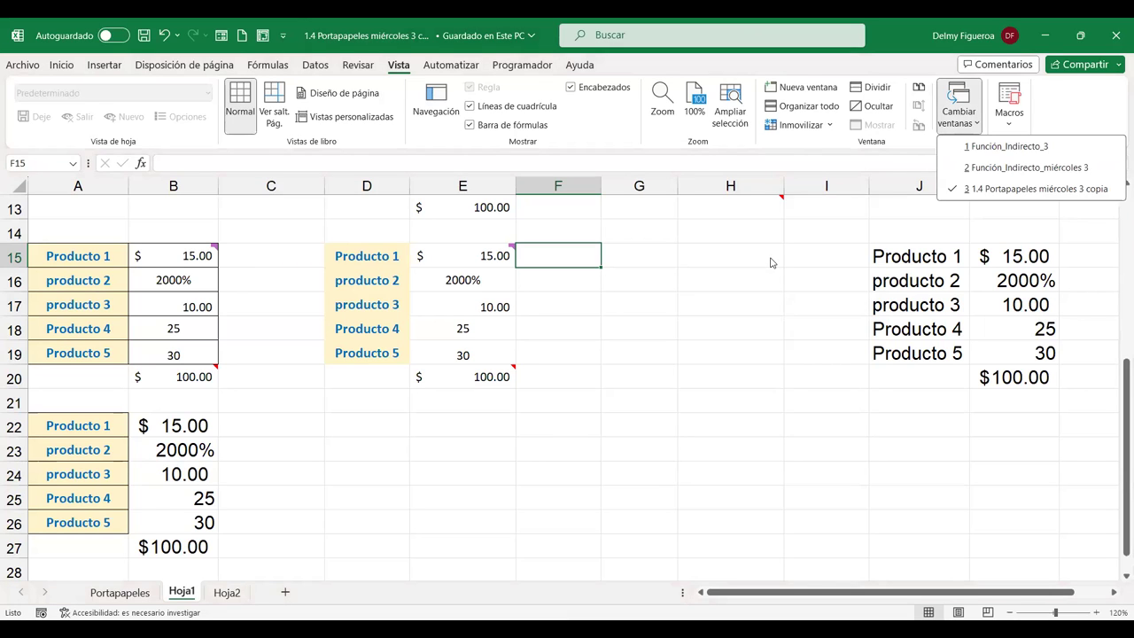
pyautogui.click(19, 67)
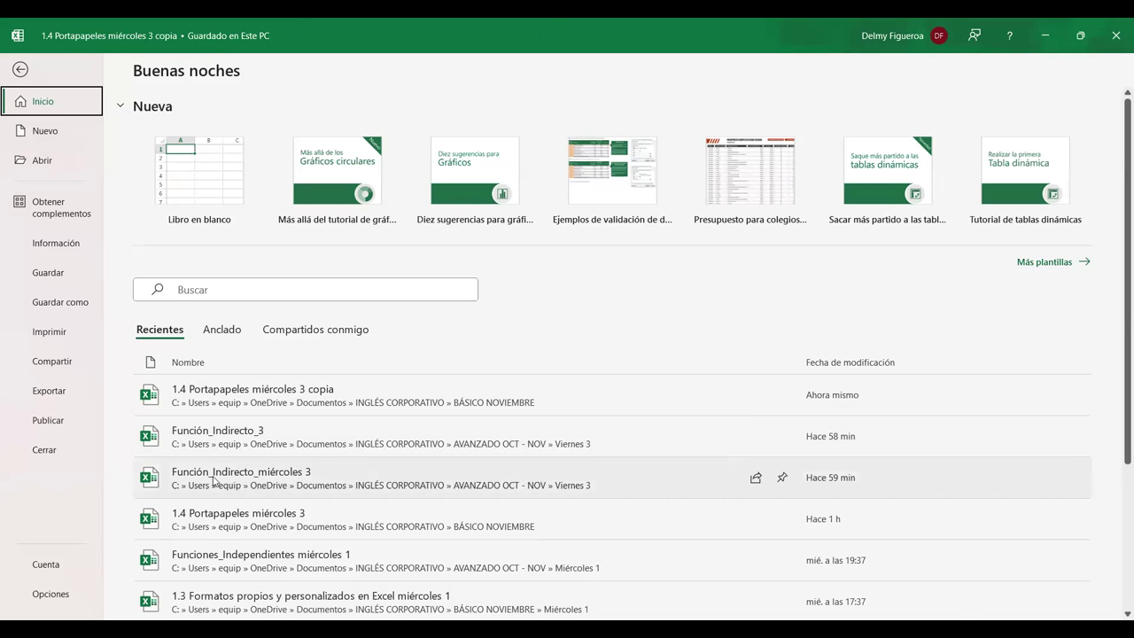
pyautogui.press('Escape')
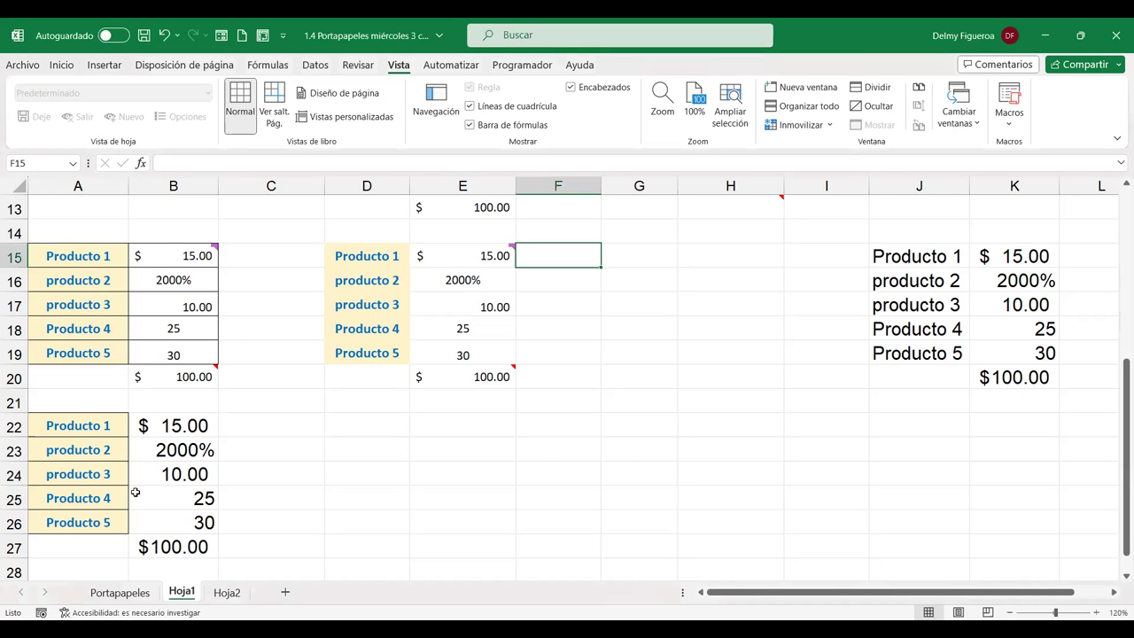
# - Copy the Portapapeles sheet's Producto table B2:C7, then switch to the original workbook
pyautogui.click(120, 592)
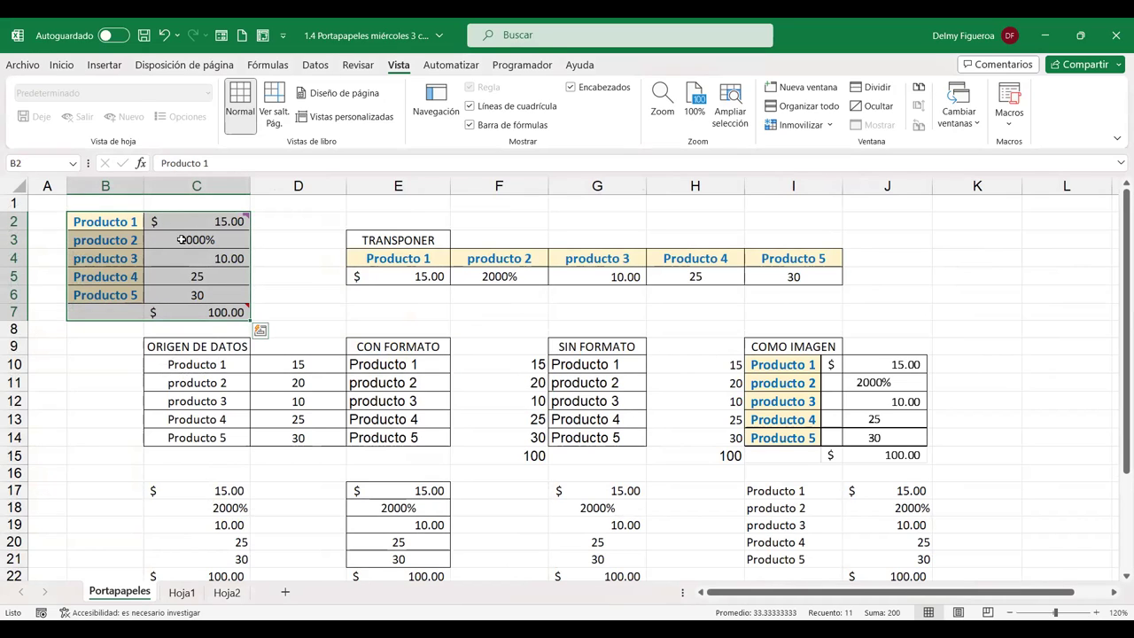
pyautogui.hotkey('ctrl', 'c')
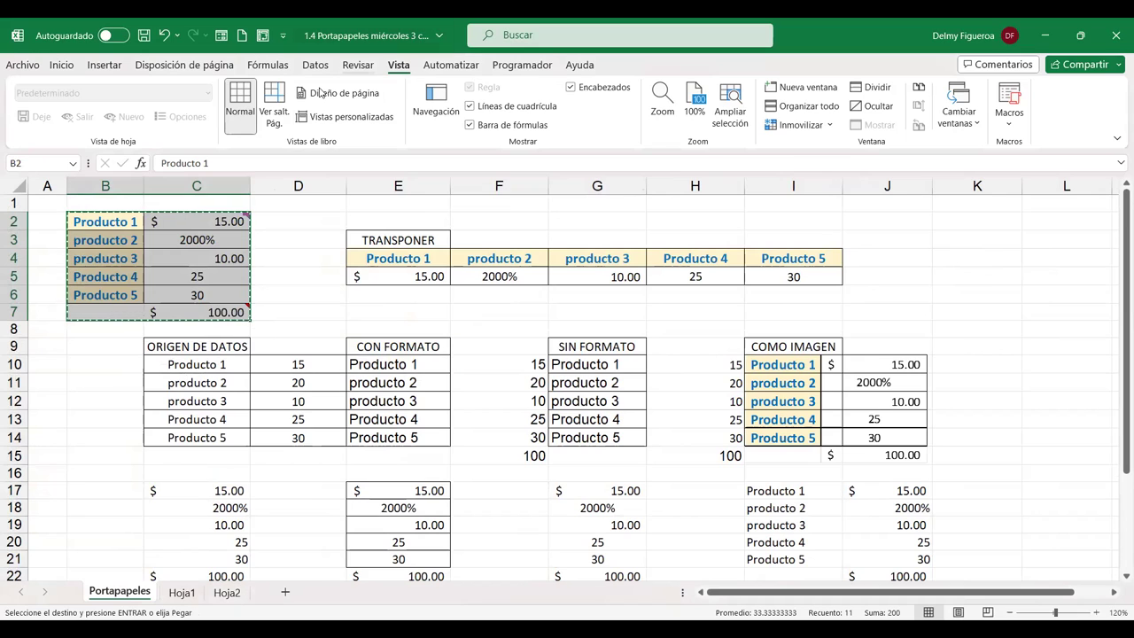
pyautogui.click(979, 124)
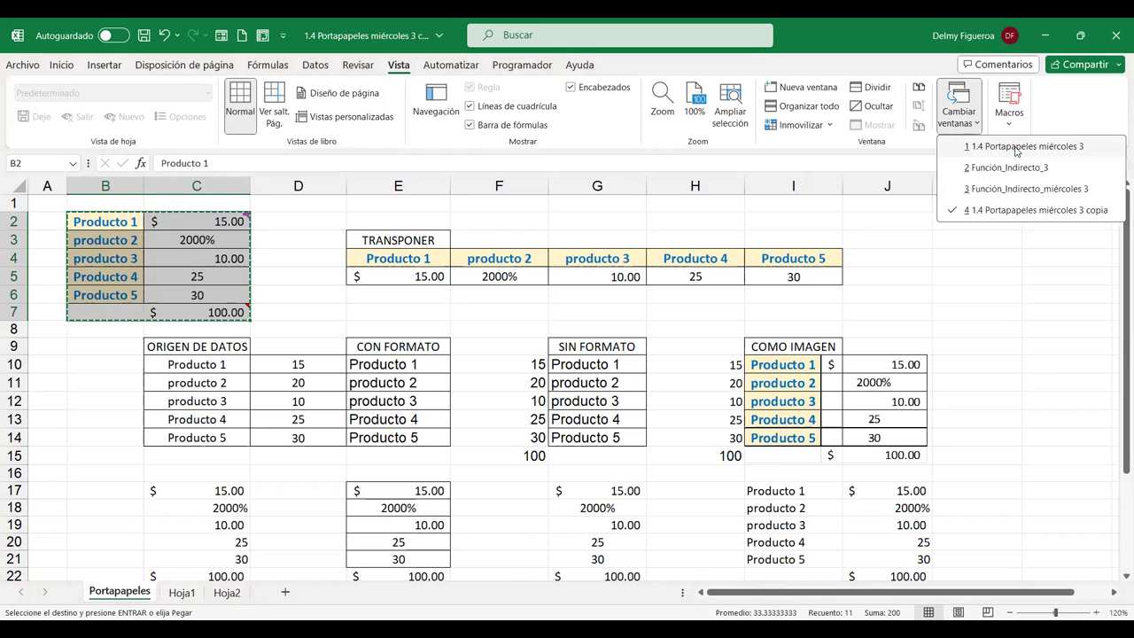
pyautogui.click(1017, 148)
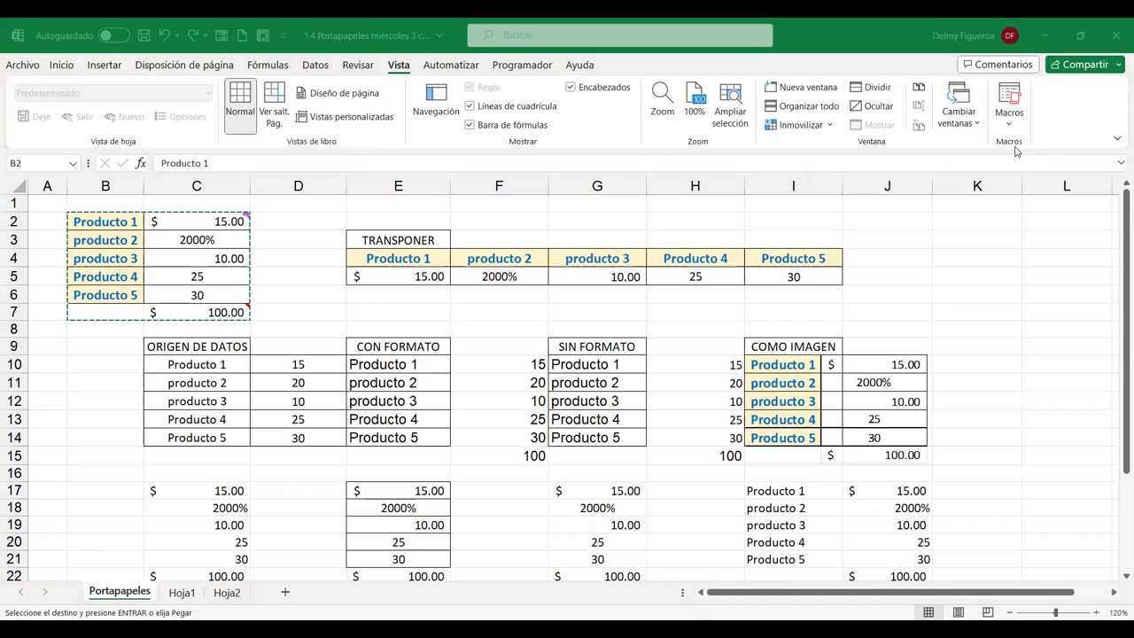
# - Paste the copied table at B2, then try 20% in C3 and cancel the validation error
pyautogui.hotkey('ctrl', 'v')
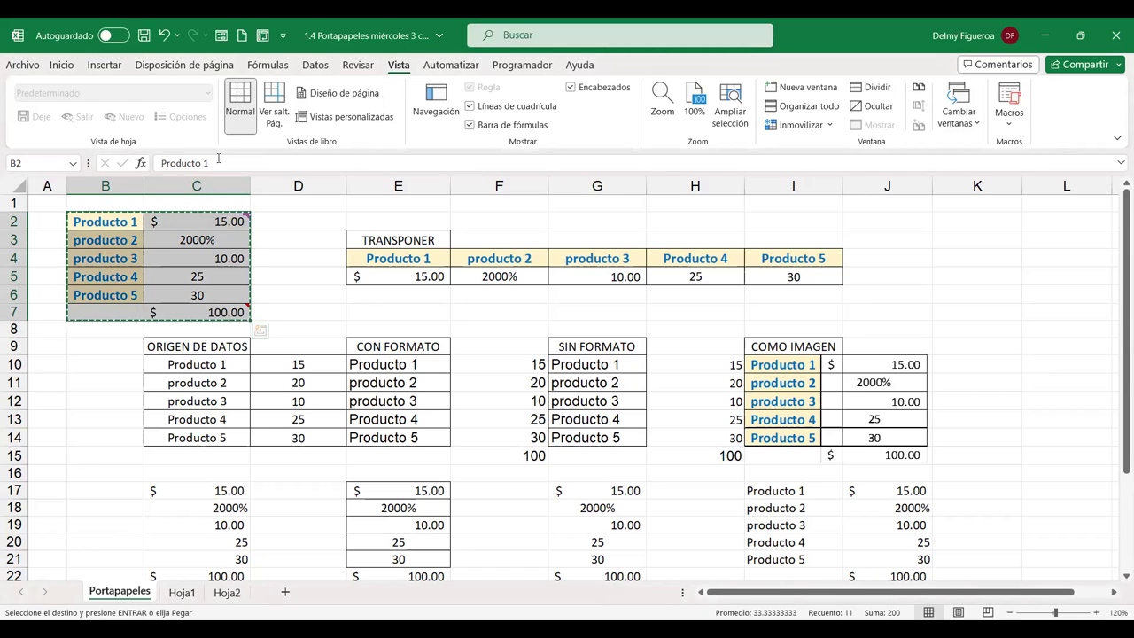
pyautogui.click(192, 222)
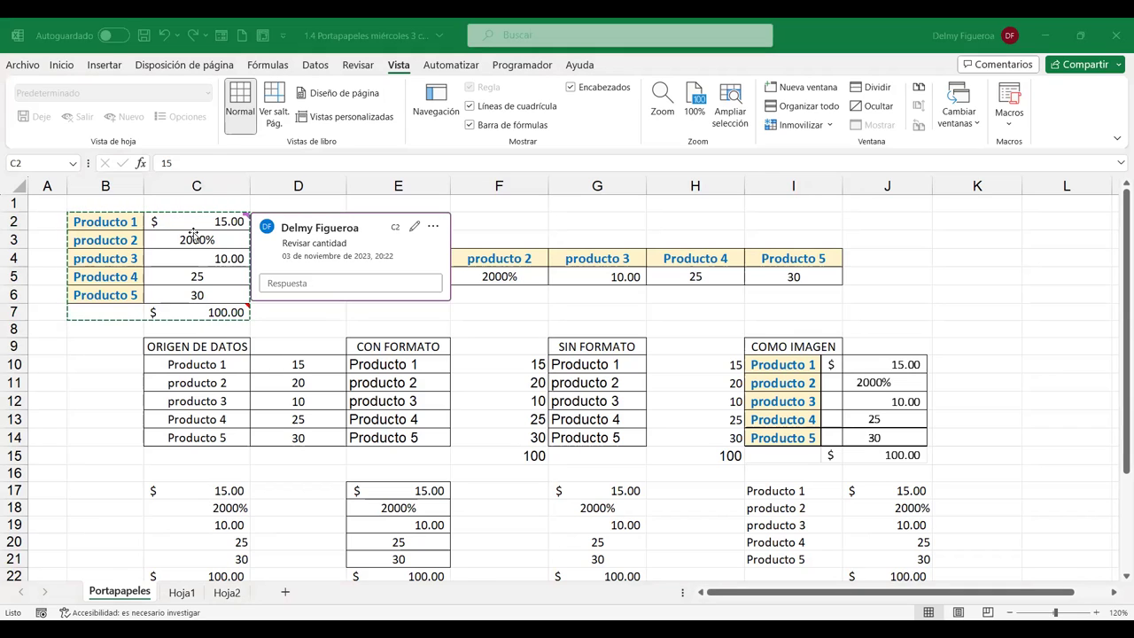
pyautogui.click(195, 239)
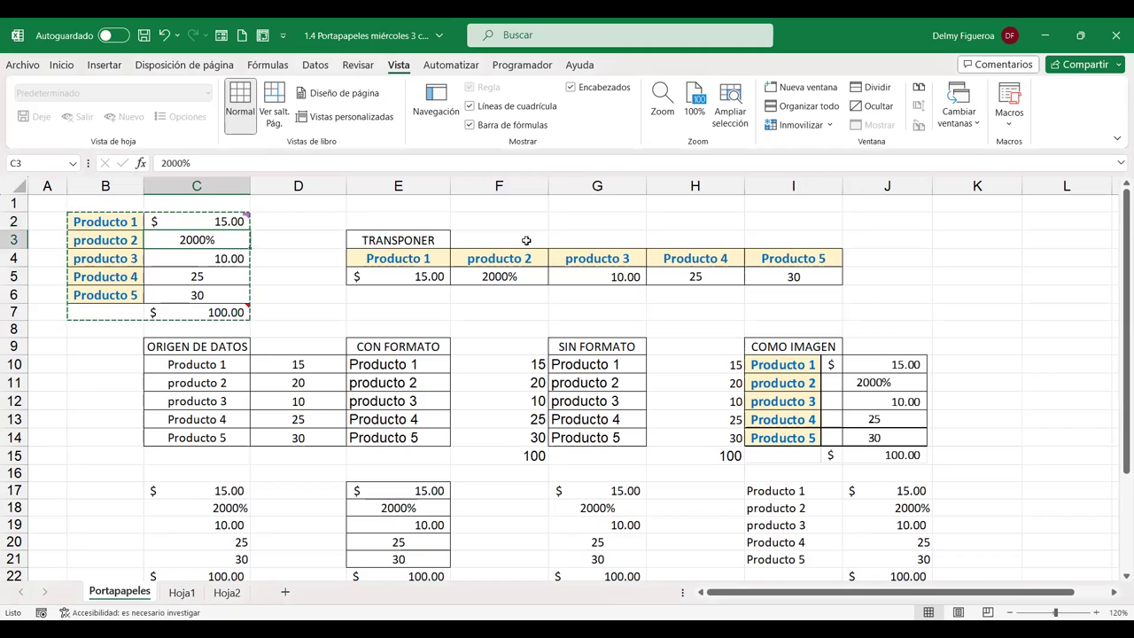
pyautogui.write('20%')
pyautogui.press('Return')
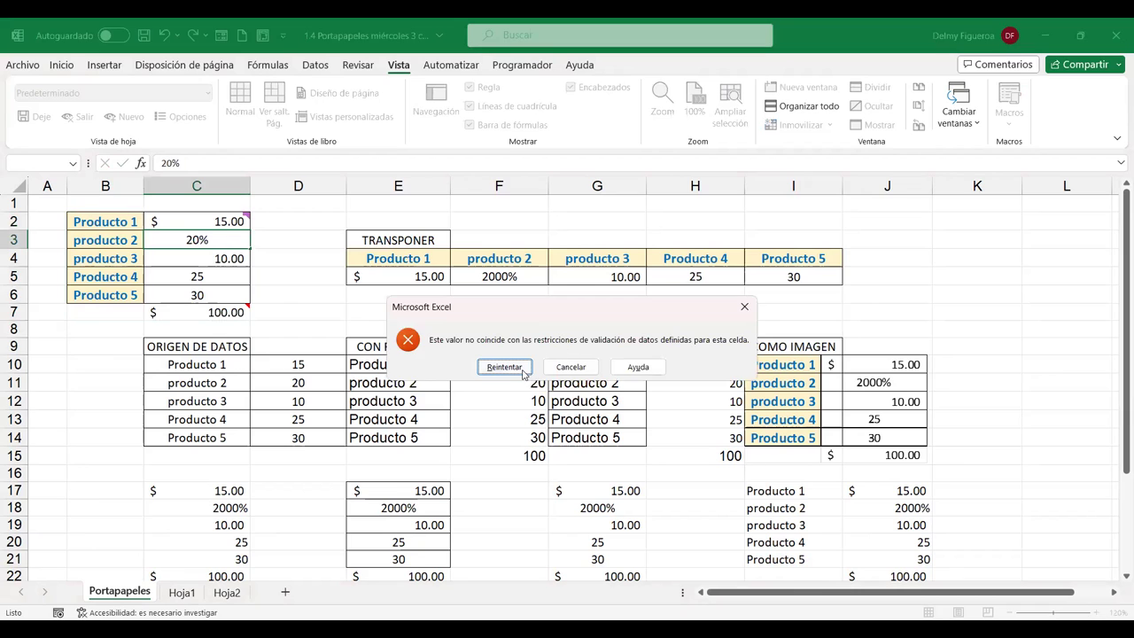
pyautogui.click(585, 367)
pyautogui.press('Left')
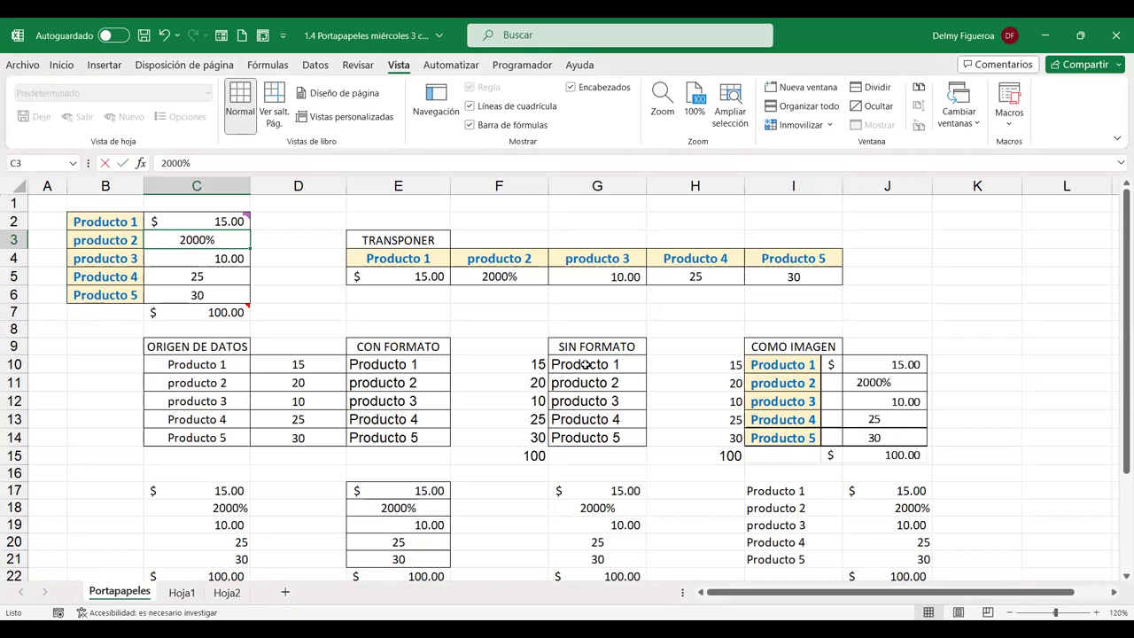
# - Try 20.1% in C3 and cancel the resulting validation error
pyautogui.write('20.1')
pyautogui.press('Return')
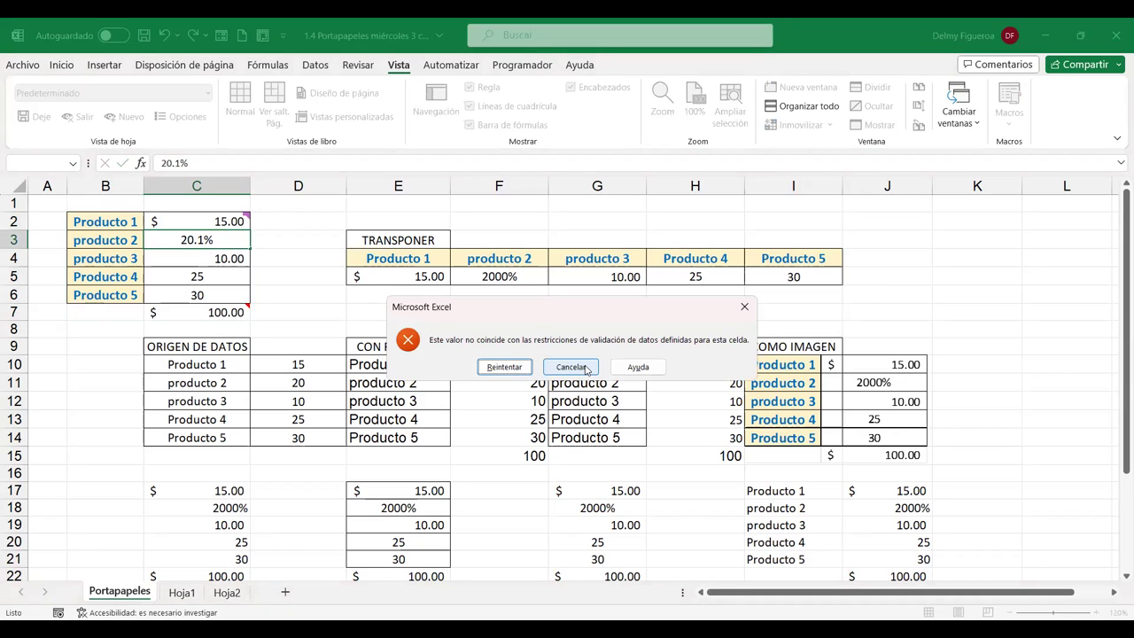
pyautogui.click(587, 367)
pyautogui.press('Left')
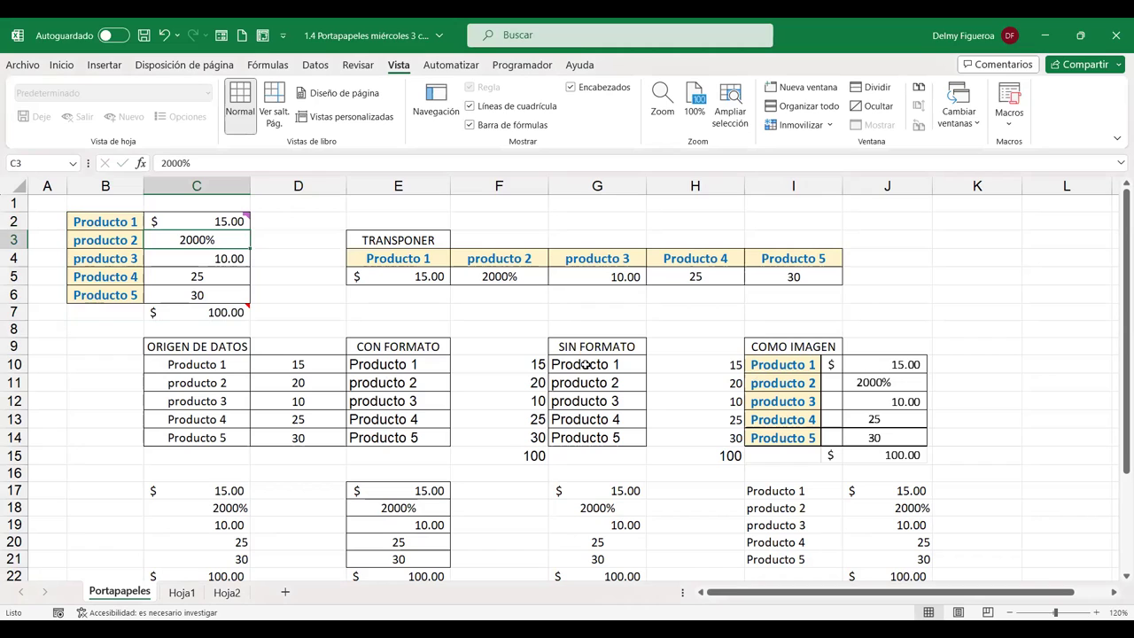
# - Enter 15 as producto 3's price in C4, bringing the total to $105.00
pyautogui.press('Down')
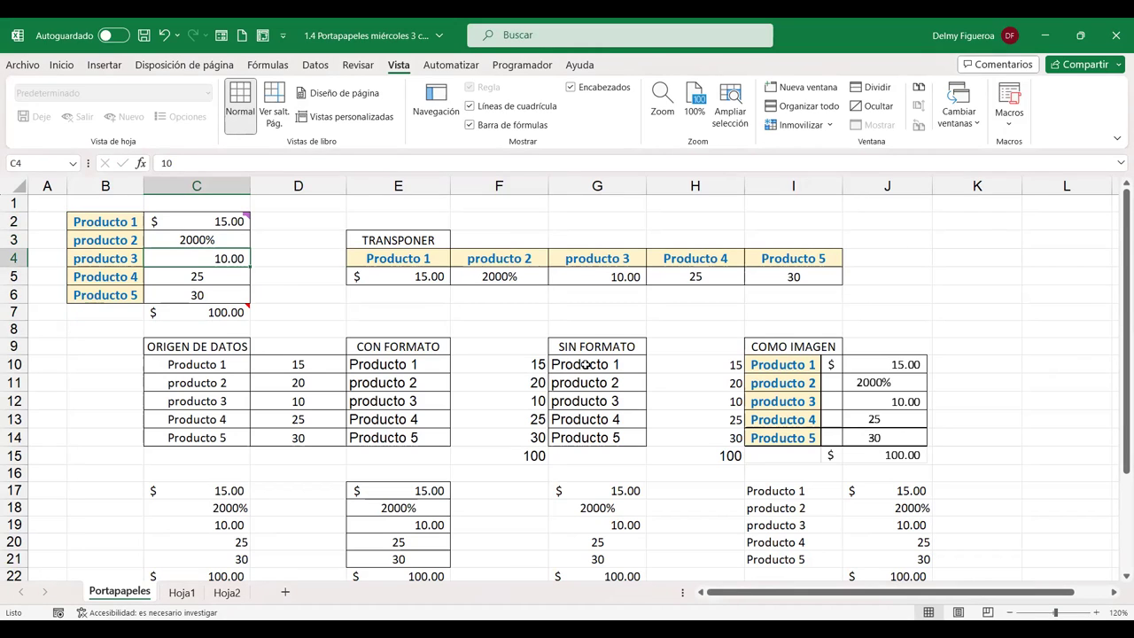
pyautogui.write('15')
pyautogui.press('Tab')
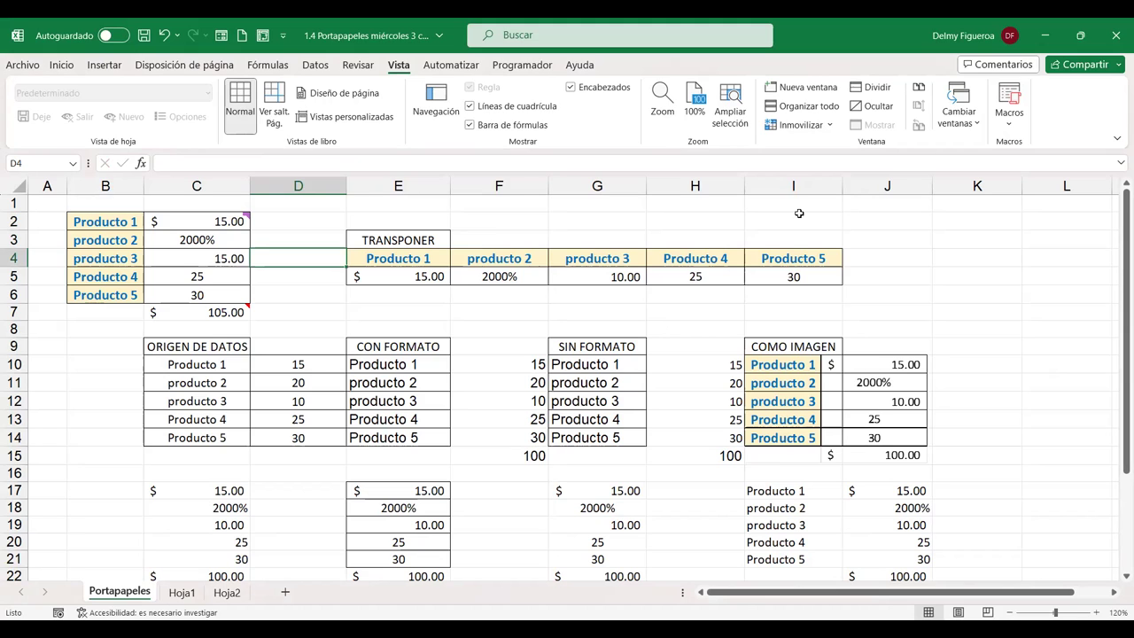
pyautogui.click(979, 129)
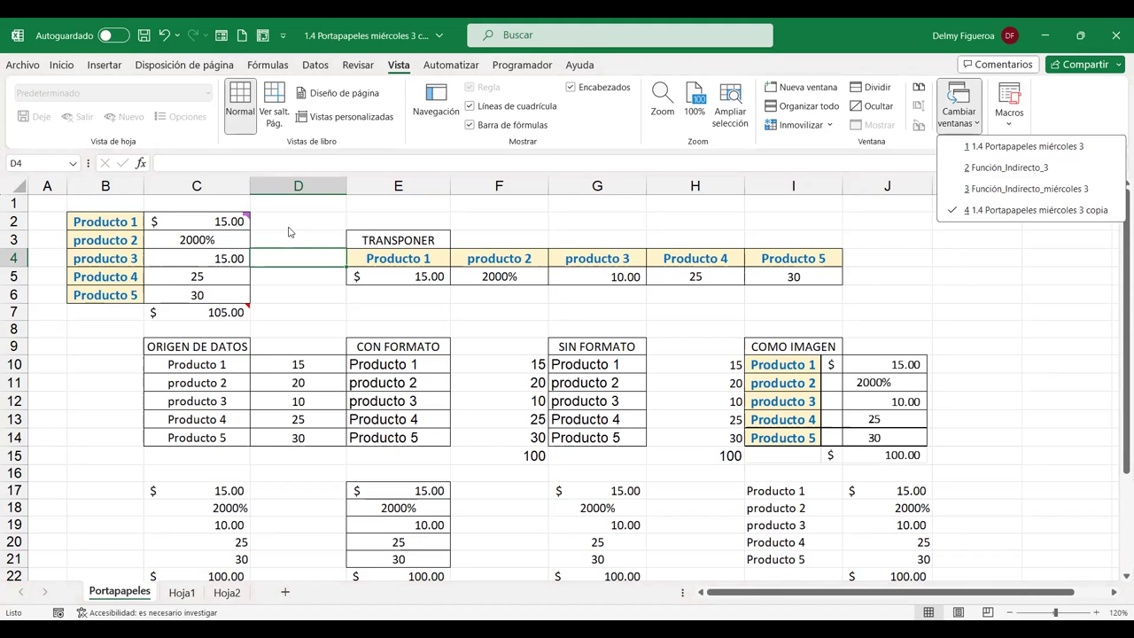
pyautogui.click(288, 231)
pyautogui.click(297, 221)
pyautogui.hotkey('ctrl', 'v')
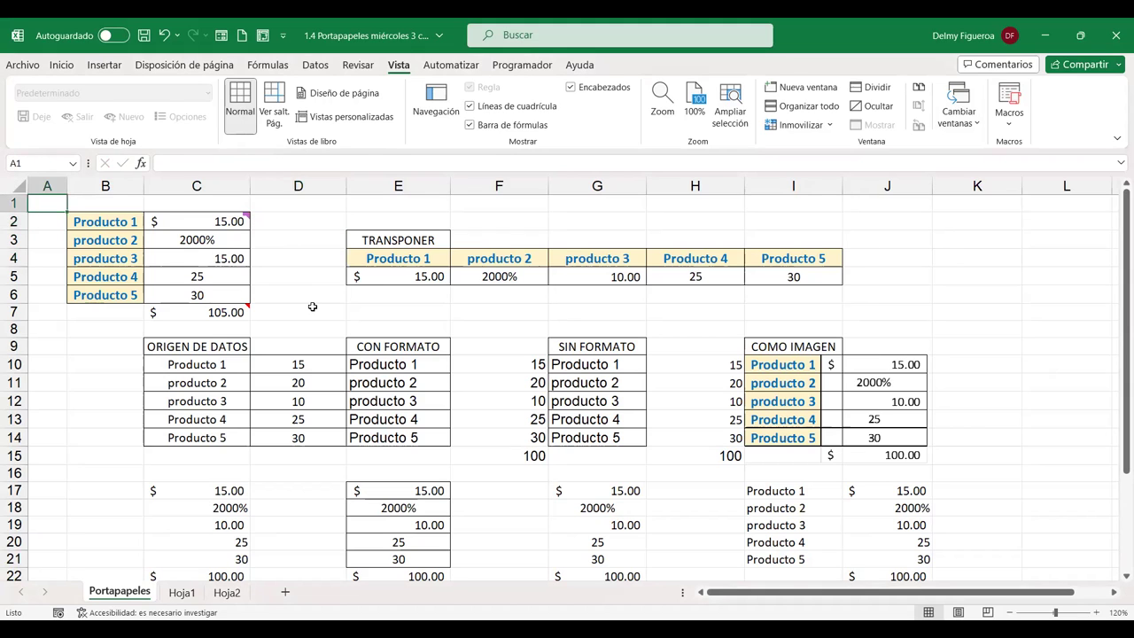
pyautogui.click(310, 307)
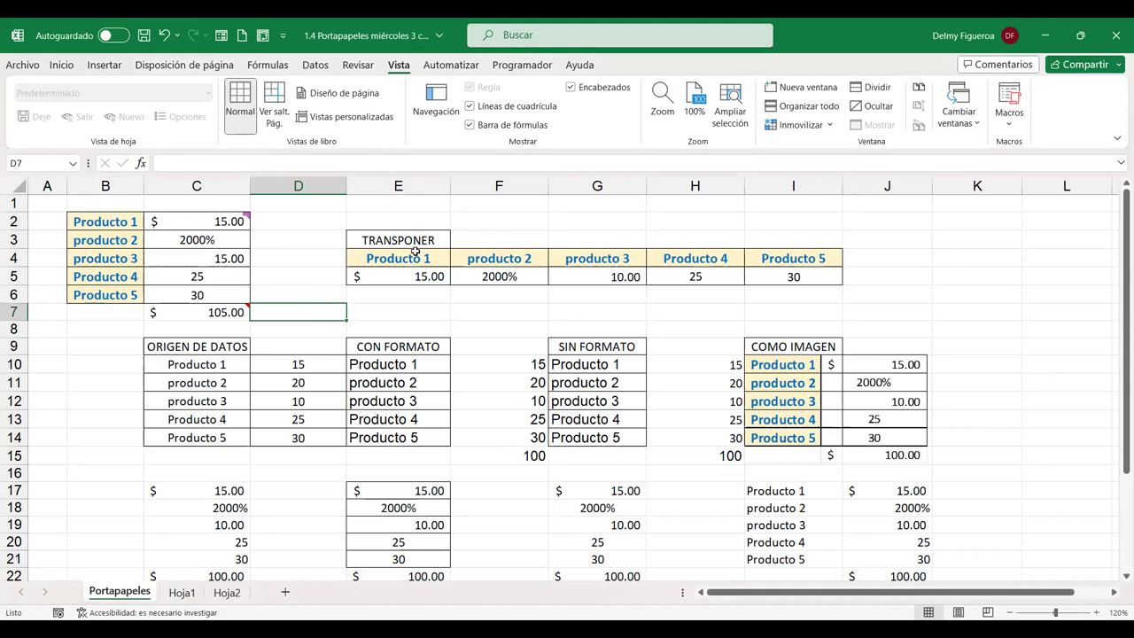
pyautogui.click(53, 201)
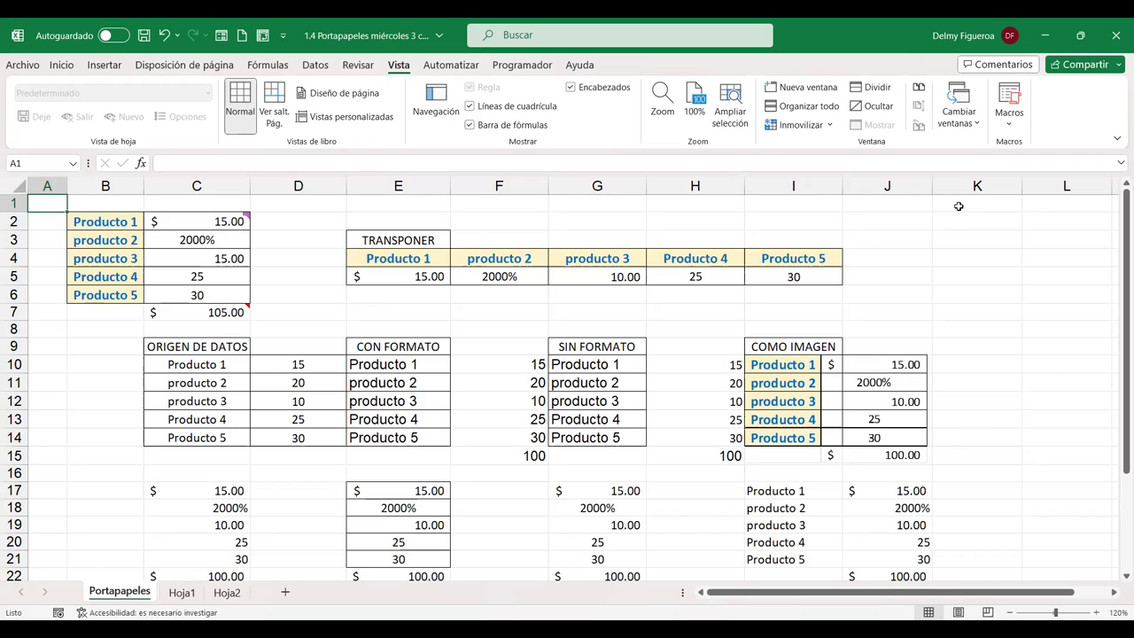
# - Select the empty cell K1 and bring up the Inicio ribbon formatting commands
pyautogui.click(958, 207)
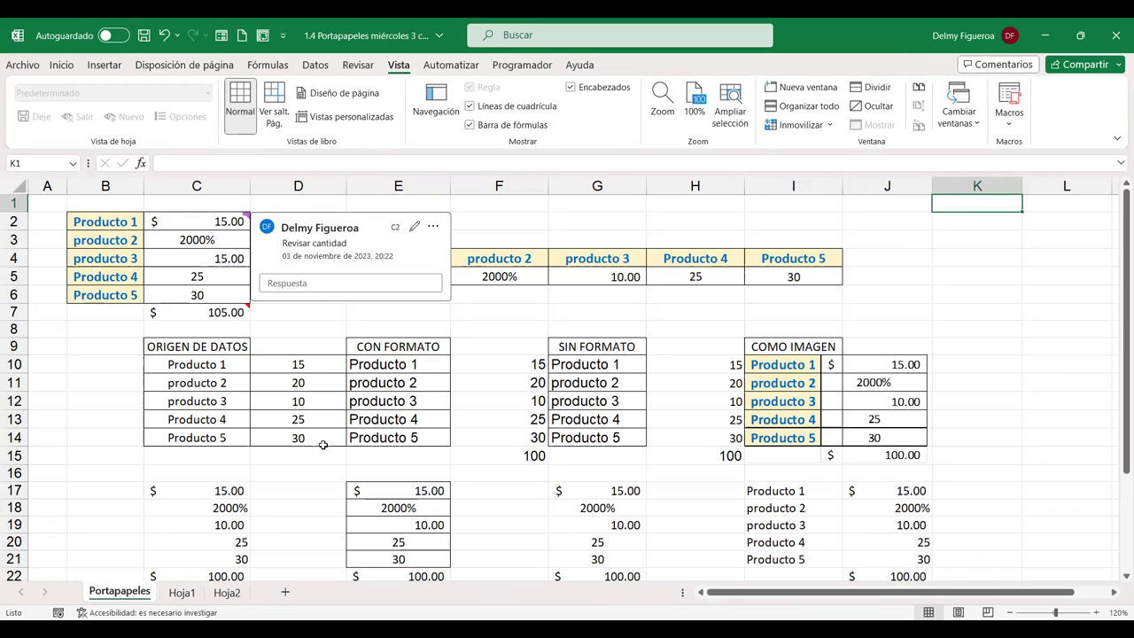
pyautogui.click(62, 66)
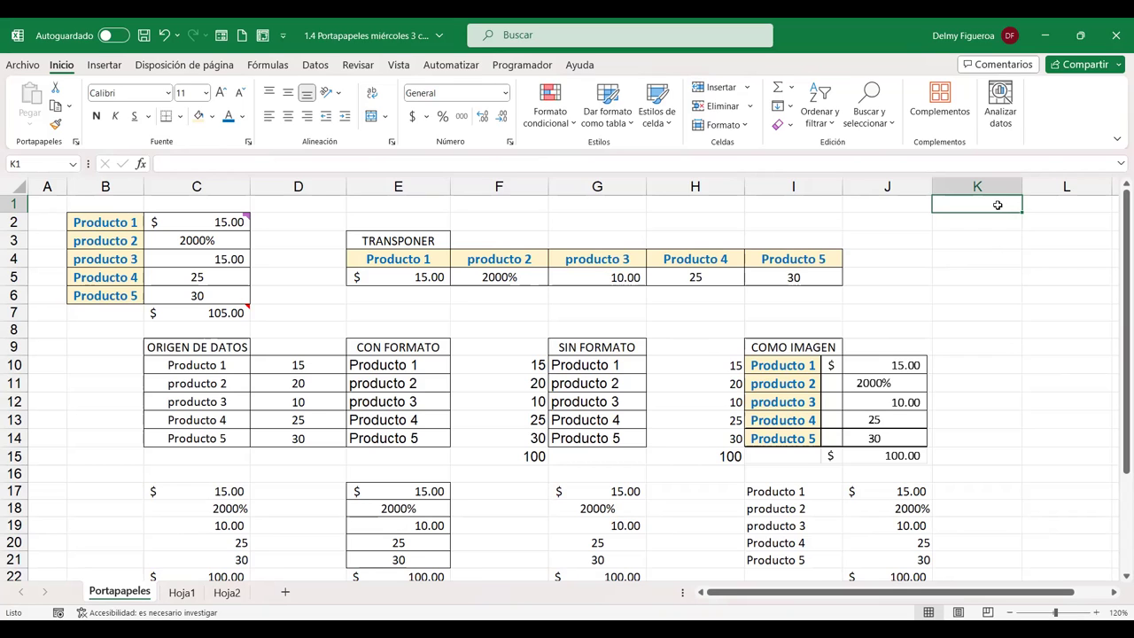
pyautogui.rightClick(999, 205)
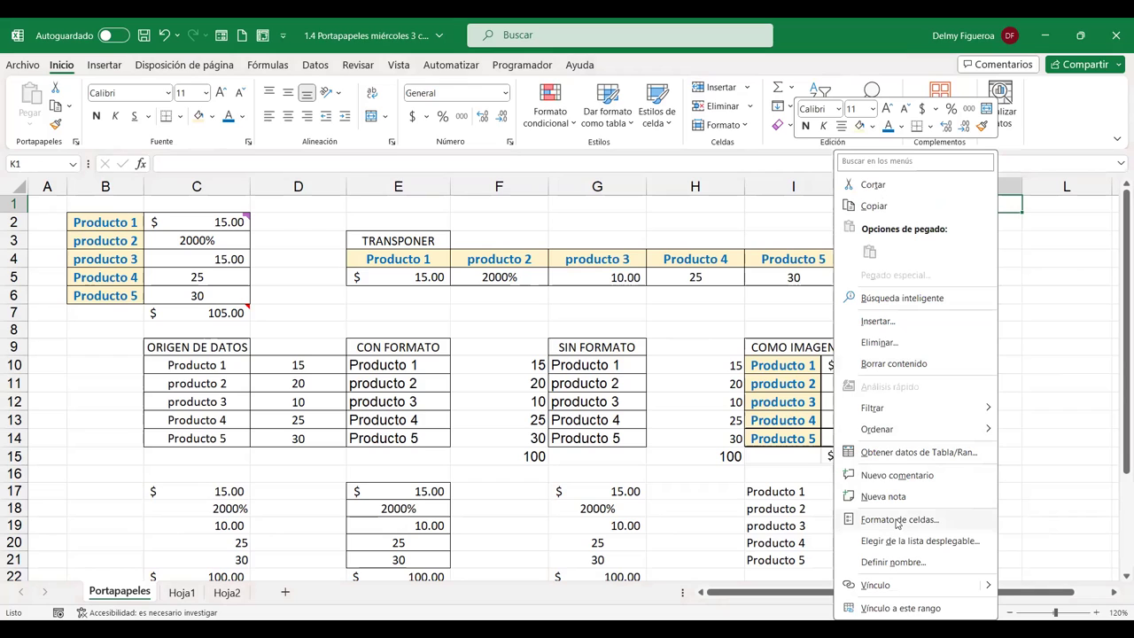
pyautogui.click(898, 521)
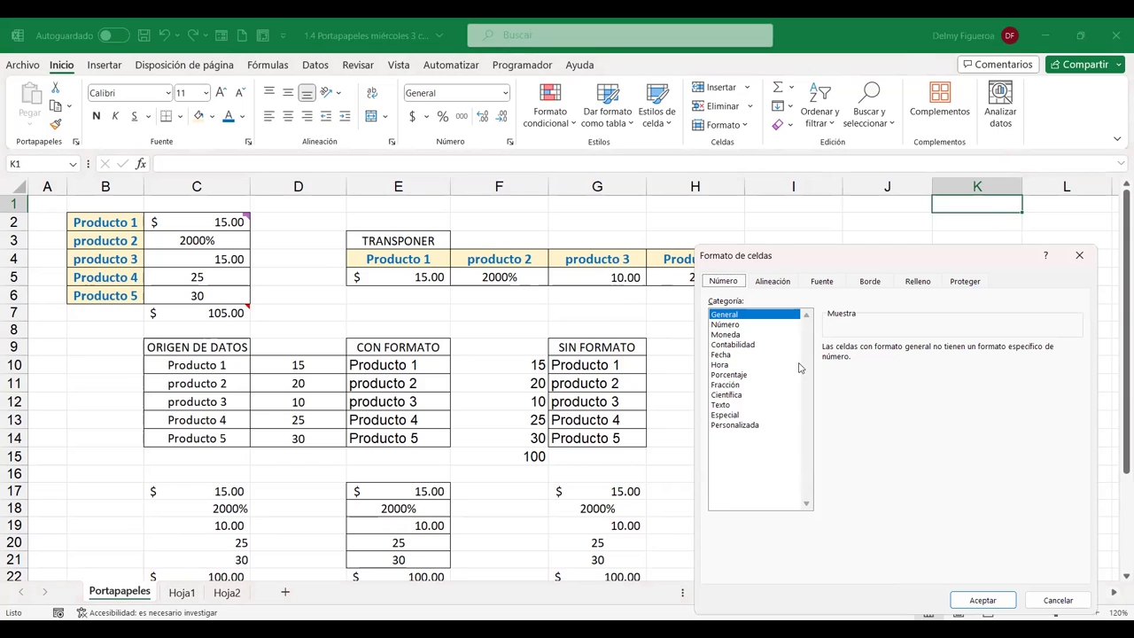
pyautogui.click(787, 288)
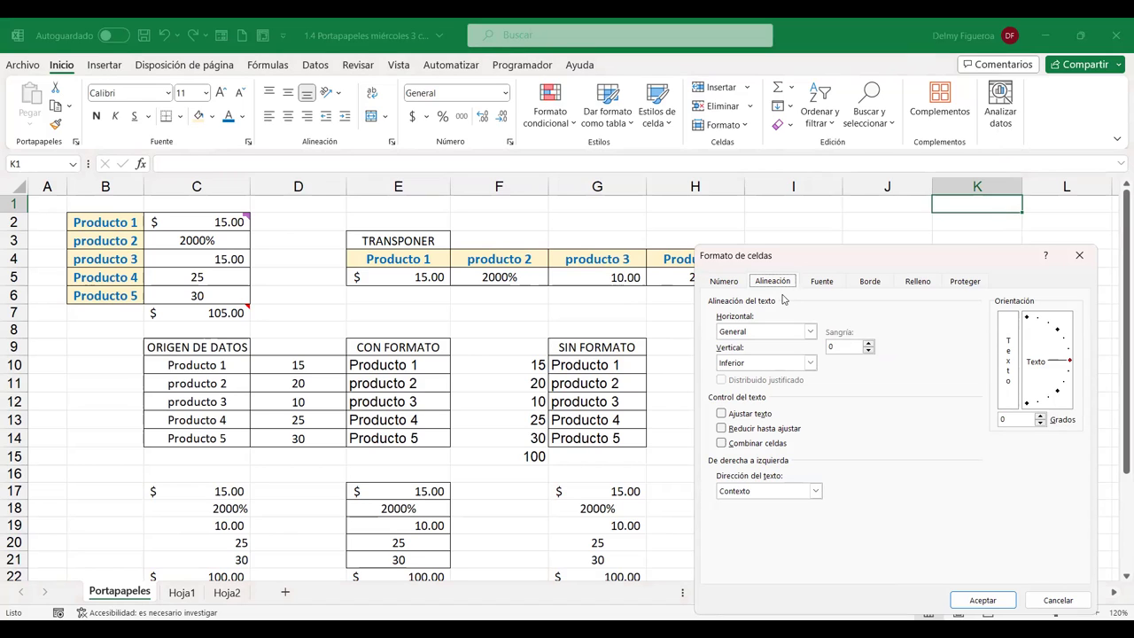
pyautogui.click(811, 332)
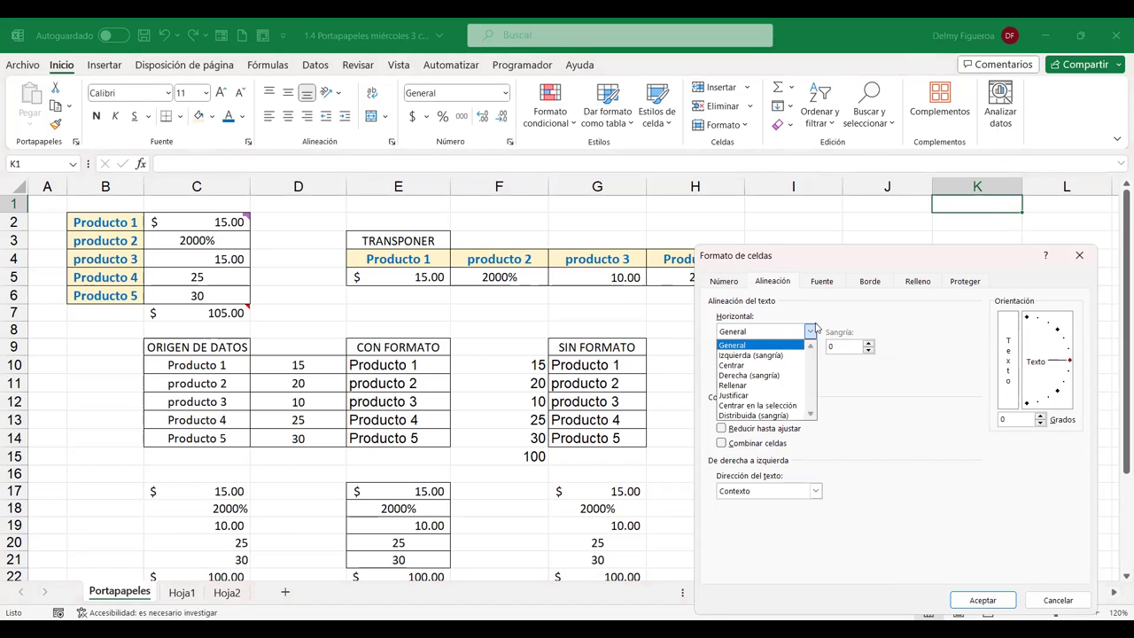
pyautogui.click(784, 330)
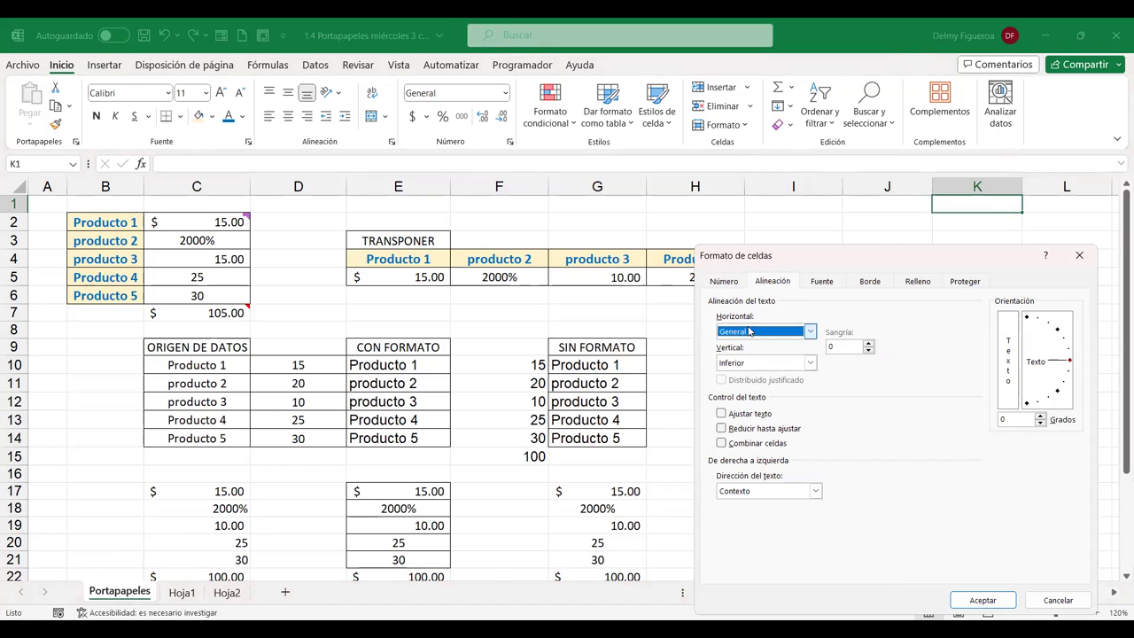
pyautogui.click(811, 363)
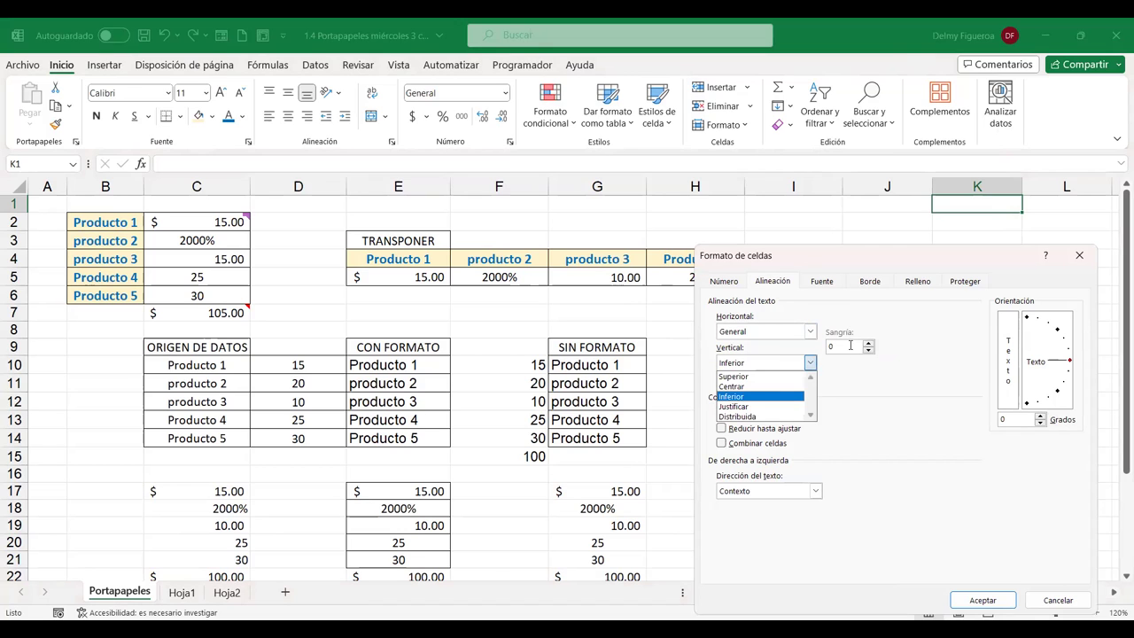
pyautogui.click(913, 324)
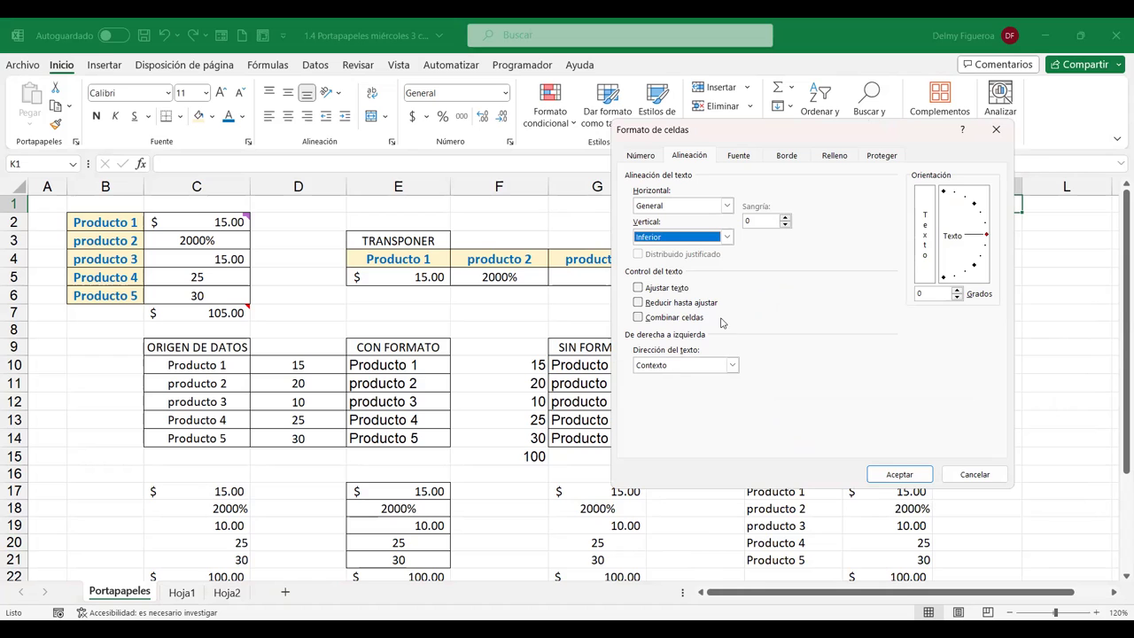
pyautogui.click(970, 475)
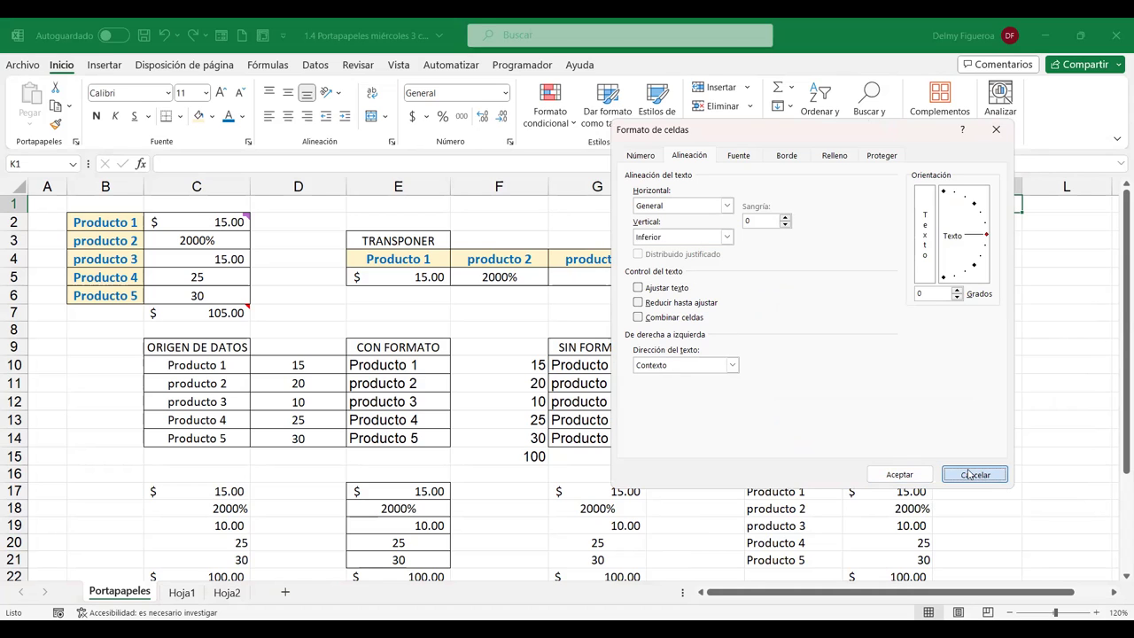
pyautogui.click(970, 475)
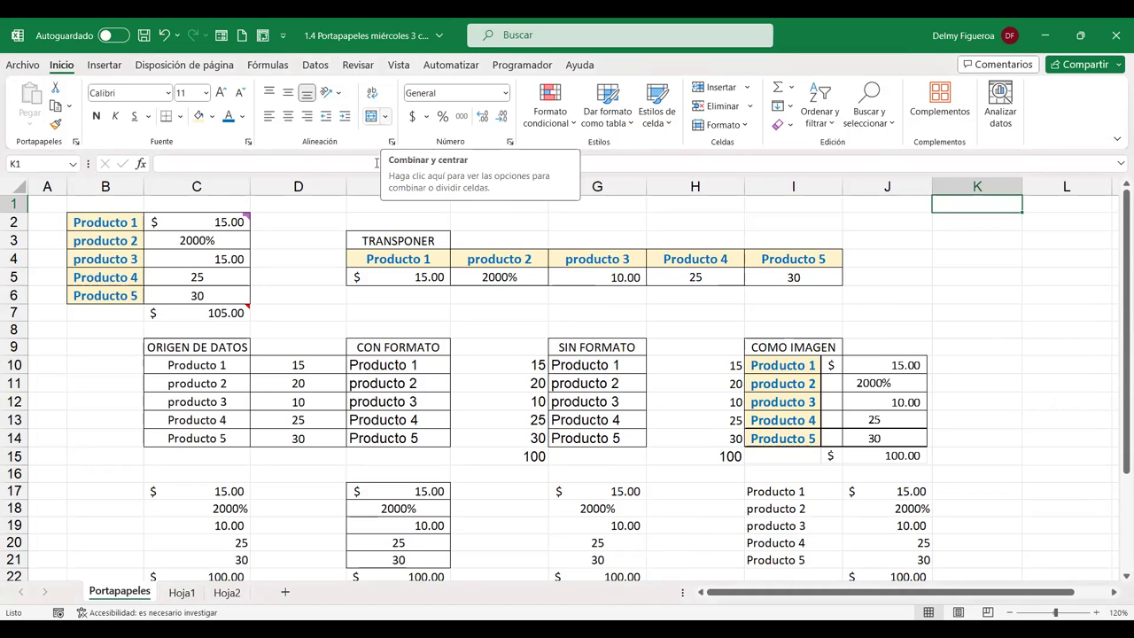
# - Switch to the Hoja1 sheet and scroll to its top
pyautogui.click(180, 599)
pyautogui.click(117, 596)
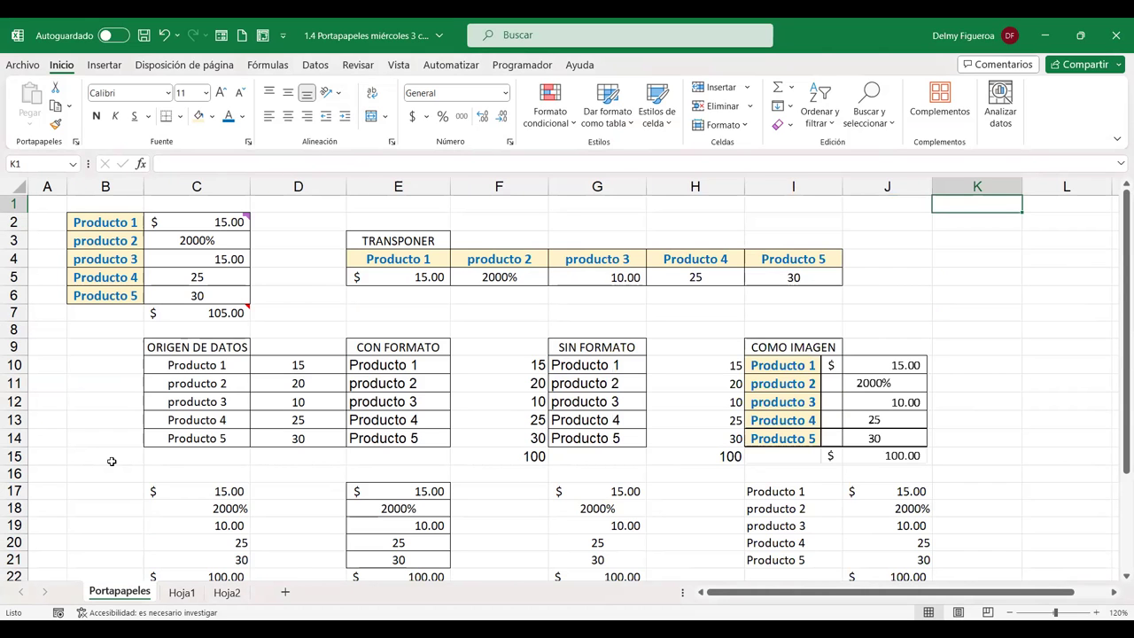
pyautogui.click(182, 593)
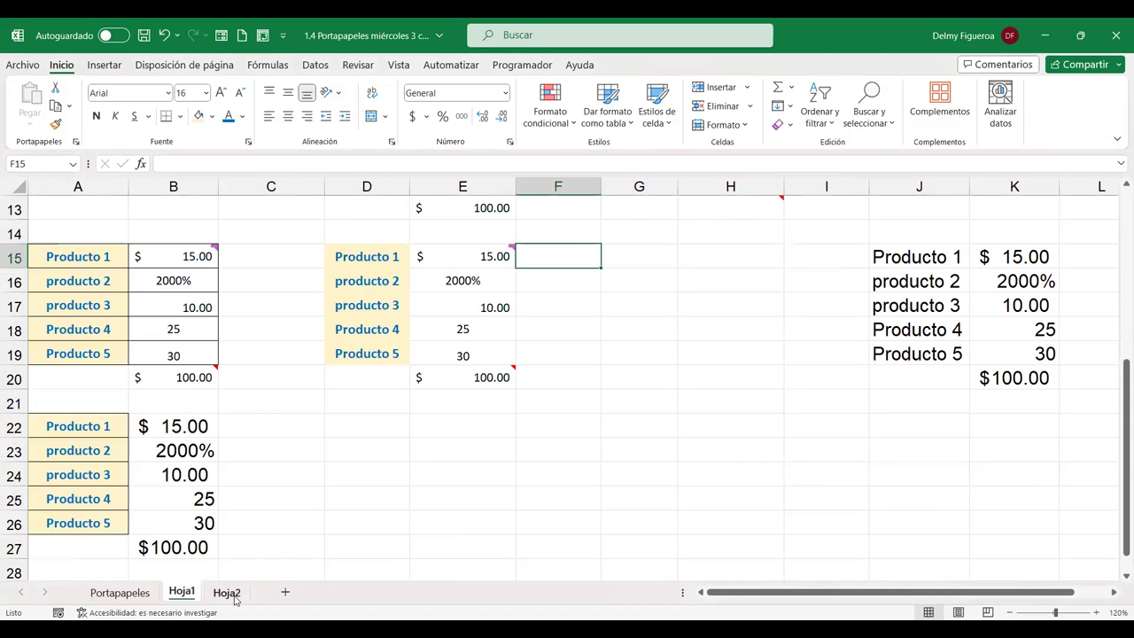
pyautogui.click(234, 597)
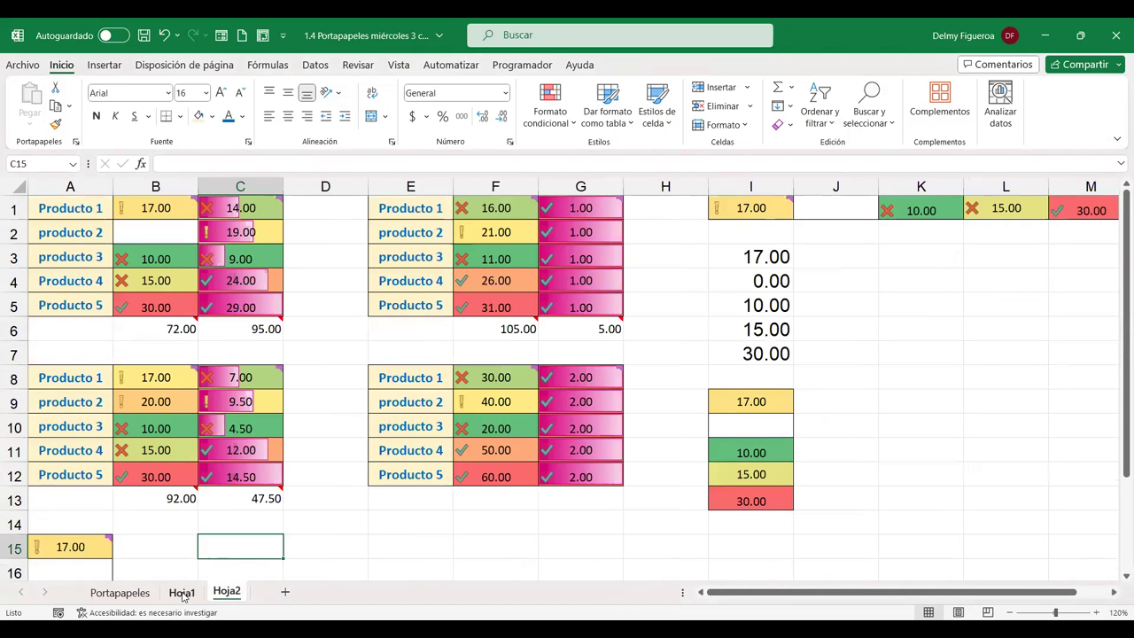
pyautogui.hotkey('ctrl', 'pageup')
pyautogui.scroll(4, 189, 522)
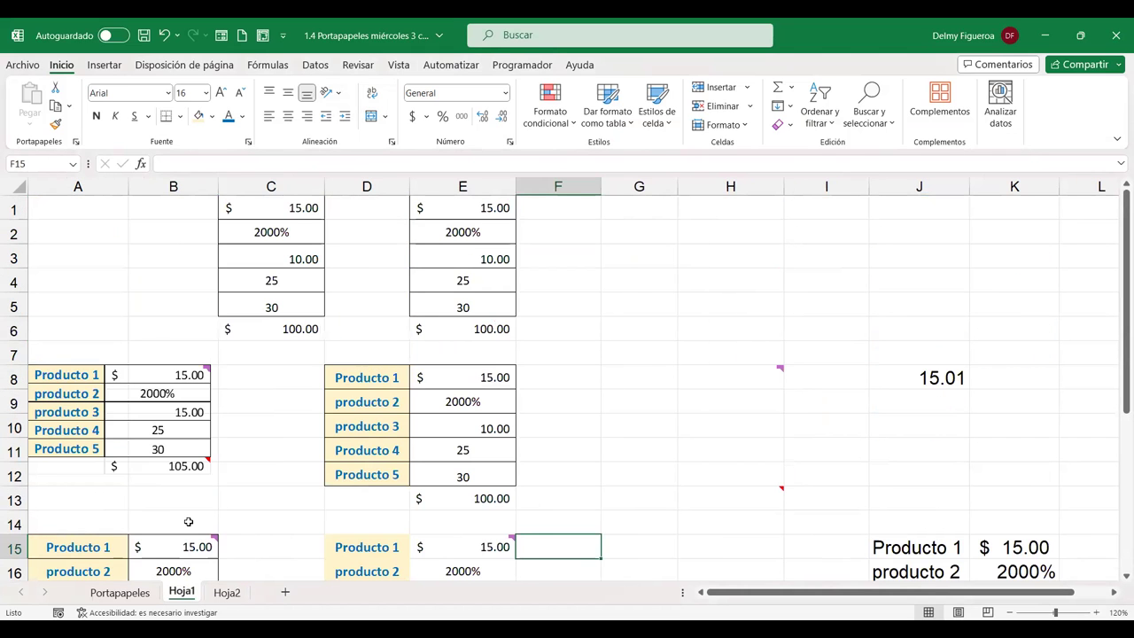
# - Enter 'Hoy es viernes 3 de noviembre' in cell G1, then select row 1
pyautogui.click(638, 208)
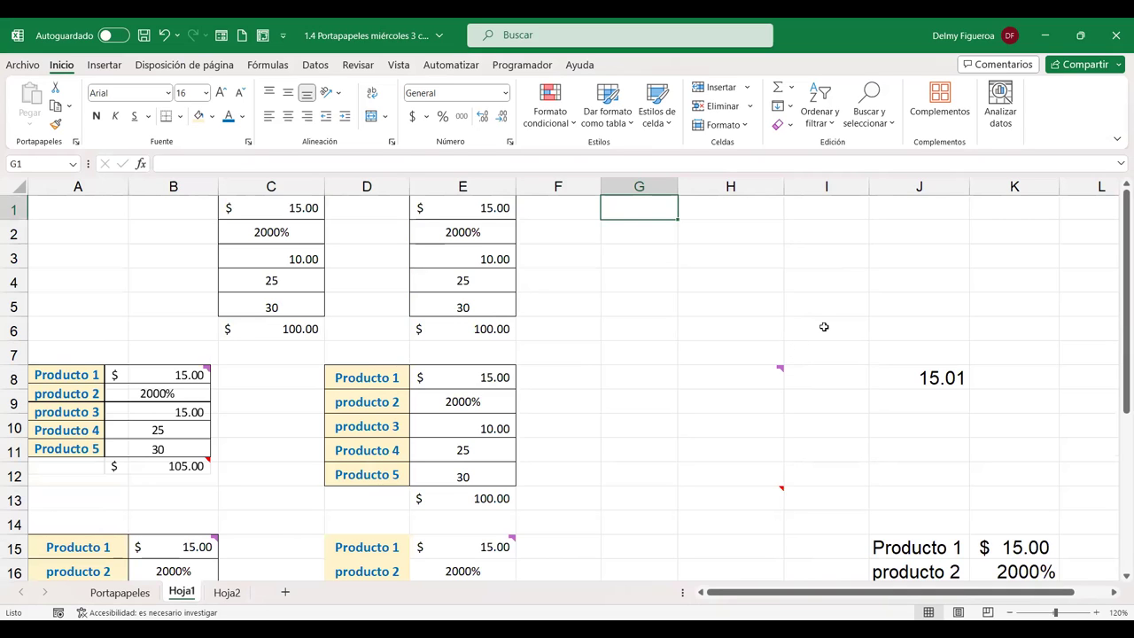
pyautogui.write('Hoy es ')
pyautogui.write('unes')
pyautogui.press('BackSpace')
pyautogui.press('BackSpace')
pyautogui.press('BackSpace')
pyautogui.press('BackSpace')
pyautogui.press('BackSpace')
pyautogui.write('viernes')
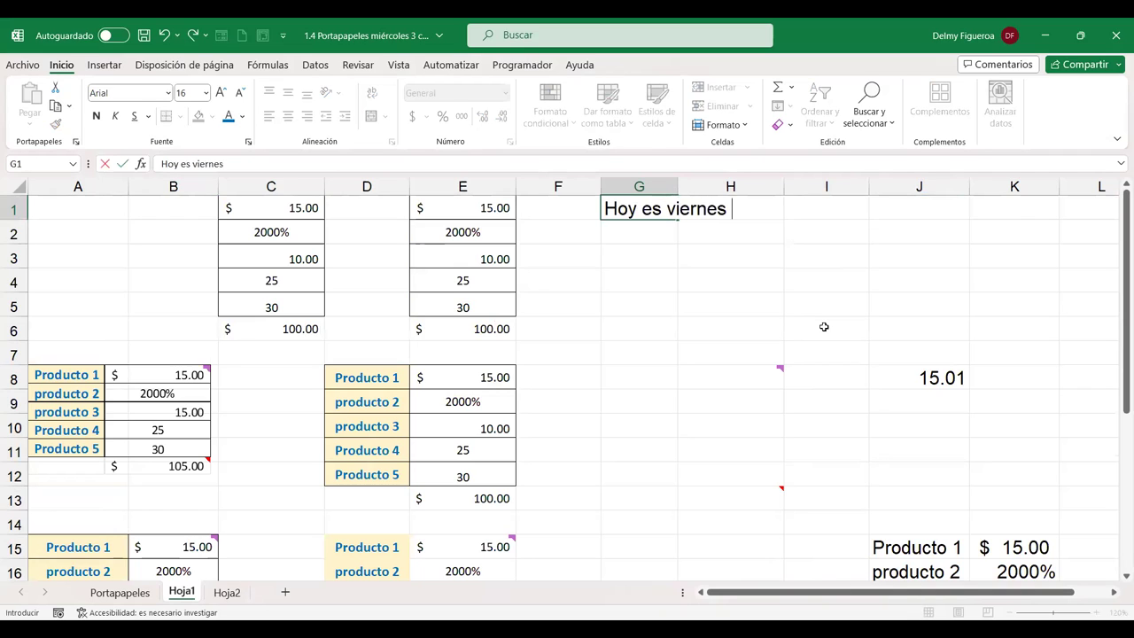
pyautogui.write(' 3 de novi')
pyautogui.write('embre')
pyautogui.hotkey('ctrl', 'Return')
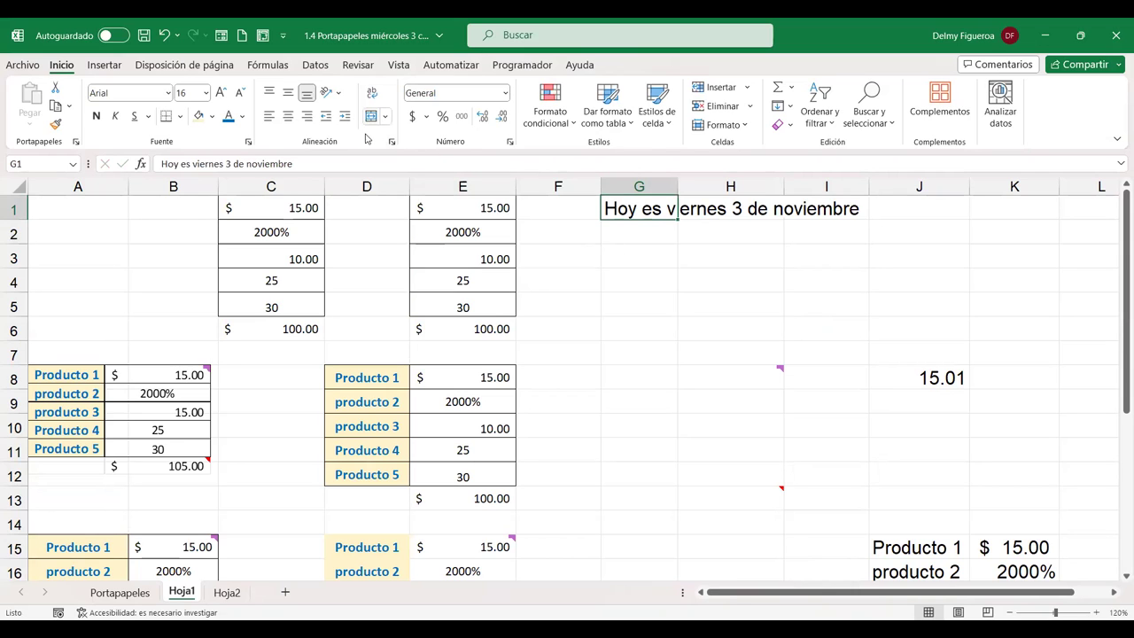
pyautogui.click(18, 208)
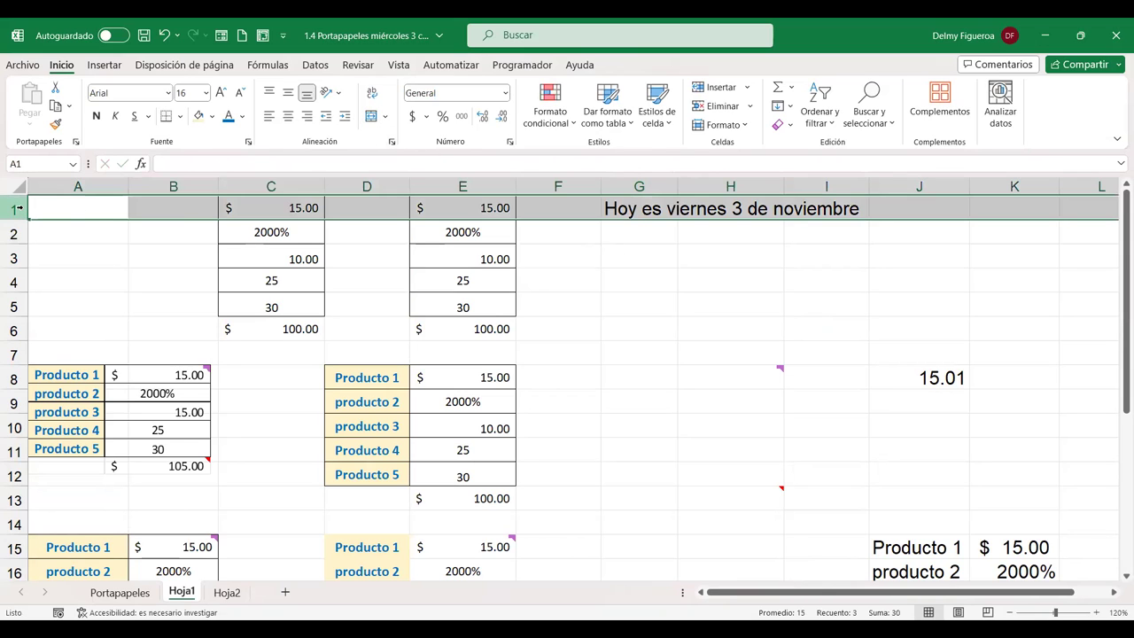
# - Insert two blank rows above row 1
pyautogui.rightClick(18, 208)
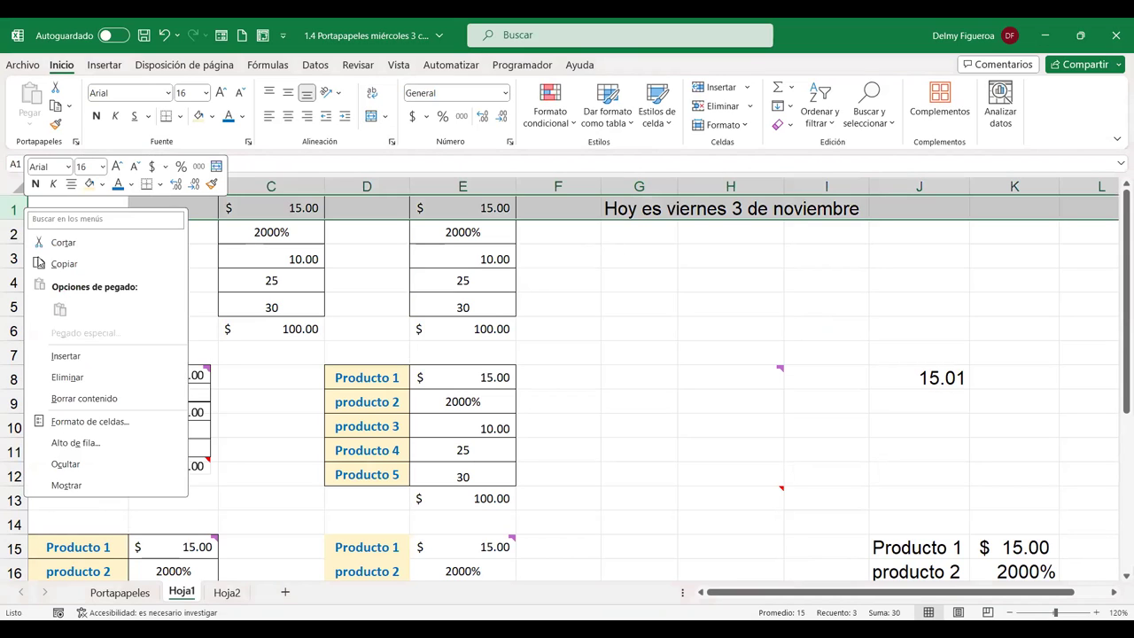
pyautogui.click(66, 356)
pyautogui.press('F4')
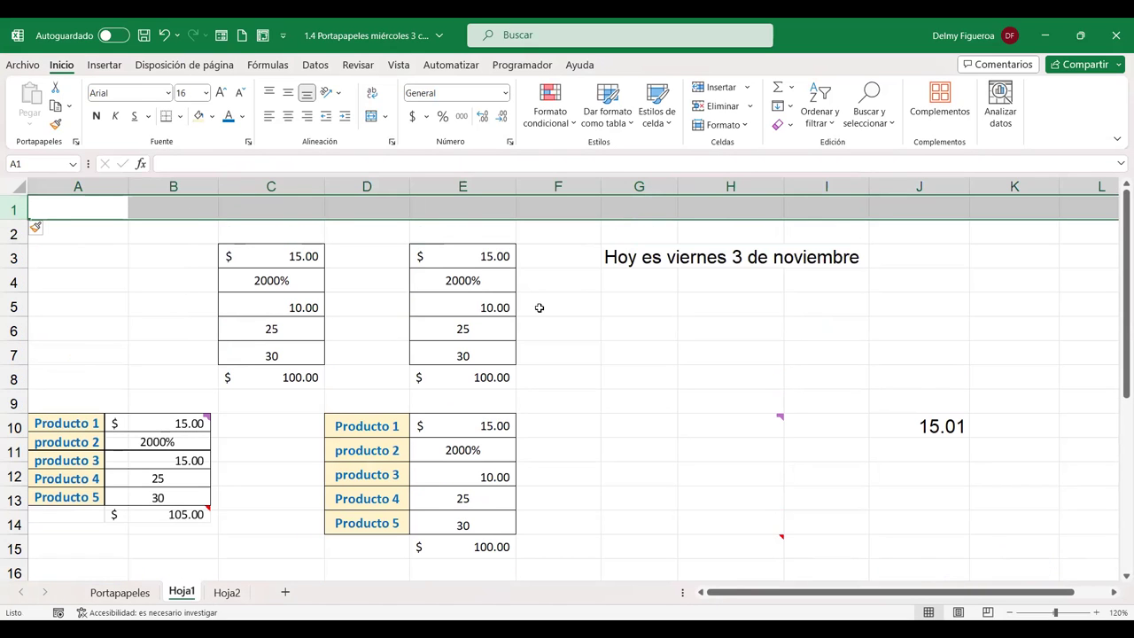
# - Move the date sentence from G3 back up into G1
pyautogui.click(631, 264)
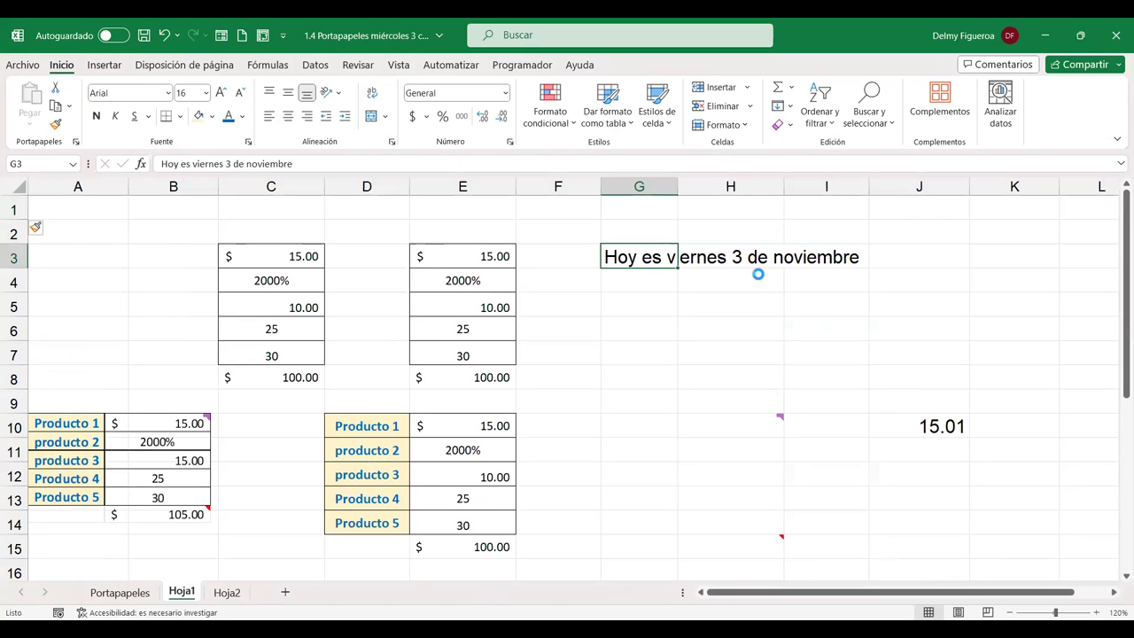
pyautogui.hotkey('ctrl', 'c')
pyautogui.press('Up')
pyautogui.press('Up')
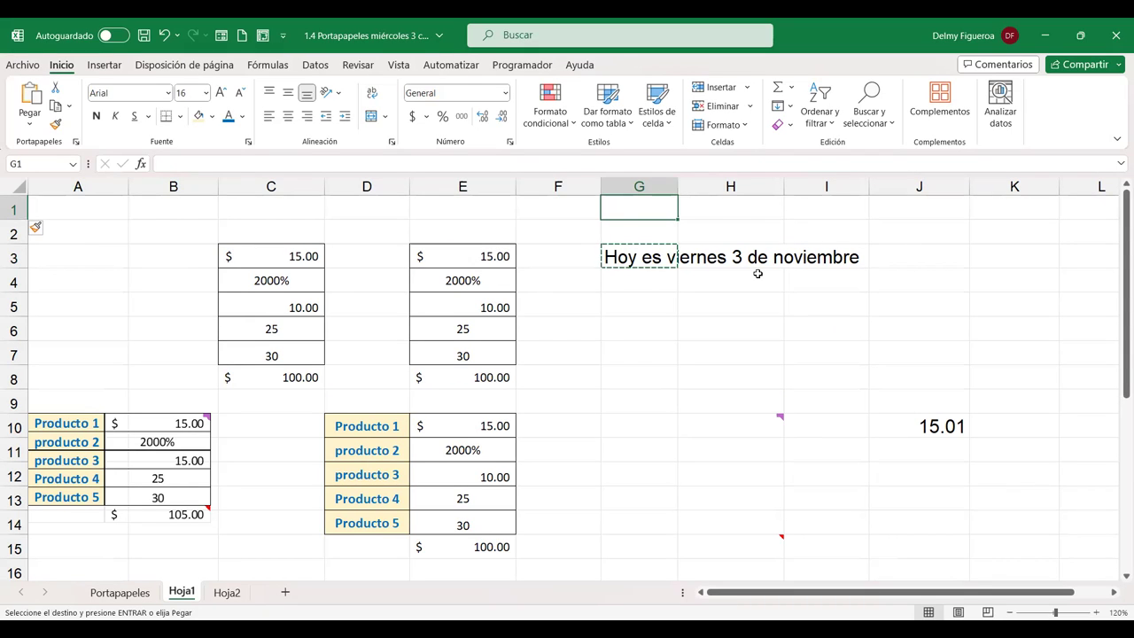
pyautogui.press('Return')
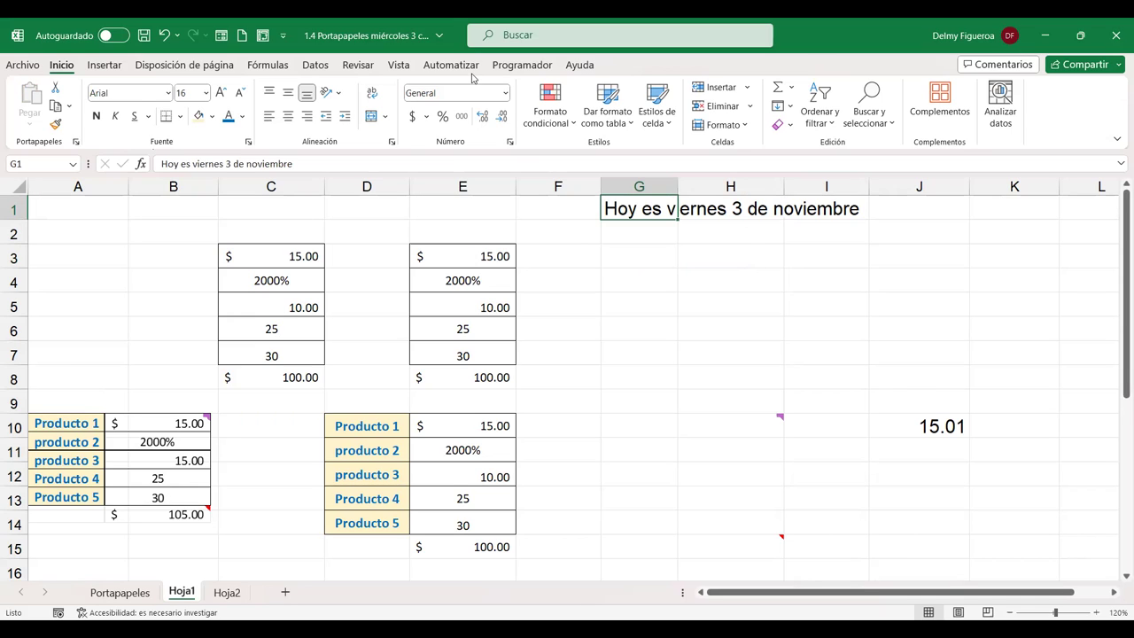
# - Wrap the date sentence inside cell G1
pyautogui.click(373, 99)
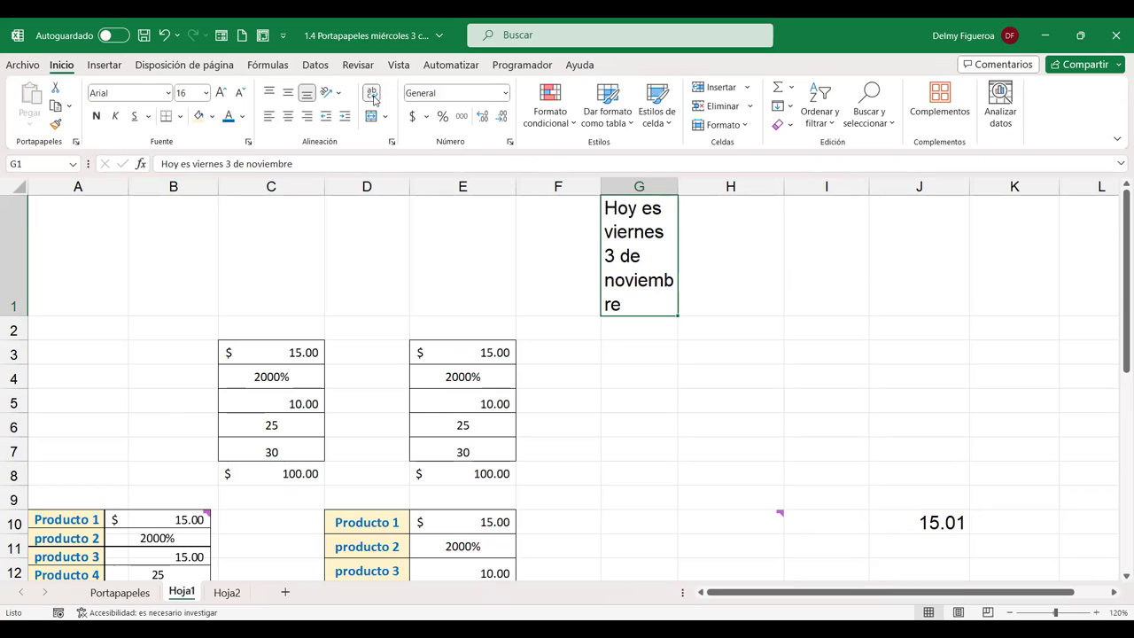
pyautogui.hotkey('ctrl', '1')
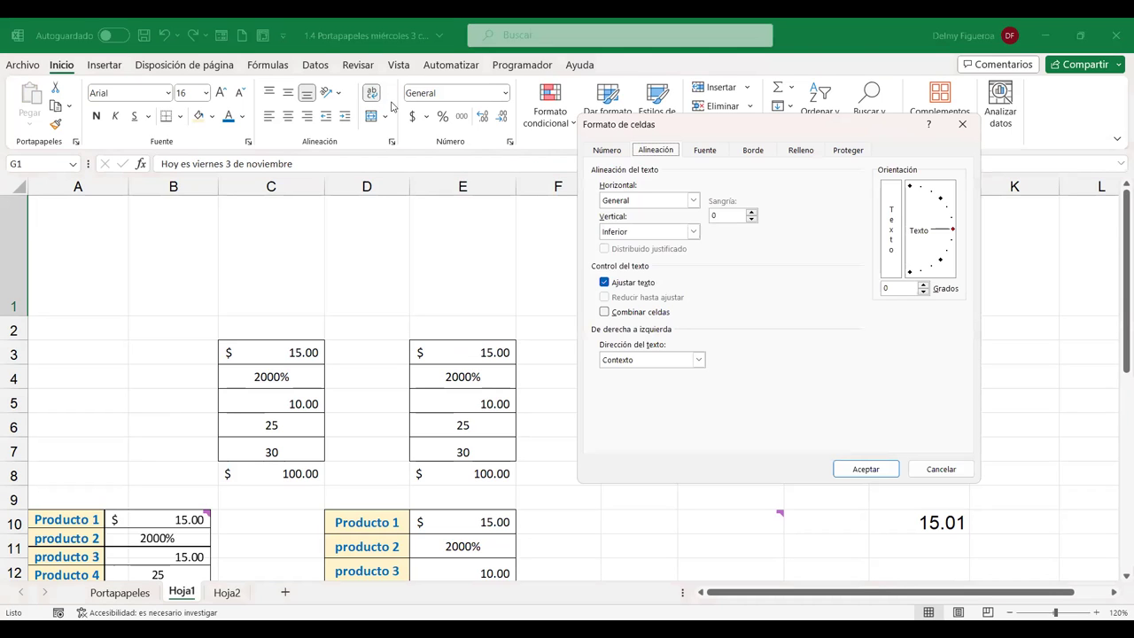
pyautogui.click(962, 470)
# - Select G1:H1 and show the Combinar y centrar options
pyautogui.moveTo(656, 239); pyautogui.dragTo(701, 241)
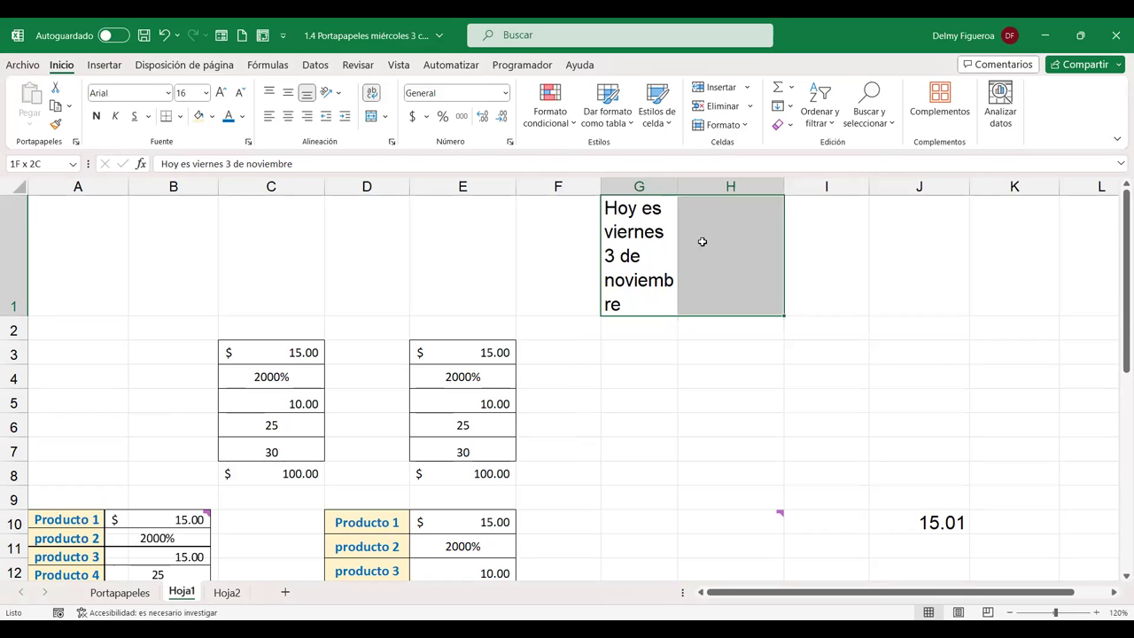
pyautogui.click(657, 243)
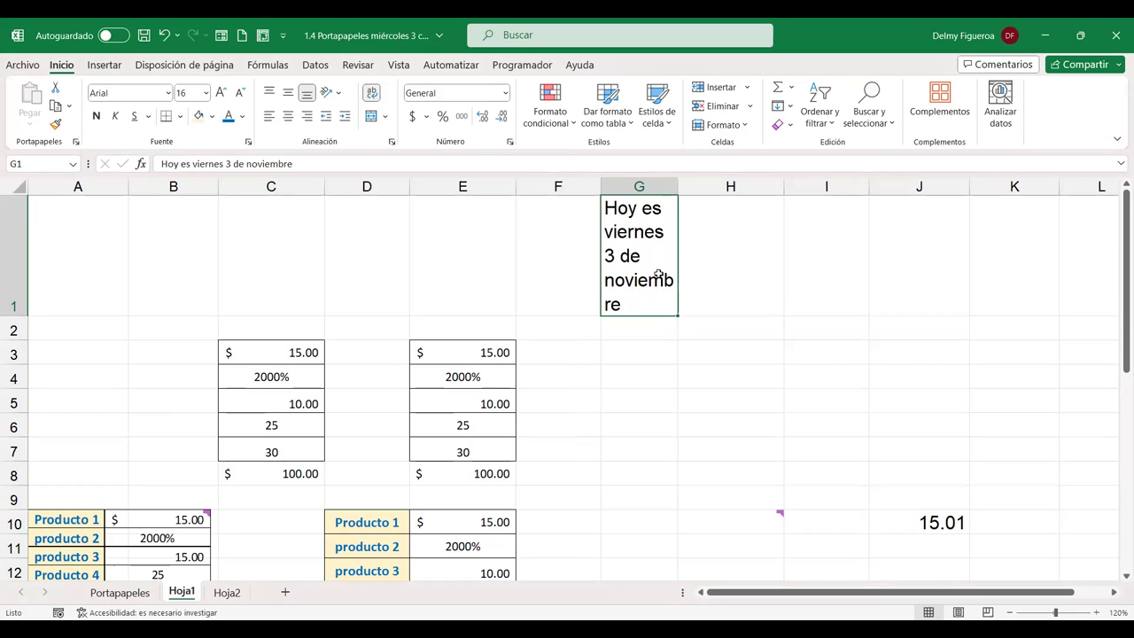
pyautogui.click(745, 248)
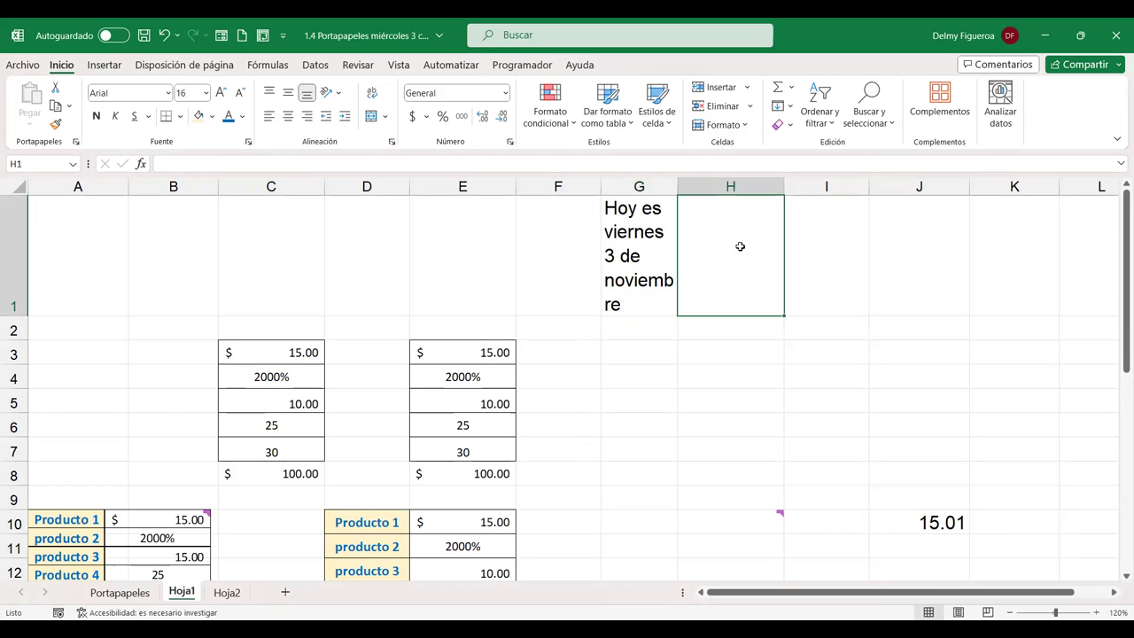
pyautogui.keyDown('shift'); pyautogui.click(652, 248); pyautogui.keyUp('shift')
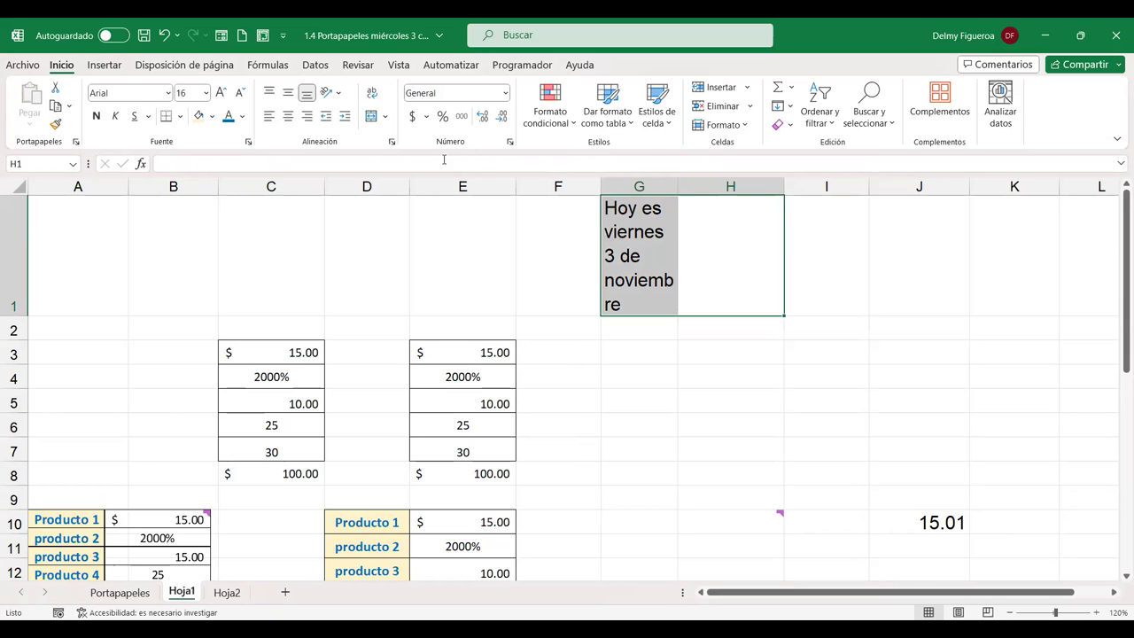
pyautogui.click(386, 117)
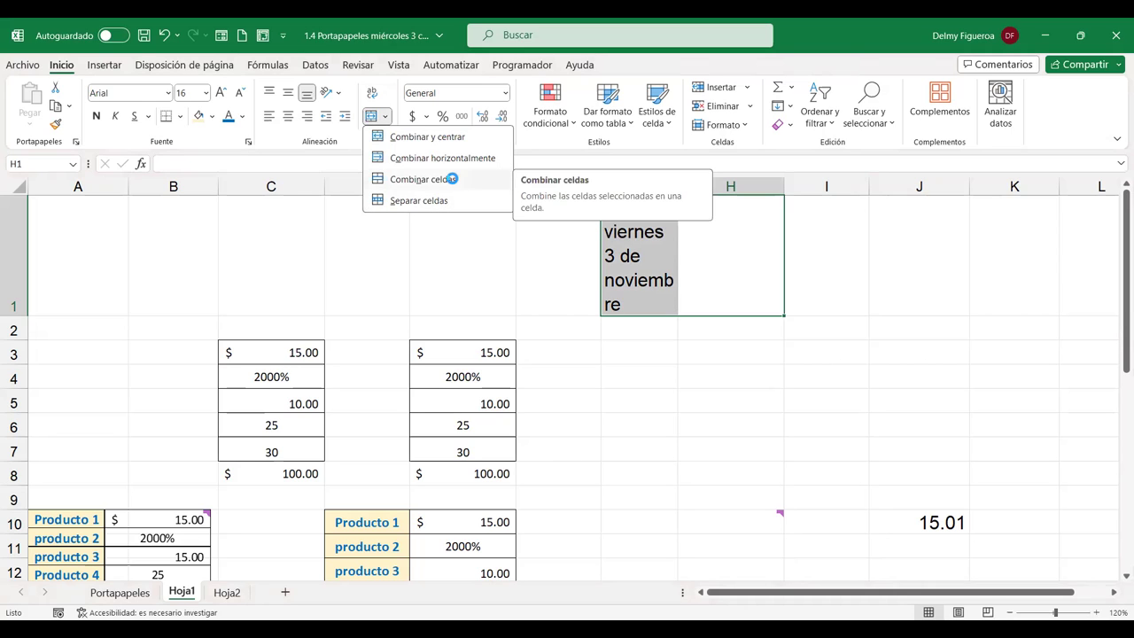
# - Merge G1:H1 with Combinar celdas and centre the date text vertically and horizontally
pyautogui.click(452, 180)
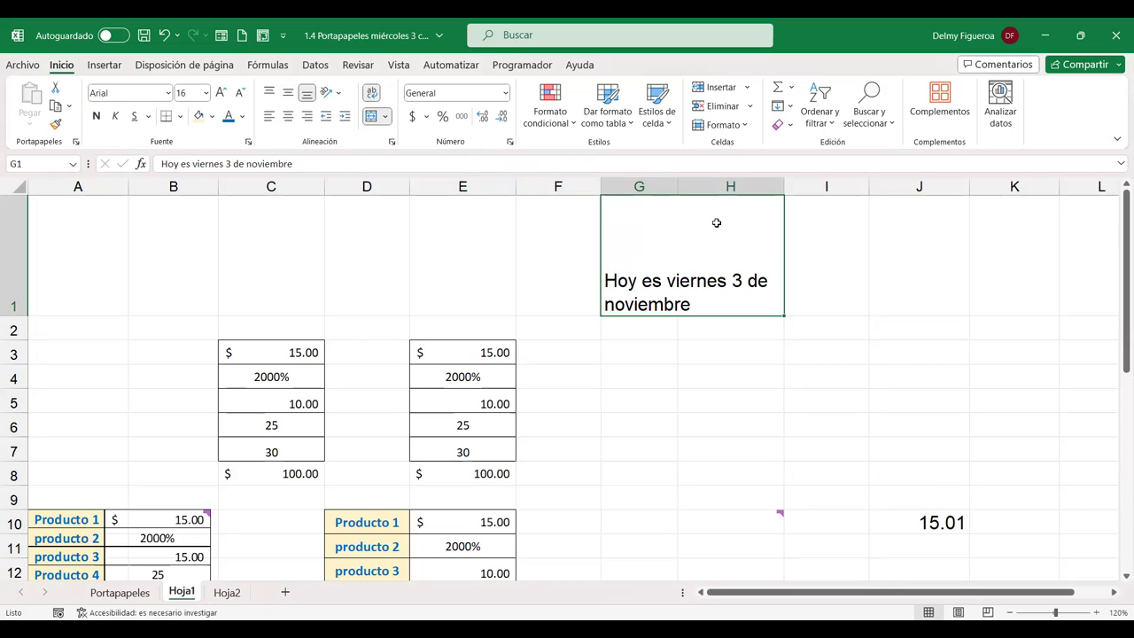
pyautogui.click(290, 97)
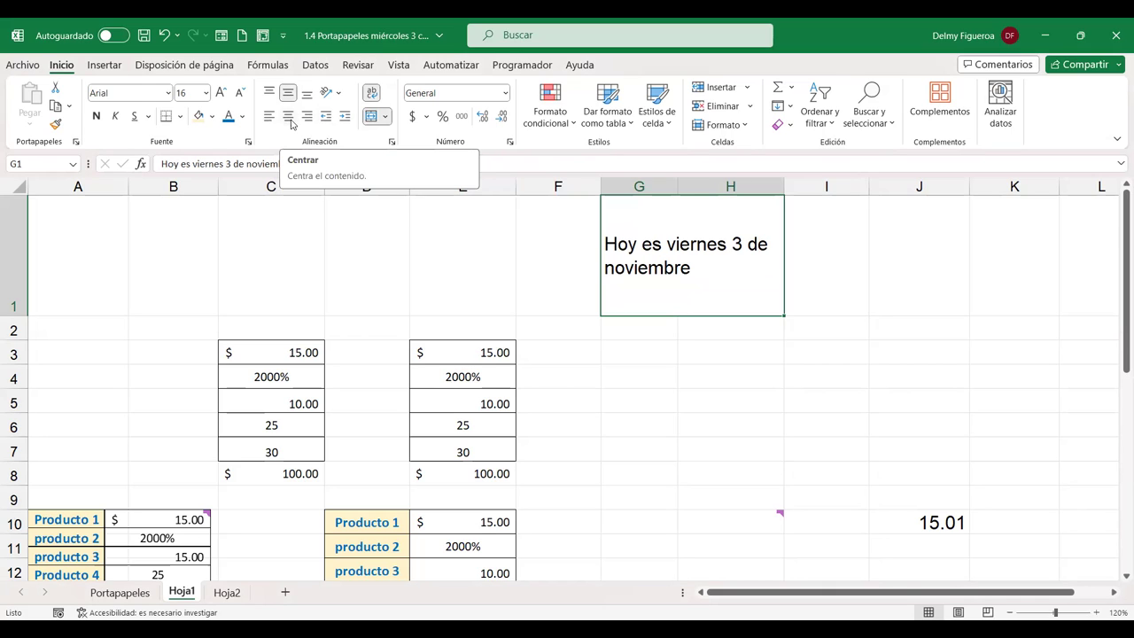
pyautogui.click(290, 123)
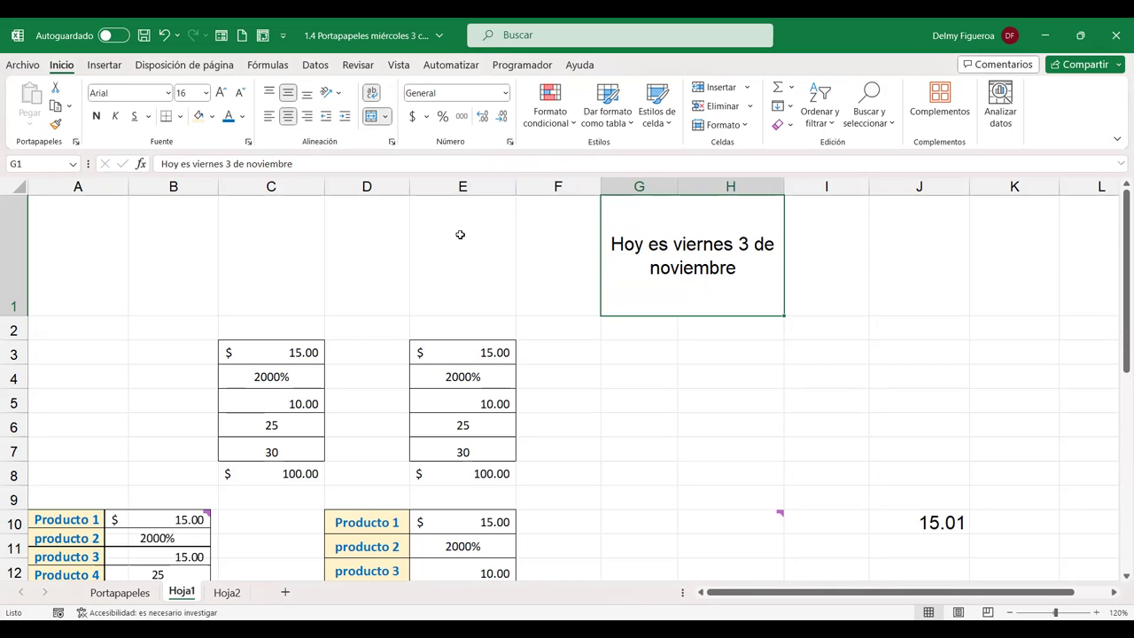
# - Turn off Ajustar texto and turn on Reducir hasta ajustar for the merged date cell
pyautogui.hotkey('ctrl', '1')
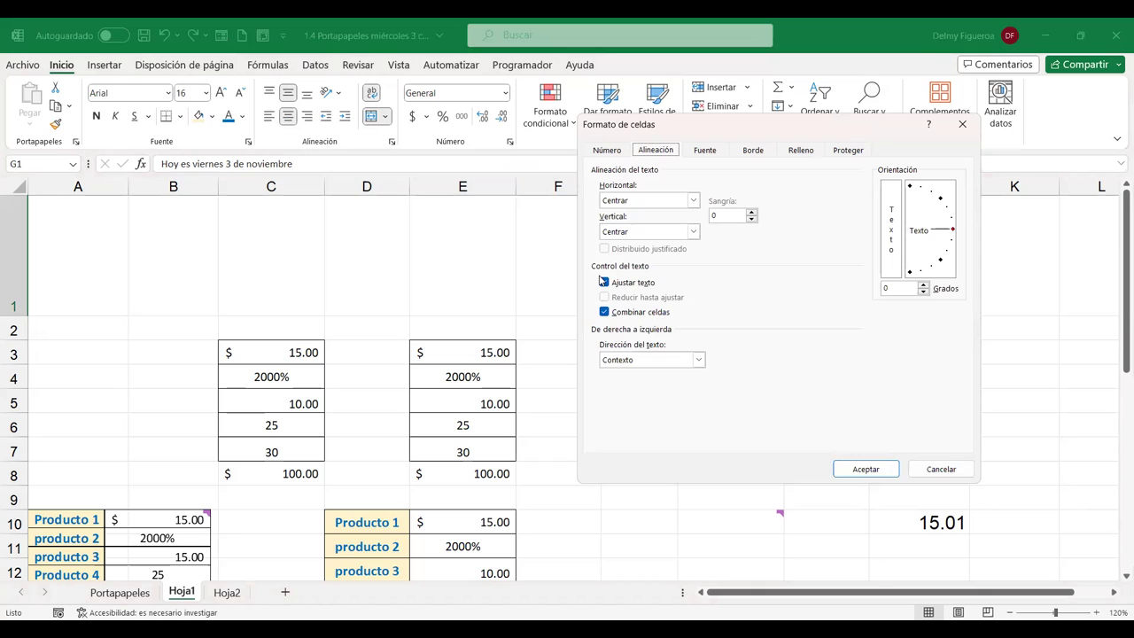
pyautogui.click(605, 283)
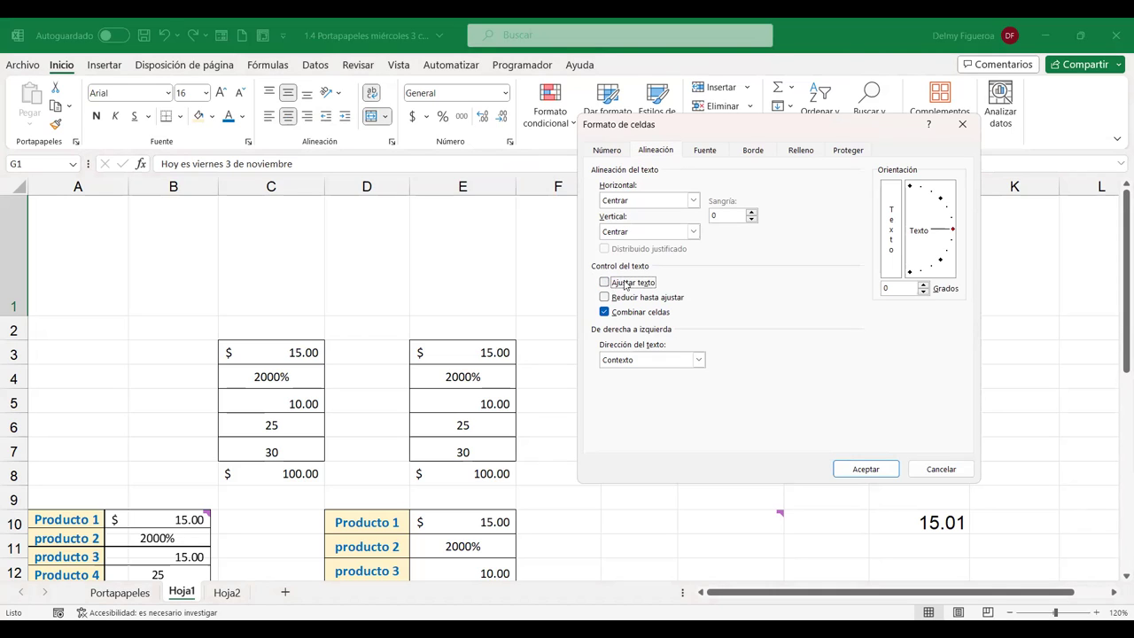
pyautogui.click(604, 298)
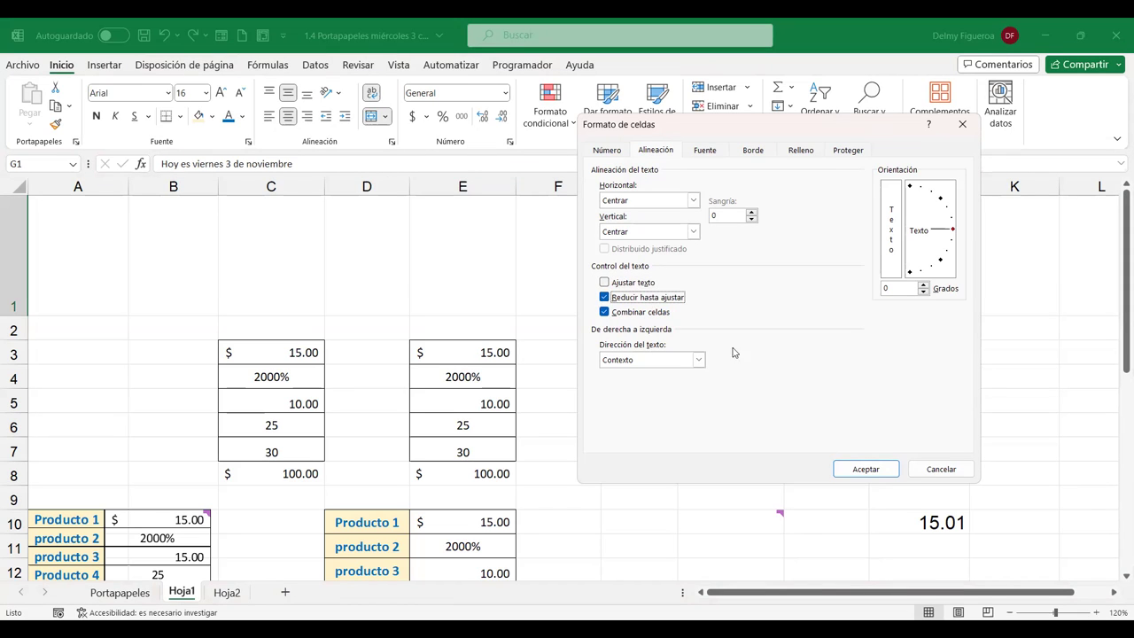
pyautogui.click(862, 472)
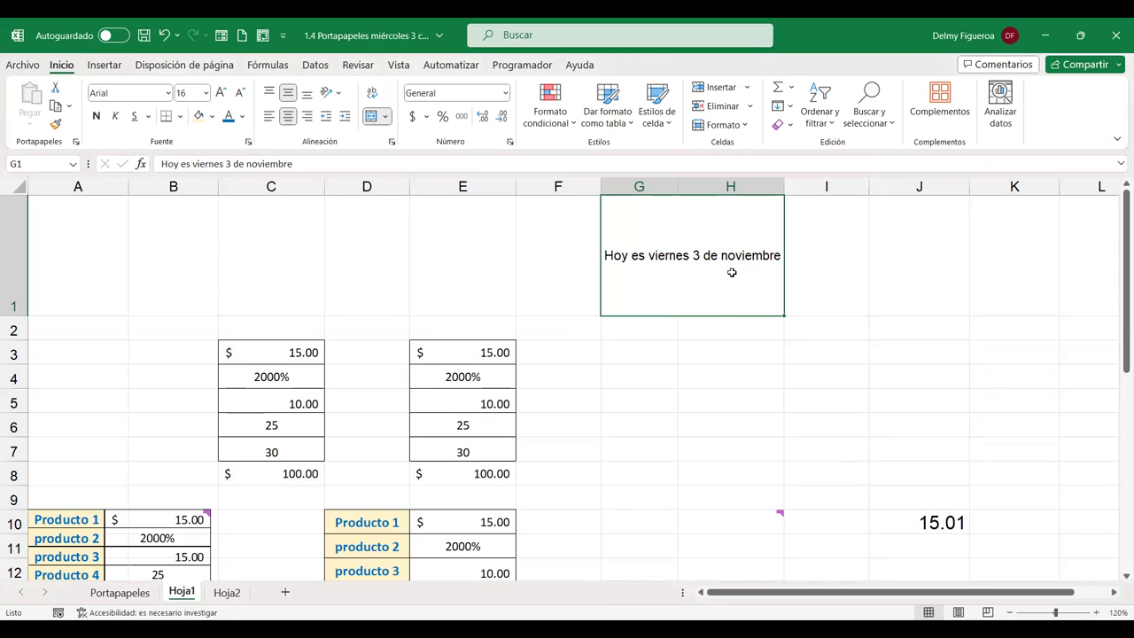
# - Rotate the date text to 90 degrees and narrow column H almost to nothing
pyautogui.hotkey('ctrl', '1')
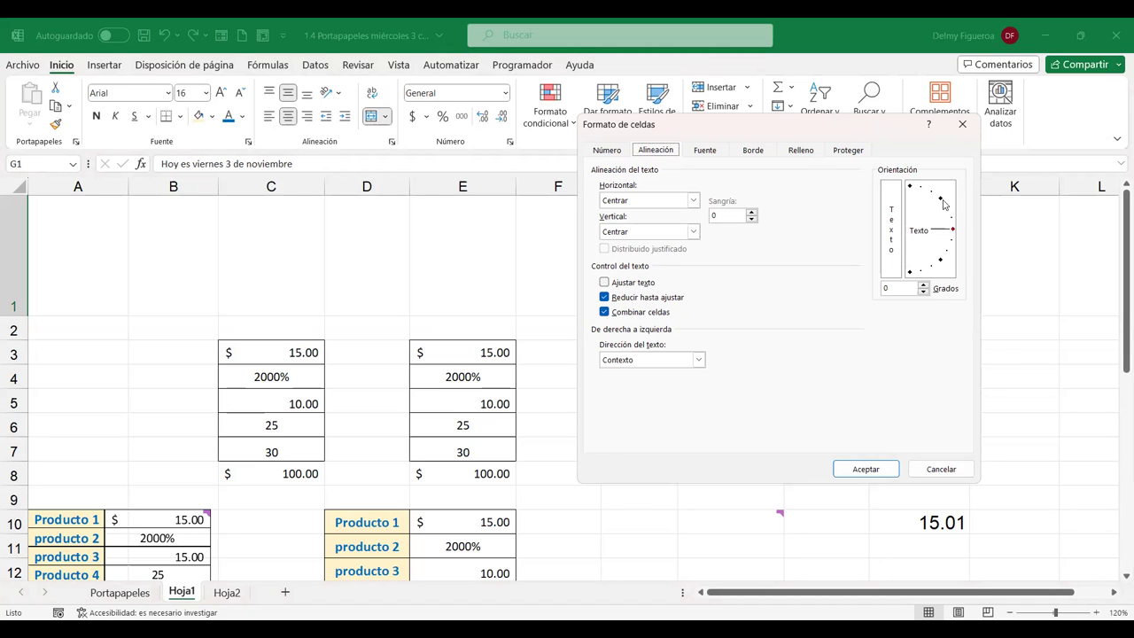
pyautogui.click(910, 188)
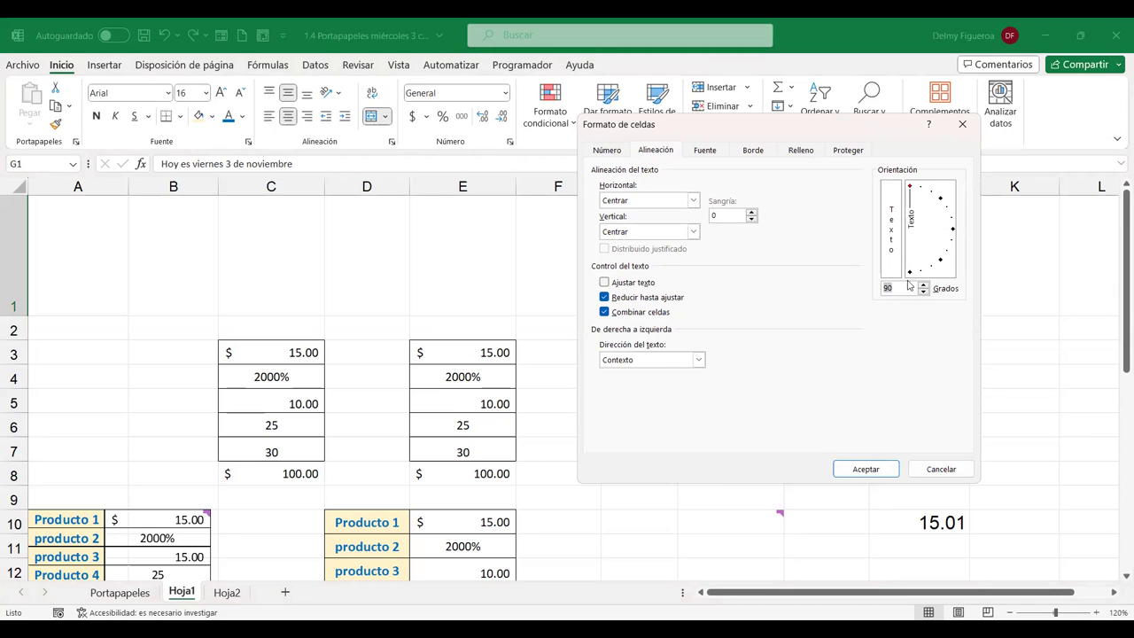
pyautogui.click(884, 468)
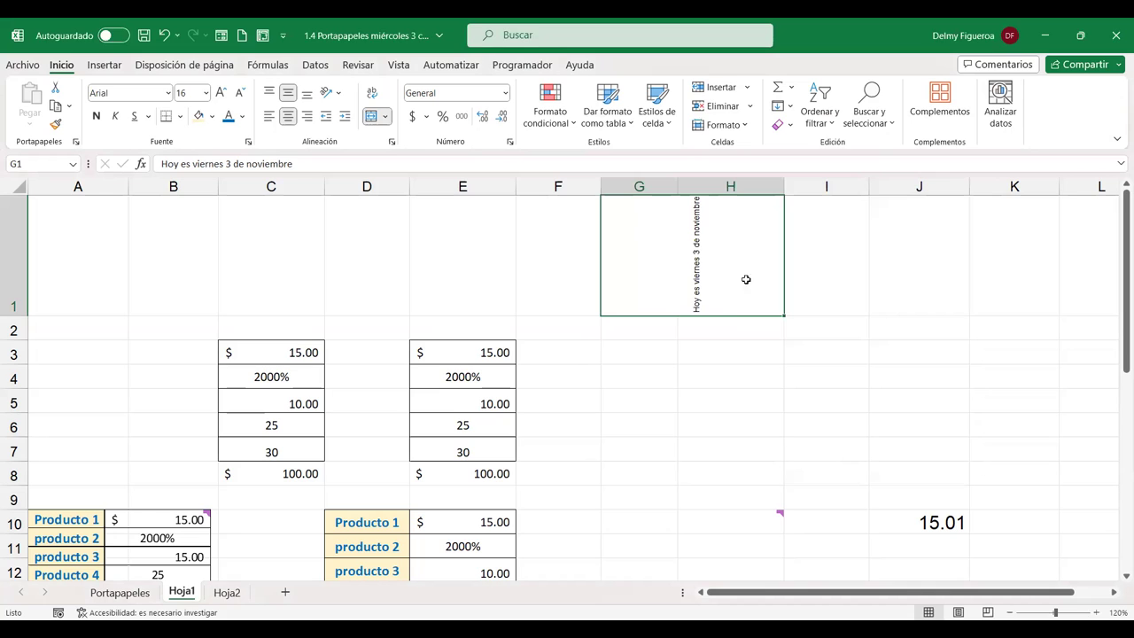
pyautogui.moveTo(684, 187); pyautogui.dragTo(672, 186)
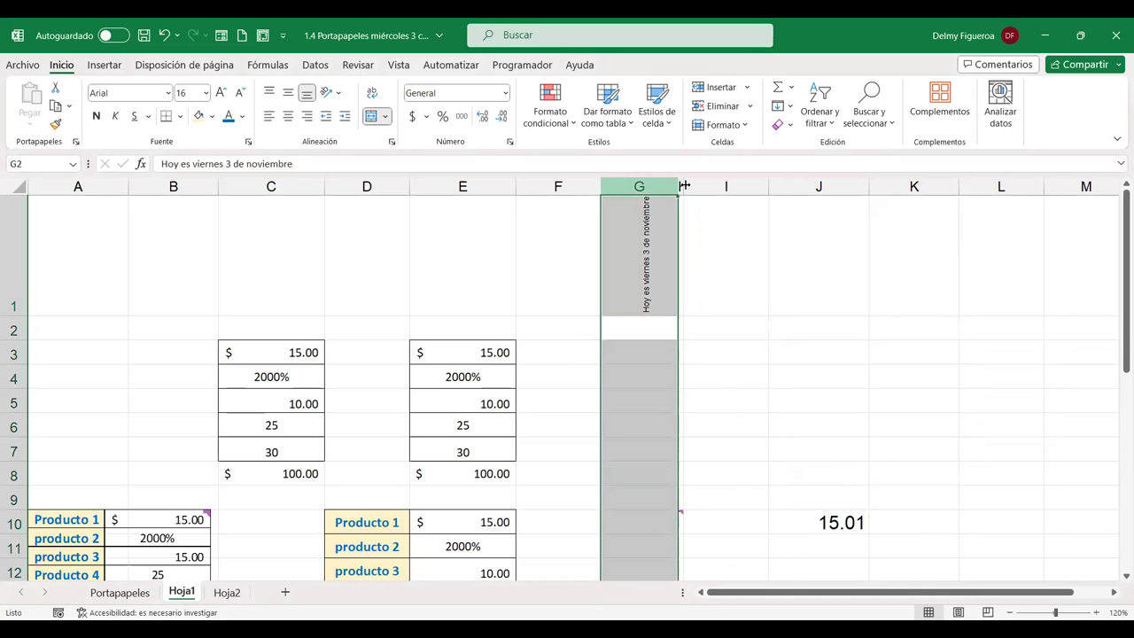
# - Narrow column G to the vertical date text and paste a slim copy into I1
pyautogui.click(653, 269)
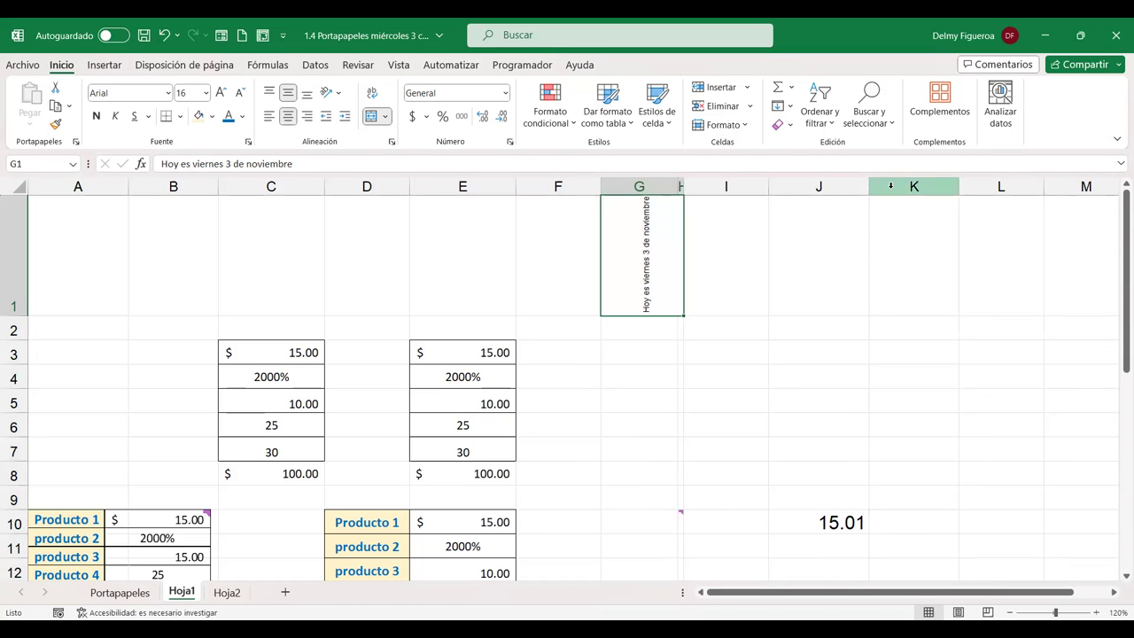
pyautogui.moveTo(678, 186); pyautogui.dragTo(631, 196)
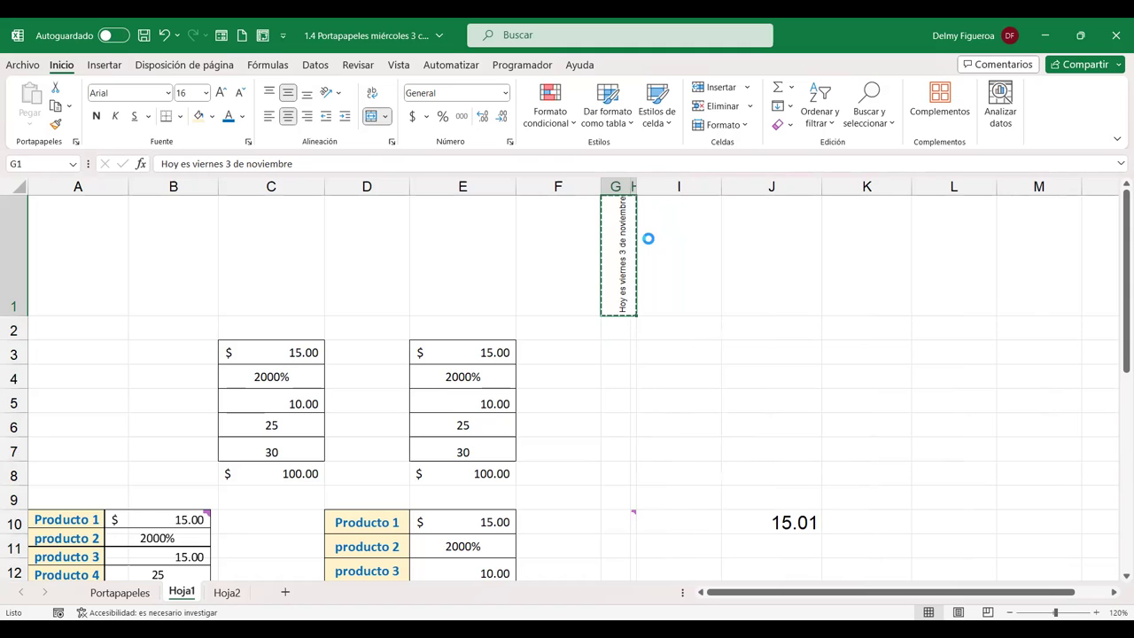
pyautogui.click(679, 244)
pyautogui.write('Hoy es viernes 3 de noviembre')
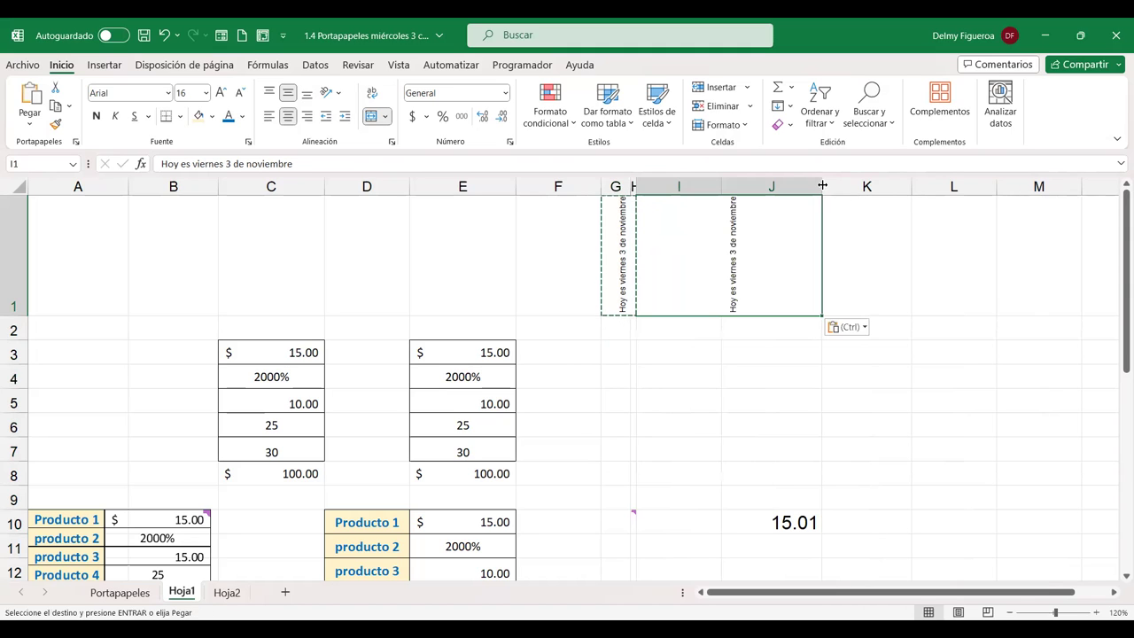
pyautogui.moveTo(823, 185); pyautogui.dragTo(673, 185)
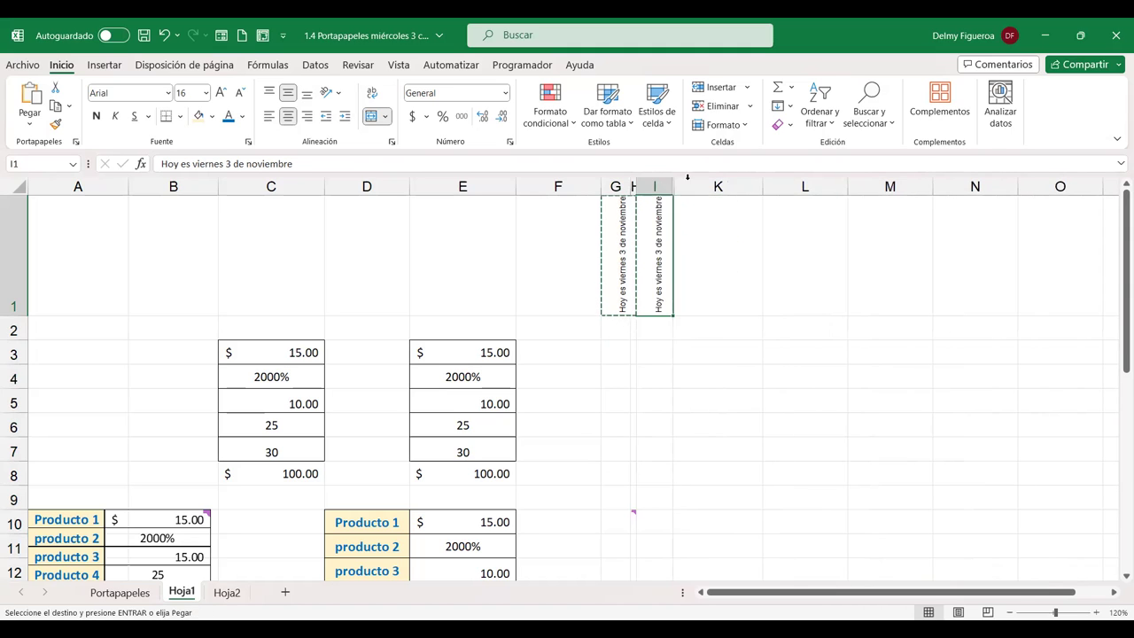
# - Give cell K1 Tachado (strikethrough) font formatting with no underline
pyautogui.click(687, 179)
pyautogui.click(716, 249)
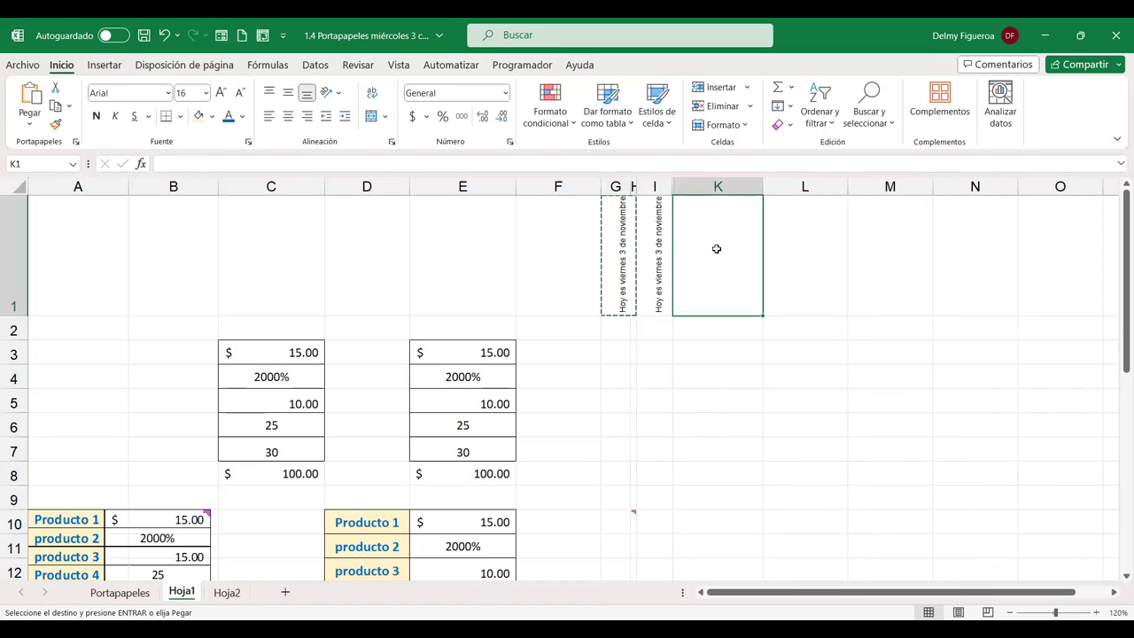
pyautogui.press('Escape')
pyautogui.hotkey('ctrl', '1')
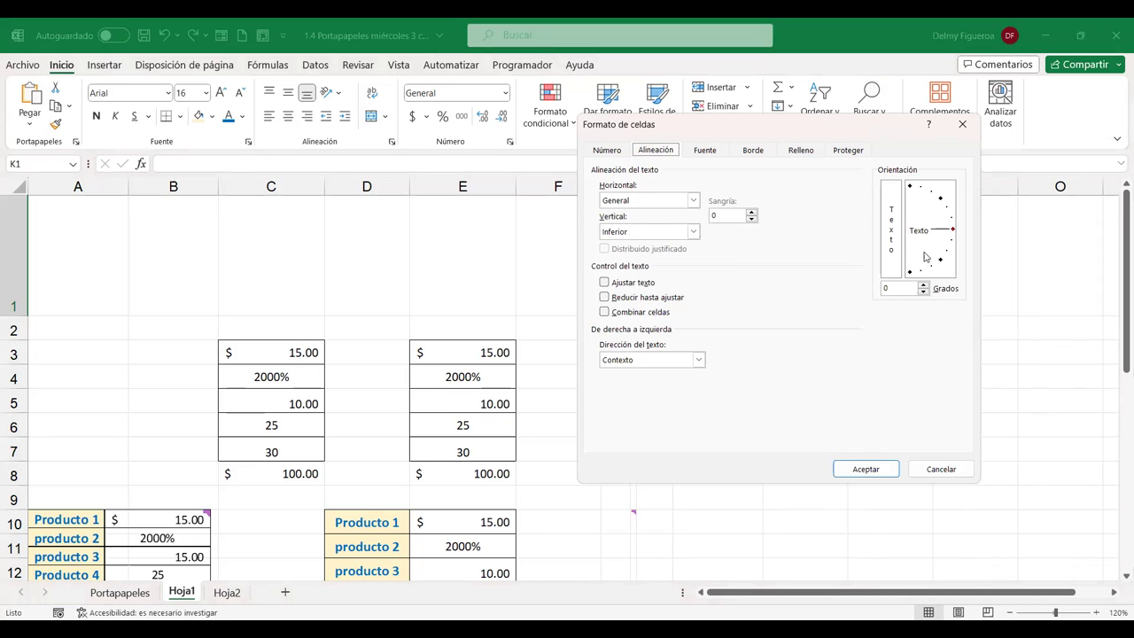
pyautogui.click(706, 152)
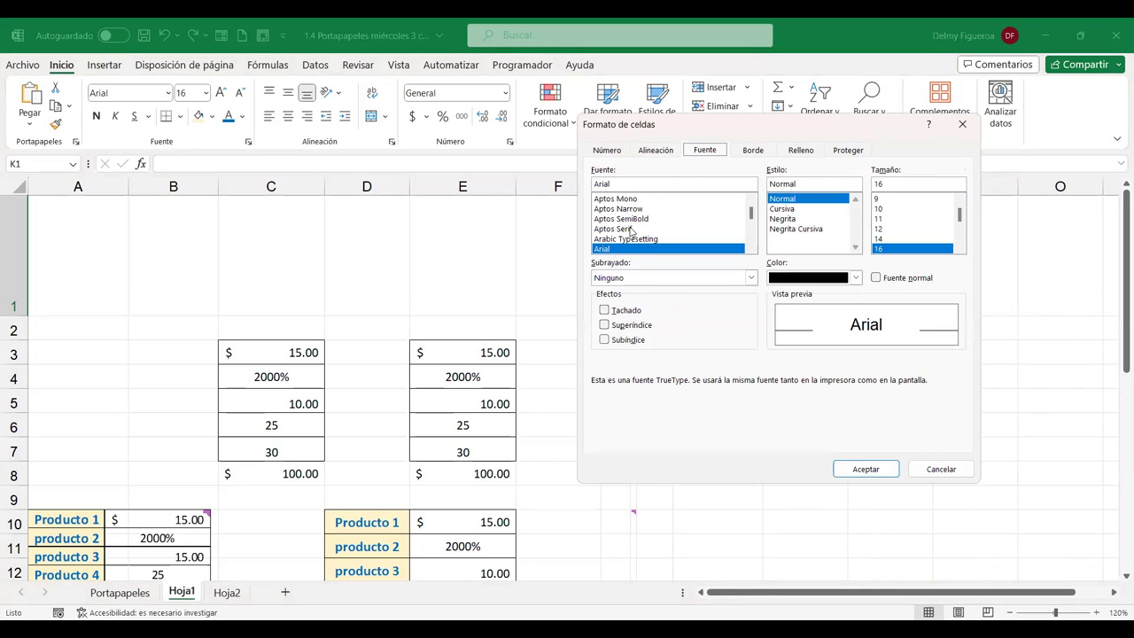
pyautogui.click(634, 280)
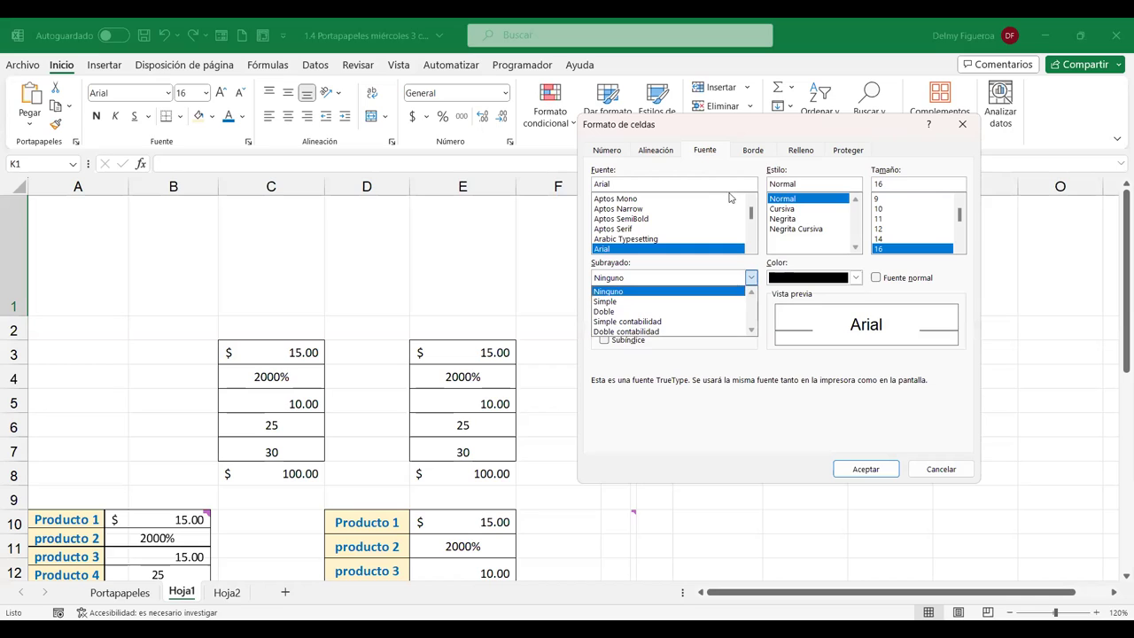
pyautogui.click(740, 359)
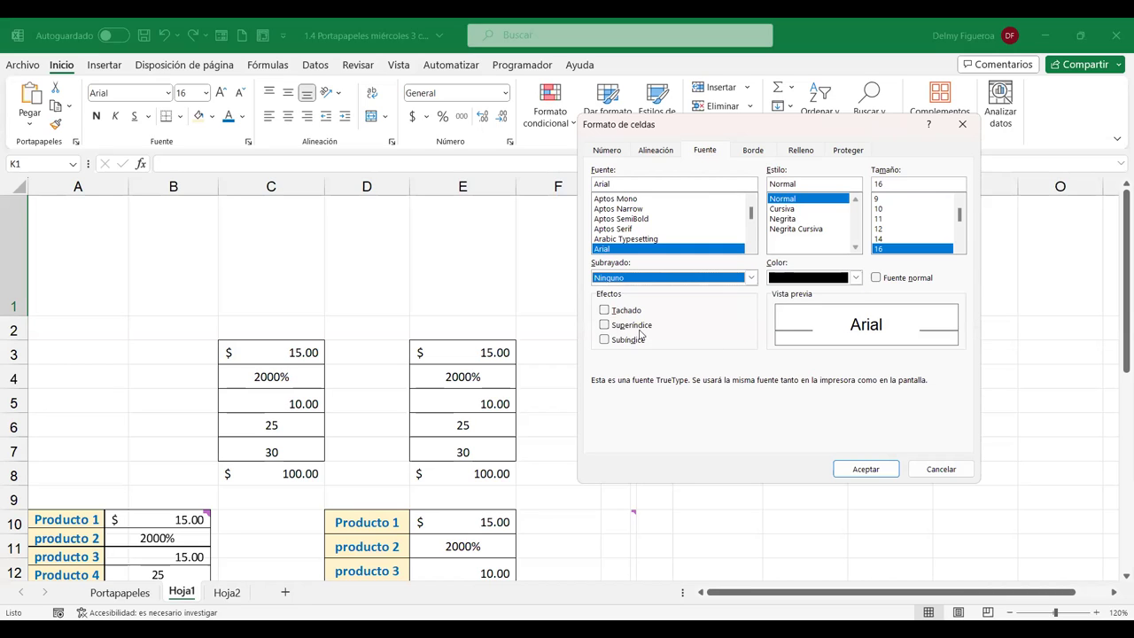
pyautogui.click(604, 311)
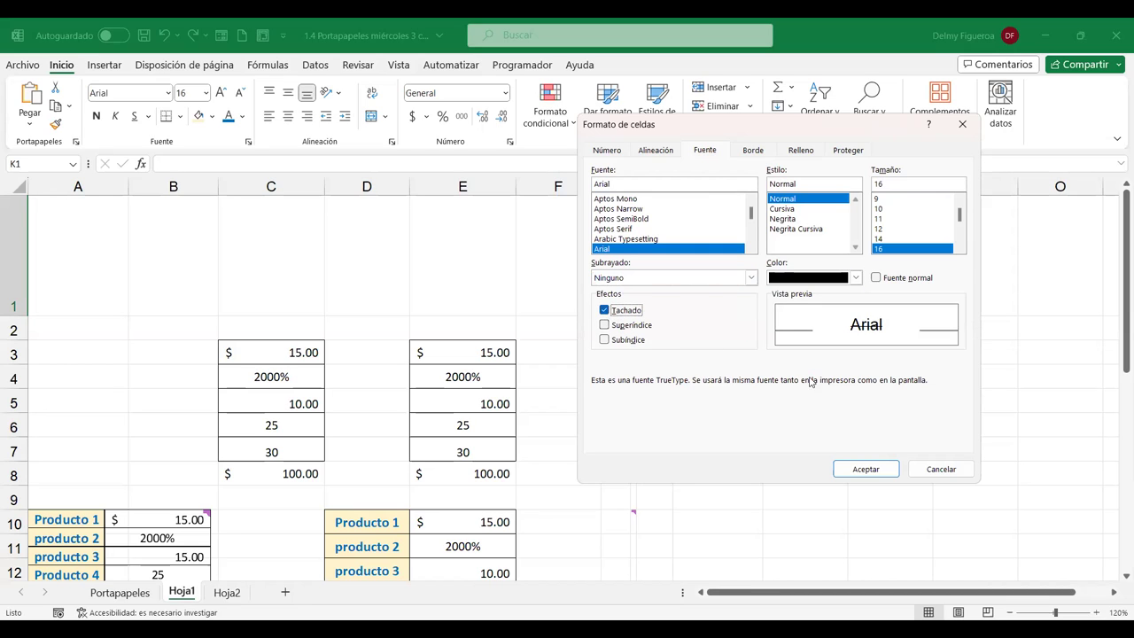
pyautogui.click(867, 468)
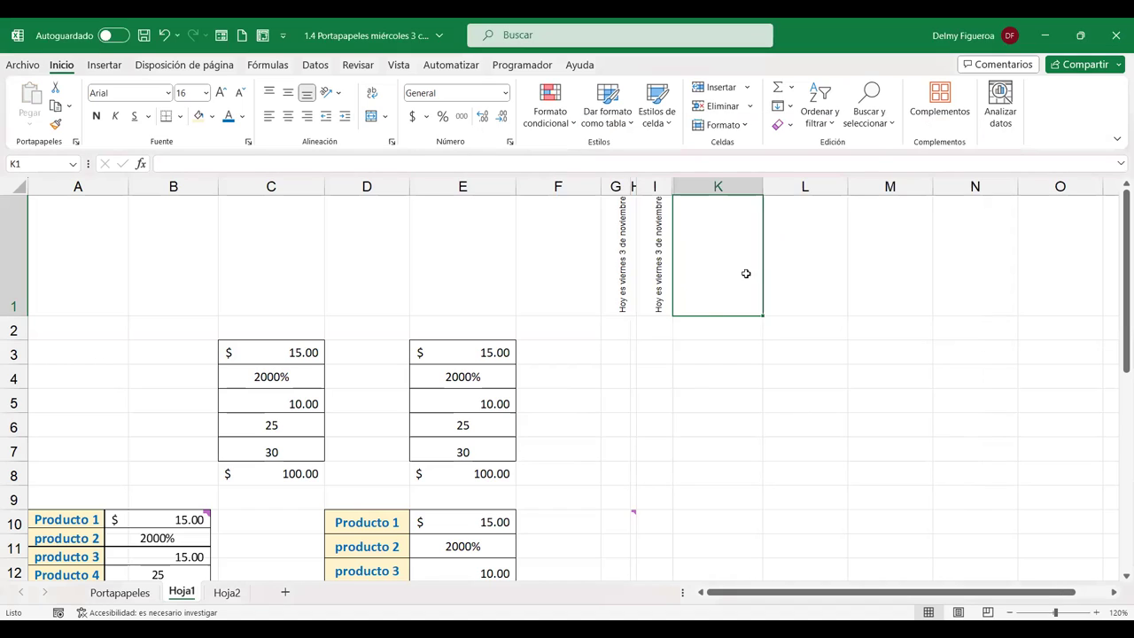
# - Type 'Texto' into K1, then move to L1 and bring up its font settings
pyautogui.write('Texto')
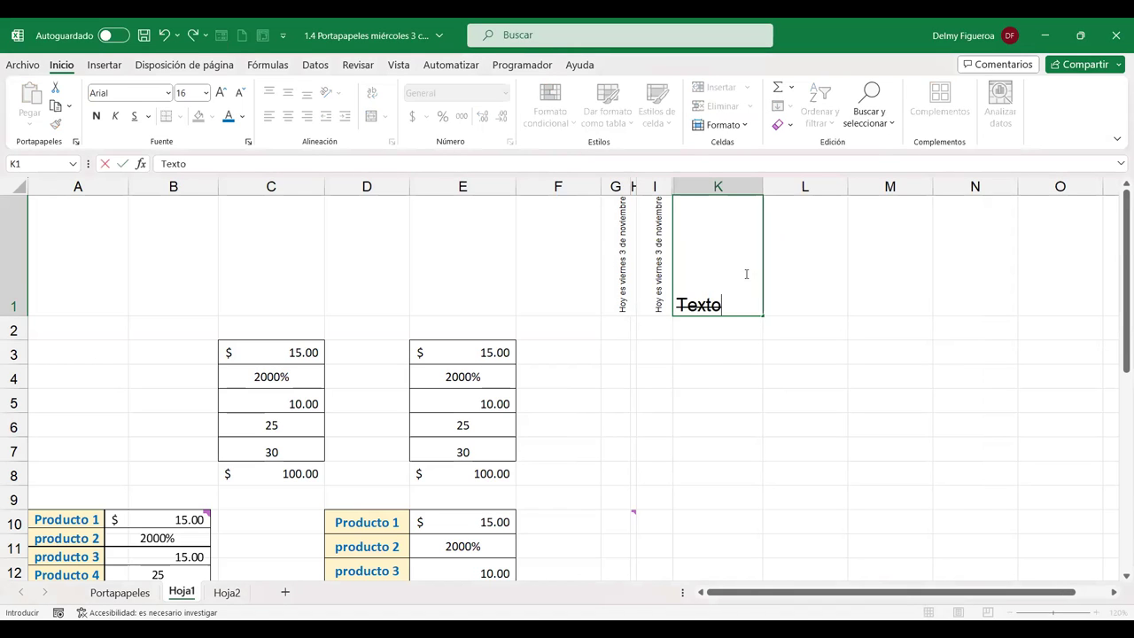
pyautogui.press('Return')
pyautogui.click(746, 274)
pyautogui.press('Right')
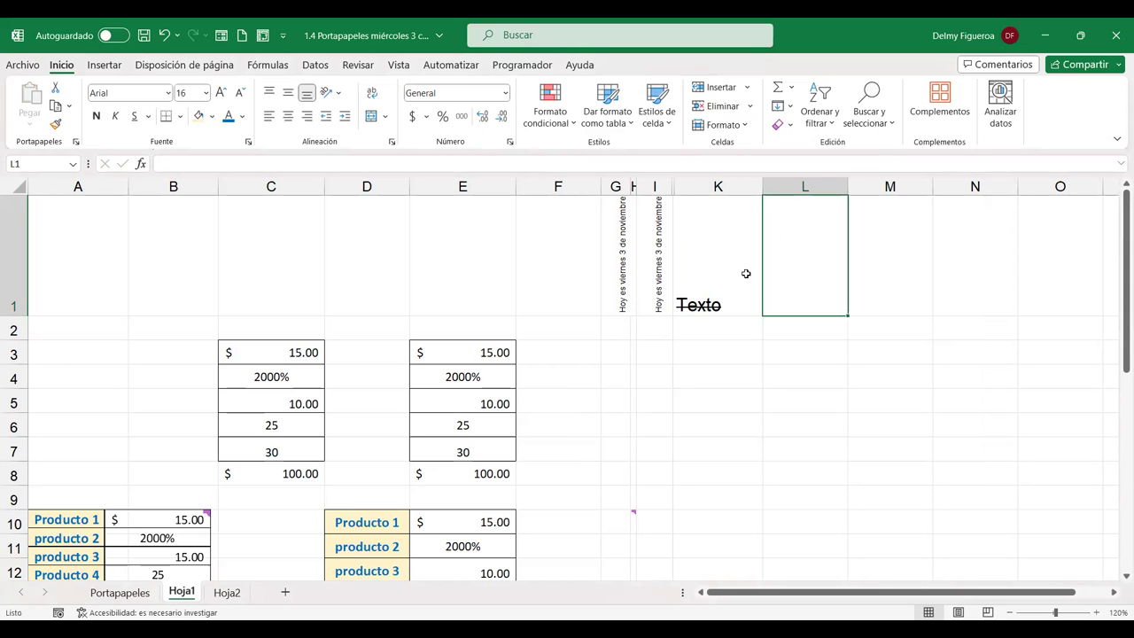
pyautogui.hotkey('ctrl', '1')
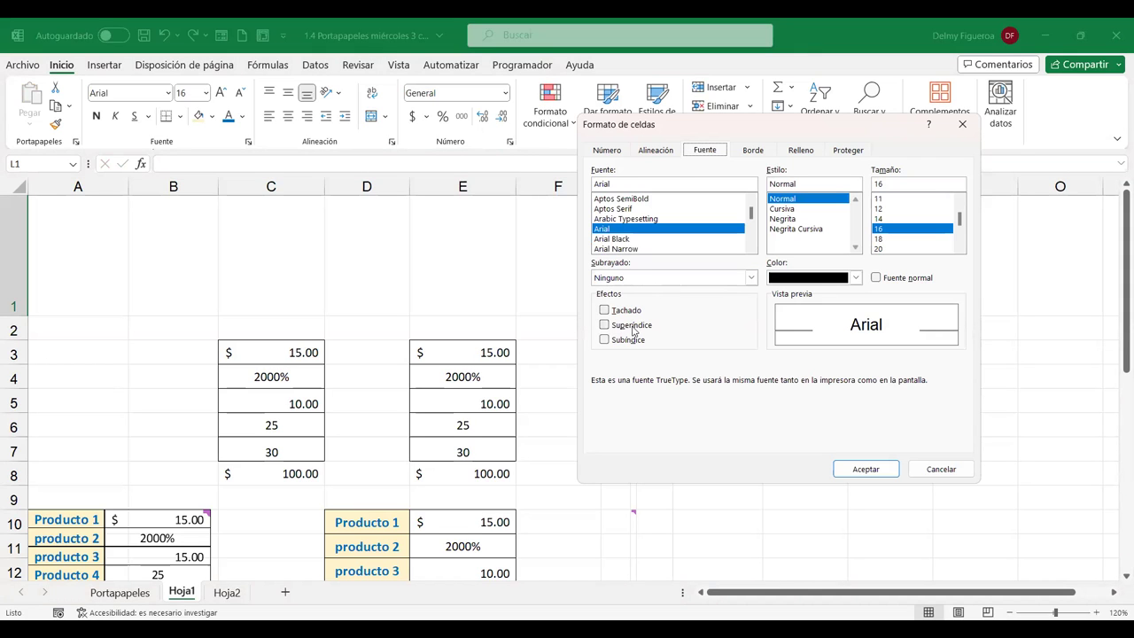
# - Dismiss the font settings unchanged and enter x2 in cell L1
pyautogui.click(633, 328)
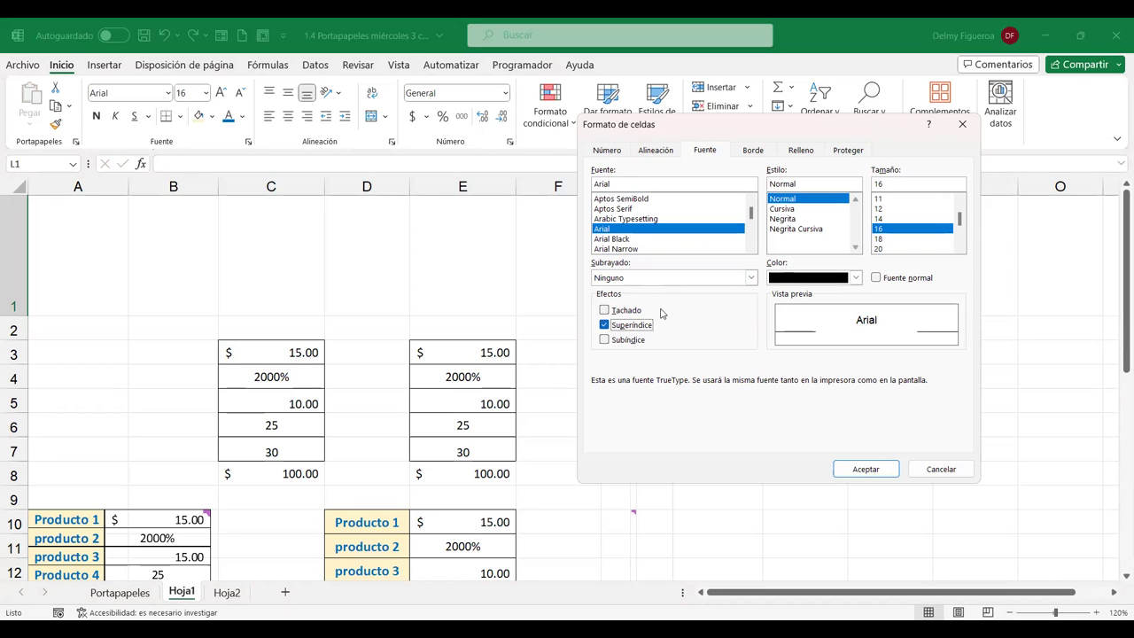
pyautogui.click(616, 342)
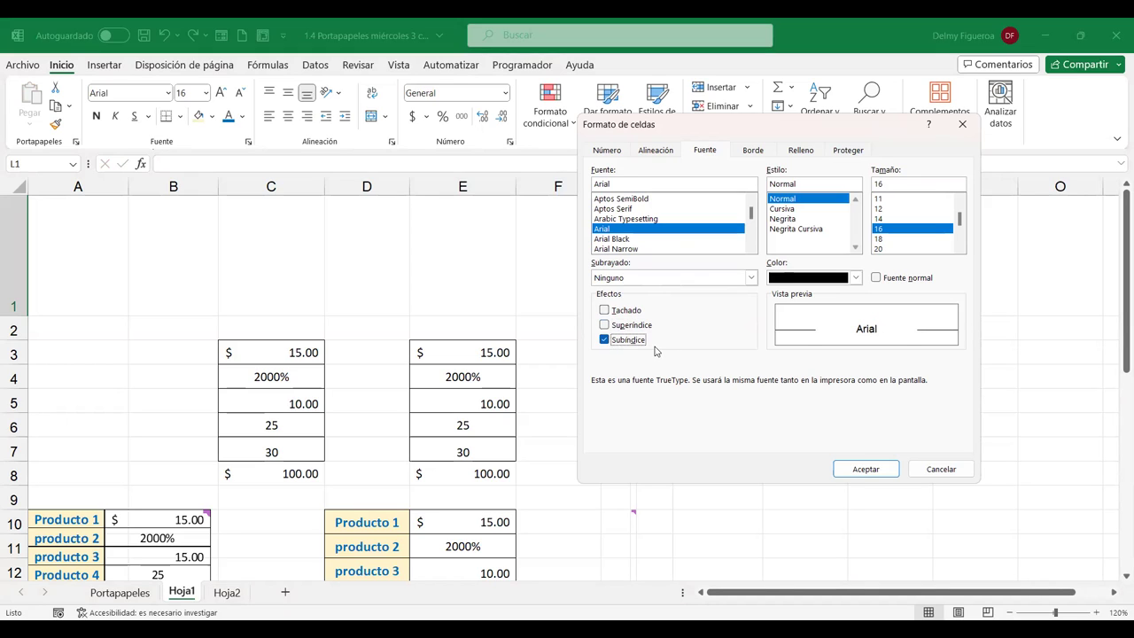
pyautogui.click(943, 469)
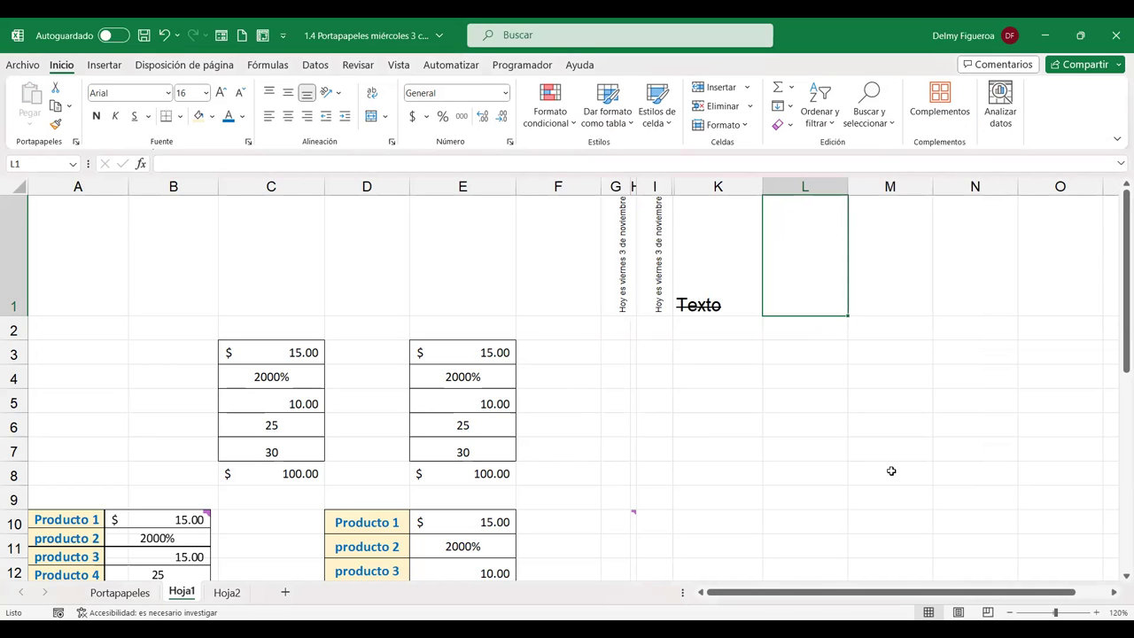
pyautogui.write('x2')
pyautogui.press('Tab')
pyautogui.press('Left')
# - Format the 2 in L1 as Superíndice so it reads x², then select M1
pyautogui.press('F1')
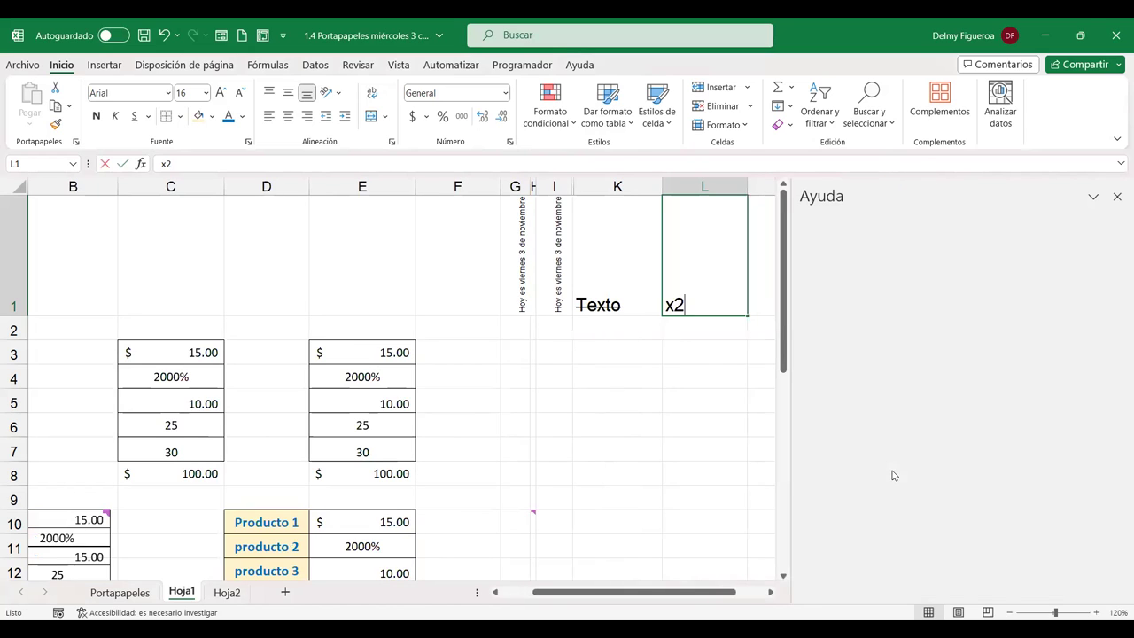
pyautogui.press('F2')
pyautogui.click(1118, 196)
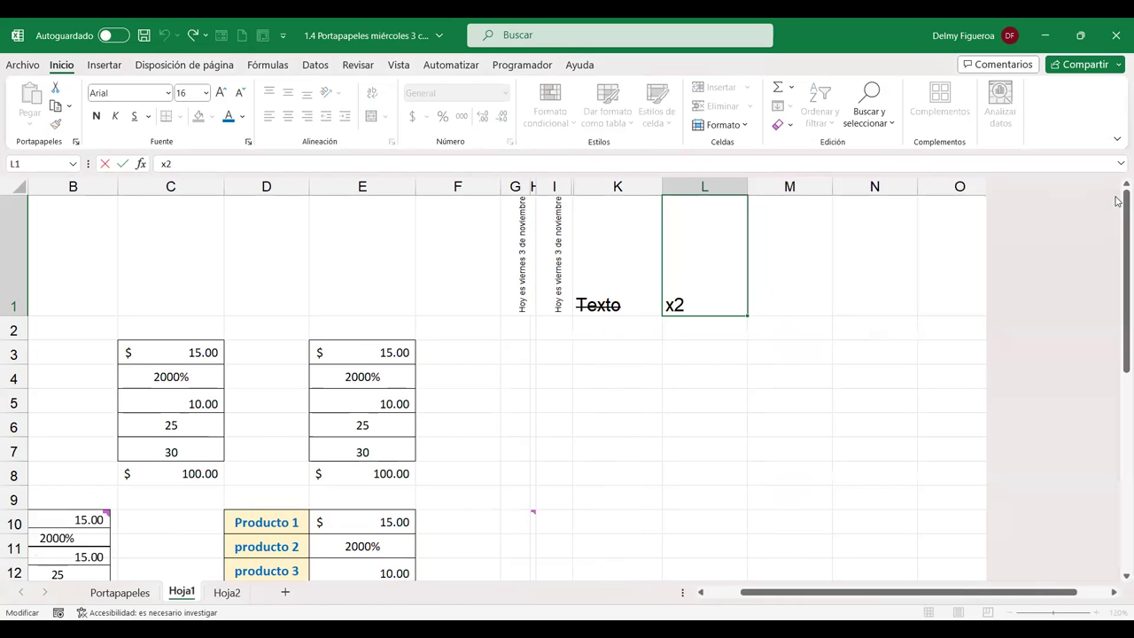
pyautogui.hotkey('shift', 'Left')
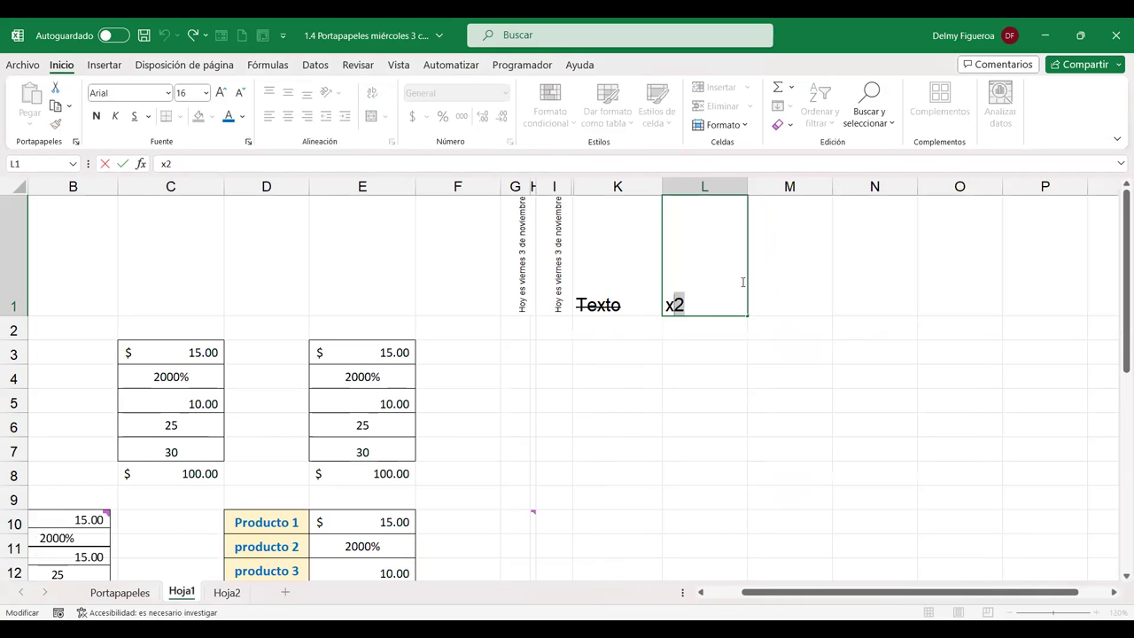
pyautogui.hotkey('ctrl', '1')
pyautogui.click(605, 325)
pyautogui.click(869, 473)
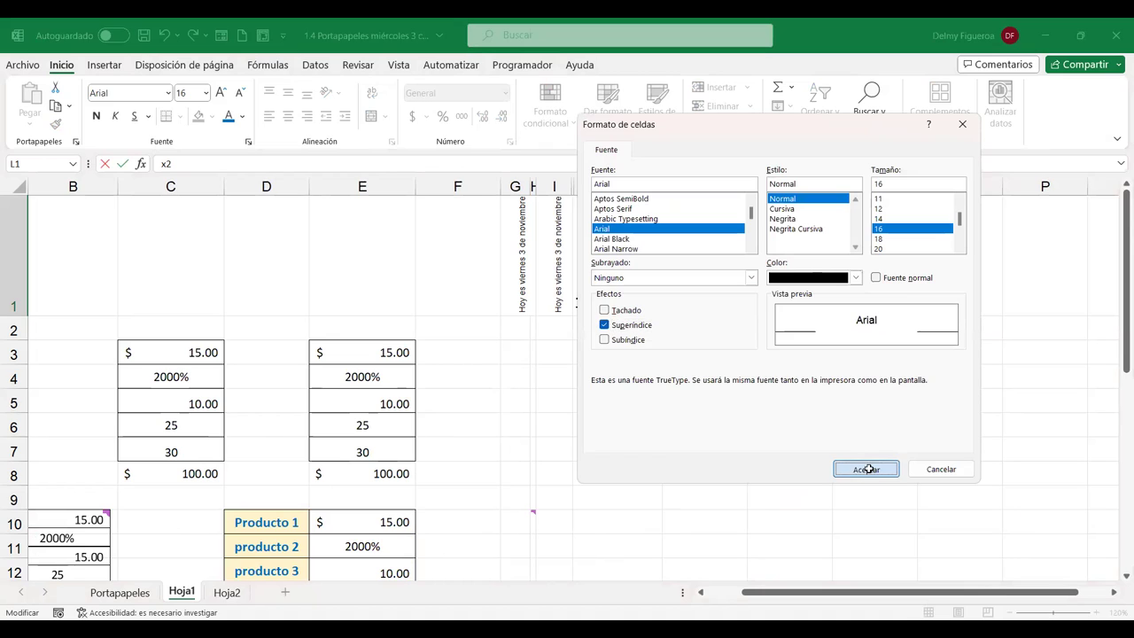
pyautogui.click(630, 275)
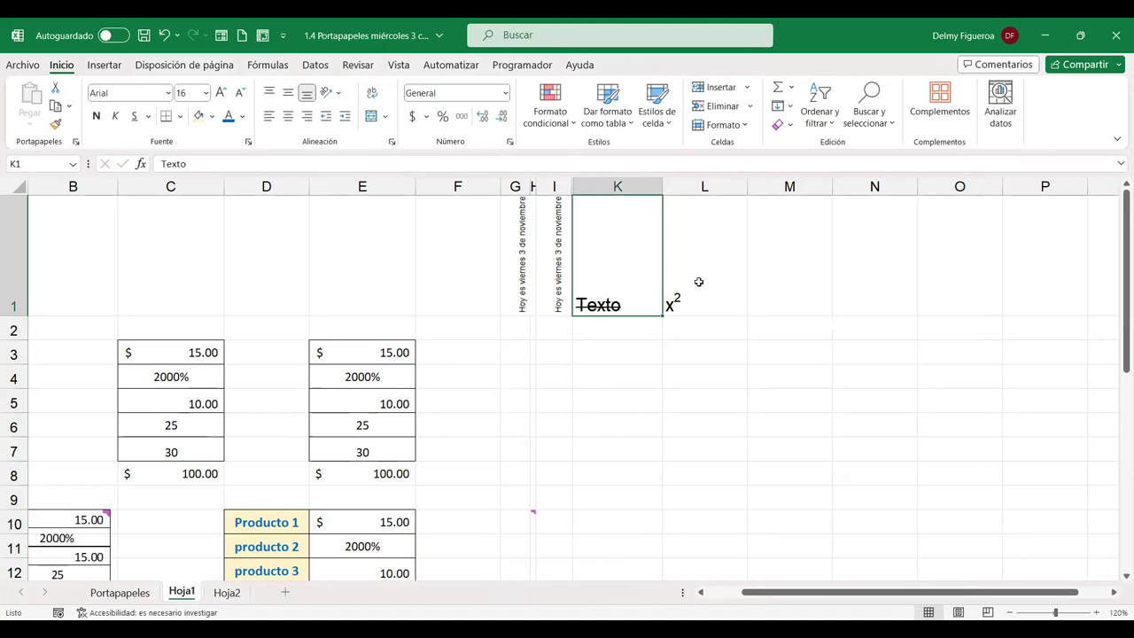
pyautogui.click(775, 271)
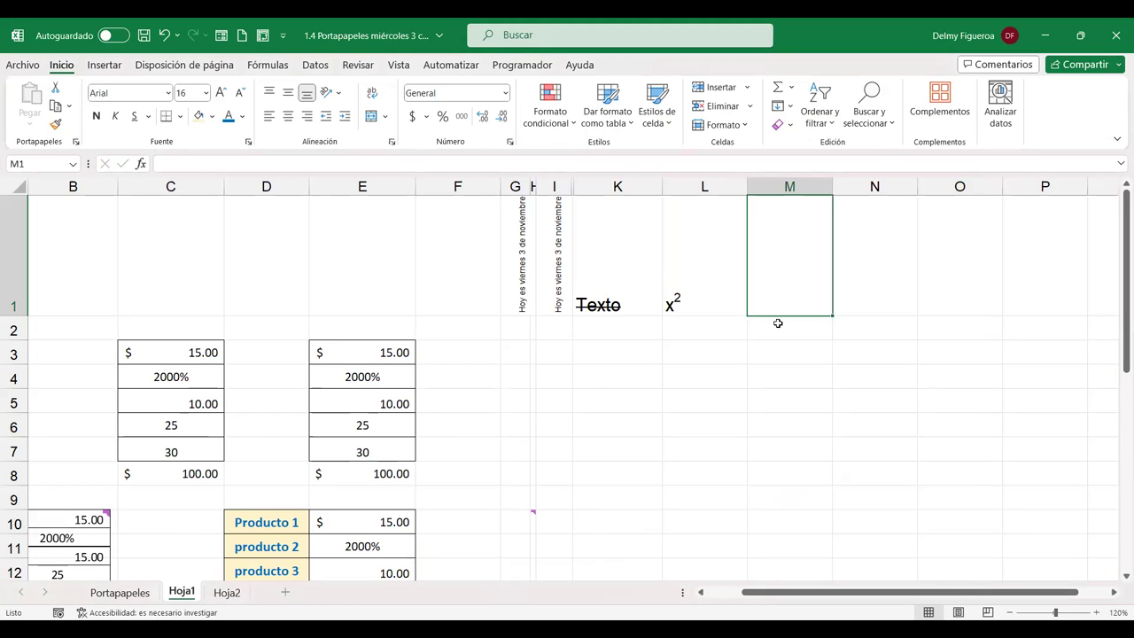
# - Enter the text x2 in cell M1
pyautogui.write('x2')
pyautogui.press('Escape')
pyautogui.hotkey('ctrl', 'v')
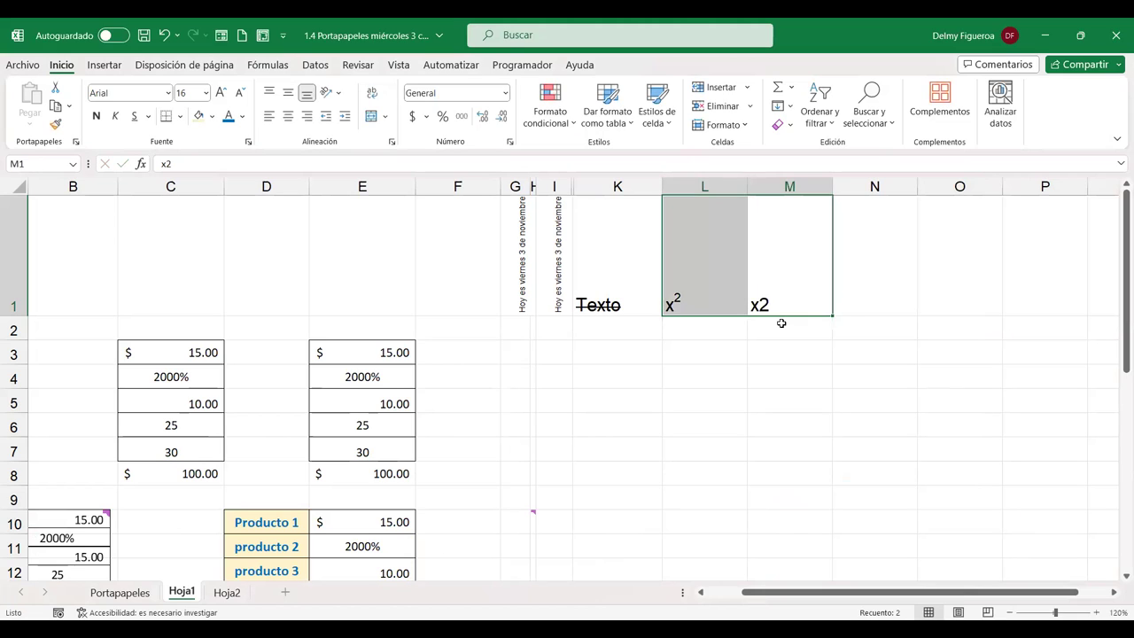
pyautogui.hotkey('ctrl', 'q')
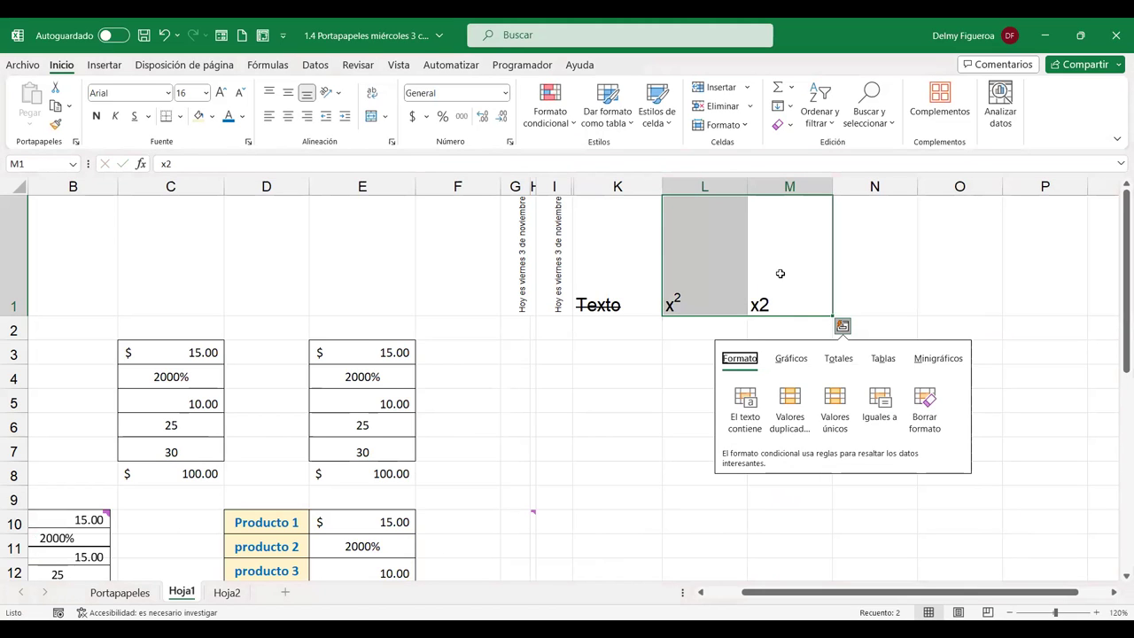
# - Format the 2 in M1 as subscript so the cell reads x₂
pyautogui.doubleClick(789, 283)
pyautogui.hotkey('shift', 'Left')
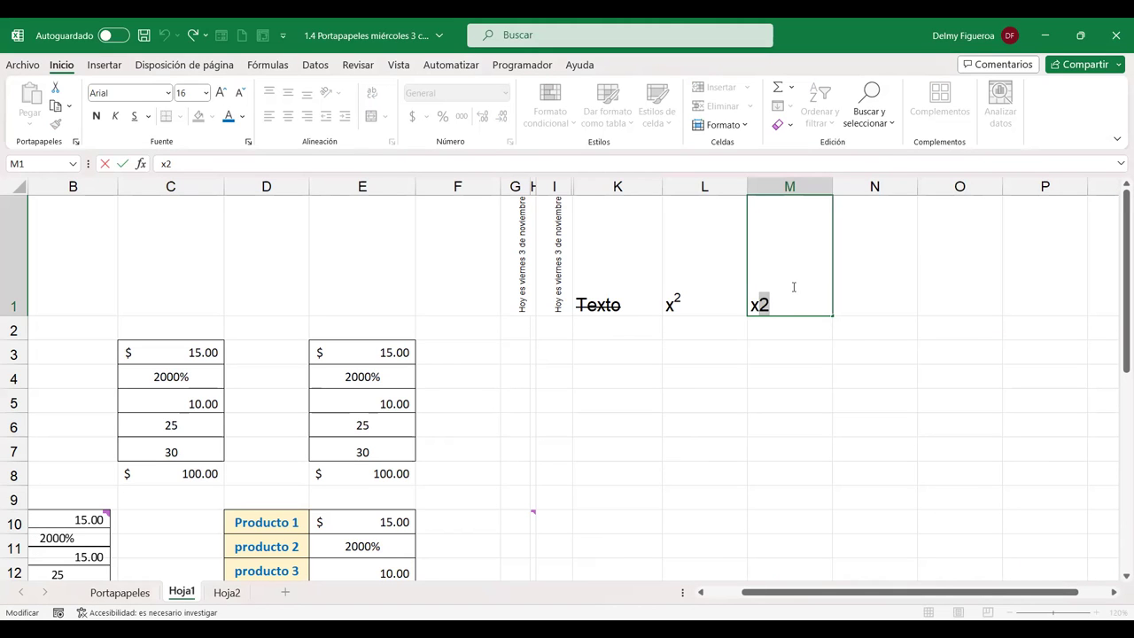
pyautogui.hotkey('ctrl', '1')
pyautogui.click(621, 340)
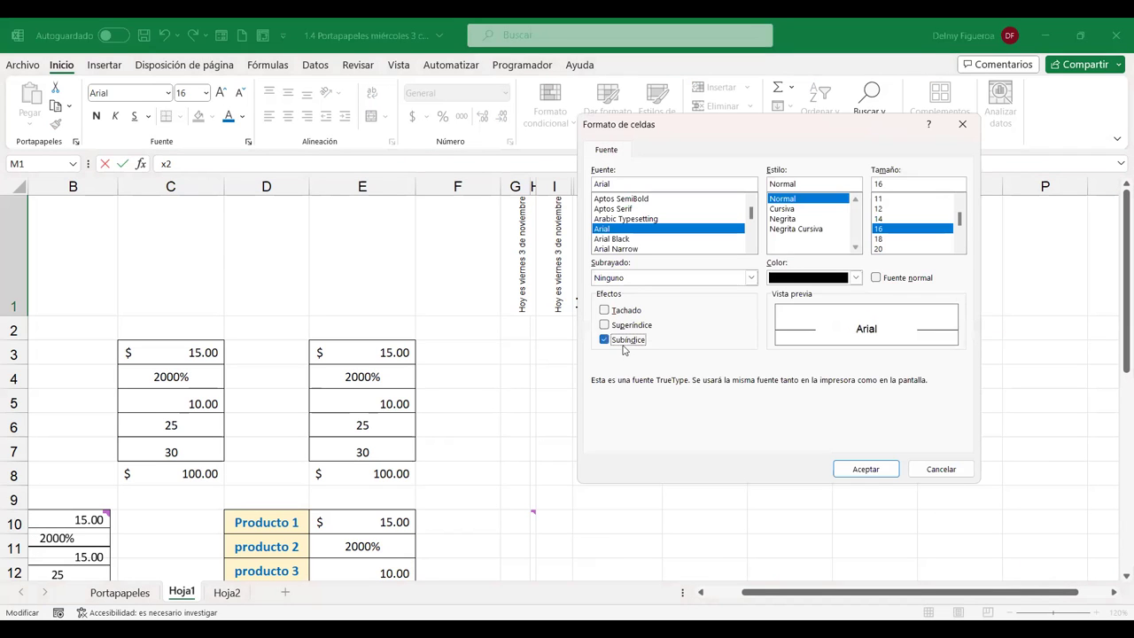
pyautogui.click(864, 470)
pyautogui.click(949, 261)
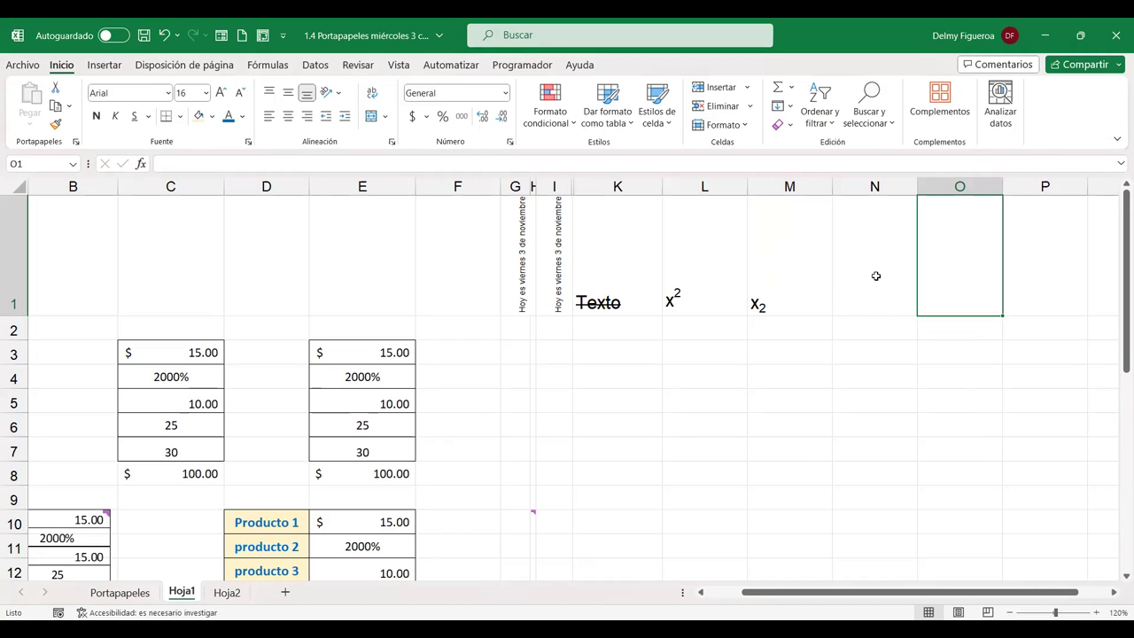
# - Give O1 a thick top border and an orange left border
pyautogui.hotkey('ctrl', '1')
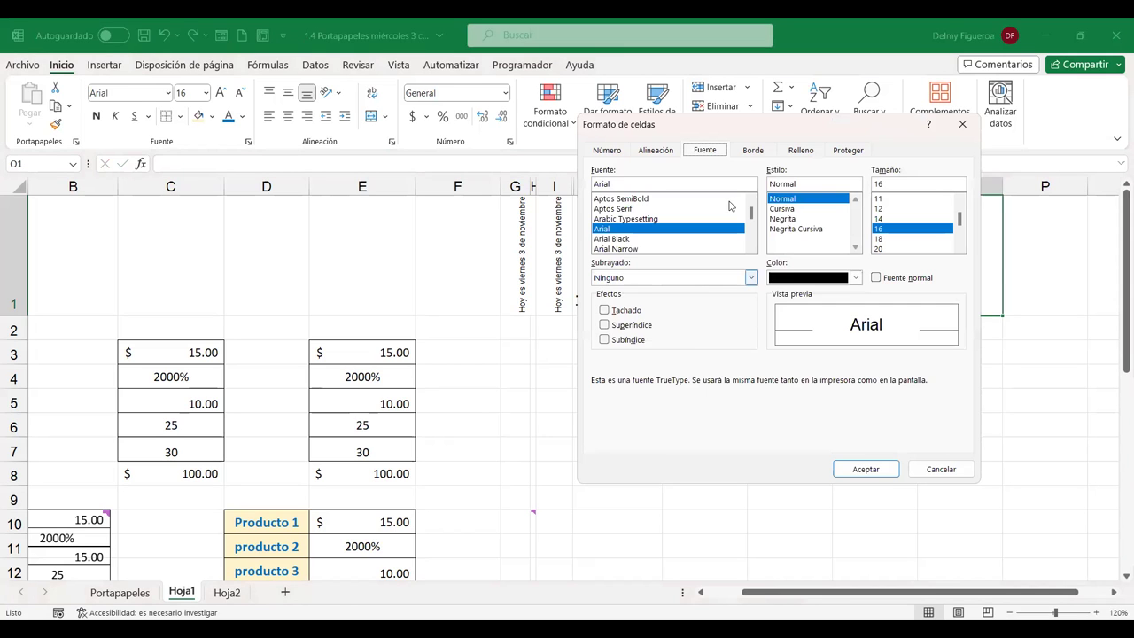
pyautogui.click(765, 150)
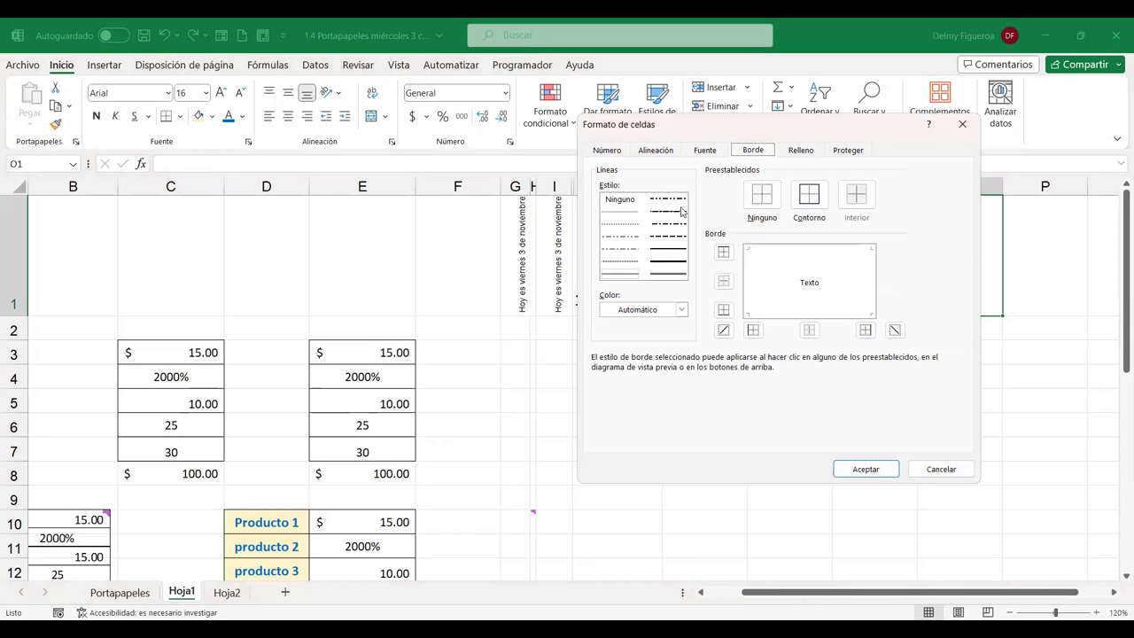
pyautogui.click(669, 262)
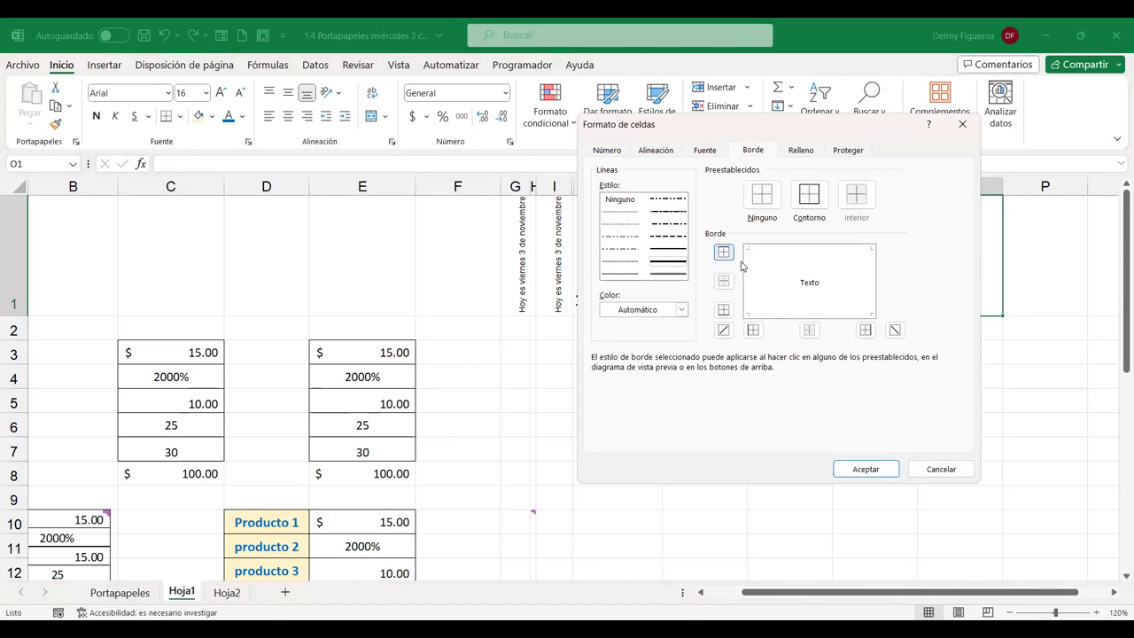
pyautogui.click(724, 252)
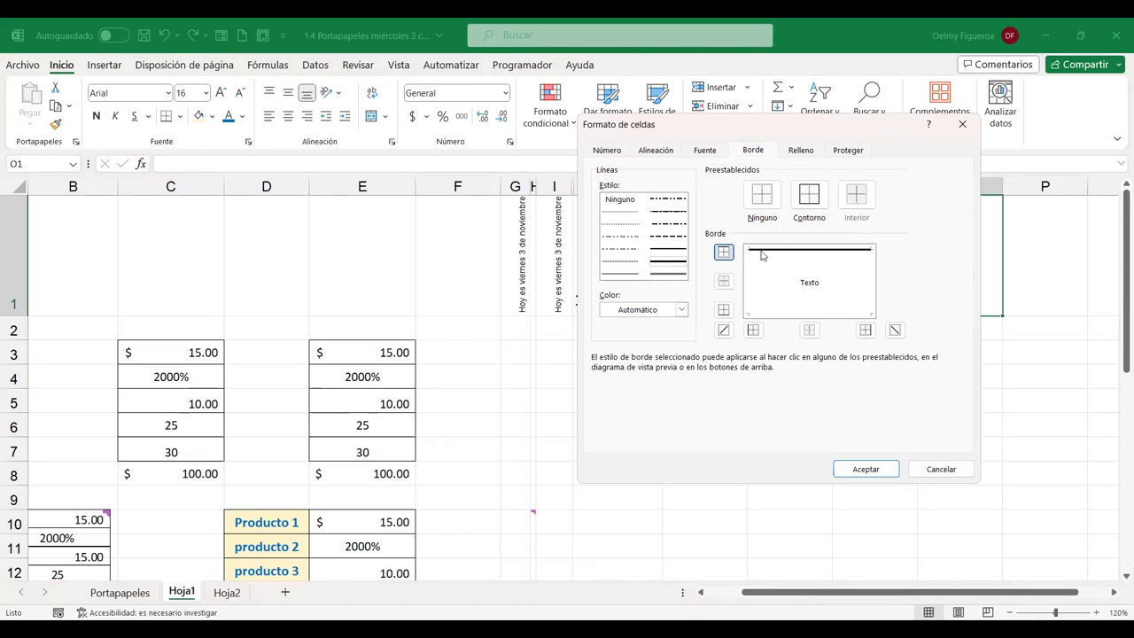
pyautogui.click(681, 309)
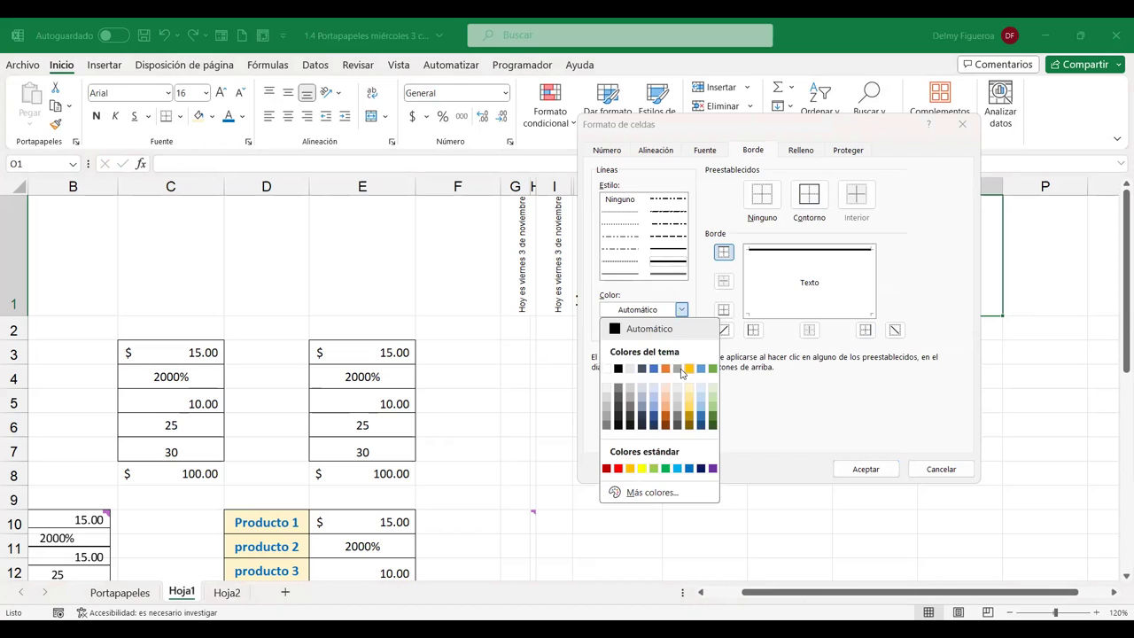
pyautogui.click(669, 369)
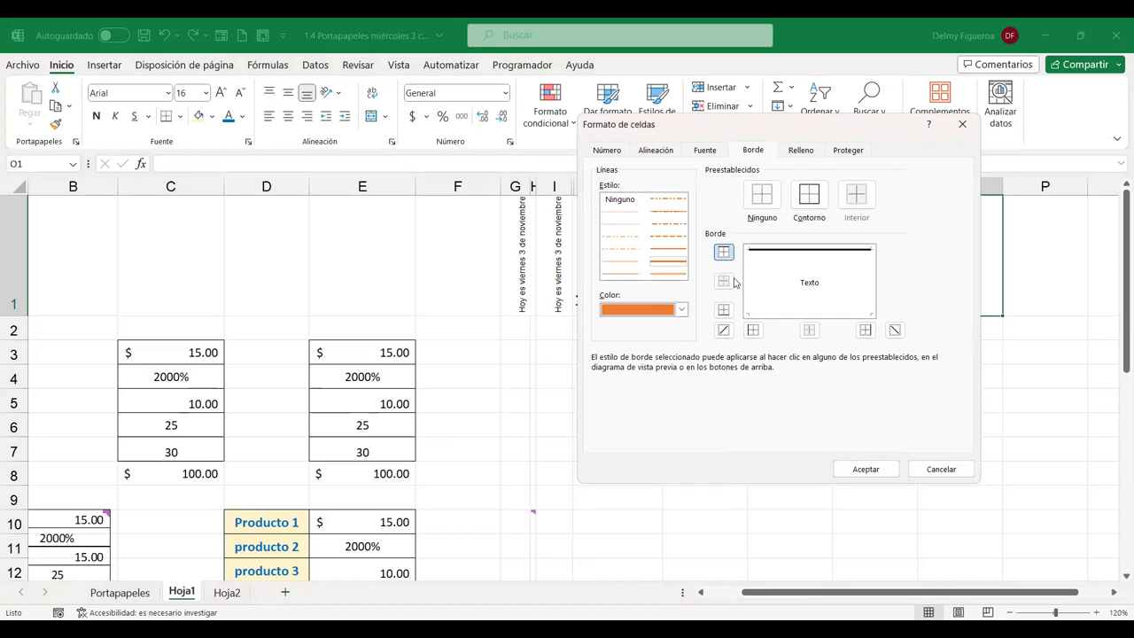
pyautogui.click(754, 330)
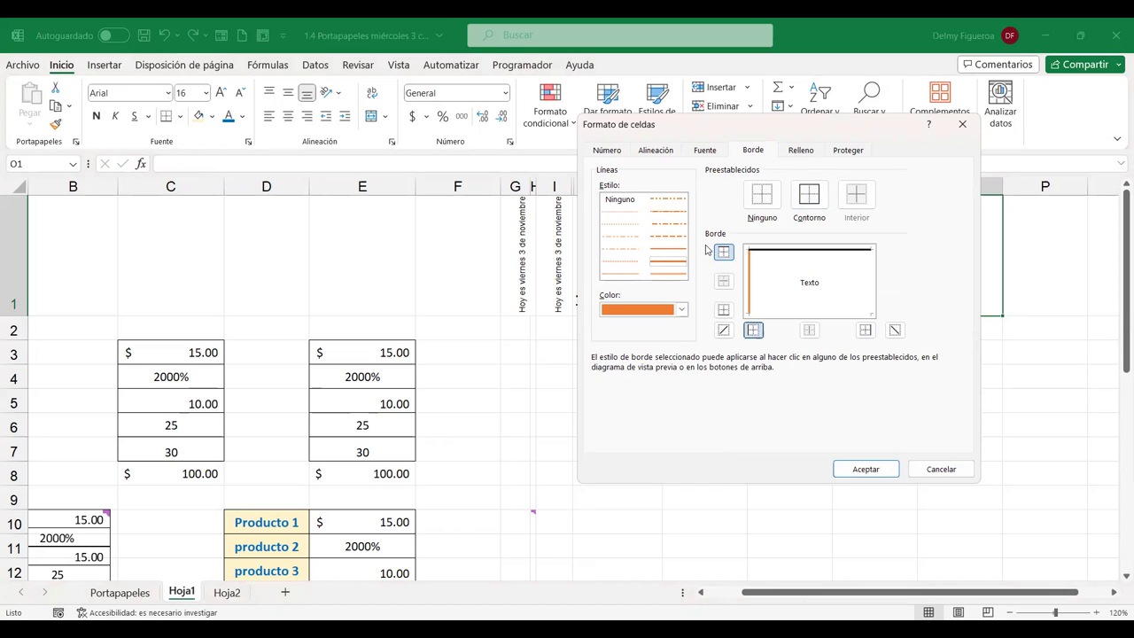
# - Add an orange dashed right border and a purple dashed bottom border to O1, then apply them
pyautogui.click(668, 214)
pyautogui.click(683, 312)
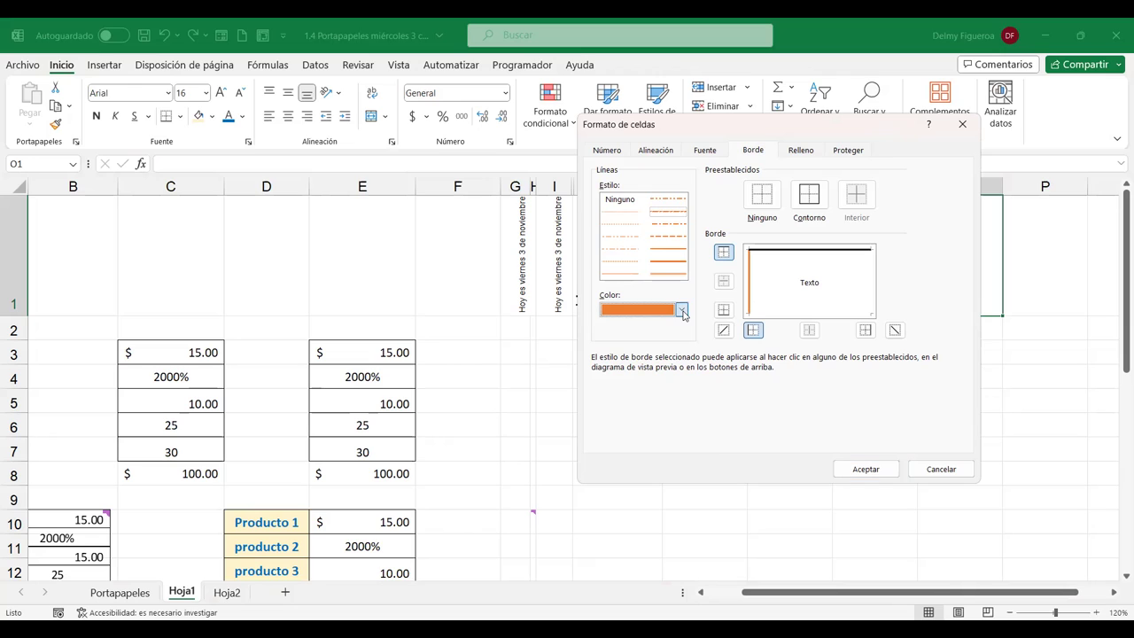
pyautogui.click(865, 331)
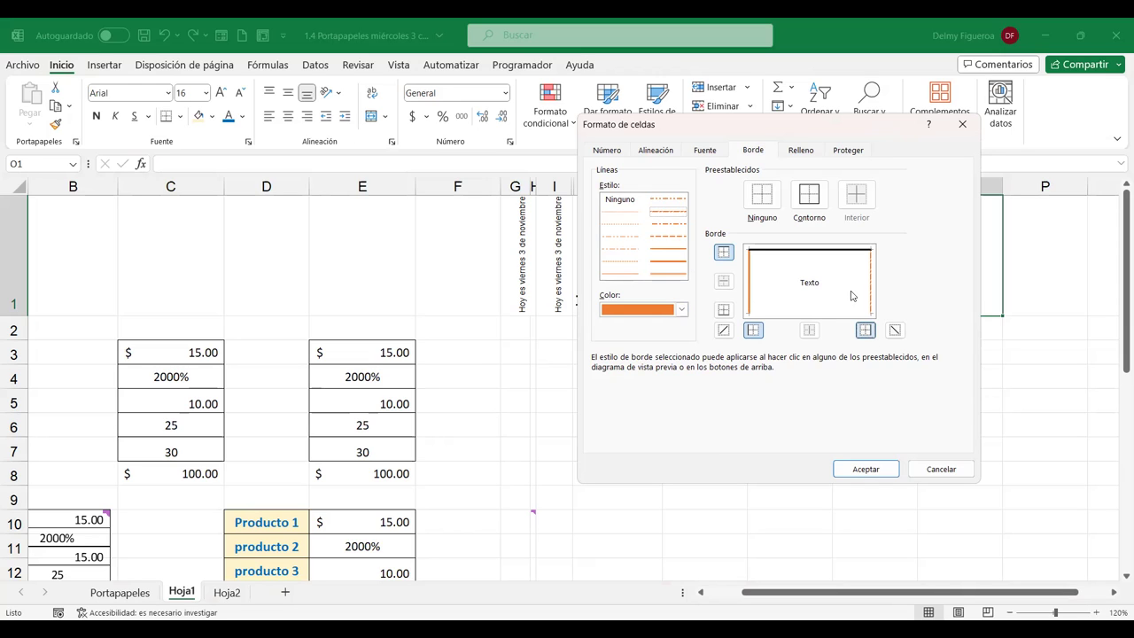
pyautogui.click(681, 310)
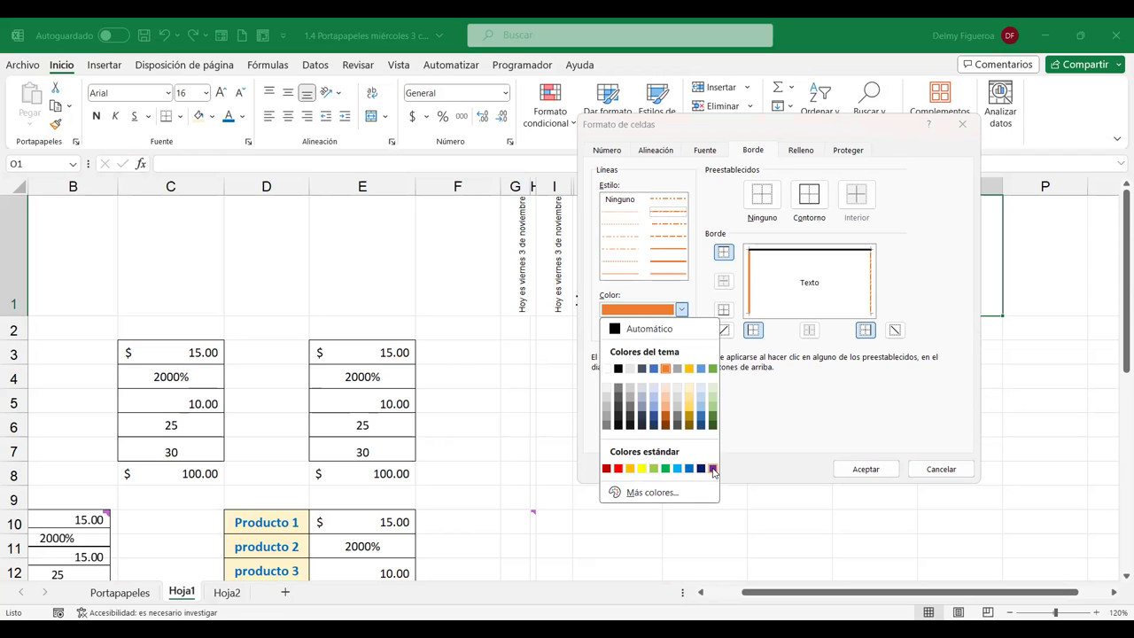
pyautogui.click(714, 470)
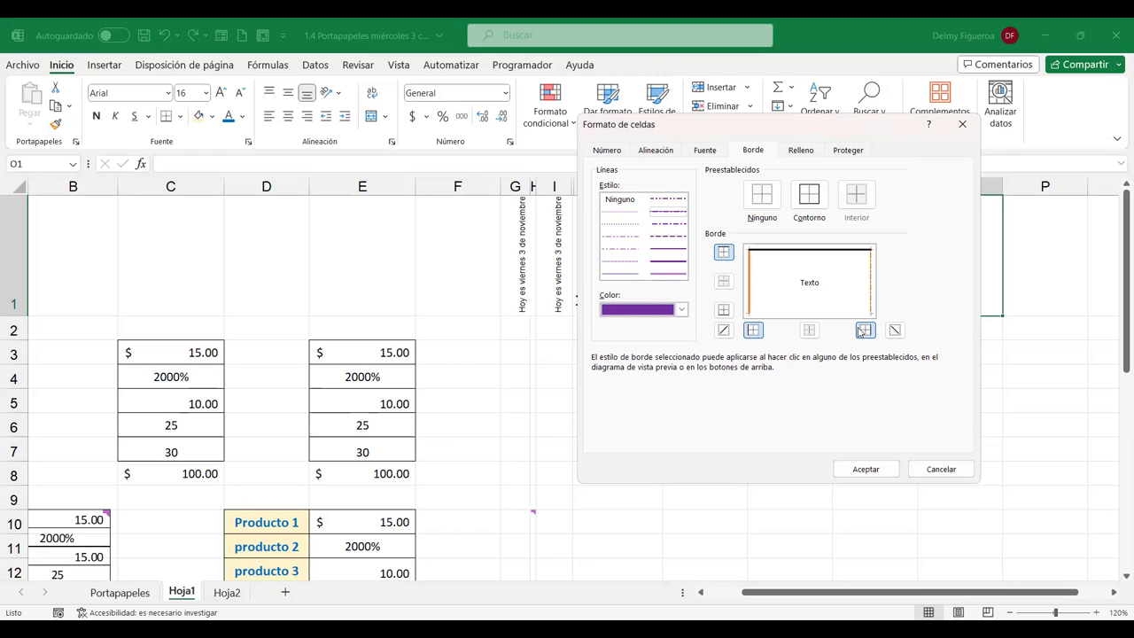
pyautogui.click(724, 312)
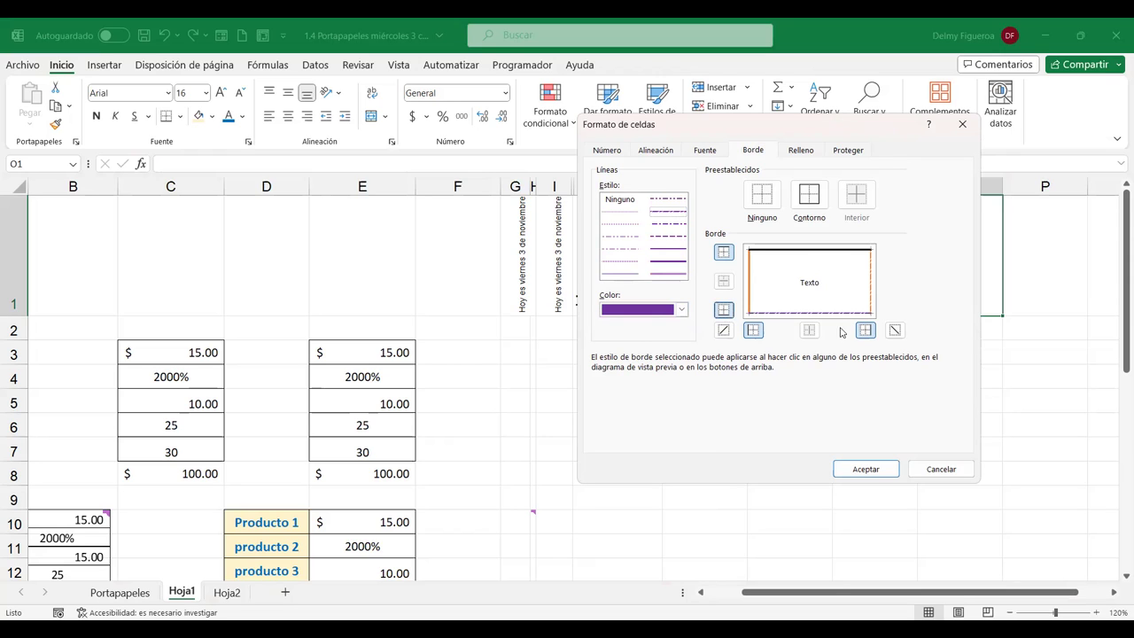
pyautogui.click(866, 469)
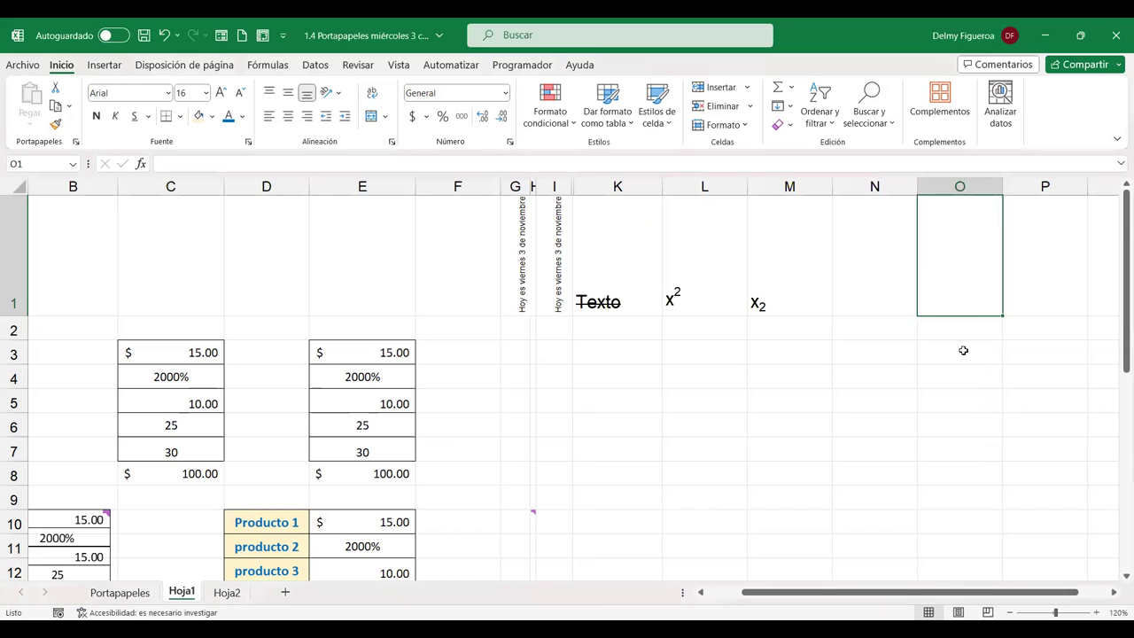
pyautogui.press('Return')
pyautogui.click(856, 428)
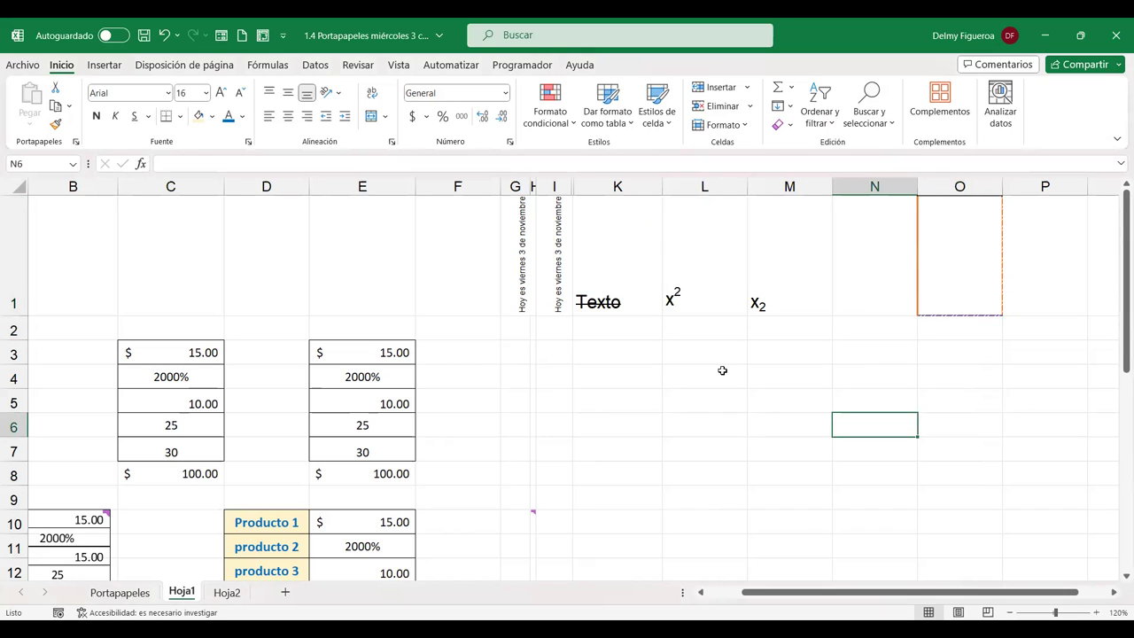
pyautogui.moveTo(724, 370); pyautogui.dragTo(773, 401)
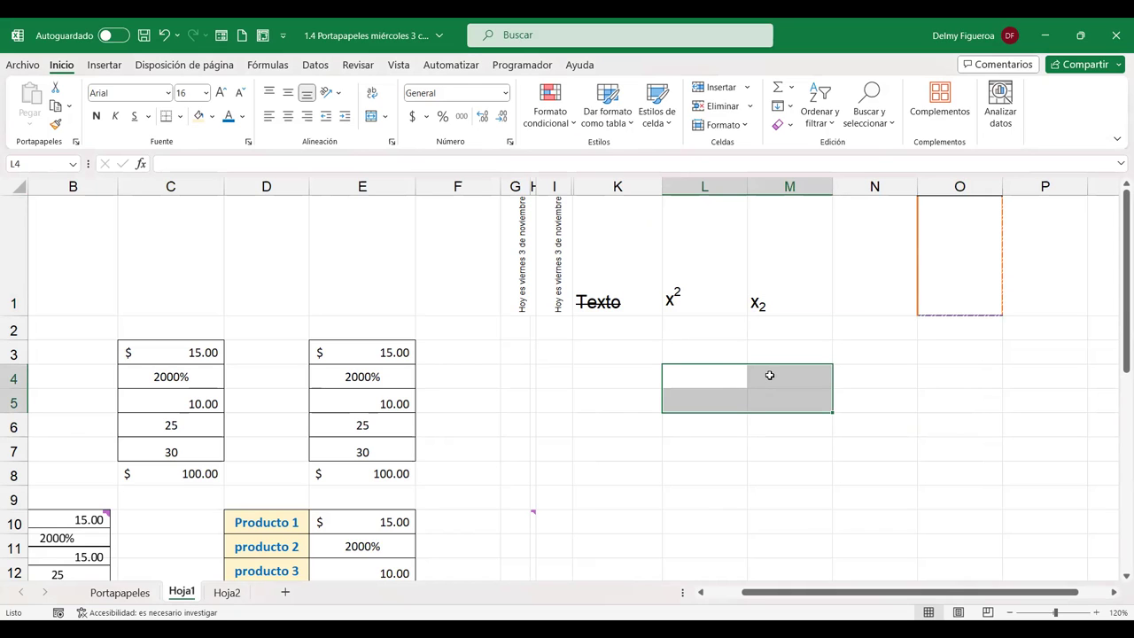
pyautogui.hotkey('ctrl', '1')
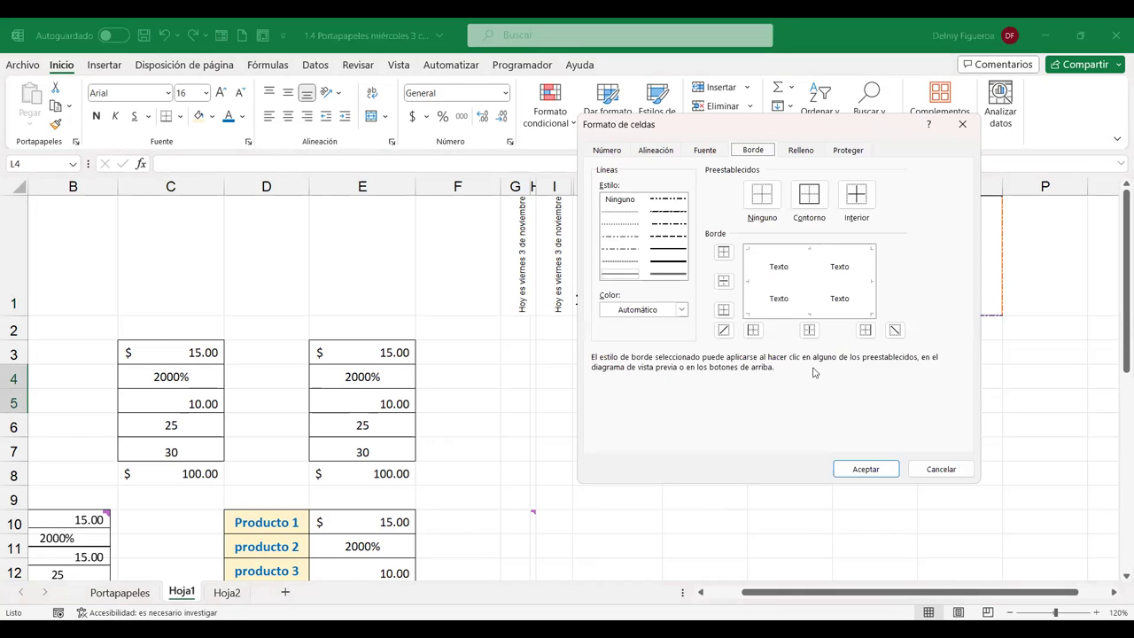
pyautogui.click(802, 150)
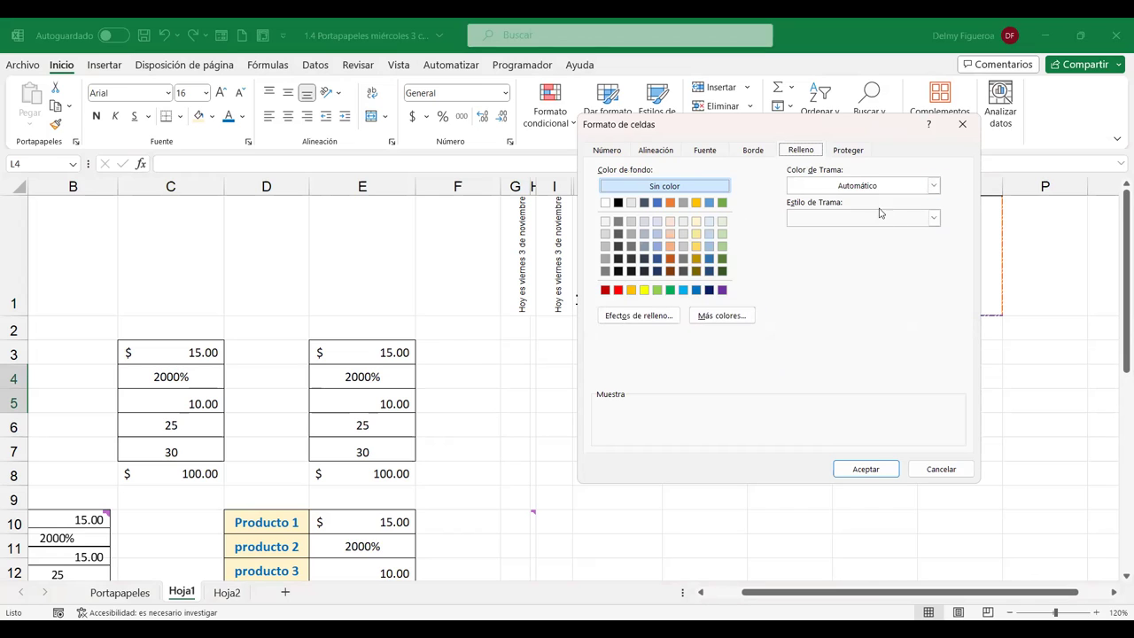
pyautogui.click(852, 152)
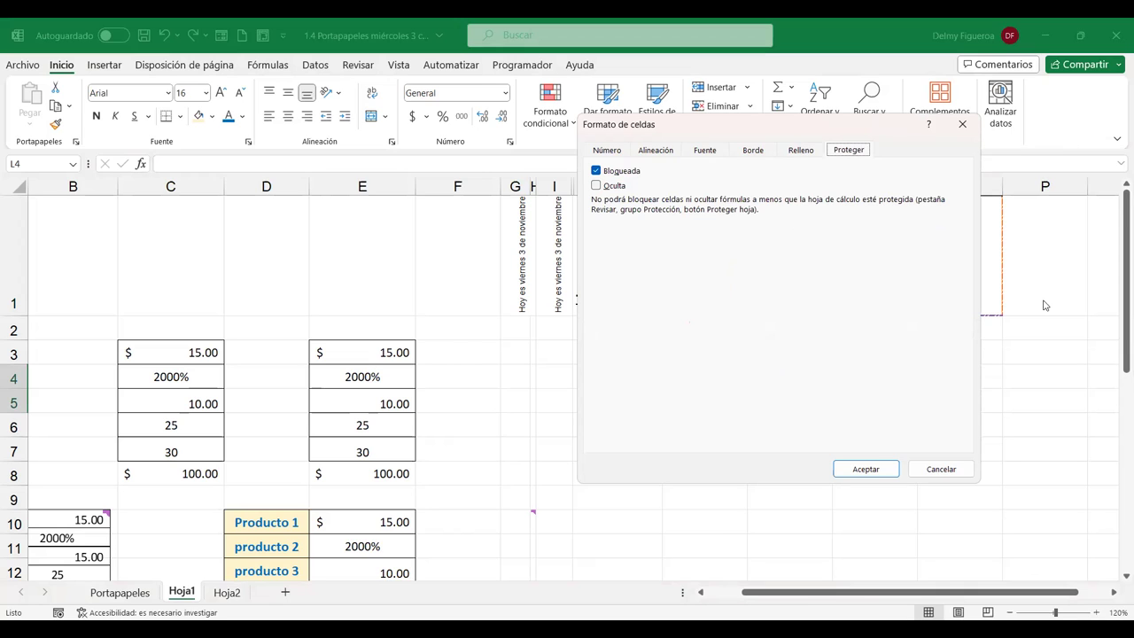
pyautogui.click(954, 474)
pyautogui.click(972, 354)
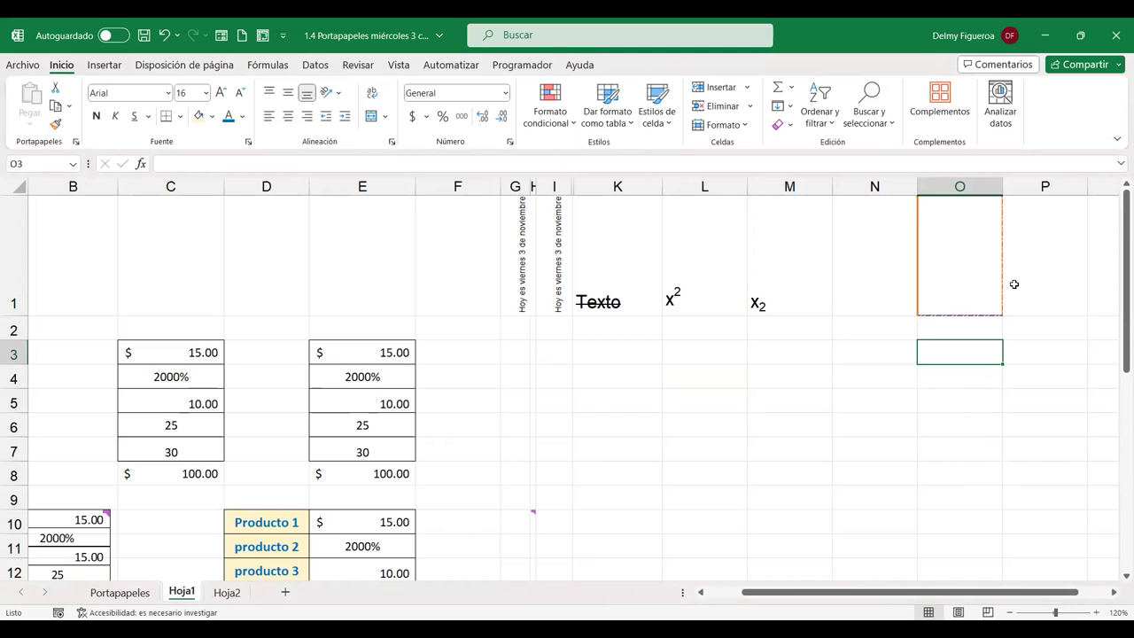
pyautogui.click(867, 282)
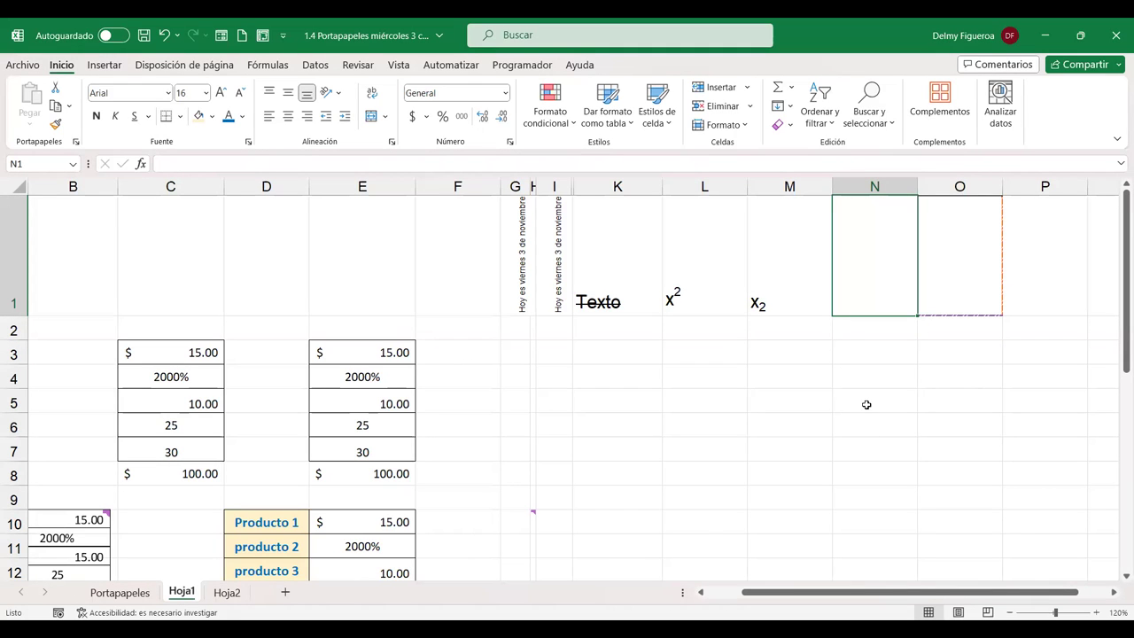